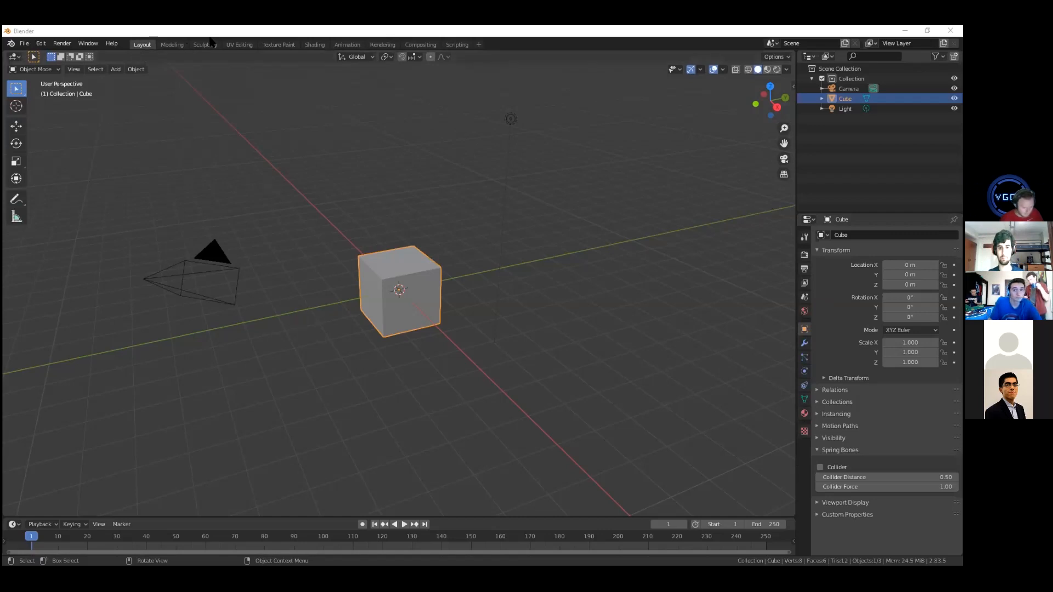
View the Modeling workspace and return to the Layout workspace
click(178, 42)
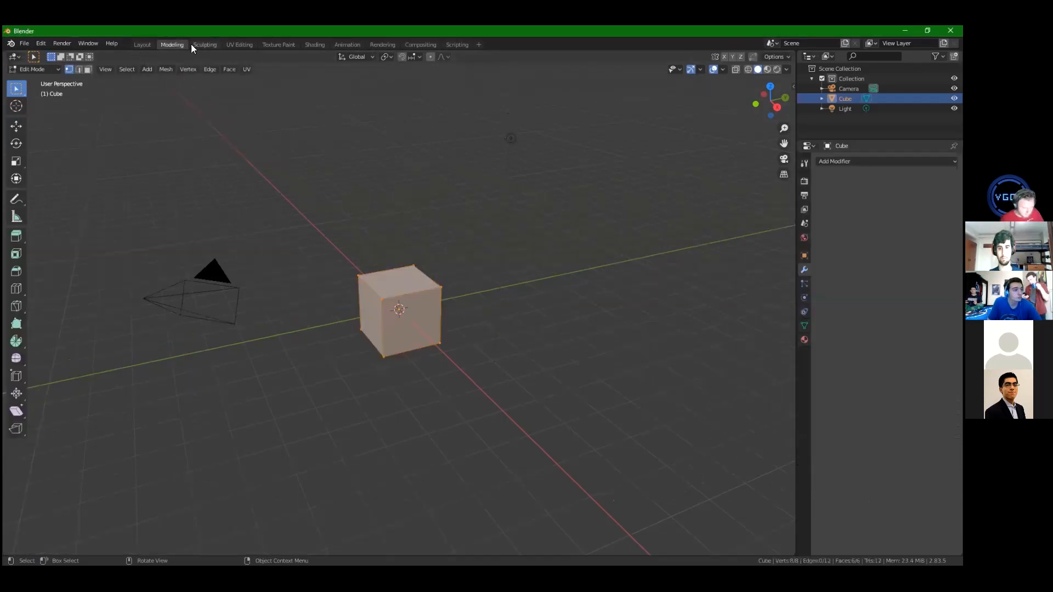
click(143, 45)
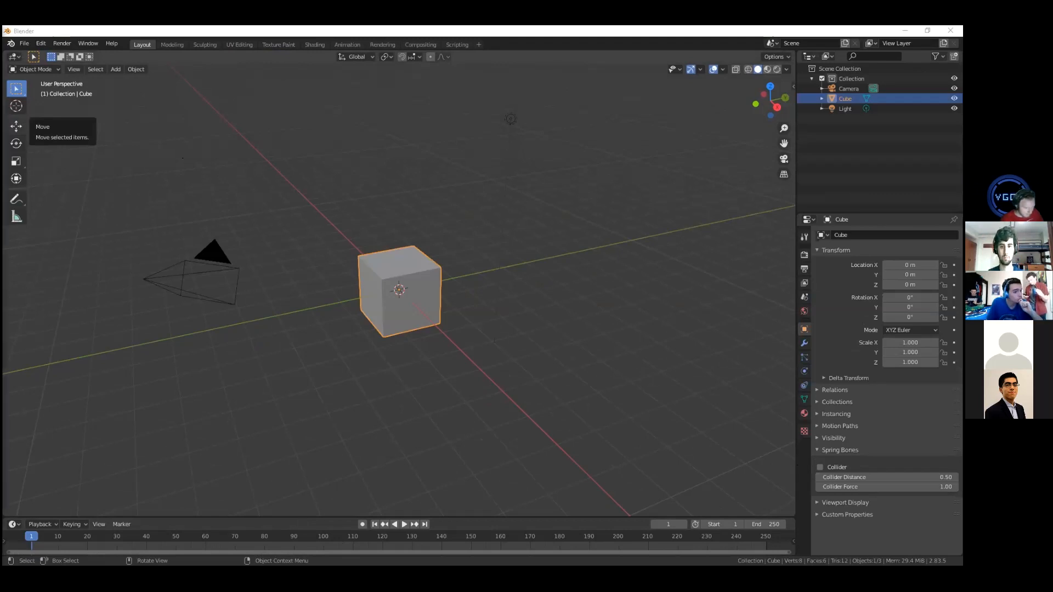
click(178, 31)
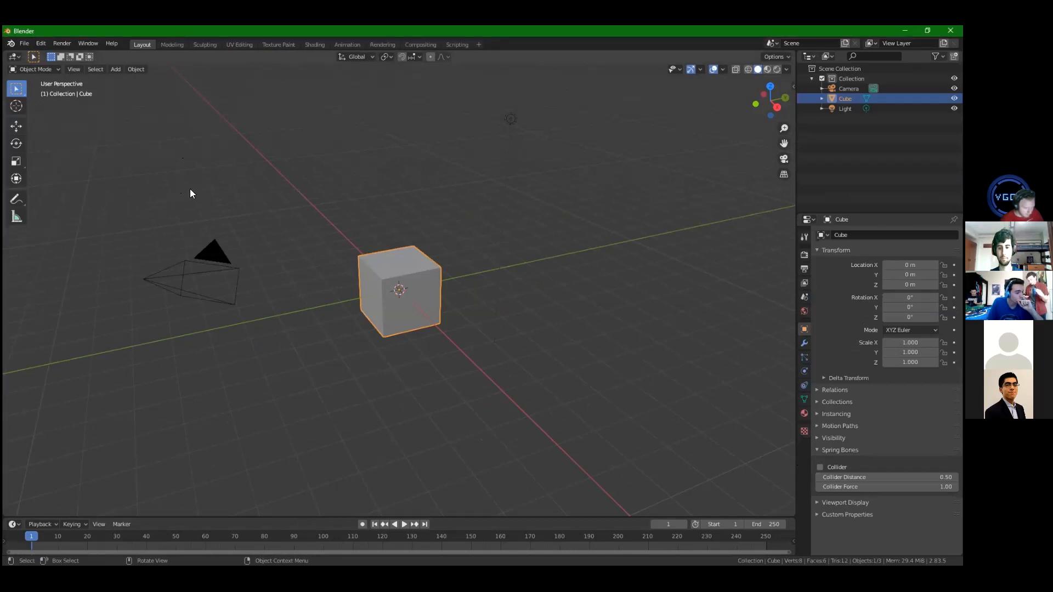
Review the Keymap, System, and Save & Load sections of the preferences and close them
click(25, 43)
mouse_move(41, 44)
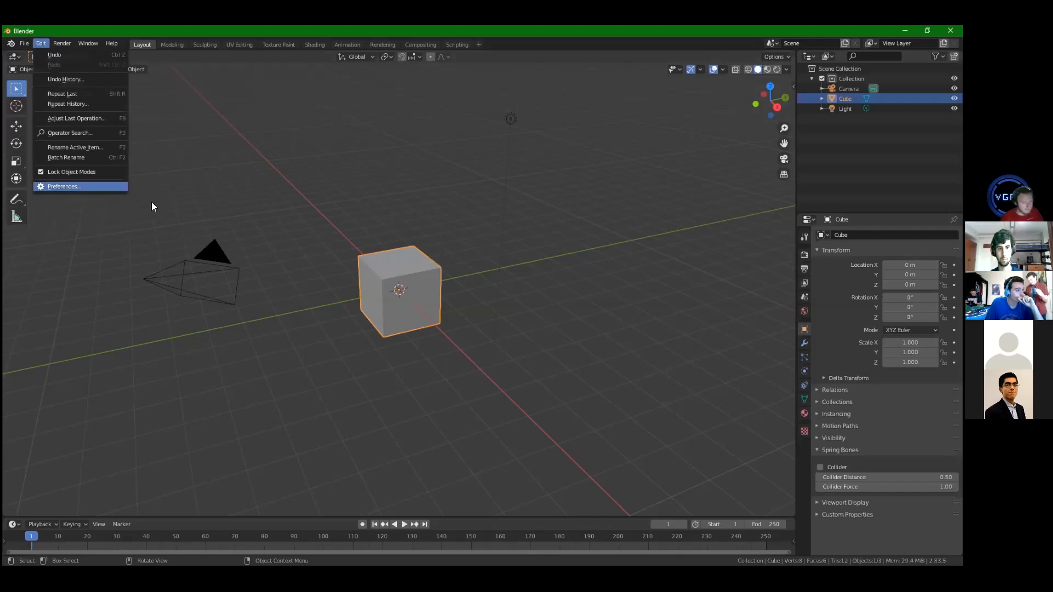
key(Return)
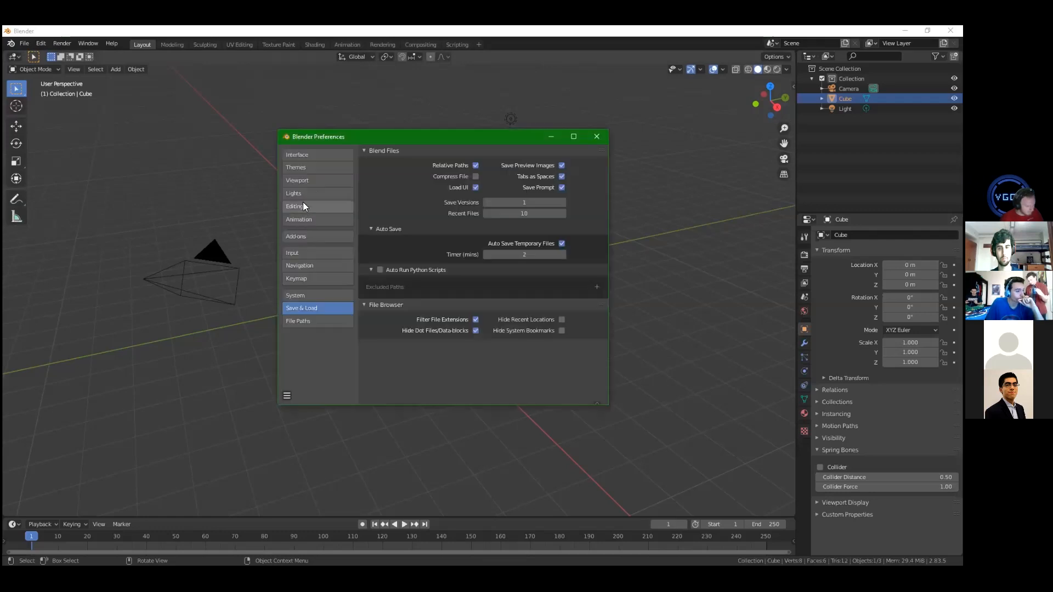
click(312, 279)
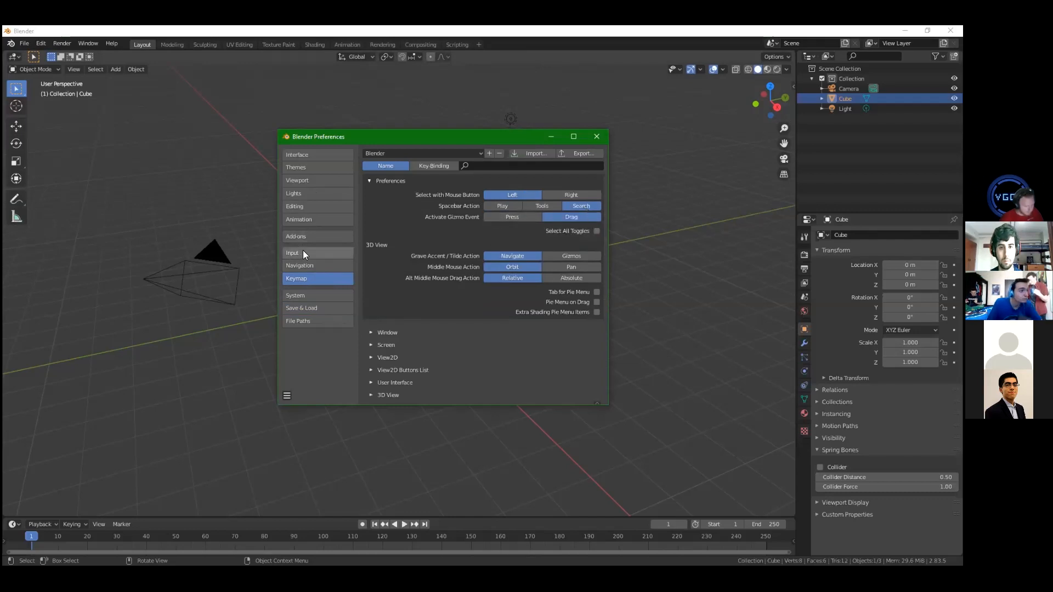
click(316, 299)
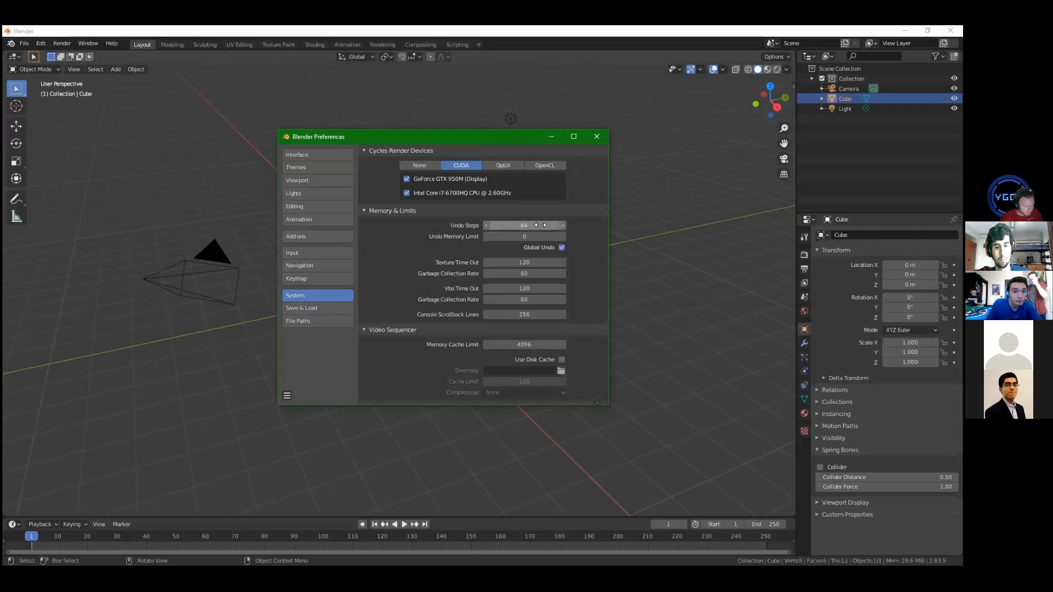
click(308, 309)
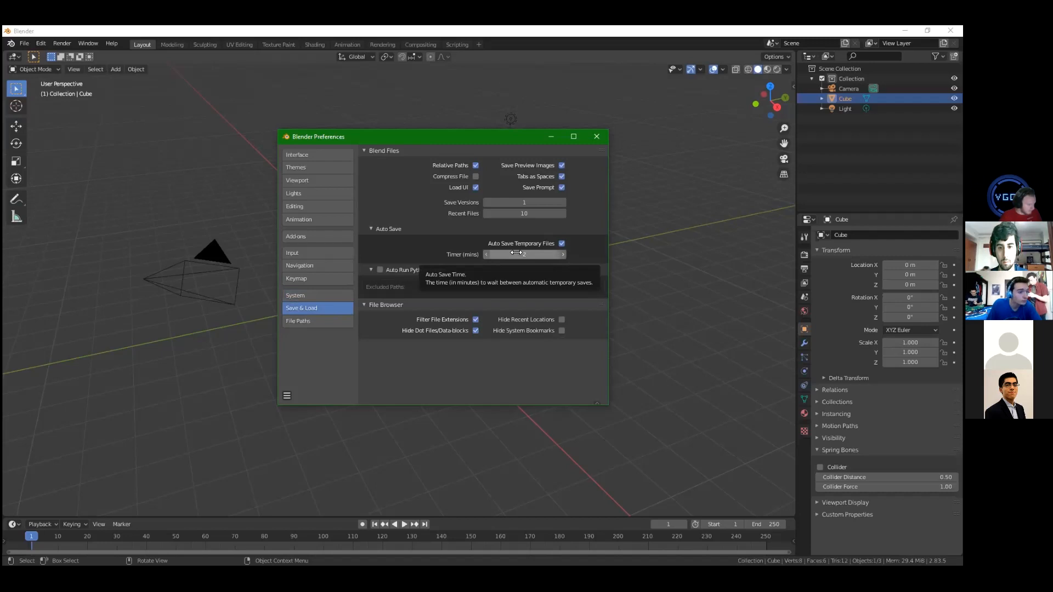
click(597, 137)
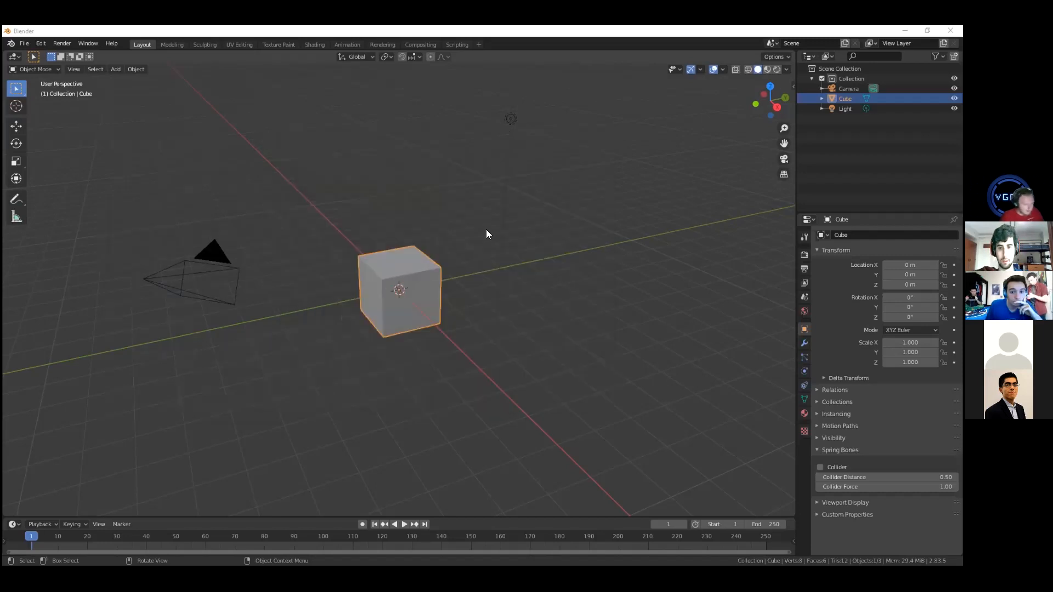
Try MatCap lighting for the solid viewport shading and switch back to Studio lighting
middle_drag(408, 262, 608, 192)
click(786, 69)
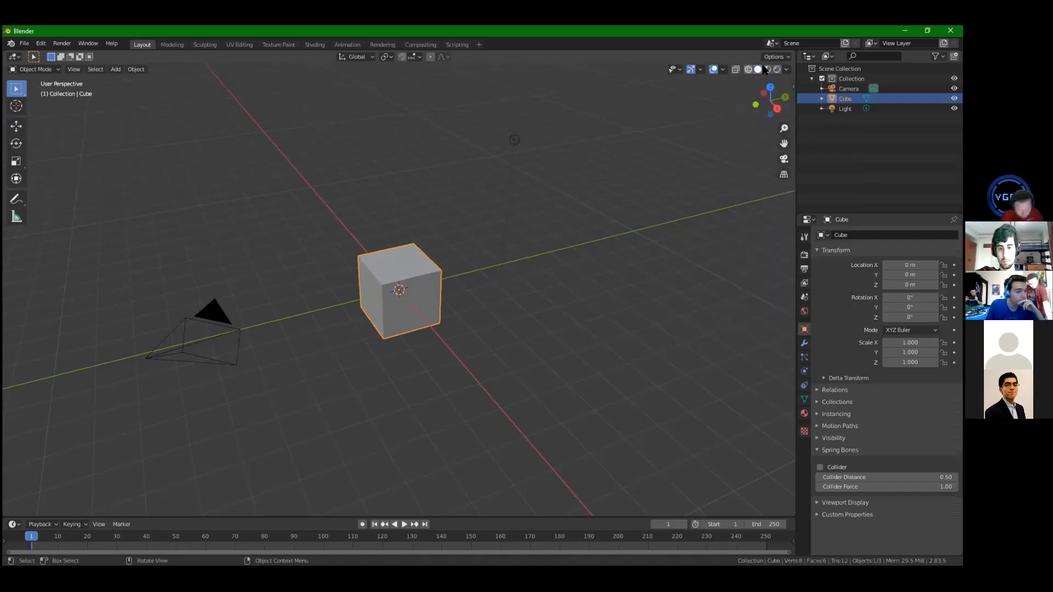
click(785, 70)
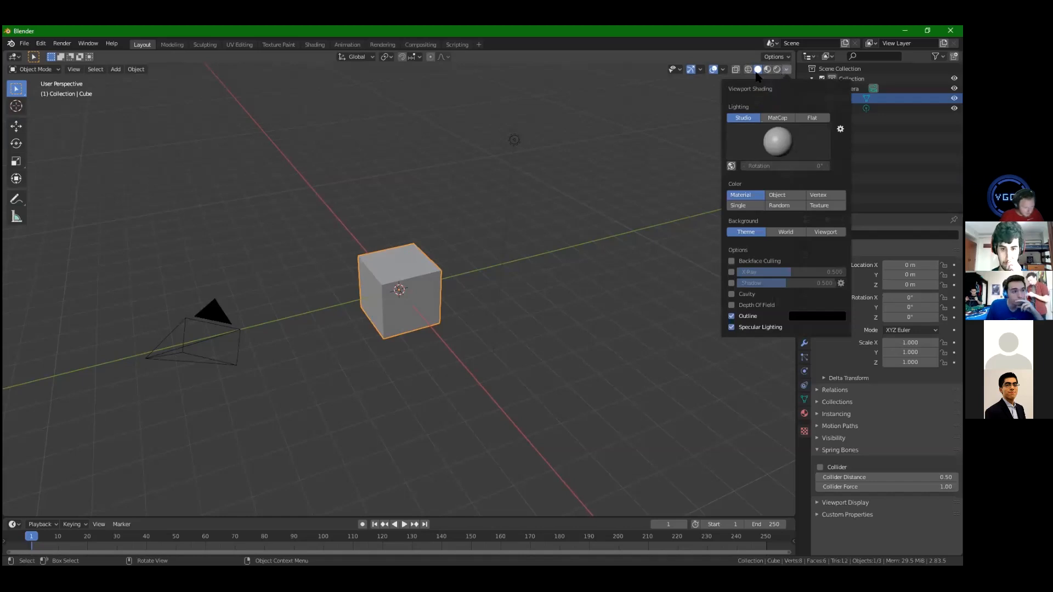
click(773, 117)
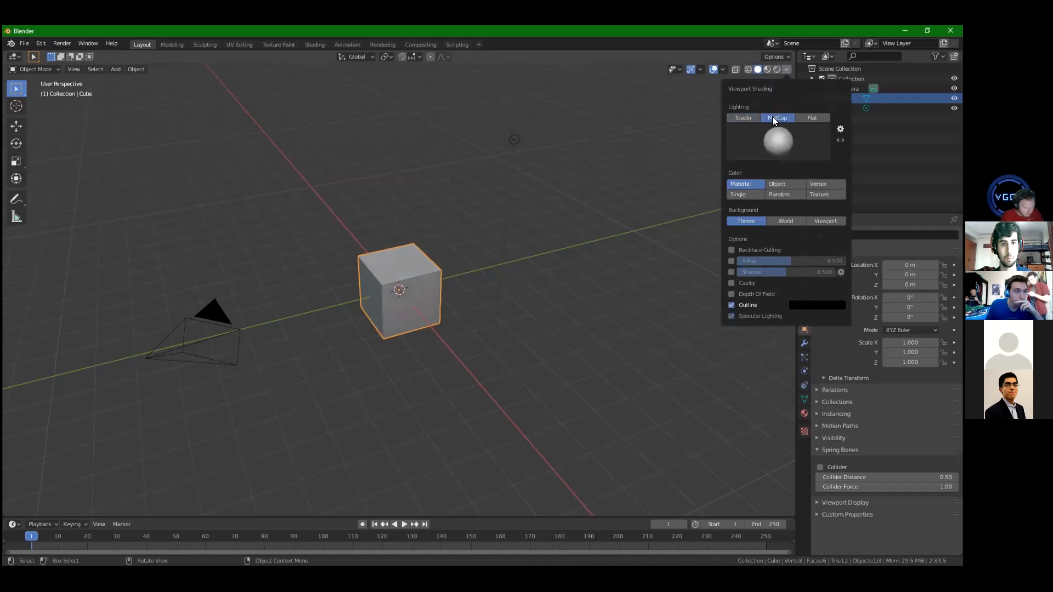
click(754, 141)
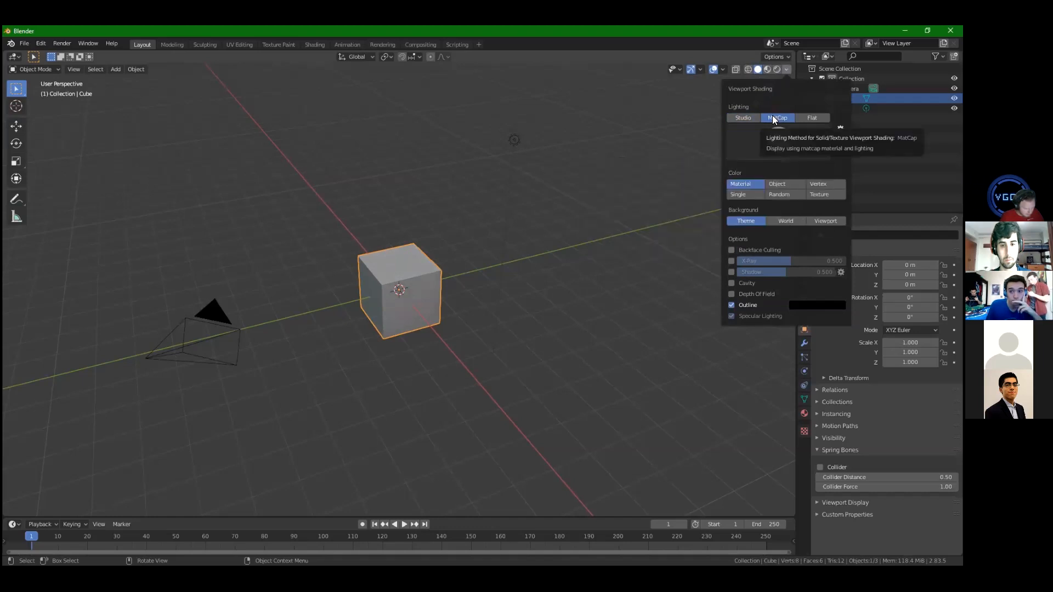
click(743, 118)
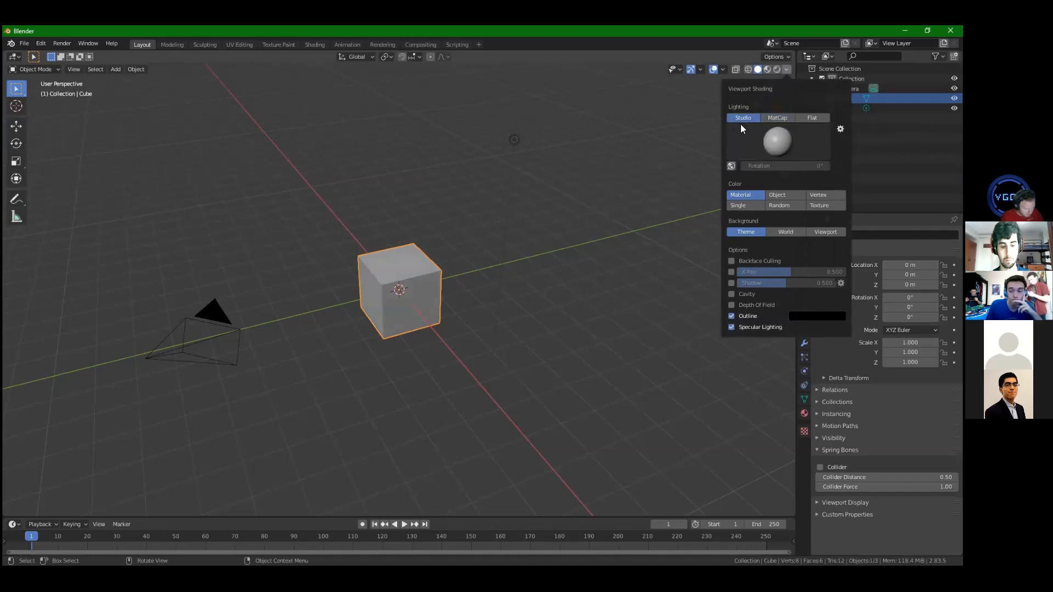
Enable Backface Culling in the viewport shading, comparing the cube's faces from inside and outside
click(730, 262)
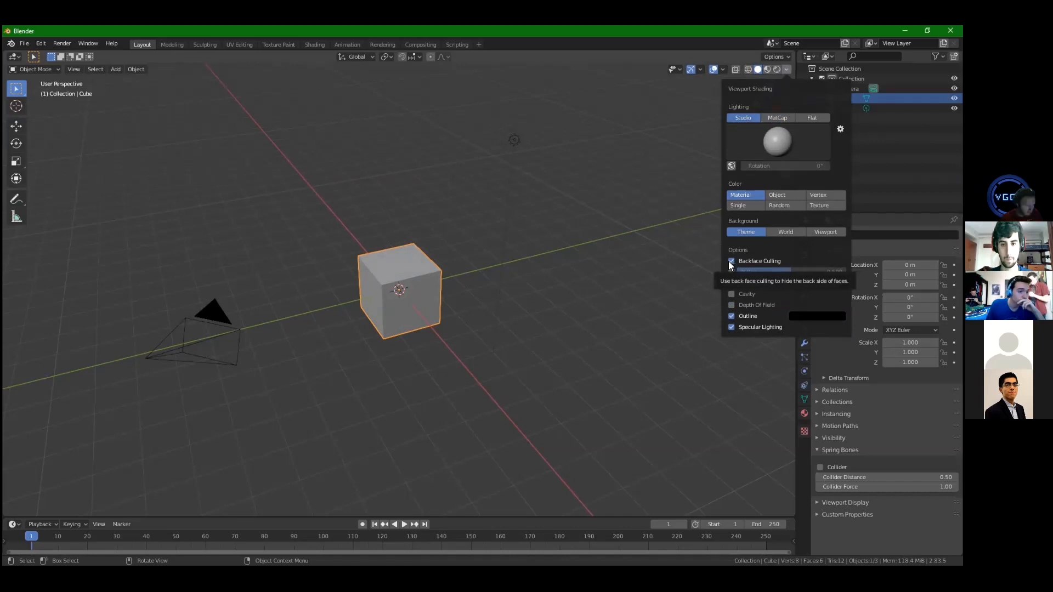
scroll(454, 284, up, 10)
middle_drag(454, 290, 690, 154)
click(786, 68)
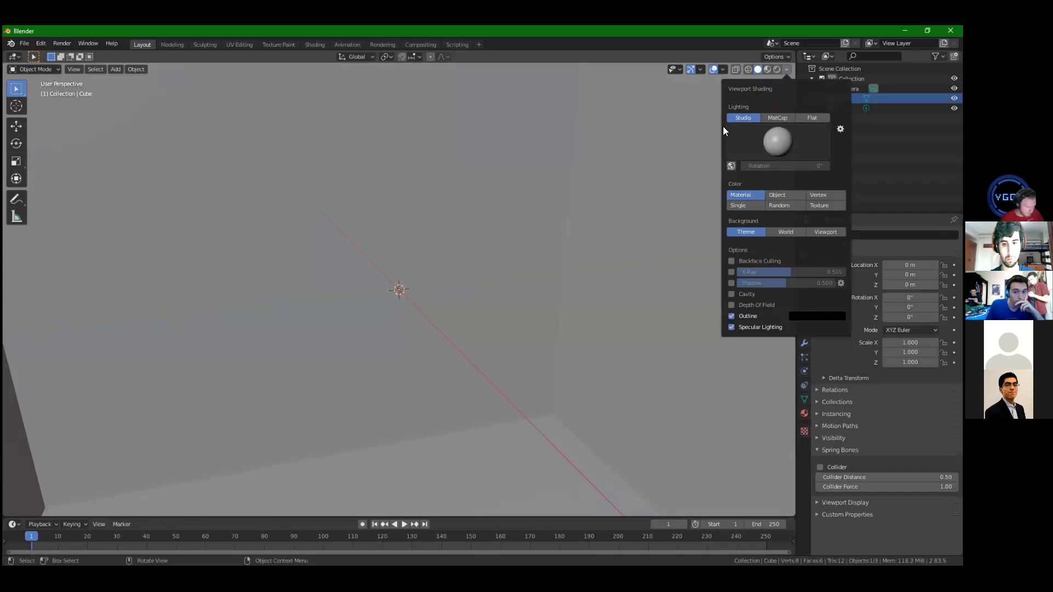
click(731, 262)
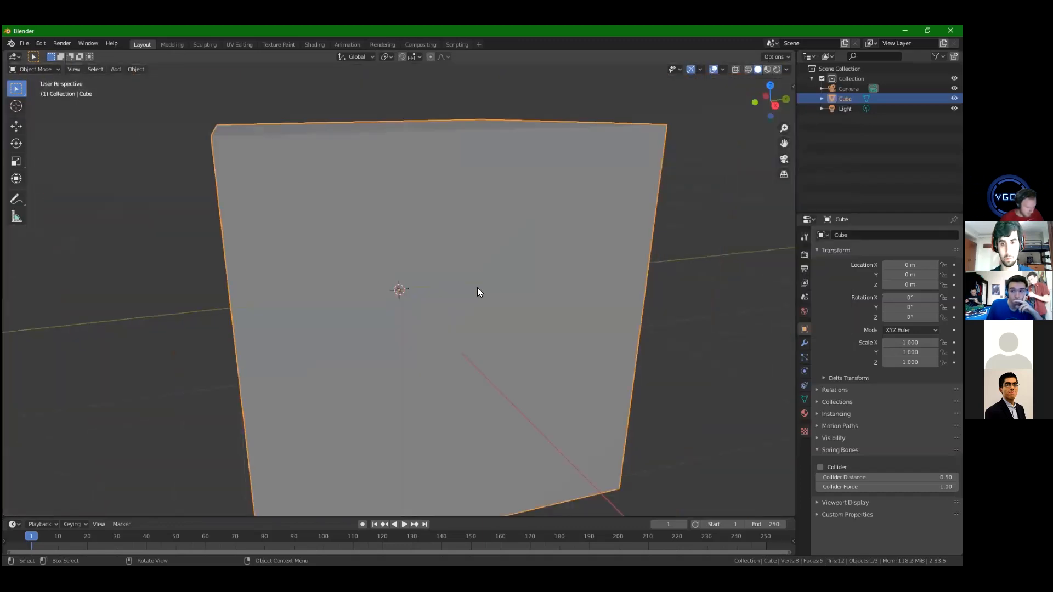
mouse_move(477, 292)
middle_down()
mouse_move(508, 307)
mouse_move(391, 306)
mouse_move(520, 306)
middle_up()
scroll(519, 305, down, 3)
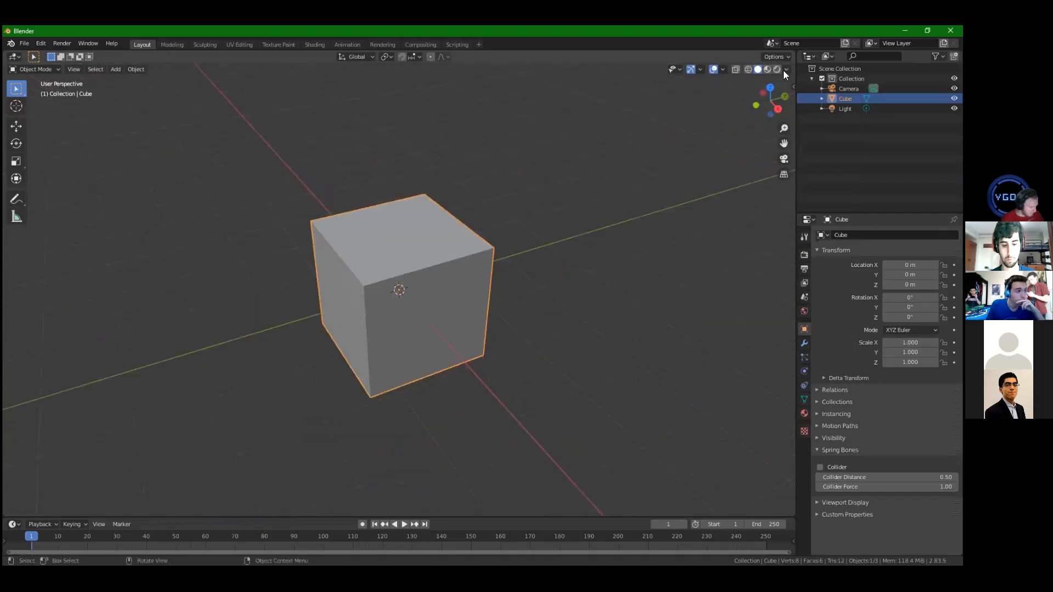
Enable Cavity in the viewport shading and set its type to Both
click(786, 69)
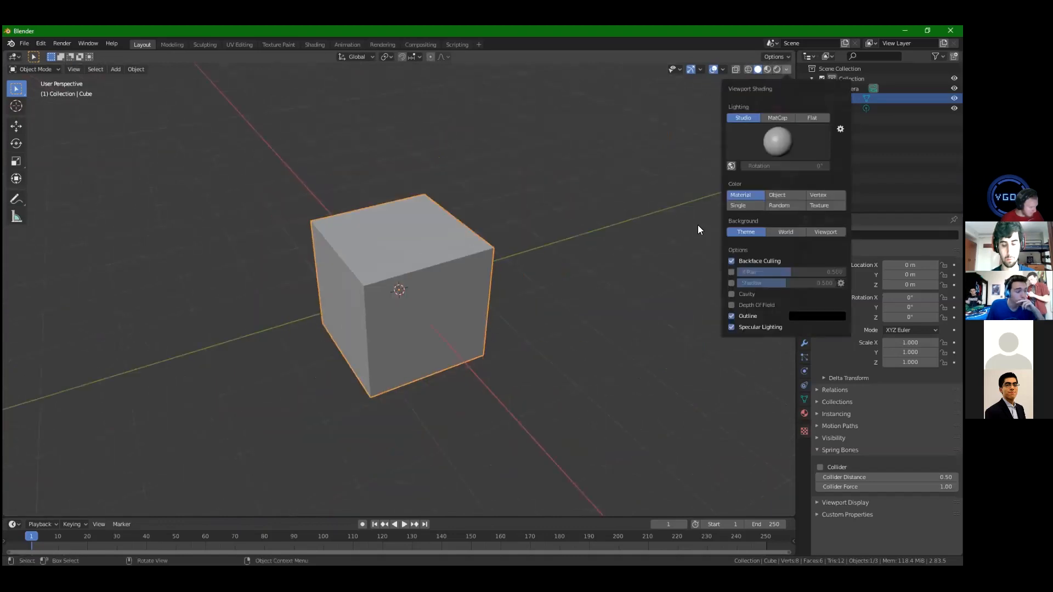
click(730, 295)
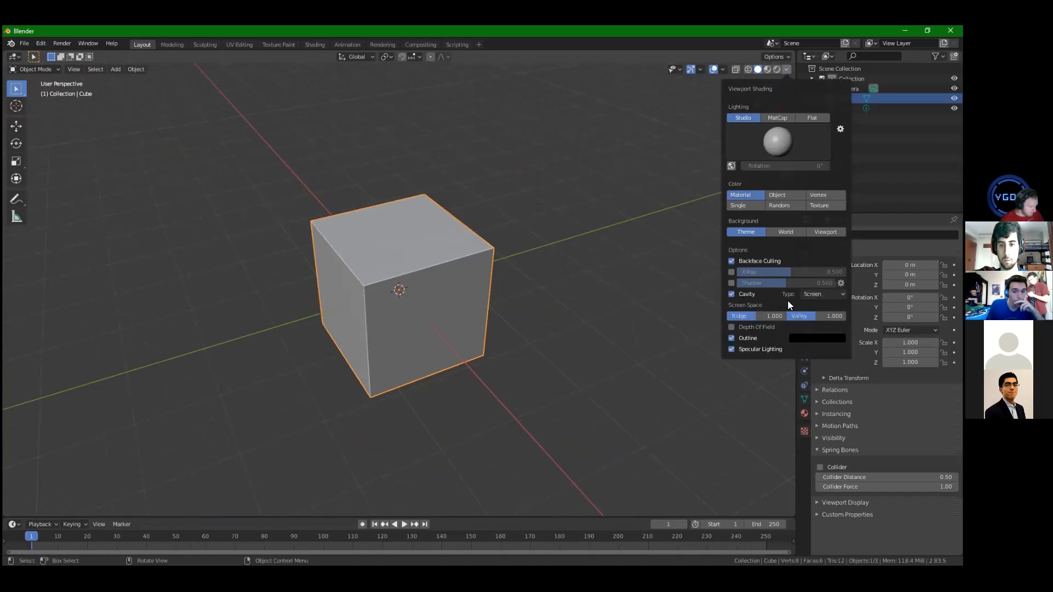
click(809, 296)
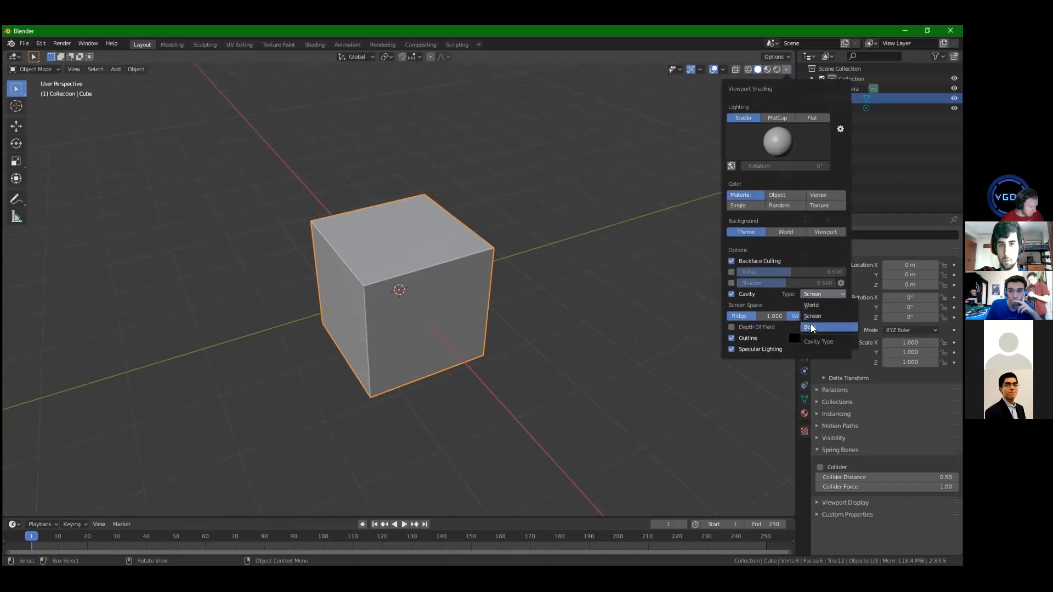
click(815, 327)
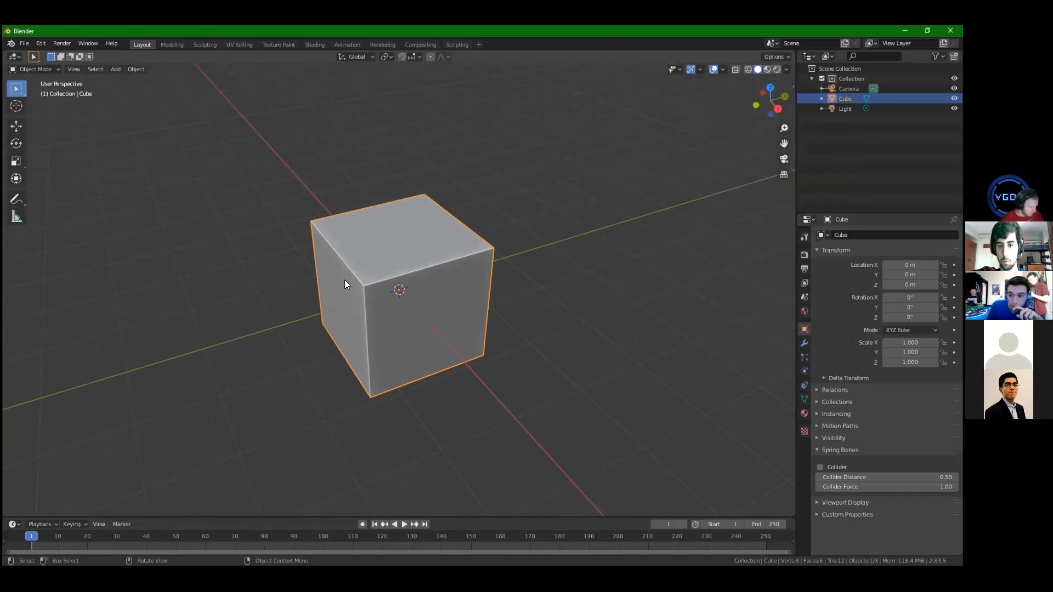
click(787, 69)
click(822, 298)
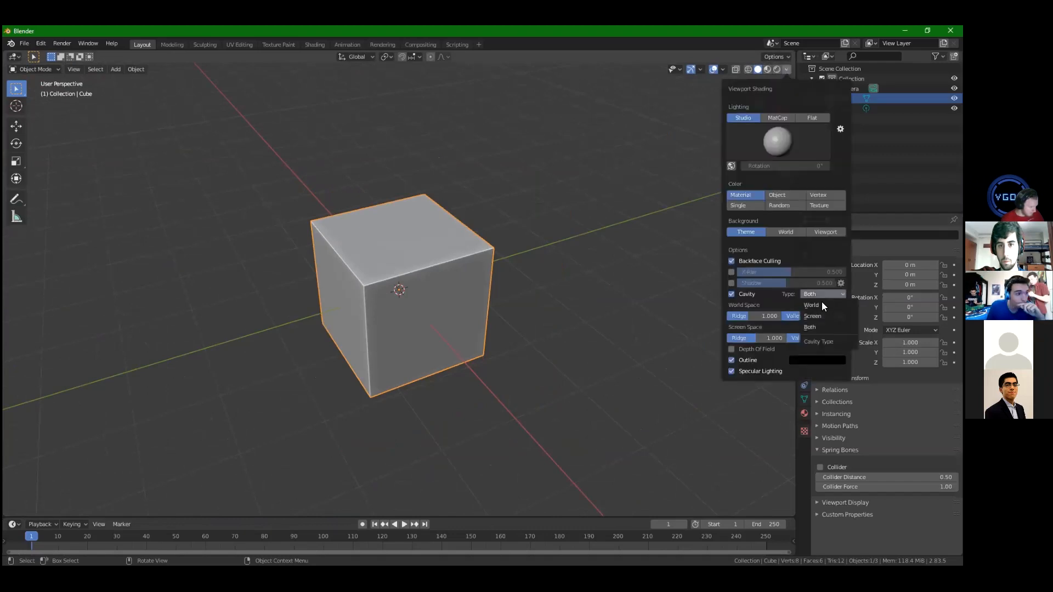
click(813, 328)
Hide the viewport gizmos and show them again
click(701, 70)
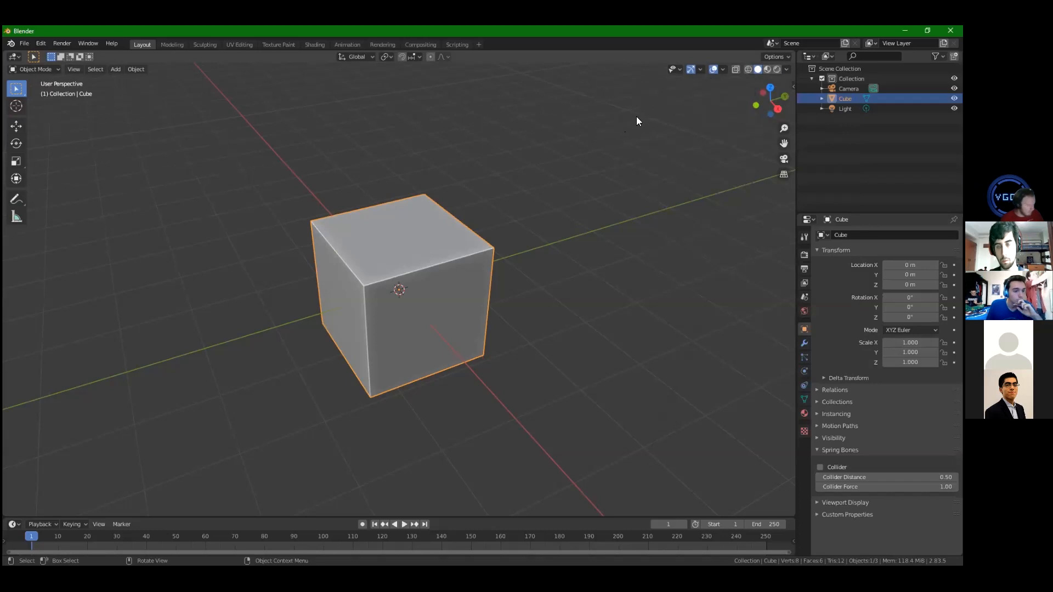
click(690, 69)
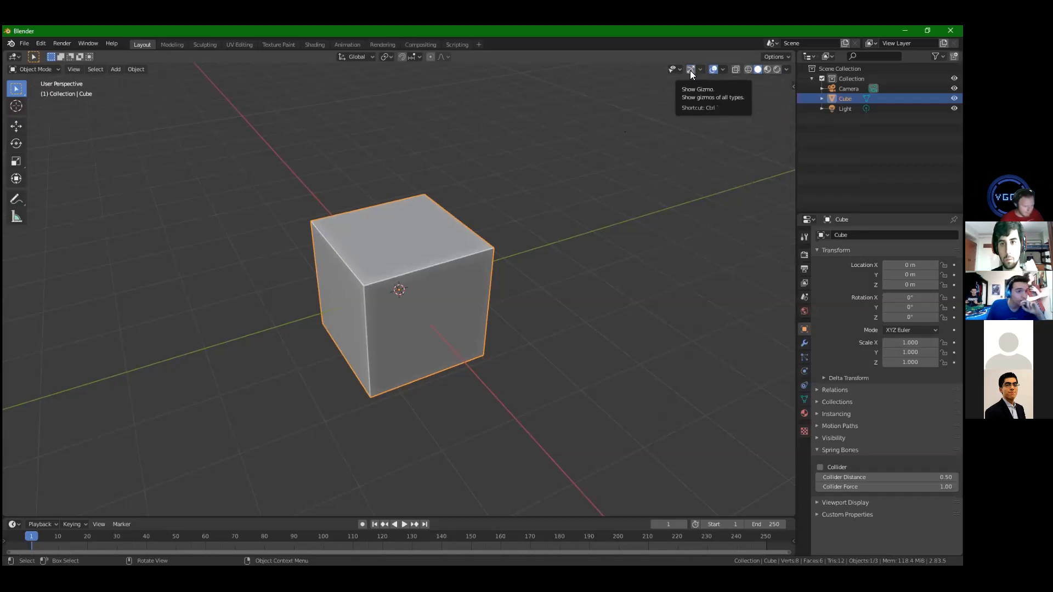
click(690, 70)
View the cube from different axis directions with the navigation gizmo and return to an angled perspective view
mouse_move(761, 104)
mouse_down()
mouse_move(752, 105)
mouse_move(768, 86)
mouse_move(792, 98)
mouse_move(685, 127)
mouse_move(752, 96)
mouse_up()
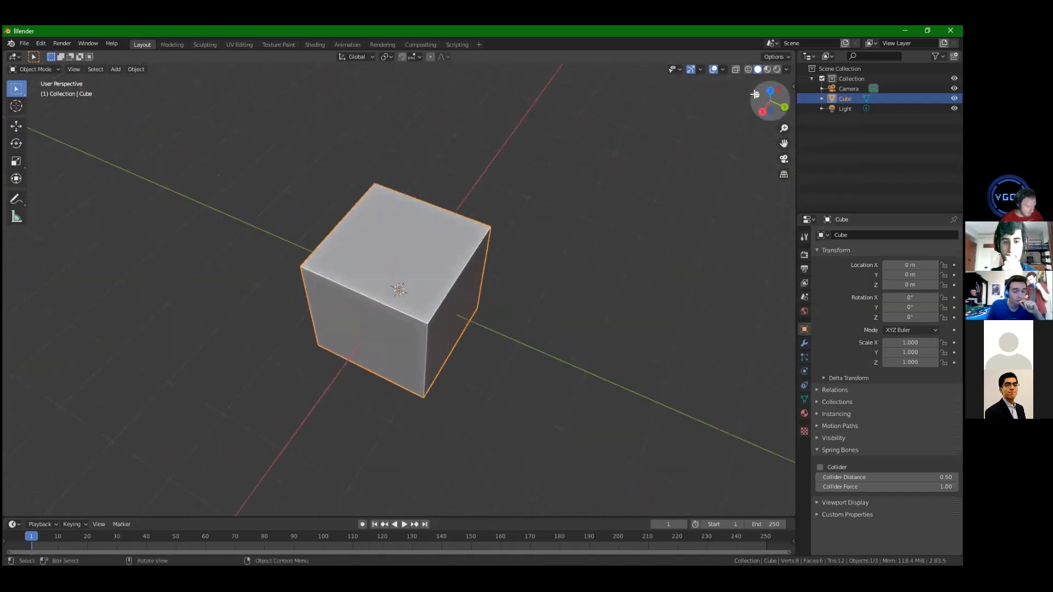
click(770, 91)
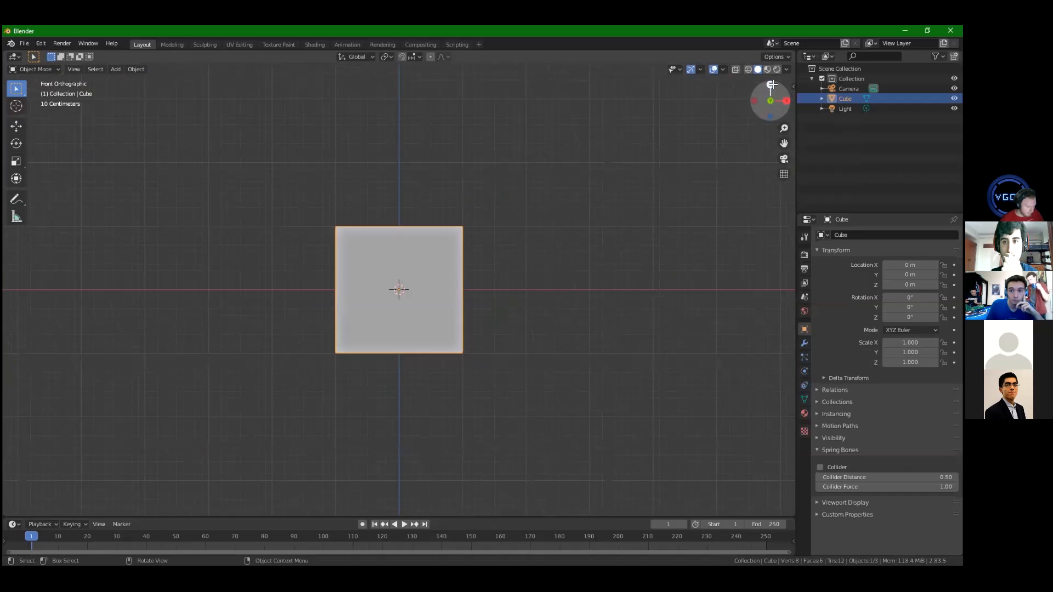
mouse_move(773, 97)
mouse_down()
mouse_move(776, 148)
mouse_move(766, 145)
mouse_move(767, 89)
mouse_up()
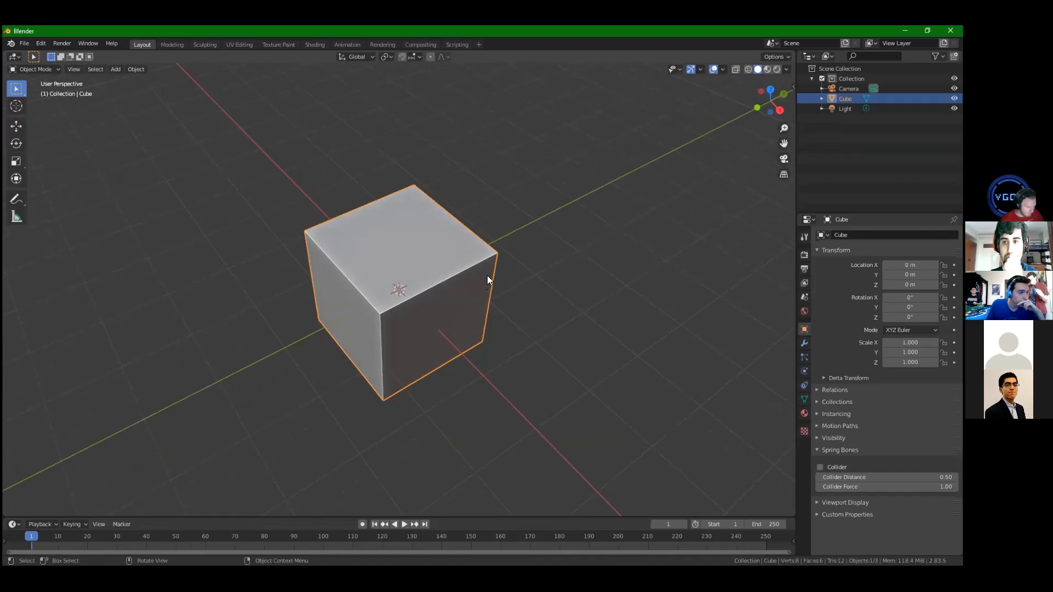
Orbit, pan and zoom the viewport around the cube to view it from several sides
middle_drag(426, 302, 557, 289)
middle_drag(557, 289, 390, 274)
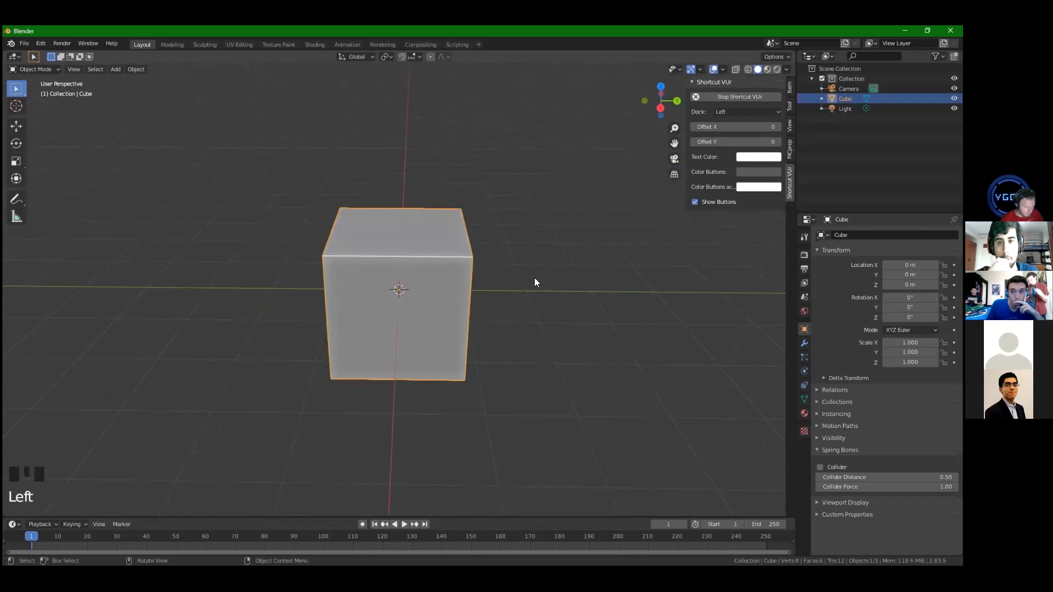
middle_drag(532, 282, 450, 260)
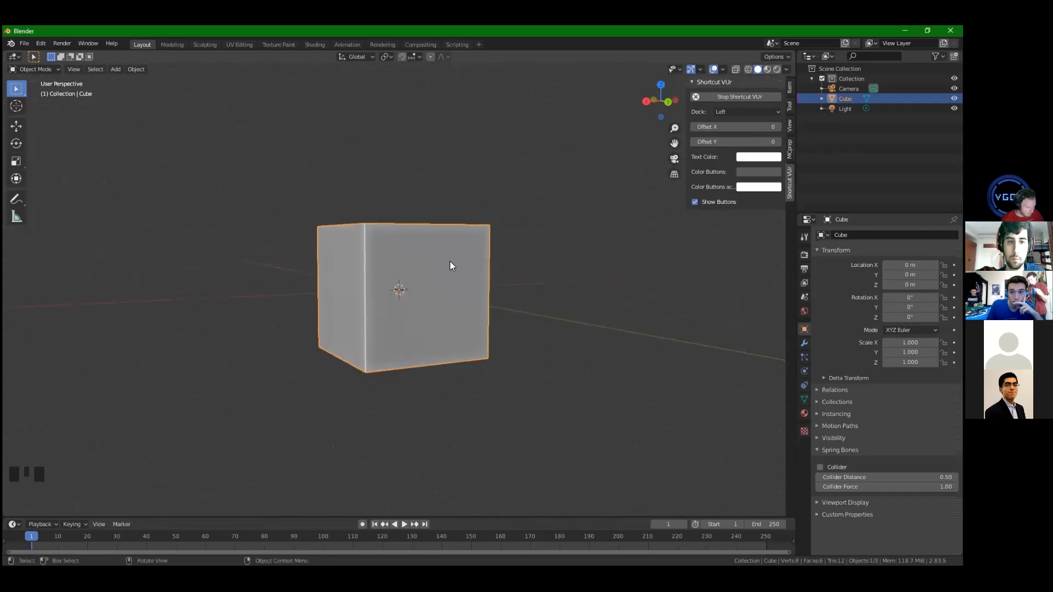
shift+middle_drag(482, 233, 447, 278)
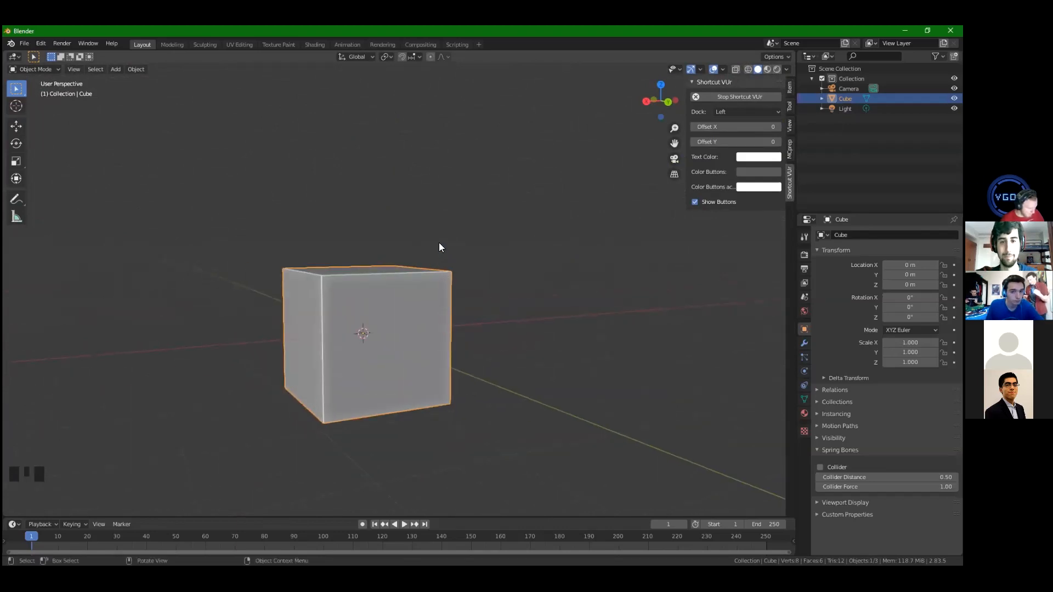
ctrl+middle_drag(407, 264, 429, 310)
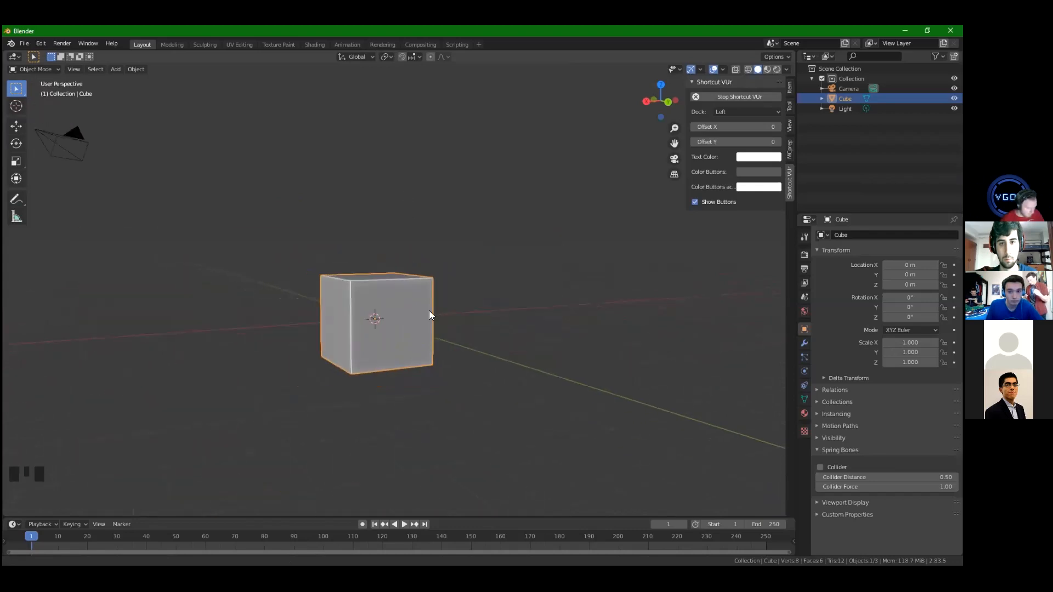
scroll(356, 300, up, 1)
scroll(355, 300, down, 4)
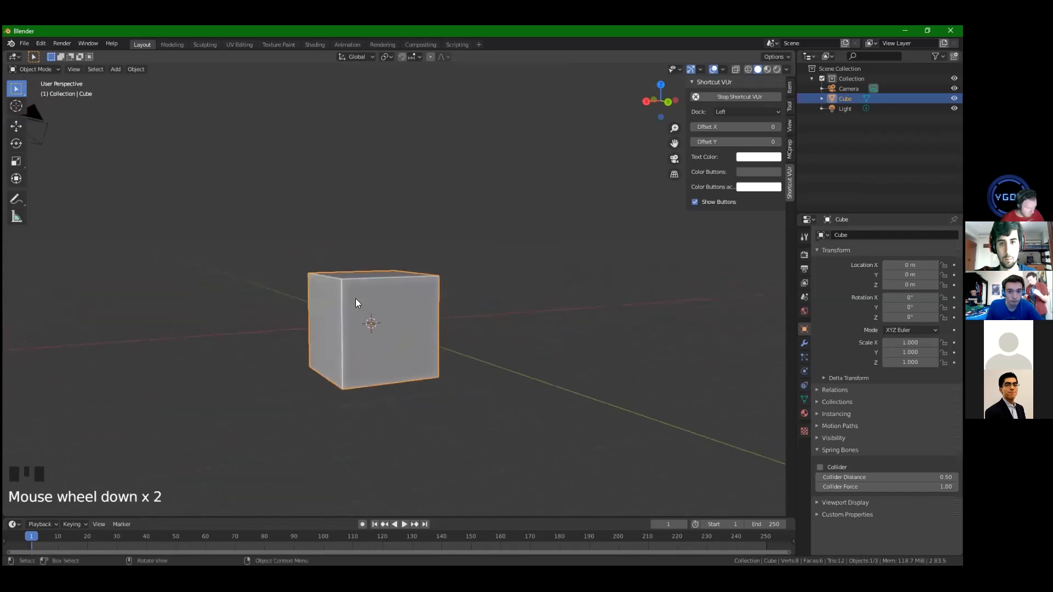
Examine the cube at different distances and angles, and frame the selected cube in the viewport
scroll(355, 299, up, 4)
middle_drag(356, 298, 392, 249)
shift+middle_drag(282, 211, 261, 196)
shift+scroll(386, 226, down, 1)
scroll(407, 260, down, 6)
scroll(406, 257, up, 2)
scroll(457, 259, up, 2)
middle_drag(456, 259, 377, 279)
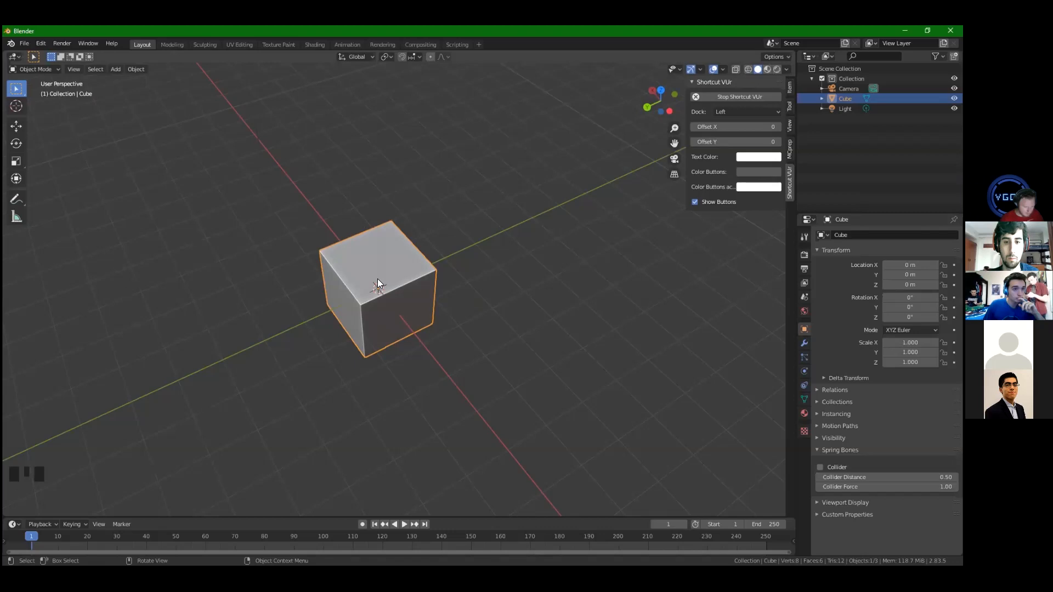
key(KP_Decimal)
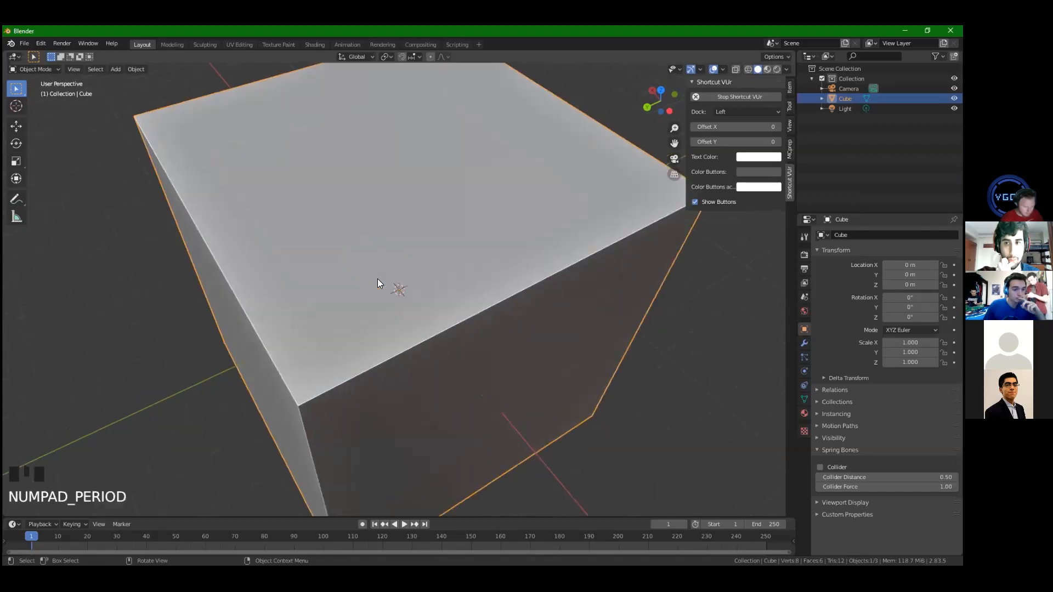
Frame the selected cube in the viewport with Frame Selected, repeating it after zooming out and panning away
scroll(408, 257, down, 7)
key(KP_Decimal)
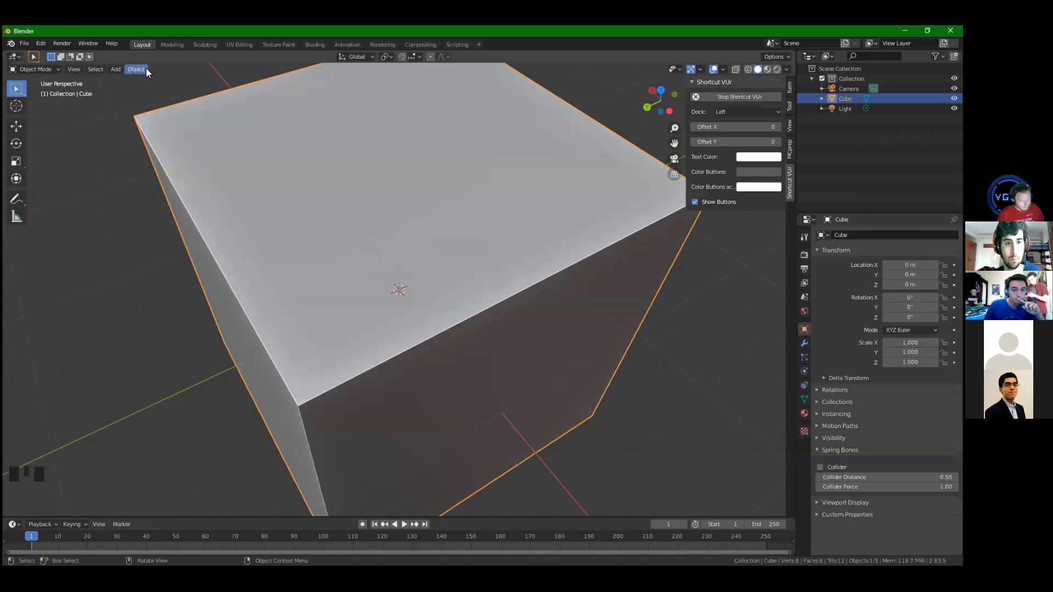
click(74, 70)
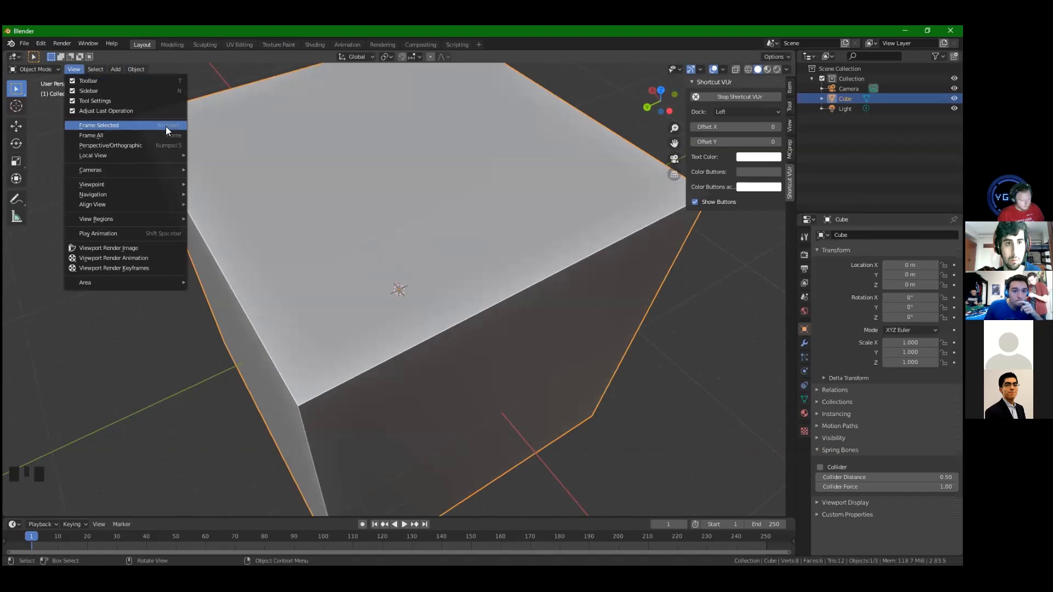
click(115, 125)
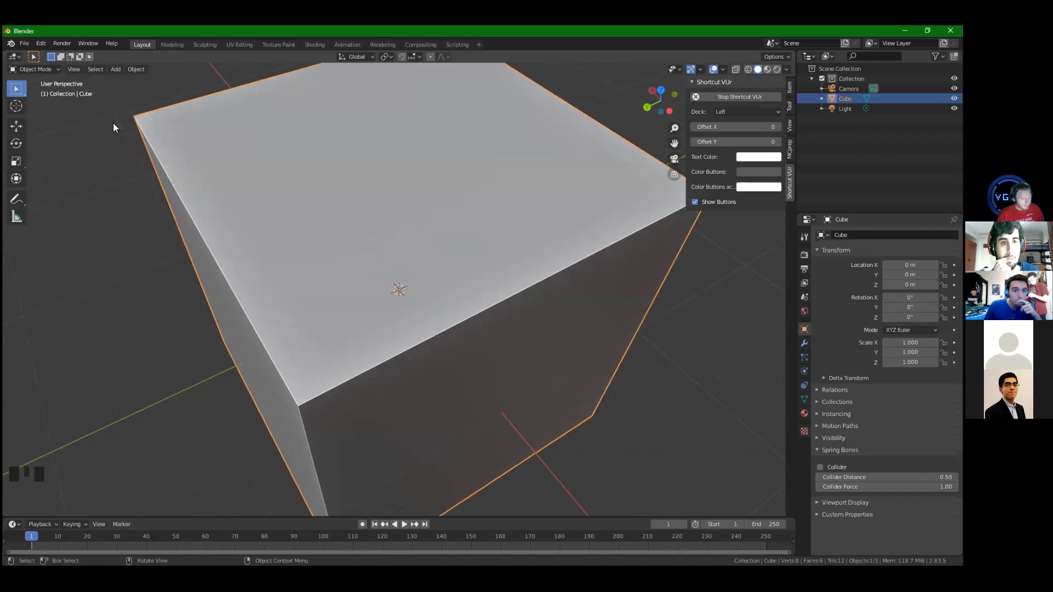
scroll(252, 169, down, 9)
shift+middle_drag(249, 189, 61, 226)
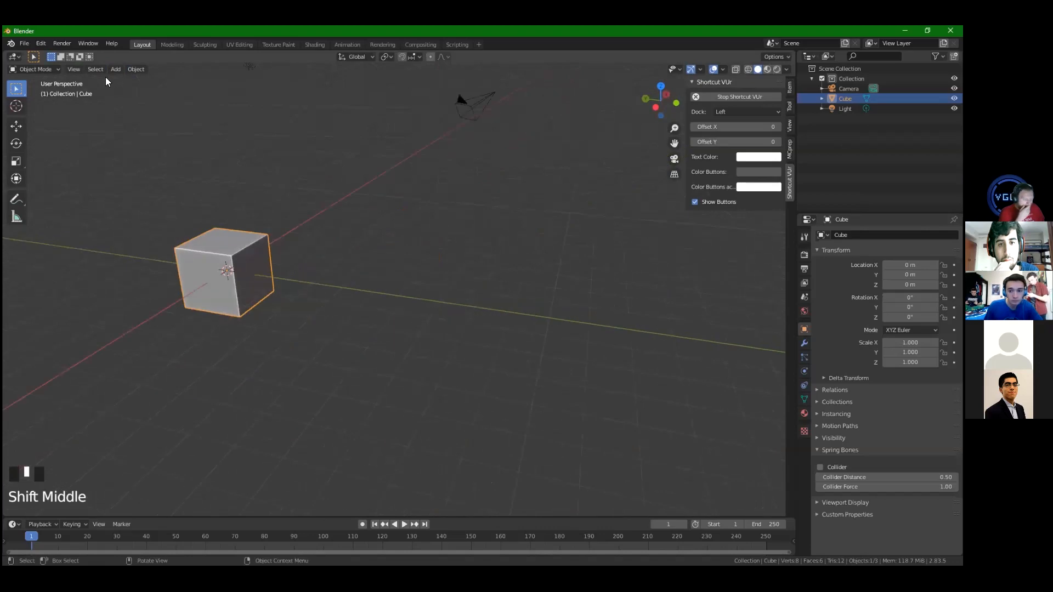
click(74, 69)
click(112, 126)
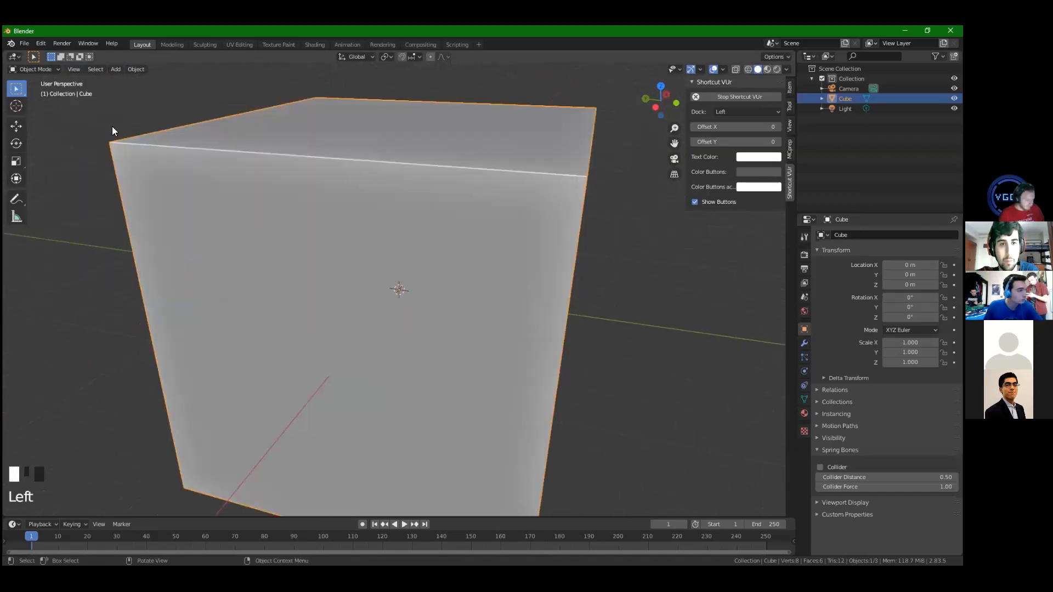
scroll(217, 246, down, 4)
key(space)
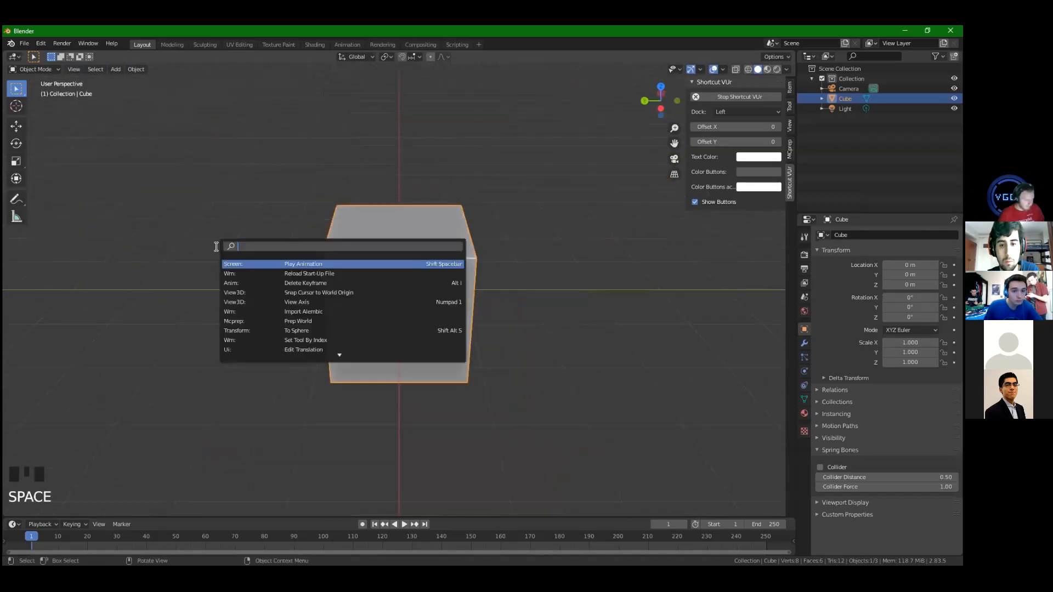
text(frame)
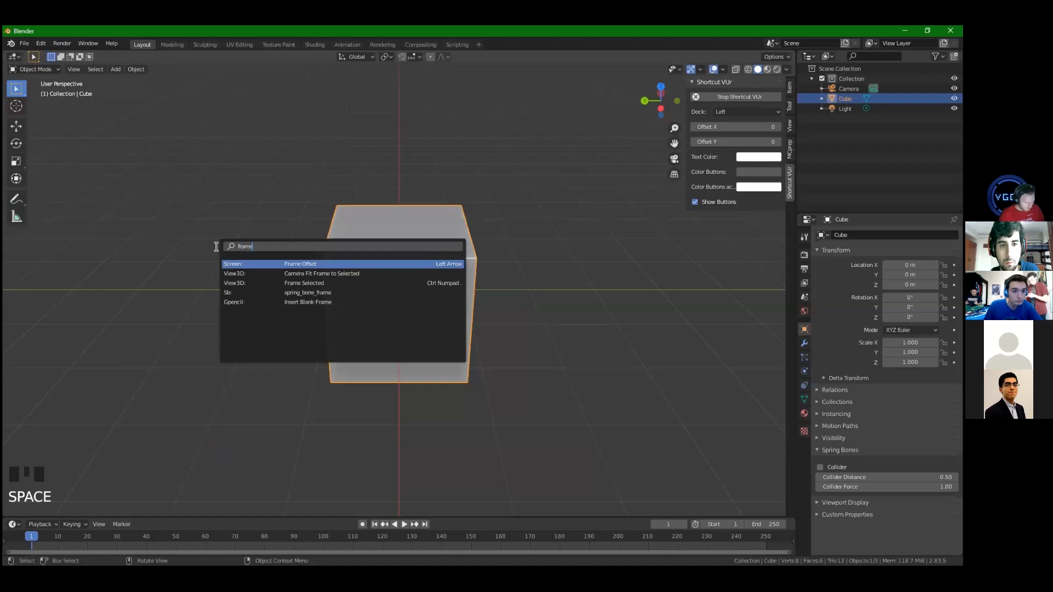
key(Down)
key(Down)
key(Escape)
Find the Frame Selected command by searching for "frame" and run it on the cube
key(space)
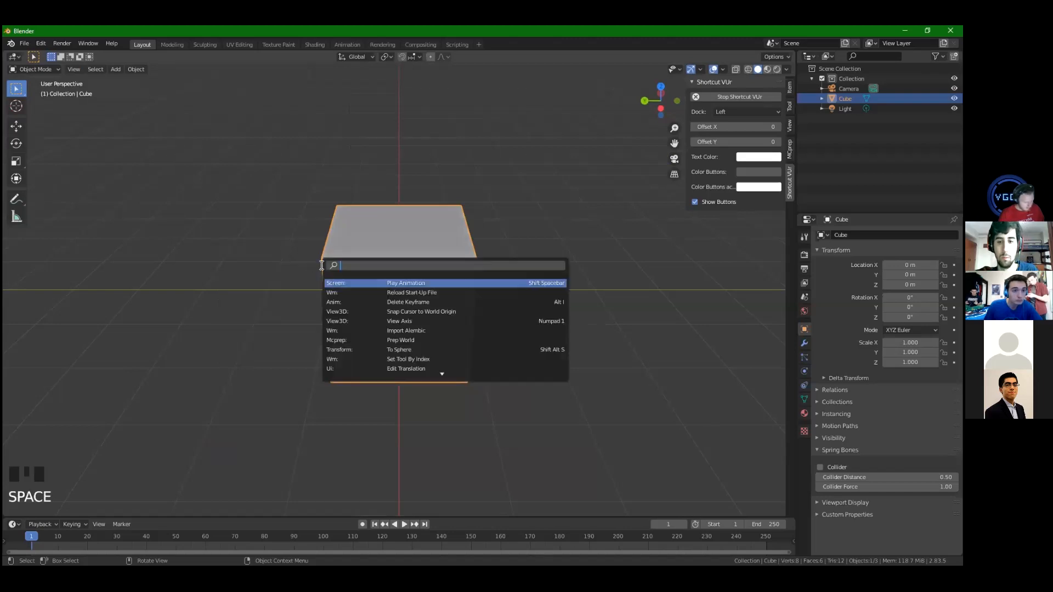
text(frame)
key(Down)
key(Down)
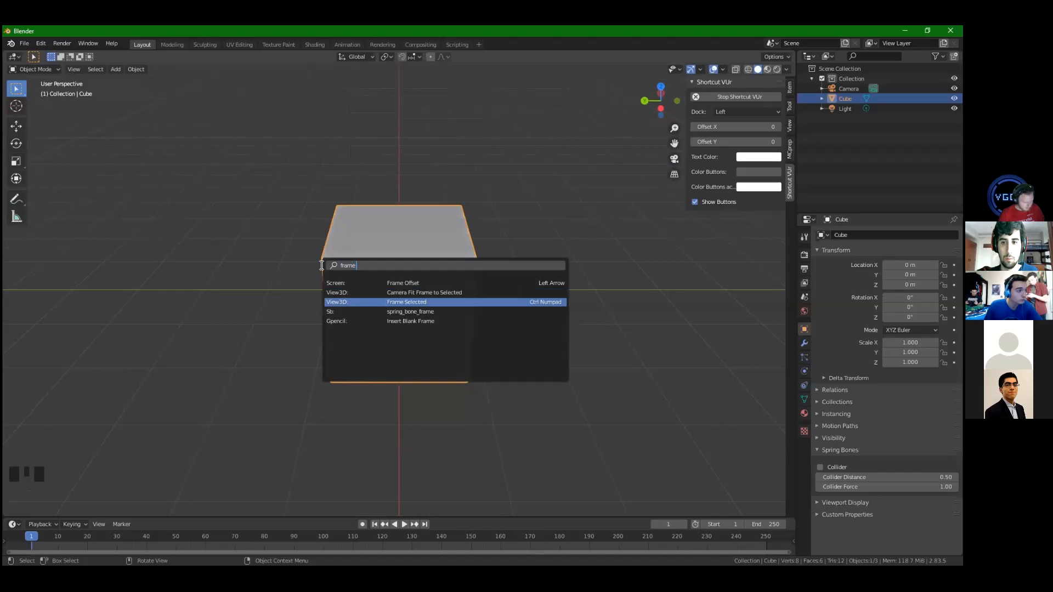
key(Return)
scroll(426, 282, down, 6)
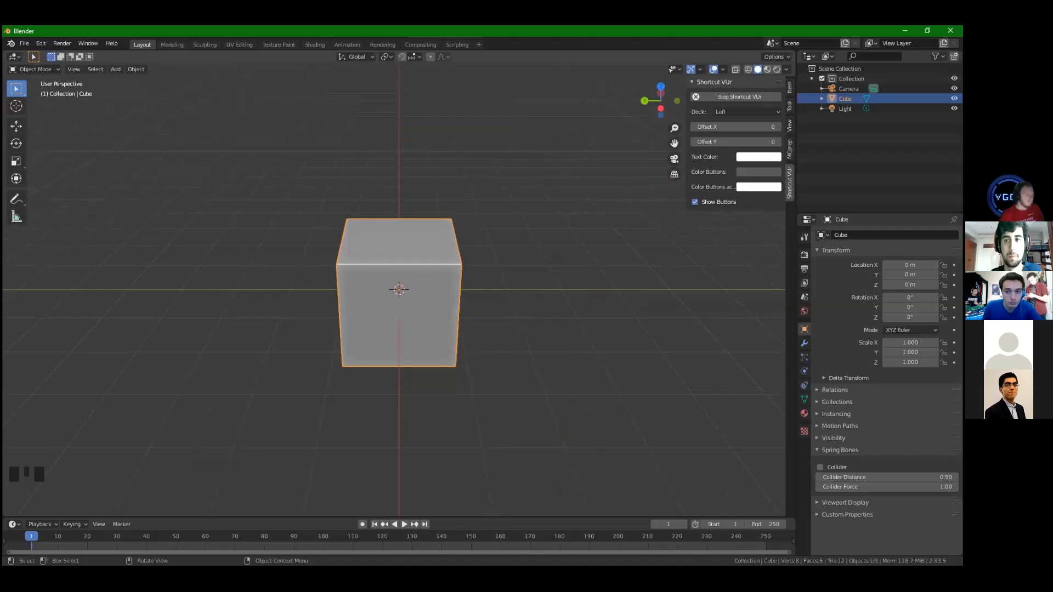
Show the cube's item transform properties in the viewport sidebar, and toggle the sidebar off and on
middle_drag(433, 256, 560, 168)
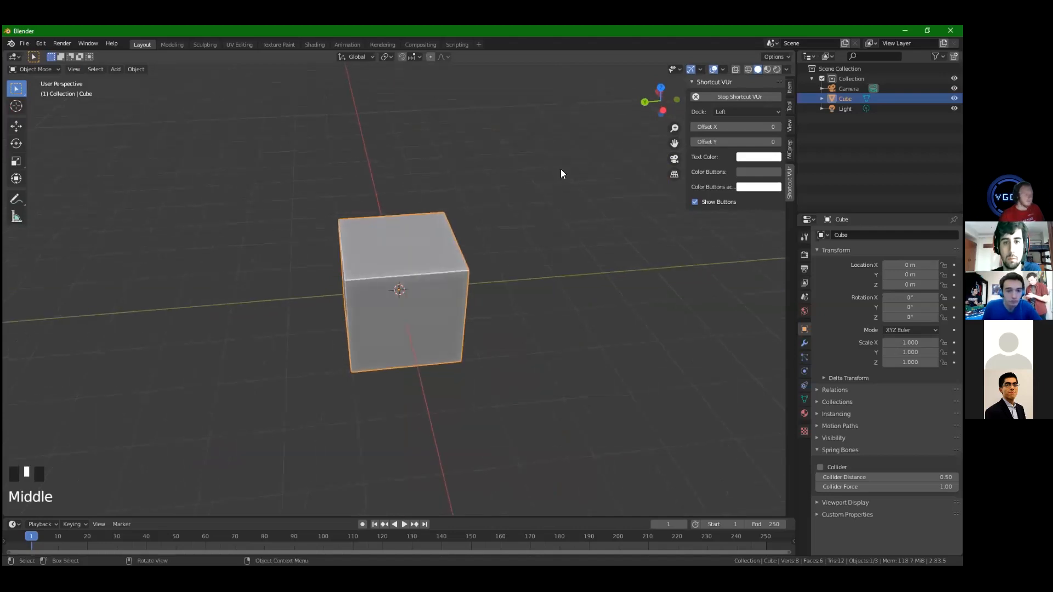
click(788, 88)
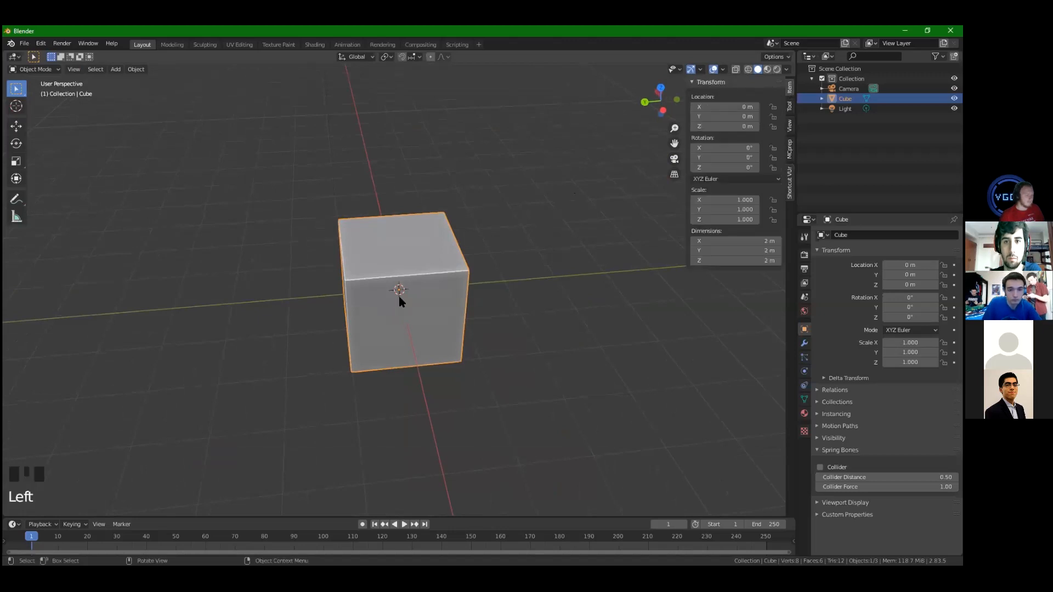
middle_drag(399, 300, 722, 92)
key(n)
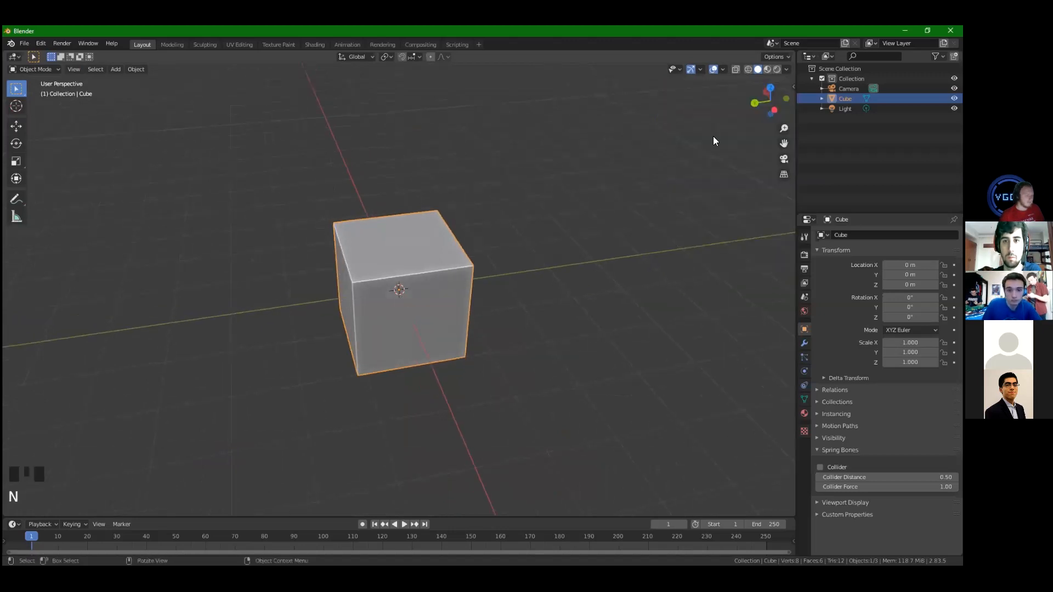
key(n)
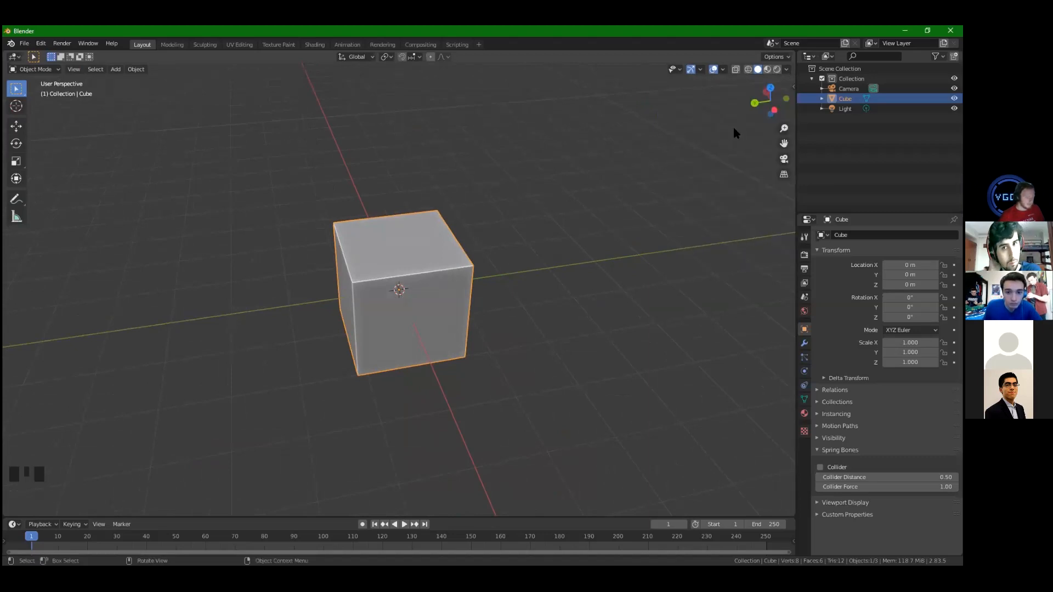
key(n)
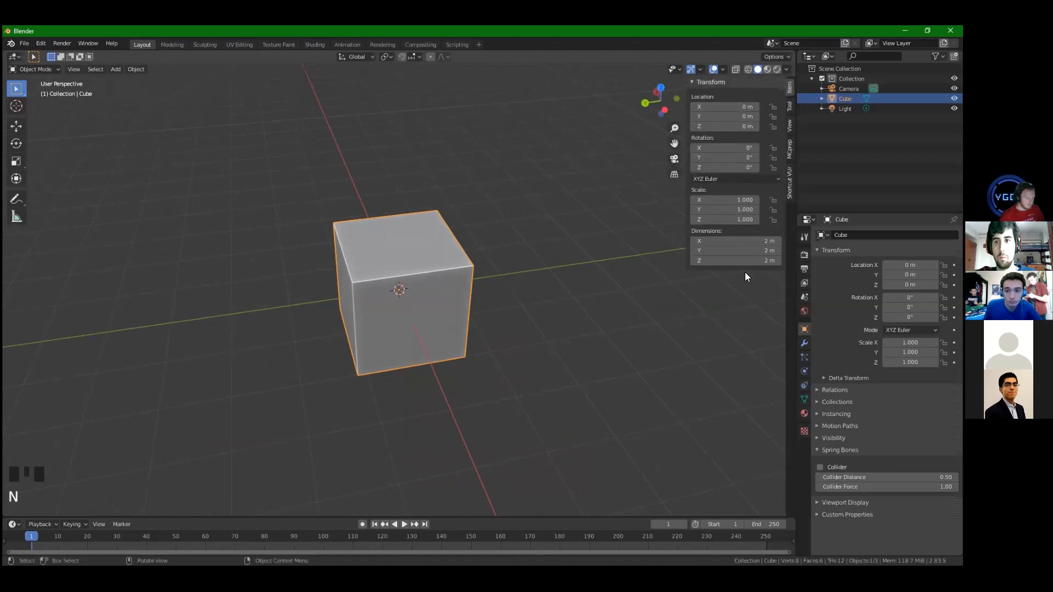
key(n)
key(n)
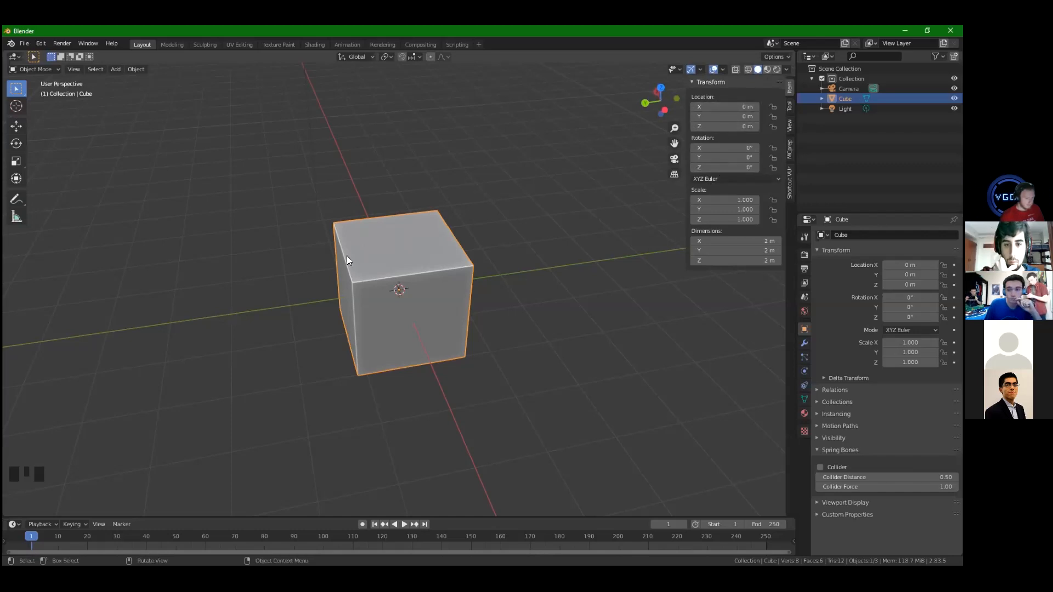
Move the cube freely twice, ending at about X 1.36 m, Y -1.77 m, Z 2.54 m
click(373, 279)
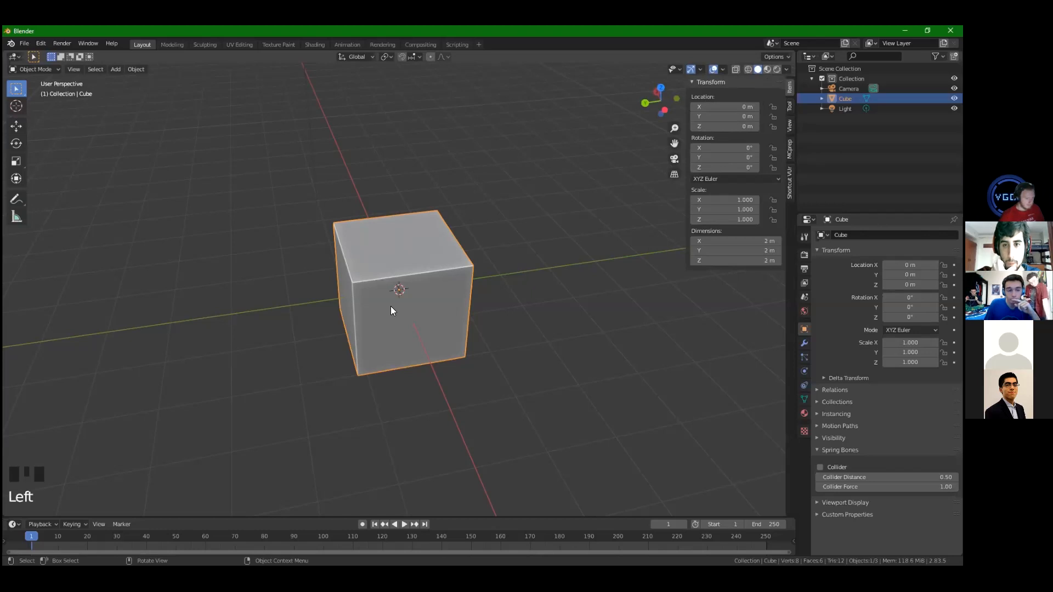
middle_drag(427, 282, 442, 300)
scroll(444, 289, down, 2)
scroll(447, 285, down, 1)
shift+scroll(429, 312, up, 1)
scroll(447, 305, down, 1)
scroll(448, 303, up, 2)
scroll(450, 306, down, 1)
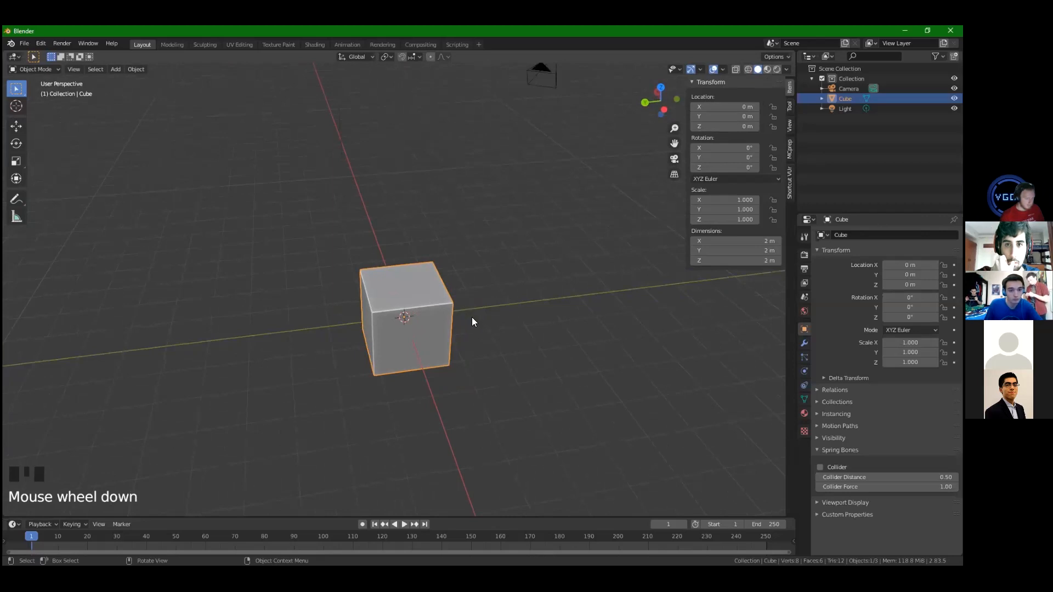
key(g)
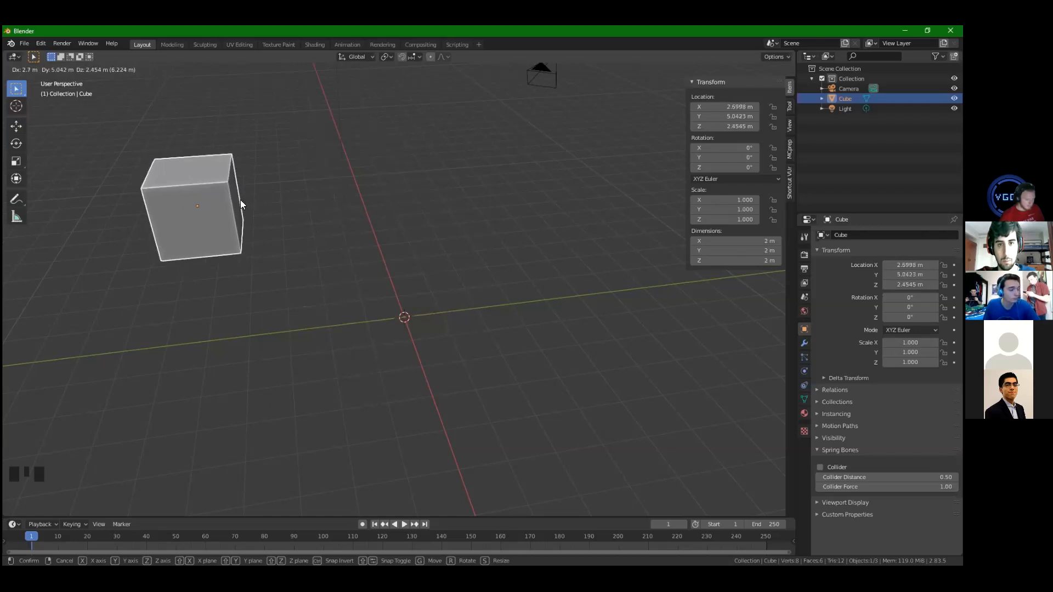
click(241, 204)
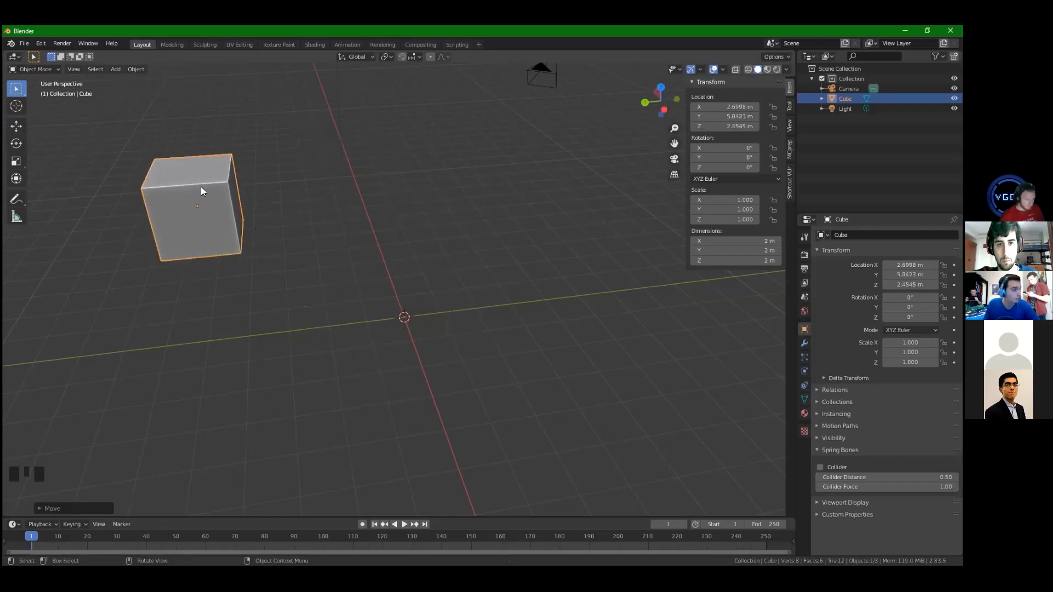
key(g)
click(473, 210)
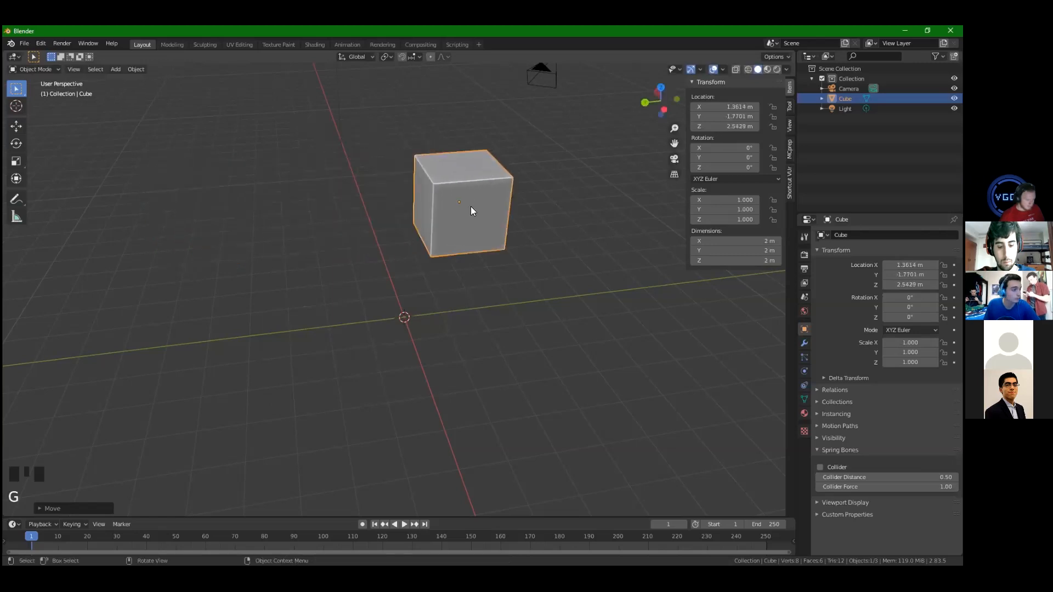
key(g)
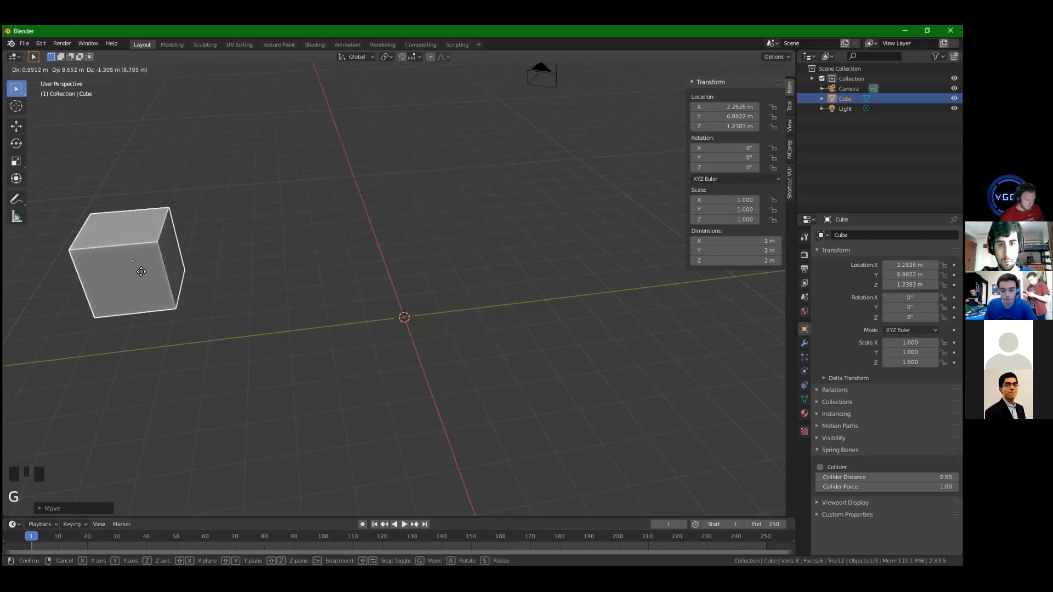
right_click(141, 271)
key(g)
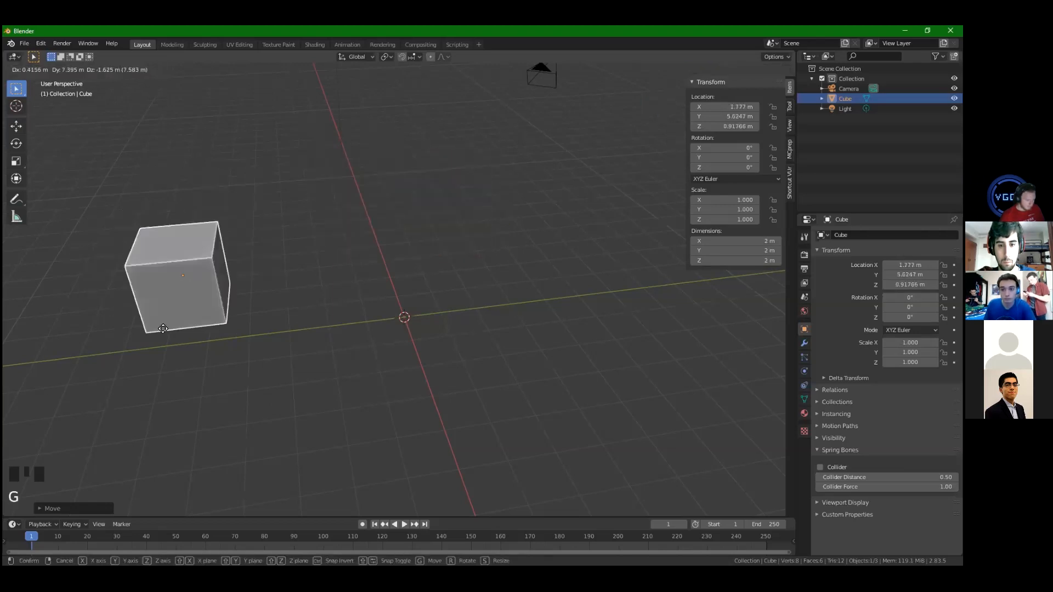
right_click(143, 319)
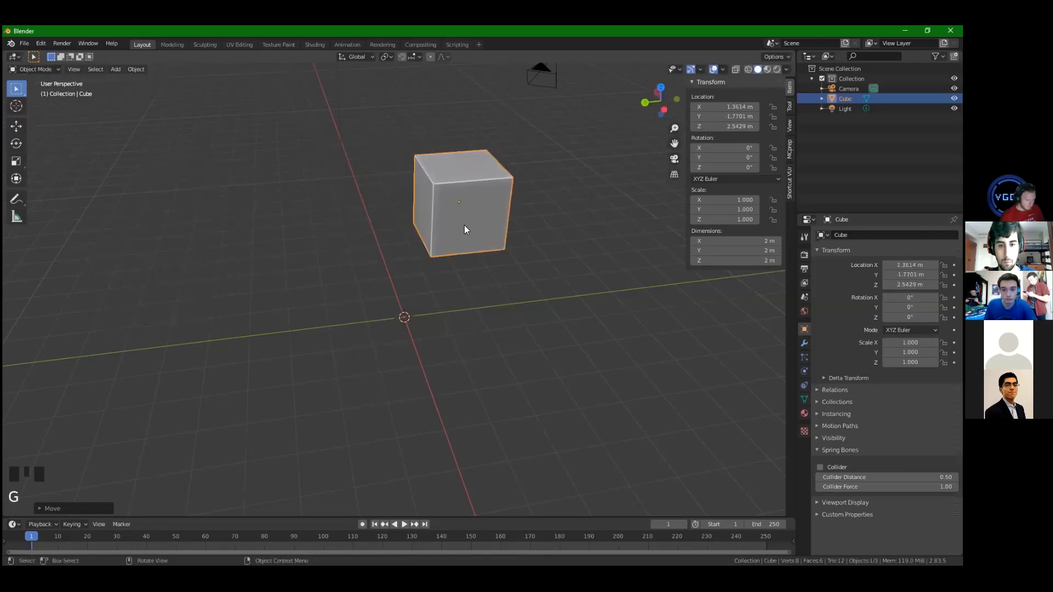
Move the cube freely to about X 2.28 m, Y 6.01 m, Z 1.55 m
key(g)
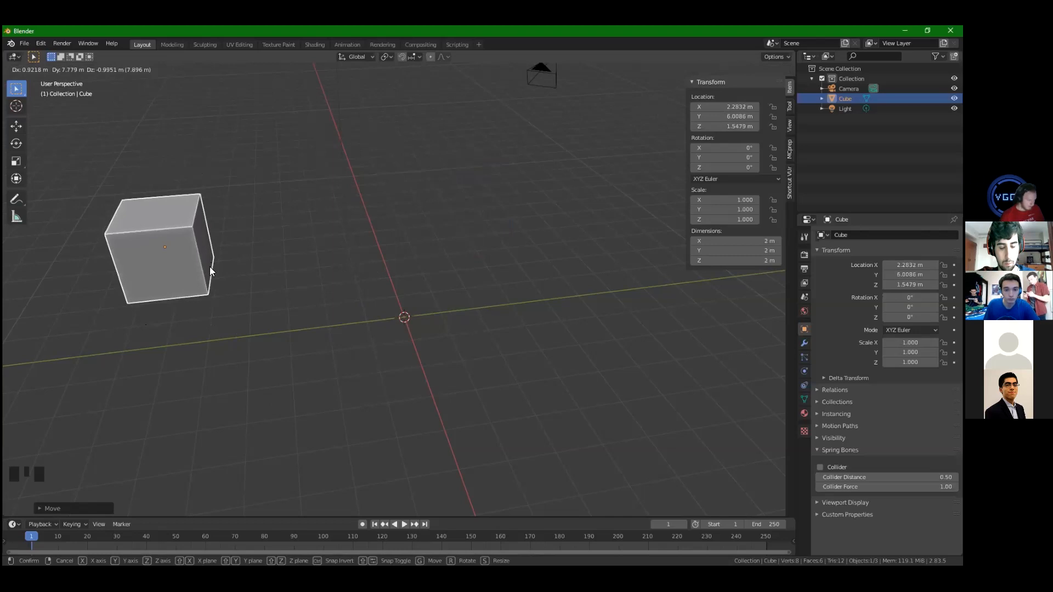
click(209, 266)
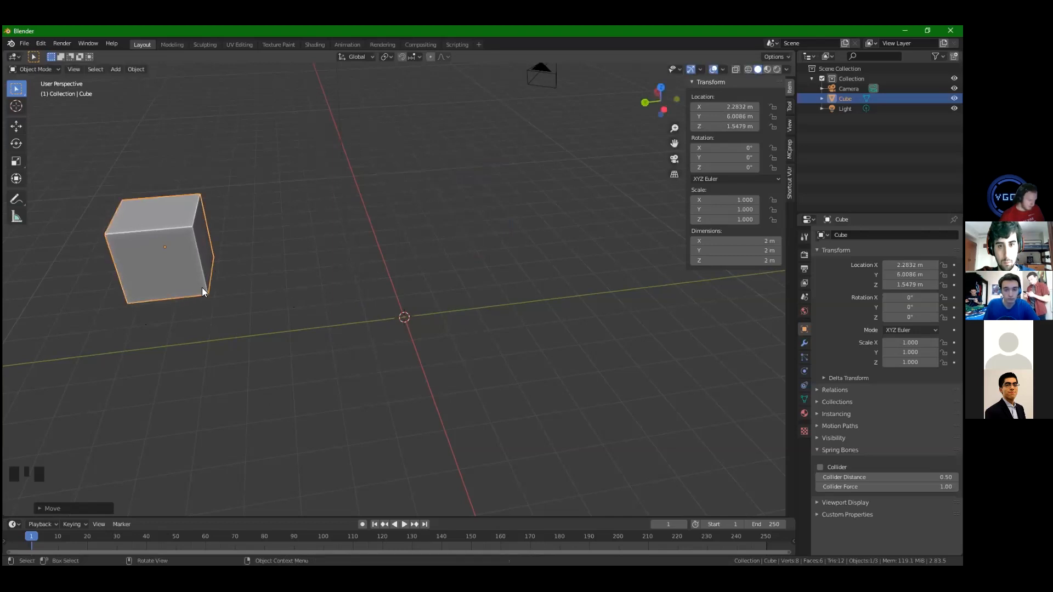
key(g)
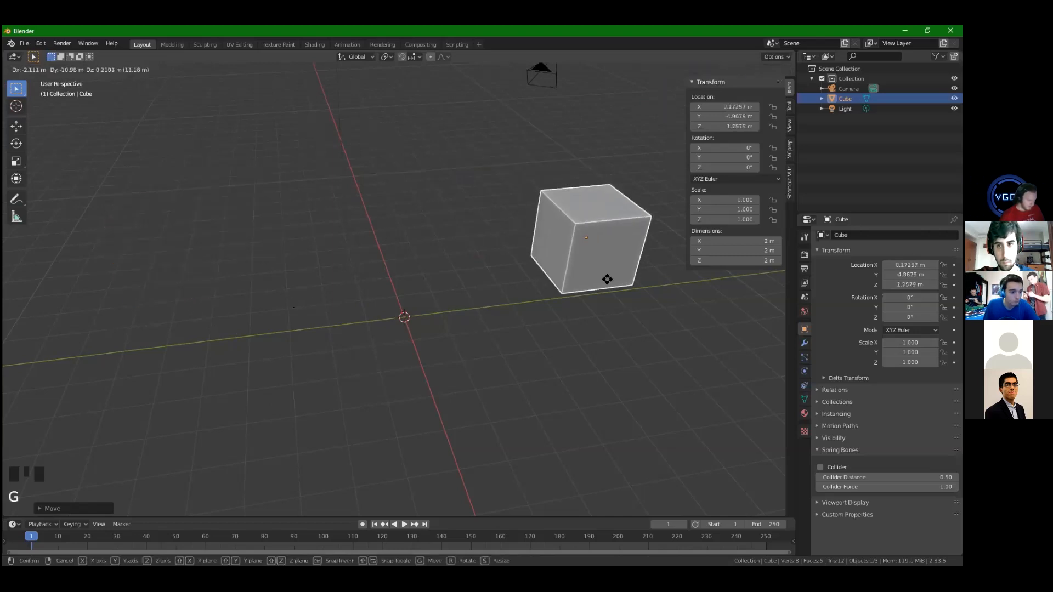
right_click(620, 279)
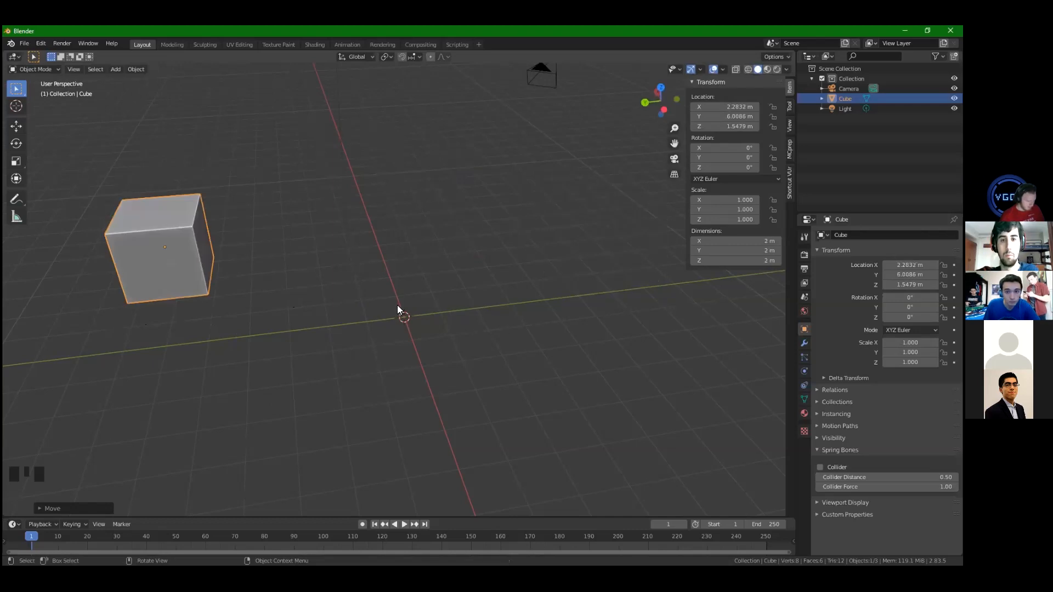
Pan and orbit the viewport around the moved cube using the on-screen navigation gizmos
shift+middle_drag(396, 291, 437, 284)
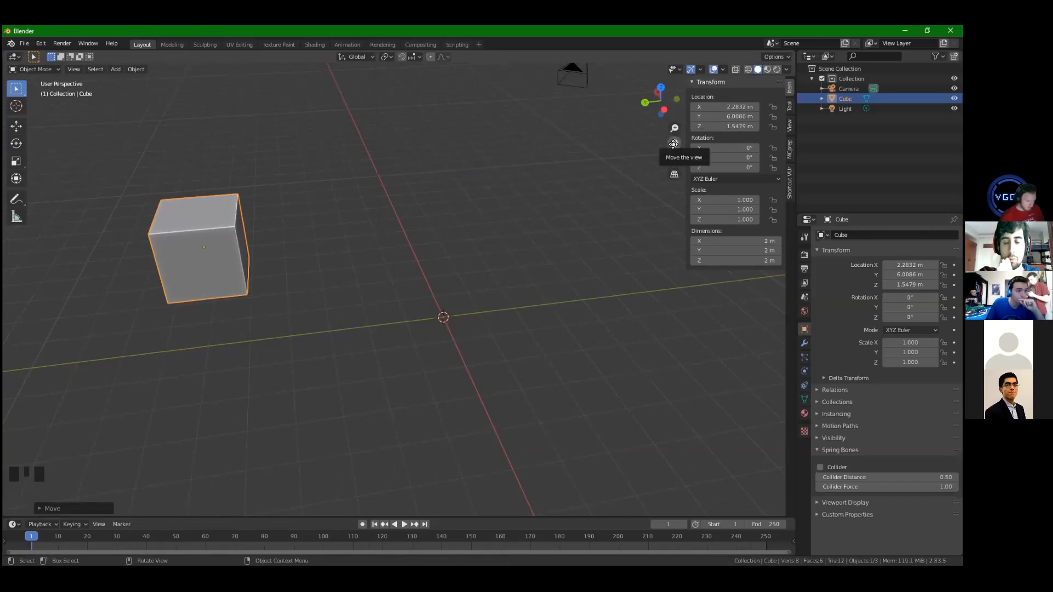
drag(674, 143, 780, 76)
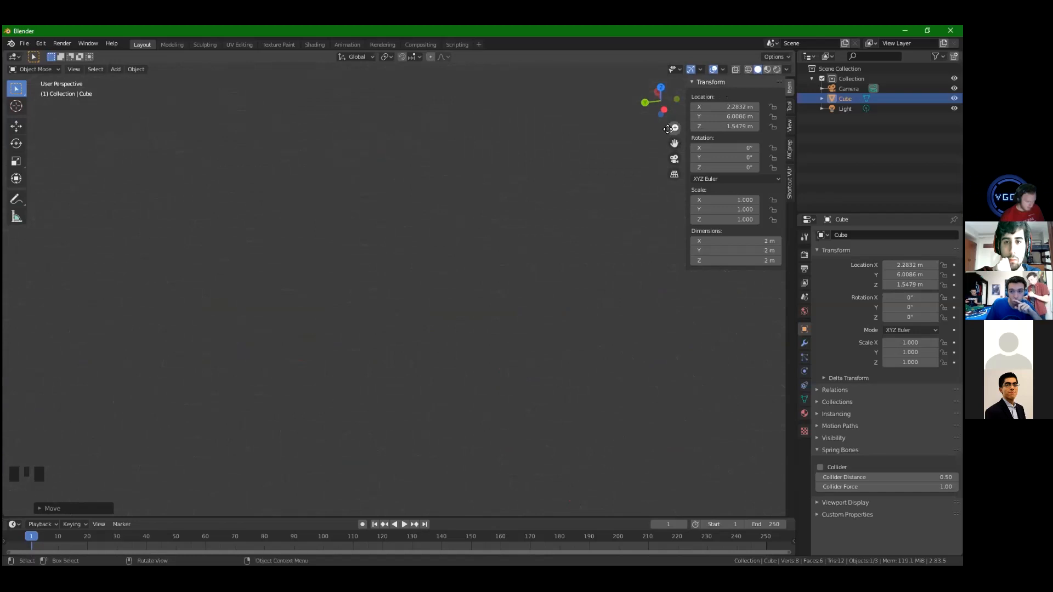
drag(657, 92, 666, 96)
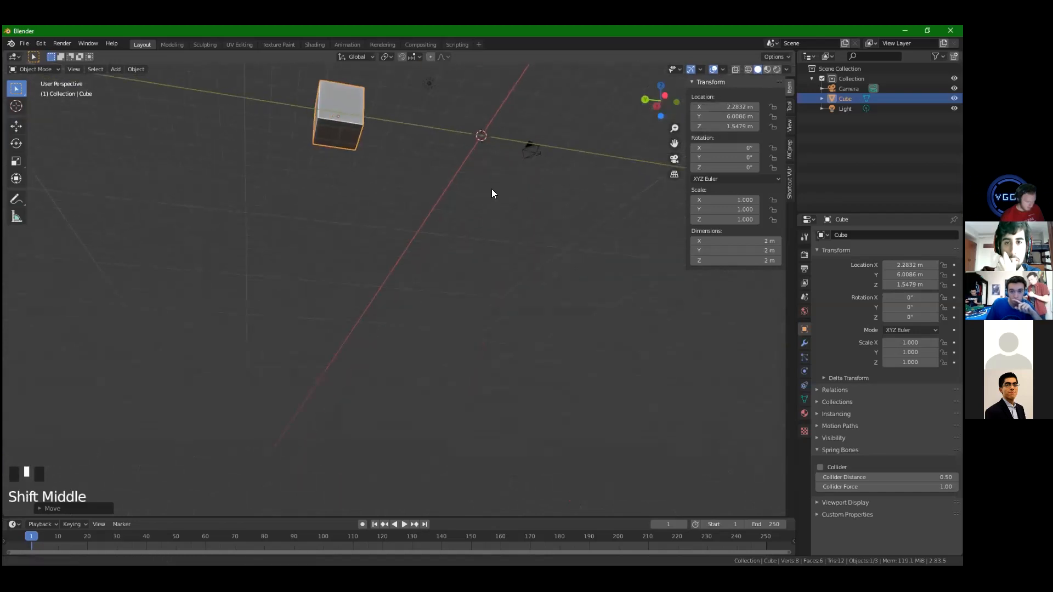
shift+middle_drag(493, 192, 587, 226)
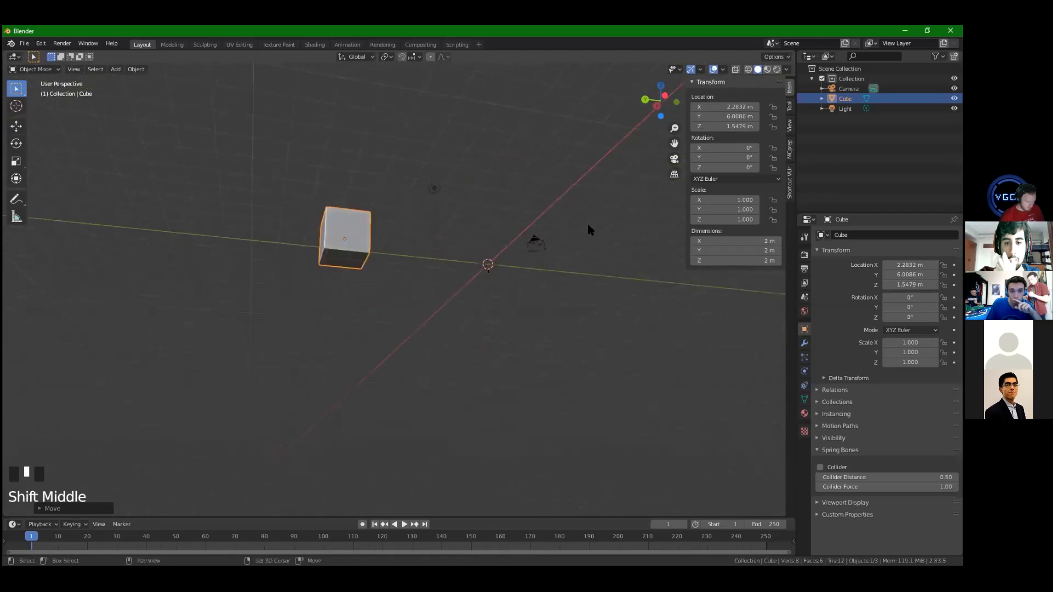
Toggle the viewport gizmos off and on repeatedly, leaving them shown
click(691, 70)
click(691, 69)
click(691, 69)
click(691, 69)
click(691, 69)
click(691, 69)
Try to rotate the cube freely in the viewport
middle_drag(471, 189, 429, 261)
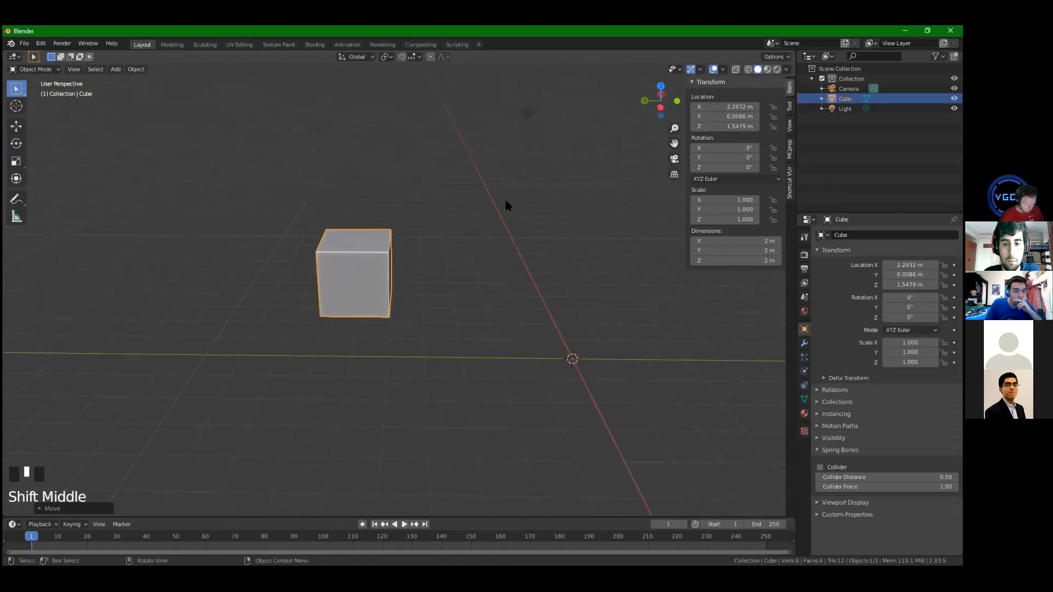
key(r)
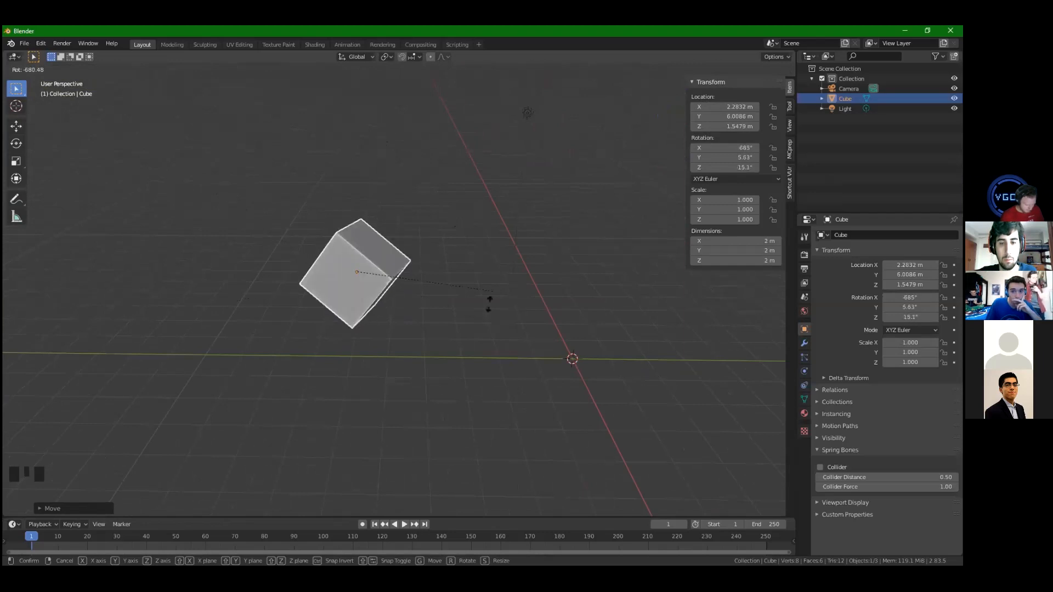
right_click(375, 267)
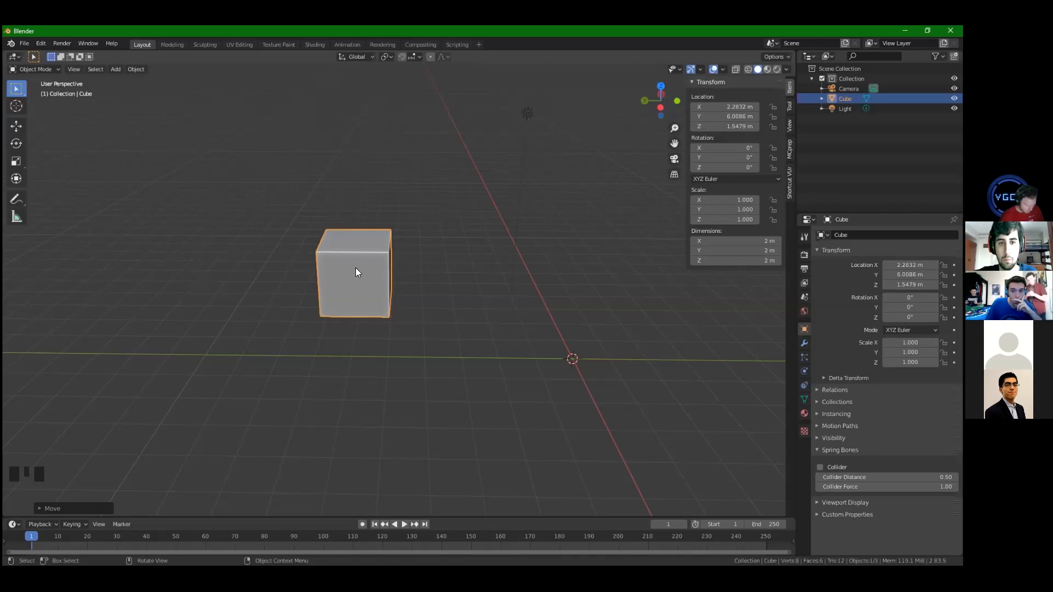
Try rotating the cube around the view axis several times from different viewing angles
key(r)
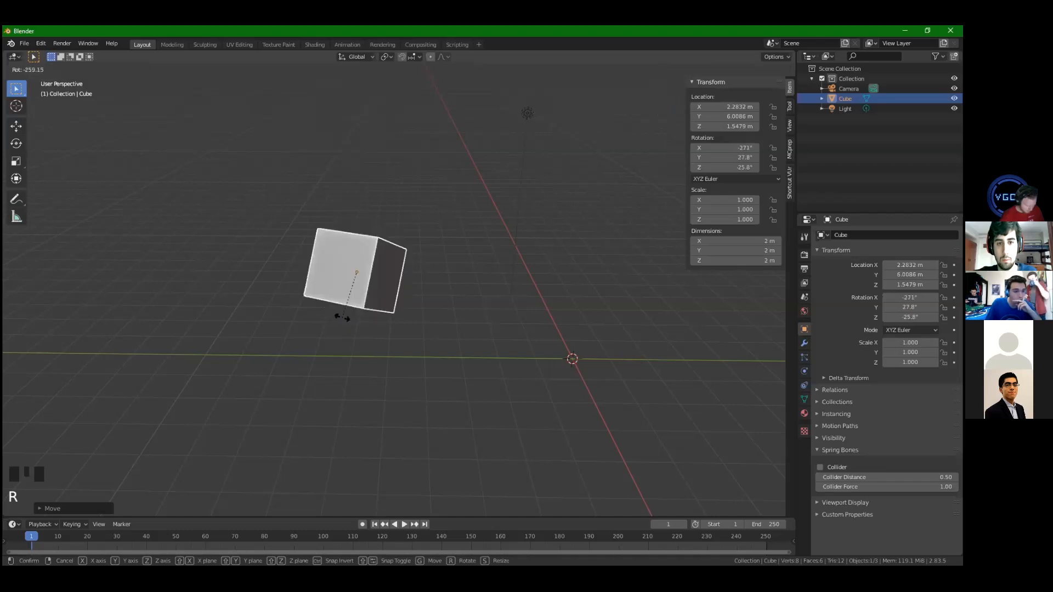
right_click(405, 243)
key(r)
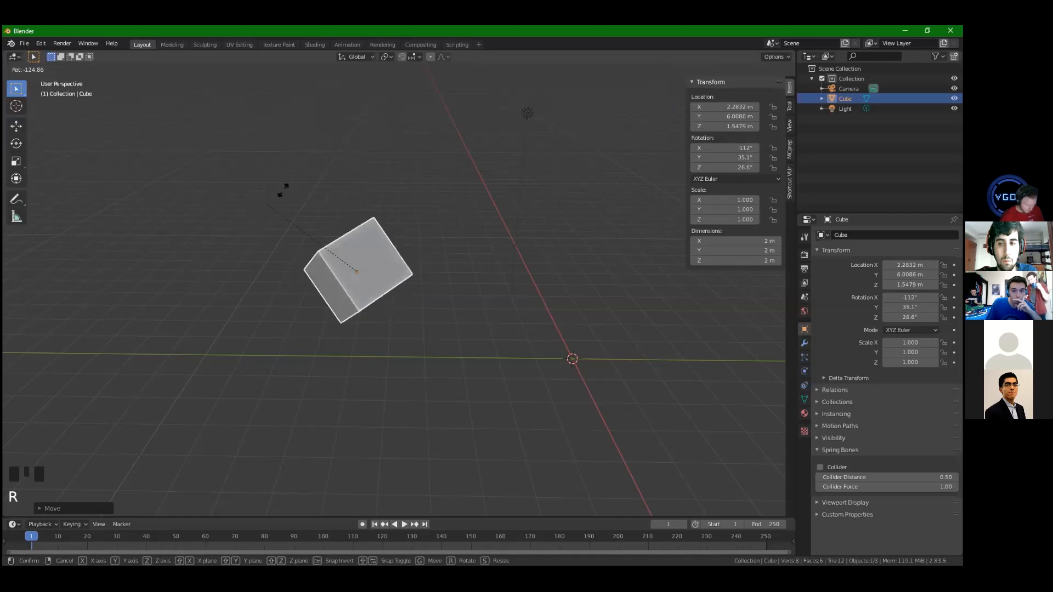
right_click(263, 134)
middle_drag(433, 211, 485, 200)
shift+middle_drag(485, 201, 482, 294)
key(r)
right_click(475, 294)
key(r)
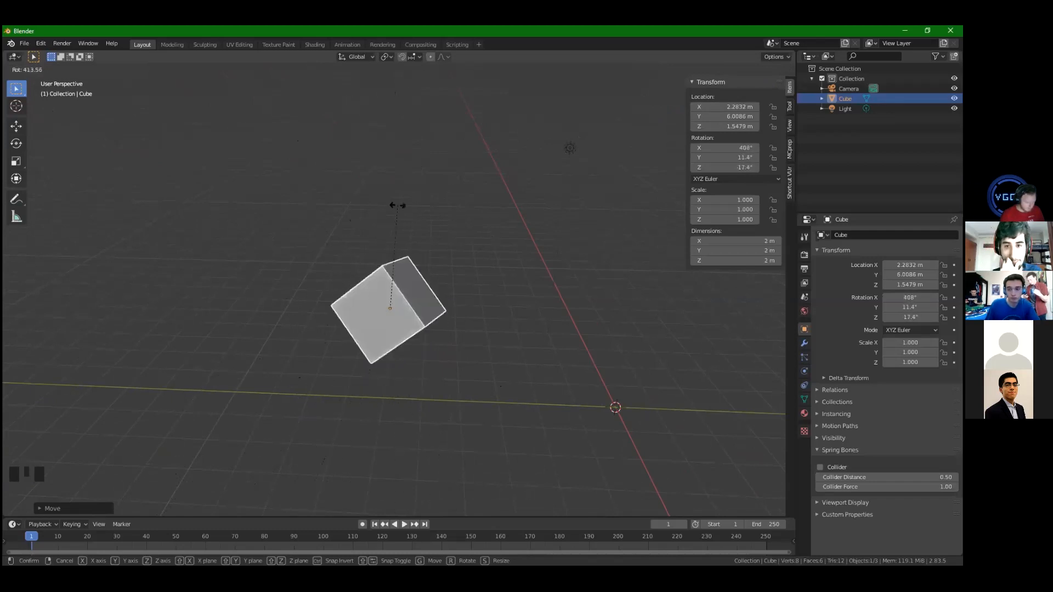
key(Escape)
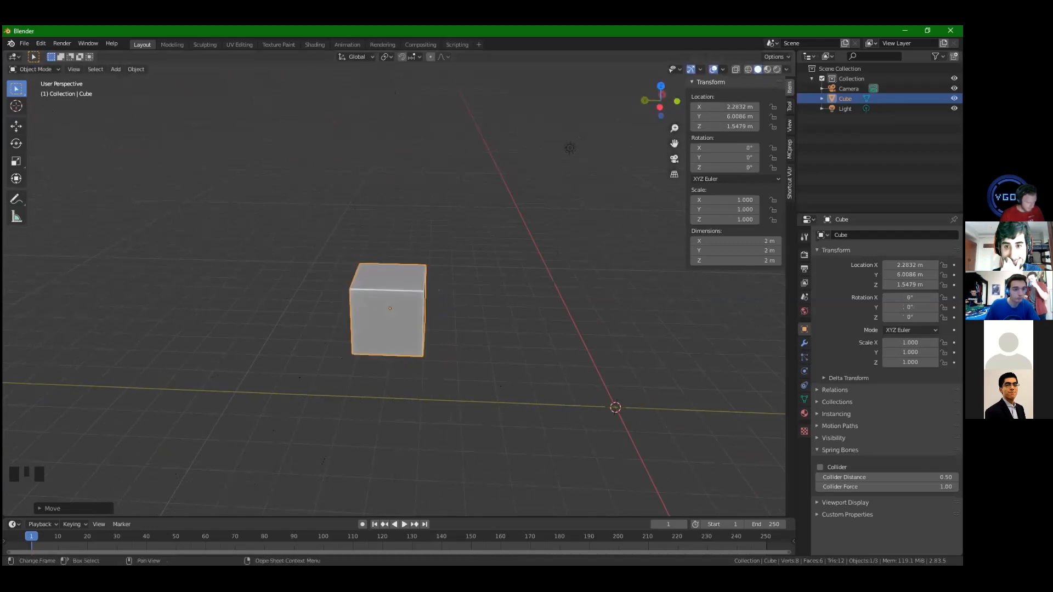
Rotate the cube with trackball rotation and a further view-axis rotation to about X 1015°, Y -114°, Z -970°
key(r)
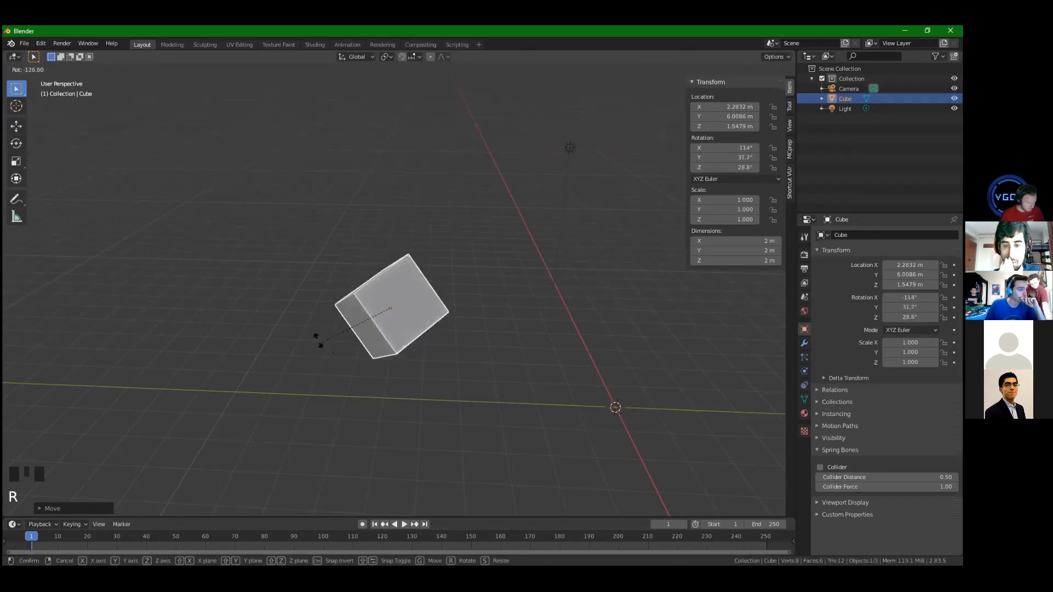
key(r)
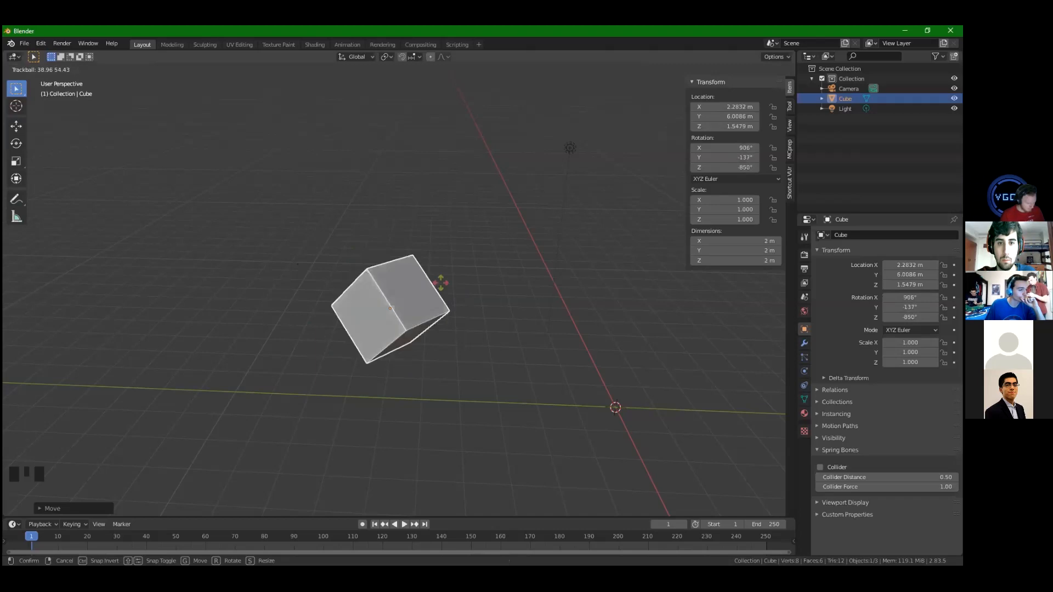
click(496, 284)
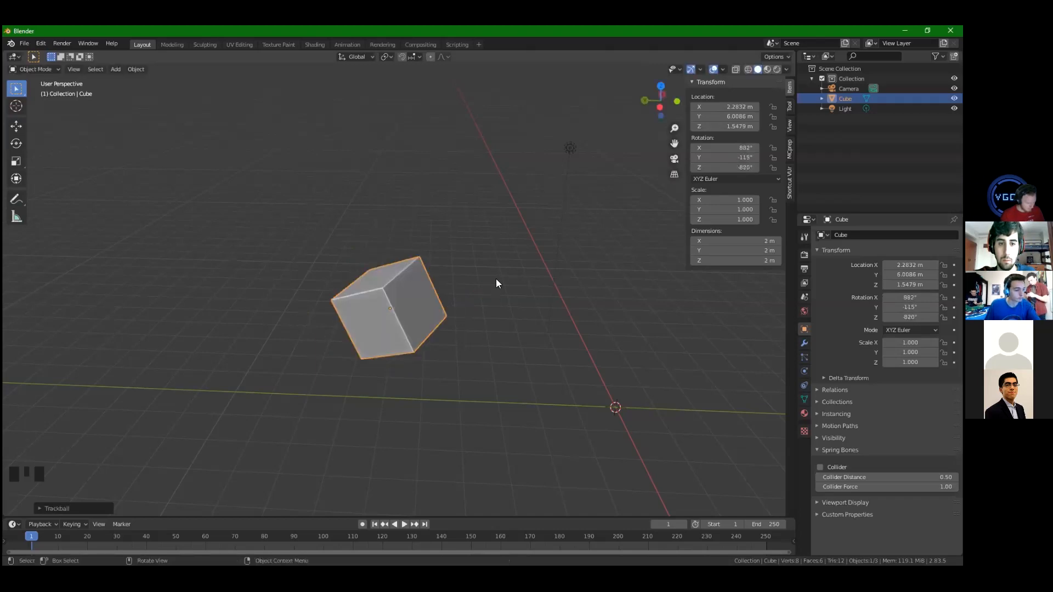
key(r)
click(567, 310)
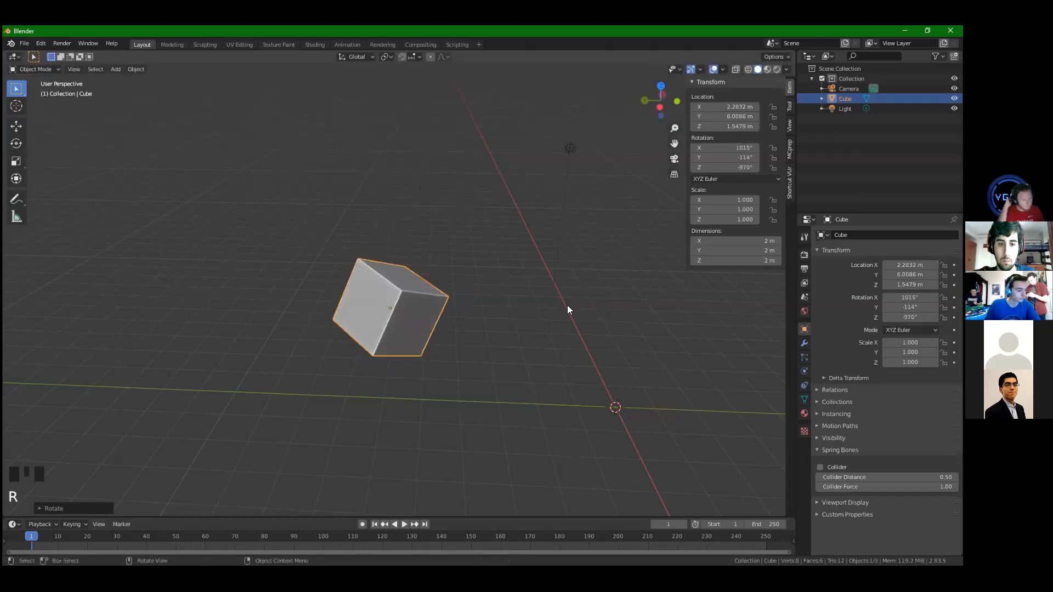
Try another trackball rotation on the cube
key(r)
key(r)
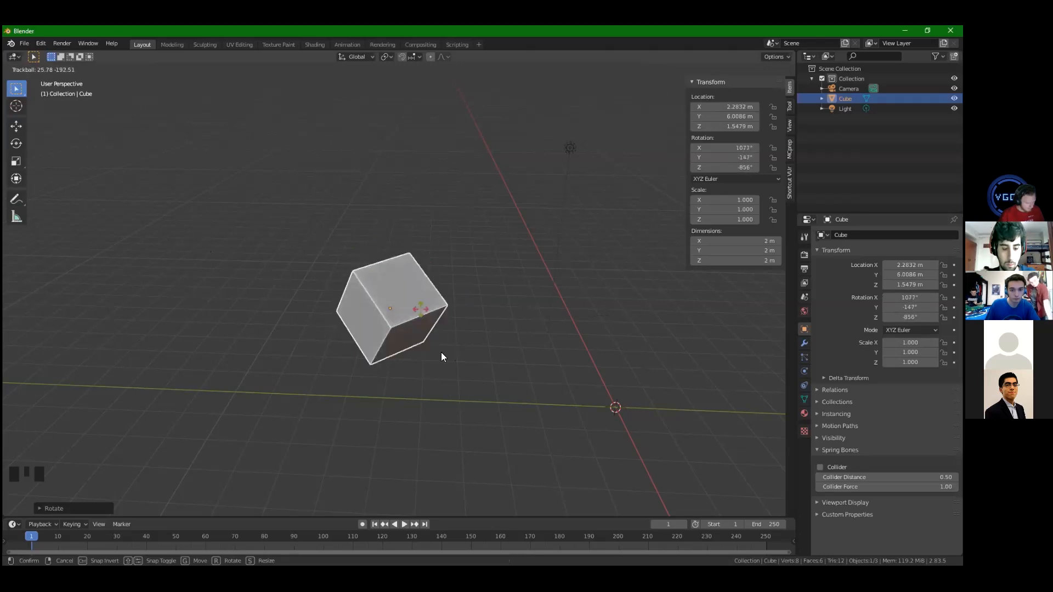
click(471, 334)
Try rotating the cube constrained to the global X, Y and Z axes in turn
mouse_move(475, 303)
middle_down()
mouse_move(487, 289)
mouse_move(508, 329)
mouse_move(482, 307)
middle_up()
key(r)
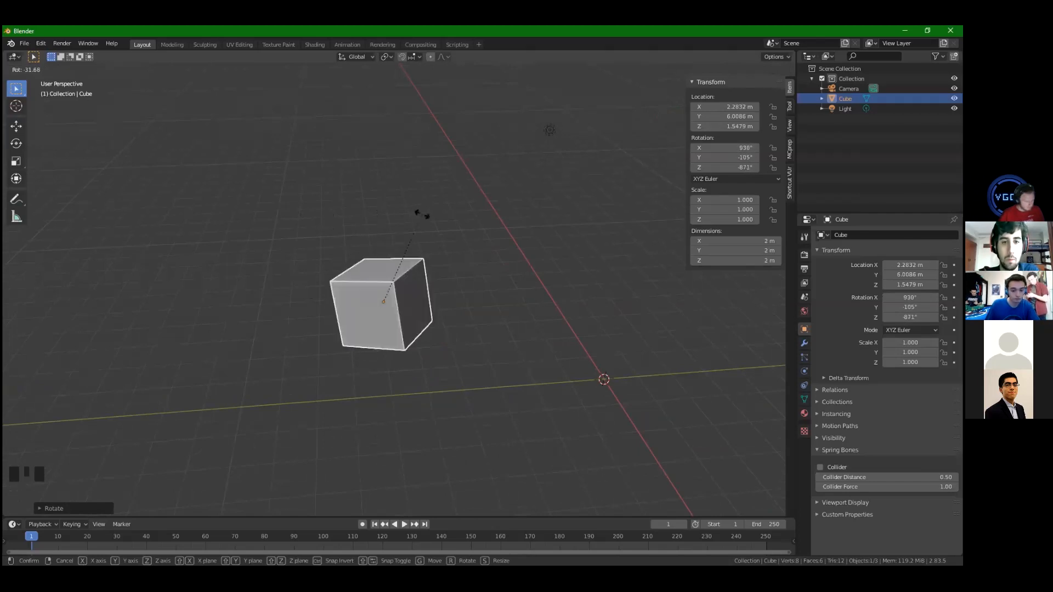
key(x)
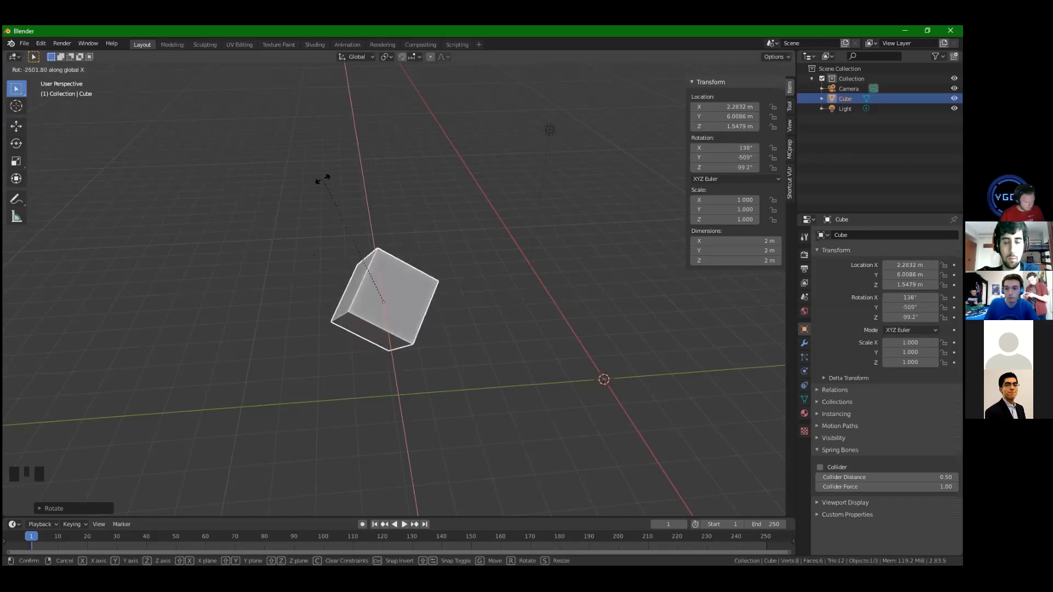
key(y)
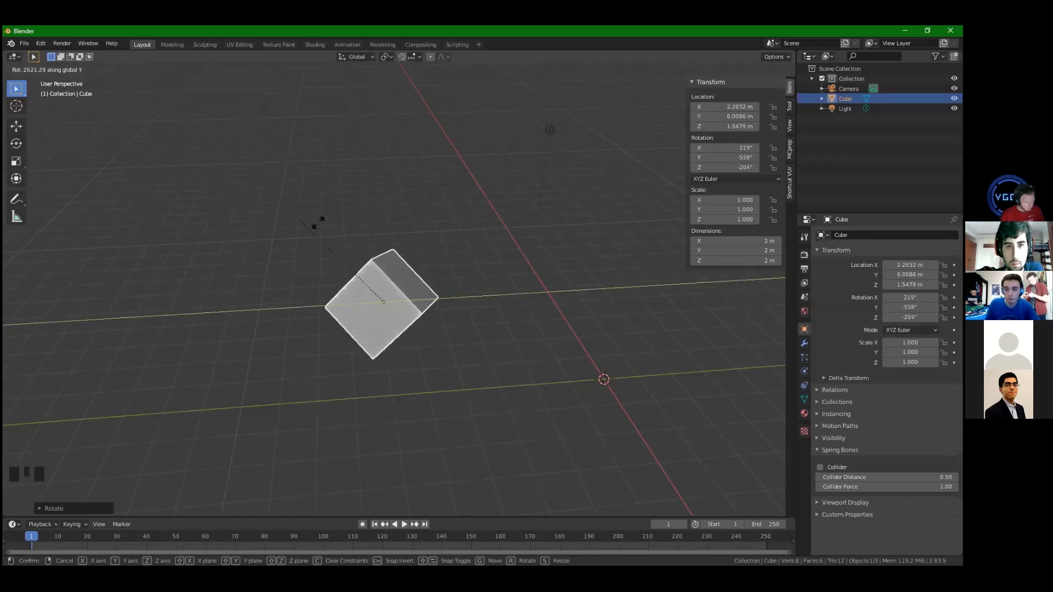
key(z)
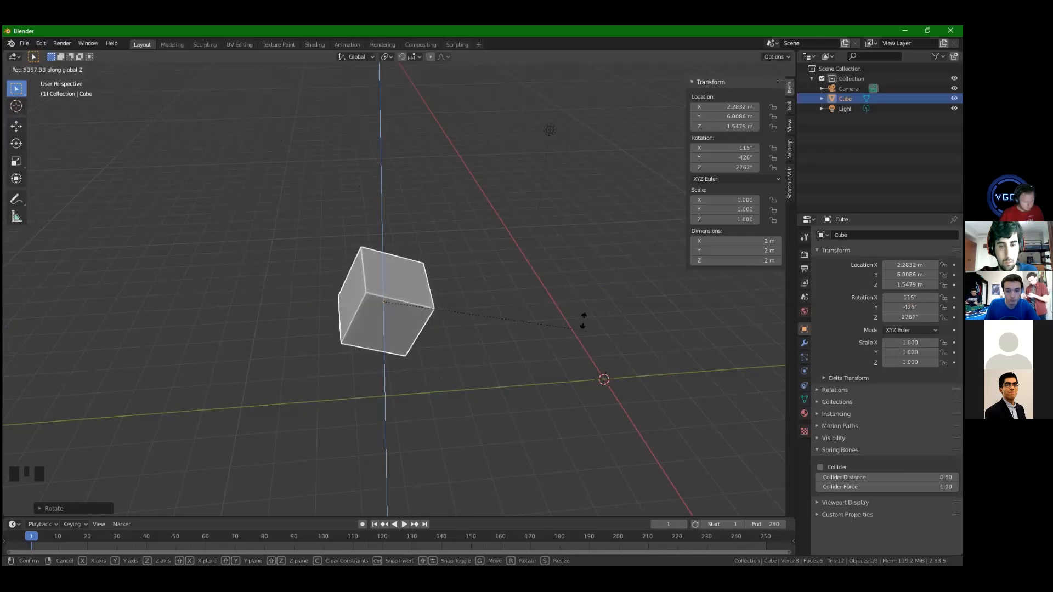
click(439, 304)
Try moving the cube constrained to the global Y axis and to the global Z axis
middle_drag(439, 304, 415, 309)
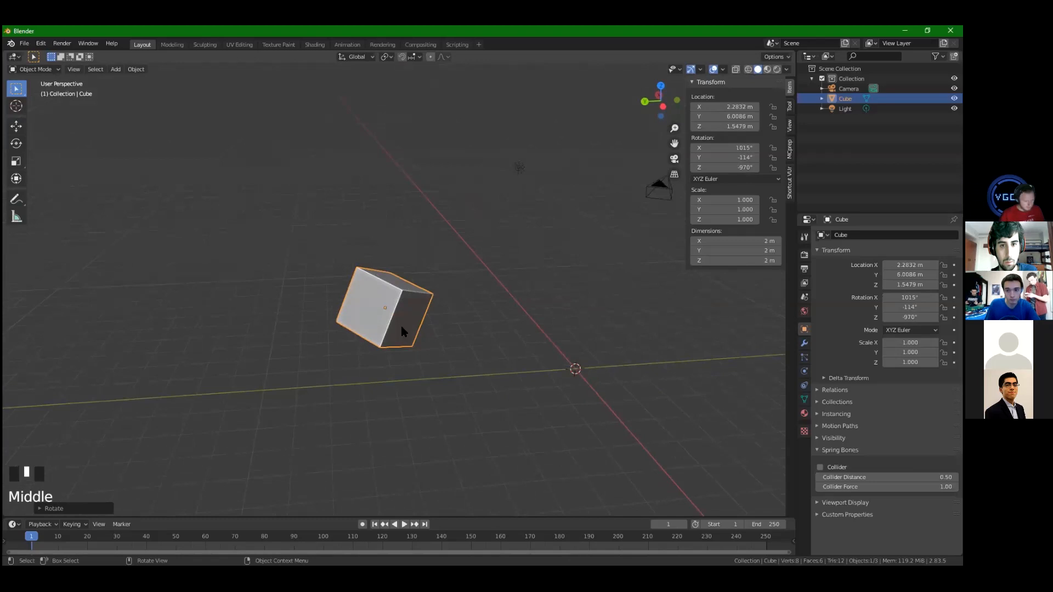
key(g)
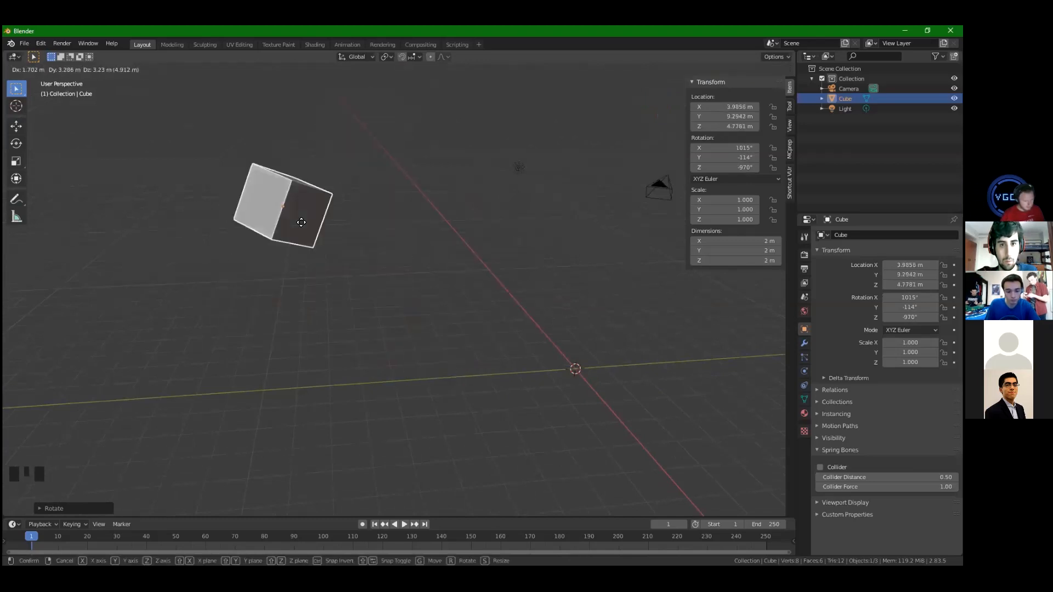
key(y)
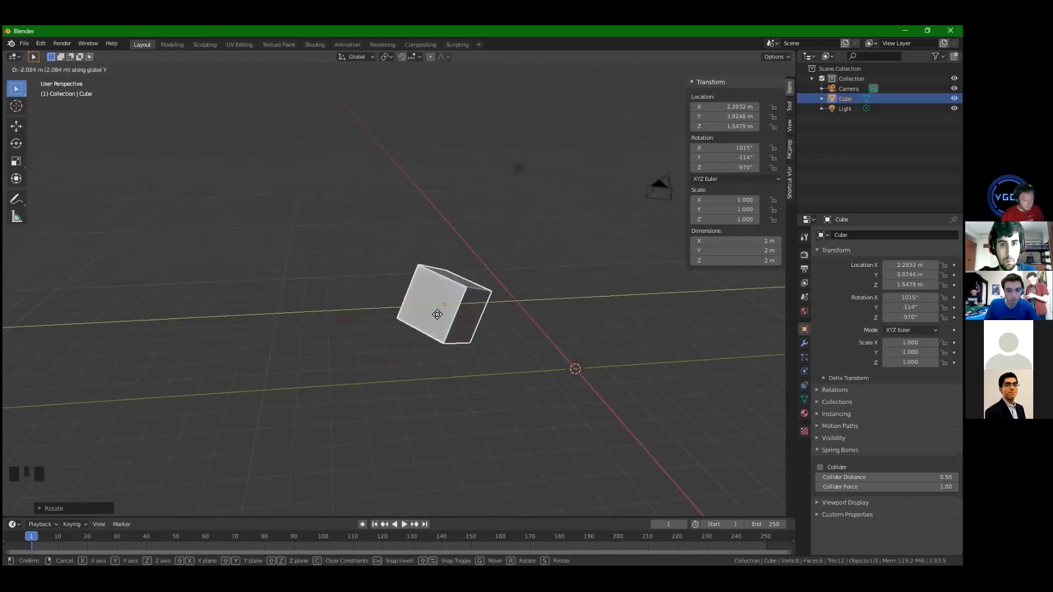
key(z)
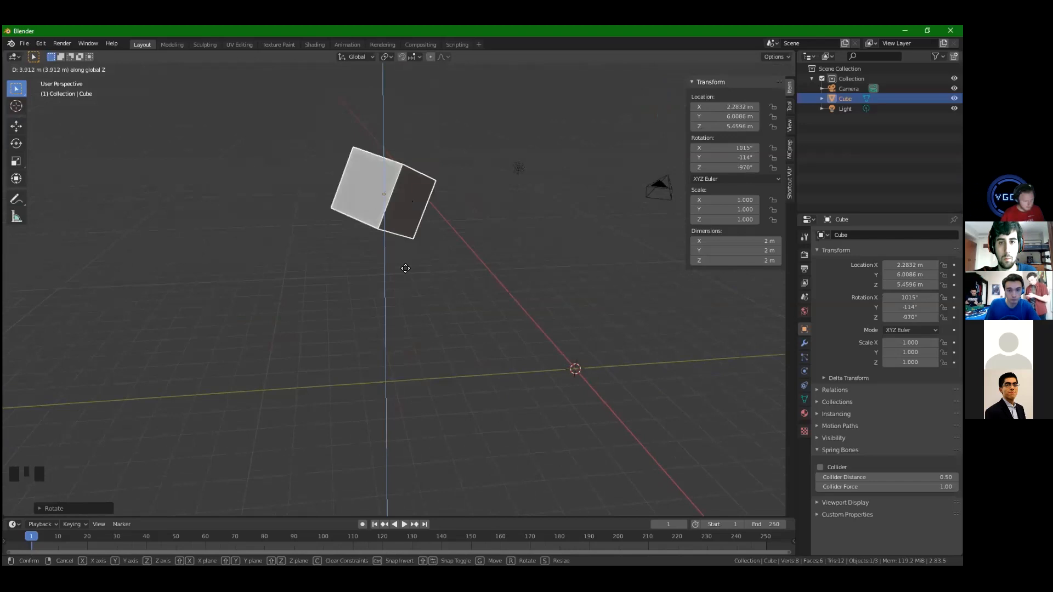
click(433, 314)
Try moving the cube in the global YZ plane with its X position locked
middle_drag(433, 314, 427, 284)
key(g)
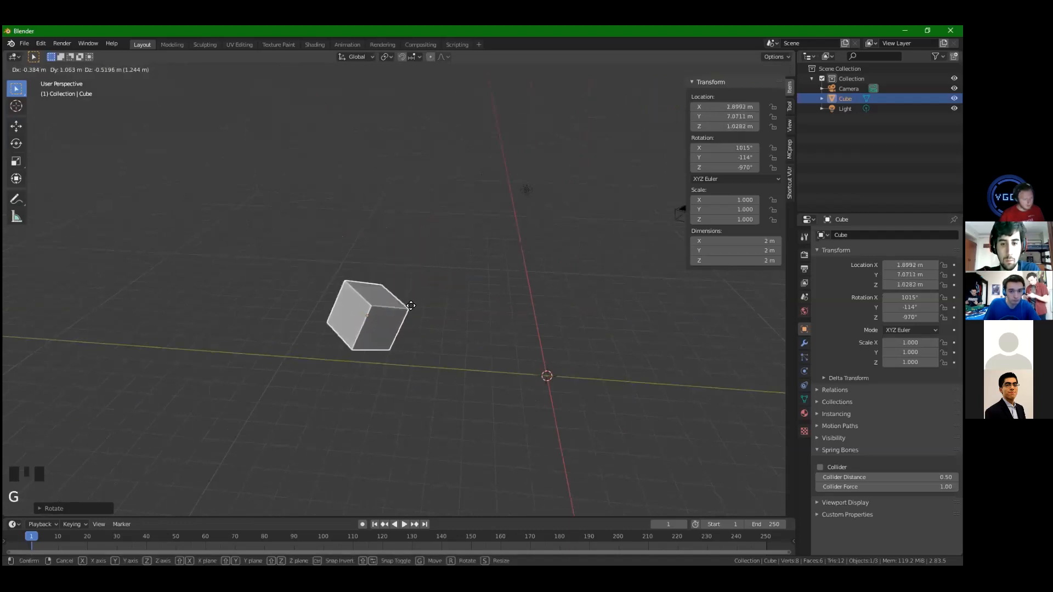
key(shift+x)
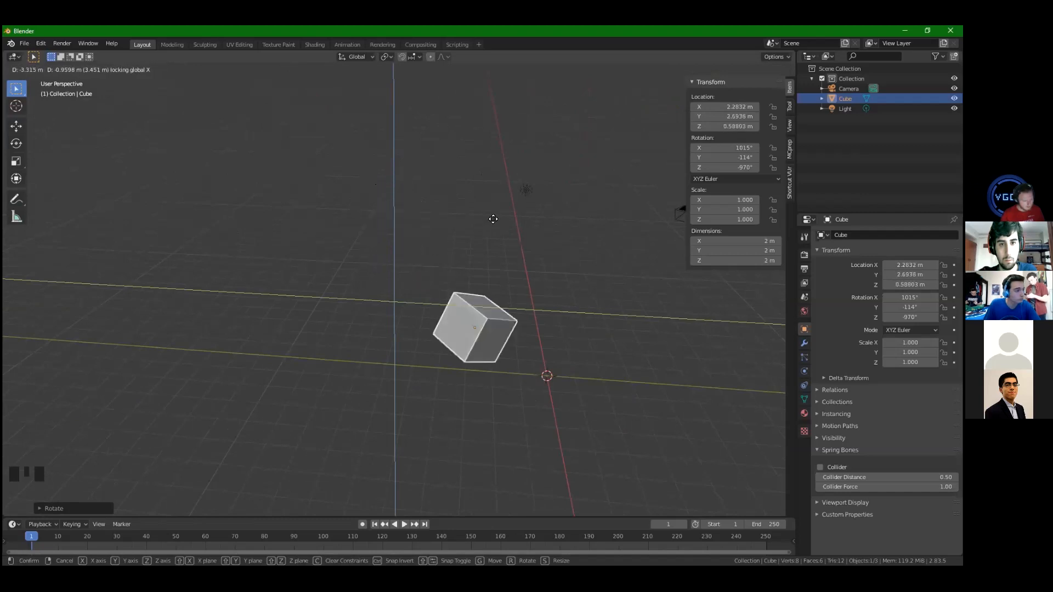
click(348, 216)
Move the cube with global Z locked to about X 2.33 m, Y 7.89 m
middle_drag(351, 219, 407, 288)
scroll(316, 235, down, 3)
key(g)
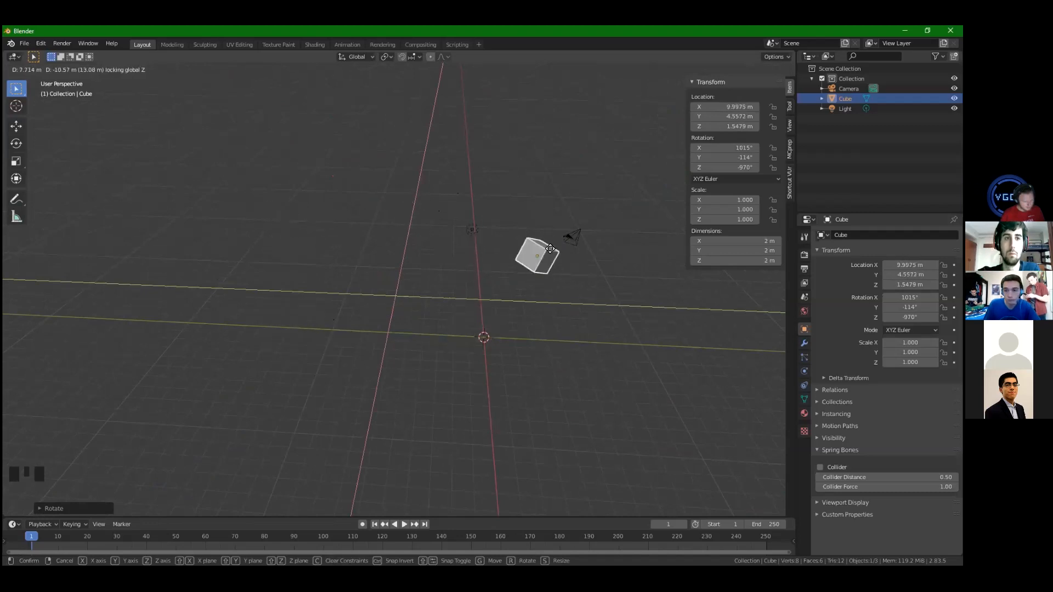
click(400, 313)
Scale the cube uniformly to about 2.409 on all axes
scroll(401, 312, up, 2)
scroll(400, 303, down, 1)
middle_drag(401, 303, 462, 339)
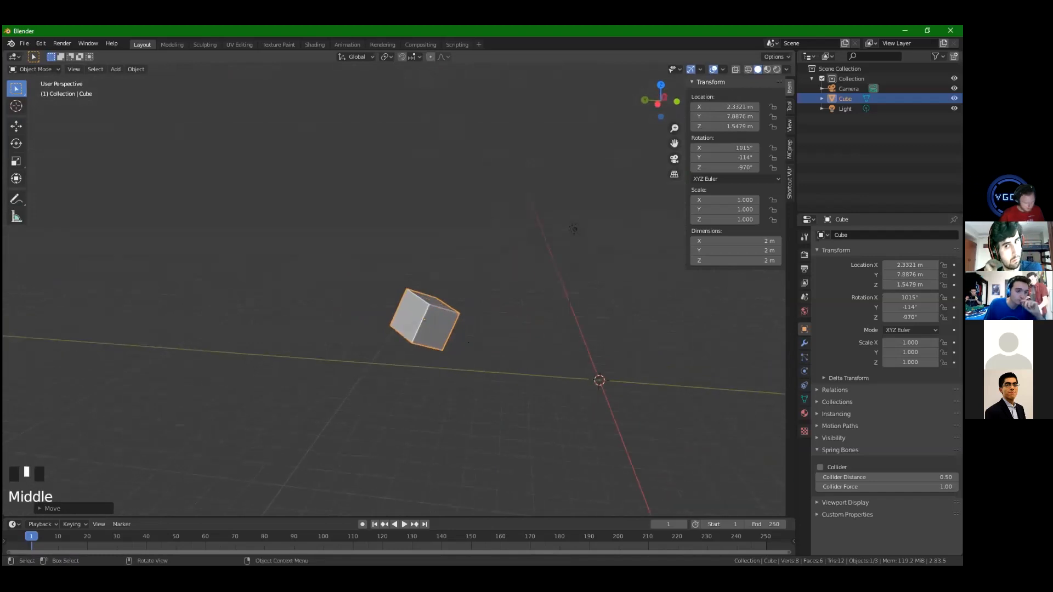
key(s)
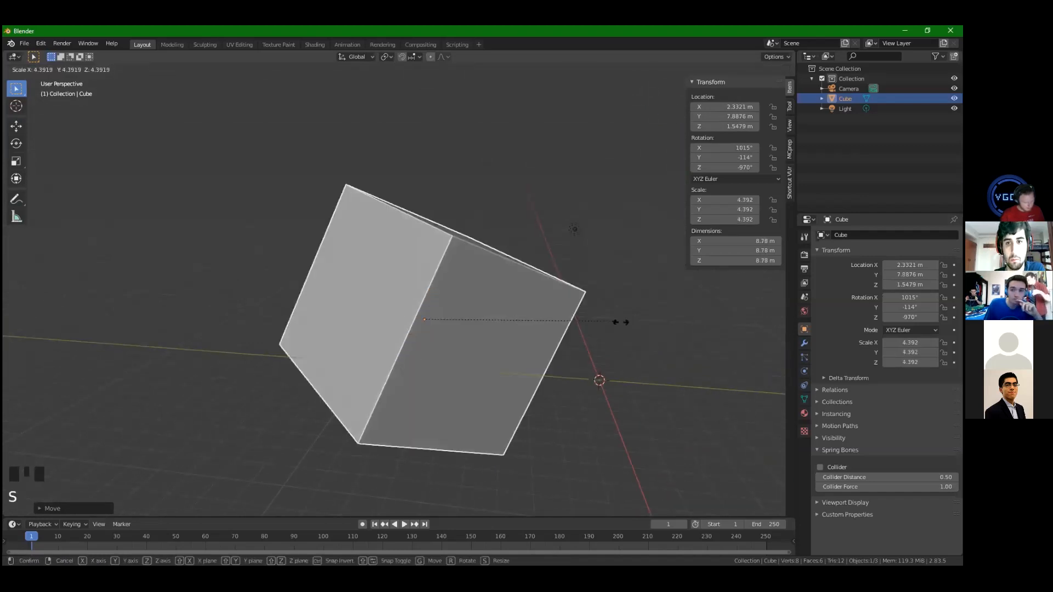
click(527, 325)
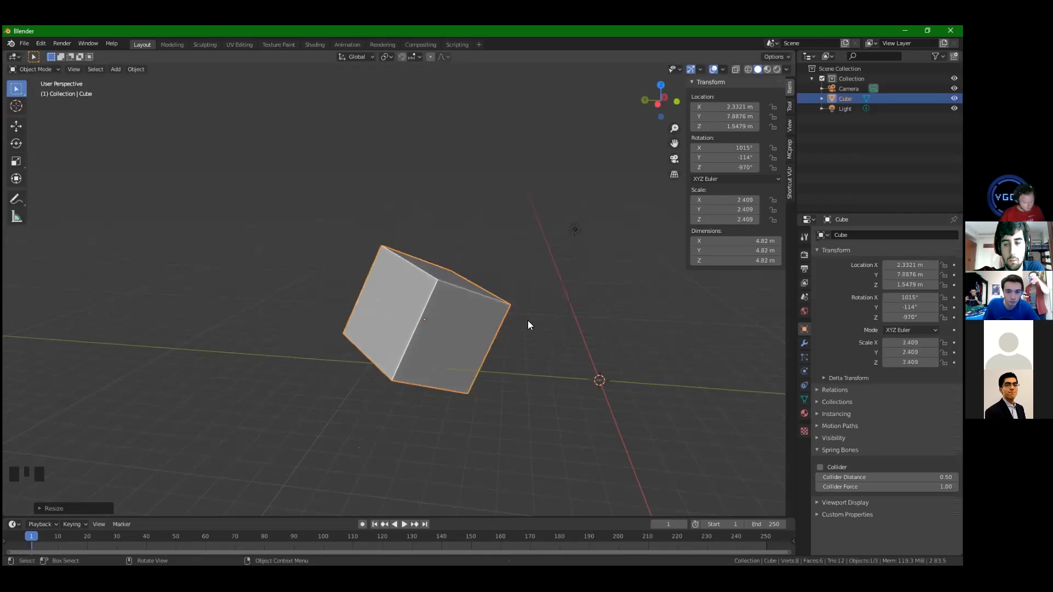
Try scaling the cube uniformly, starting with the pointer at different distances from its origin
key(s)
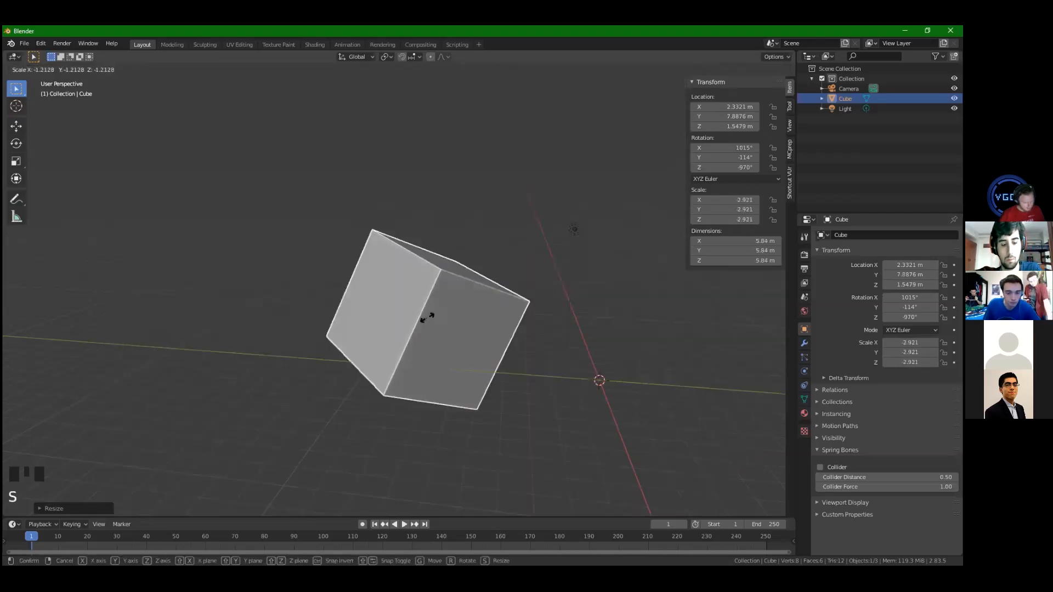
right_click(443, 320)
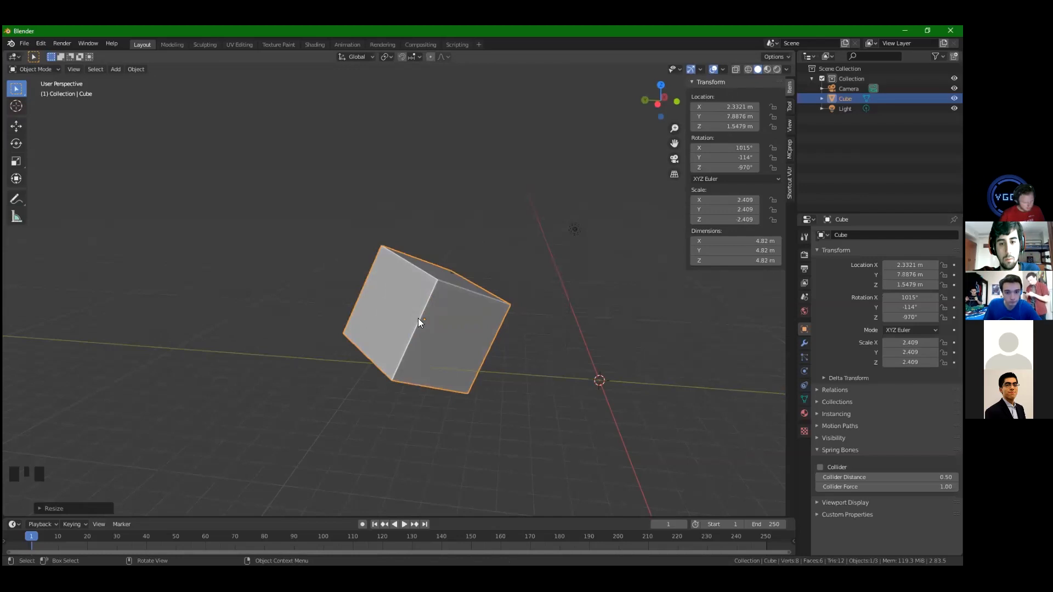
key(s)
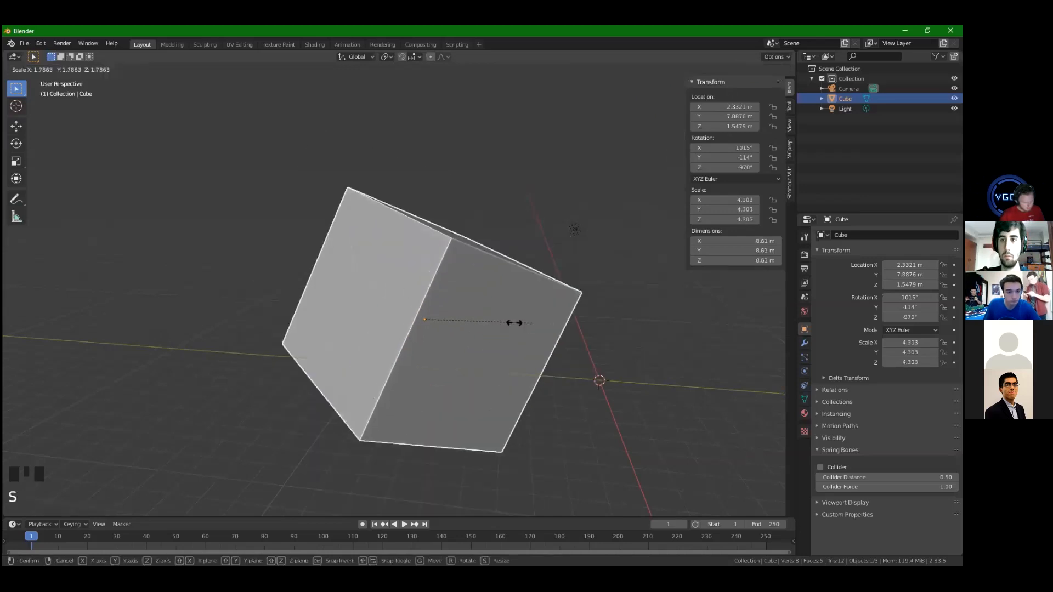
right_click(426, 318)
key(s)
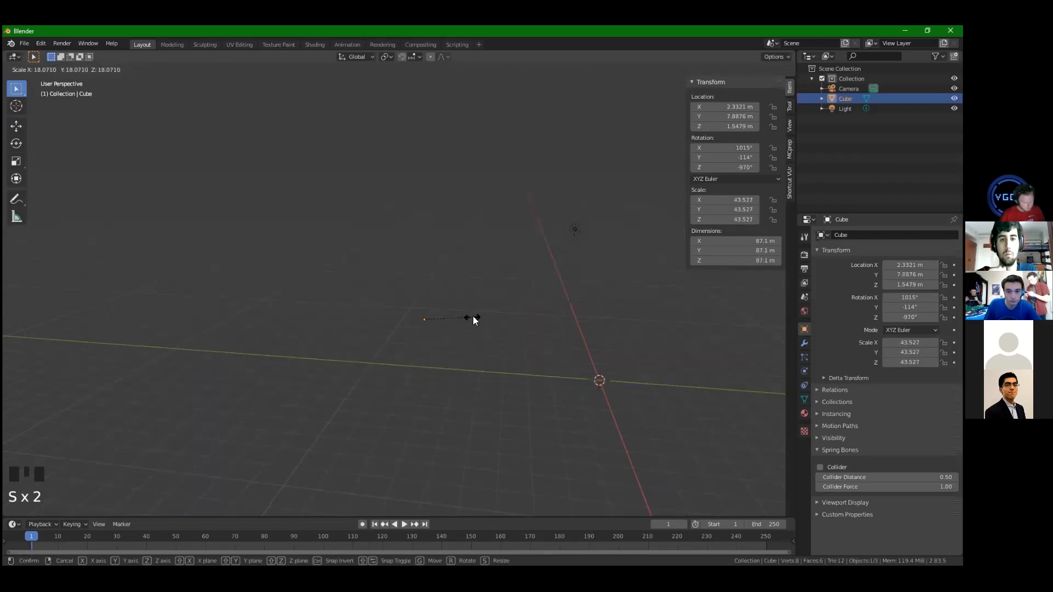
right_click(475, 318)
key(s)
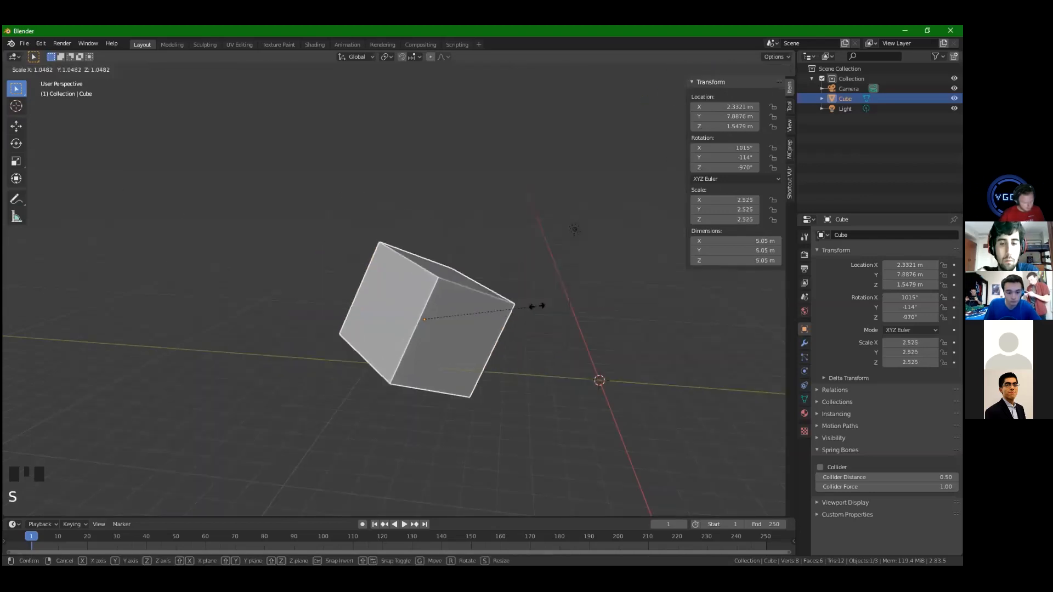
right_click(519, 316)
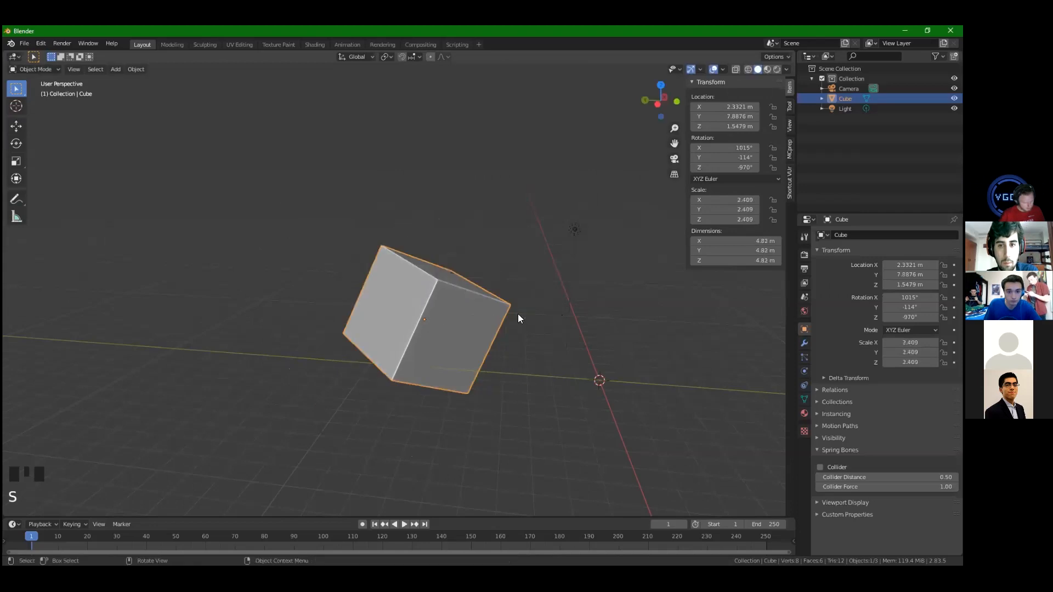
Try scaling the cube along the global Z, Y and X axes in turn
key(s)
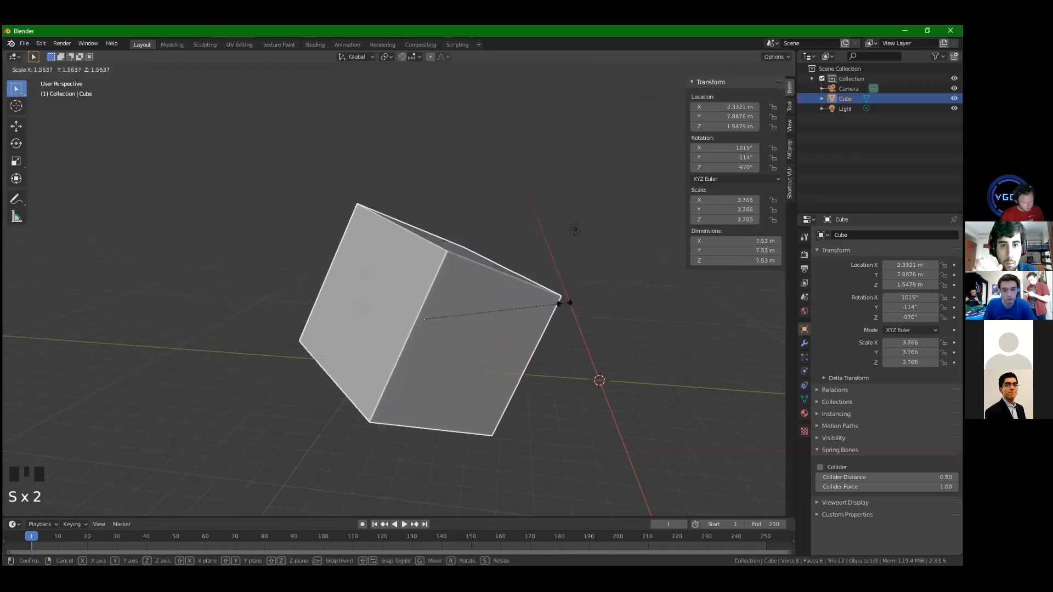
key(z)
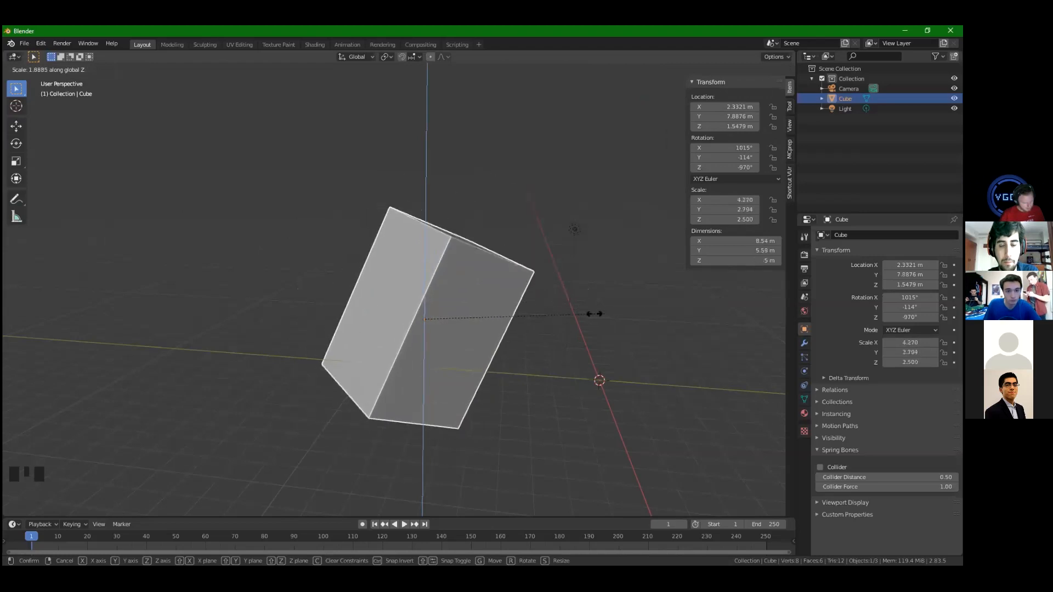
key(y)
key(x)
key(Escape)
Scale the cube along its local Z axis to stretch it into a long bar
key(s)
key(z)
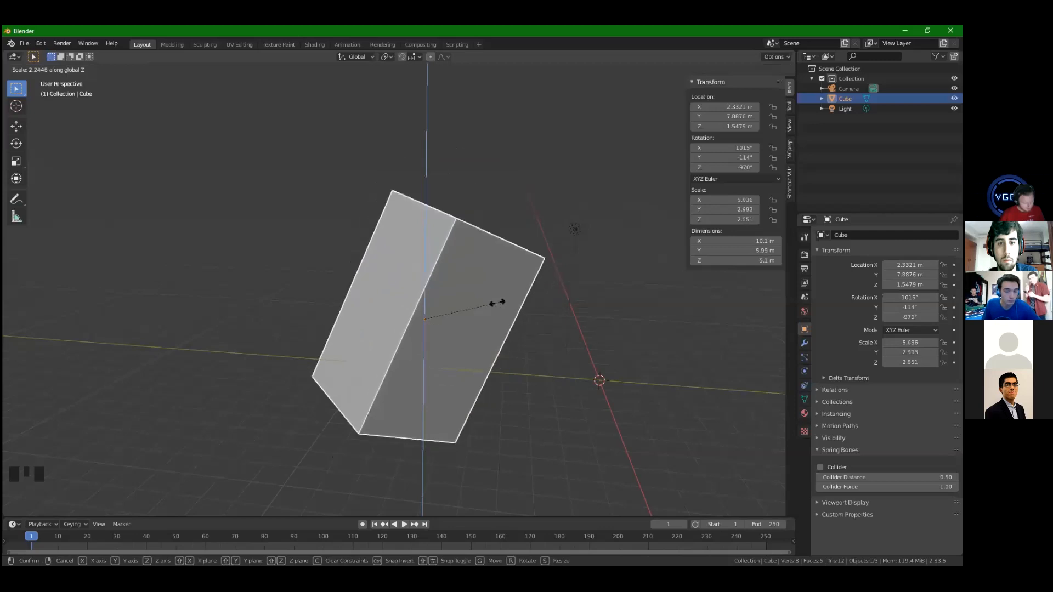
key(z)
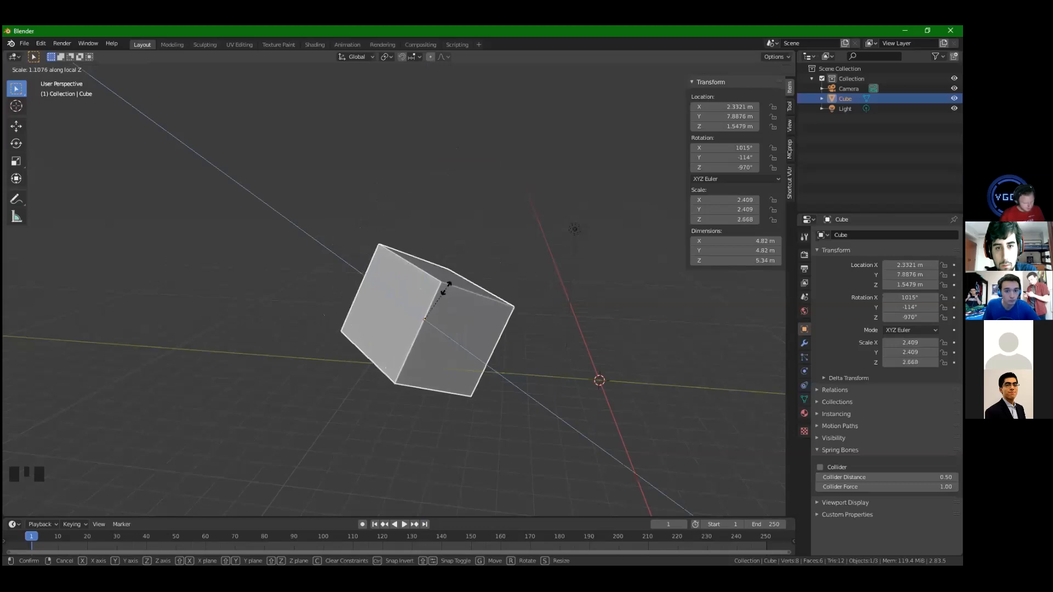
click(471, 193)
Try scaling the bar along global and local Y, and scale it along its local X axis to about 17.569
middle_drag(413, 266, 475, 295)
scroll(473, 278, down, 1)
key(s)
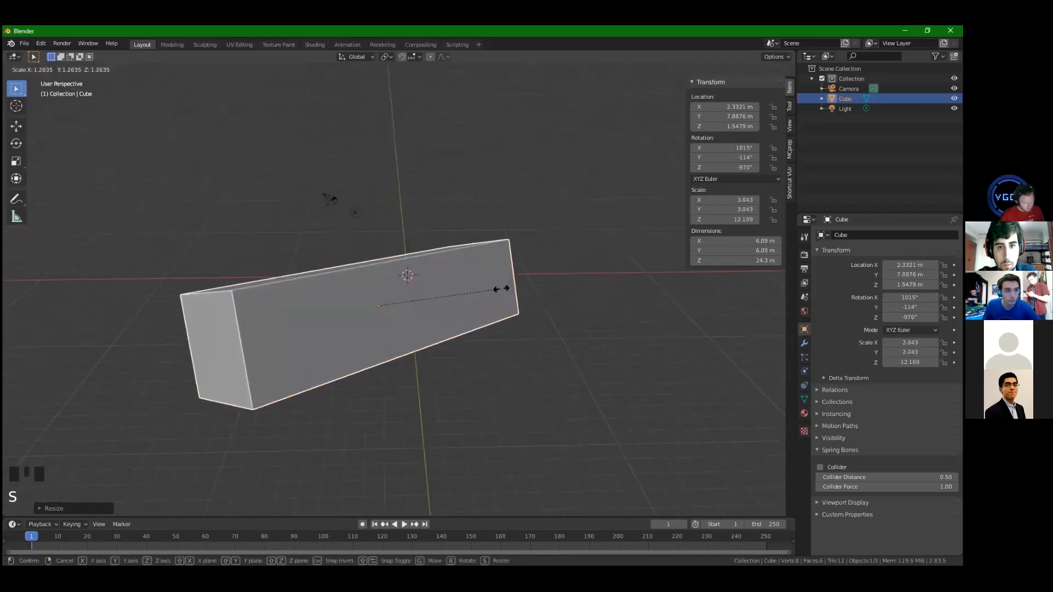
key(y)
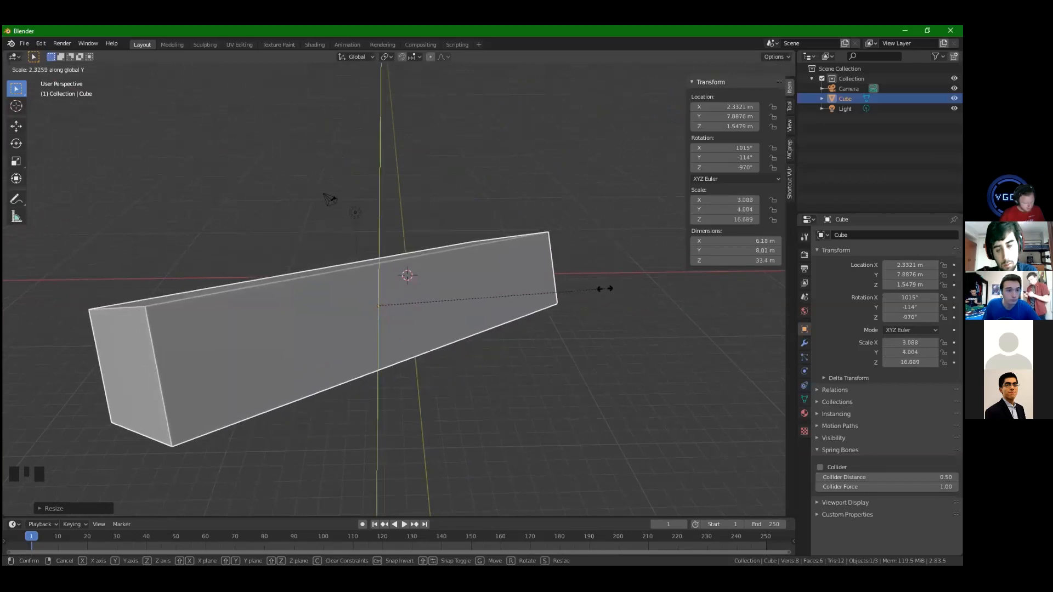
key(y)
key(x)
key(x)
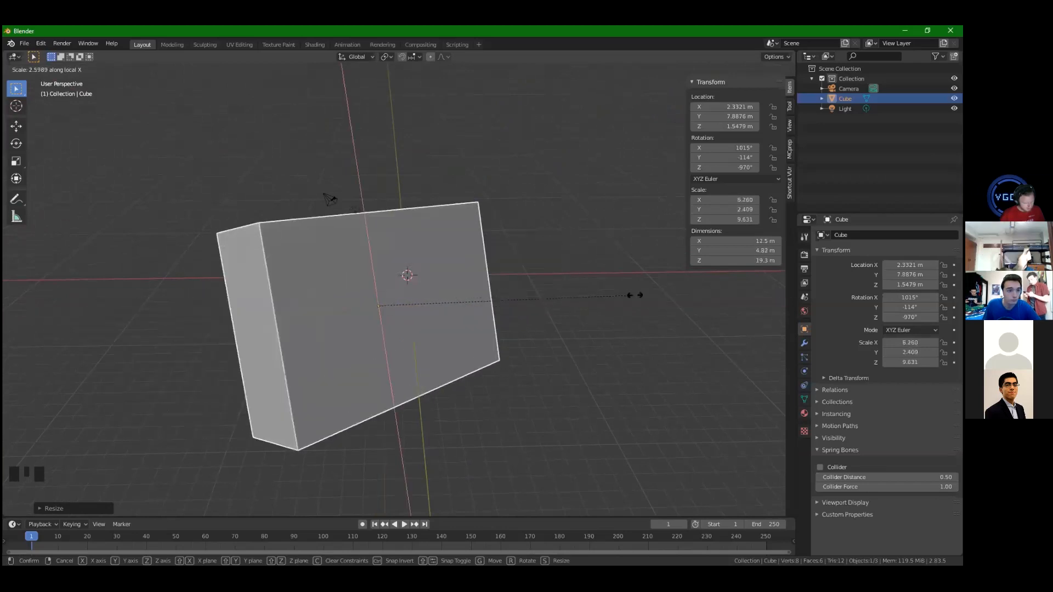
click(312, 279)
Set the slab's X rotation to 0°
scroll(378, 271, down, 2)
middle_drag(465, 288, 441, 312)
scroll(356, 310, down, 3)
scroll(505, 300, up, 3)
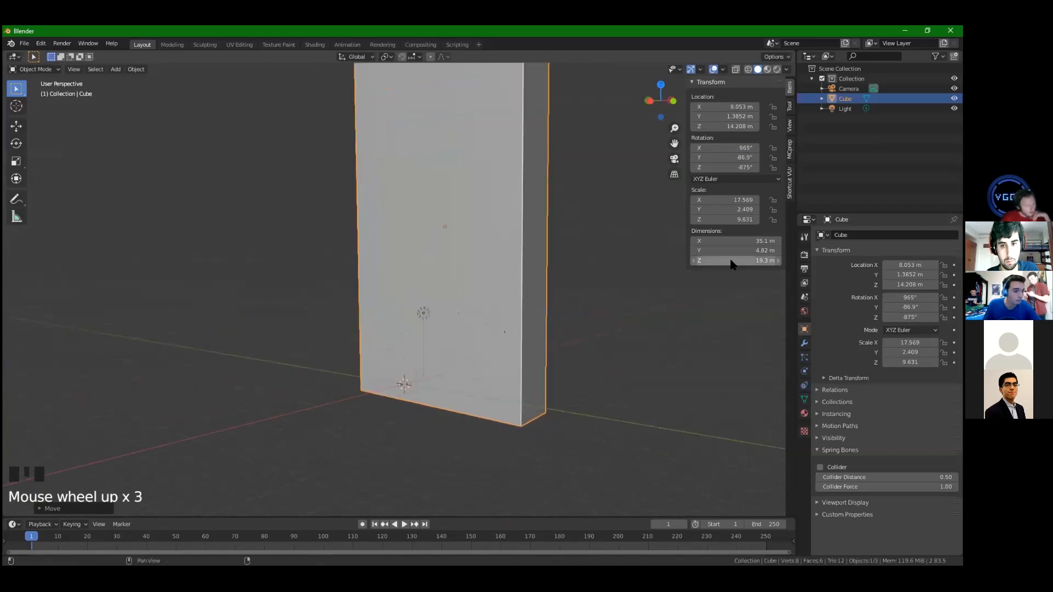
middle_drag(556, 259, 613, 297)
shift+middle_drag(717, 91, 717, 147)
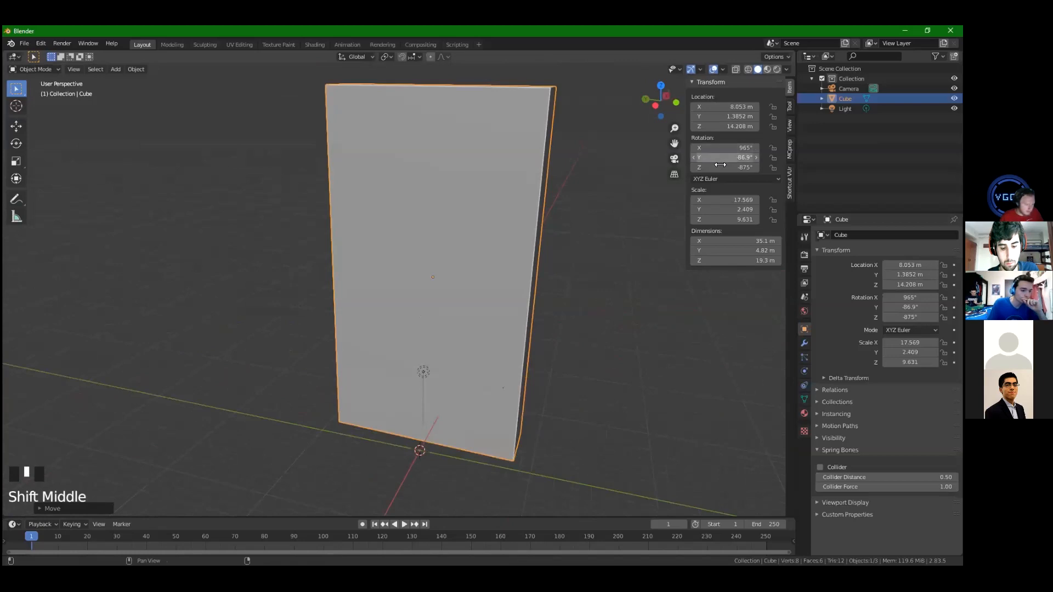
click(720, 148)
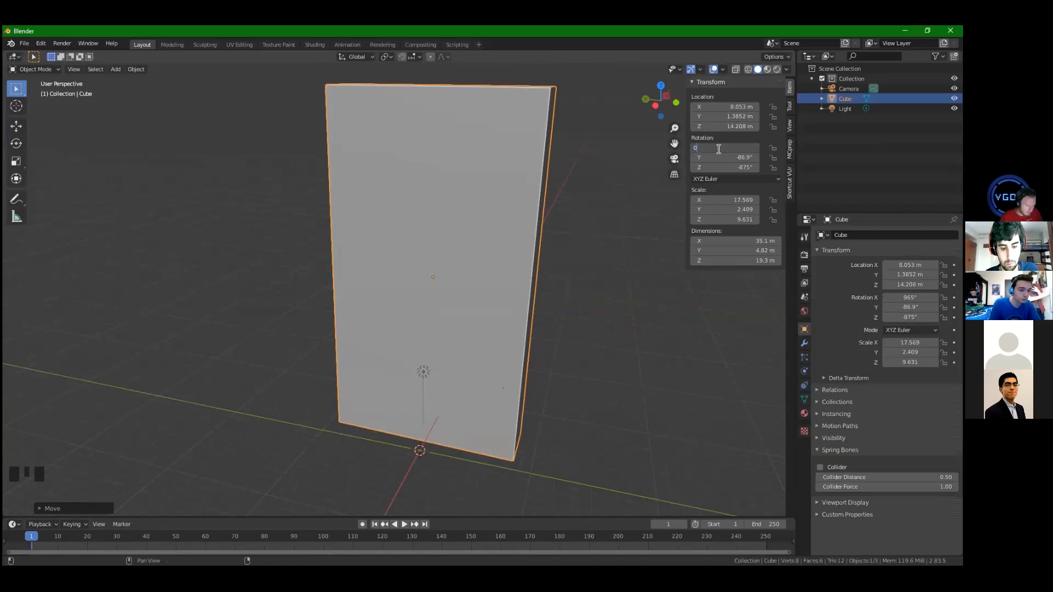
key(Return)
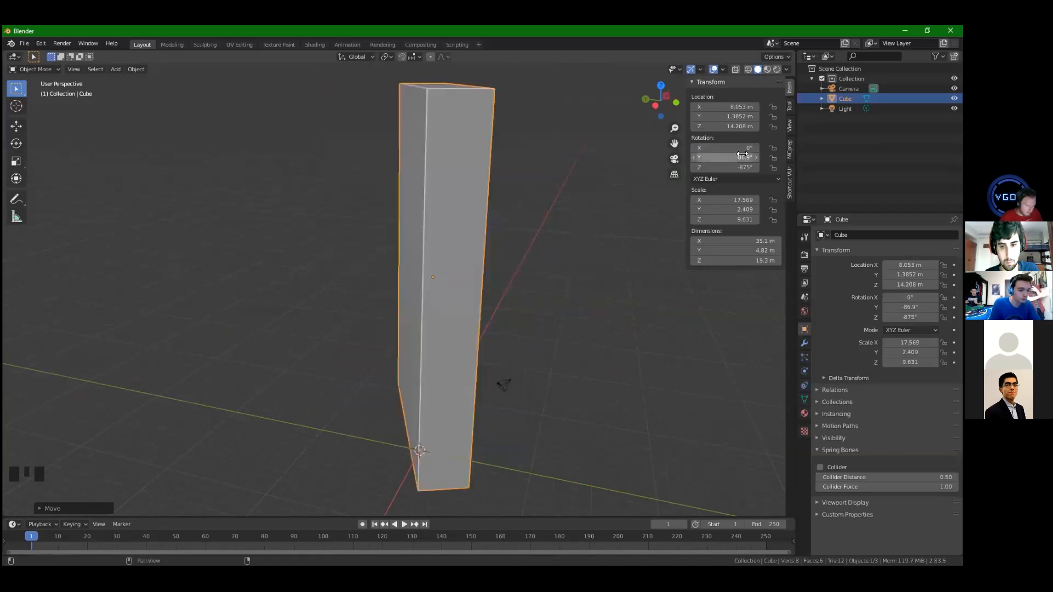
Set the slab's Y and Z rotation to 0°
middle_drag(426, 263, 521, 254)
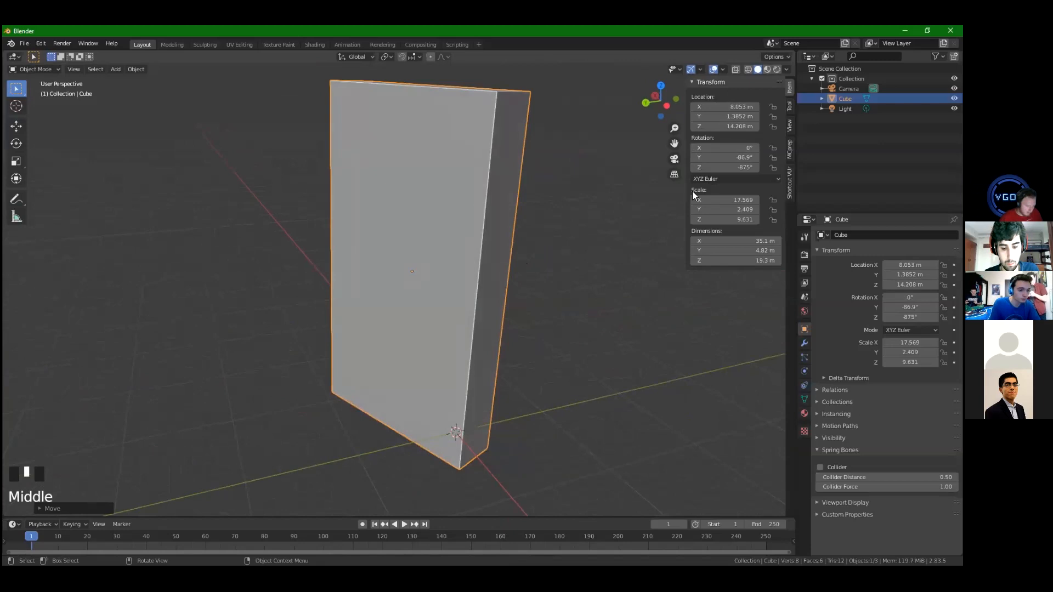
middle_drag(673, 159, 697, 166)
double_click(714, 156)
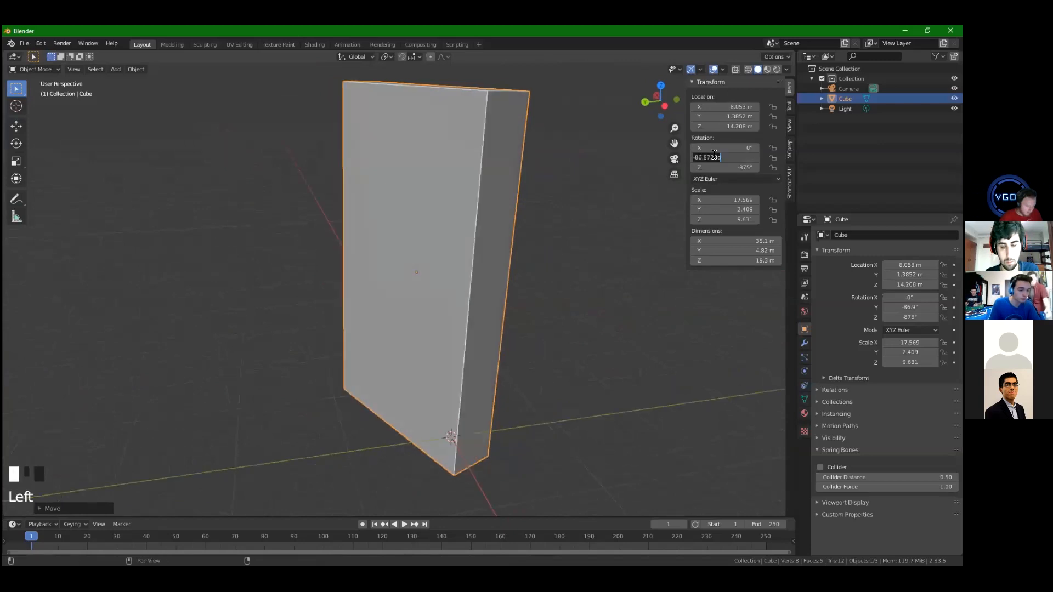
text(0)
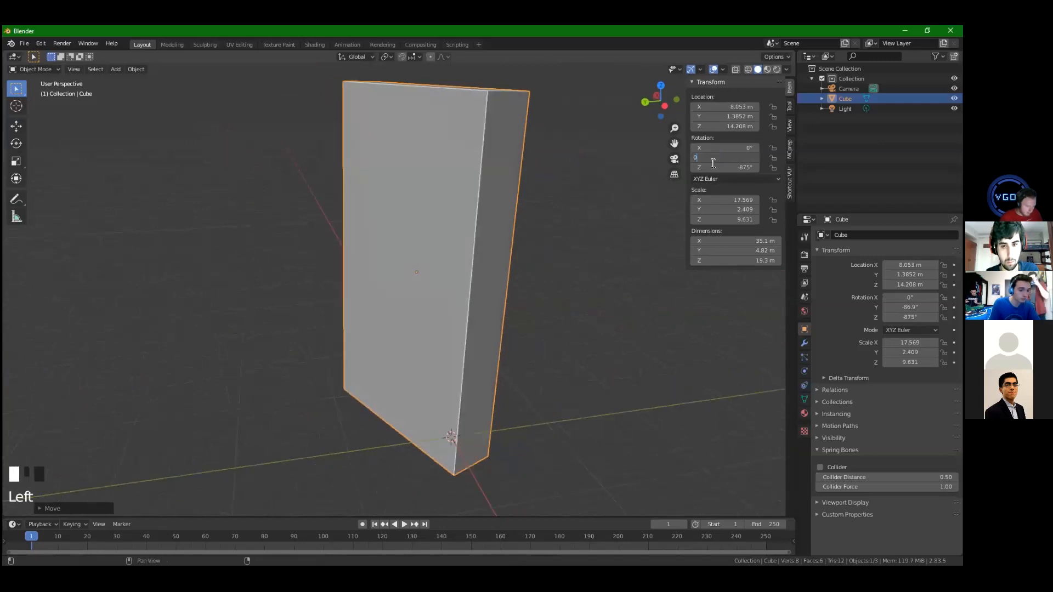
key(Tab)
text(0)
key(Return)
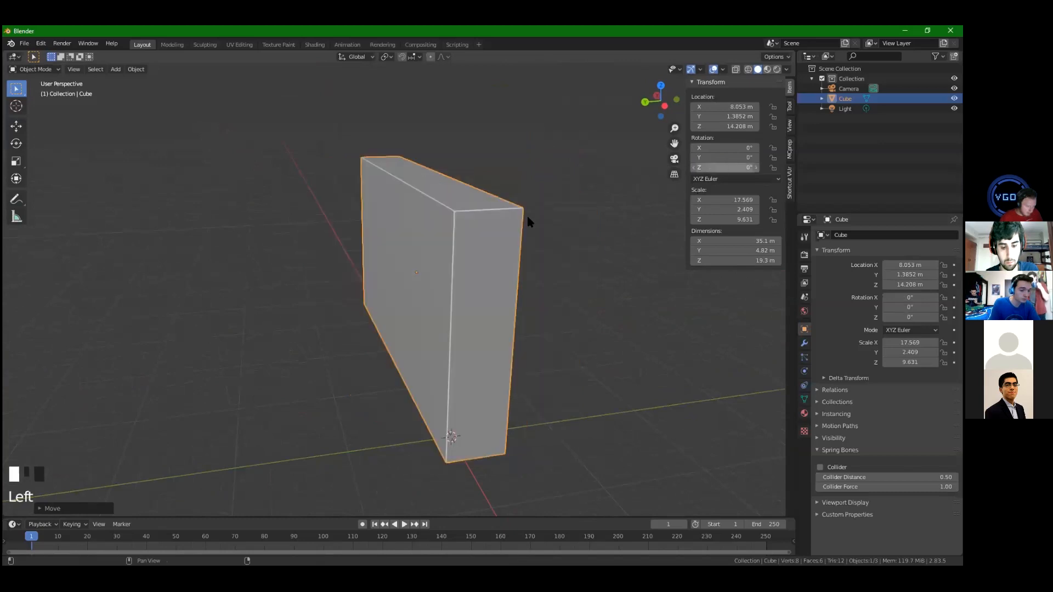
Try rotating the slab freely about the view axis
middle_drag(459, 263, 653, 211)
middle_drag(437, 292, 552, 259)
scroll(479, 268, down, 4)
scroll(503, 277, up, 3)
key(r)
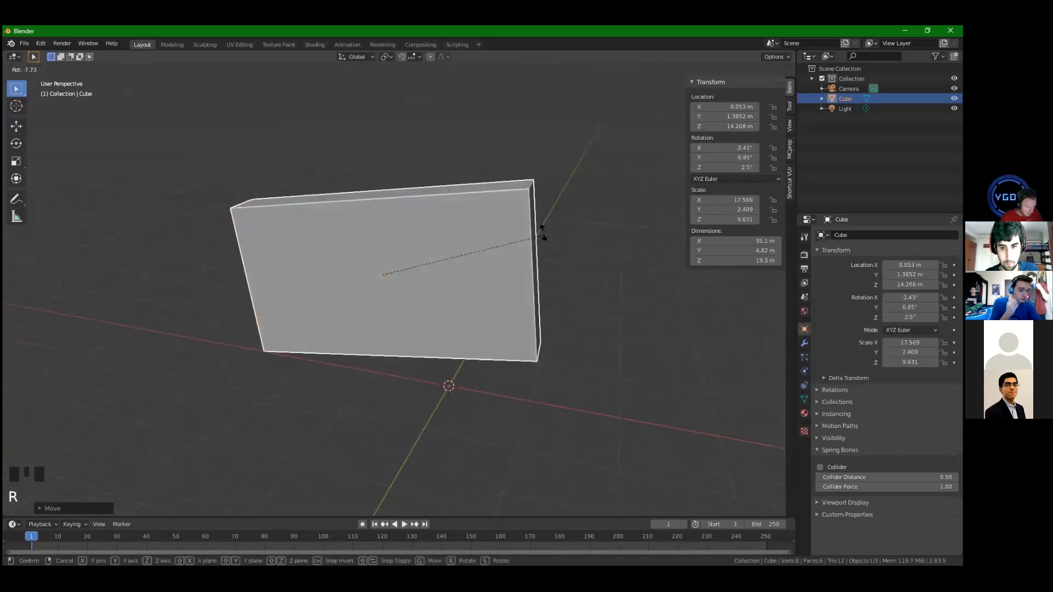
right_click(523, 300)
Set the slab's Y rotation to 90°
middle_drag(489, 336, 637, 218)
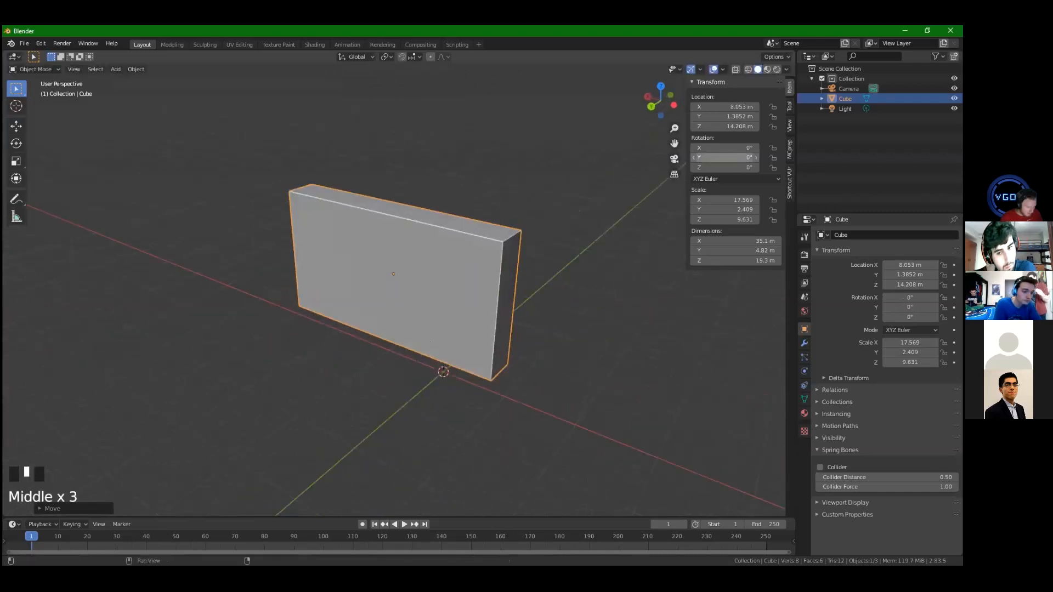
click(699, 158)
text(90)
key(Return)
Rotate the slab with trackball rotation to about X -296°, Y 145°, Z -63.8°
middle_drag(492, 228, 403, 221)
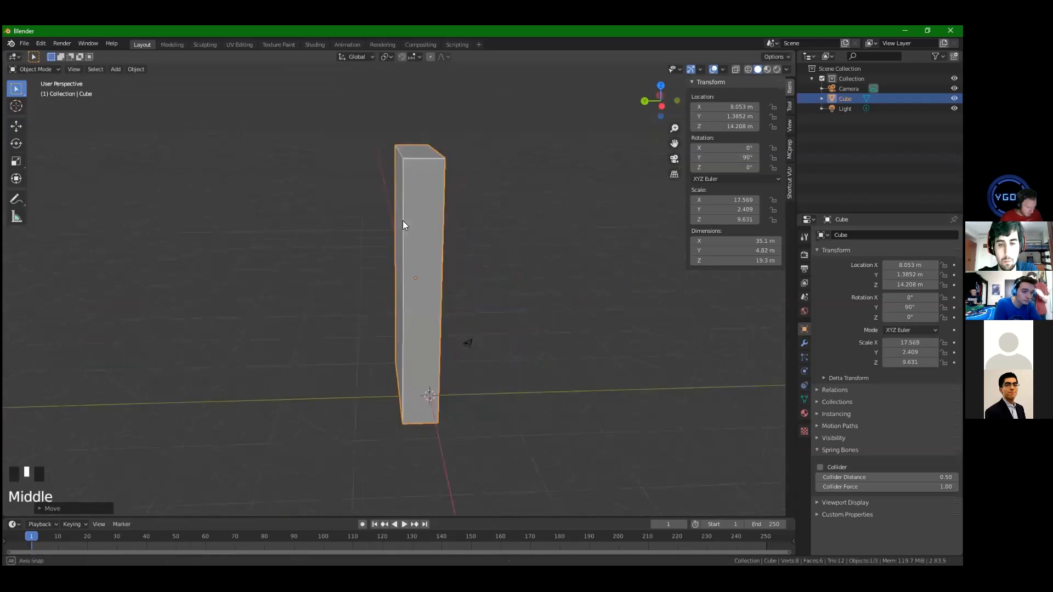
key(r)
key(r)
click(531, 398)
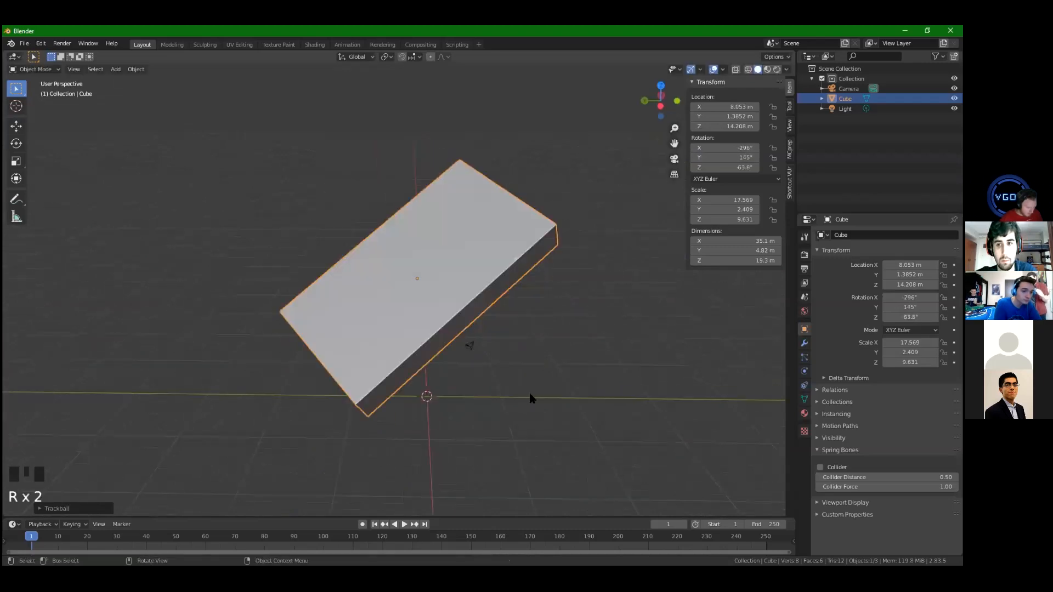
Rotate the slab around the global X axis by an exact angle of 90°
middle_drag(344, 363, 466, 251)
click(708, 158)
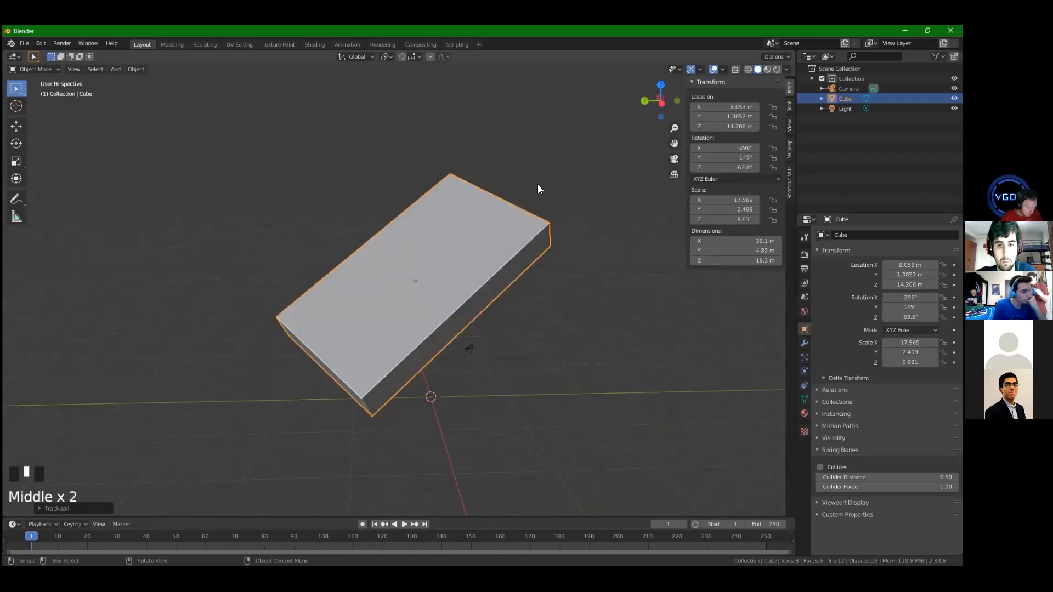
key(r)
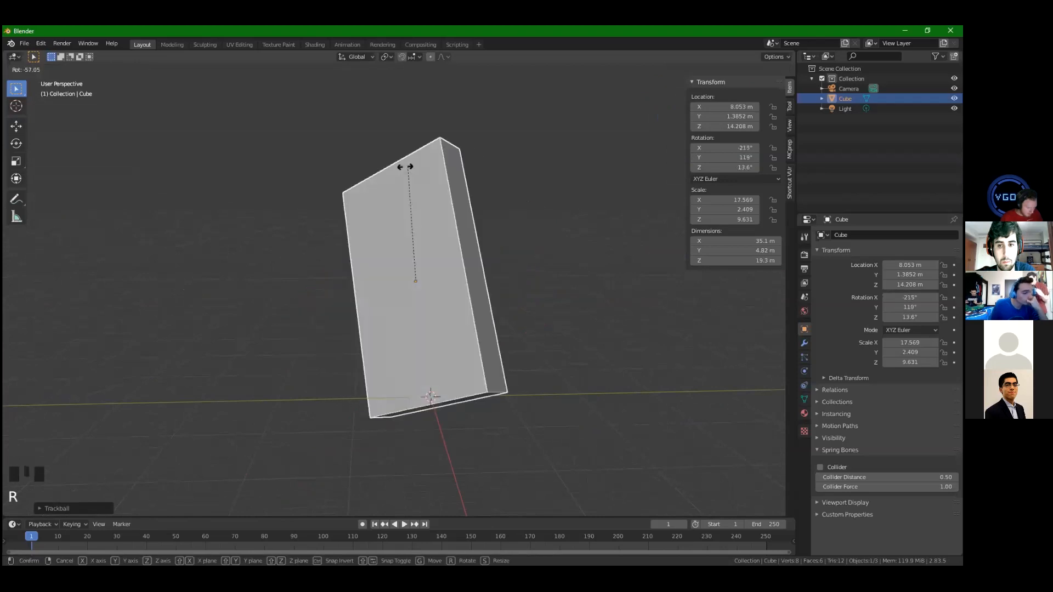
key(x)
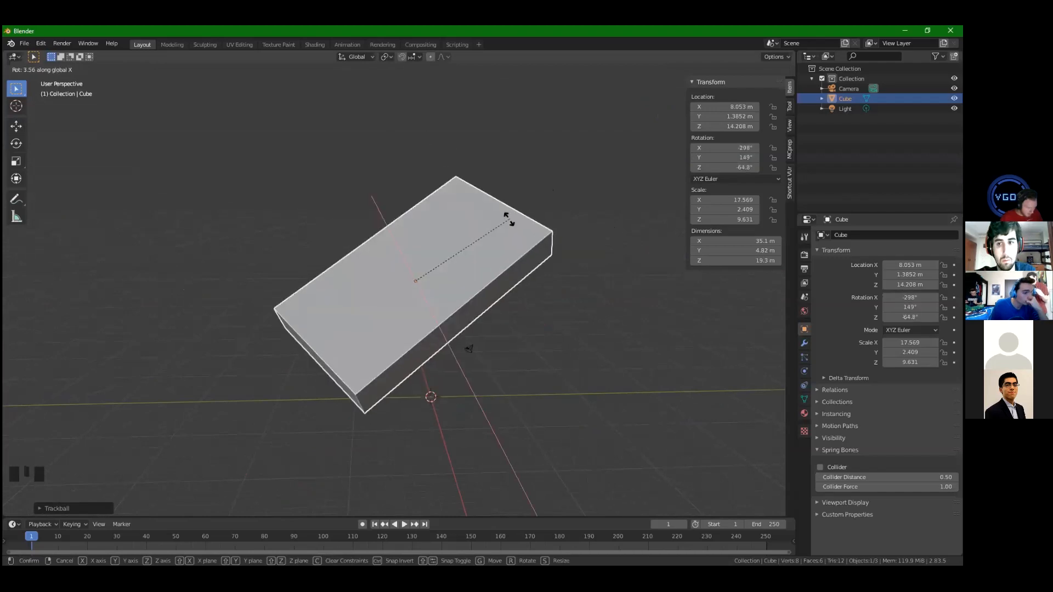
text(90)
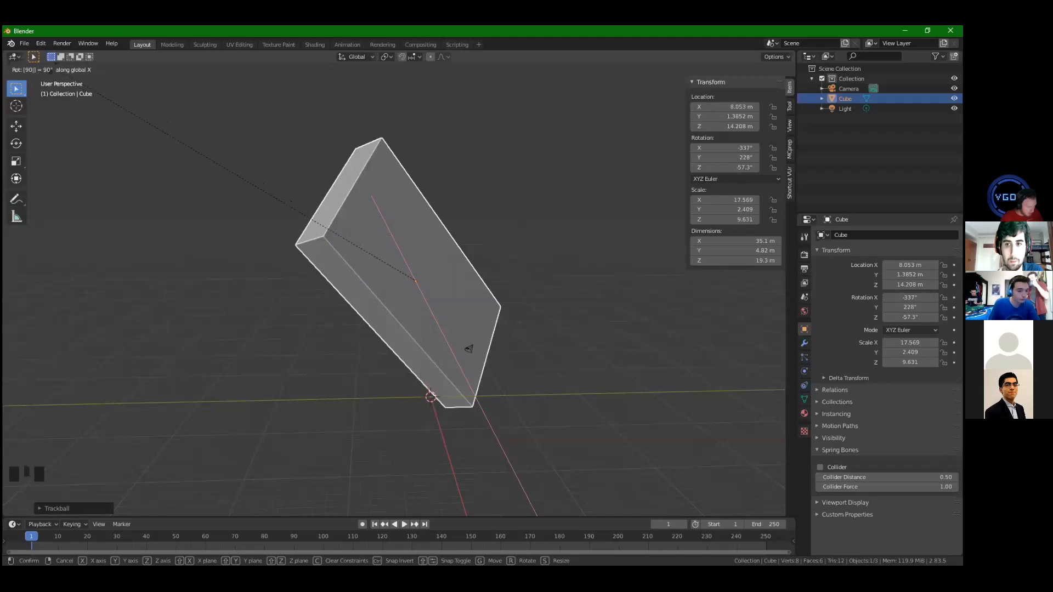
Try extending the global X rotation angle with extra digits, return it to 90° and confirm the rotation
text(4)
text(1321731)
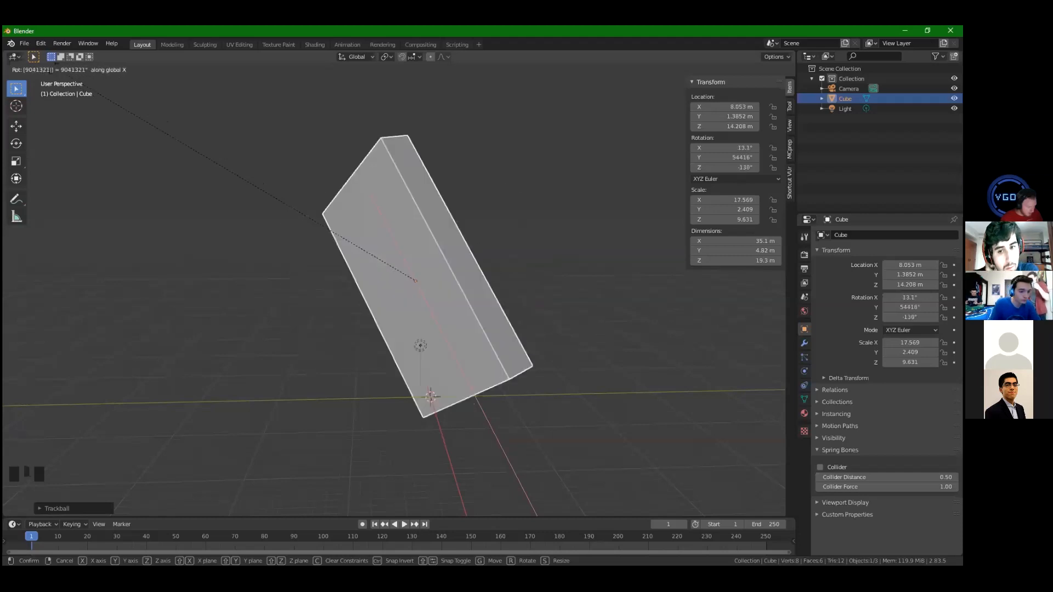
key(BackSpace)
key(BackSpace)
key(BackSpace)
key(BackSpace)
key(BackSpace)
key(BackSpace)
key(BackSpace)
key(BackSpace)
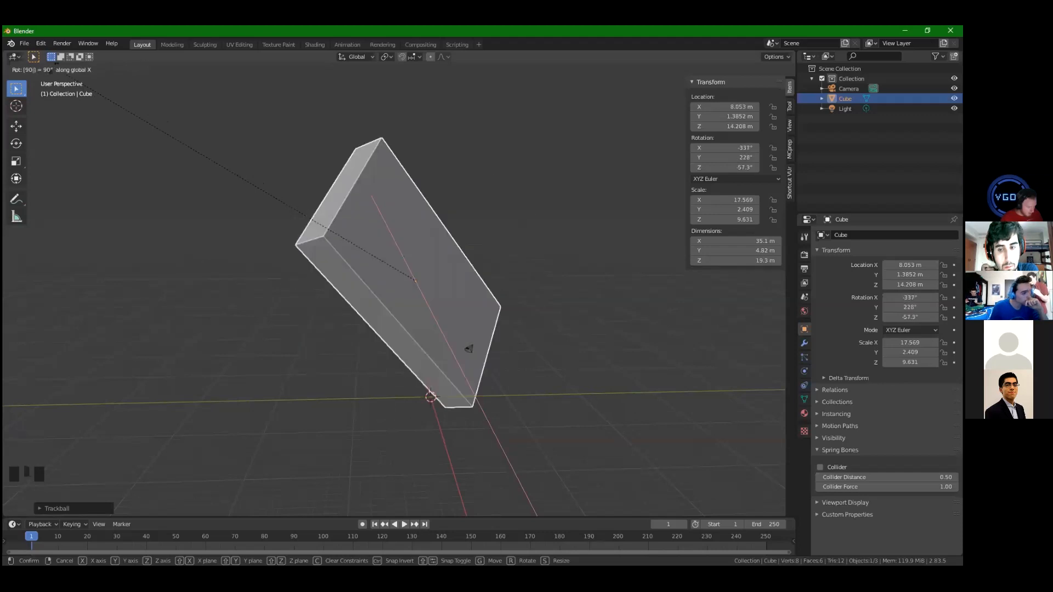
key(Left)
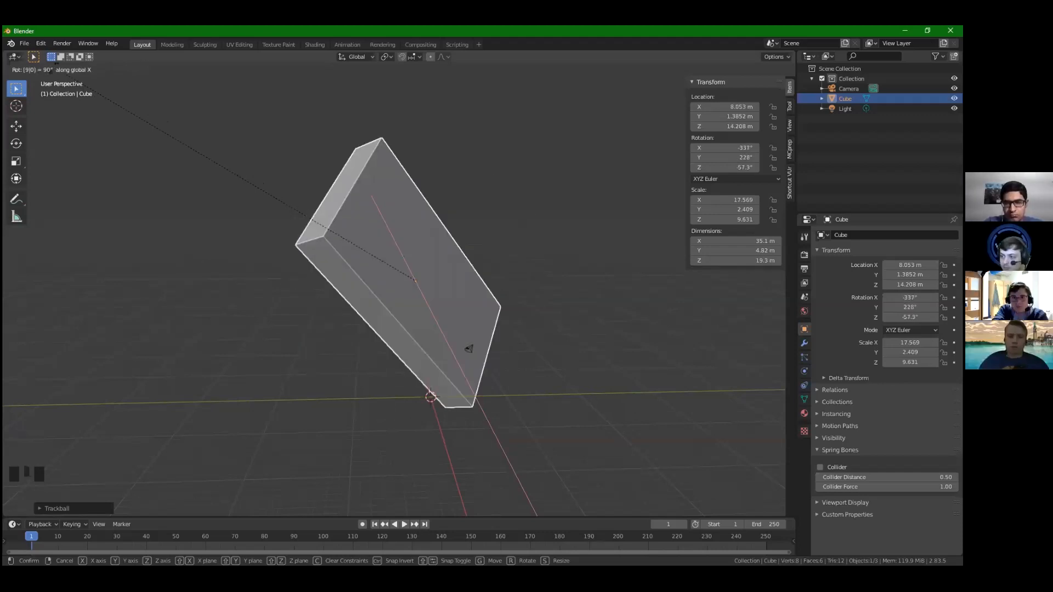
key(Right)
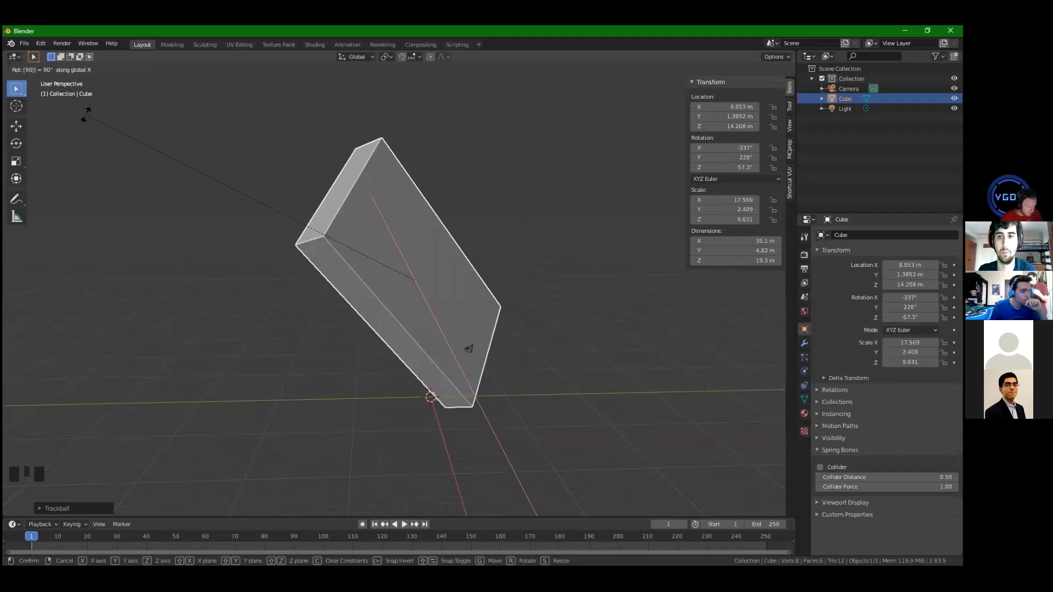
key(Return)
Scale the slab uniformly by an exact factor of 0.5
middle_drag(323, 271, 400, 277)
key(s)
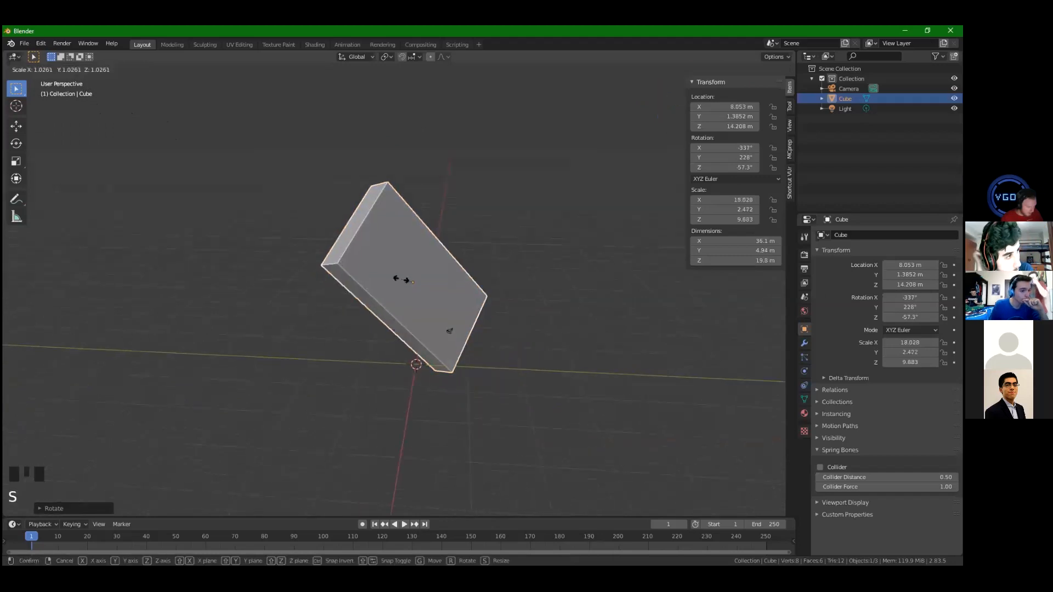
key(s)
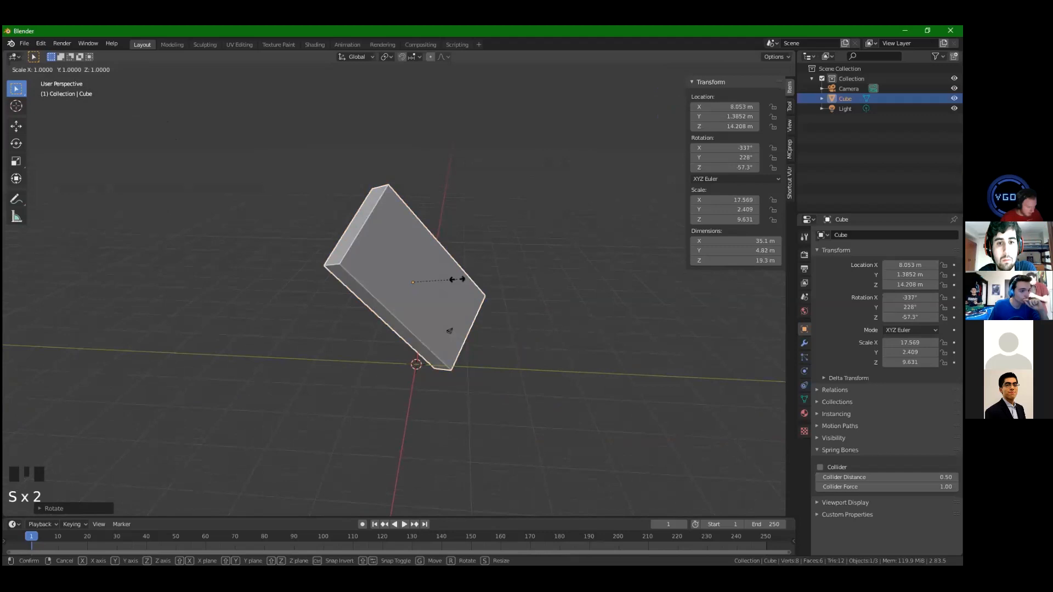
text(0.5)
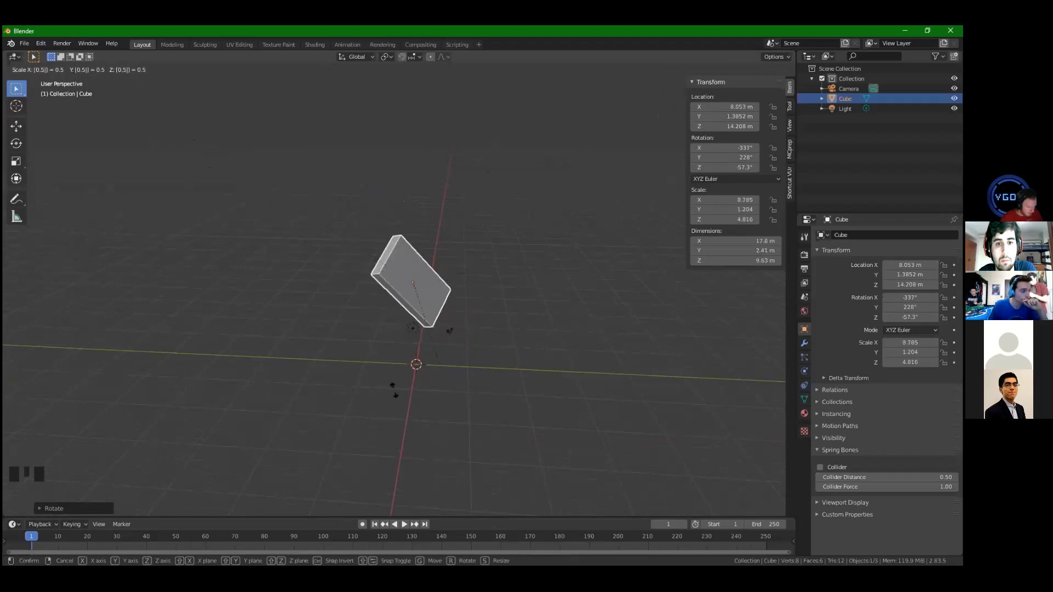
key(Return)
Rotate the slab freely and with trackball rotation, and move it to about X 3.10, Y 13.22, Z 6.75 m
mouse_move(400, 289)
middle_down()
mouse_move(460, 282)
mouse_move(401, 279)
middle_up()
scroll(396, 288, up, 4)
key(r)
click(455, 329)
key(r)
key(r)
click(490, 271)
key(g)
click(449, 327)
Duplicate the slab and place the copy at about X -2.11, Y -7.60, Z 6.69 m
middle_drag(449, 326, 365, 348)
scroll(432, 327, up, 2)
key(shift+d)
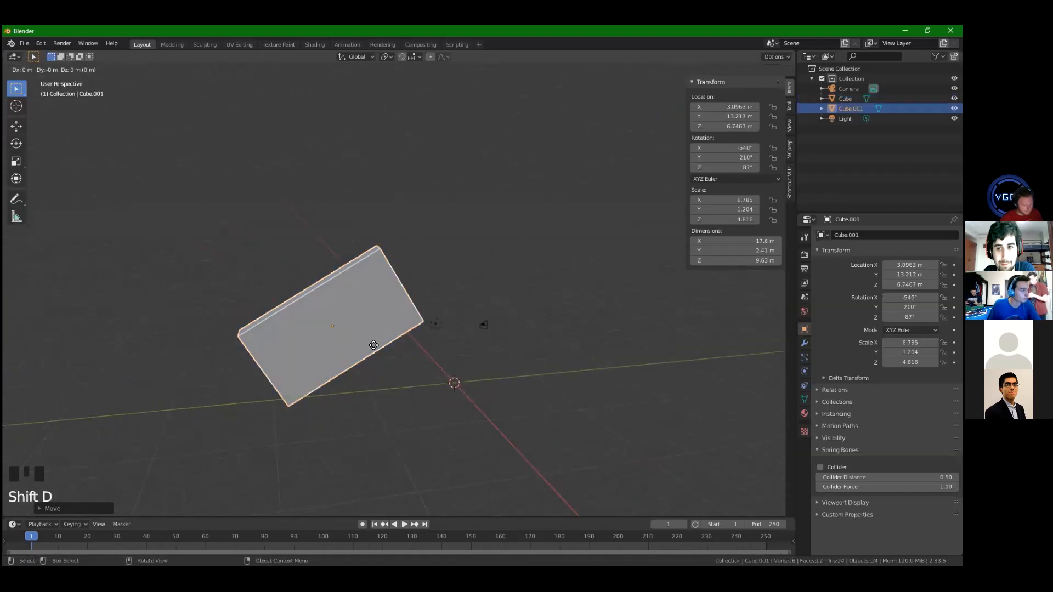
click(543, 350)
Duplicate the original slab again and place this copy above the other two at about X 12.39, Y -2.23, Z 16.89 m
middle_drag(543, 353, 498, 369)
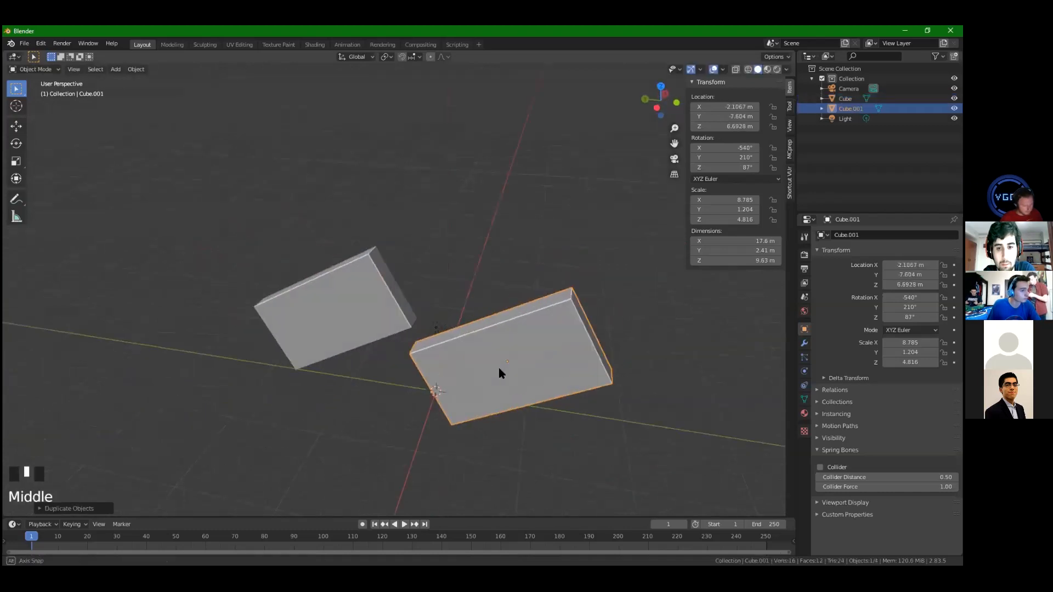
click(348, 332)
right_click(346, 328)
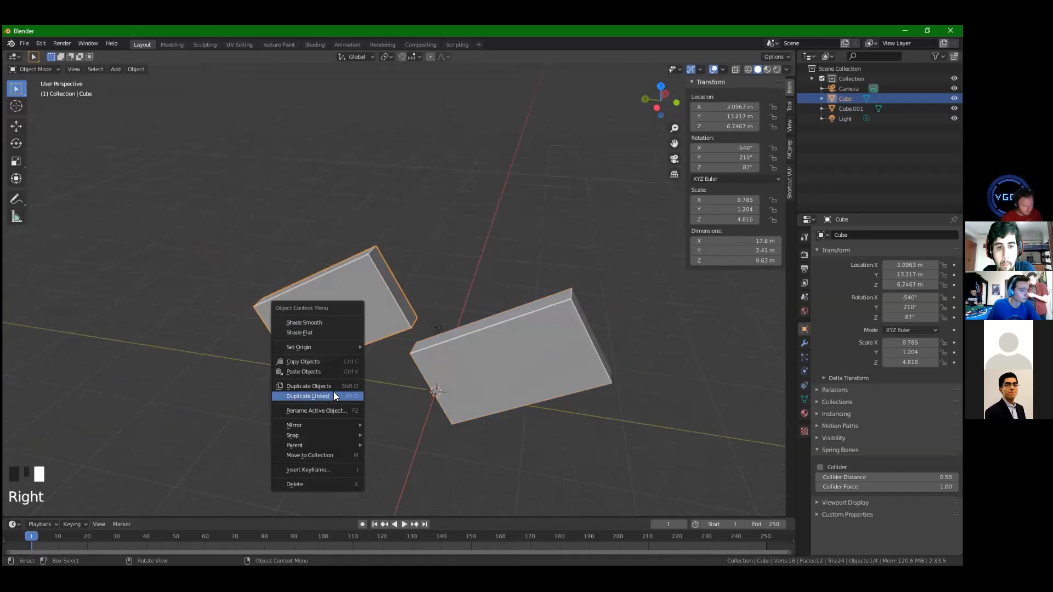
right_click(336, 290)
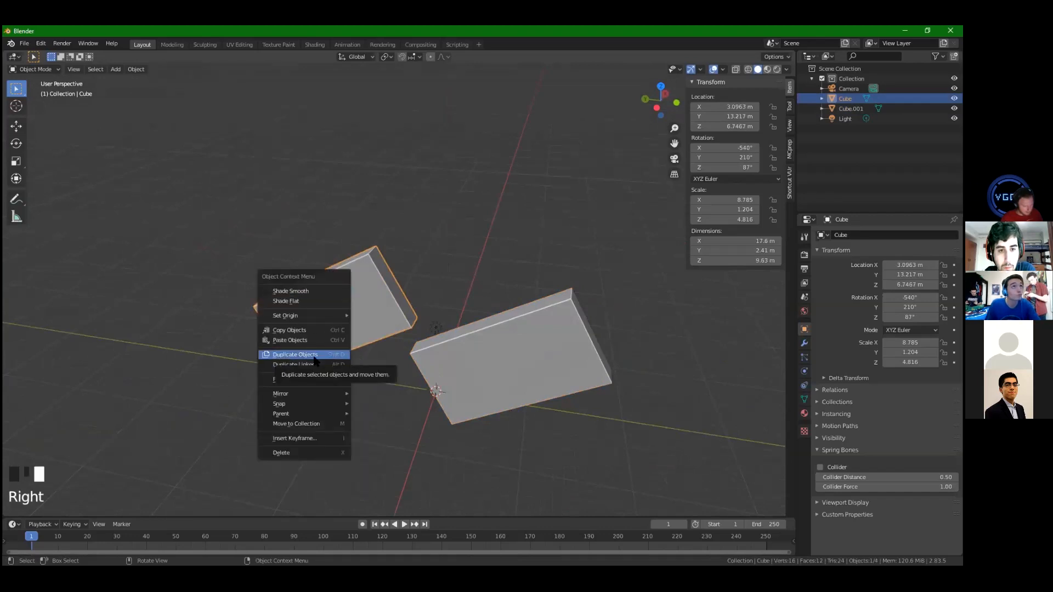
click(333, 354)
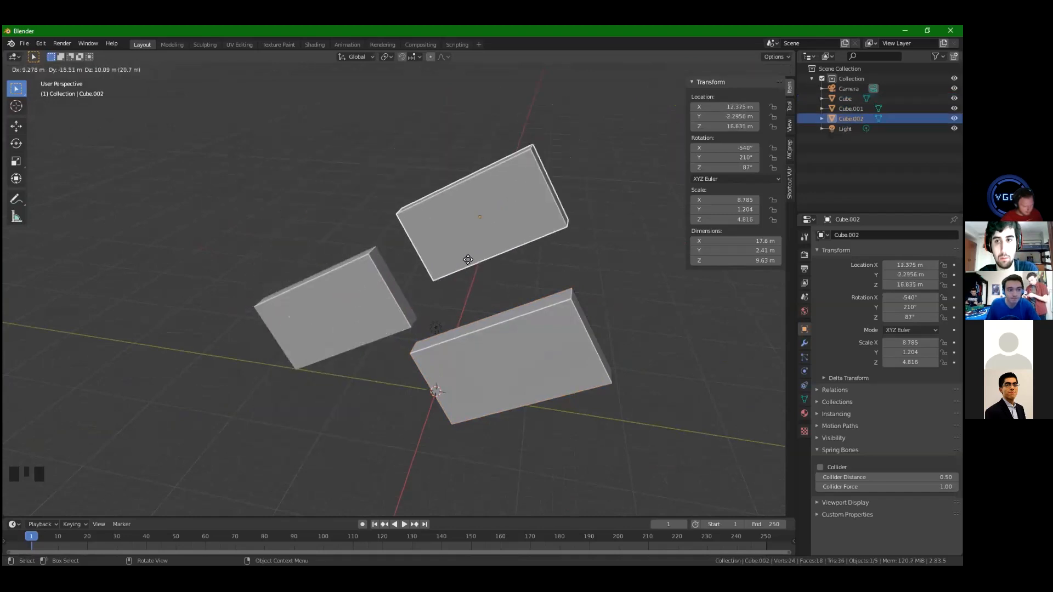
click(468, 260)
Duplicate the topmost slab and place the copy at about X 12.31, Y 12.97, Z 19.34 m
middle_drag(416, 318, 444, 299)
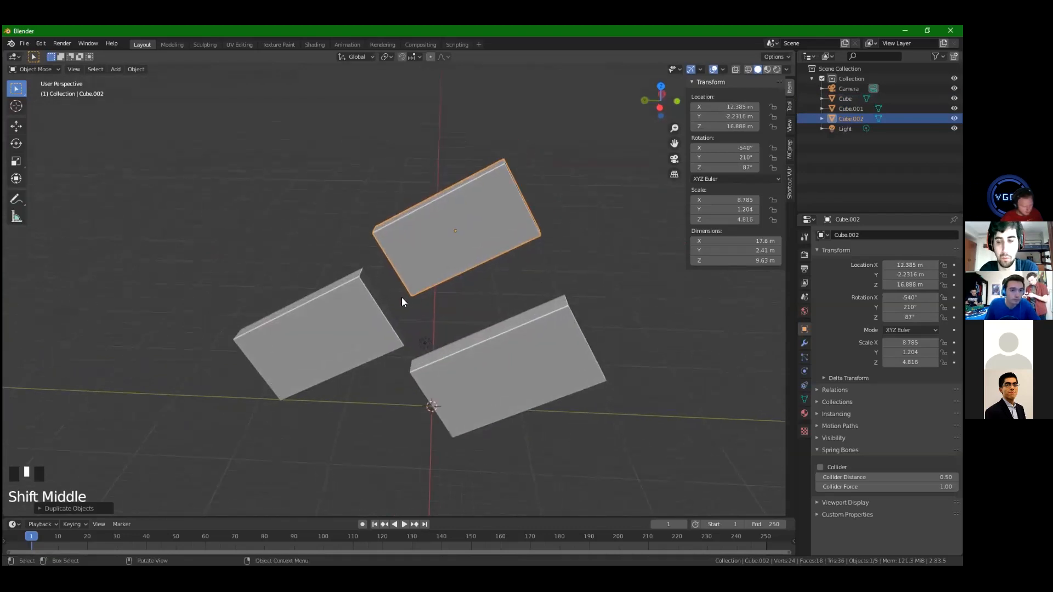
right_click(385, 229)
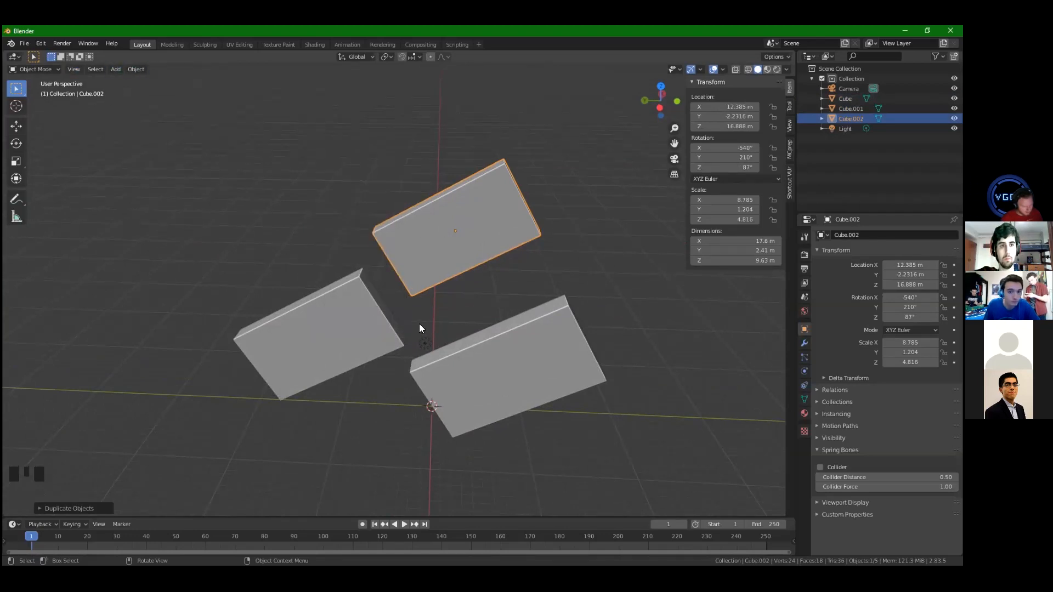
middle_drag(426, 311, 425, 304)
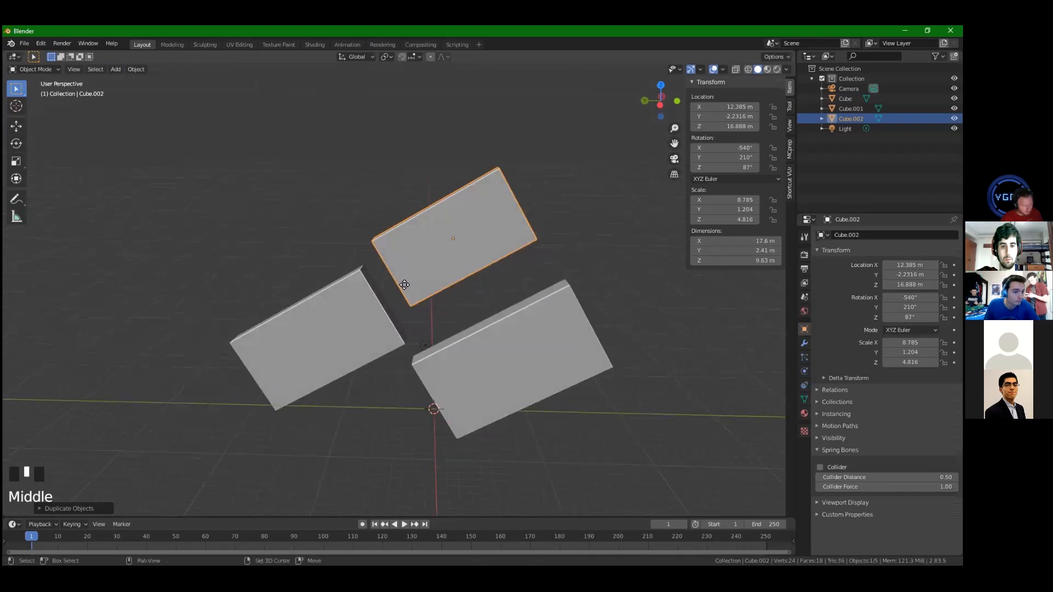
key(shift+d)
click(369, 275)
middle_drag(370, 276, 399, 301)
Enlarge the new slab to about 26.1 × 3.58 × 45.4 m, rotating and moving it freely
key(s)
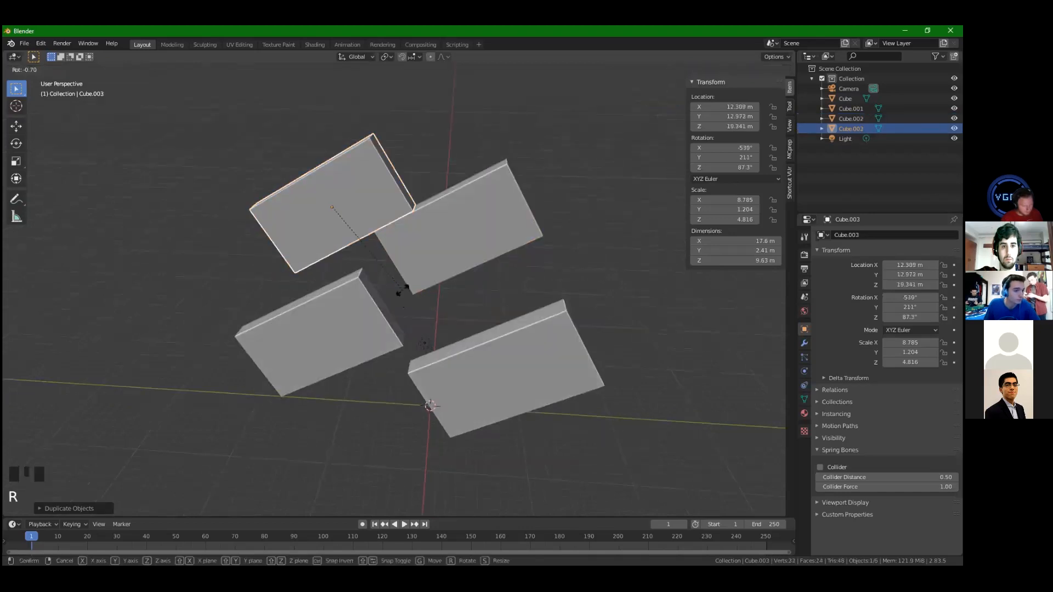
click(384, 247)
key(r)
click(405, 238)
key(s)
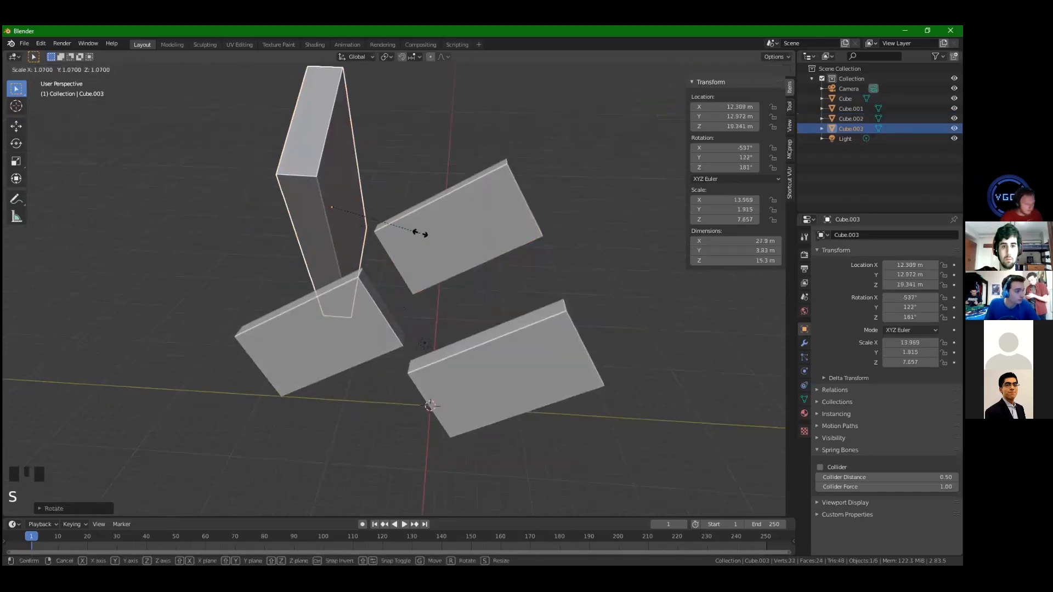
click(503, 237)
middle_drag(503, 237, 499, 227)
key(r)
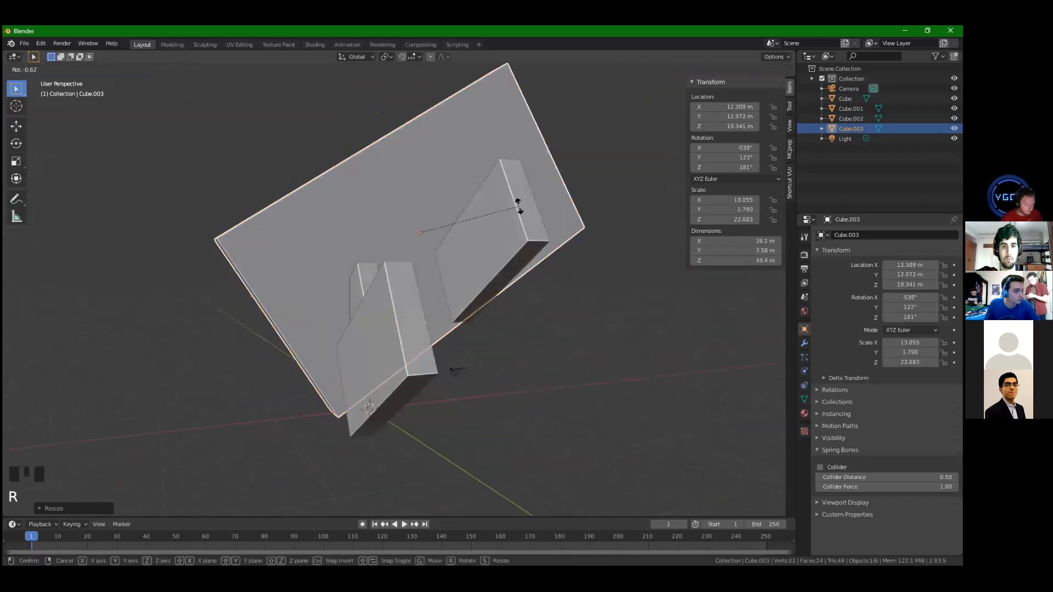
key(g)
click(468, 327)
Set the scale of Cube.001 to 2 on all axes and move the original slab to about X 15.61, Y 7.85, Z 28.65 m
middle_drag(468, 327, 383, 356)
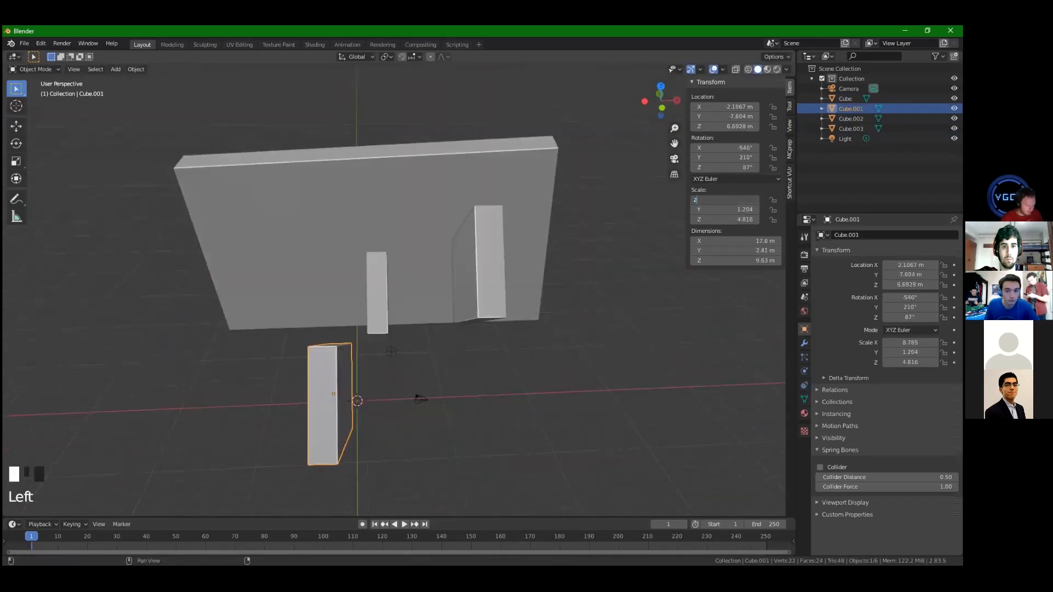
key(ctrl+z)
middle_drag(449, 323, 556, 150)
key(g)
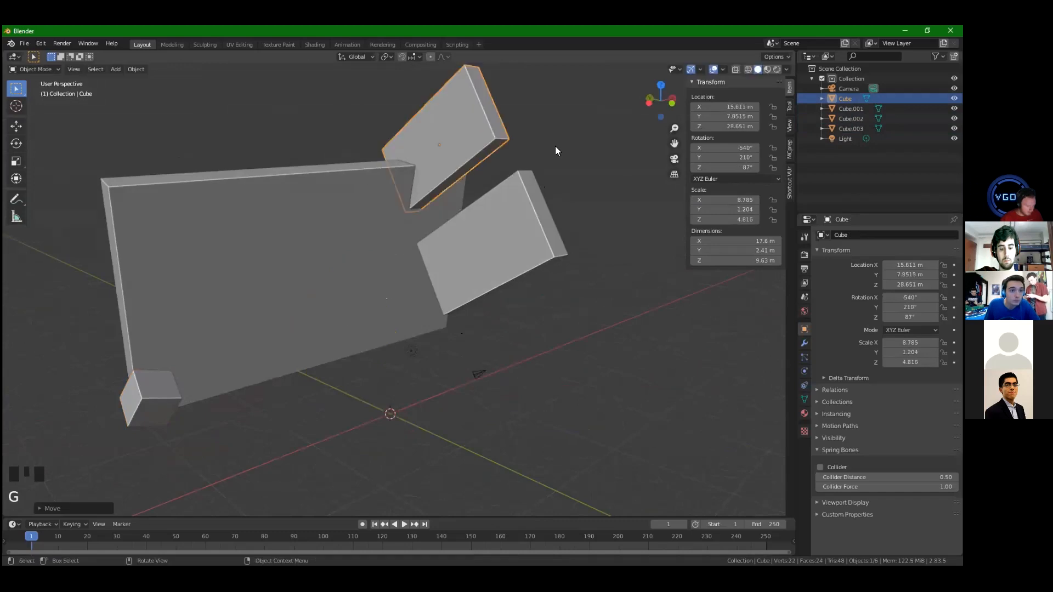
Reposition slab Cube.002 beside the large slab and turn it freely with trackball rotation
click(545, 225)
key(r)
key(r)
click(392, 149)
middle_drag(392, 149, 384, 164)
key(r)
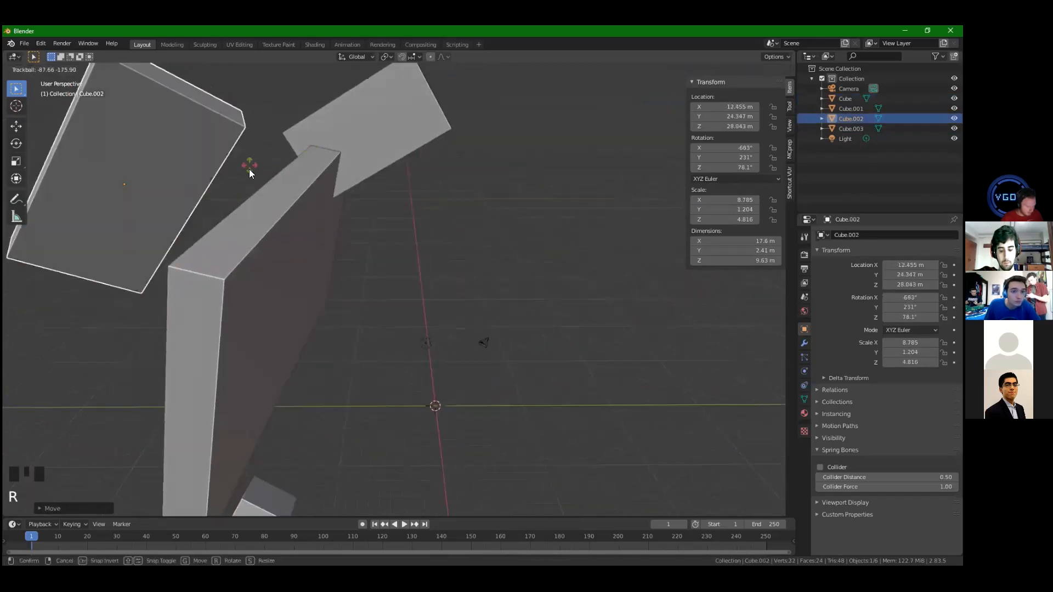
key(r)
middle_click(381, 409)
middle_drag(381, 409, 384, 403)
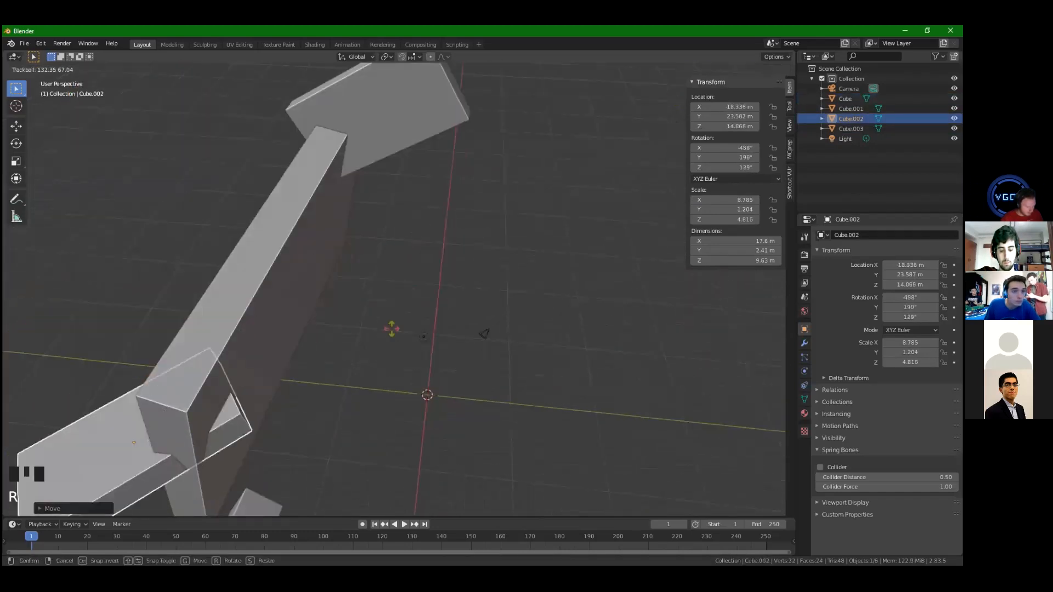
Move slab Cube.002 to about X 12.15, Y 25.86, Z 17.35 m
key(g)
middle_drag(201, 213, 324, 362)
key(g)
click(315, 176)
scroll(327, 329, down, 2)
Select the large slab together with Cube.002 and try scaling and rotating both at once
click(411, 305)
shift+middle_click(293, 333)
click(400, 308)
middle_drag(399, 309, 452, 278)
scroll(317, 314, up, 1)
scroll(272, 334, down, 1)
shift+click(270, 335)
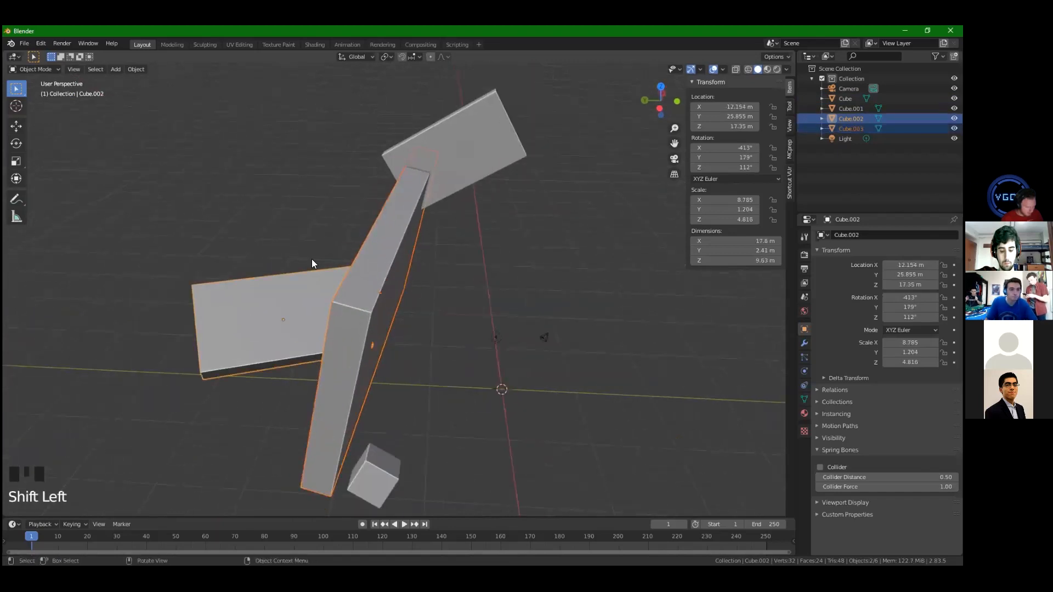
mouse_move(327, 285)
shift+middle_down()
mouse_move(366, 291)
mouse_move(315, 301)
shift+middle_up()
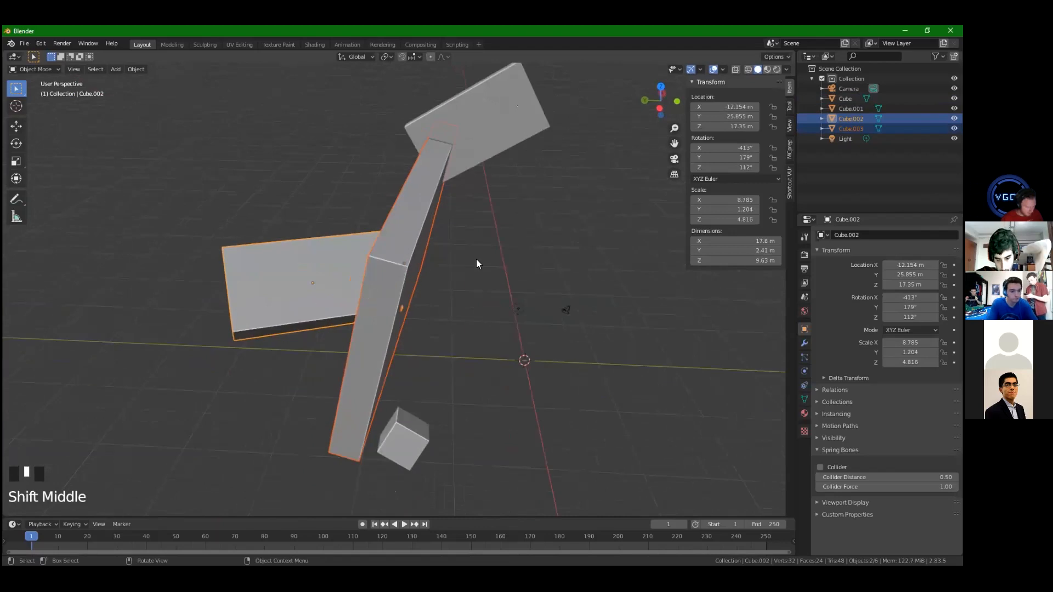
key(s)
right_click(413, 264)
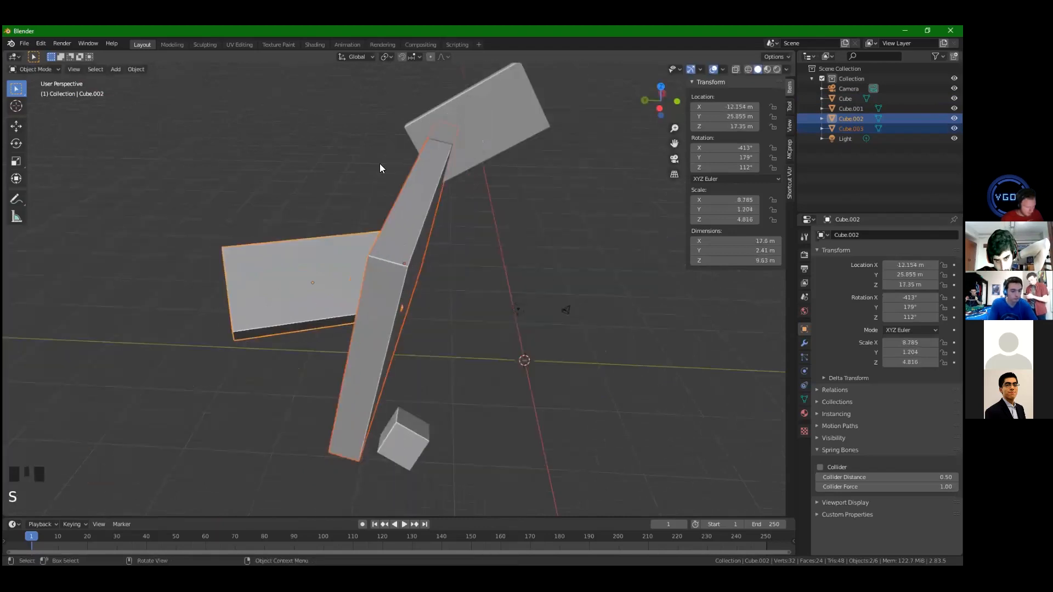
middle_drag(376, 251, 399, 271)
middle_click(459, 310)
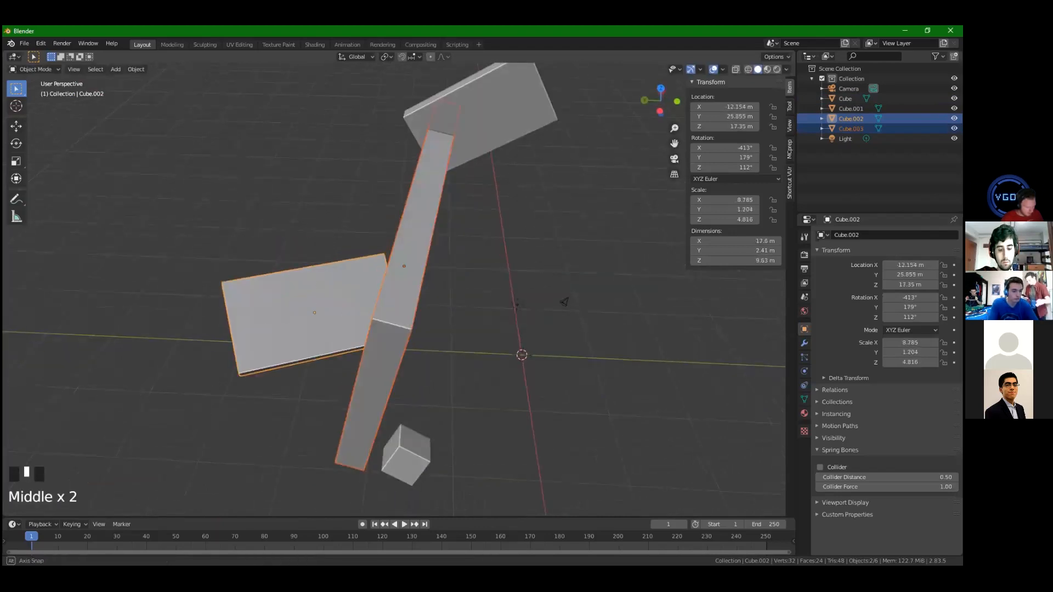
middle_drag(405, 222, 408, 240)
key(r)
right_click(458, 263)
shift+middle_drag(503, 306, 503, 307)
Select all four blocks one after another, adding Cube.002 last as the active object
click(351, 288)
middle_drag(515, 335, 402, 335)
scroll(476, 187, down, 2)
scroll(475, 188, down, 1)
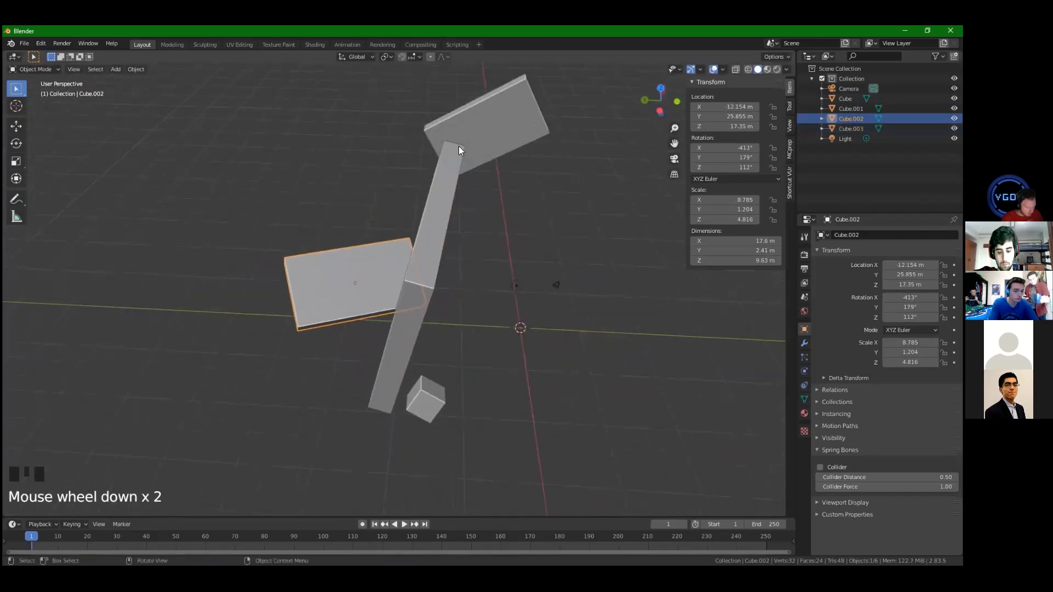
click(461, 141)
shift+click(429, 198)
shift+click(431, 408)
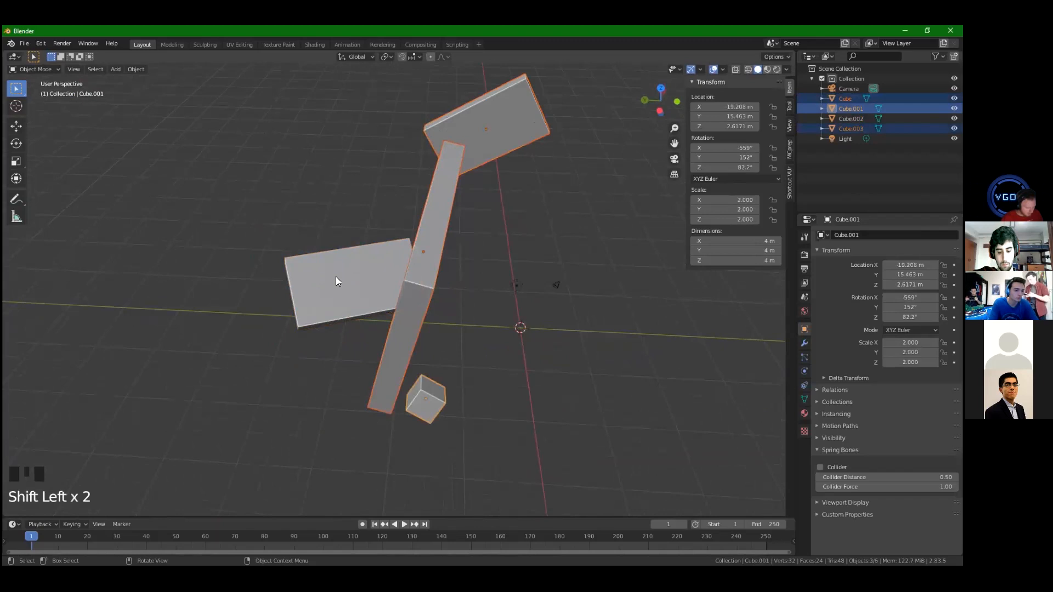
shift+click(345, 276)
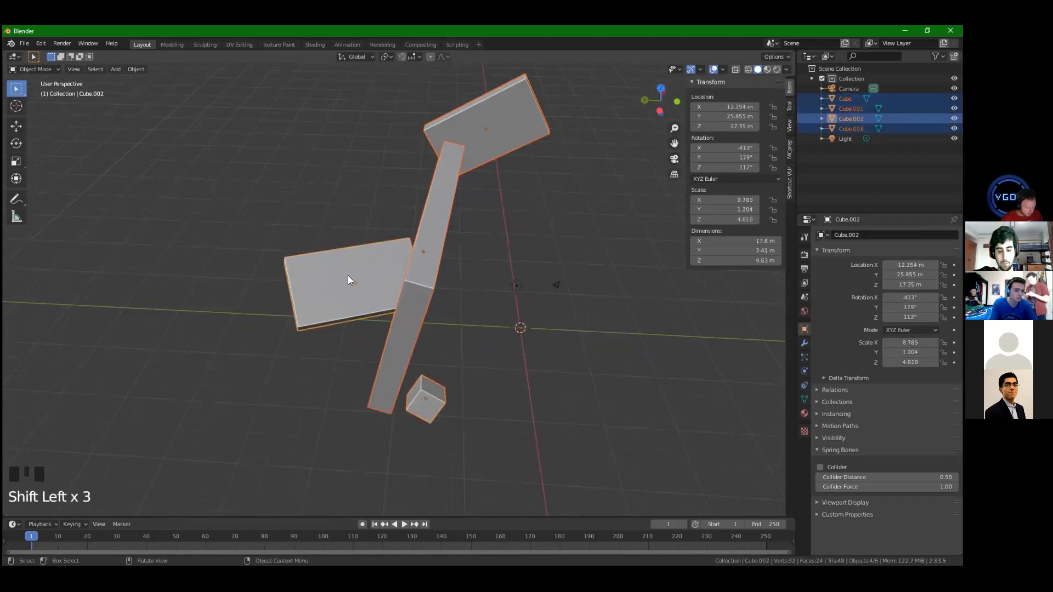
middle_drag(411, 268, 377, 251)
scroll(360, 257, up, 2)
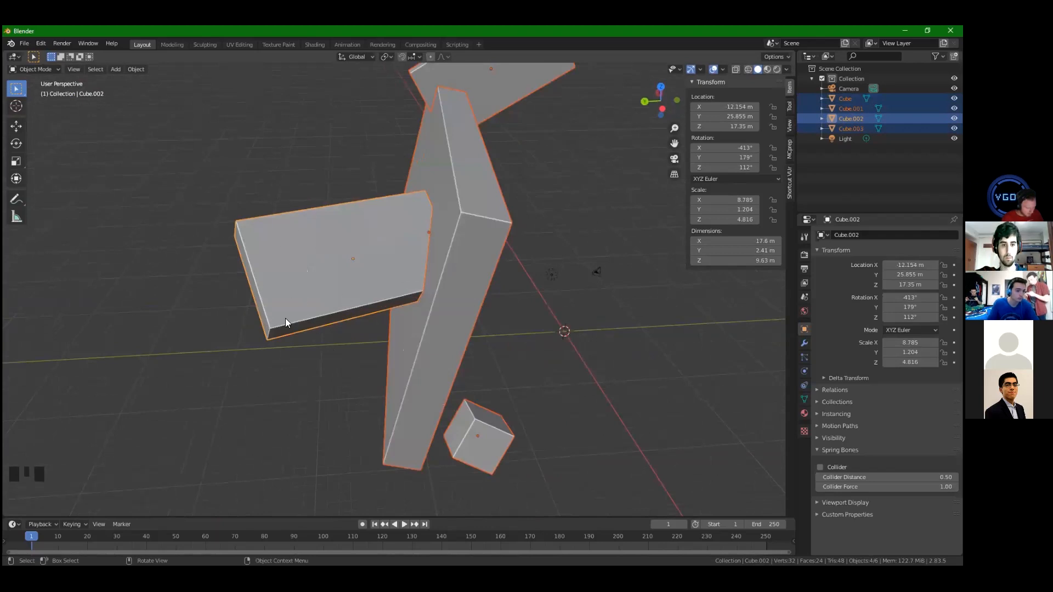
scroll(308, 261, down, 1)
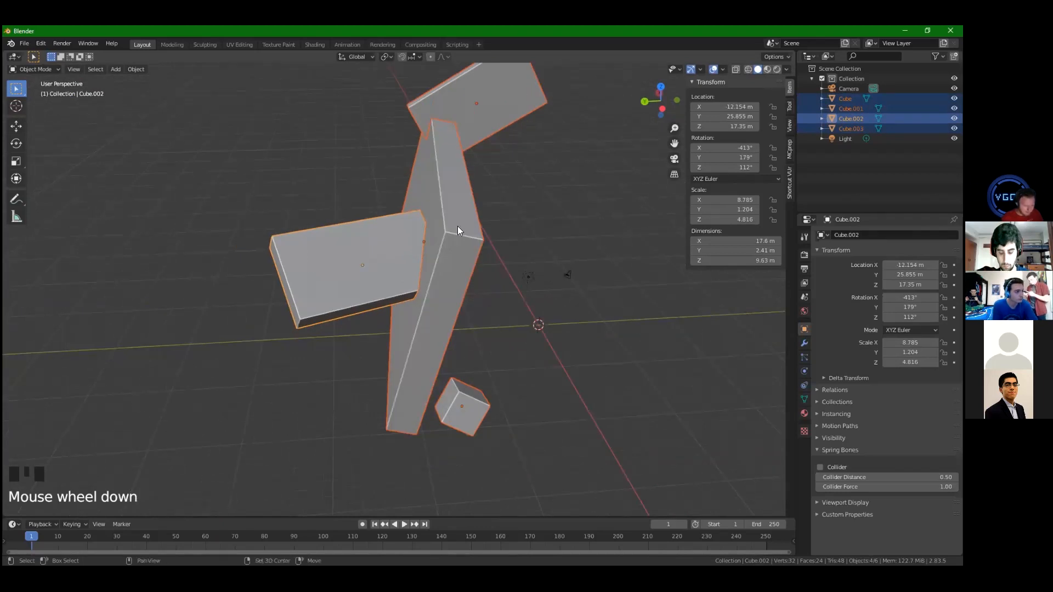
Make the uppermost slab the active object, copy all its location values to the other selected blocks, and clear the selection
shift+click(492, 110)
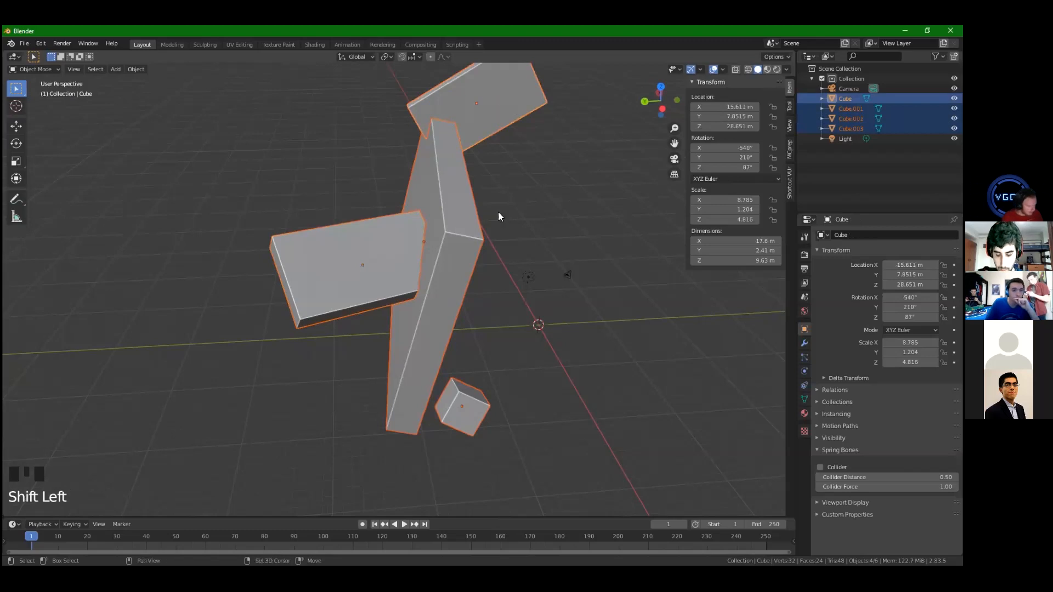
shift+middle_drag(498, 212, 489, 244)
scroll(488, 242, down, 2)
middle_drag(442, 298, 410, 323)
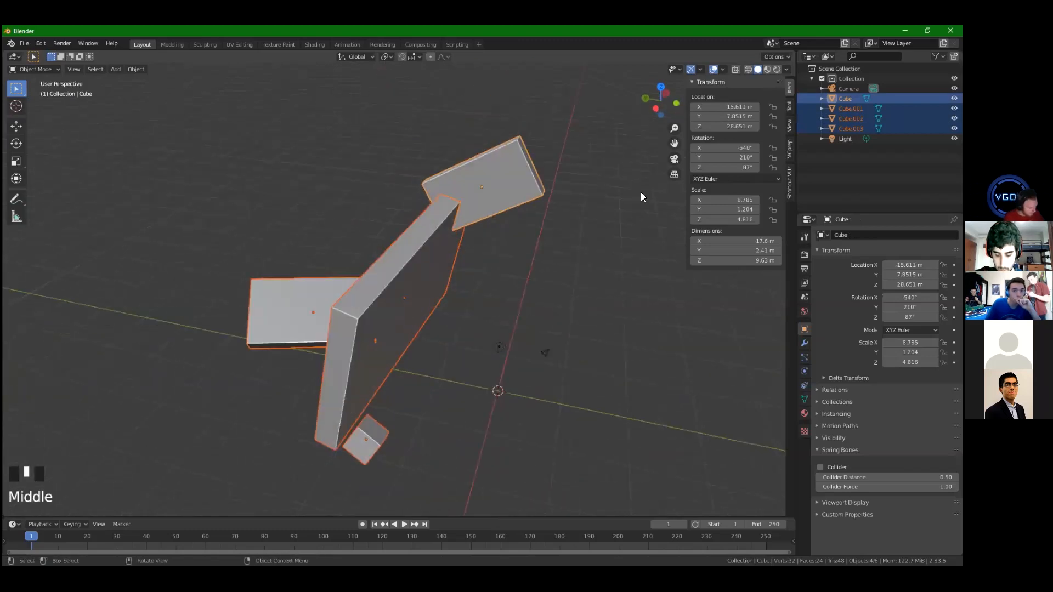
right_click(728, 113)
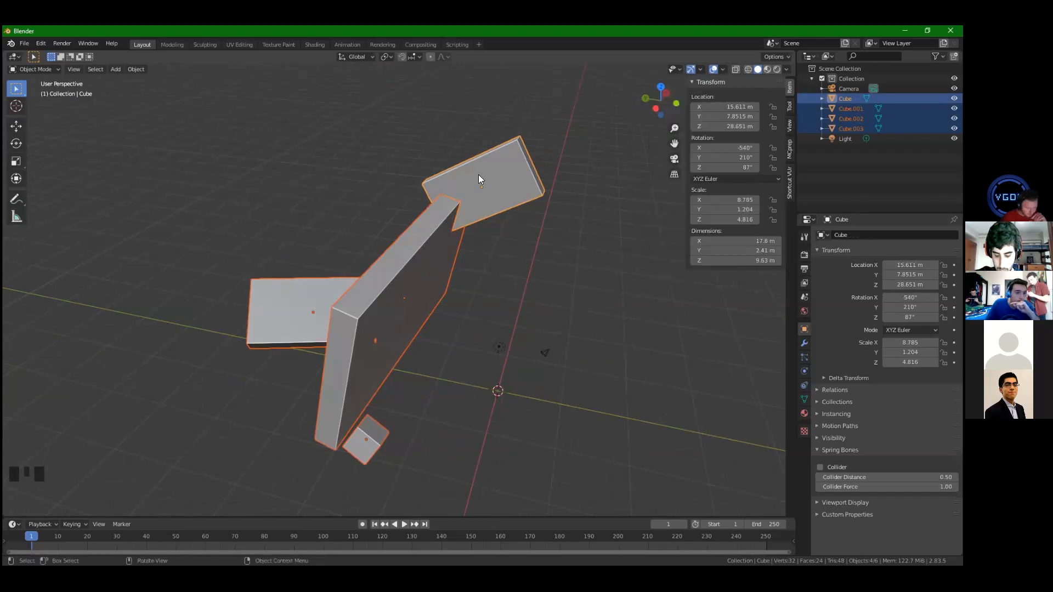
right_click(720, 120)
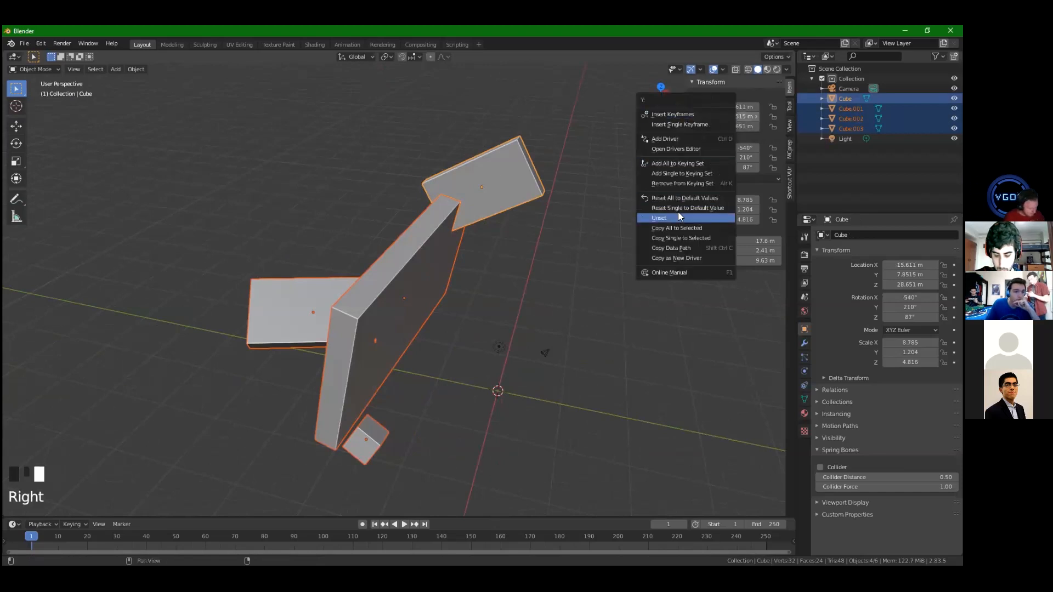
click(689, 228)
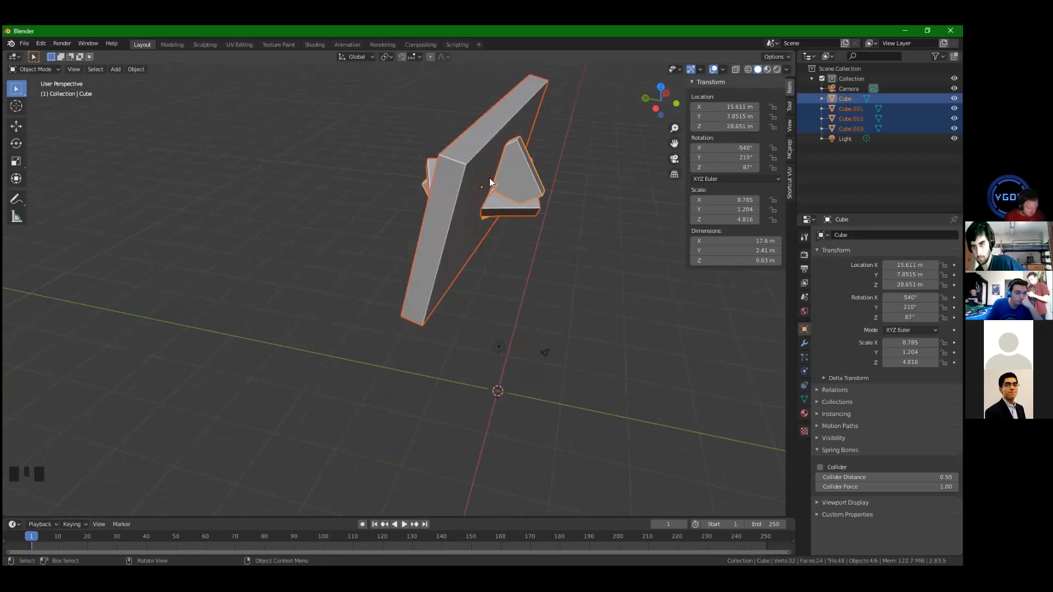
mouse_move(524, 211)
middle_down()
mouse_move(536, 208)
mouse_move(516, 211)
middle_up()
click(398, 286)
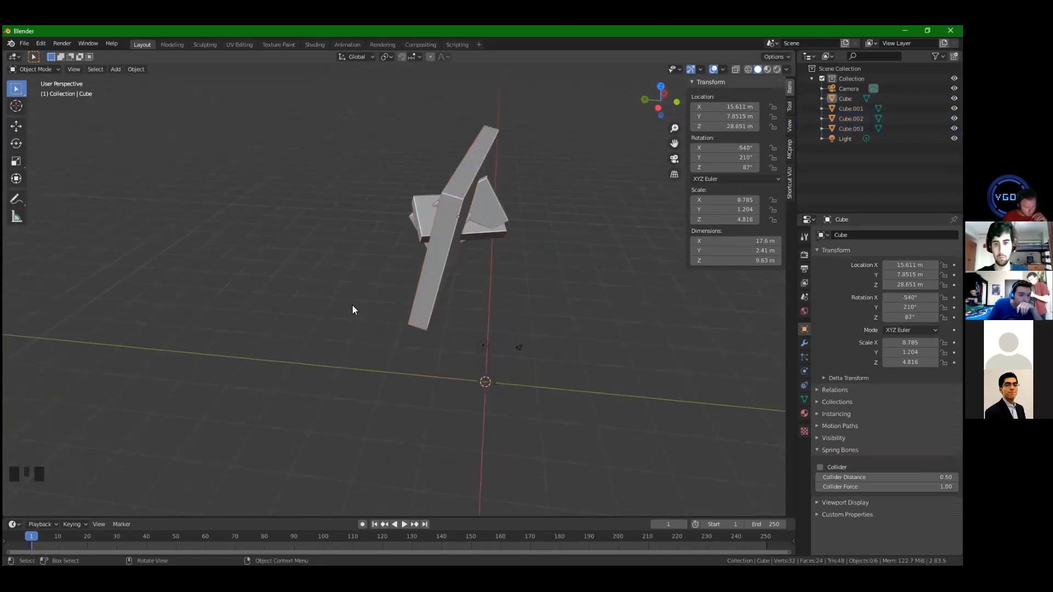
Cycle through the selection tool variants and choose the Tweak tool
click(17, 90)
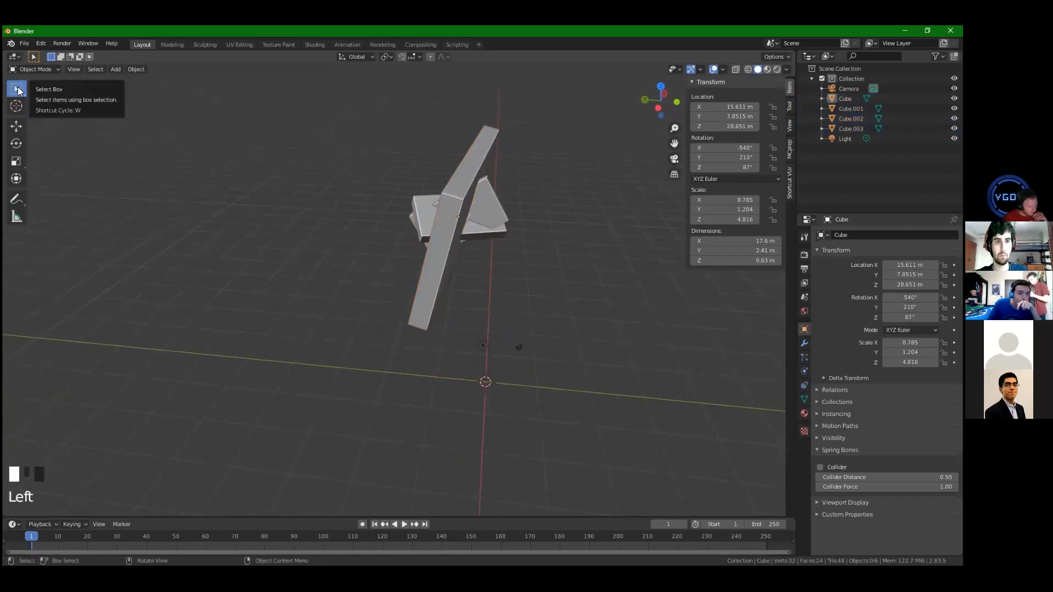
key(w)
key(w)
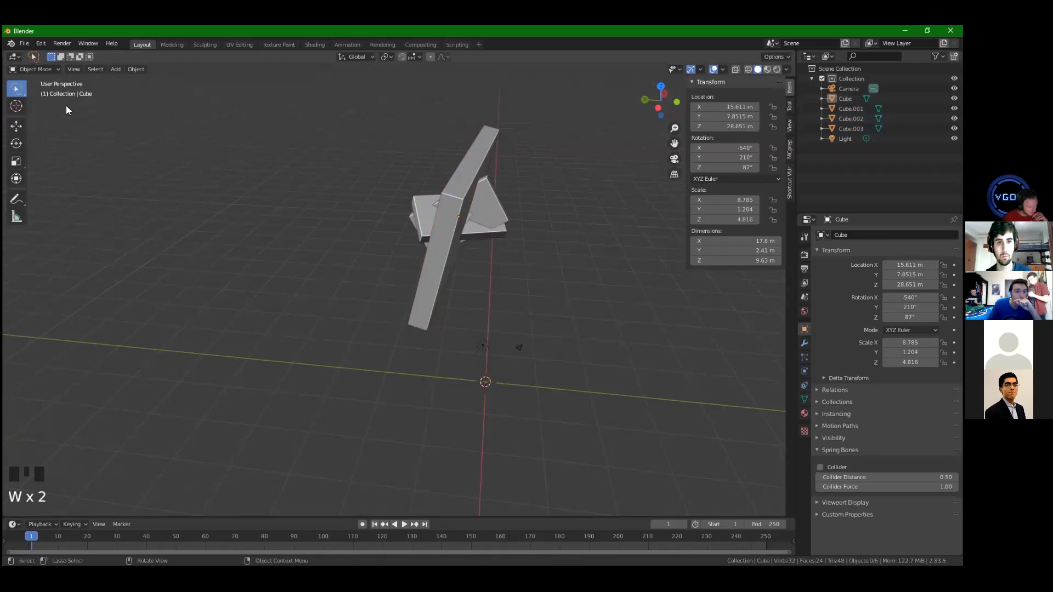
key(w)
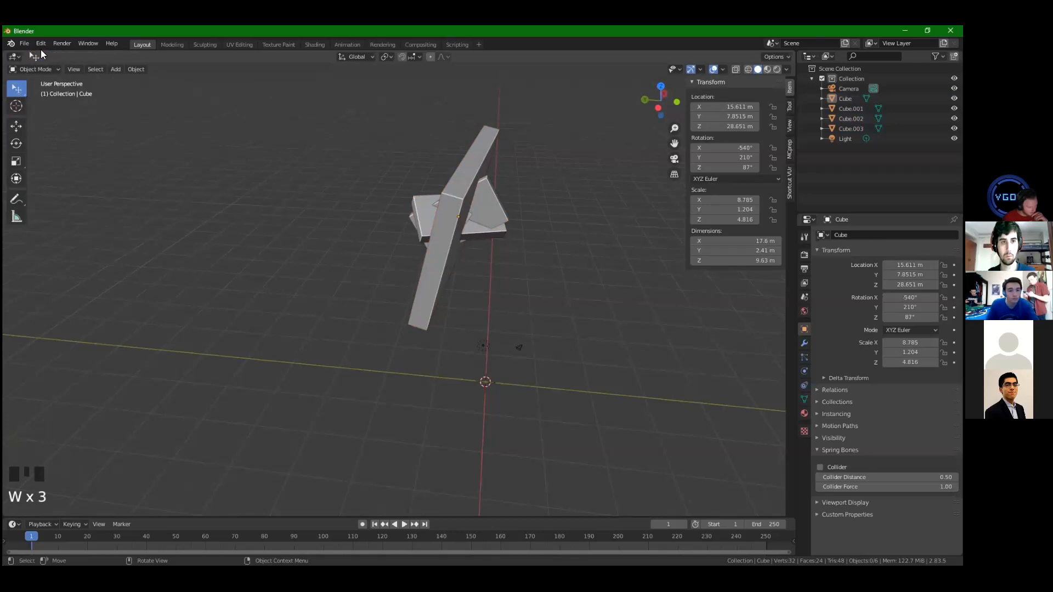
click(17, 89)
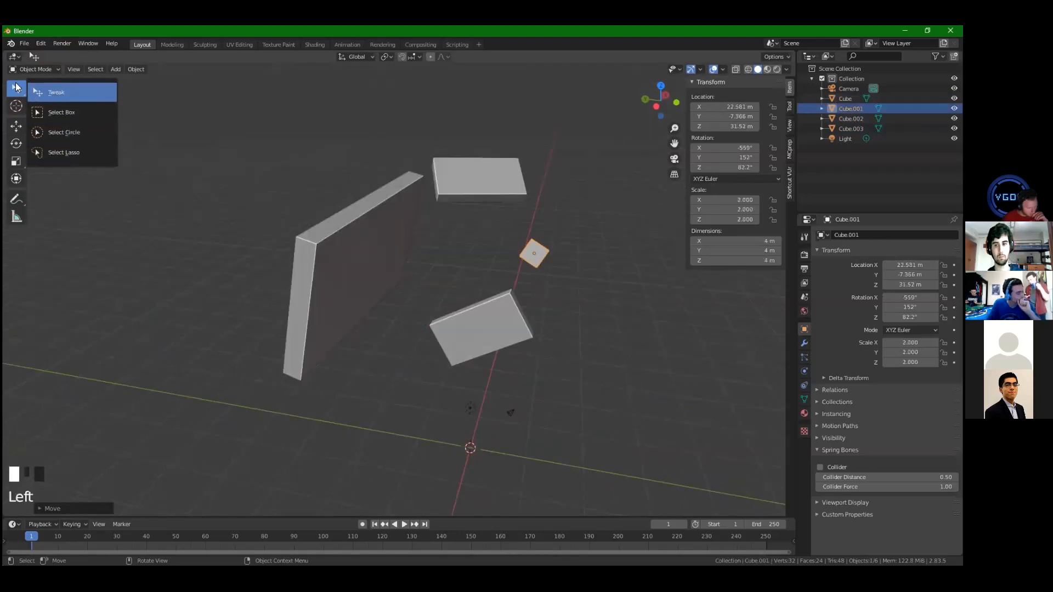
click(58, 93)
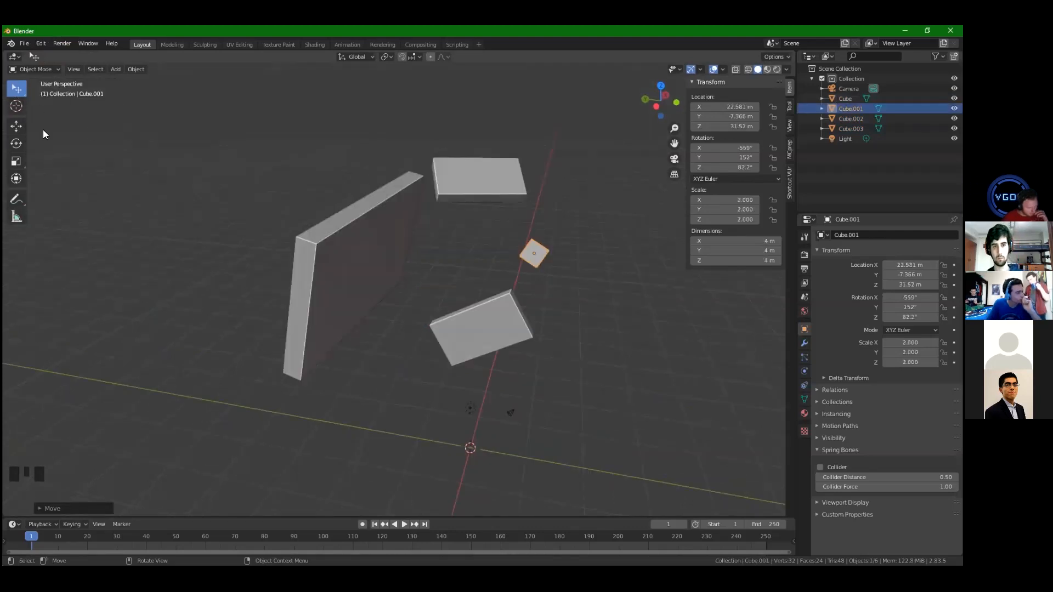
Hide and show the viewport's tool shelf repeatedly, leaving it shown
key(t)
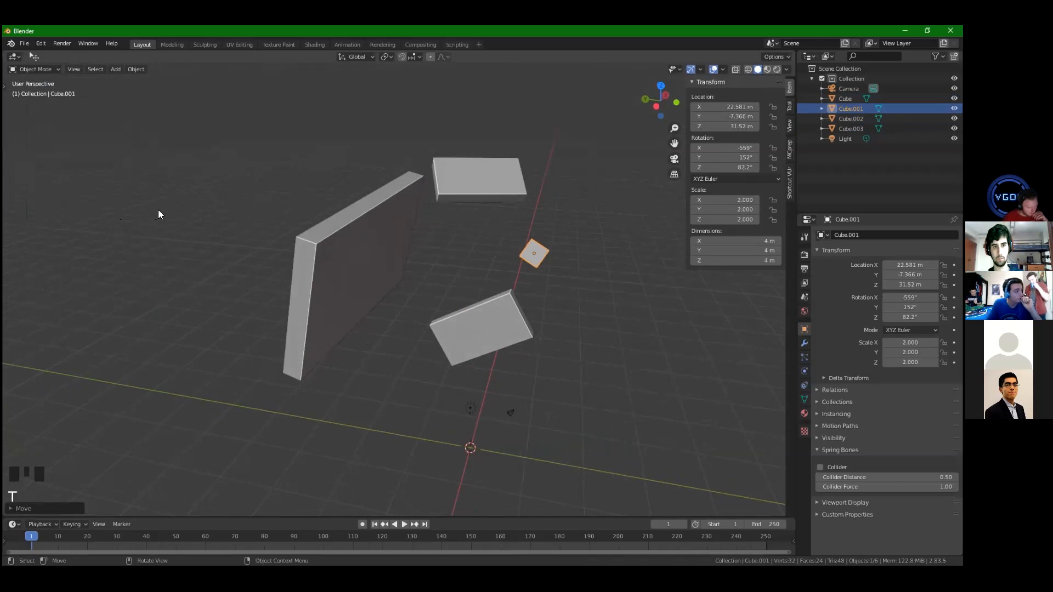
key(t)
key(t)
key(t)
key(t)
key(t)
key(t)
key(t)
key(t)
key(t)
key(t)
key(t)
key(t)
key(t)
key(t)
key(t)
key(t)
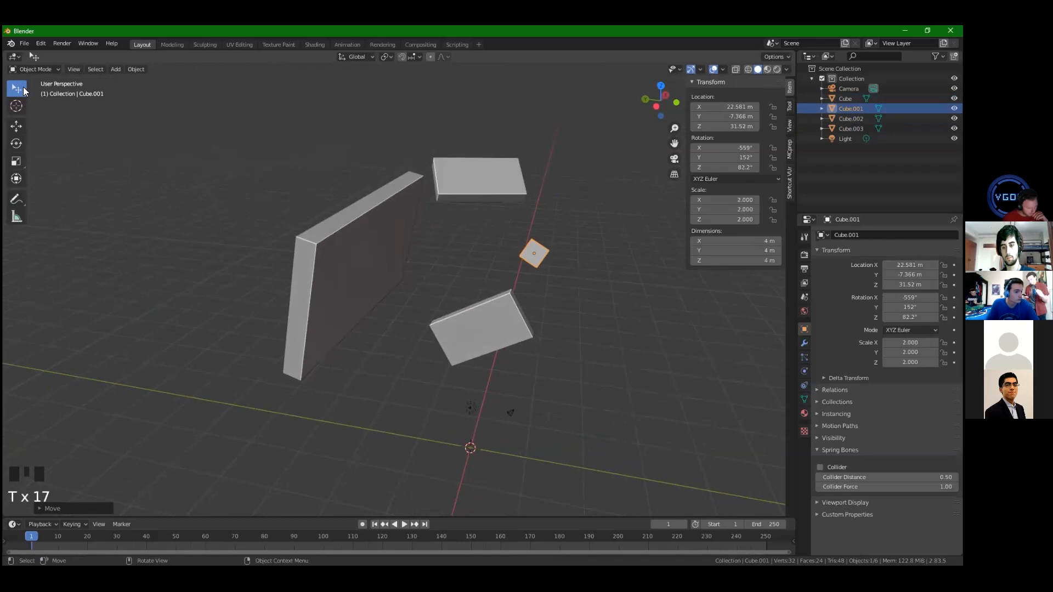
With the Tweak tool, select each of the four blocks individually and clear the selection
mouse_move(15, 92)
mouse_down()
mouse_move(64, 91)
mouse_move(17, 91)
mouse_move(75, 118)
mouse_move(77, 156)
mouse_move(60, 98)
mouse_move(8, 92)
mouse_move(60, 93)
mouse_up()
click(400, 257)
click(465, 185)
click(481, 316)
click(533, 254)
click(253, 271)
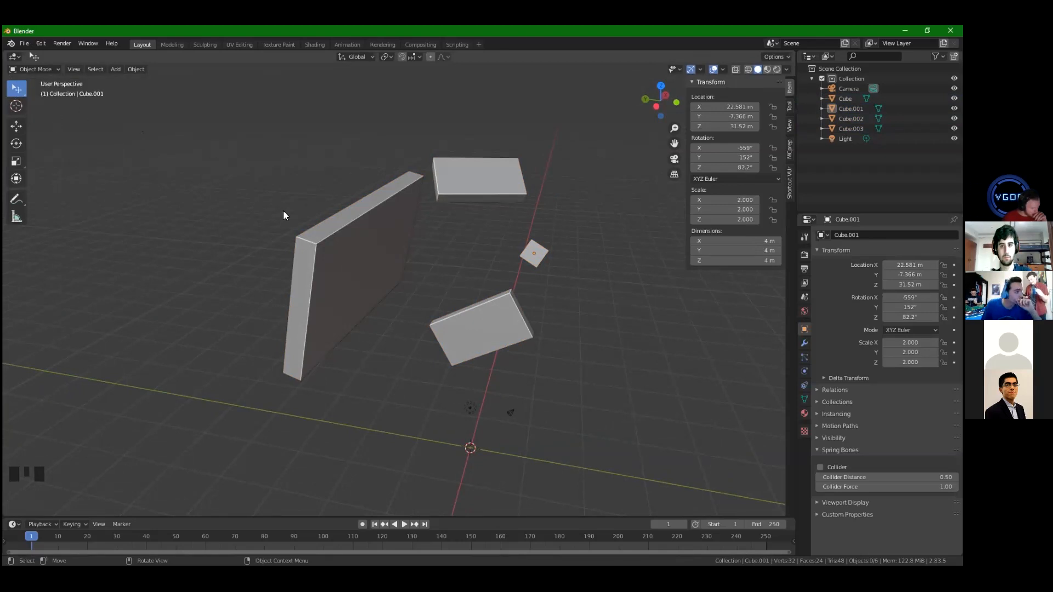
Box-select every object in the scene, including the camera and the light
key(b)
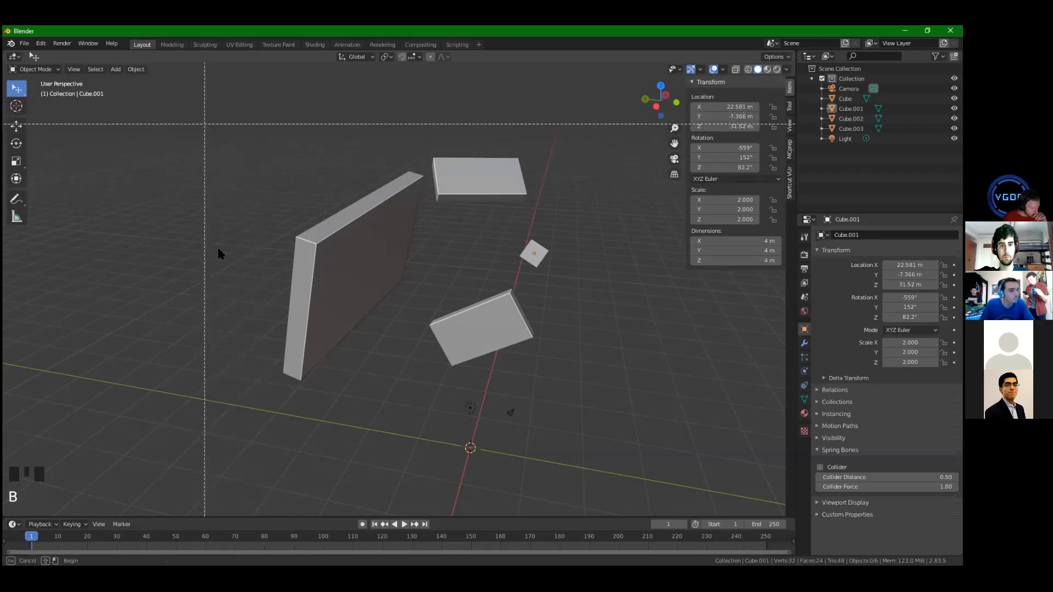
drag(183, 113, 634, 451)
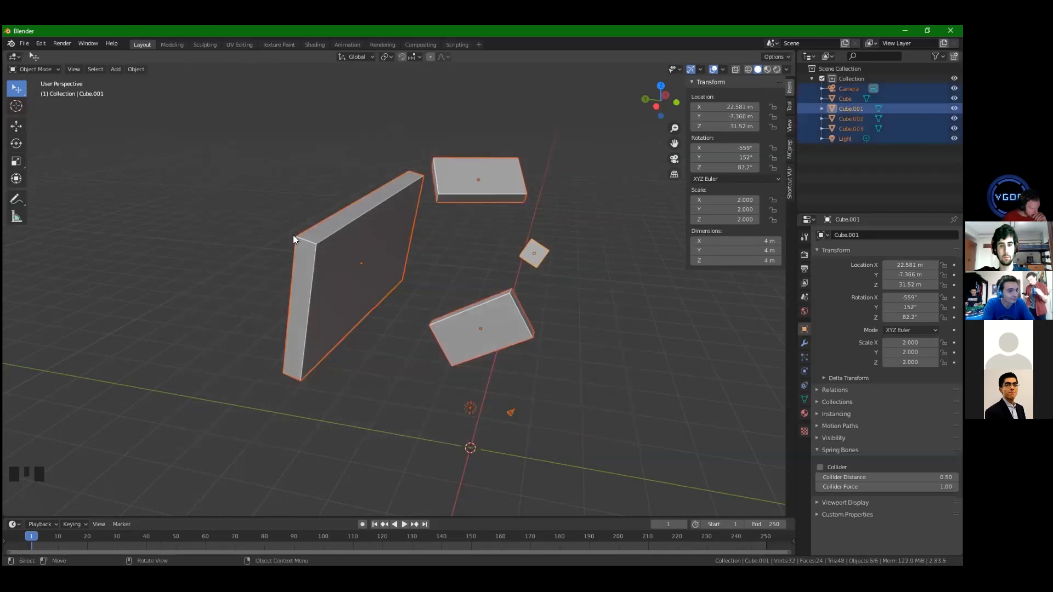
Clear the selection of all objects in the scene
middle_drag(407, 272, 439, 319)
key(alt+a)
key(b)
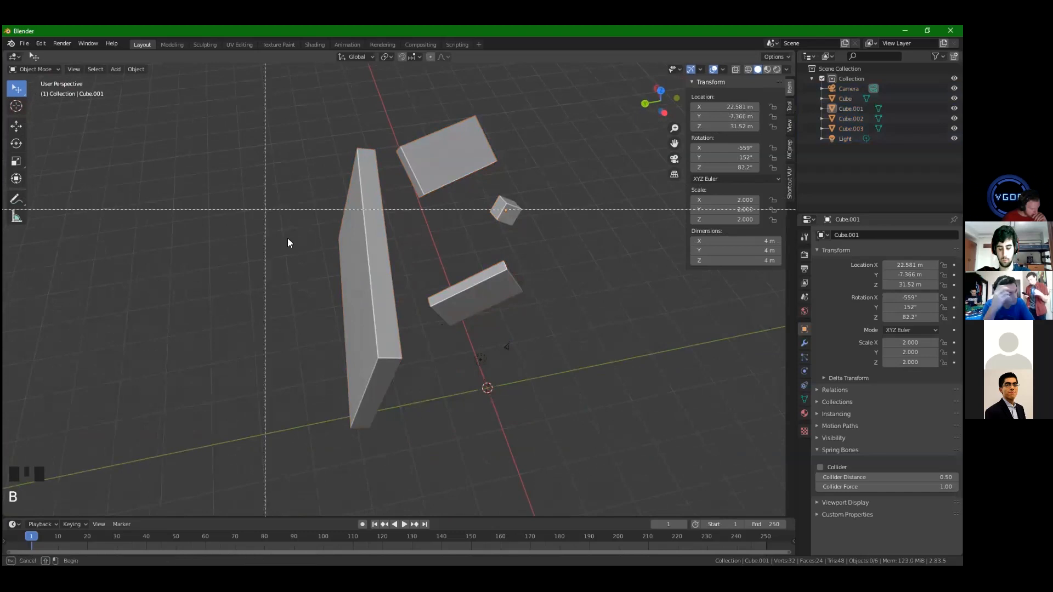
right_click(222, 239)
middle_drag(359, 293, 261, 216)
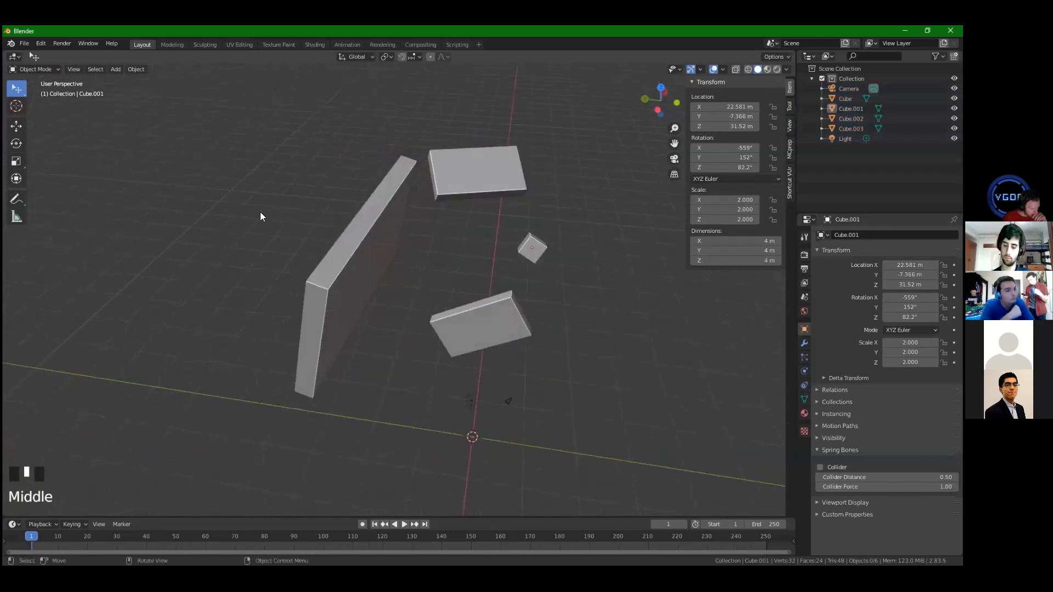
Select all objects with Circle Select and remove the camera from the selection
key(c)
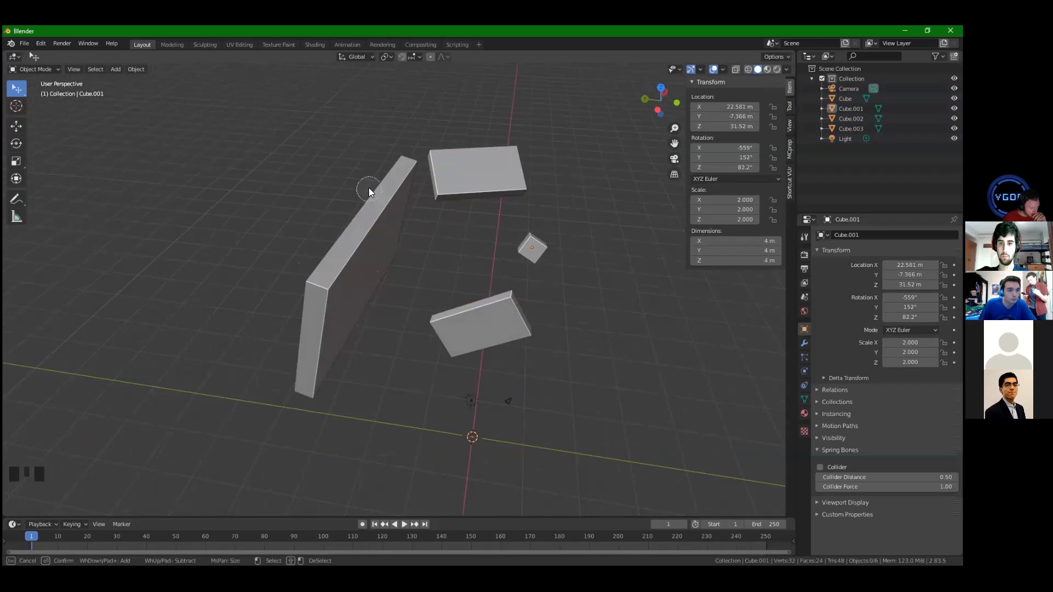
click(460, 173)
mouse_move(416, 196)
mouse_down()
mouse_move(348, 286)
mouse_move(485, 334)
mouse_up()
mouse_move(529, 250)
mouse_down()
mouse_move(450, 169)
mouse_move(280, 321)
mouse_move(449, 393)
mouse_move(439, 213)
mouse_up()
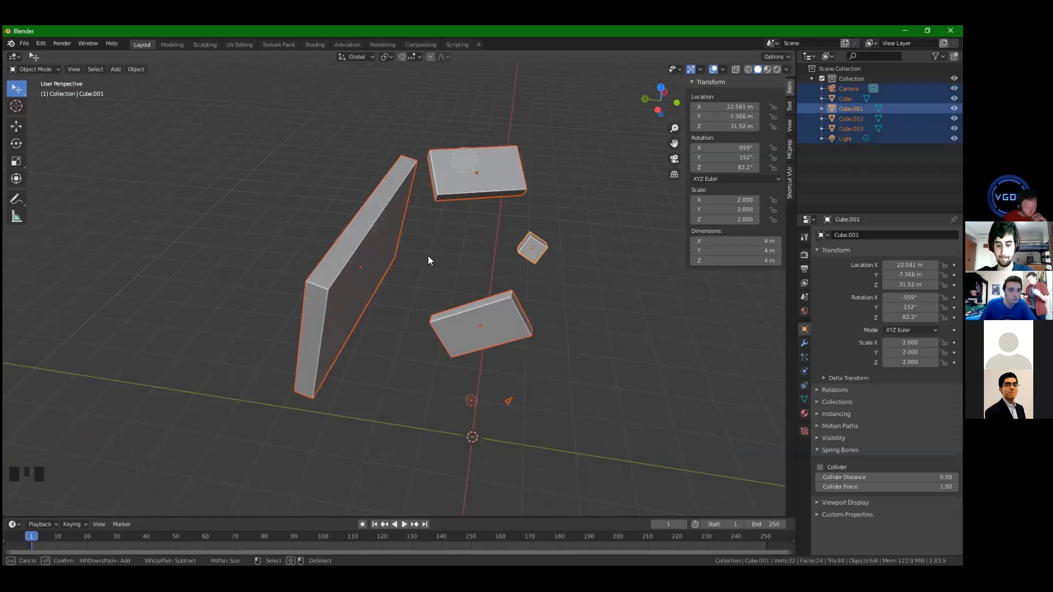
mouse_move(409, 321)
shift+mouse_down()
mouse_move(360, 264)
mouse_move(481, 173)
mouse_move(498, 401)
mouse_move(362, 222)
shift+mouse_up()
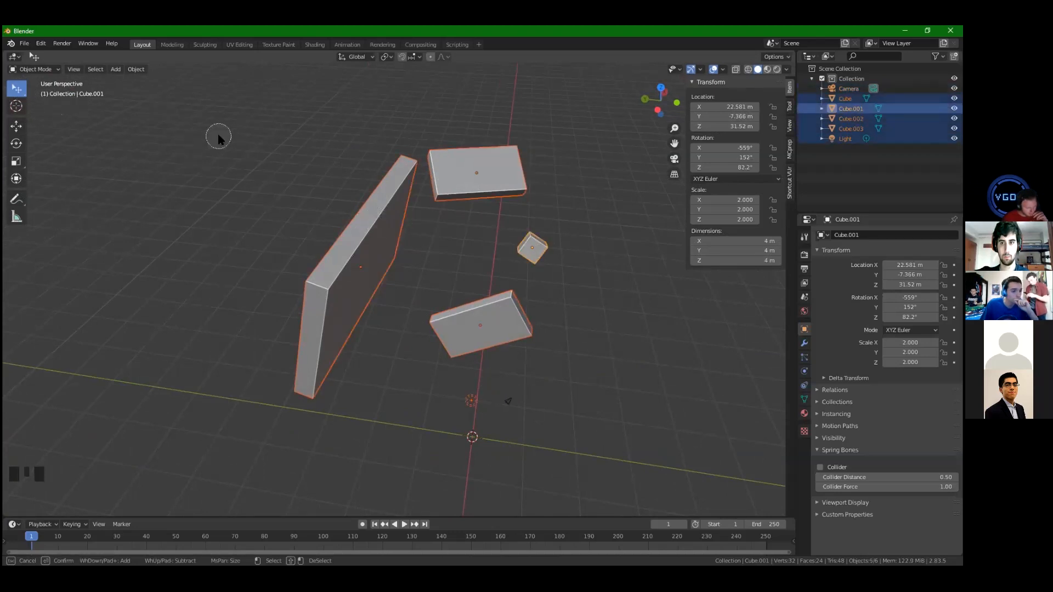
key(Escape)
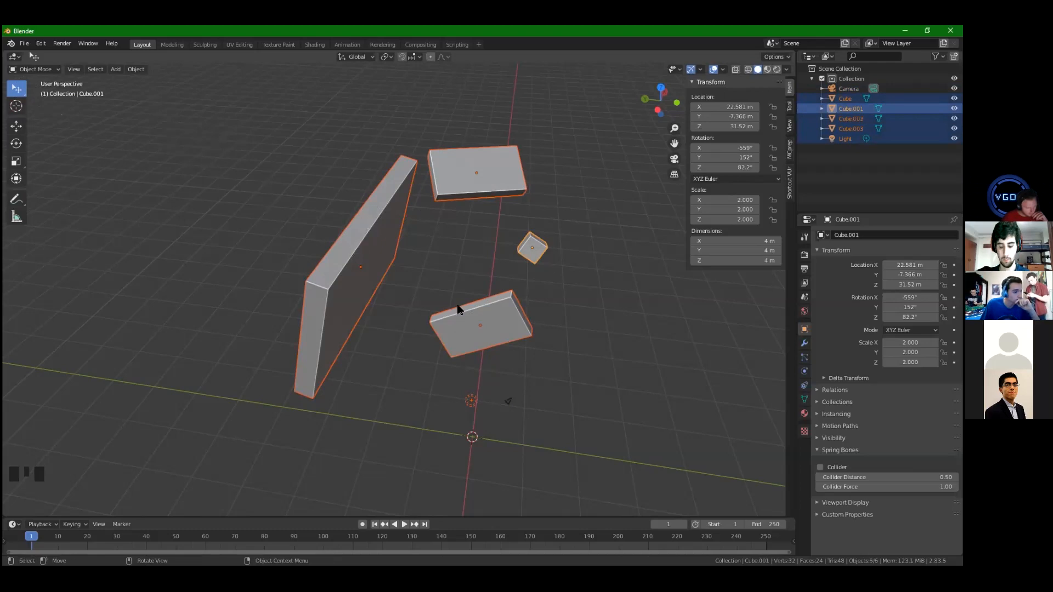
Cycle through the selection tool variants several times, returning to the Tweak tool
key(w)
key(w)
key(w)
key(w)
key(w)
key(w)
key(w)
key(w)
key(w)
key(w)
key(w)
key(w)
key(w)
key(w)
key(w)
key(w)
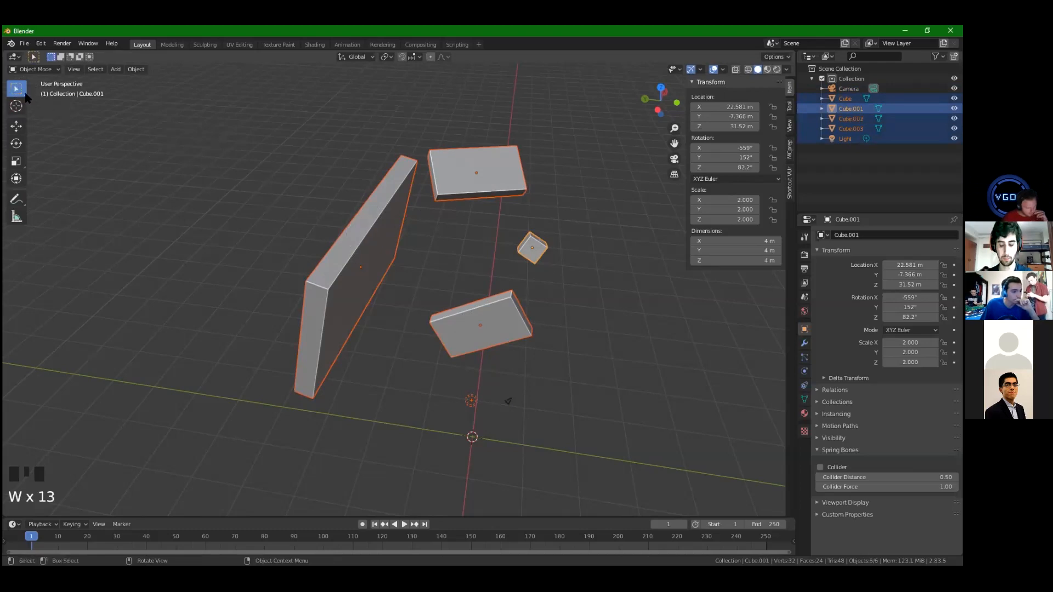
key(w)
key(w)
key(w)
key(w)
key(w)
key(w)
key(w)
key(w)
Alternate repeatedly between selecting all objects and deselecting everything, leaving nothing selected
click(430, 254)
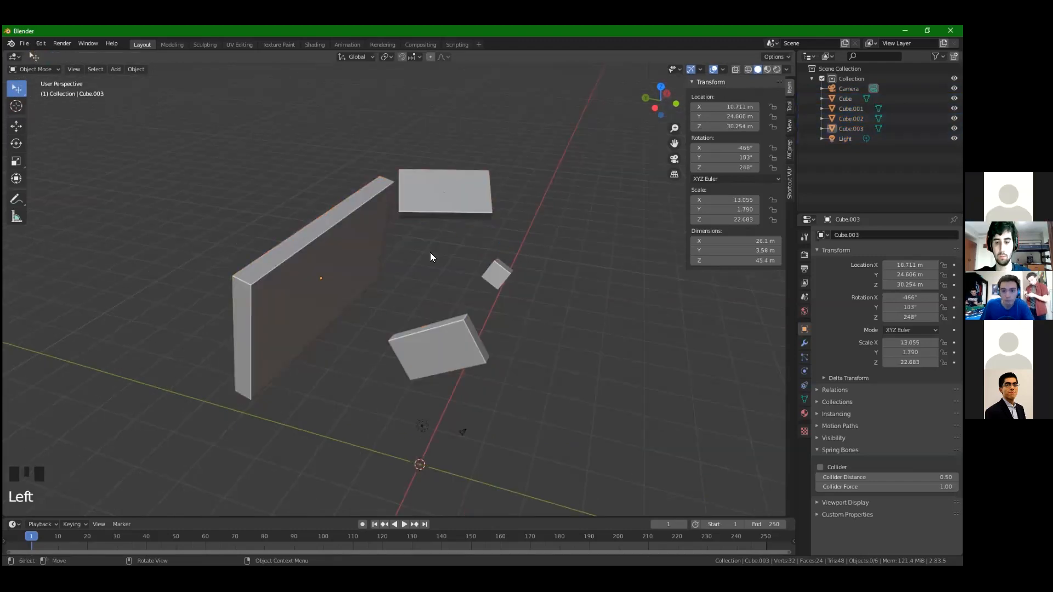
middle_drag(431, 254, 440, 251)
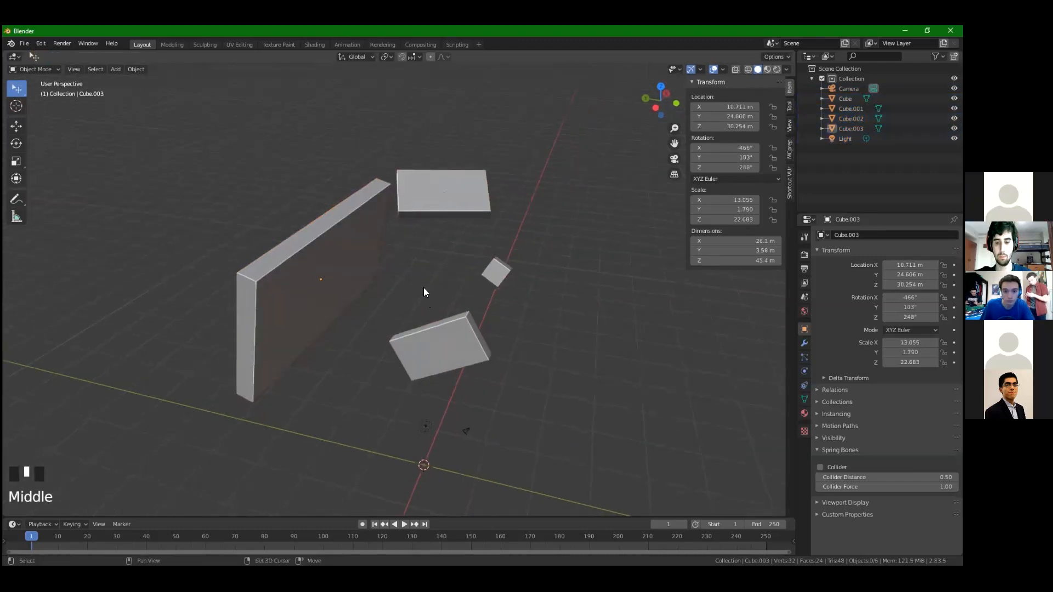
shift+middle_drag(424, 288, 433, 266)
key(a)
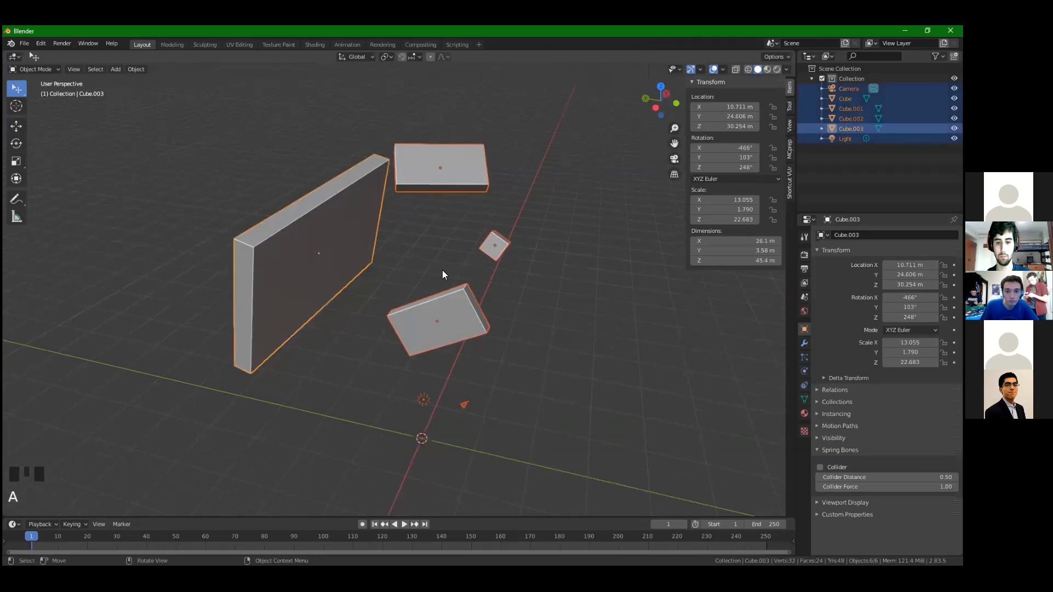
key(alt+a)
middle_drag(435, 207, 426, 231)
key(a)
key(alt+a)
key(a)
key(a)
key(a)
key(a)
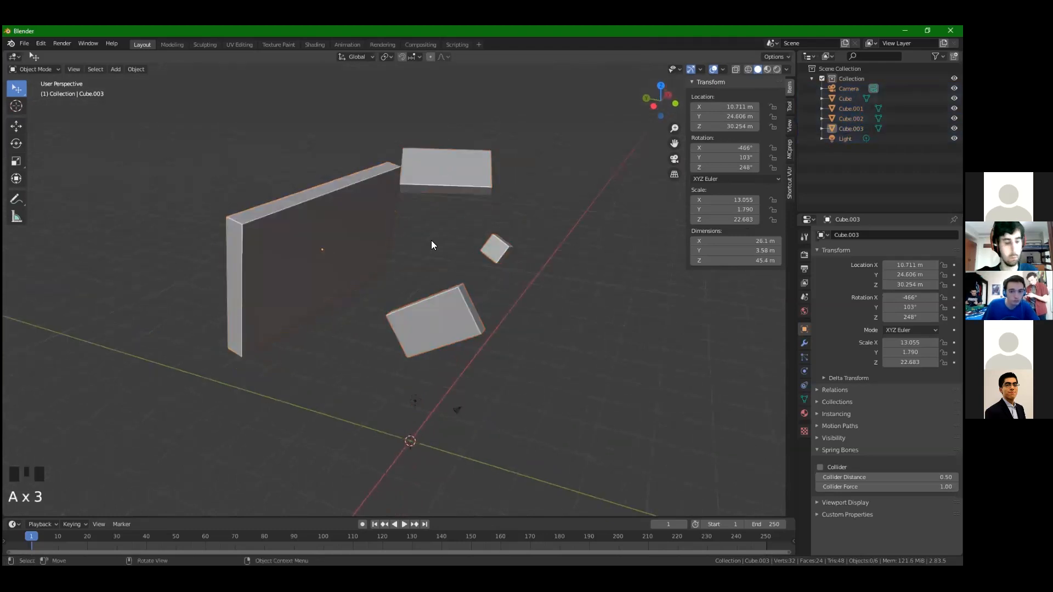
key(alt+a)
Select the block Cube.002 and copy its Y location value, 4.94467 m, into its Z location
mouse_move(430, 241)
middle_down()
mouse_move(431, 253)
mouse_move(439, 231)
middle_up()
click(446, 168)
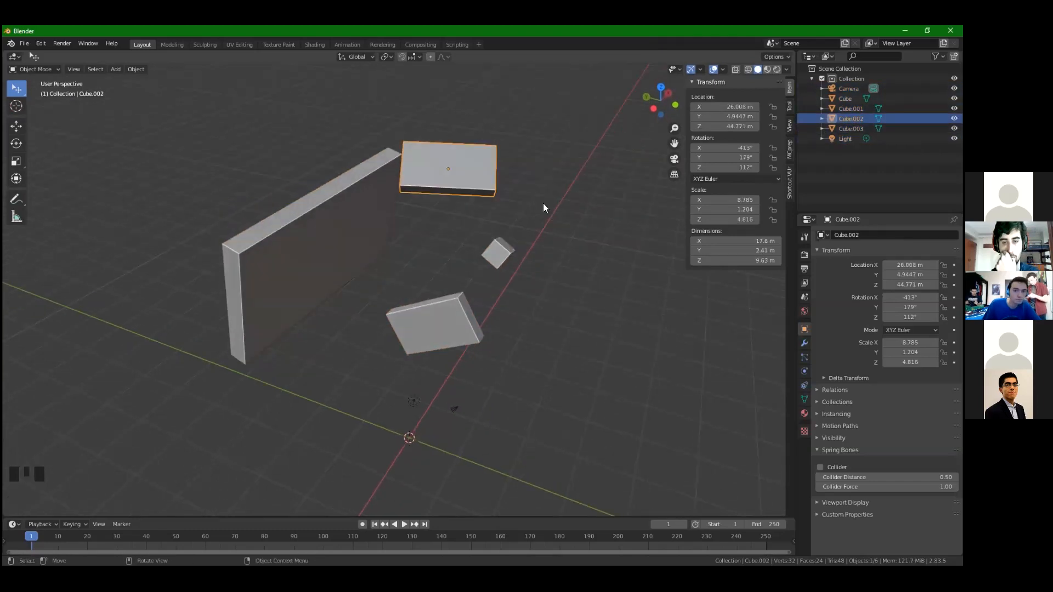
click(723, 117)
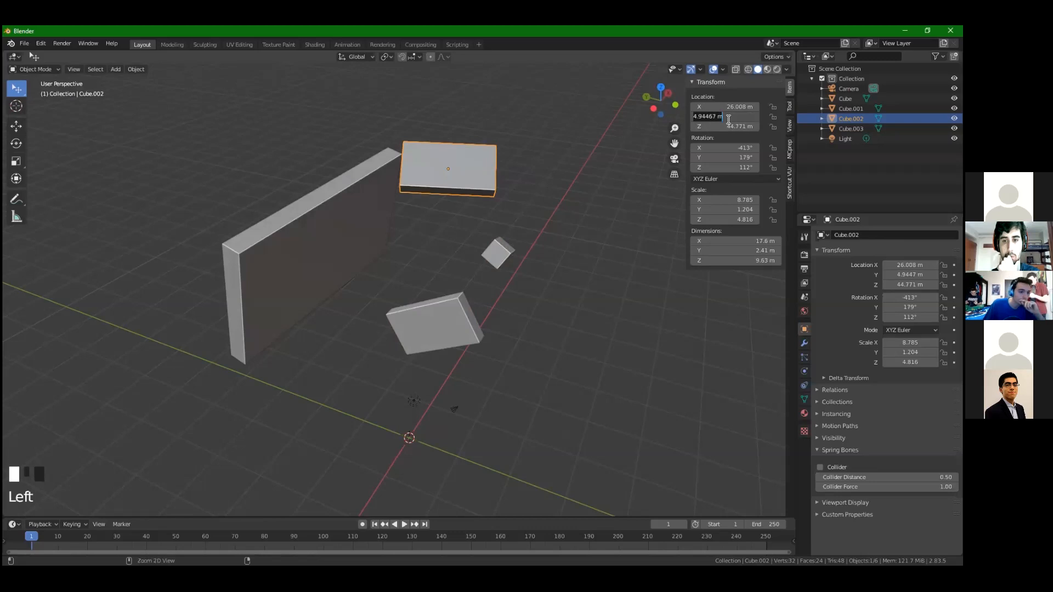
key(Return)
click(724, 125)
drag(724, 124, 590, 165)
text(4.94467 m)
key(Return)
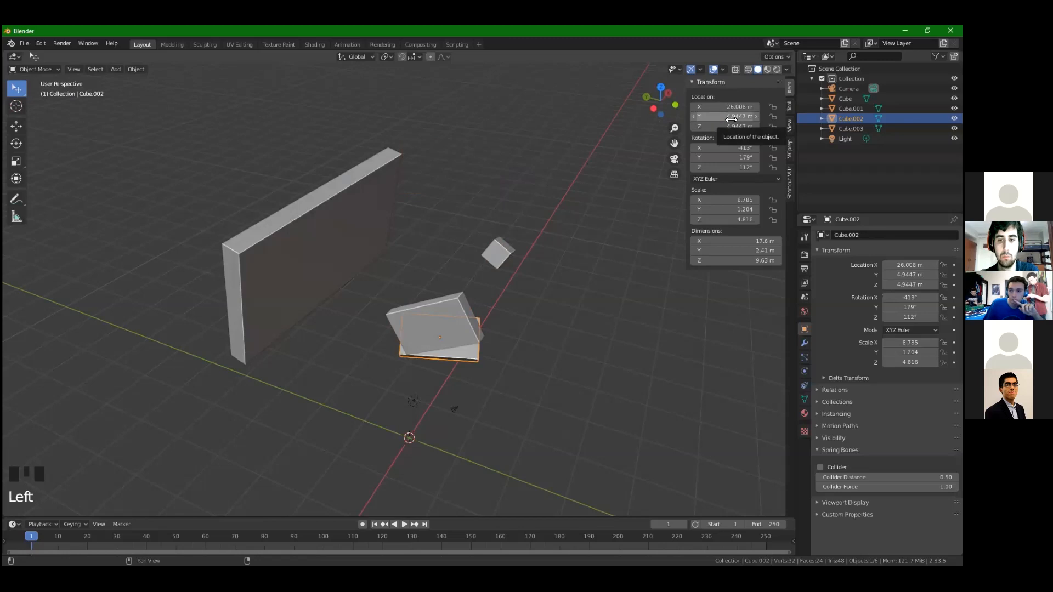
mouse_move(524, 235)
middle_down()
mouse_move(533, 233)
mouse_move(515, 243)
middle_up()
middle_drag(515, 242, 507, 241)
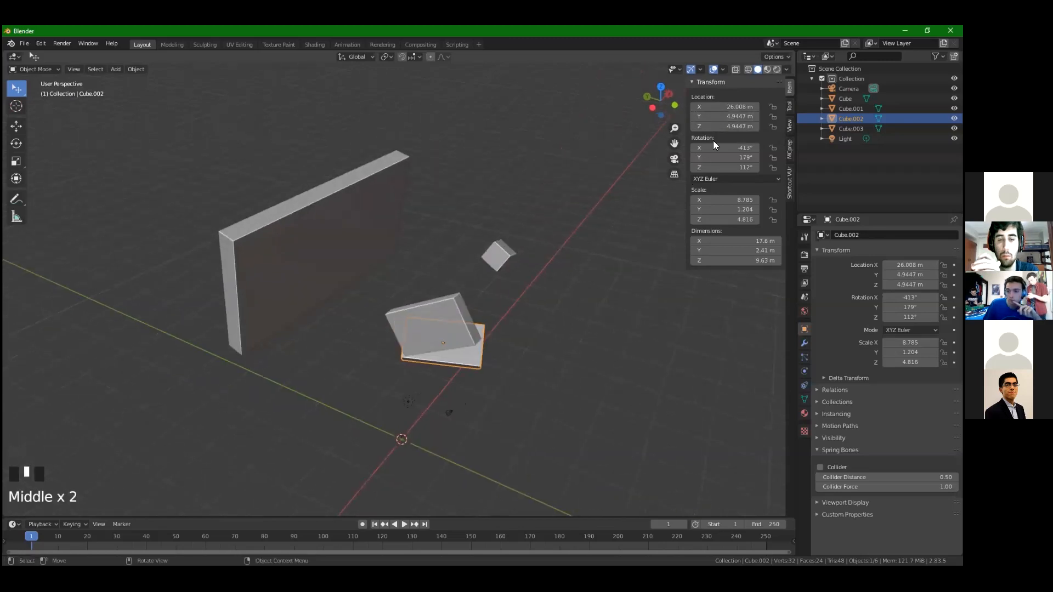
Copy the block's X location value, 26.008 m, into its Y and Z locations
click(719, 105)
click(610, 132)
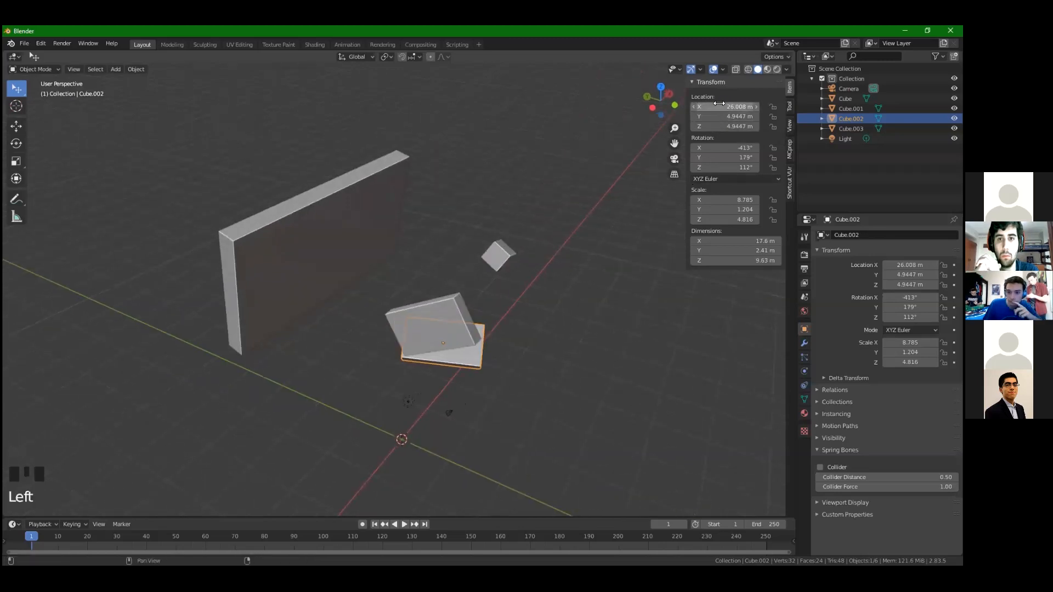
key(ctrl+c)
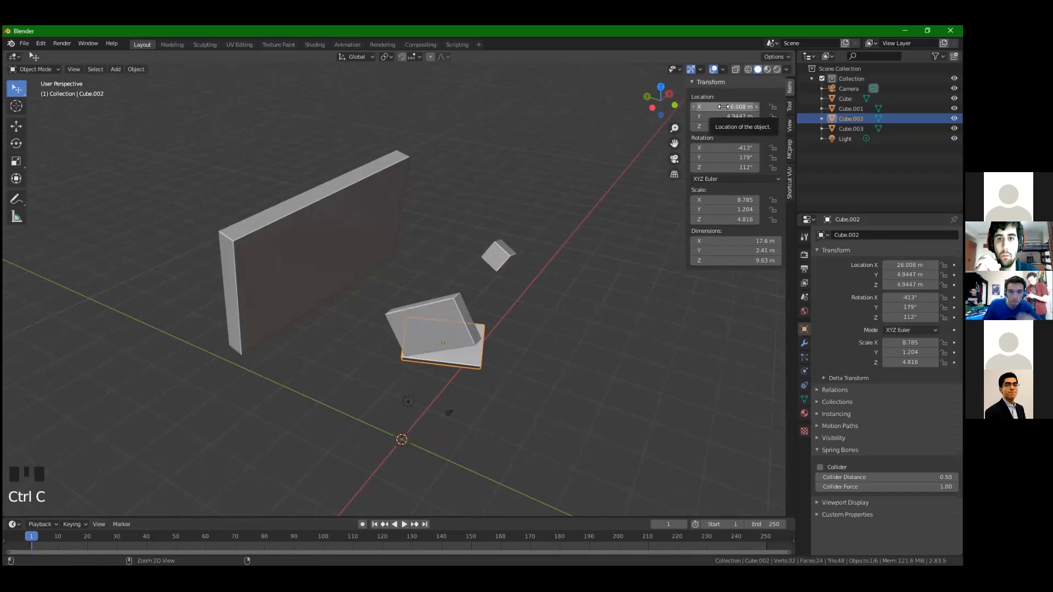
key(ctrl+v)
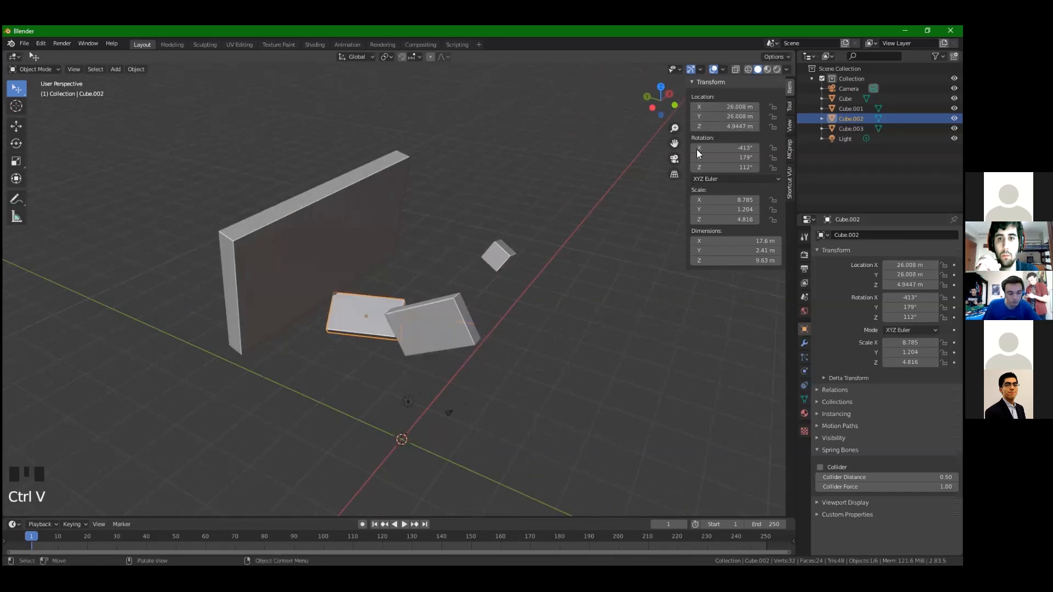
key(ctrl+v)
mouse_move(553, 183)
middle_down()
mouse_move(544, 207)
mouse_move(545, 173)
middle_up()
Halve the block's X location by appending /2 to its value
click(725, 109)
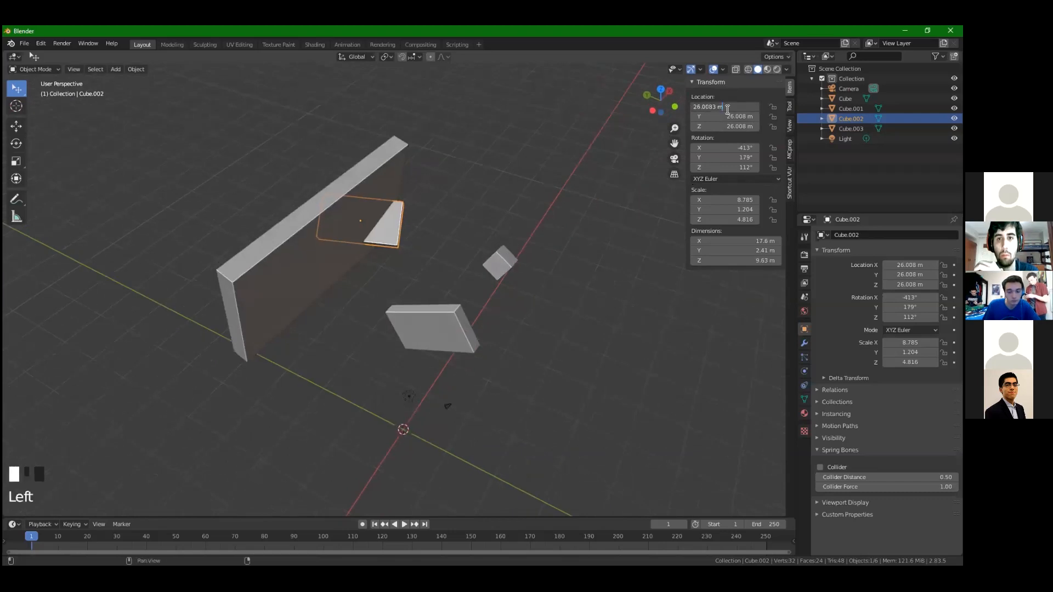
text(/2)
key(Return)
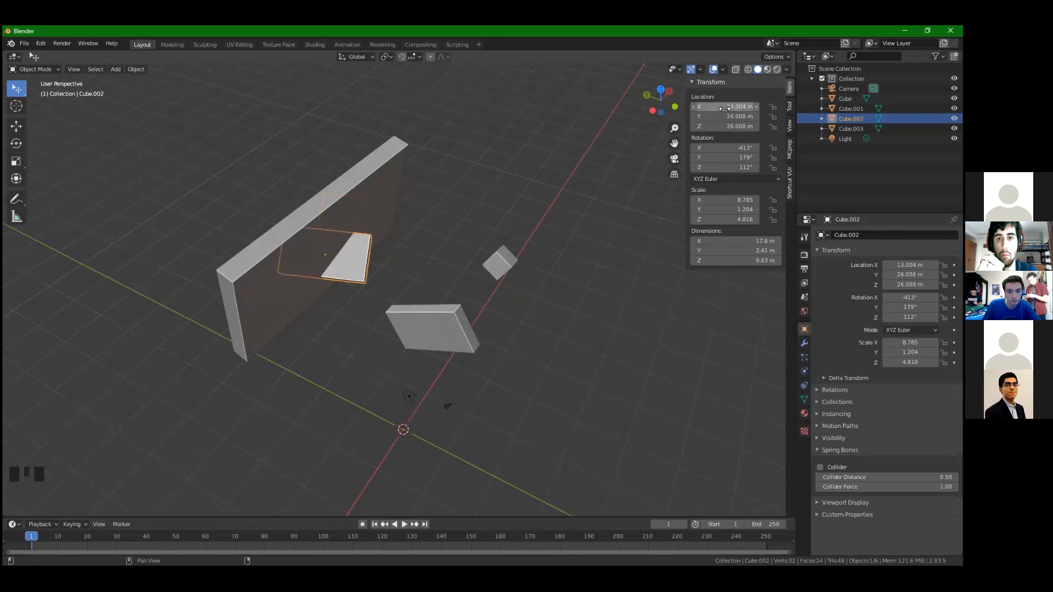
drag(725, 108, 728, 109)
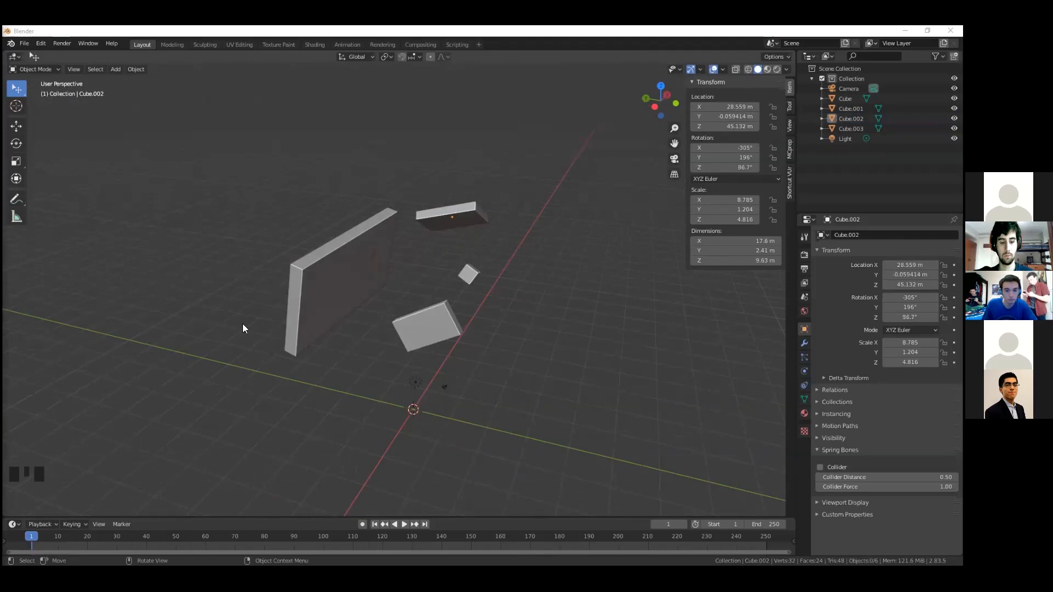
Select every object in the scene, including the camera and the light, and delete them all
middle_drag(419, 285, 449, 216)
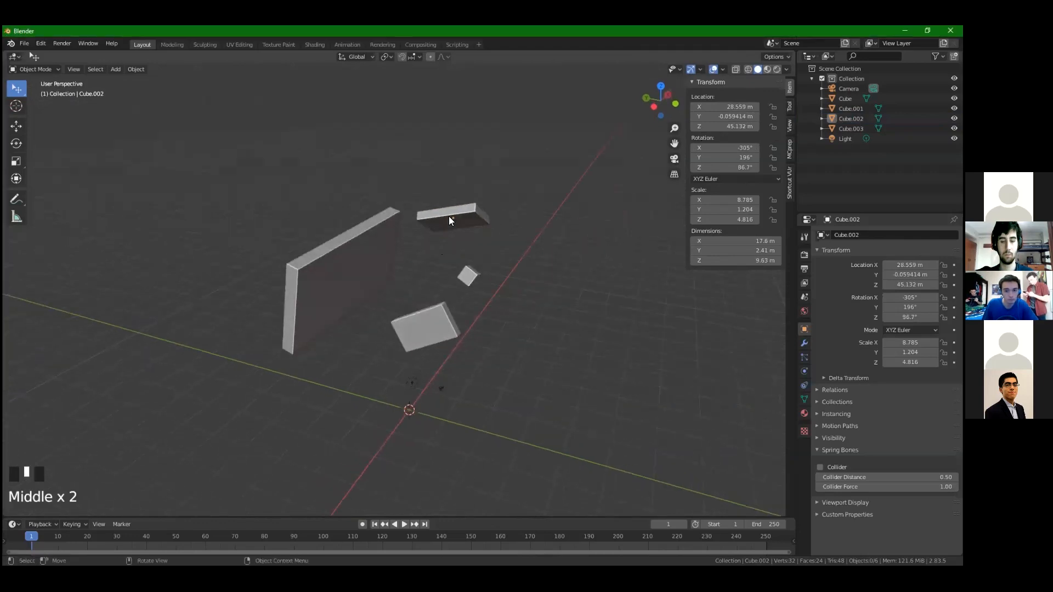
click(449, 216)
click(328, 183)
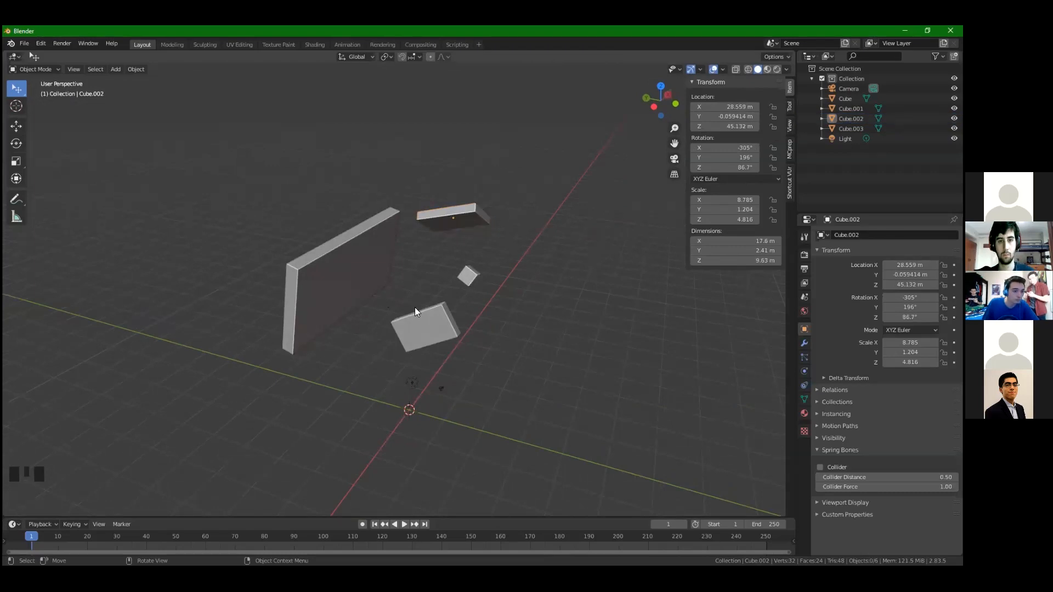
key(a)
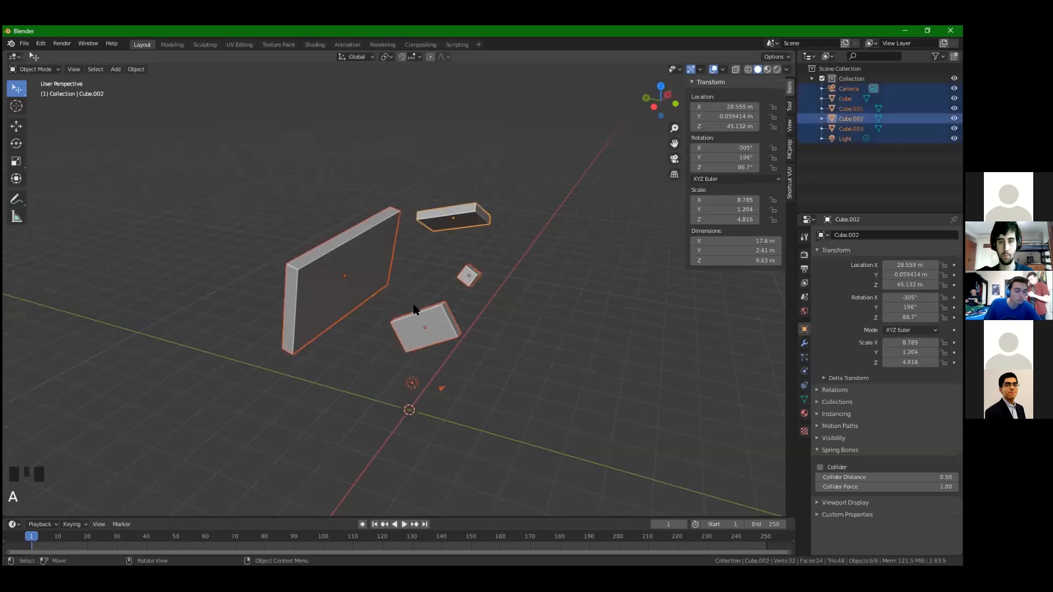
key(Delete)
shift+middle_drag(446, 263, 514, 351)
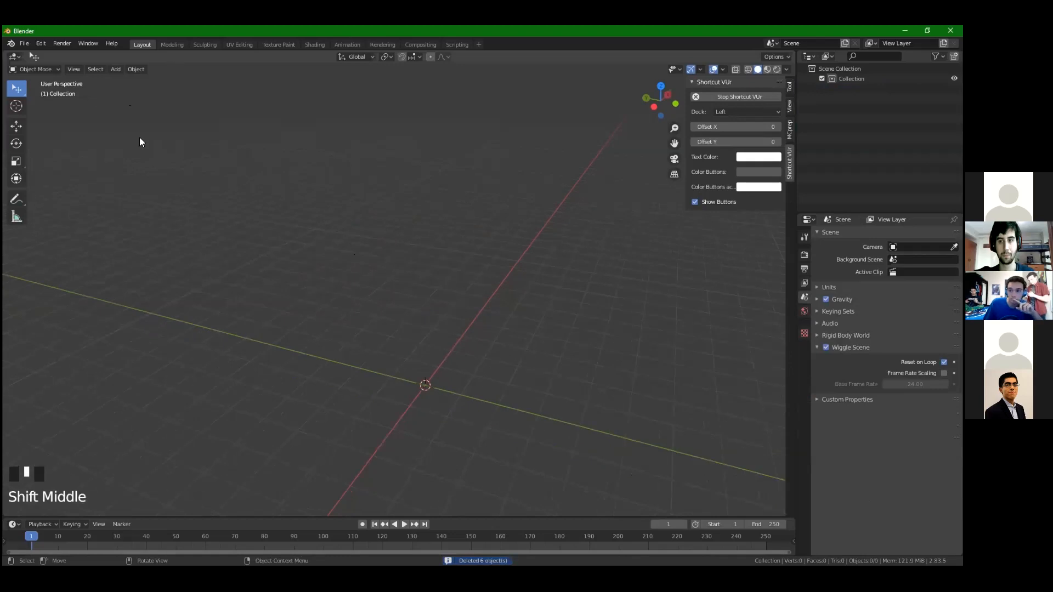
Add a mesh cube at the origin of the empty scene and frame it in the view
click(116, 69)
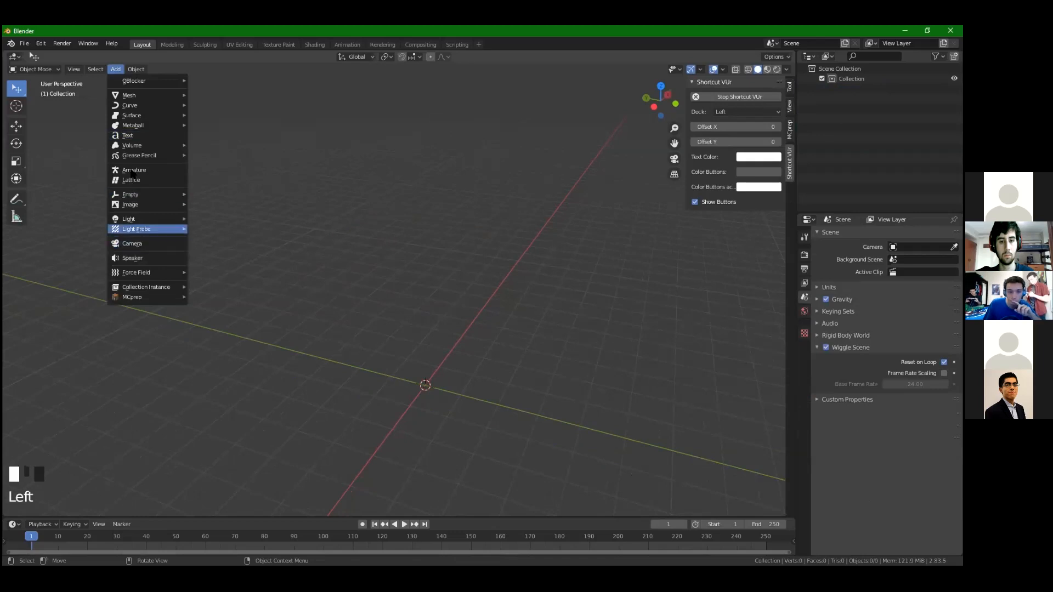
mouse_move(146, 103)
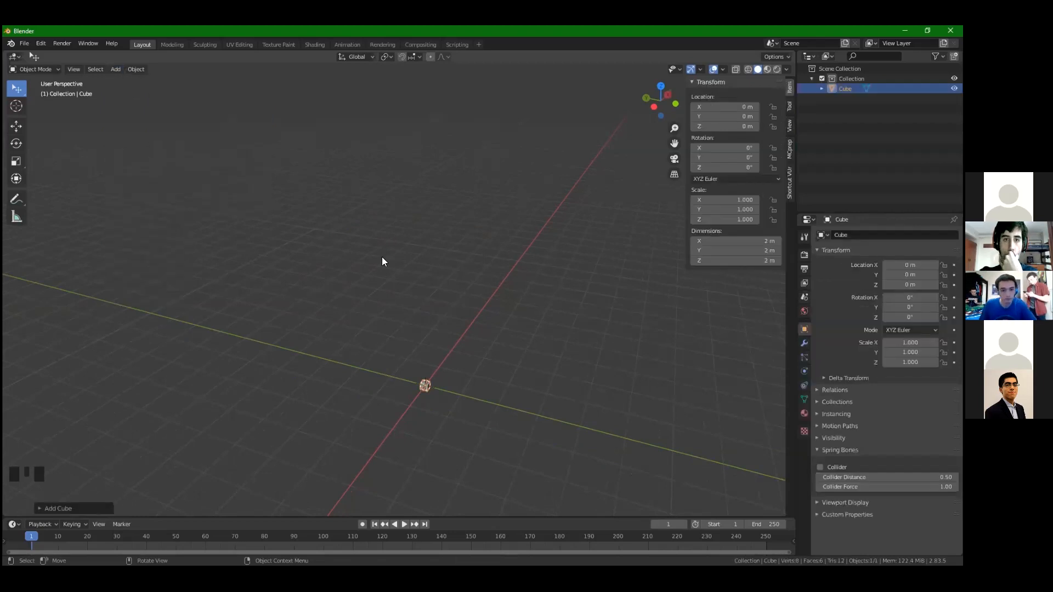
key(KP_Decimal)
scroll(444, 261, down, 7)
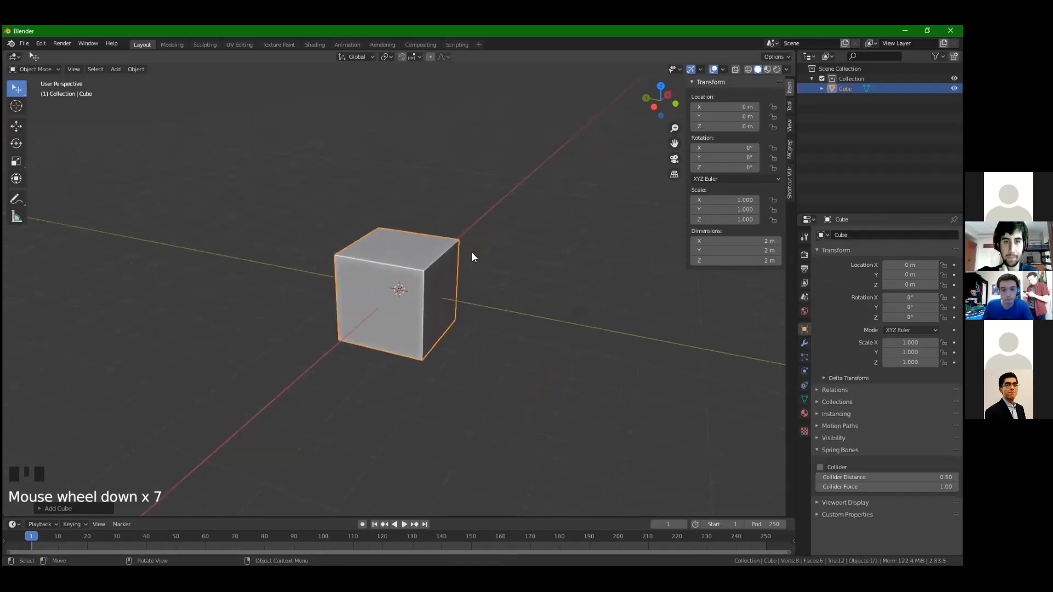
middle_drag(487, 249, 507, 244)
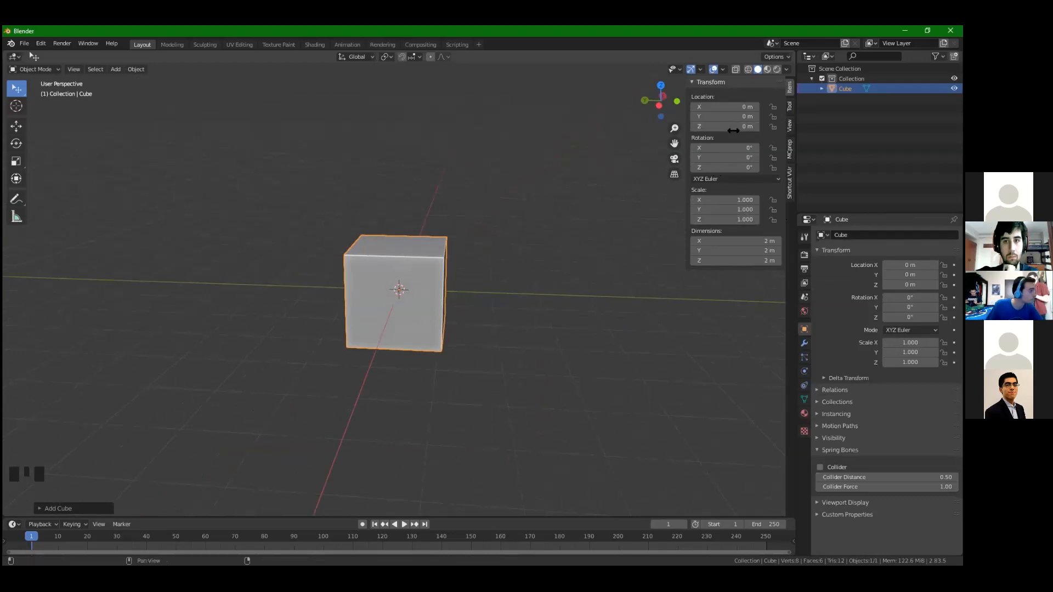
middle_drag(441, 255, 431, 287)
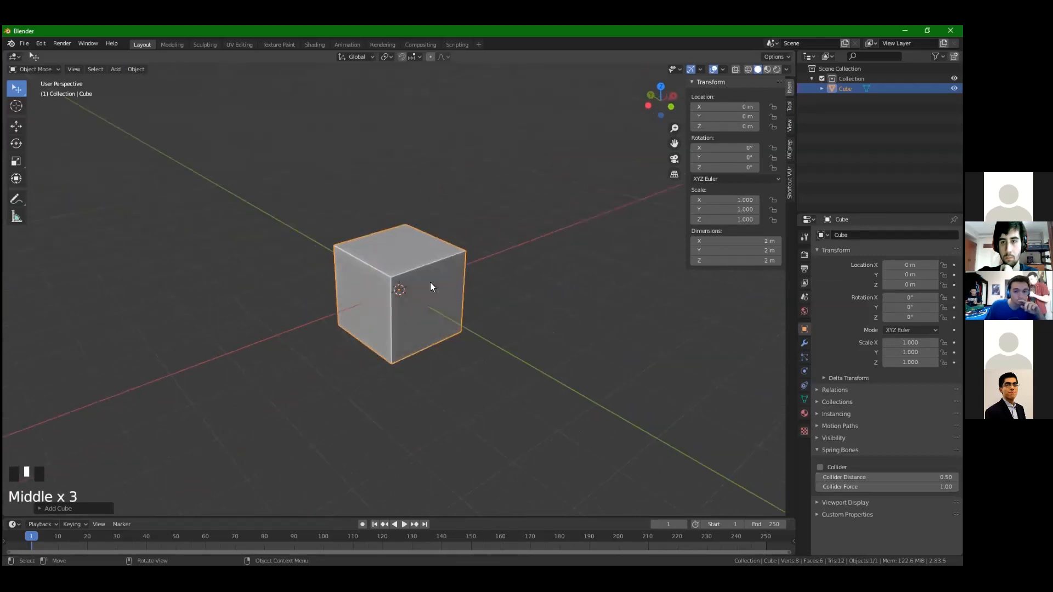
Switch the cube between Object Mode and Edit Mode twice, finishing in Object Mode
click(46, 70)
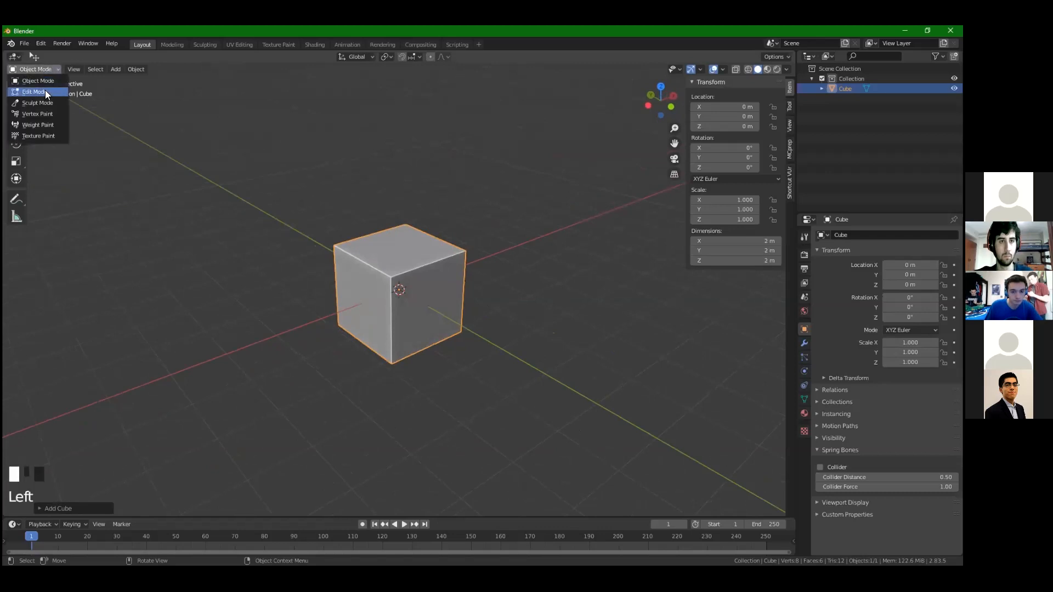
click(44, 92)
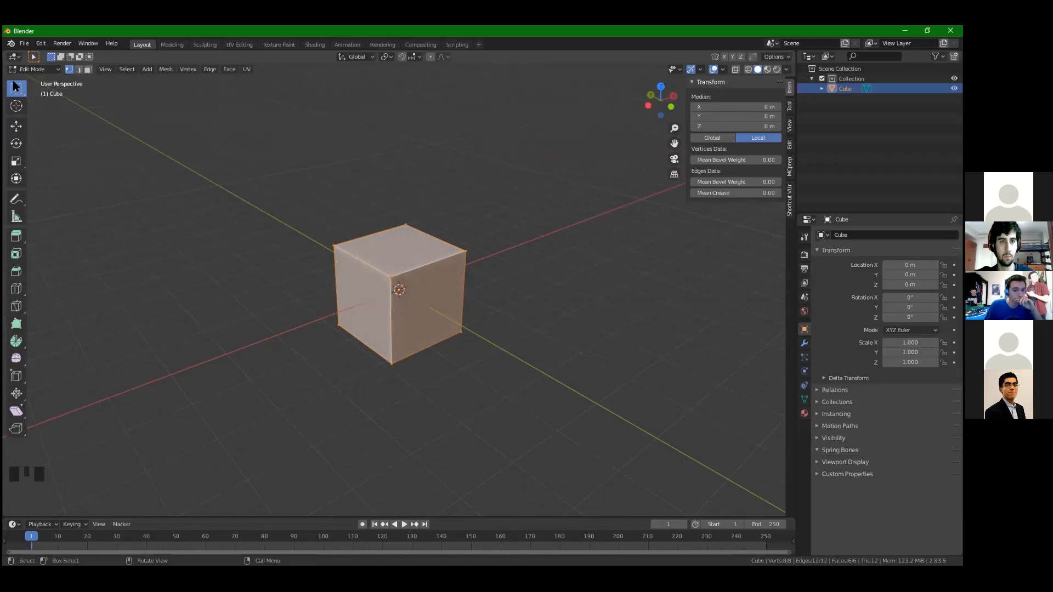
key(Tab)
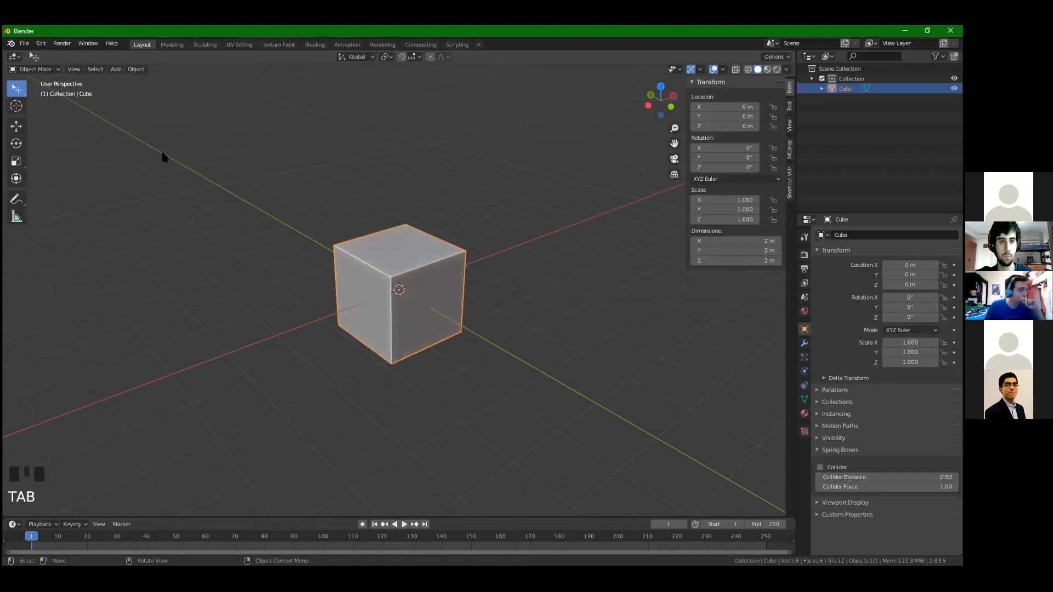
key(Tab)
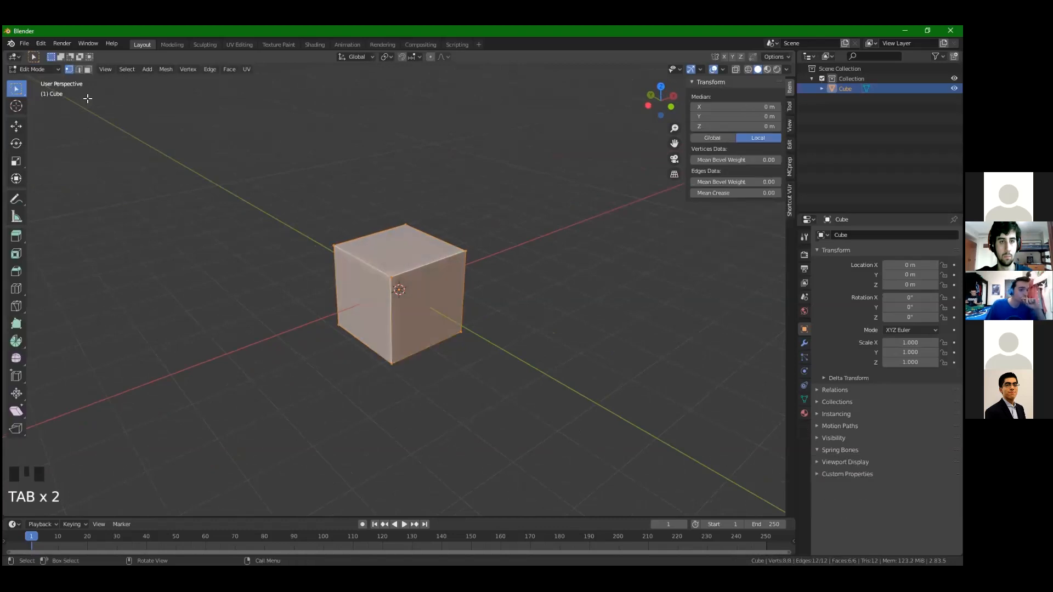
click(48, 71)
click(43, 78)
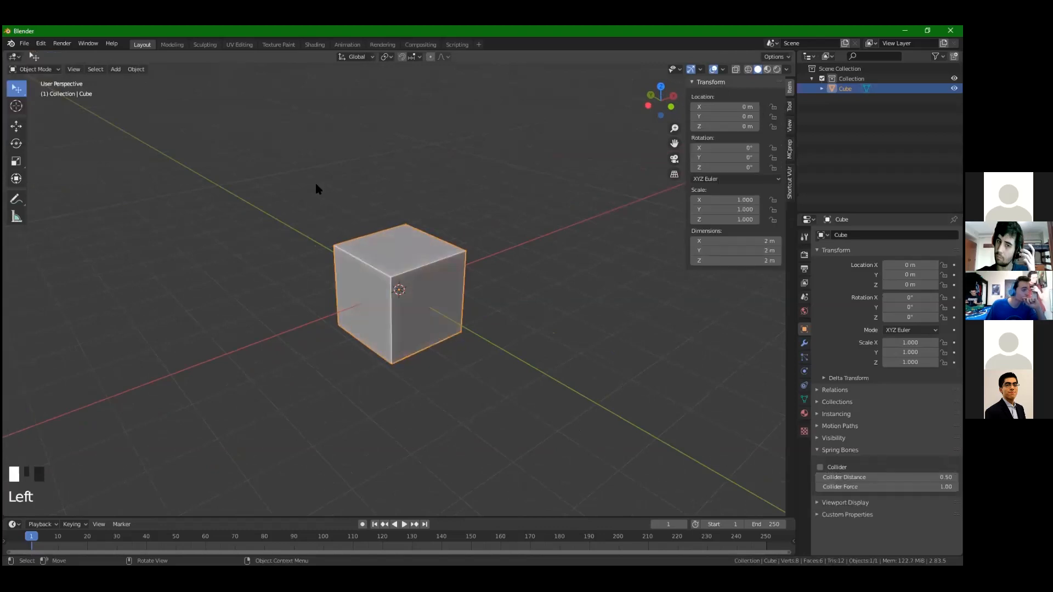
Toggle the cube's interaction mode and finish in Edit Mode, framed closely
key(Tab)
key(Tab)
scroll(331, 265, down, 1)
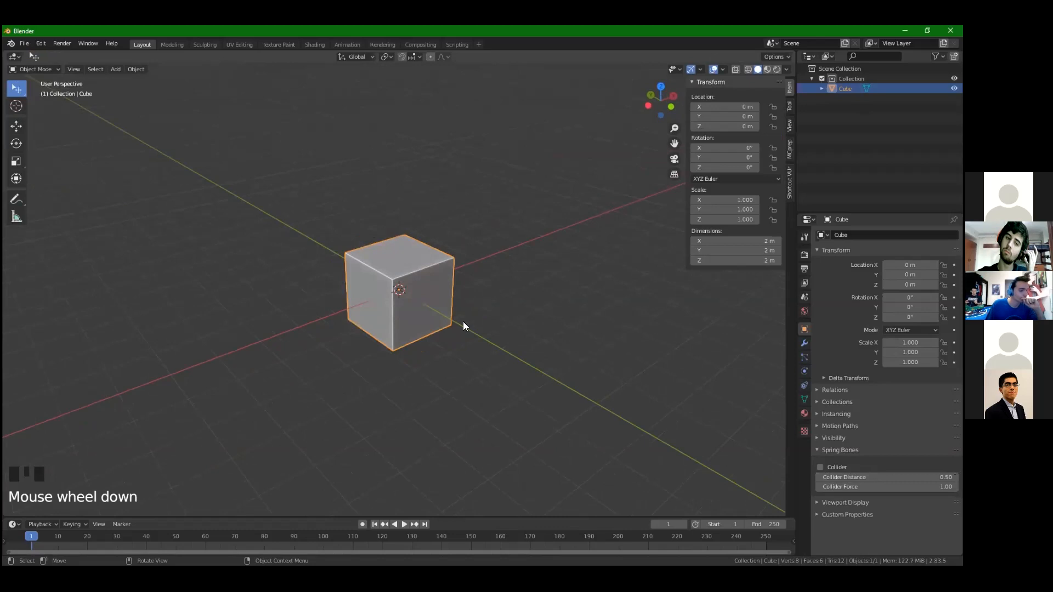
key(Tab)
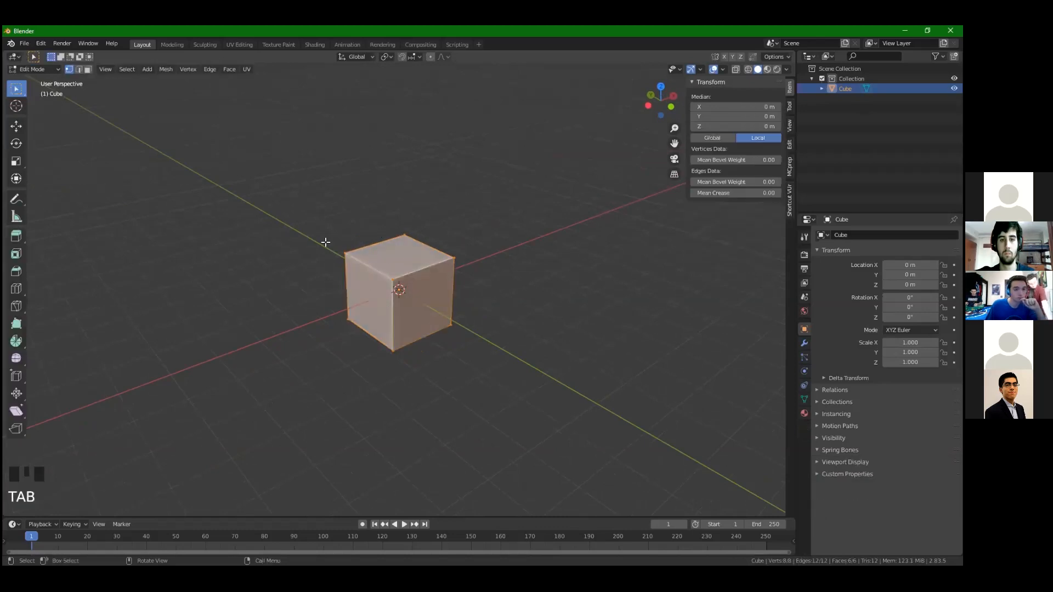
middle_drag(420, 254, 438, 248)
scroll(438, 248, up, 3)
Use vertex selection to pick different corners of the cube one after another, from several viewing angles
click(439, 249)
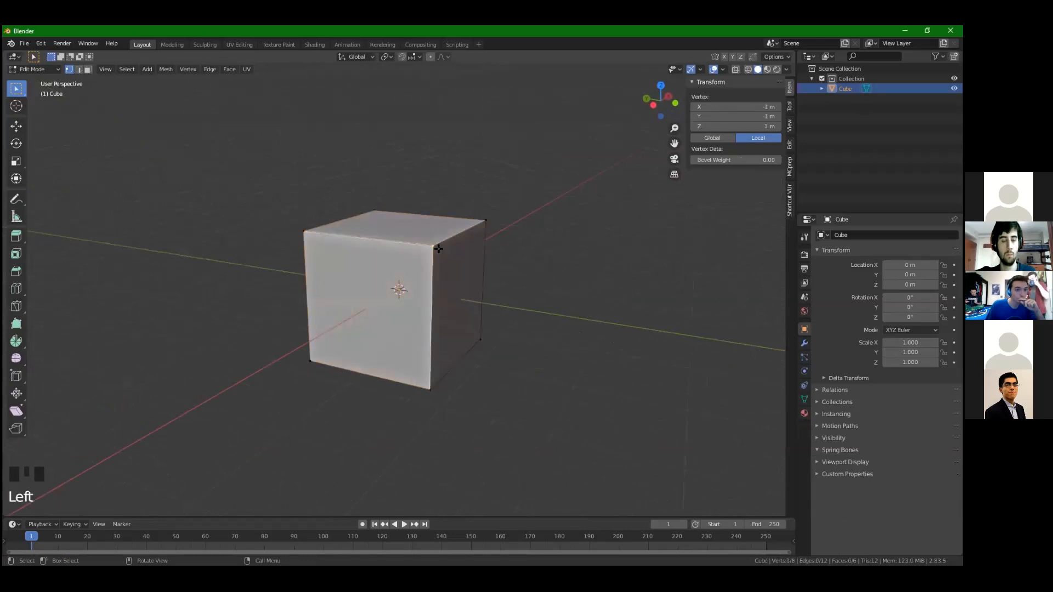
click(389, 212)
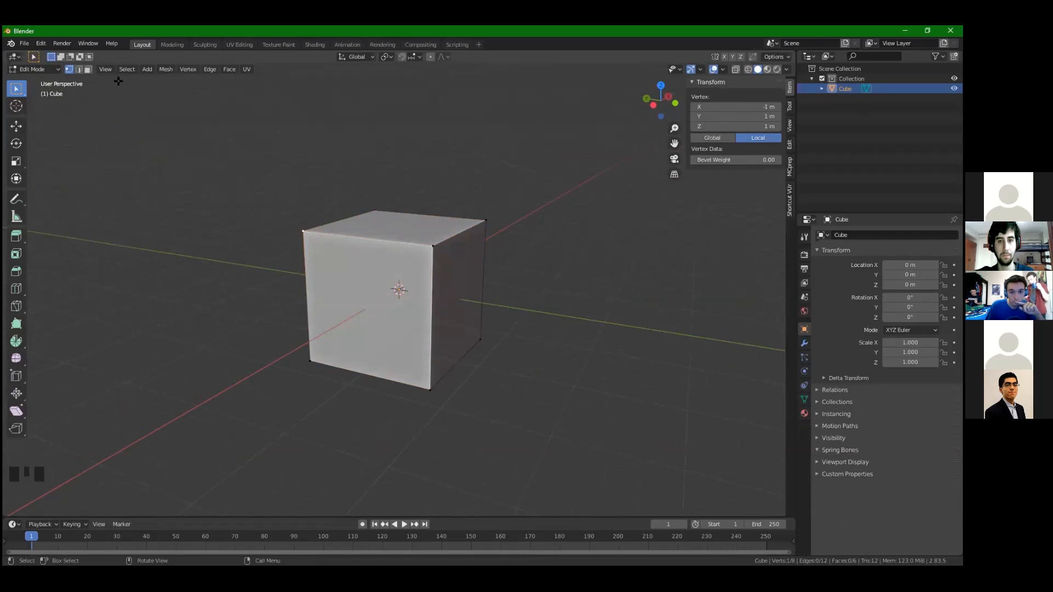
click(68, 69)
click(306, 231)
click(376, 208)
middle_drag(429, 259, 442, 290)
click(454, 277)
click(480, 231)
middle_drag(493, 312, 455, 277)
click(493, 358)
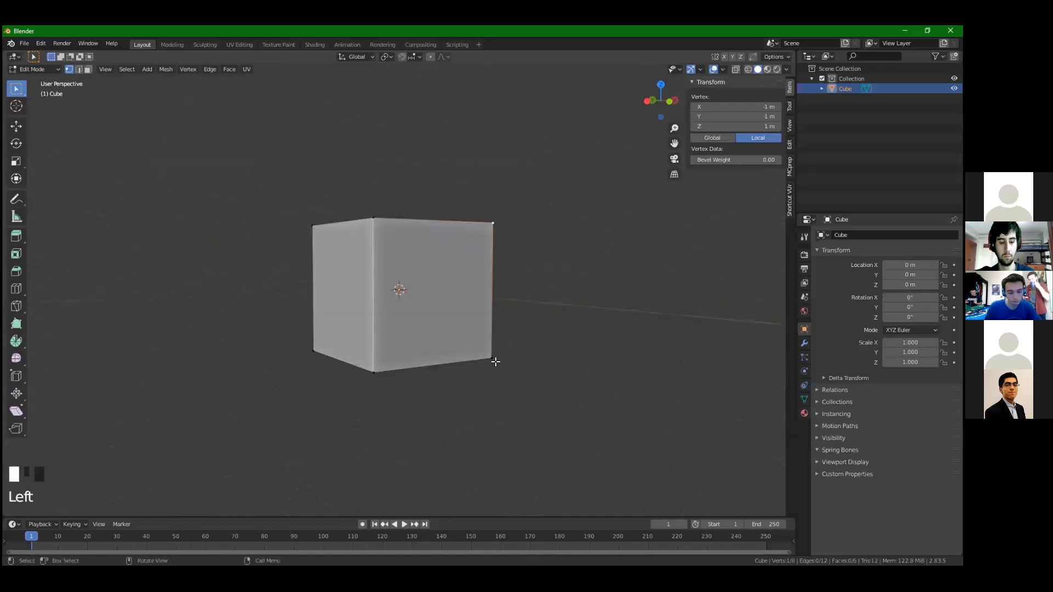
click(374, 372)
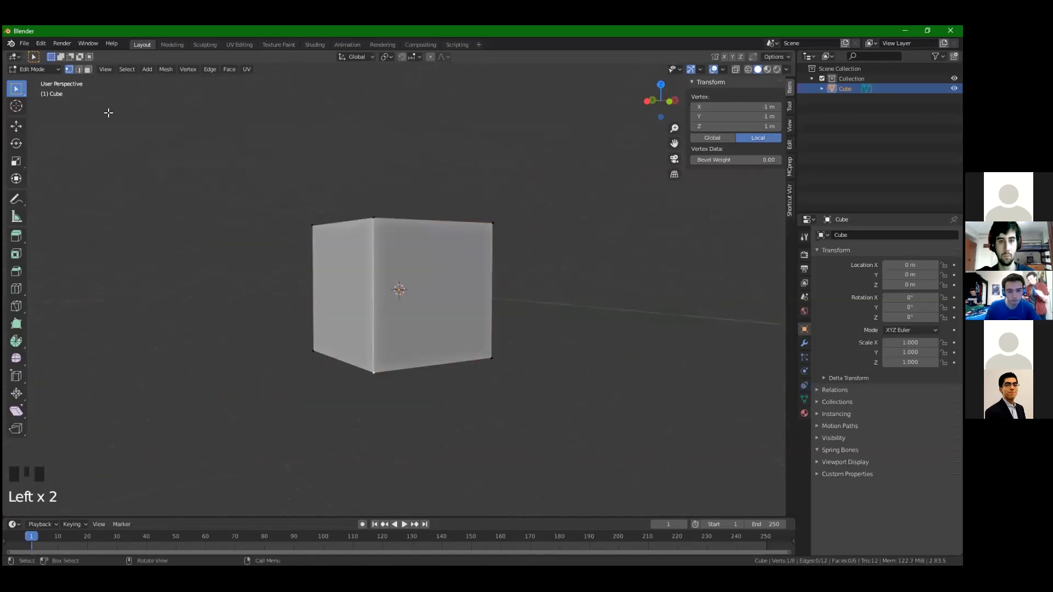
Switch to edge selection and select several of the cube's edges individually
click(79, 69)
middle_drag(347, 246, 347, 245)
click(348, 241)
click(380, 244)
click(393, 244)
click(390, 244)
click(403, 243)
click(408, 268)
click(477, 267)
click(422, 213)
click(376, 213)
Switch to face selection and select different cube faces individually, including the underside, finishing with the +X face
click(88, 69)
middle_drag(359, 194, 407, 237)
click(407, 236)
click(357, 285)
click(443, 297)
click(413, 232)
middle_drag(443, 404, 406, 345)
click(405, 344)
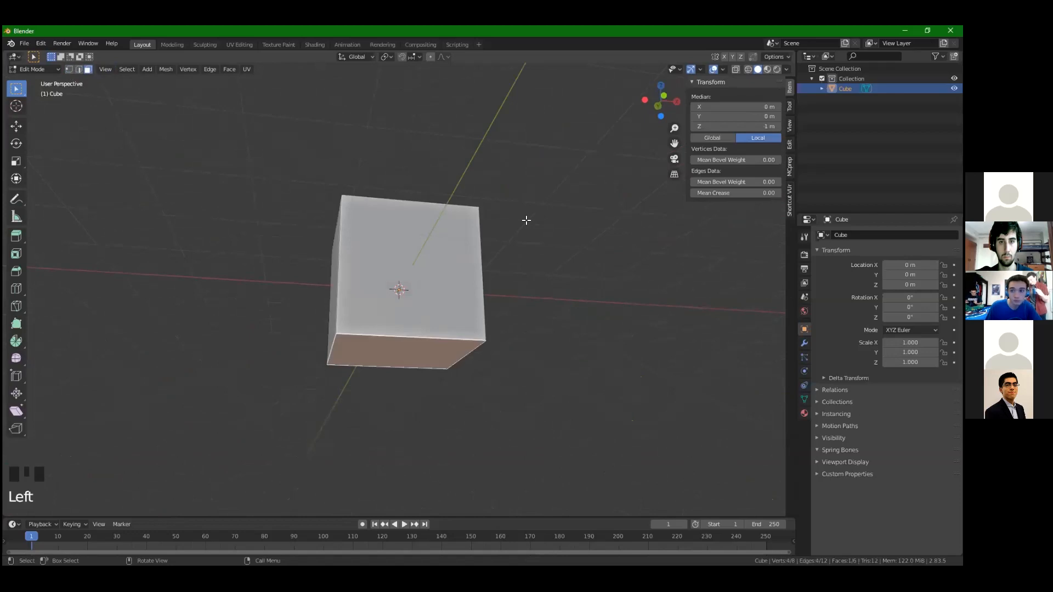
click(785, 71)
middle_drag(540, 257, 472, 339)
click(473, 340)
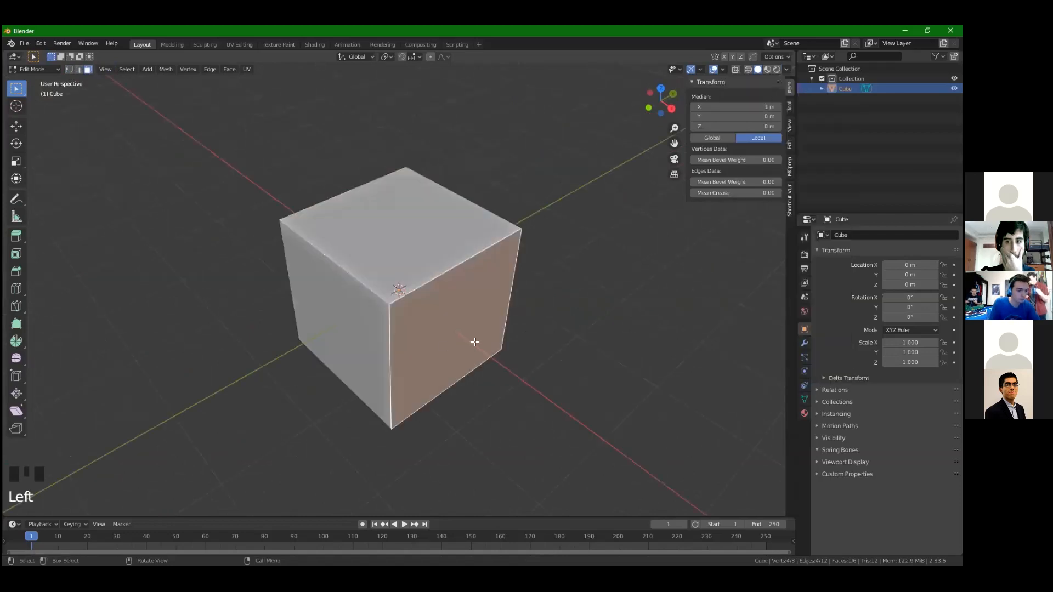
Select two upper corners in vertex selection mode, and an upper edge of the cube in edge selection mode
middle_drag(324, 258, 283, 225)
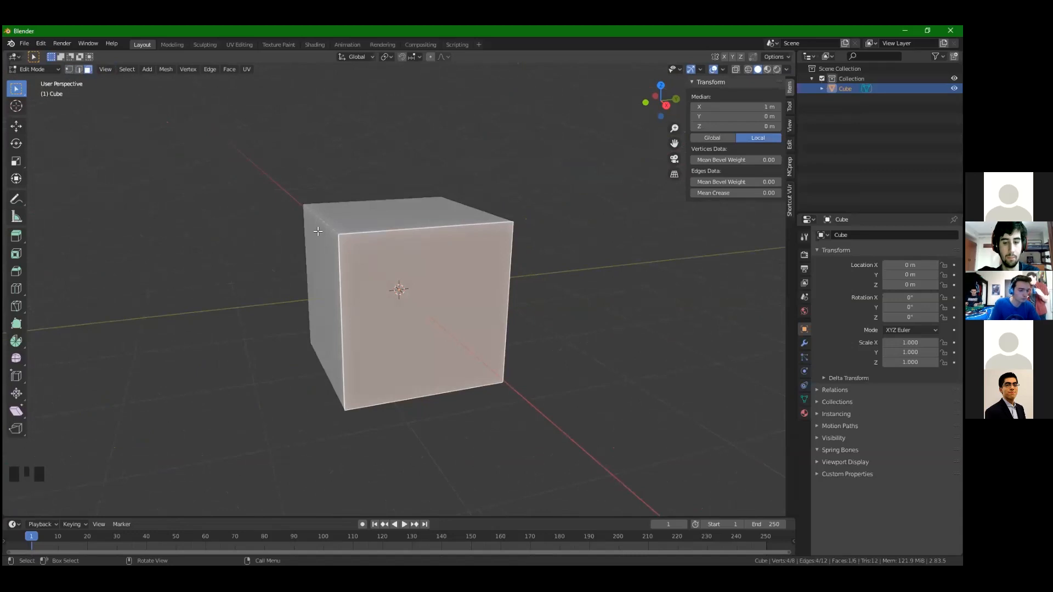
key(1)
click(341, 235)
click(308, 208)
key(2)
click(360, 239)
middle_drag(360, 239, 194, 170)
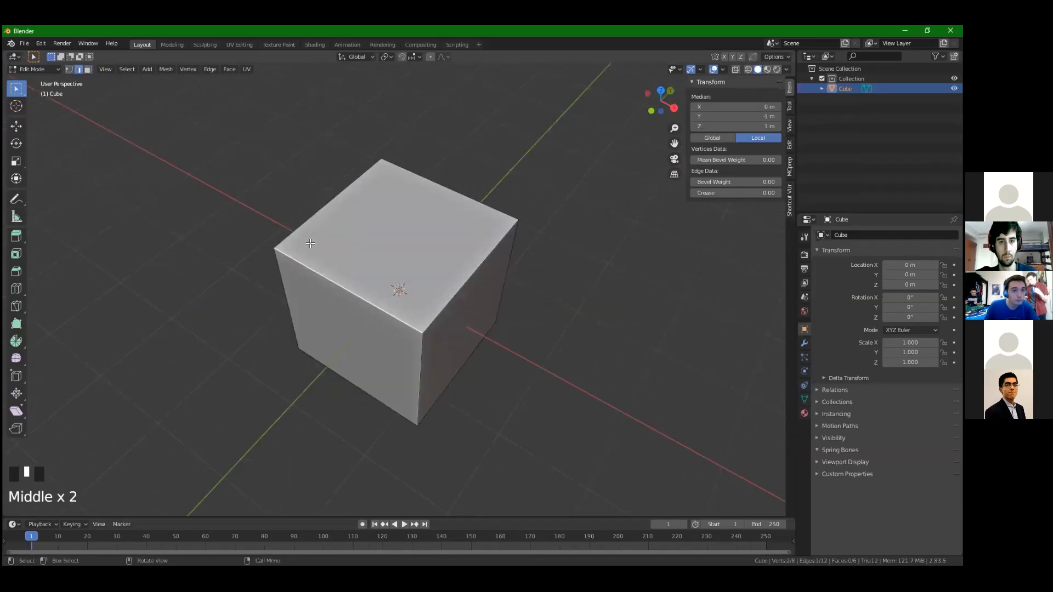
Return to face selection and select various cube faces, finishing with the +X face
middle_drag(350, 308, 397, 289)
key(3)
click(388, 341)
click(406, 252)
click(400, 349)
click(466, 318)
middle_drag(514, 376, 492, 400)
click(492, 399)
Move the selected +X face freely away from its original position
middle_drag(484, 336, 418, 291)
scroll(446, 278, down, 2)
scroll(408, 258, up, 2)
scroll(467, 261, down, 1)
scroll(467, 260, up, 1)
scroll(420, 280, down, 1)
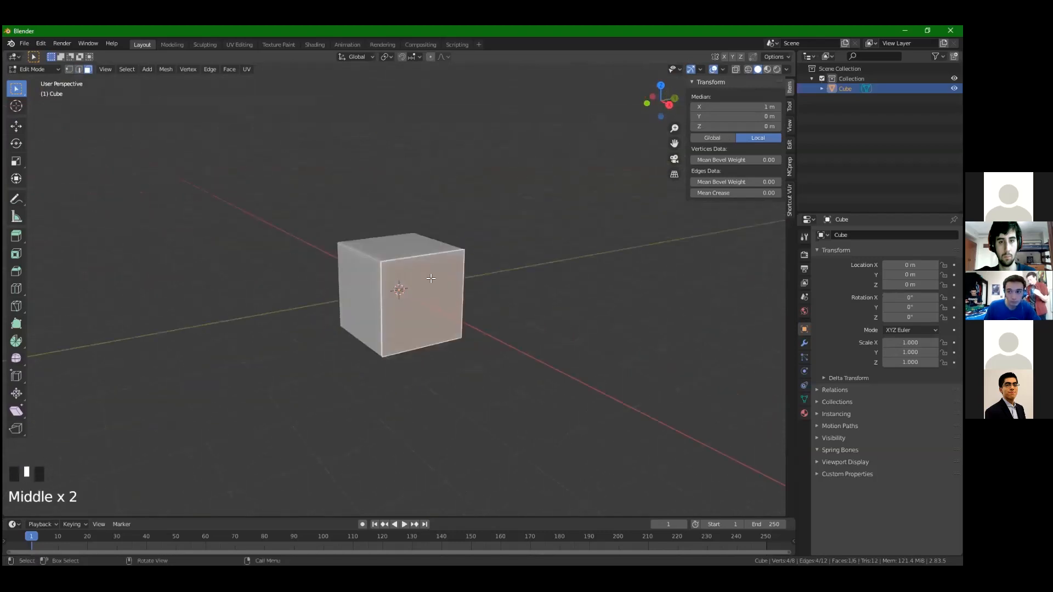
scroll(418, 295, down, 2)
key(g)
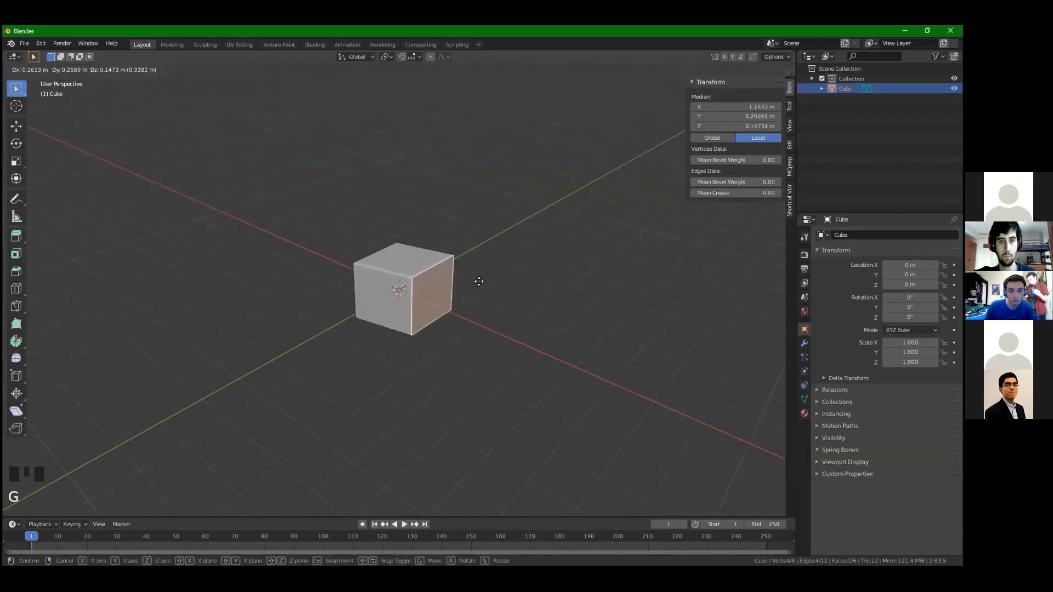
click(486, 252)
Rotate the moved face freely with trackball rotation and scale it up
key(r)
key(r)
click(460, 262)
key(s)
click(476, 140)
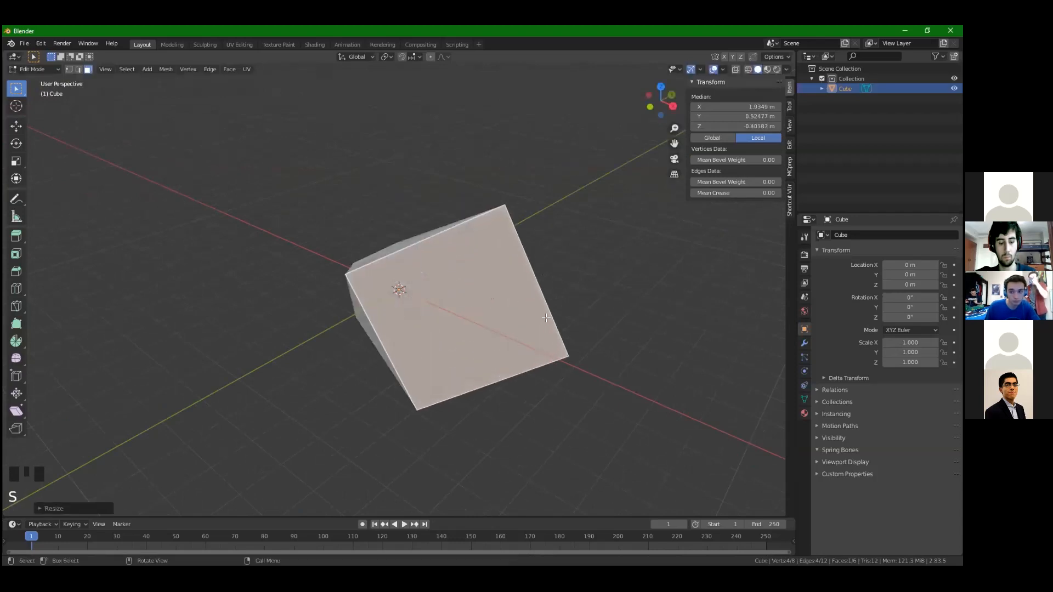
Reposition the enlarged face, stretching it along the global X axis to a median X of about 7.4 m
middle_drag(545, 320, 519, 283)
key(g)
click(529, 280)
key(g)
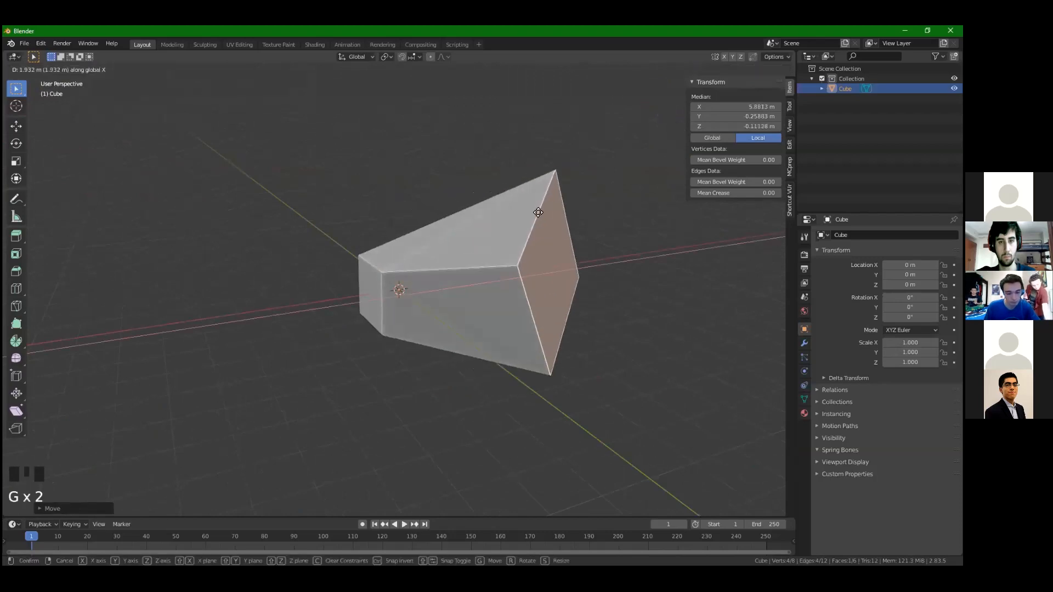
click(542, 384)
Move the end face freely to a median of about X 5.36 m, Y -1.47 m, Z 1.24 m
middle_drag(543, 383, 545, 294)
key(s)
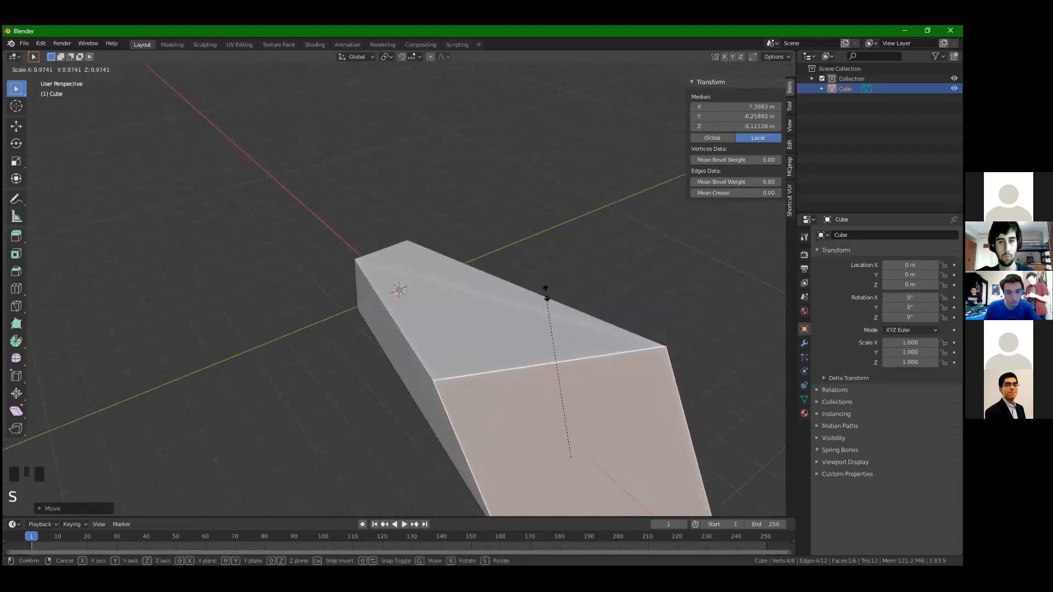
key(g)
click(442, 267)
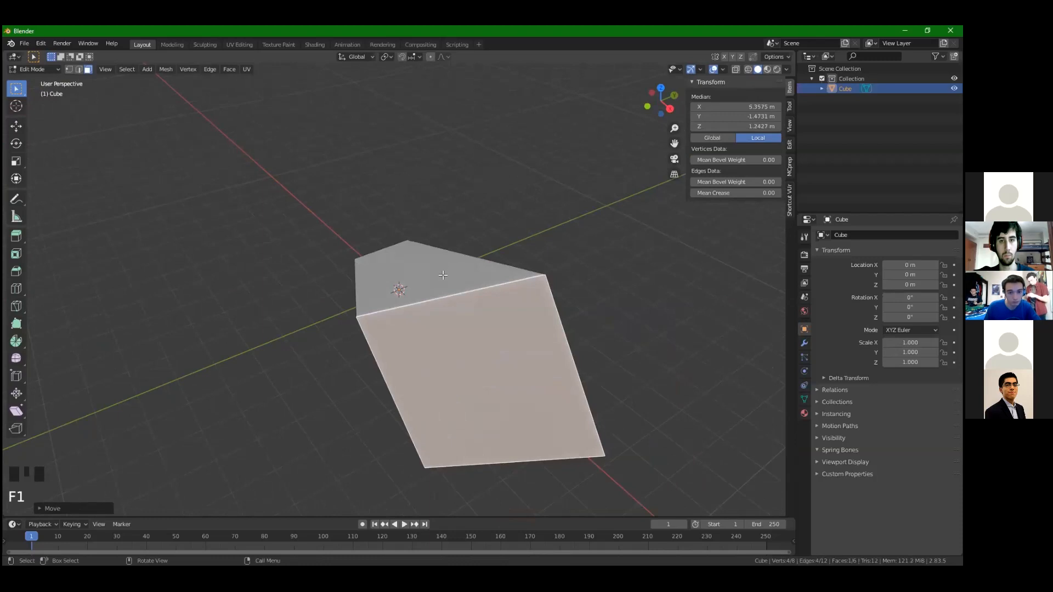
Switch to vertex selection and move several individual corners freely to distort the mesh
key(1)
click(558, 279)
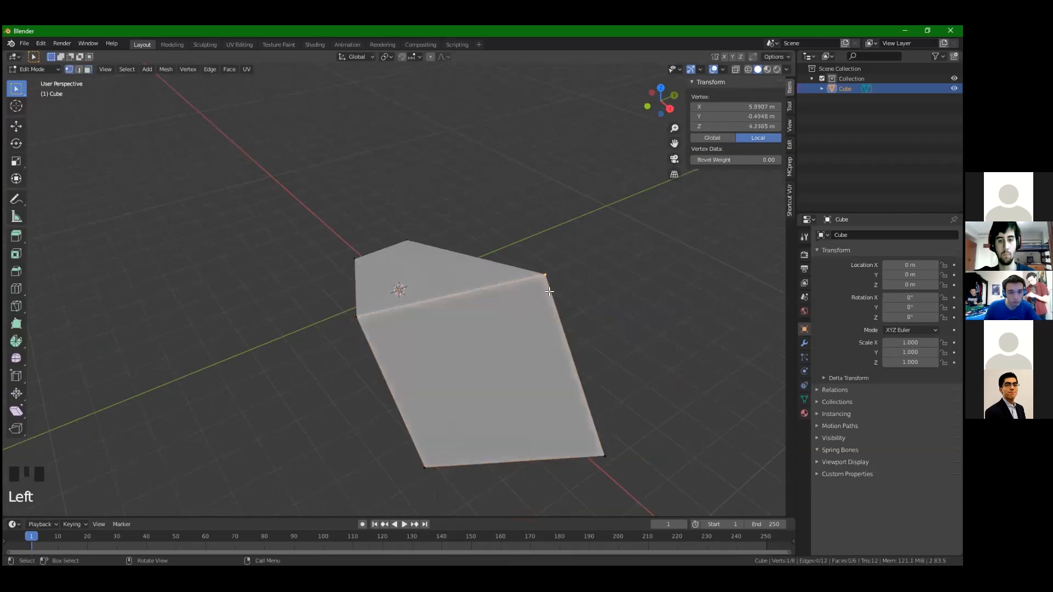
key(g)
click(475, 184)
middle_drag(475, 184, 424, 255)
key(g)
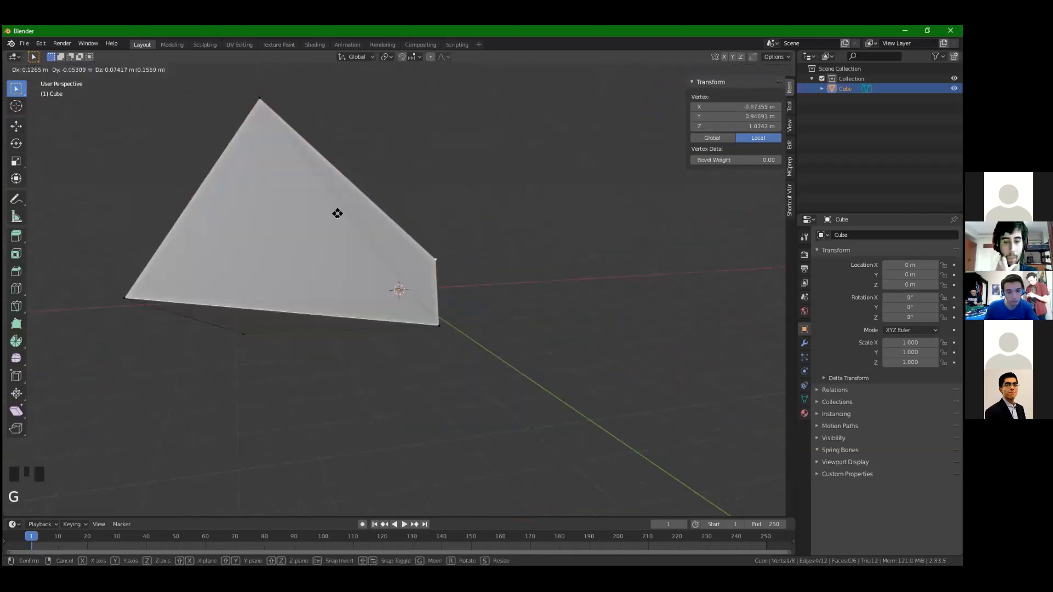
click(202, 199)
middle_drag(202, 199, 106, 332)
click(270, 173)
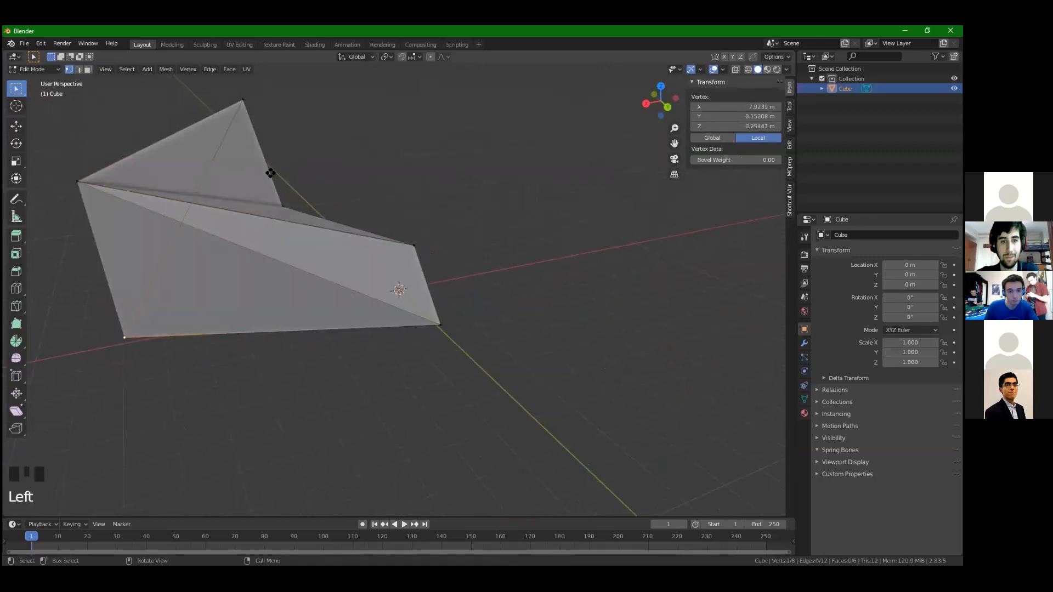
key(g)
click(458, 348)
middle_drag(459, 348, 522, 298)
Undo the individual vertex moves and the last free move of the end face
key(ctrl+z)
key(ctrl+z)
key(ctrl+z)
key(ctrl+z)
key(ctrl+z)
key(ctrl+z)
key(ctrl+z)
key(ctrl+z)
key(ctrl+z)
key(ctrl+z)
key(ctrl+z)
key(ctrl+z)
key(ctrl+z)
Return to face selection on the tapered block and clear the whole selection
middle_drag(418, 364, 595, 364)
scroll(521, 340, up, 3)
scroll(437, 294, up, 2)
key(3)
middle_drag(437, 295, 293, 236)
click(364, 282)
scroll(387, 270, down, 3)
key(1)
key(alt+a)
scroll(369, 305, up, 2)
middle_drag(358, 253, 316, 229)
scroll(406, 296, down, 3)
click(449, 272)
key(alt+a)
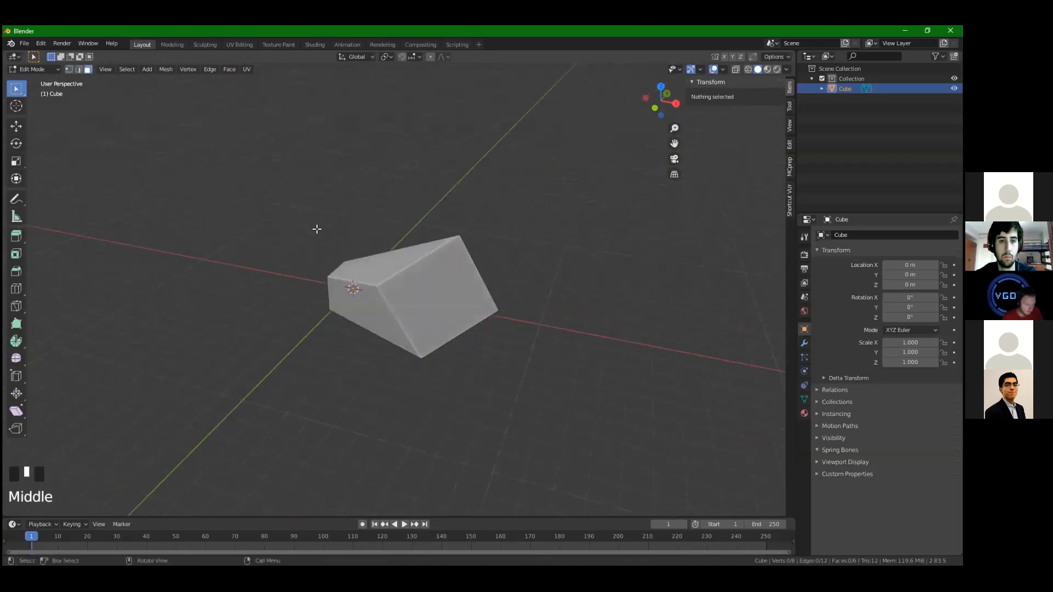
Add a cube inside the same mesh and move it to about X -3.75 m, Y 0.58 m, Z 2.64 m
click(146, 69)
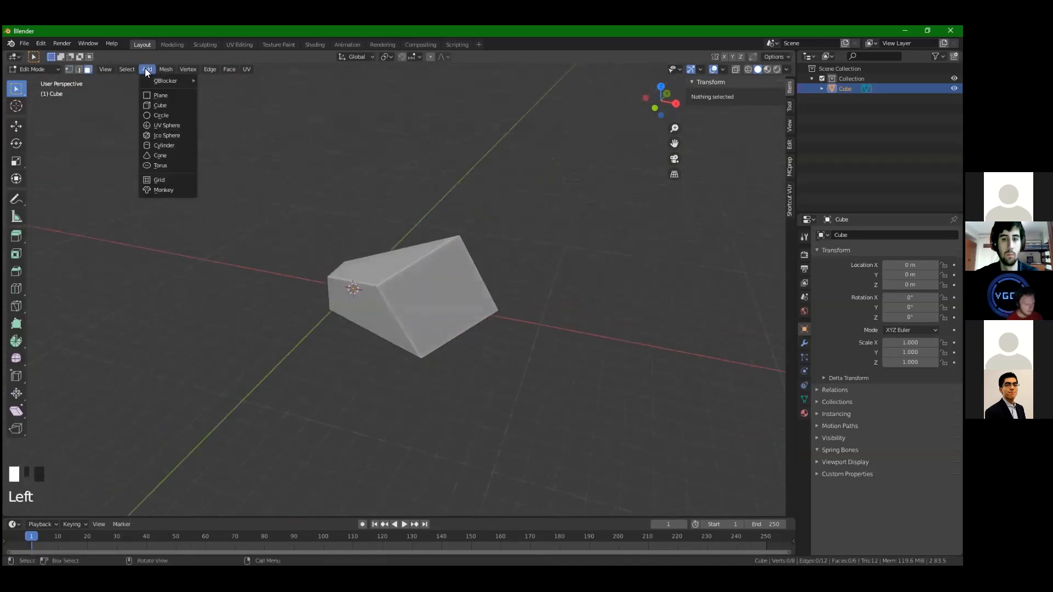
click(156, 106)
mouse_move(366, 264)
middle_down()
mouse_move(347, 282)
mouse_move(380, 274)
middle_up()
scroll(329, 288, up, 3)
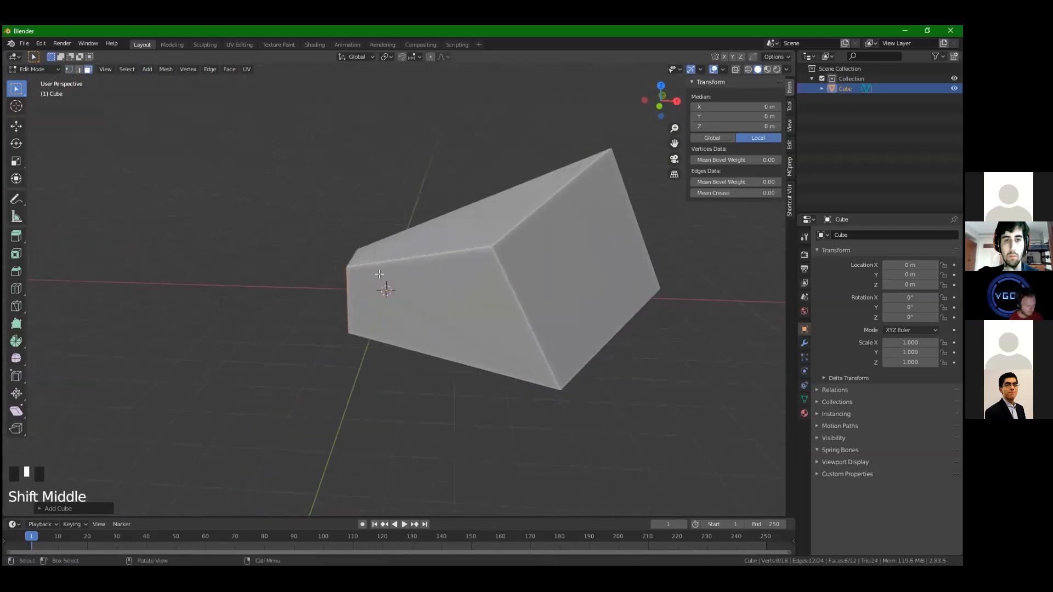
key(g)
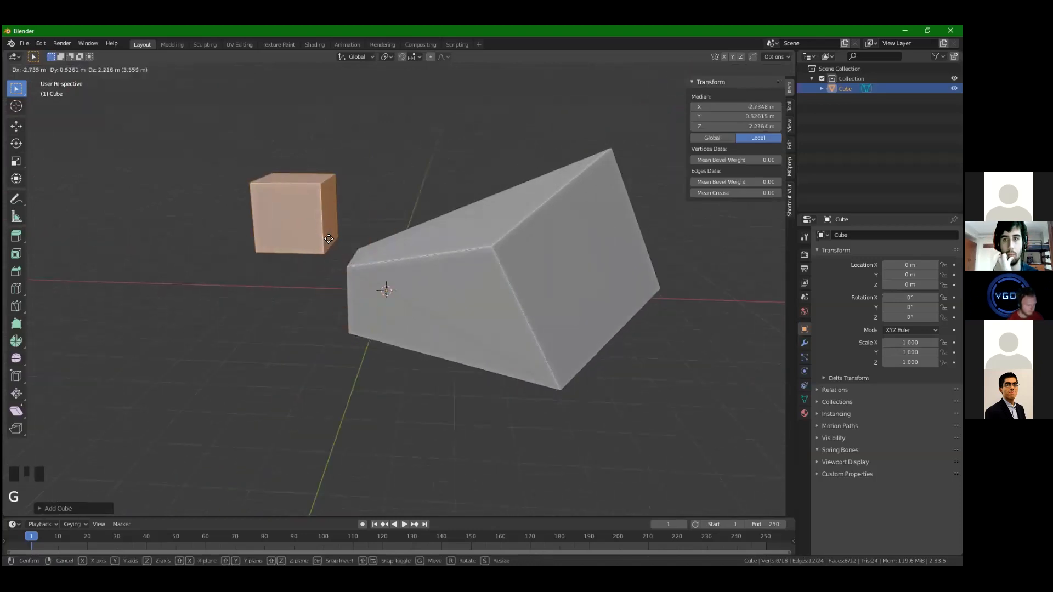
click(297, 225)
Switch the combined mesh from Edit Mode to Object Mode
middle_drag(420, 280, 379, 299)
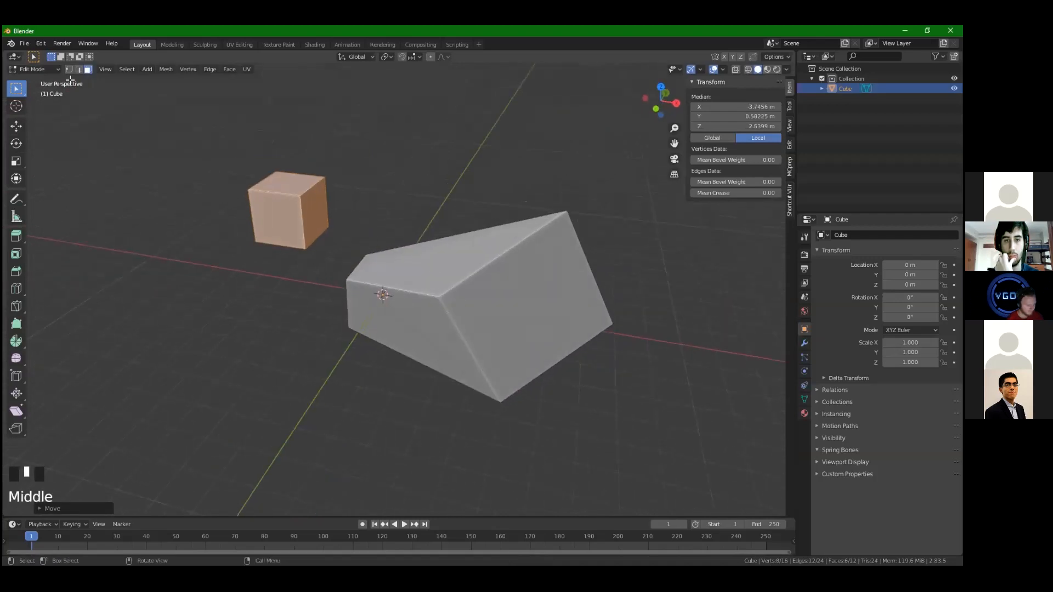
click(36, 68)
click(32, 80)
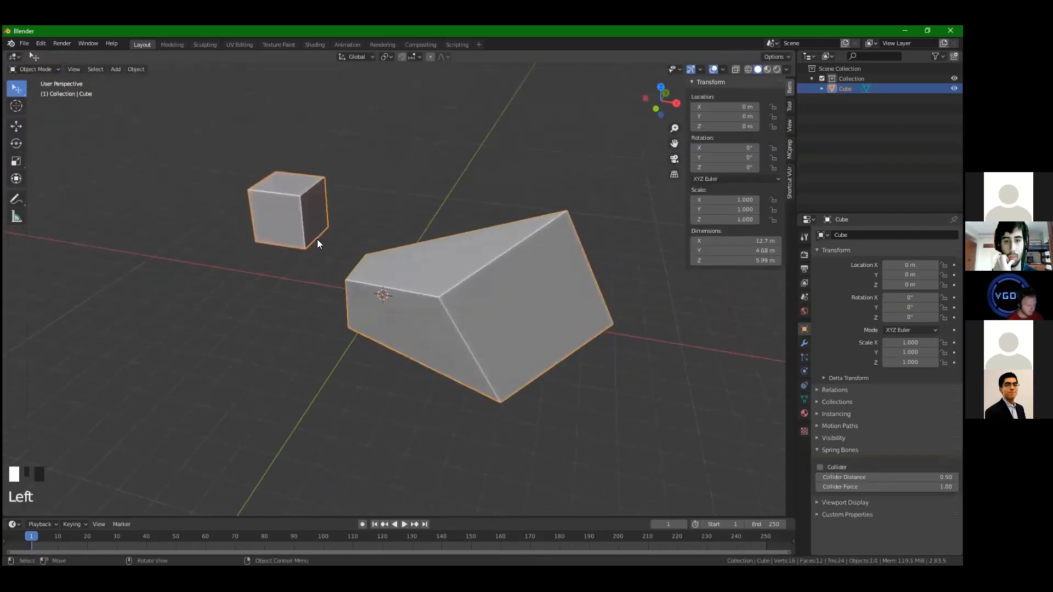
Try selecting the small cube and the tapered block separately in Object Mode, and examine both shapes
click(299, 224)
click(269, 204)
click(277, 201)
click(324, 192)
click(319, 196)
click(486, 317)
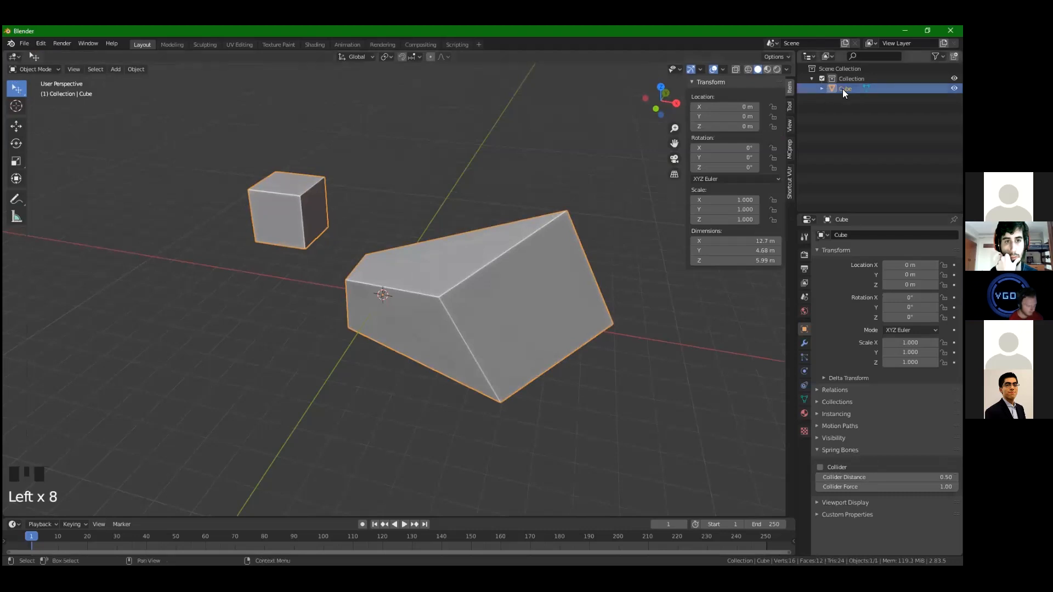
click(400, 286)
middle_drag(401, 286, 432, 271)
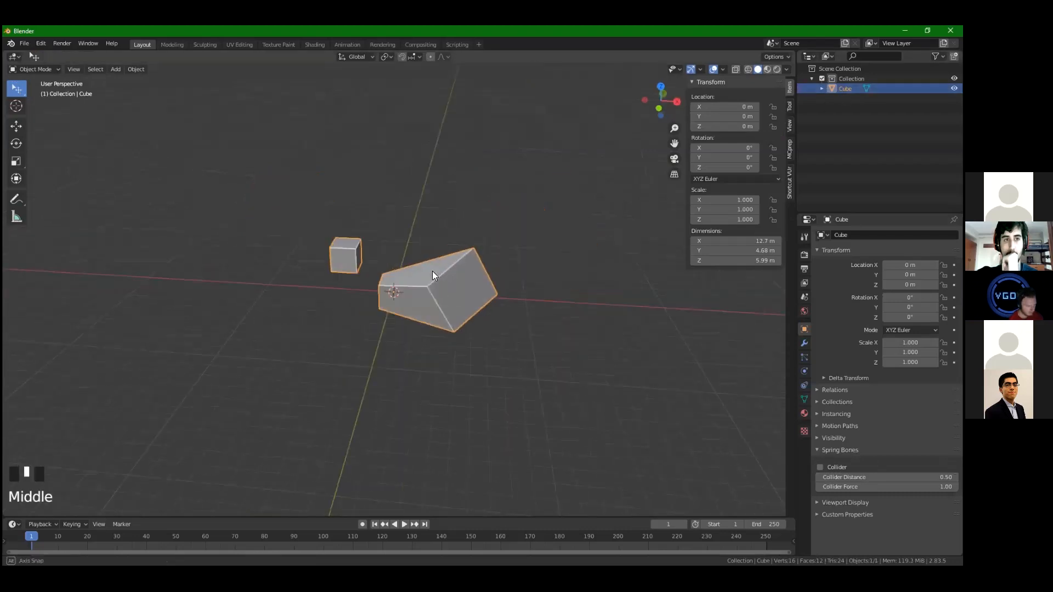
scroll(432, 271, up, 4)
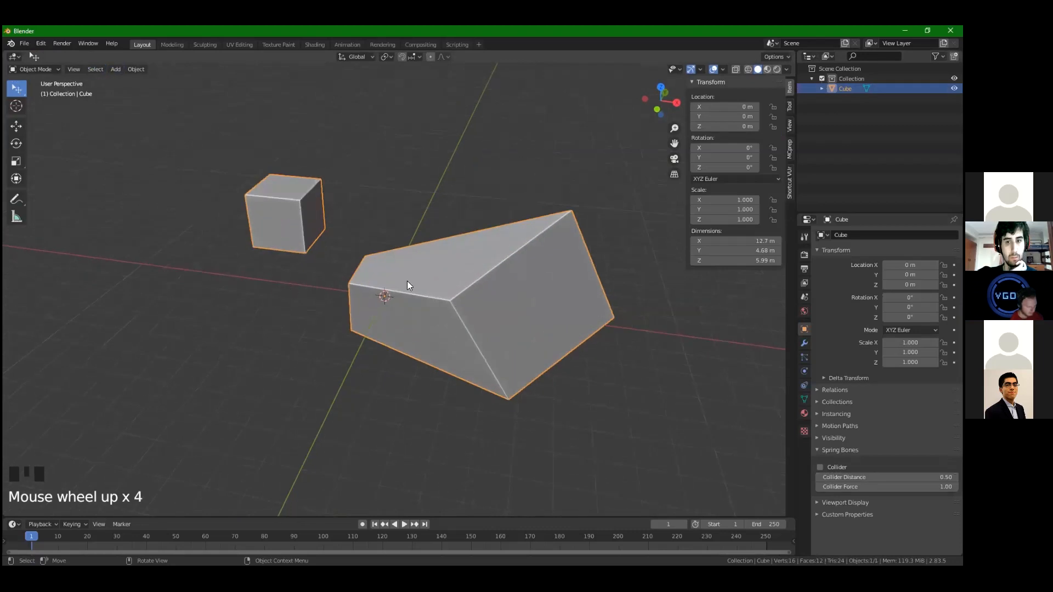
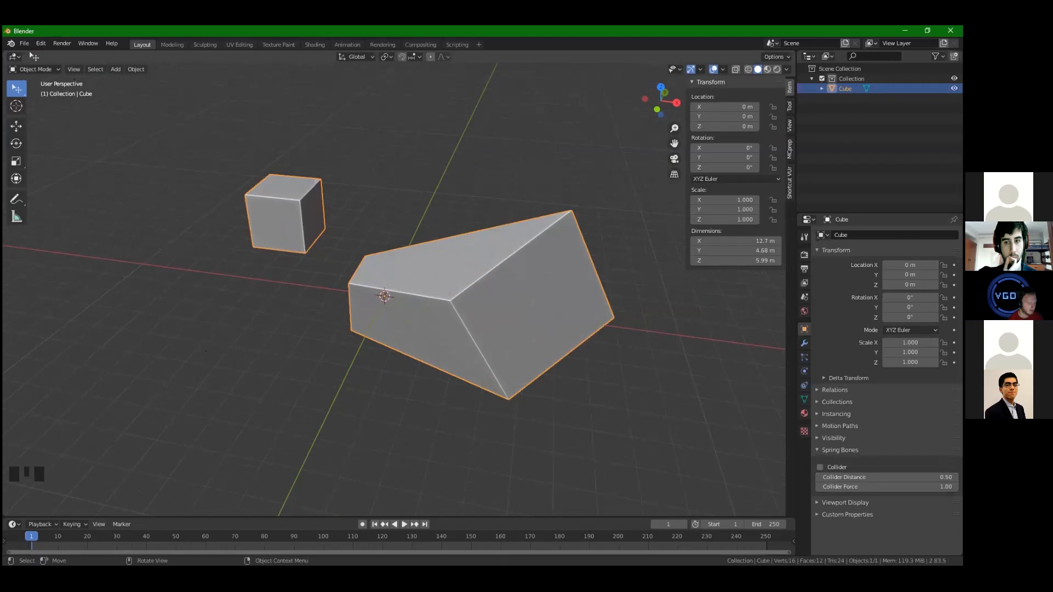
Toggle between Edit Mode and Object Mode, finishing in Edit Mode, and deselect all geometry
middle_drag(480, 294, 198, 254)
key(Tab)
scroll(346, 230, up, 2)
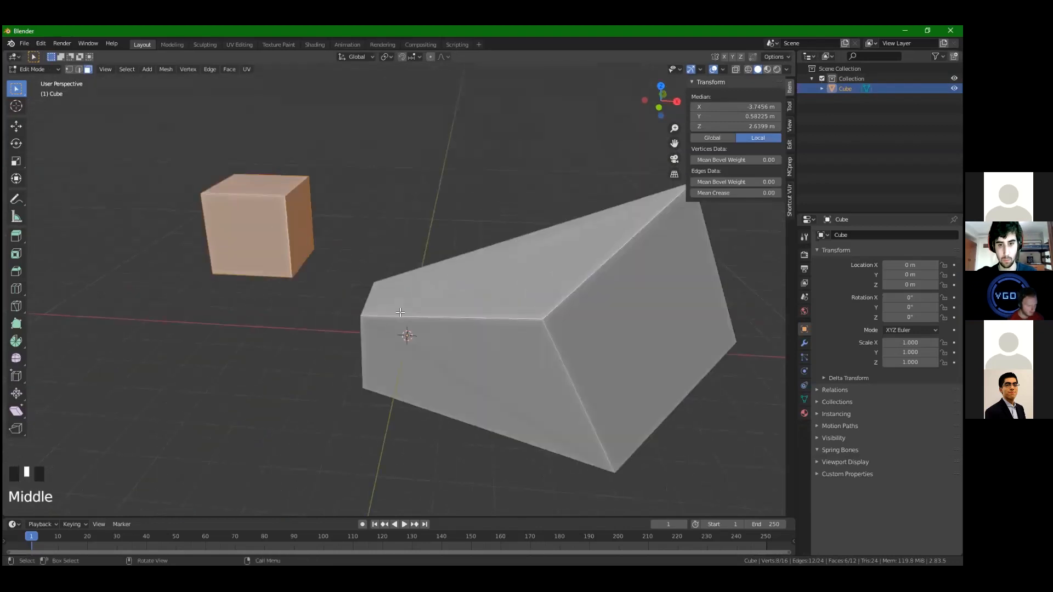
key(Tab)
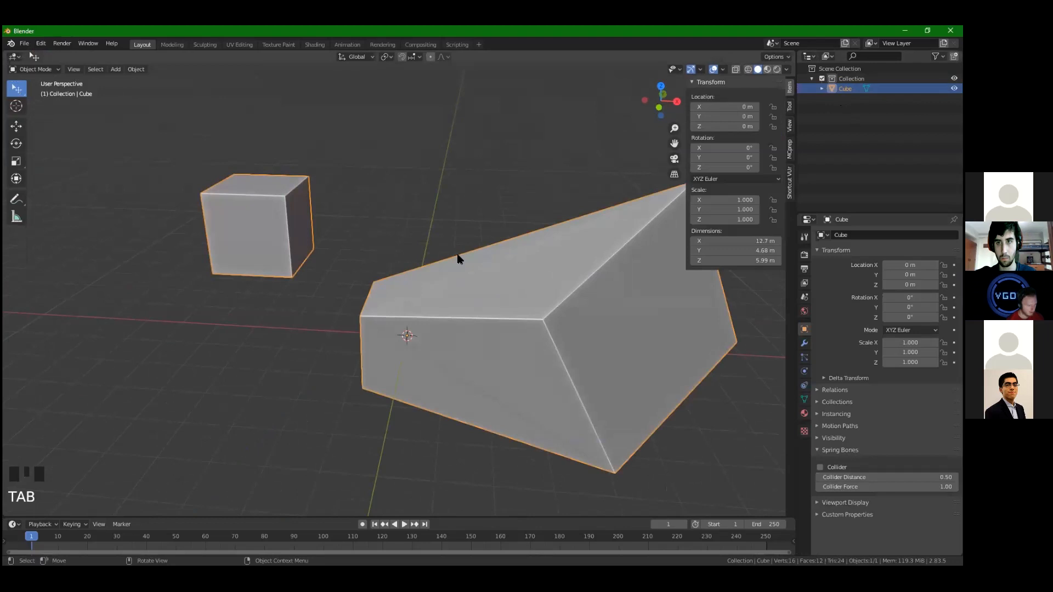
key(Tab)
key(alt+a)
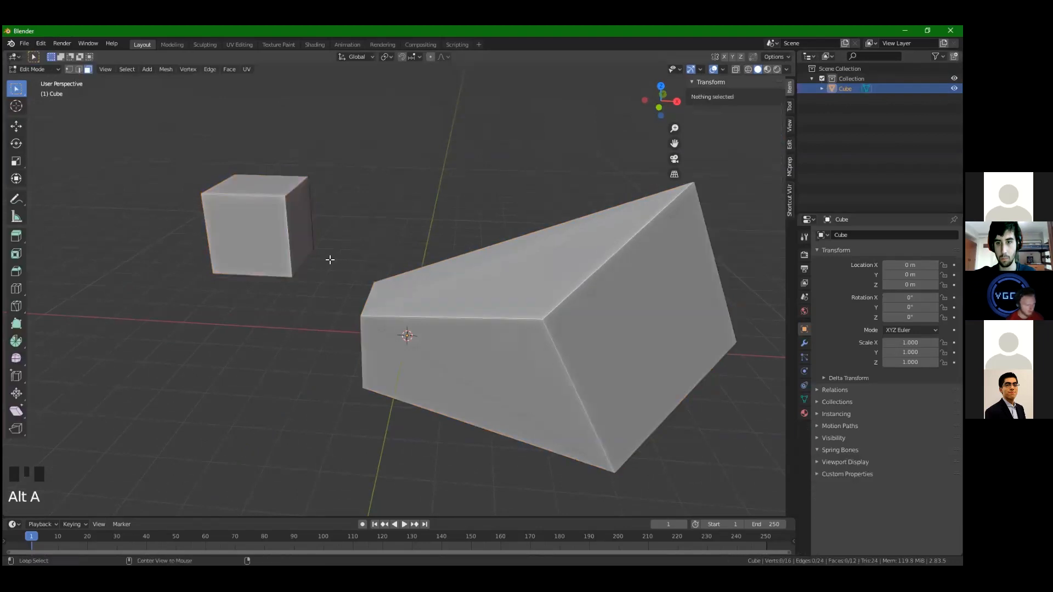
Switch the viewport to wireframe shading to show both shapes' edges and face centres
shift+middle_drag(332, 261, 392, 295)
scroll(404, 265, down, 2)
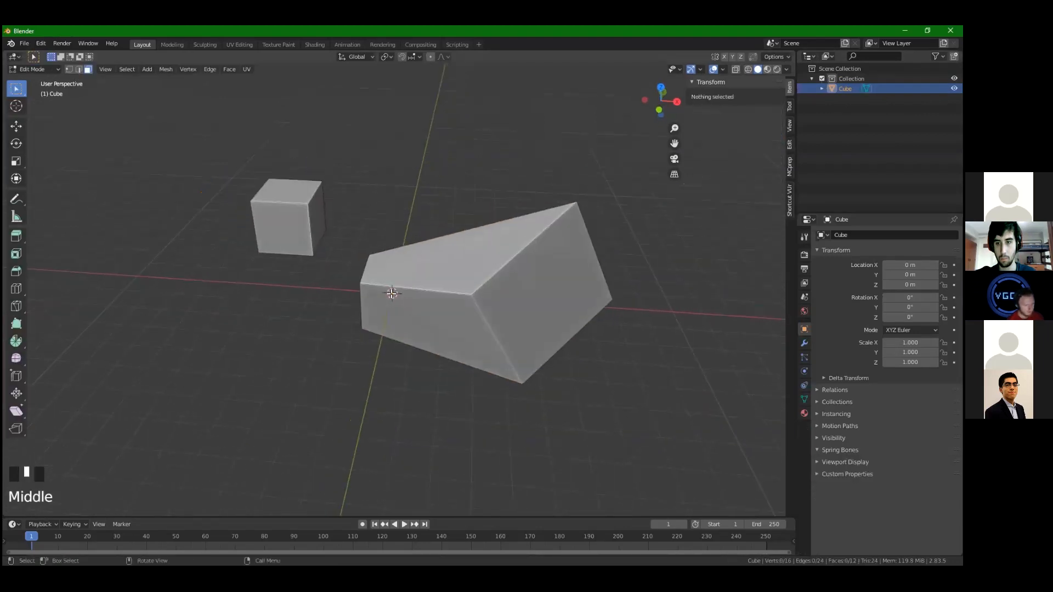
middle_drag(403, 243, 432, 244)
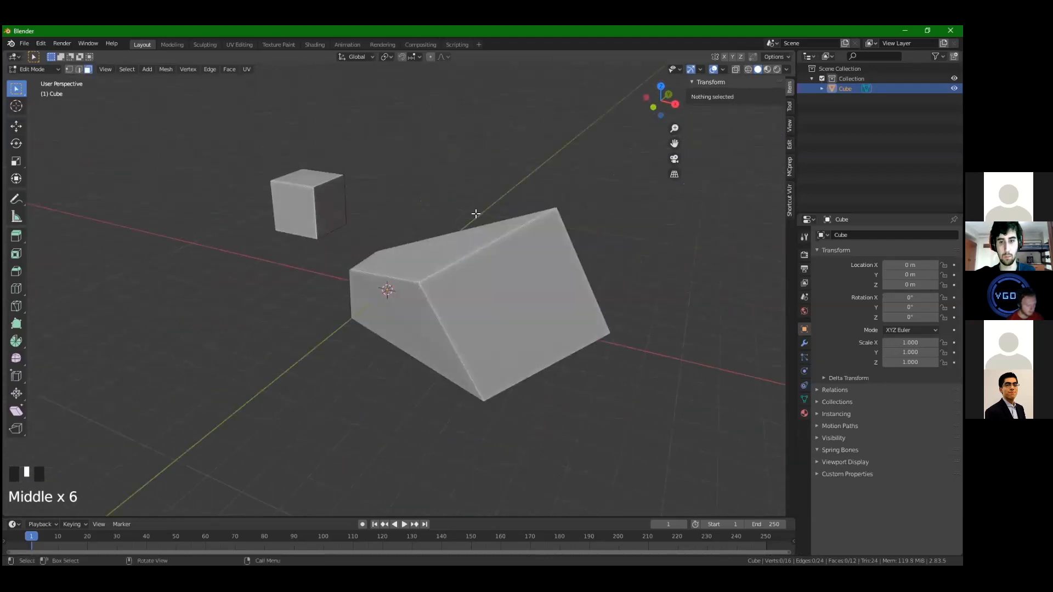
key(shift+z)
middle_drag(449, 217, 422, 229)
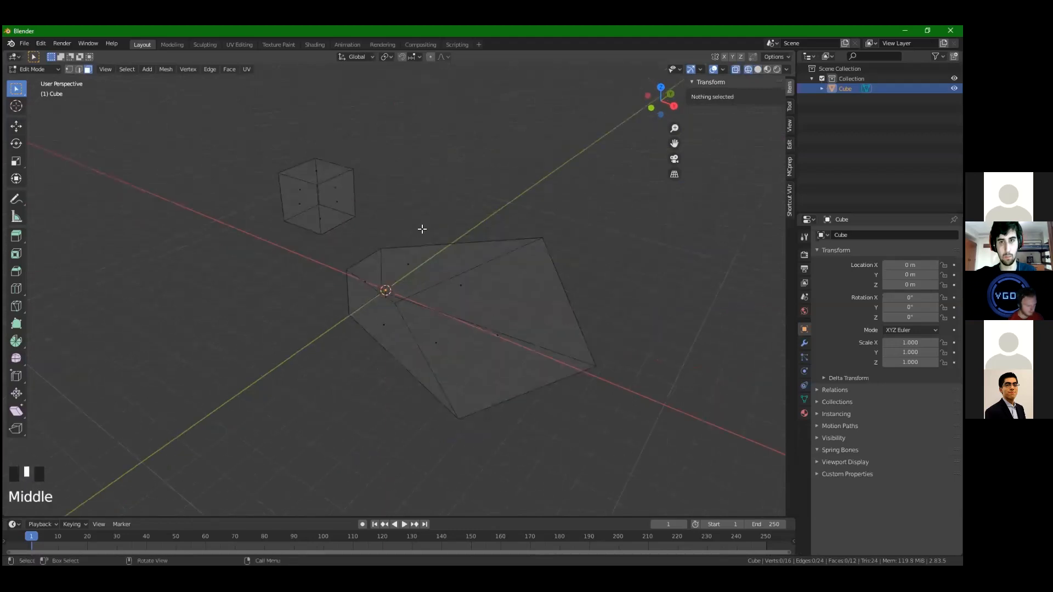
Compare solid and wireframe shading, and pick individual faces of the small cube and tapered block in wireframe
key(shift+z)
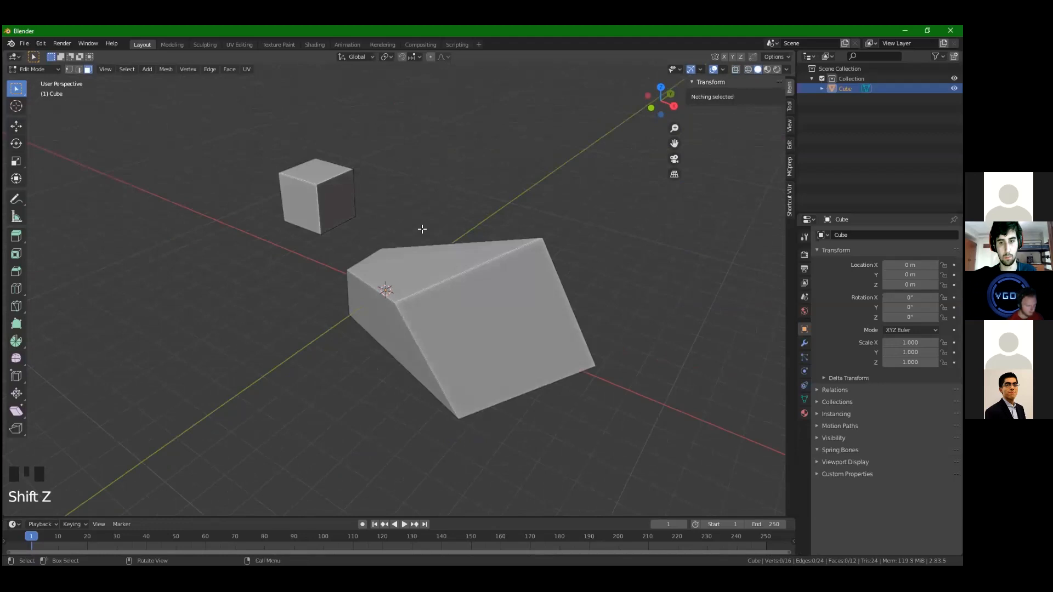
key(shift+z)
middle_drag(422, 229, 426, 242)
scroll(404, 258, up, 2)
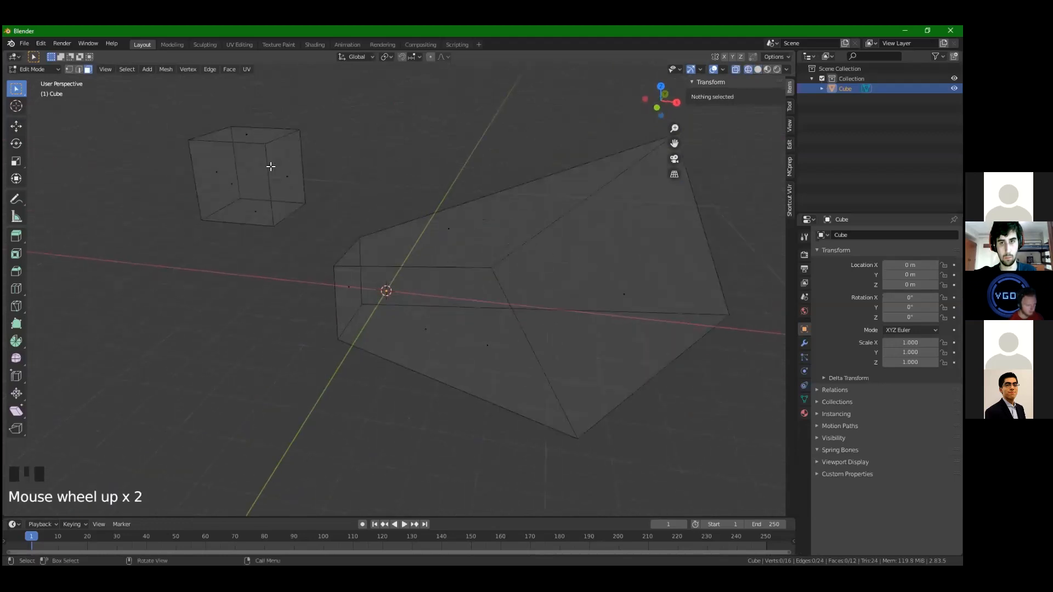
click(250, 140)
click(263, 166)
click(221, 177)
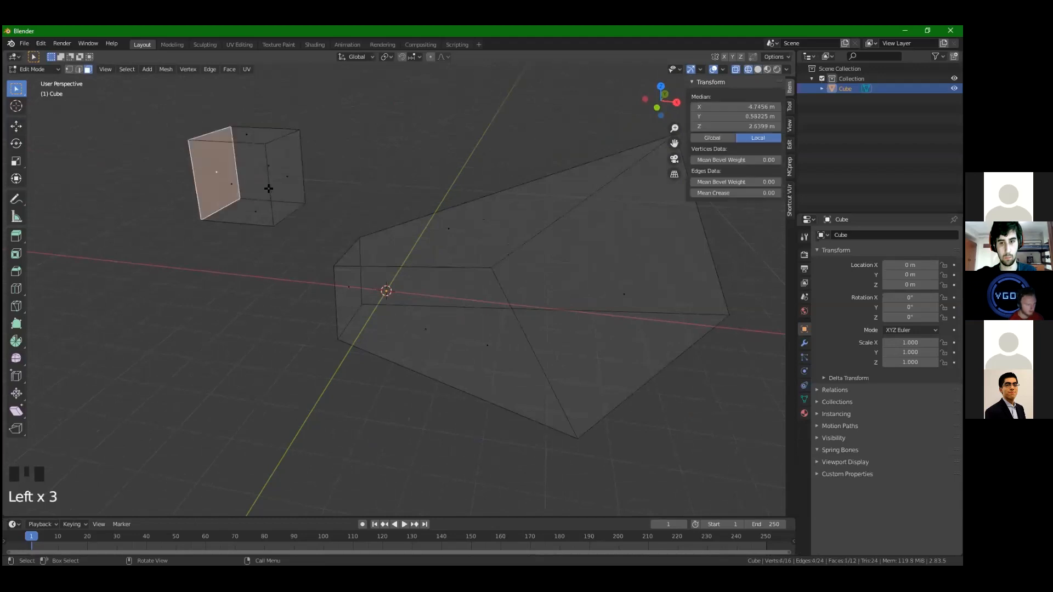
click(391, 272)
click(460, 214)
Select the block's large end face in solid shading, and select the small cube's faces behind it in wireframe, finishing with its bottom face
middle_drag(493, 267, 437, 246)
click(348, 208)
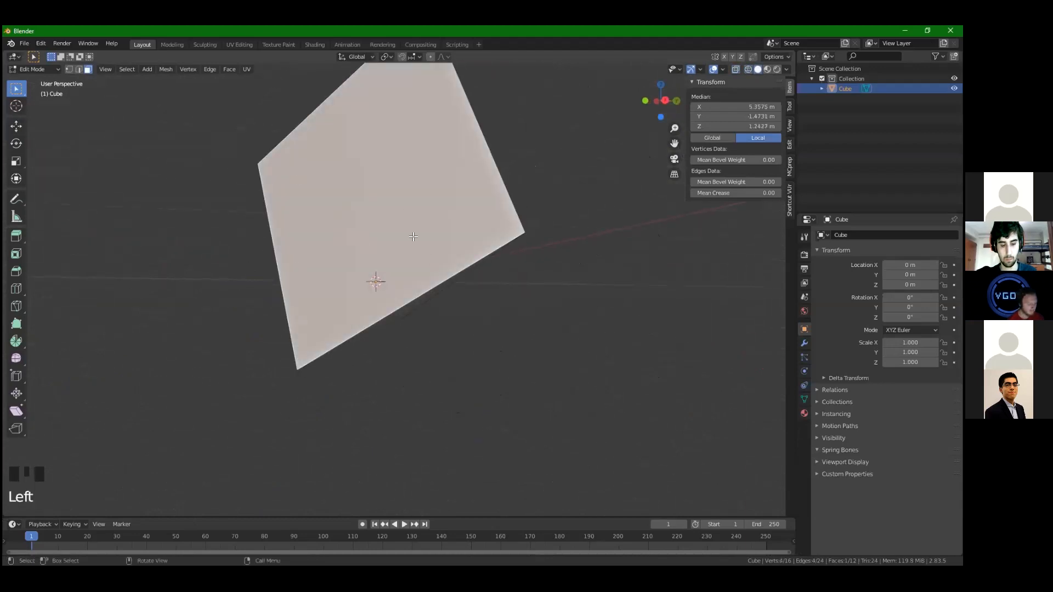
key(shift+z)
click(363, 191)
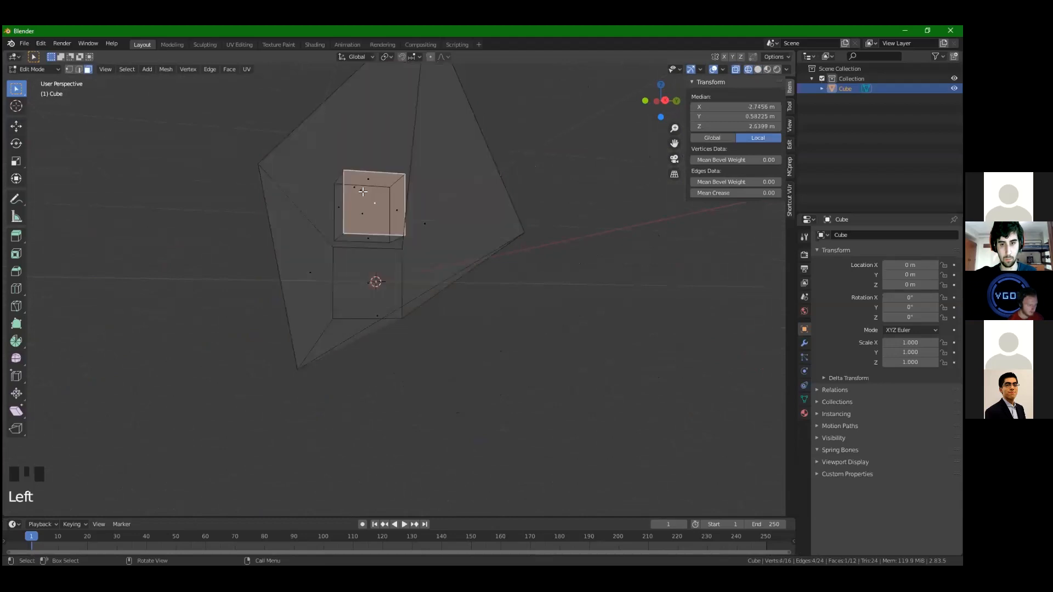
click(341, 208)
click(371, 189)
click(369, 225)
middle_drag(418, 203, 417, 248)
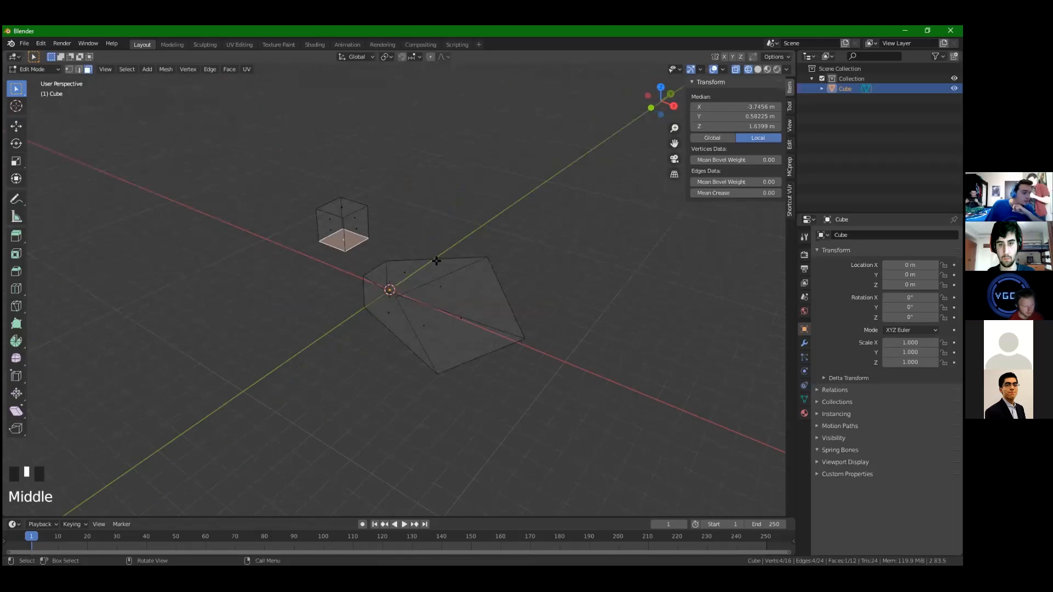
Bring up the viewport shading choices and set the shading to Solid
key(z)
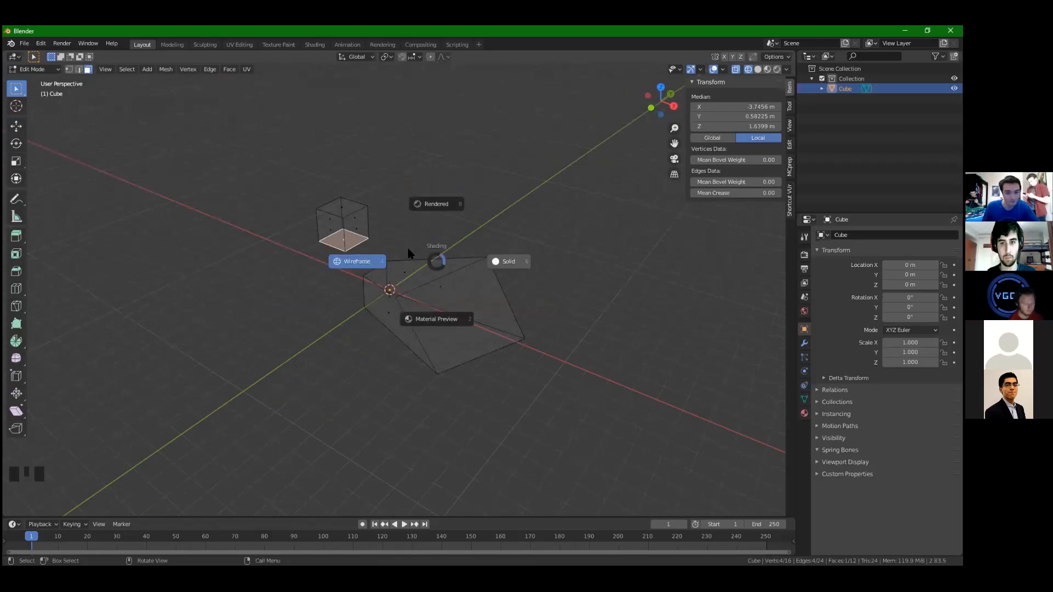
click(439, 259)
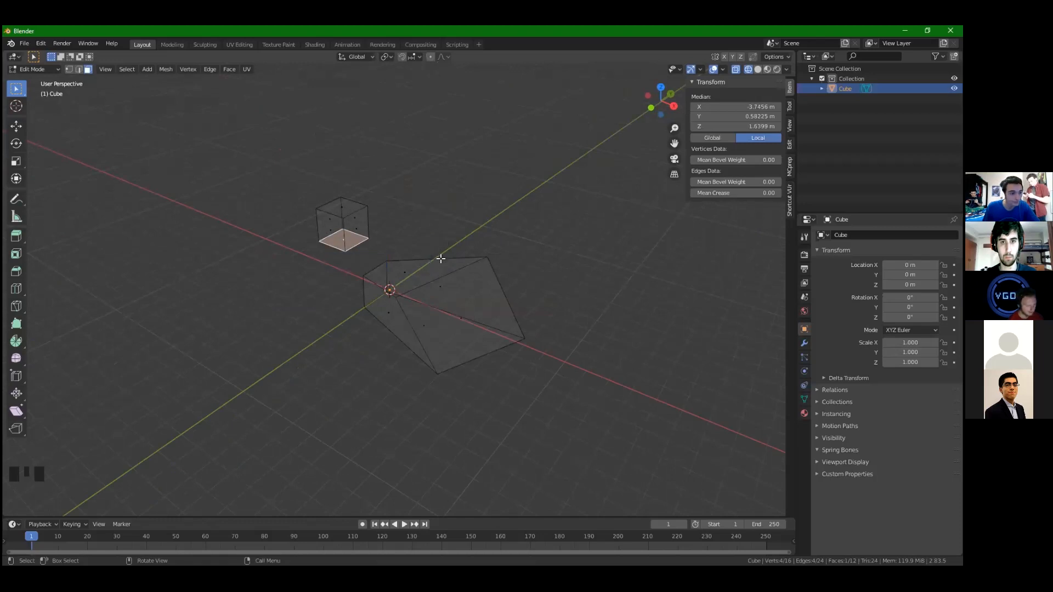
scroll(384, 256, up, 2)
scroll(384, 256, up, 2)
key(z)
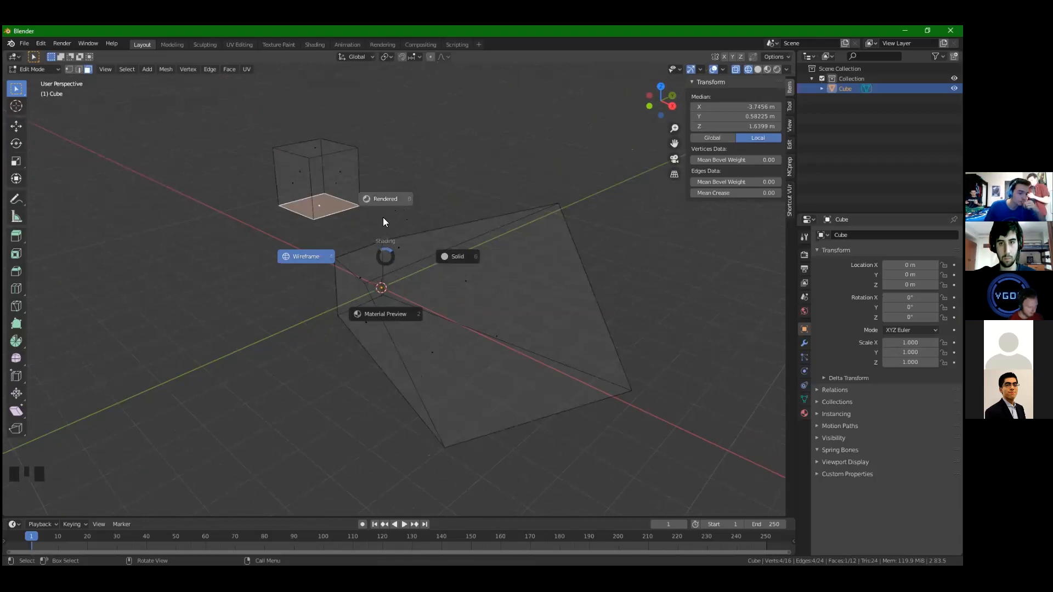
click(450, 259)
Examine the preset view directions and the navigation gizmo, and view both shapes from several angles
key(grave)
key(grave)
middle_drag(426, 263, 429, 260)
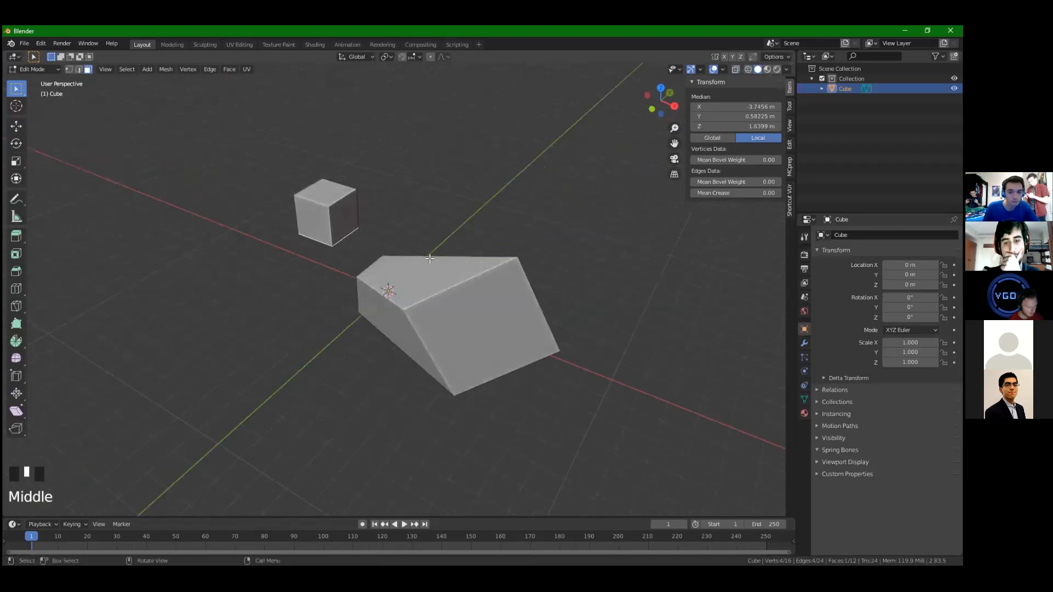
key(grave)
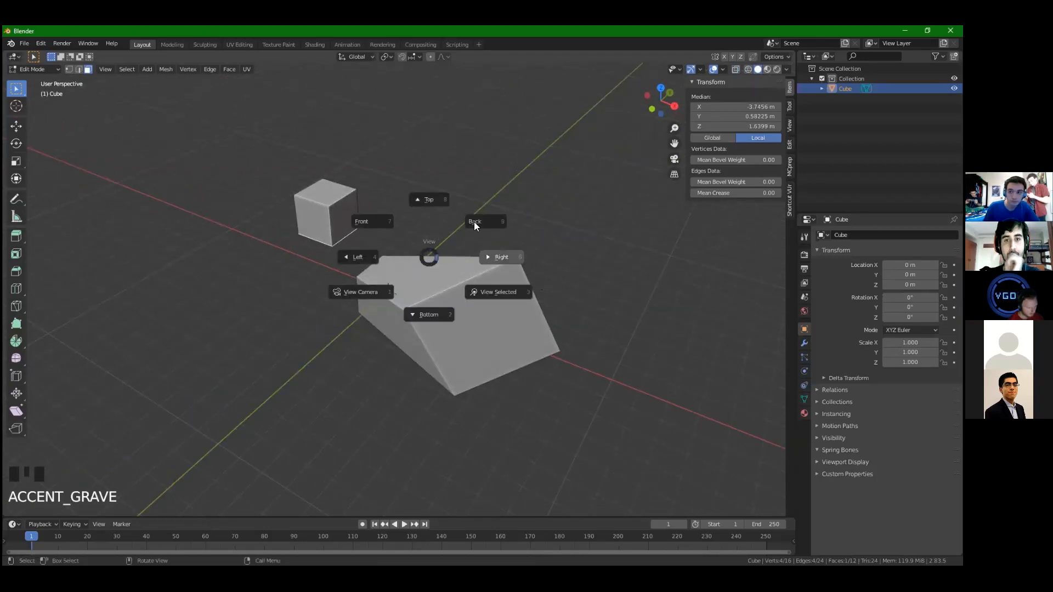
click(433, 259)
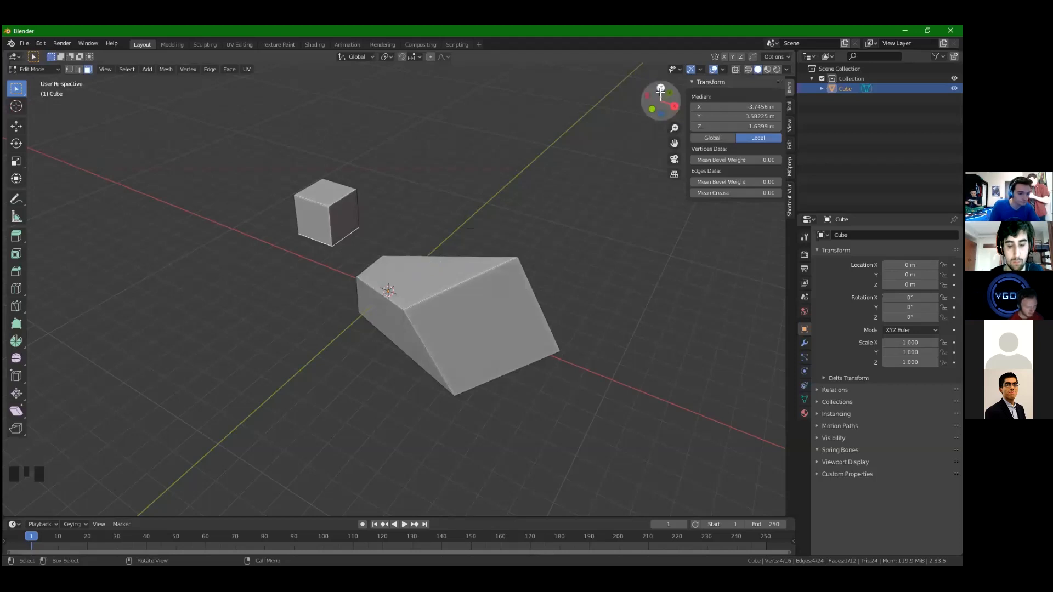
click(647, 110)
middle_drag(643, 110, 404, 294)
scroll(497, 302, up, 4)
scroll(497, 302, up, 3)
scroll(533, 327, down, 3)
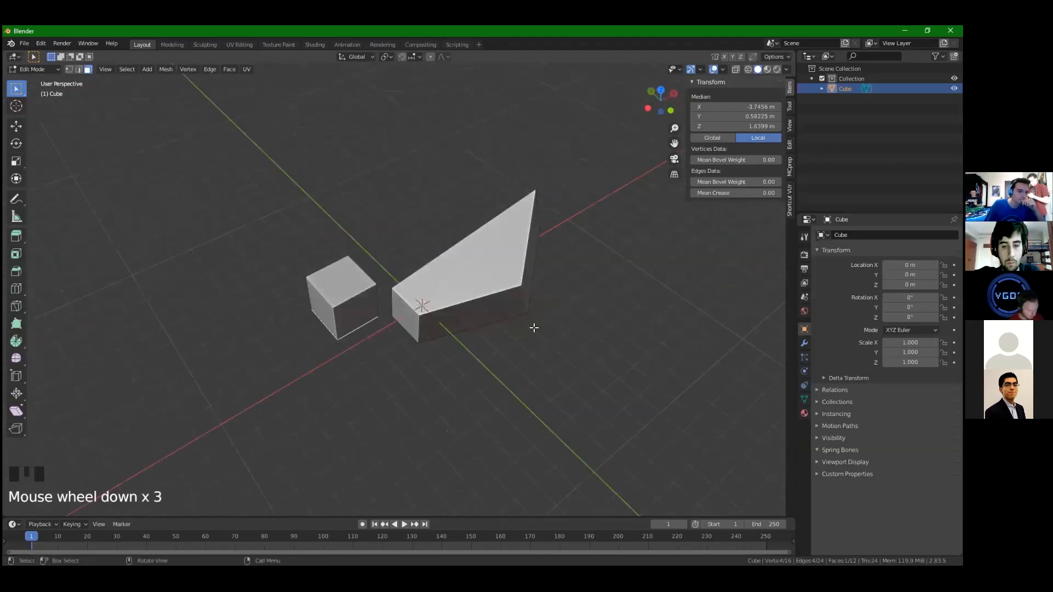
middle_drag(534, 326, 449, 288)
Delete the combined mesh in Object Mode and add a new cube mesh at the origin
key(Tab)
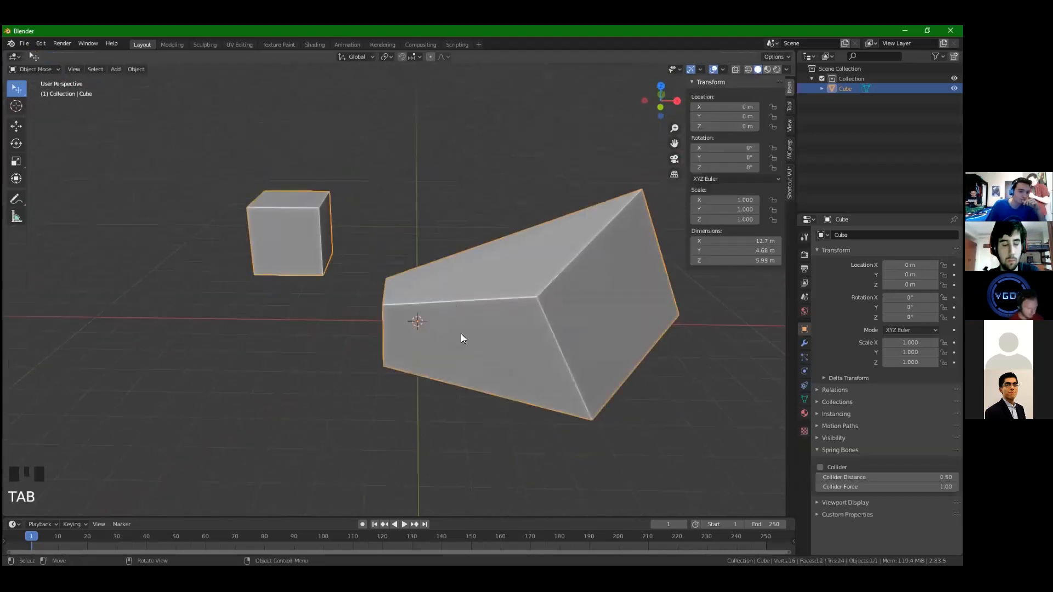
scroll(389, 277, down, 4)
key(Delete)
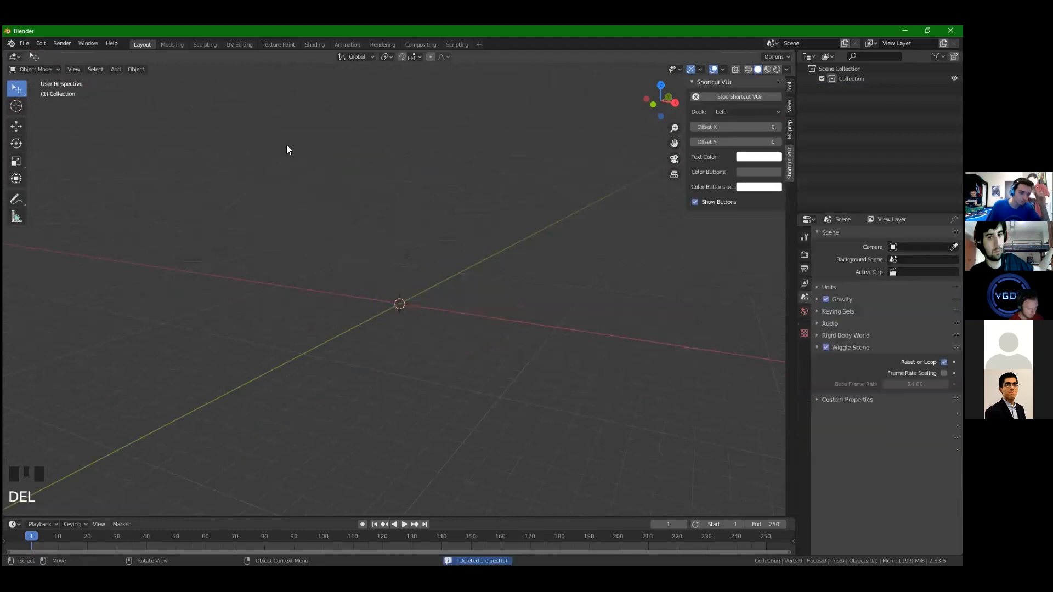
click(117, 69)
mouse_move(146, 94)
click(225, 105)
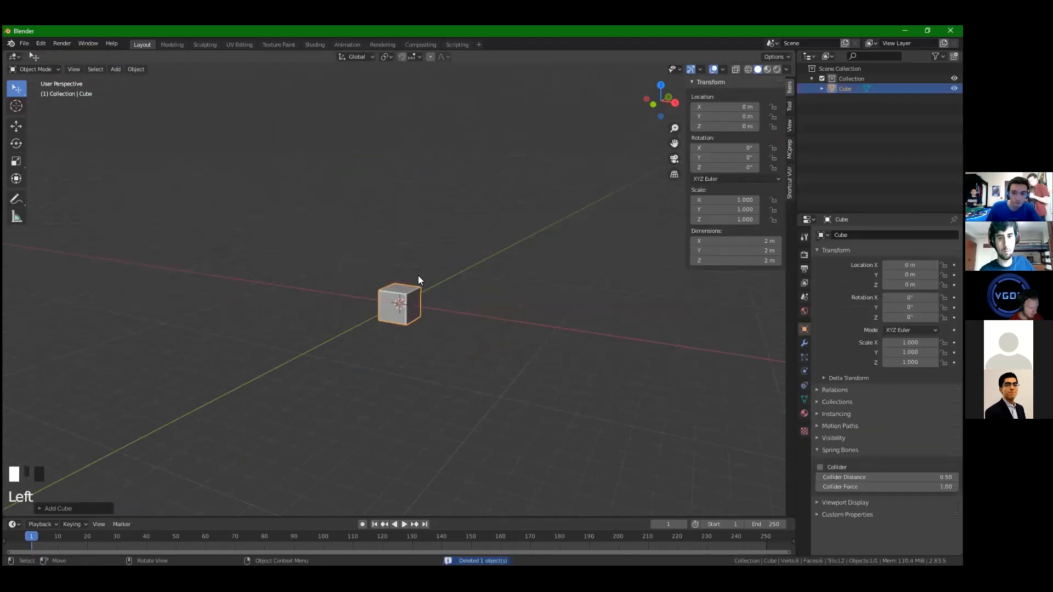
Enter Edit Mode on the new cube and select only its top face in face selection mode
scroll(411, 291, up, 2)
middle_drag(403, 308, 459, 310)
key(Tab)
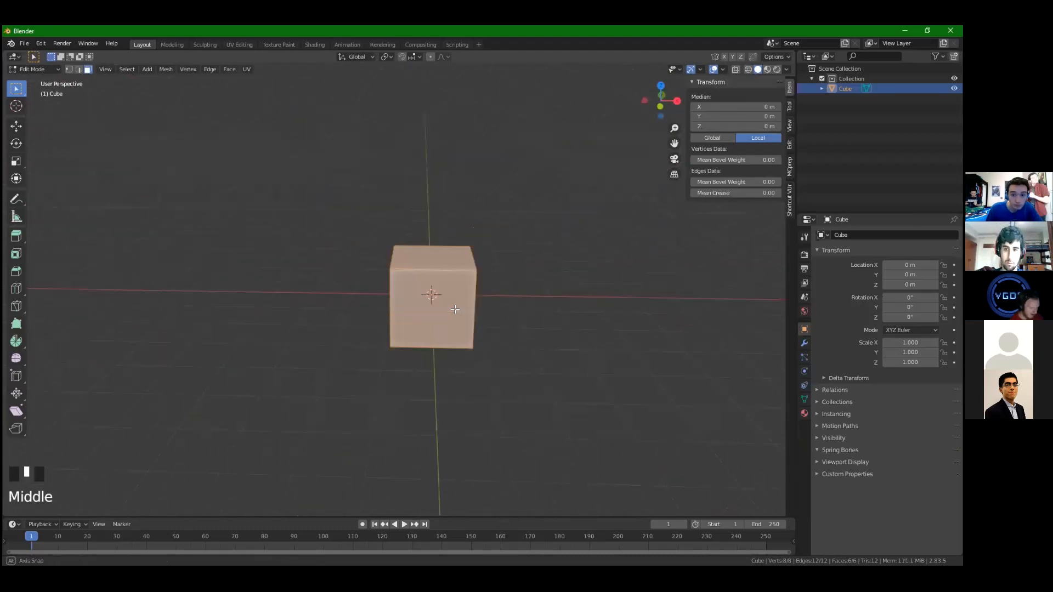
scroll(465, 313, up, 3)
scroll(465, 315, down, 2)
shift+middle_drag(284, 343, 412, 300)
key(3)
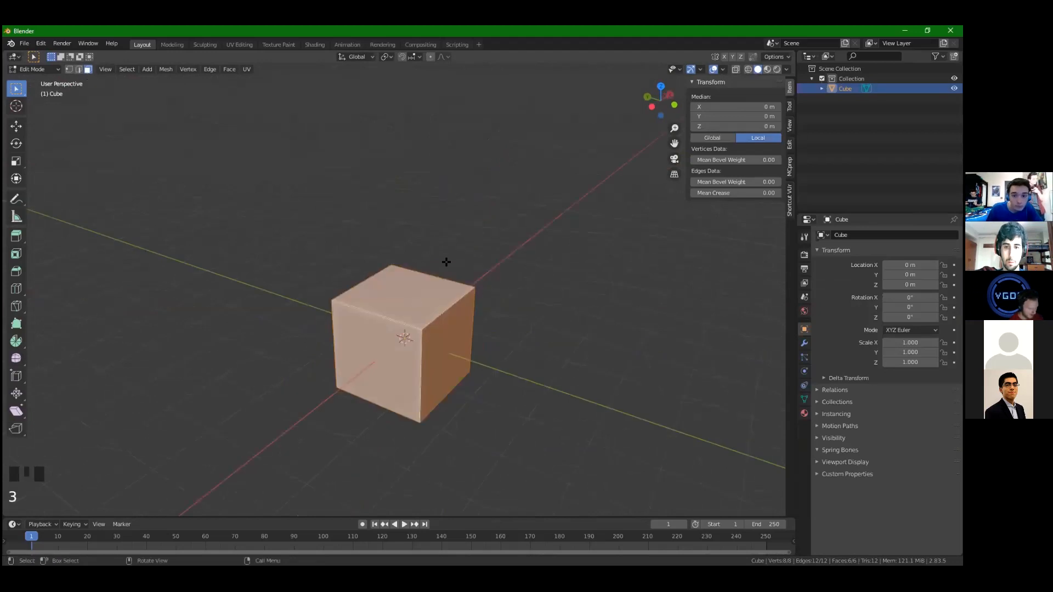
click(395, 287)
middle_drag(396, 287, 410, 343)
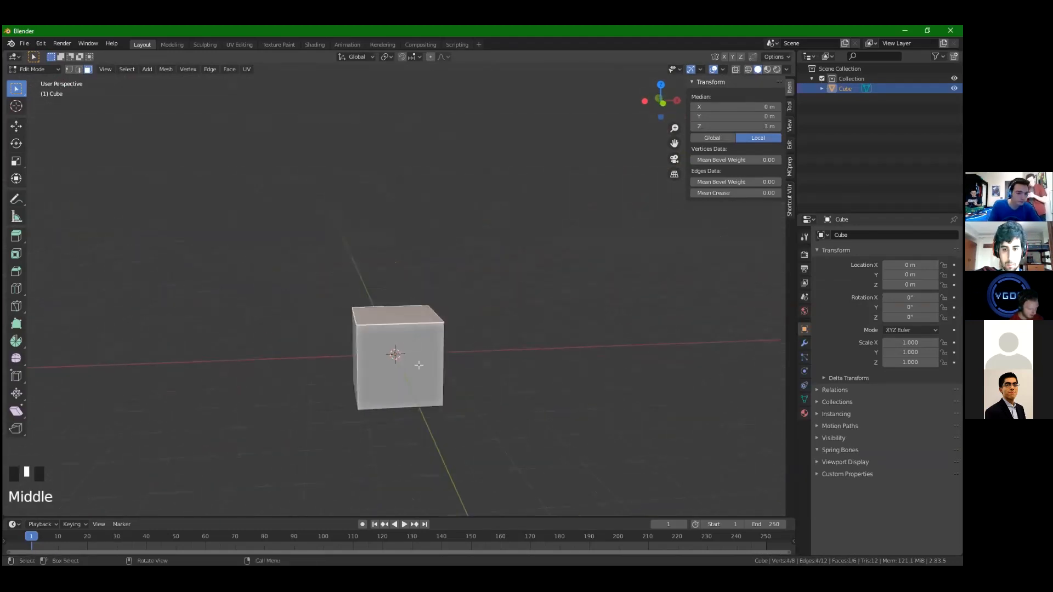
Extrude the cube's top face upward by about 2.54 m and scale it down evenly into a taper
key(e)
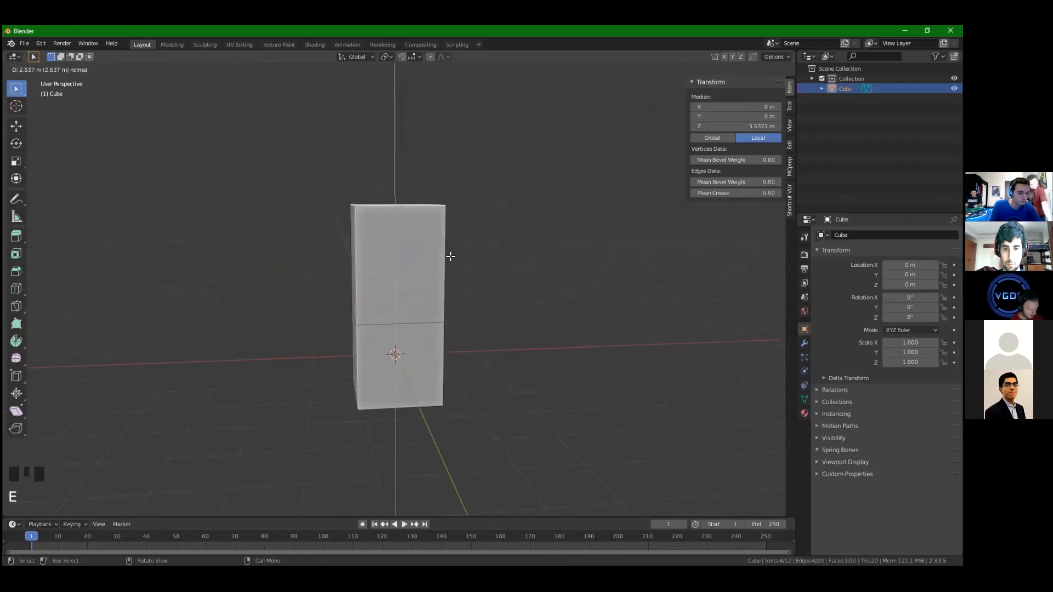
click(449, 254)
middle_drag(531, 363, 606, 340)
middle_drag(639, 285, 686, 291)
key(s)
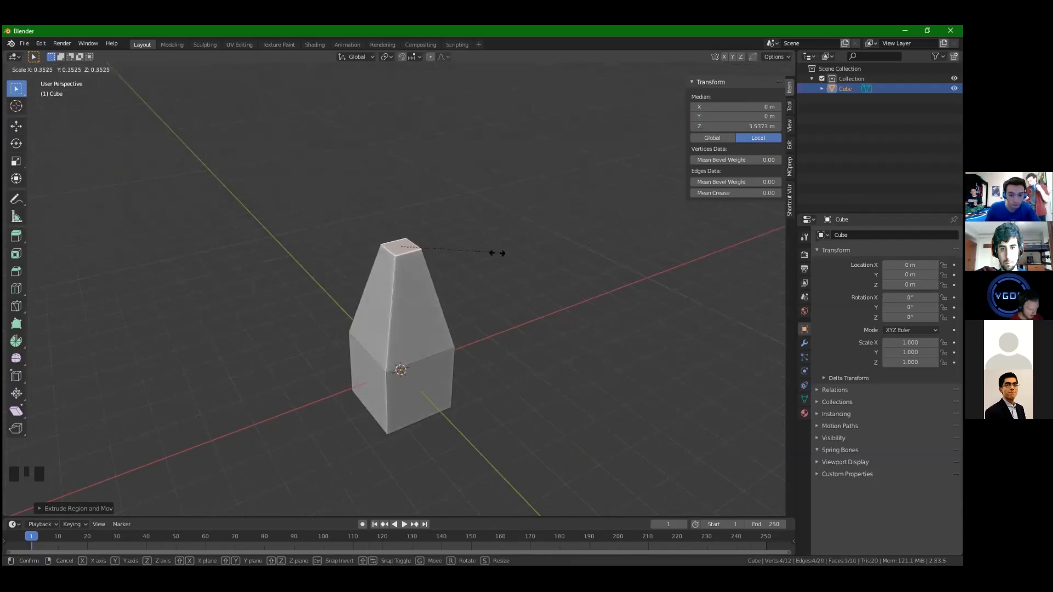
click(534, 246)
Extrude the small top face of the taper upward by about 2.14 m into a straight block
middle_drag(459, 327, 444, 313)
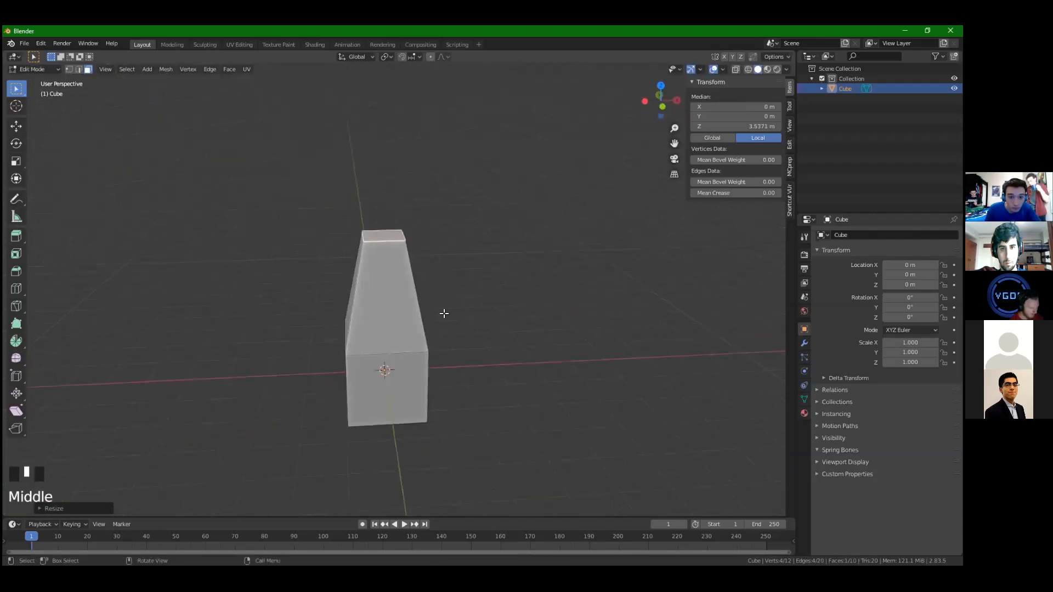
key(e)
click(424, 228)
shift+middle_drag(501, 287, 470, 256)
scroll(576, 324, up, 3)
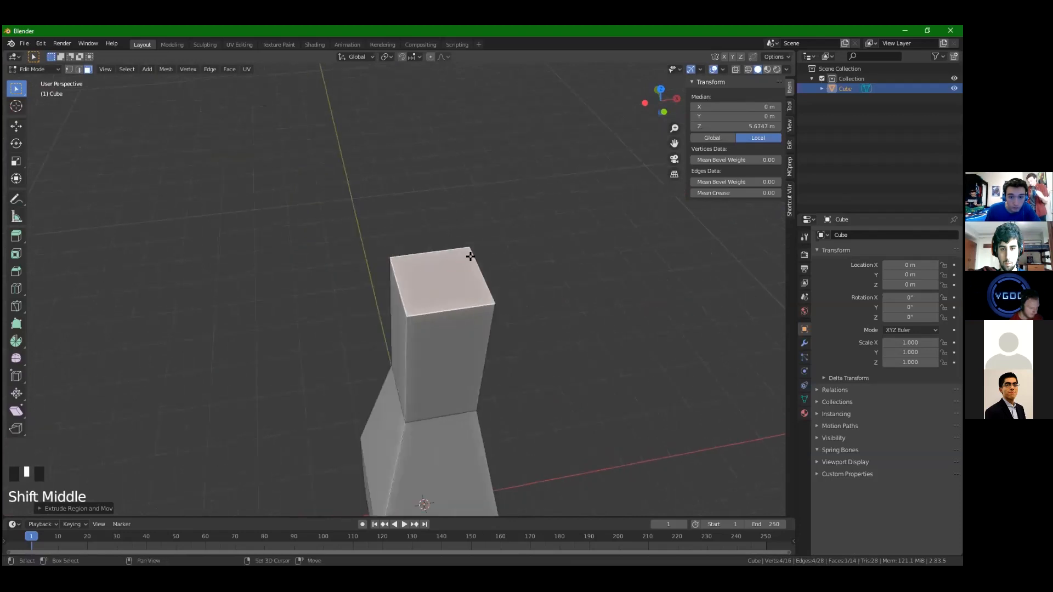
Try insetting the straight block's top face by about 0.23 m, and undo the inset
click(405, 263)
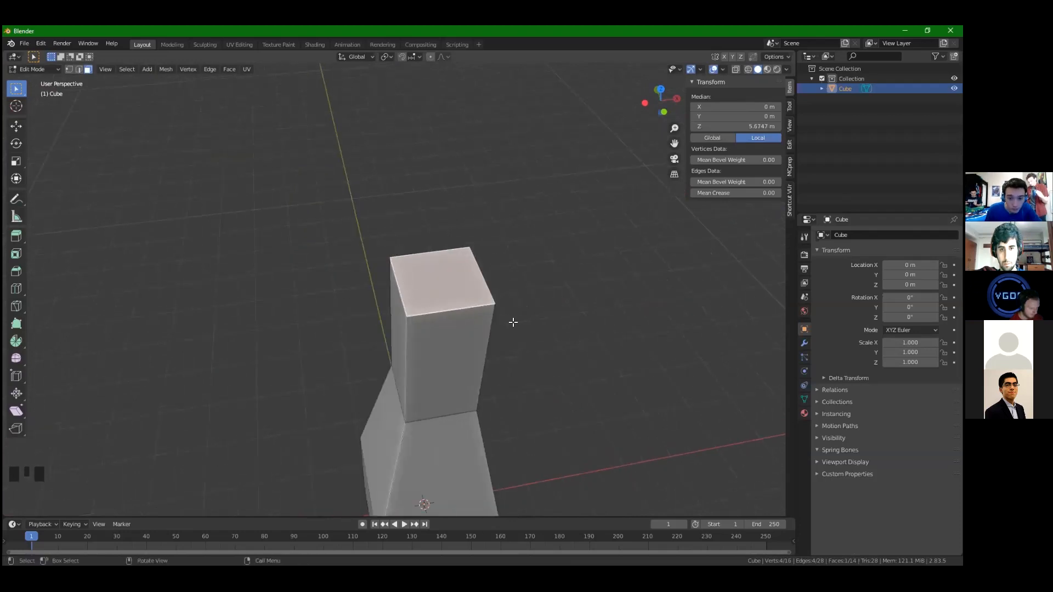
key(i)
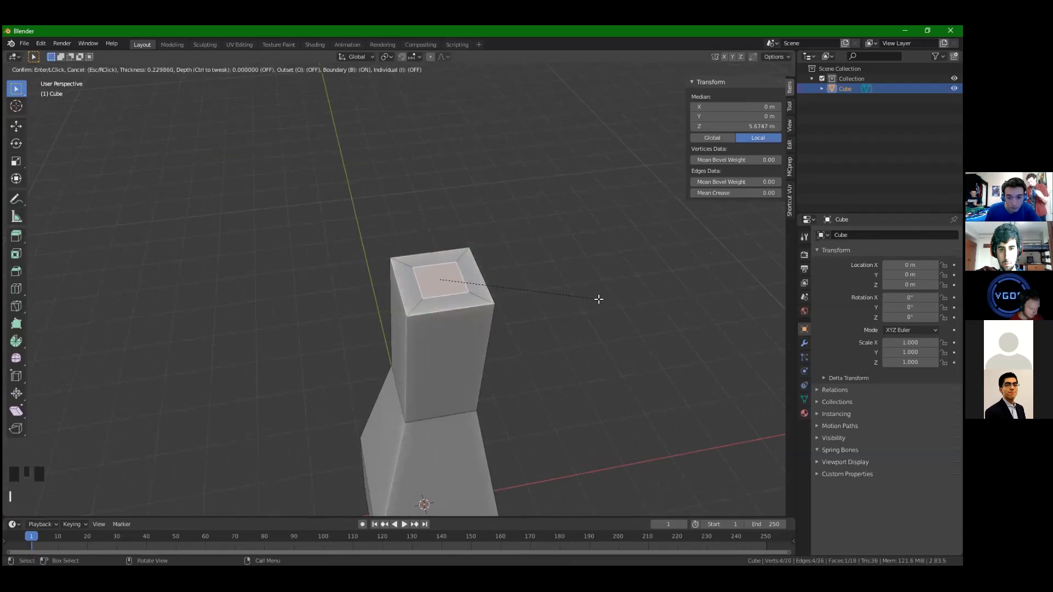
click(598, 299)
right_click(419, 290)
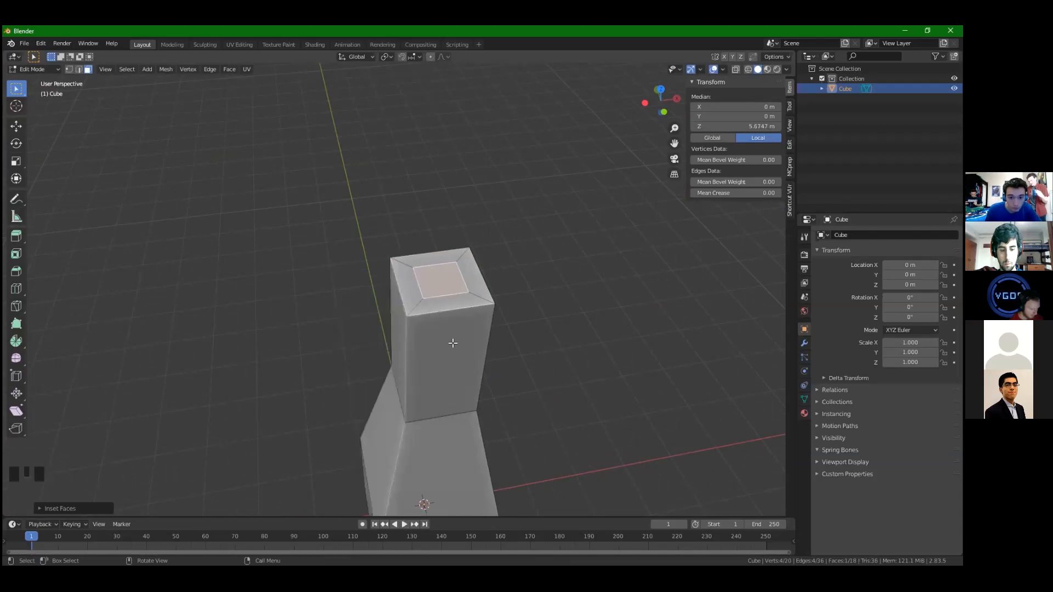
scroll(452, 343, down, 2)
middle_drag(452, 344, 449, 325)
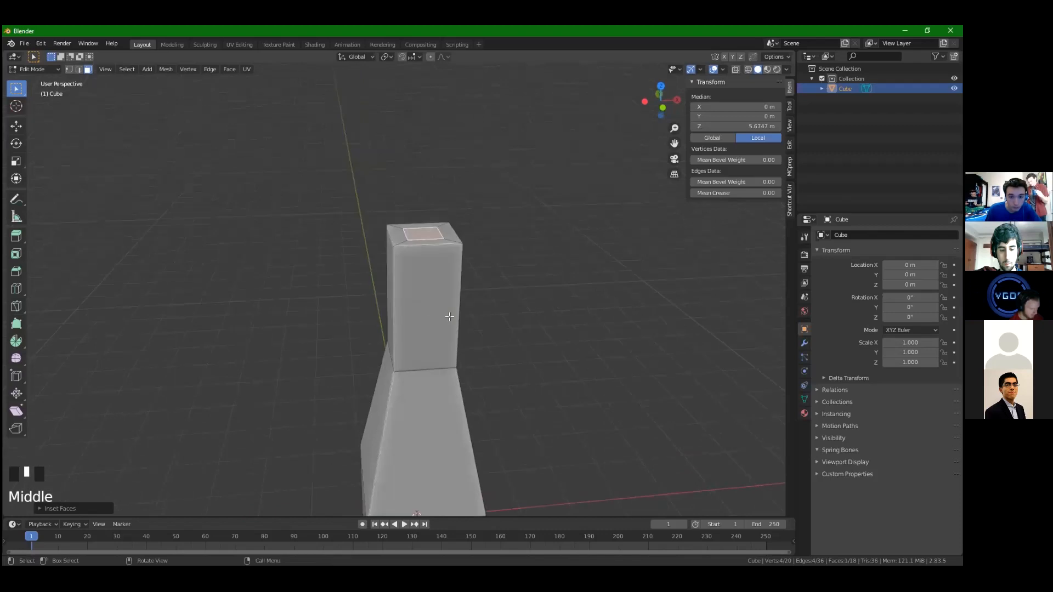
shift+middle_drag(459, 270, 482, 347)
scroll(471, 356, down, 2)
scroll(427, 326, up, 7)
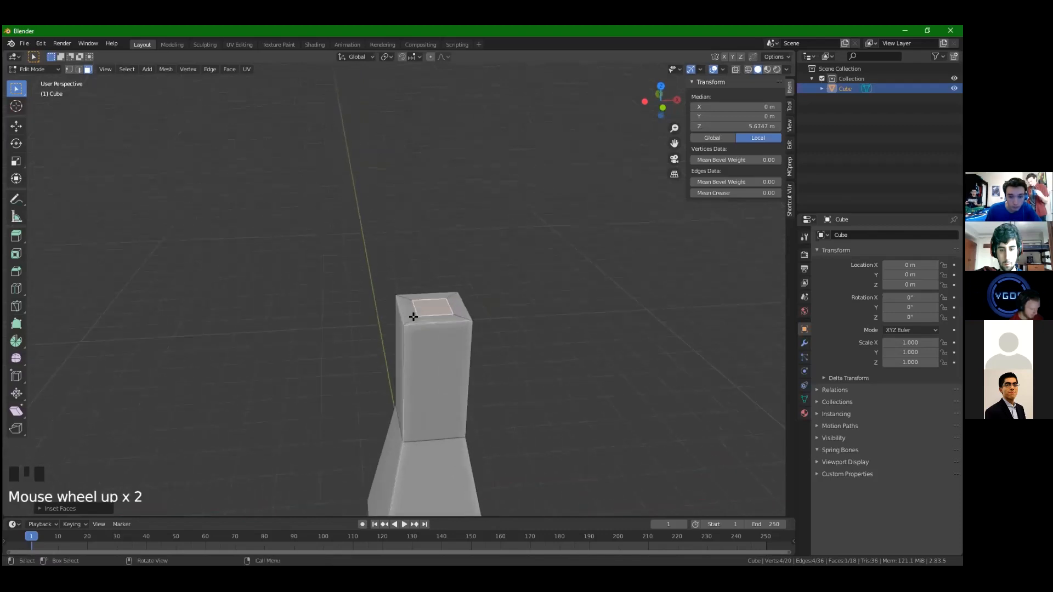
scroll(428, 326, down, 2)
middle_drag(427, 326, 580, 323)
key(ctrl+z)
scroll(500, 323, down, 1)
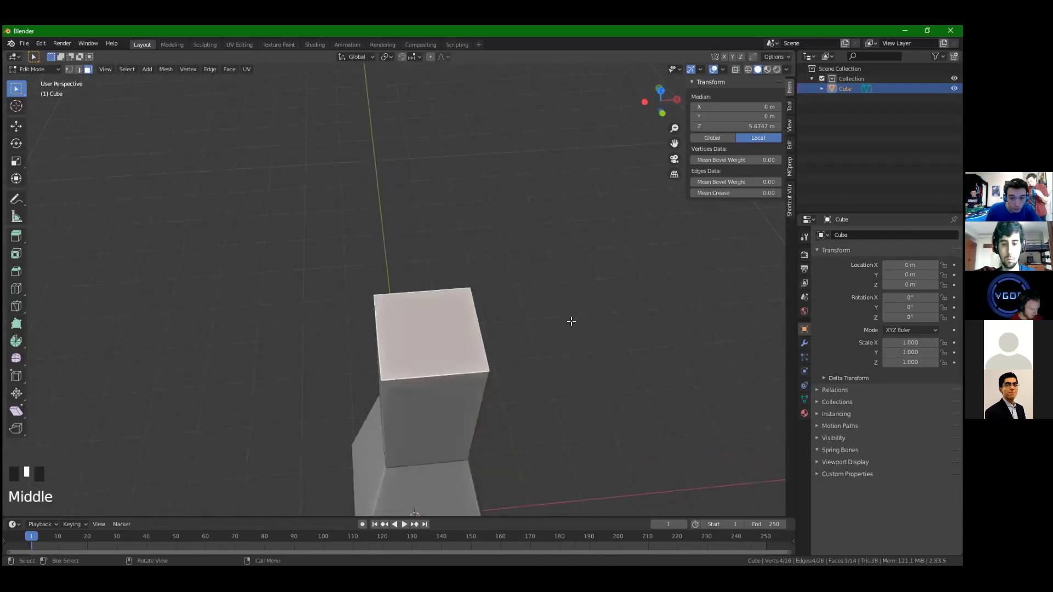
Inset the straight block's top face by about 0.23 m and extrude the inner face upward by about 1.23 m
key(i)
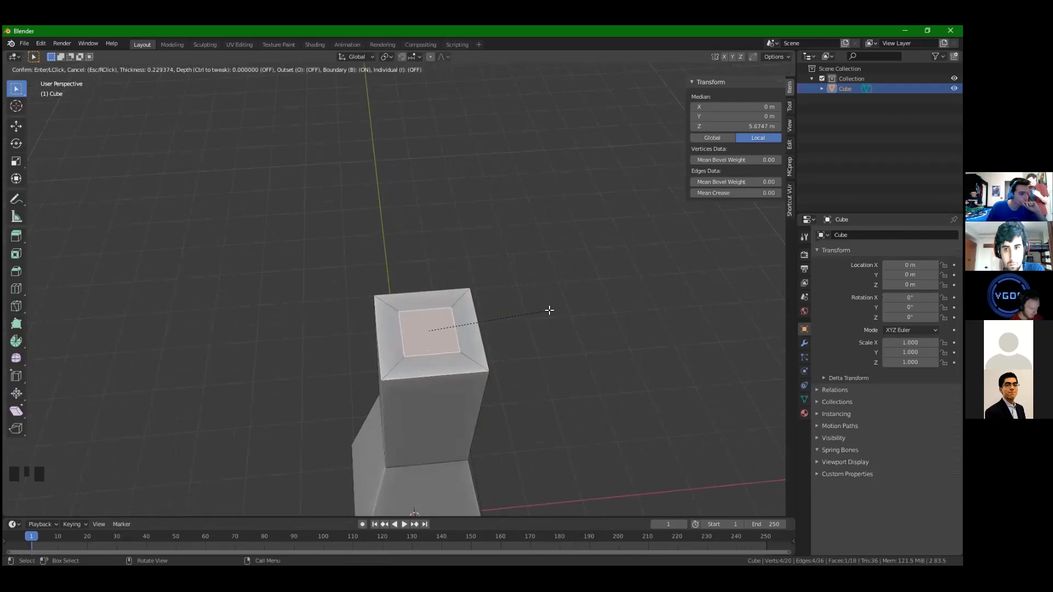
click(551, 309)
key(e)
click(498, 329)
Extrude the narrow column's top face upward by about another 1.42 m and view the whole tower
shift+middle_drag(499, 330, 507, 431)
shift+middle_drag(461, 332, 441, 362)
key(e)
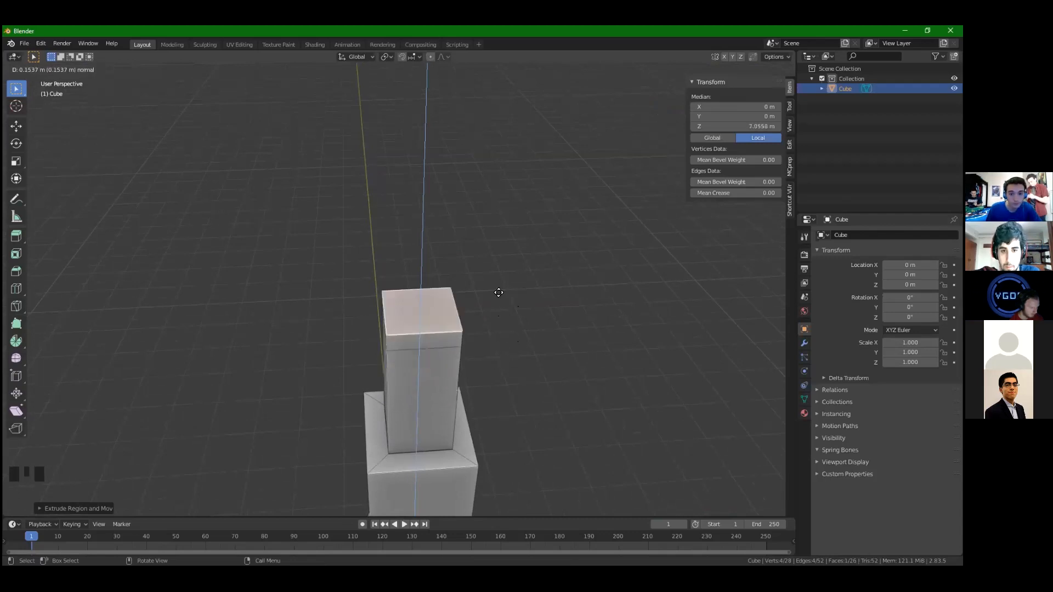
click(501, 139)
shift+middle_drag(473, 350, 486, 305)
key(KP_Decimal)
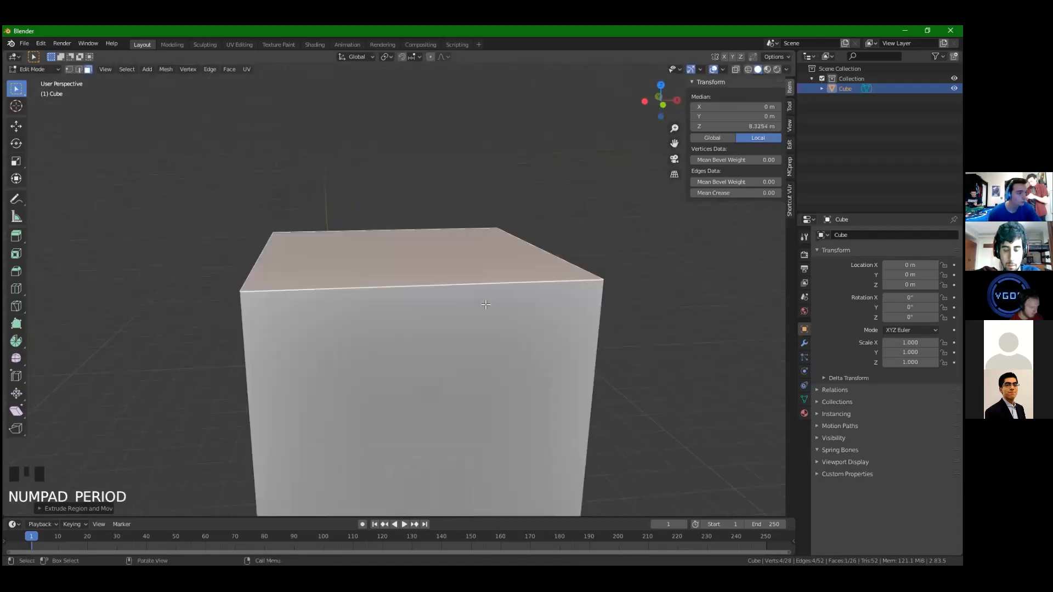
scroll(479, 308, down, 6)
scroll(478, 309, down, 4)
middle_drag(466, 347, 414, 415)
Select a tall side face of the block below the narrow column and try insetting it by about 0.15 m
double_click(383, 292)
middle_drag(576, 305, 466, 77)
click(459, 402)
scroll(580, 340, up, 2)
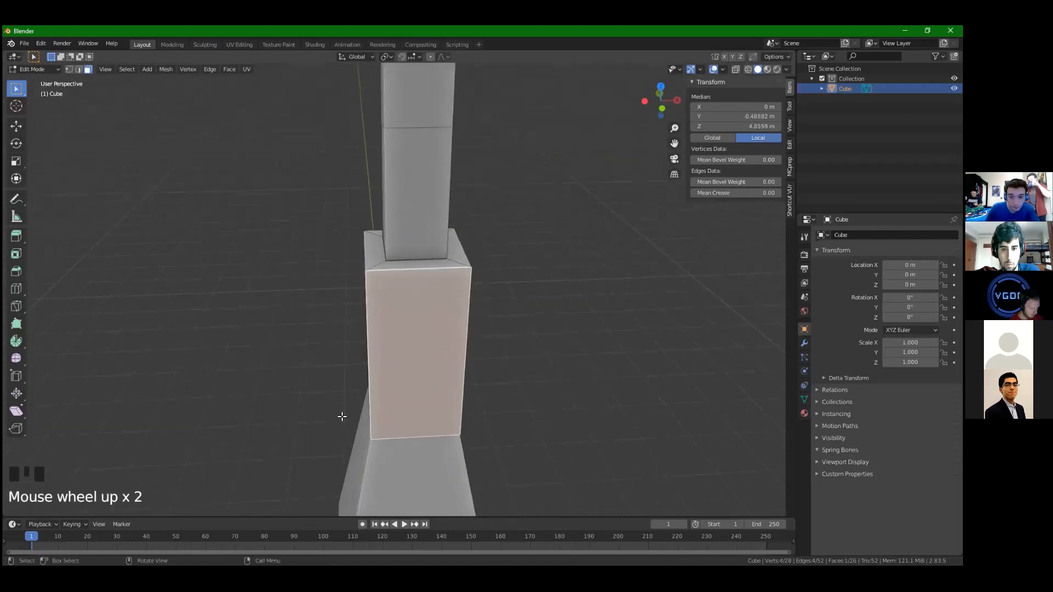
middle_drag(286, 304, 613, 312)
key(i)
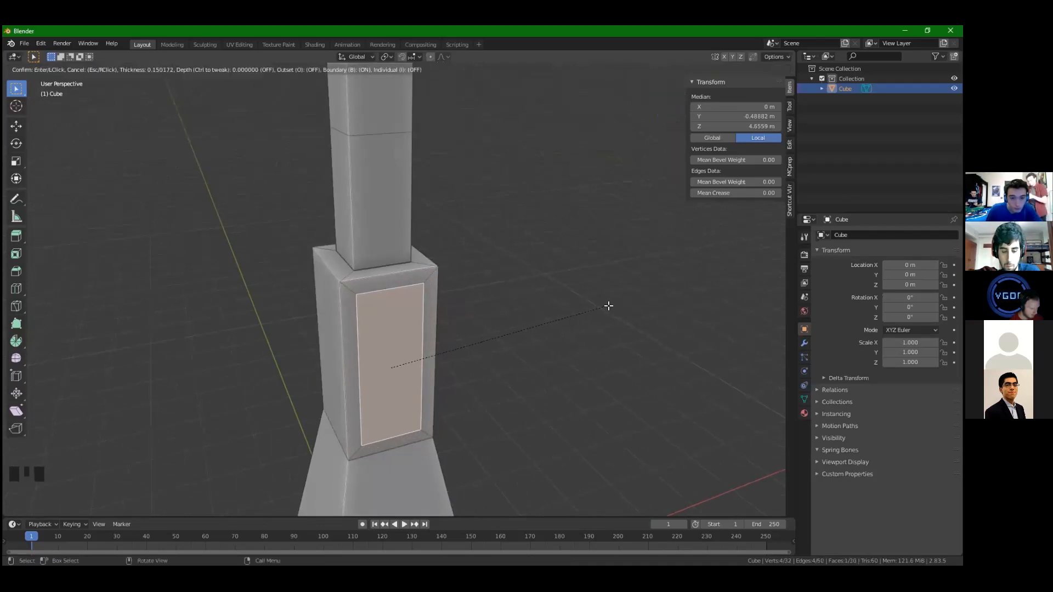
right_click(517, 324)
Add the adjacent side face of the block to the selection and inset both faces together
middle_drag(517, 324, 398, 309)
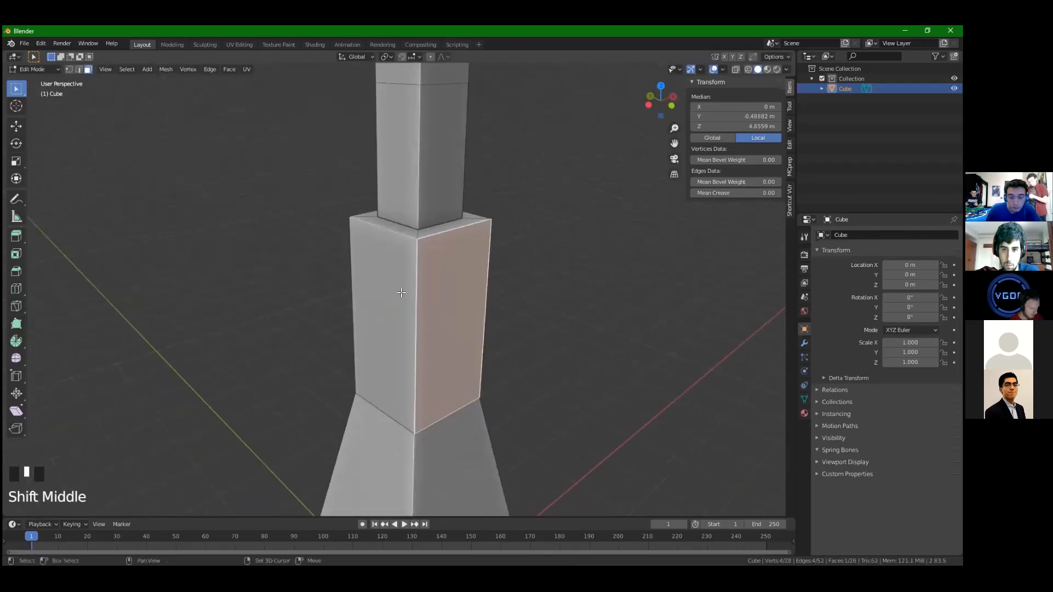
shift+click(401, 288)
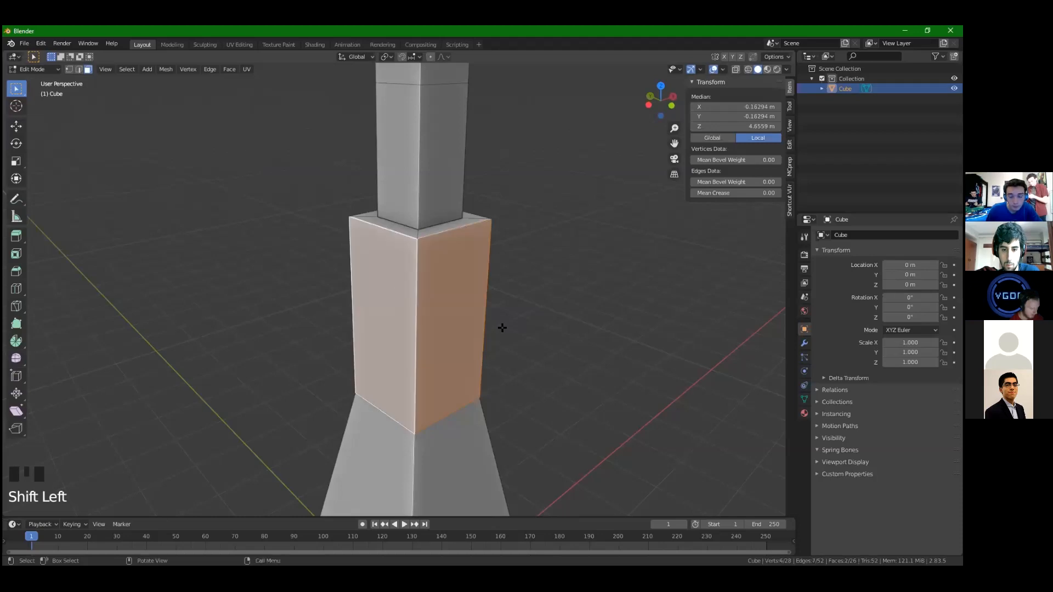
middle_drag(508, 308, 663, 289)
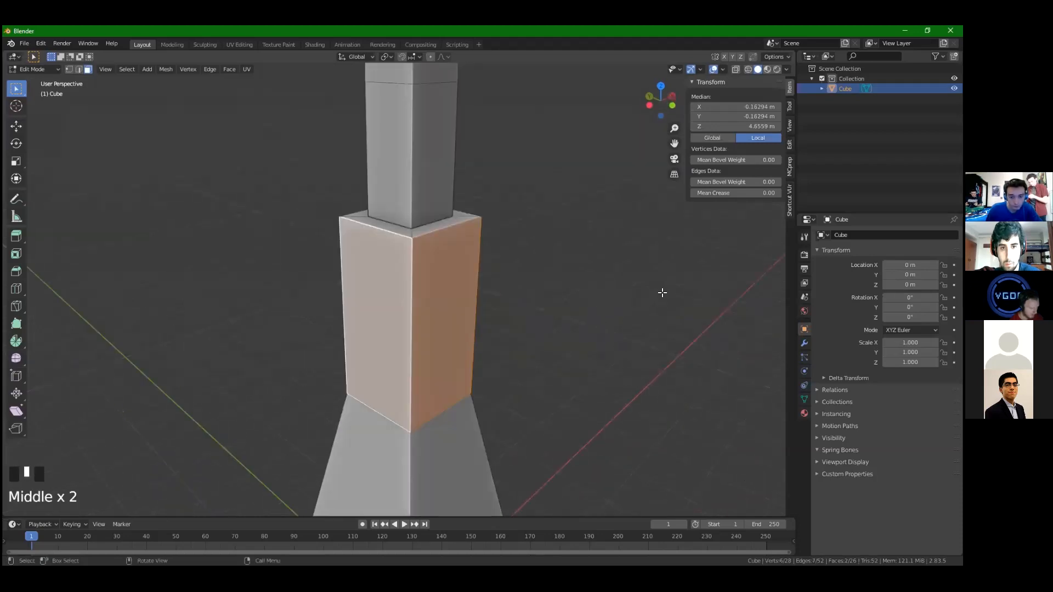
key(i)
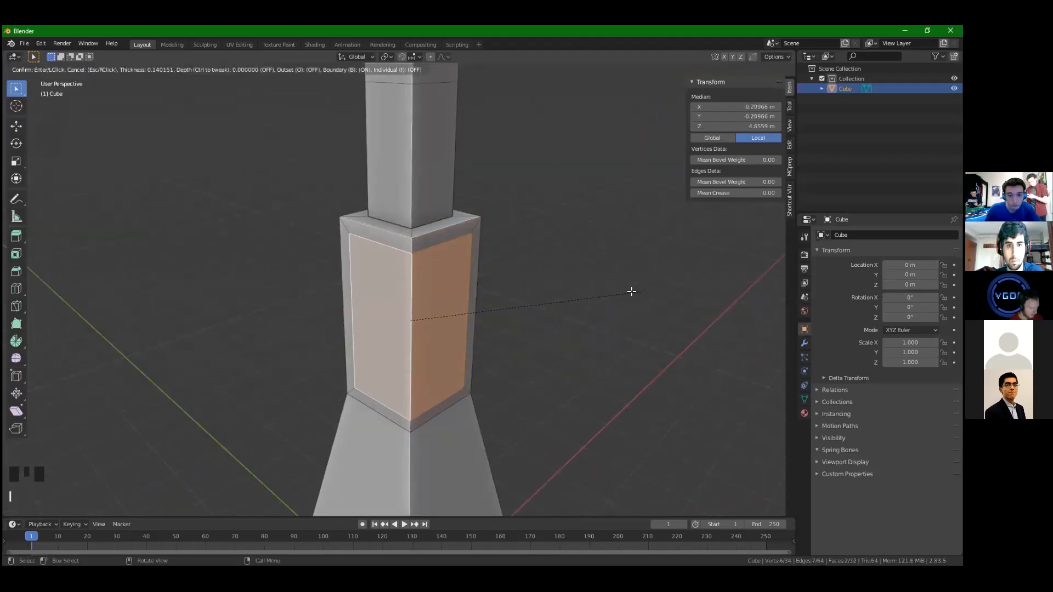
Inset the two adjacent faces of the column's middle block, and extrude them outward about 1.37 m
click(631, 291)
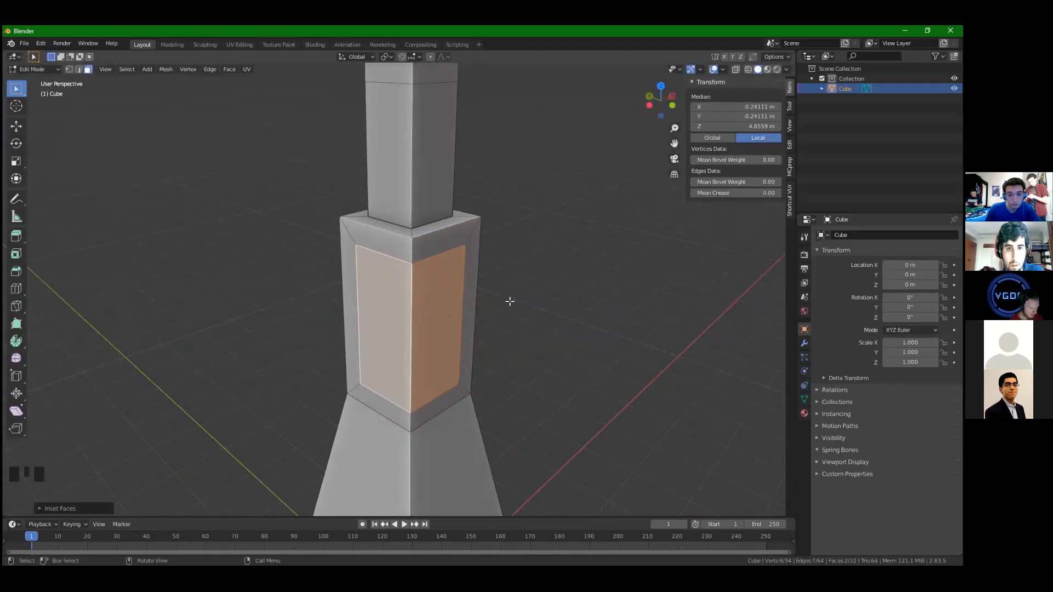
middle_drag(386, 316, 355, 336)
key(e)
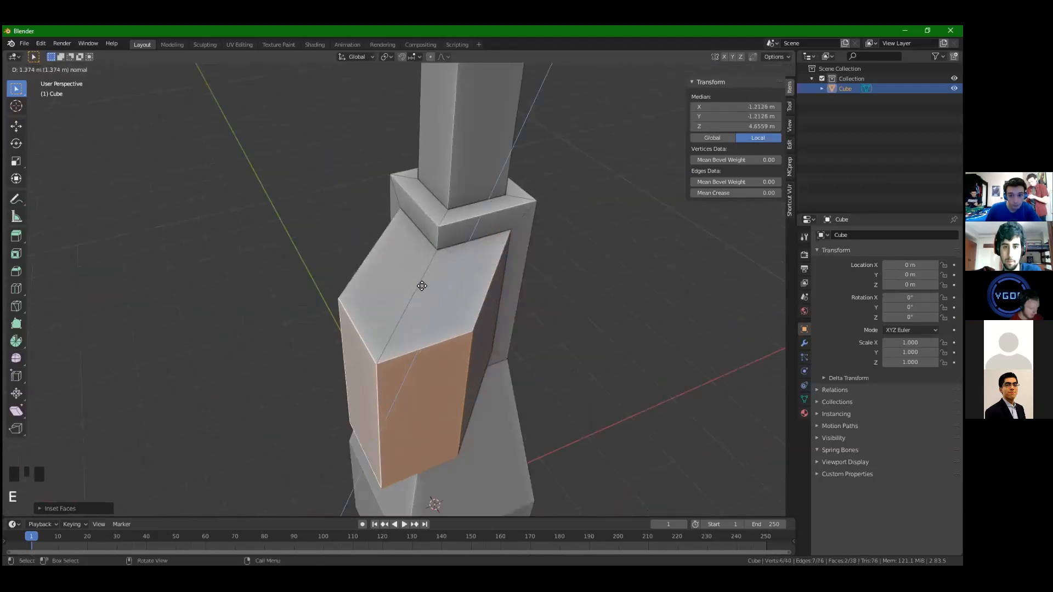
click(433, 272)
middle_drag(545, 310, 506, 324)
scroll(482, 299, down, 4)
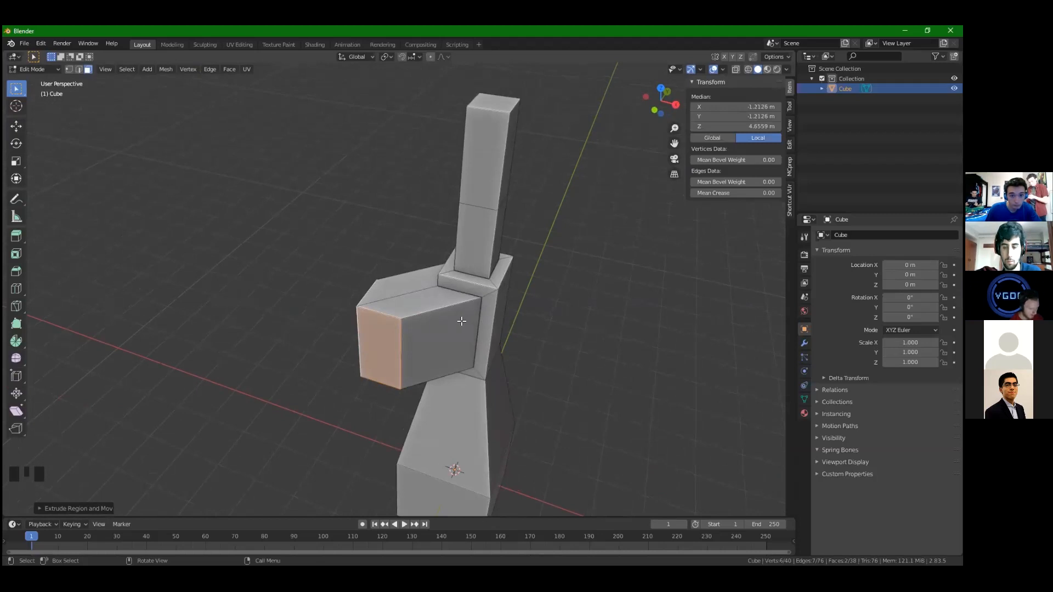
middle_drag(462, 321, 522, 315)
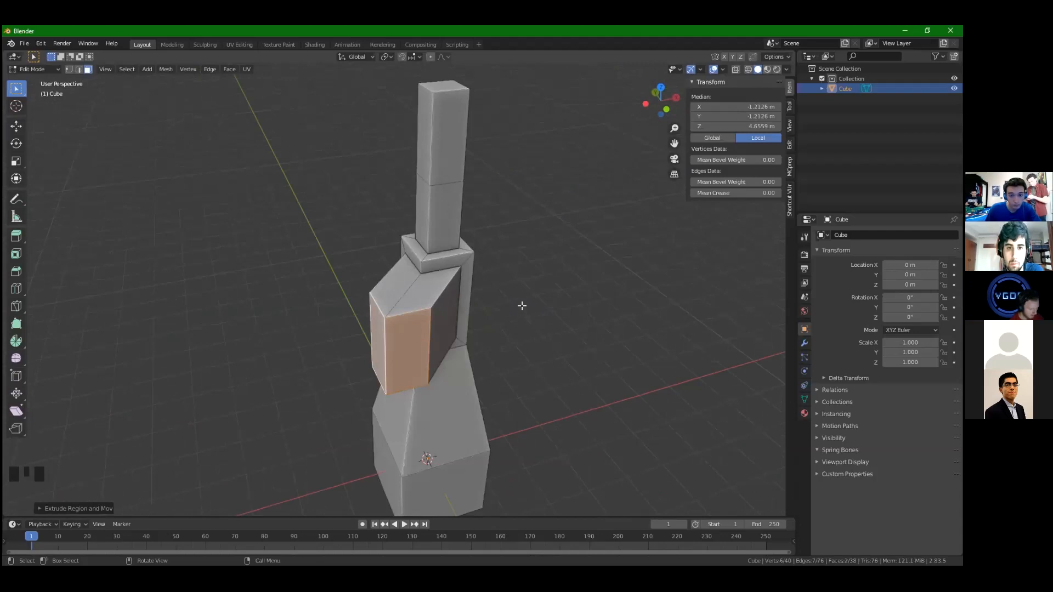
Select the face at the very top of the column and extrude it in place with no offset
click(436, 77)
click(443, 87)
shift+middle_drag(470, 129, 468, 259)
key(e)
click(464, 261)
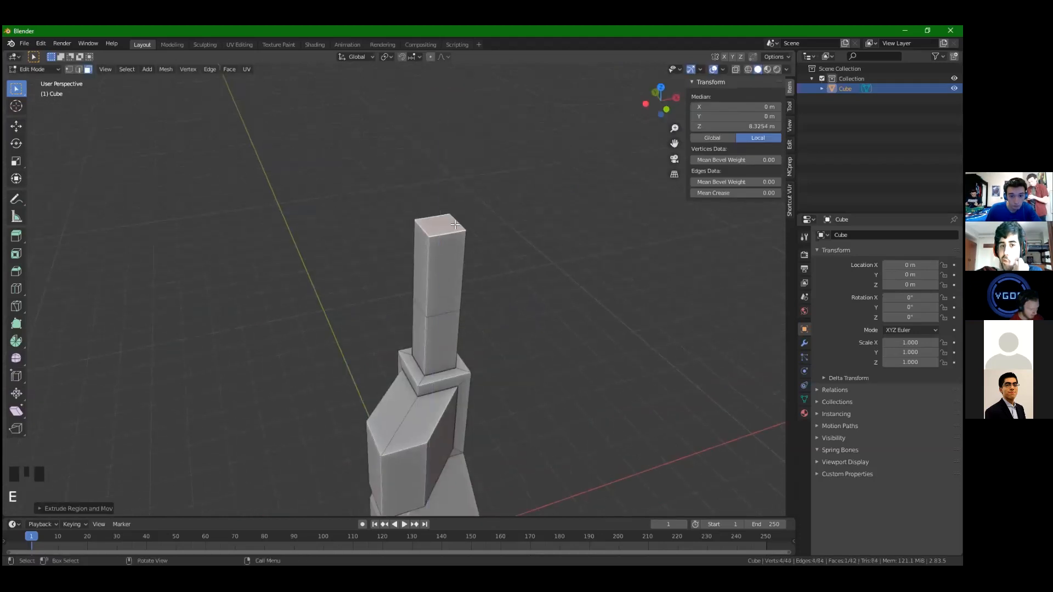
Try extruding the column's top face up to about Z 9.5 m and moving faces to bend the tip
key(e)
click(452, 212)
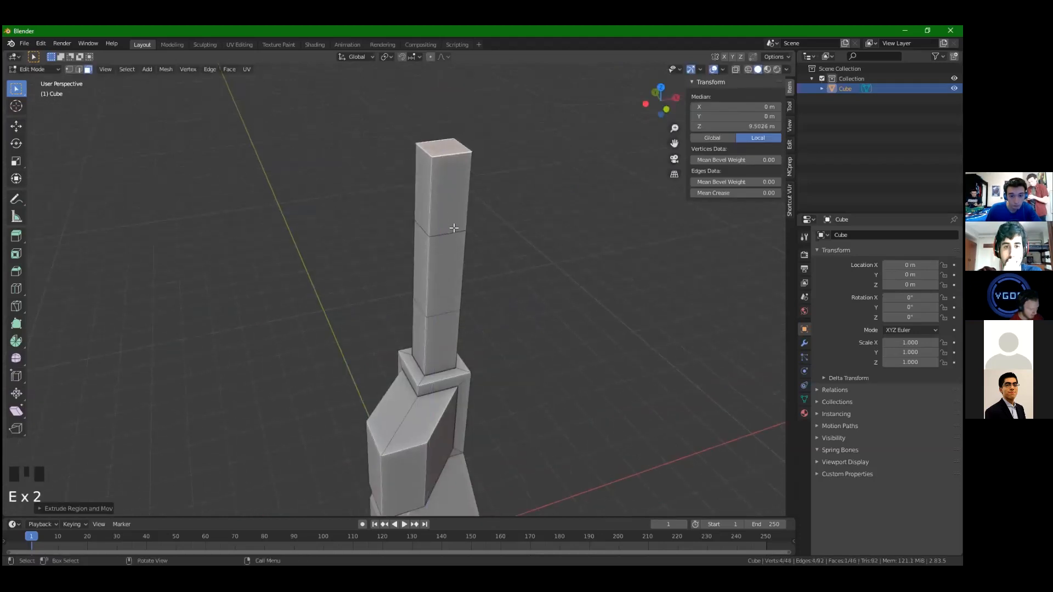
click(446, 215)
click(442, 149)
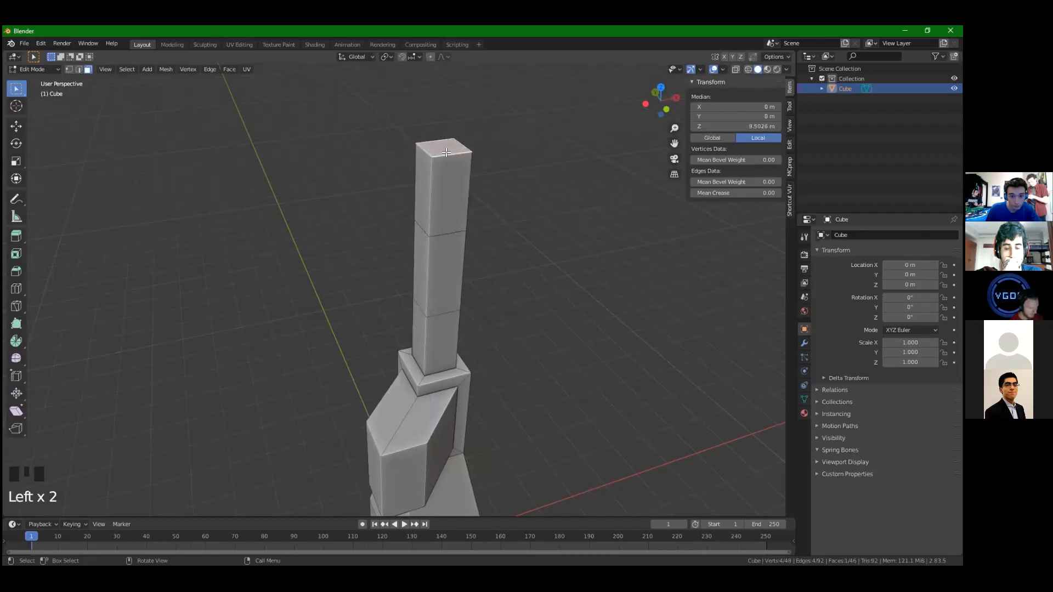
key(g)
click(467, 203)
key(z)
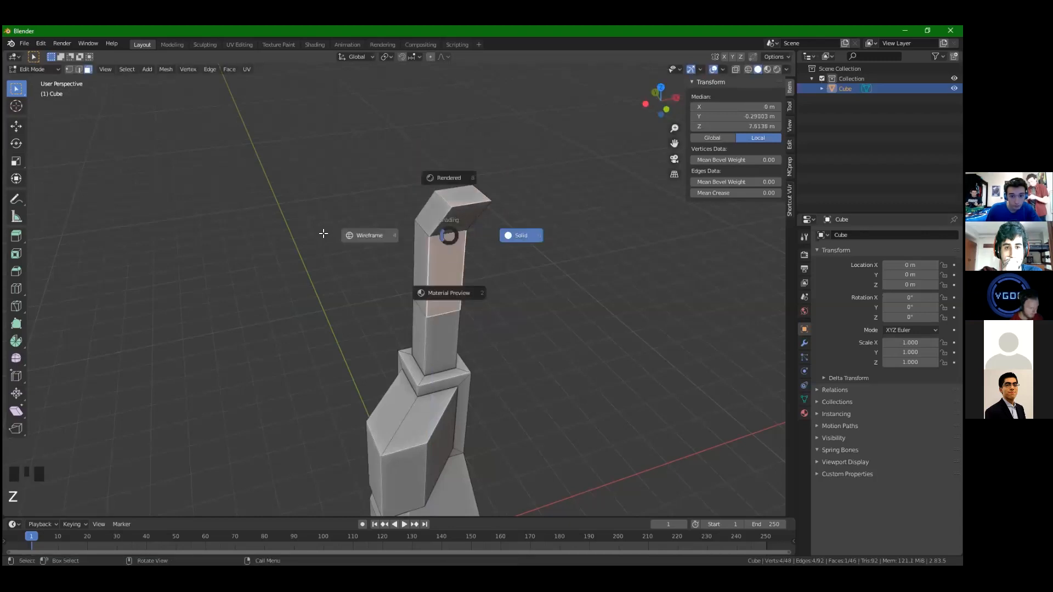
click(452, 222)
key(z)
click(446, 274)
click(460, 198)
key(g)
click(442, 202)
Undo the face moves and the upward extrusion at the column's tip, keeping the in-place extrusion
key(ctrl+z)
key(ctrl+z)
key(ctrl+z)
key(ctrl+z)
key(ctrl+z)
key(ctrl+z)
key(ctrl+z)
key(ctrl+z)
key(ctrl+z)
key(ctrl+z)
key(ctrl+z)
Move the column's top face to about Y 0.27 m and Z 8.88 m, forming a slanted segment
middle_click(497, 253)
middle_drag(497, 252, 482, 252)
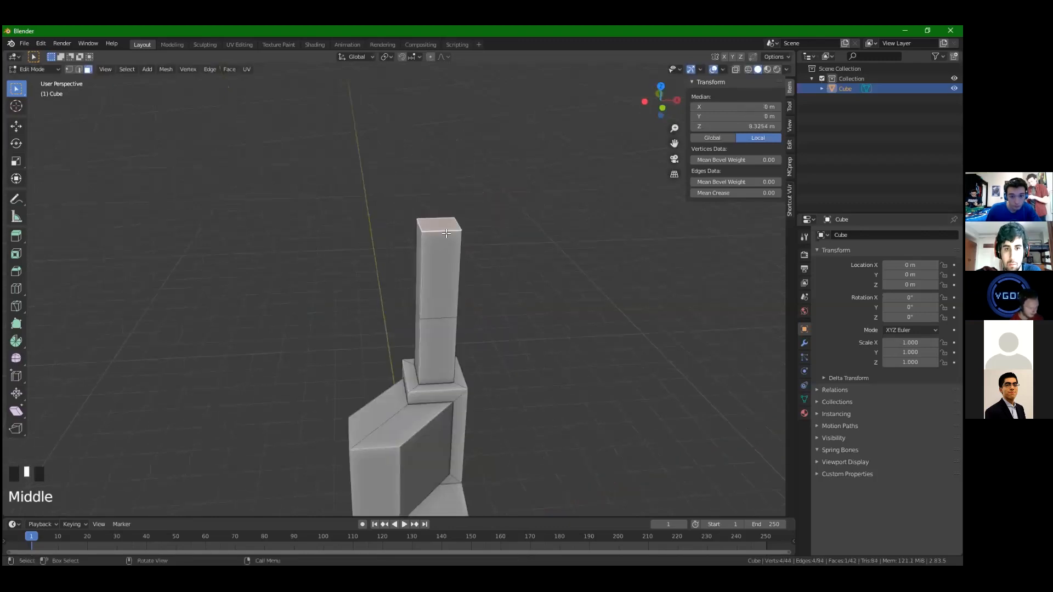
click(445, 222)
scroll(449, 224, down, 6)
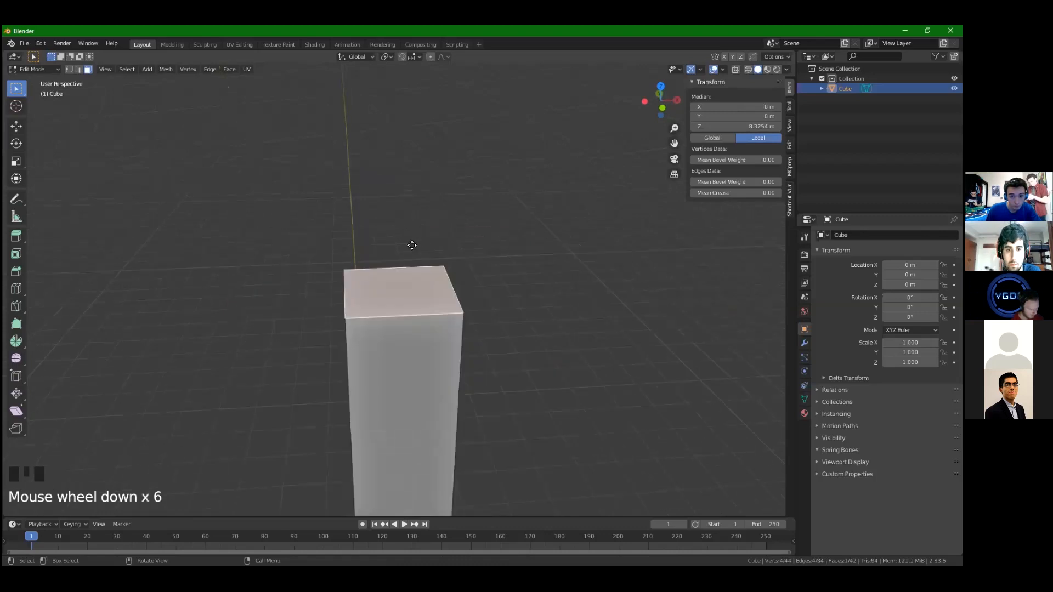
key(g)
scroll(441, 202, down, 3)
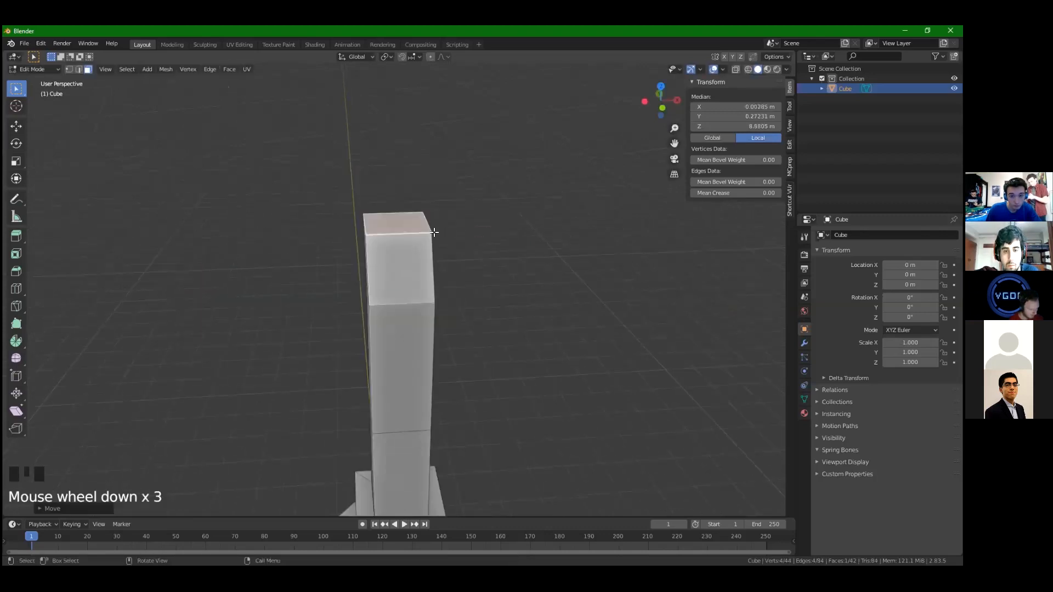
Extrude the slanted segment's top face and cancel the offset, leaving the new face in place
key(e)
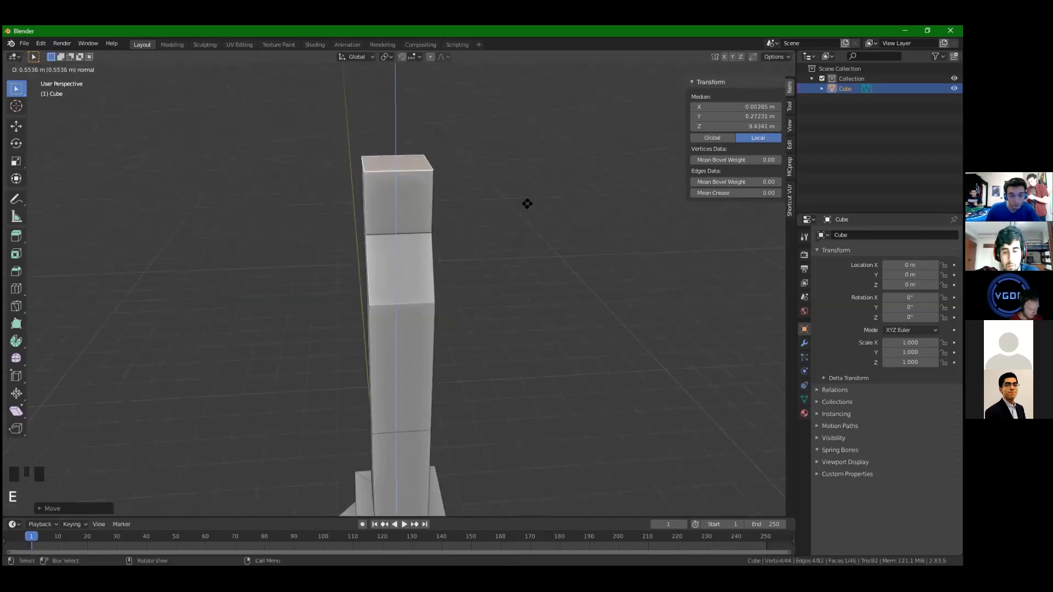
right_click(357, 218)
middle_drag(357, 219, 400, 240)
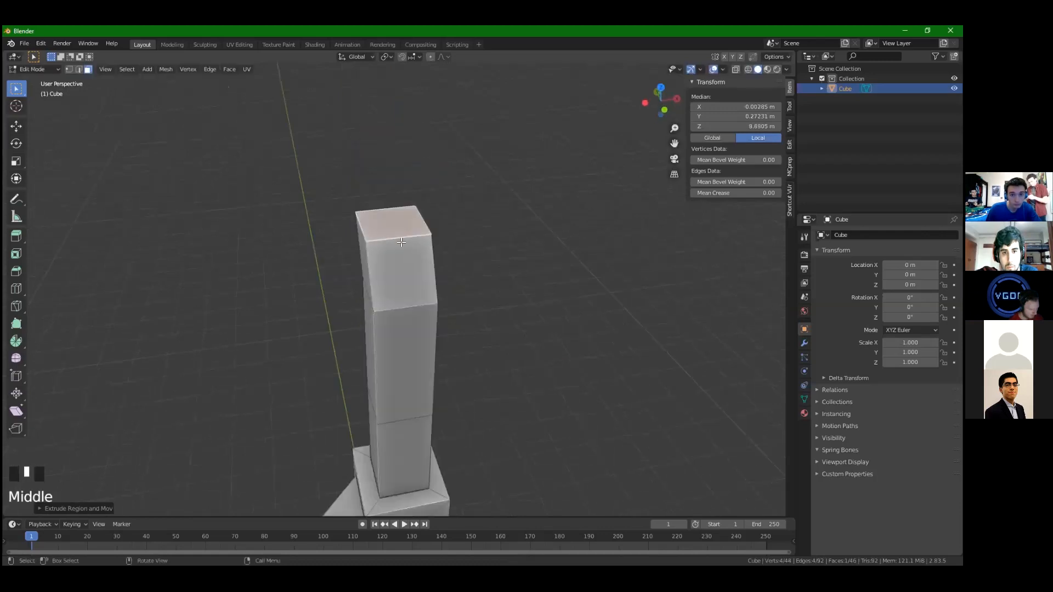
Examine the overlapping faces and edges at the column's top in wireframe shading, selecting them one by one
scroll(423, 292, up, 3)
scroll(423, 291, down, 2)
shift+middle_drag(433, 305, 453, 316)
shift+scroll(435, 317, up, 1)
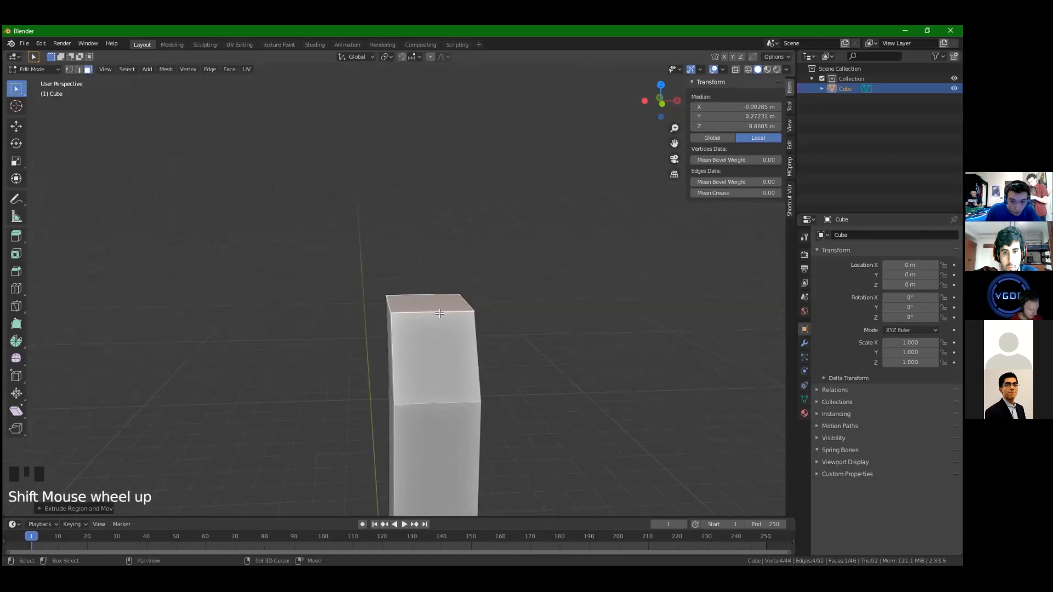
scroll(413, 355, up, 3)
shift+middle_drag(414, 355, 158, 133)
scroll(373, 306, up, 4)
key(z)
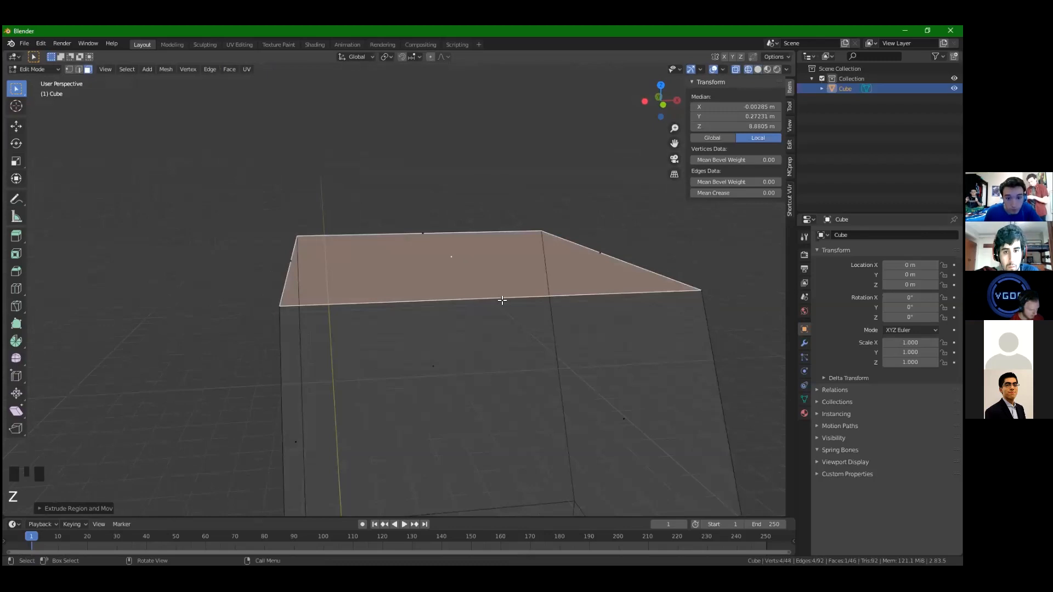
click(507, 298)
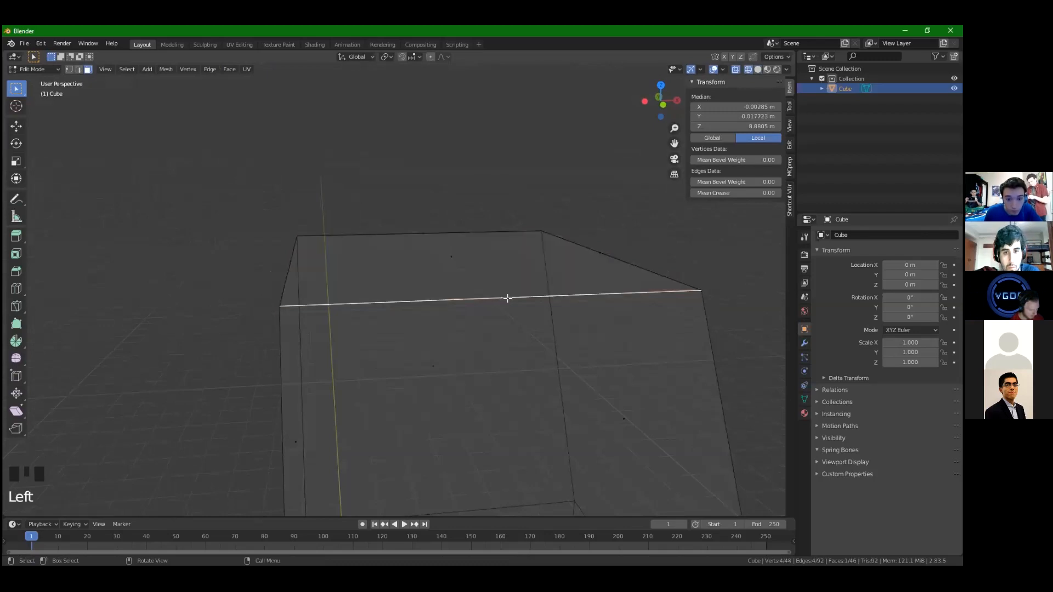
click(454, 256)
click(435, 364)
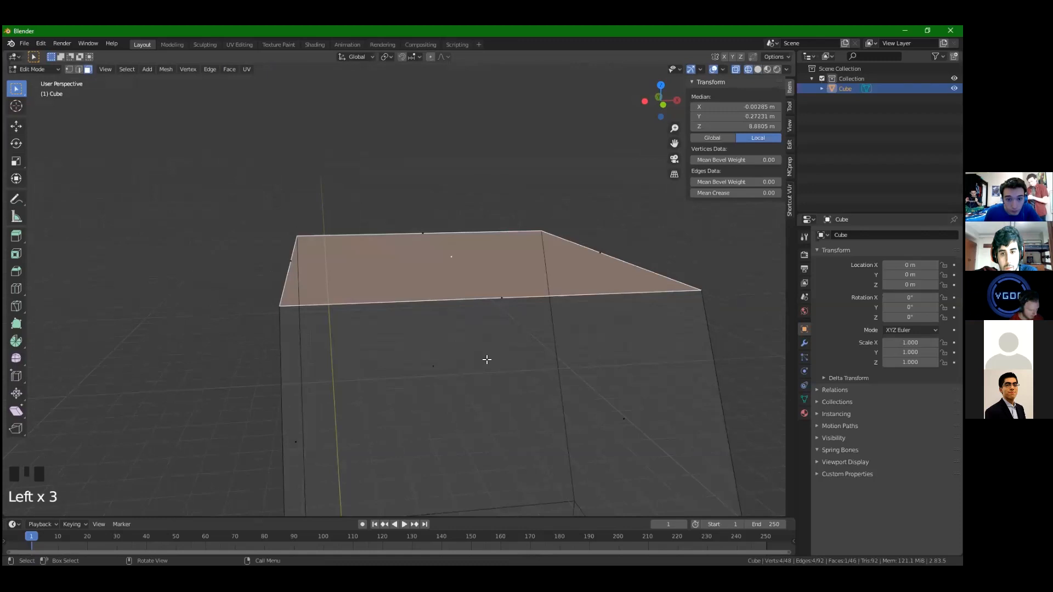
click(439, 358)
click(507, 297)
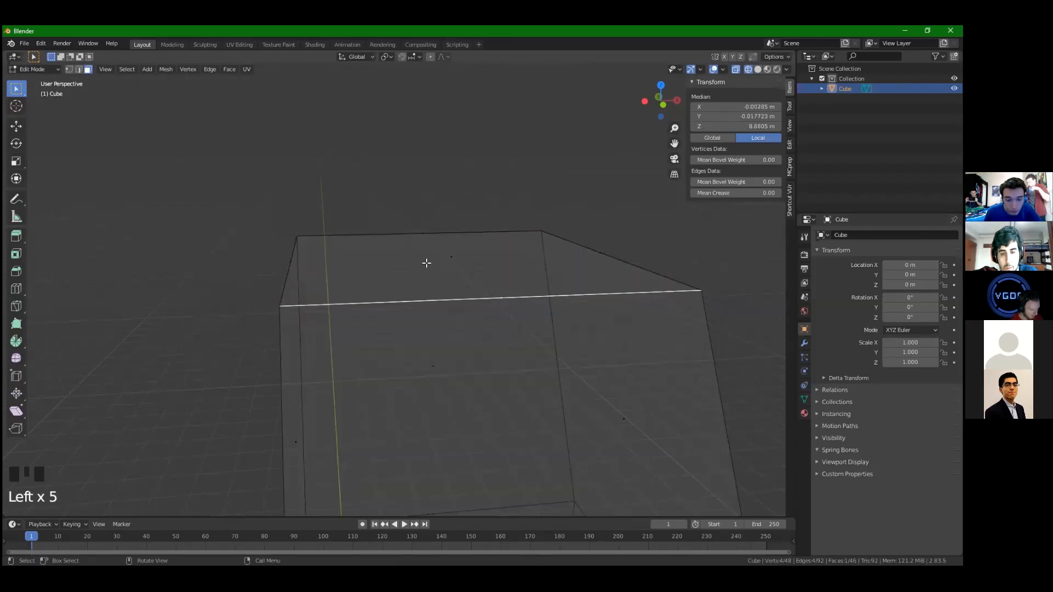
scroll(398, 269, down, 4)
key(z)
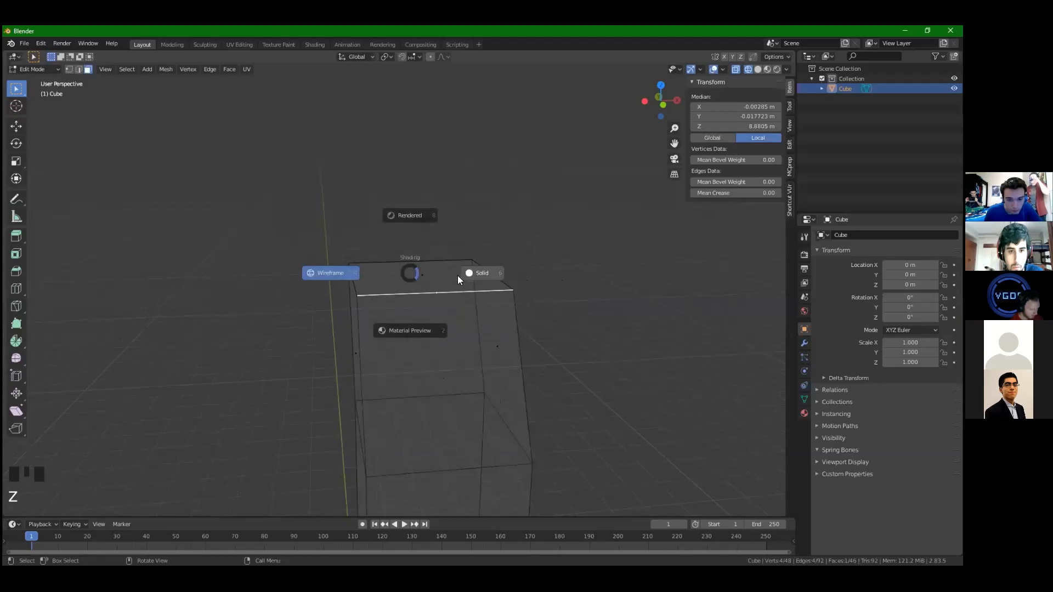
click(439, 274)
Move the in-place extruded top face upward and sideways to form another slanted segment
scroll(437, 289, down, 3)
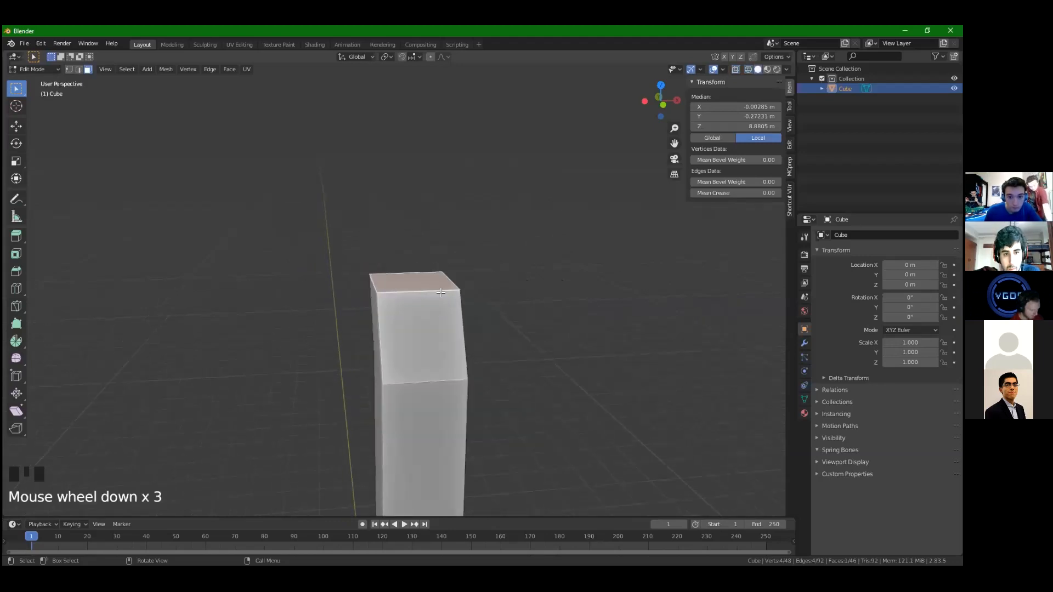
key(g)
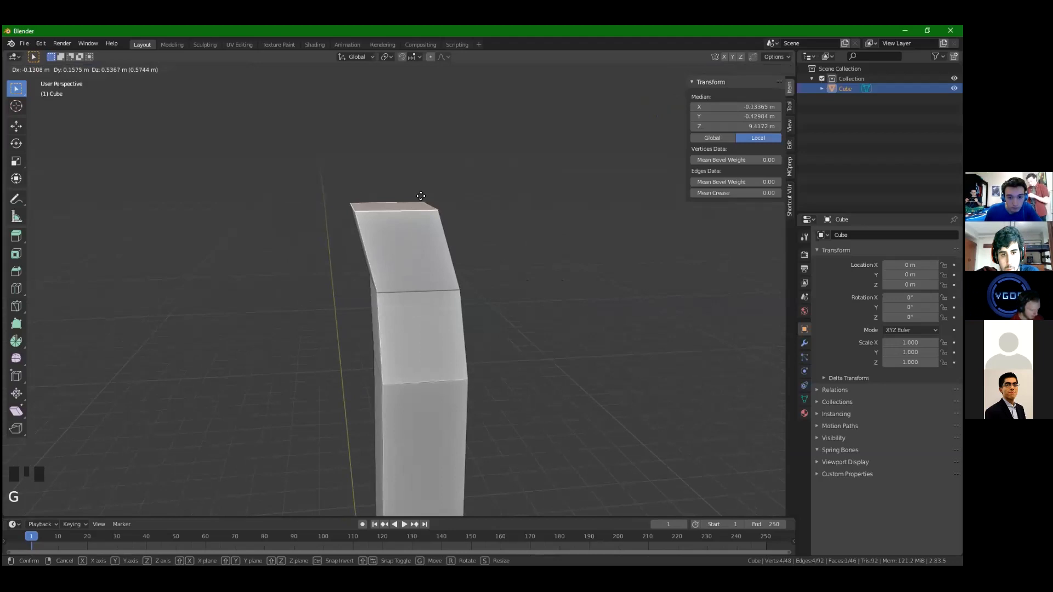
click(455, 173)
Examine the side faces of the new slanted segments from several angles by selecting them
middle_drag(415, 229, 393, 229)
click(469, 254)
middle_drag(560, 234, 410, 226)
click(412, 227)
middle_drag(498, 231, 404, 238)
click(381, 235)
click(404, 237)
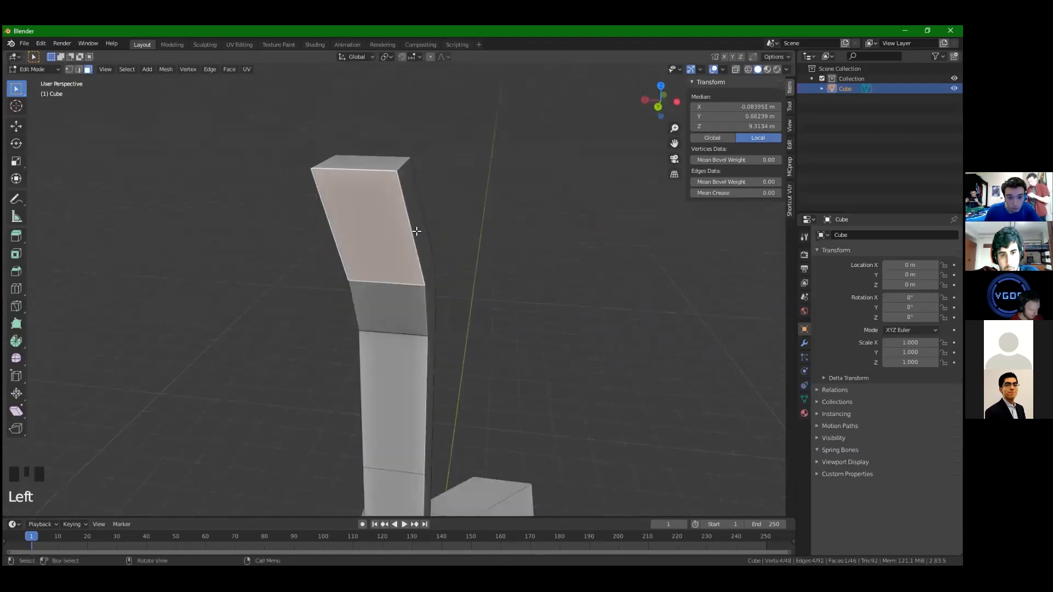
middle_drag(482, 209, 395, 217)
middle_drag(616, 226, 434, 202)
middle_drag(495, 196, 408, 222)
click(404, 224)
middle_drag(511, 267, 507, 329)
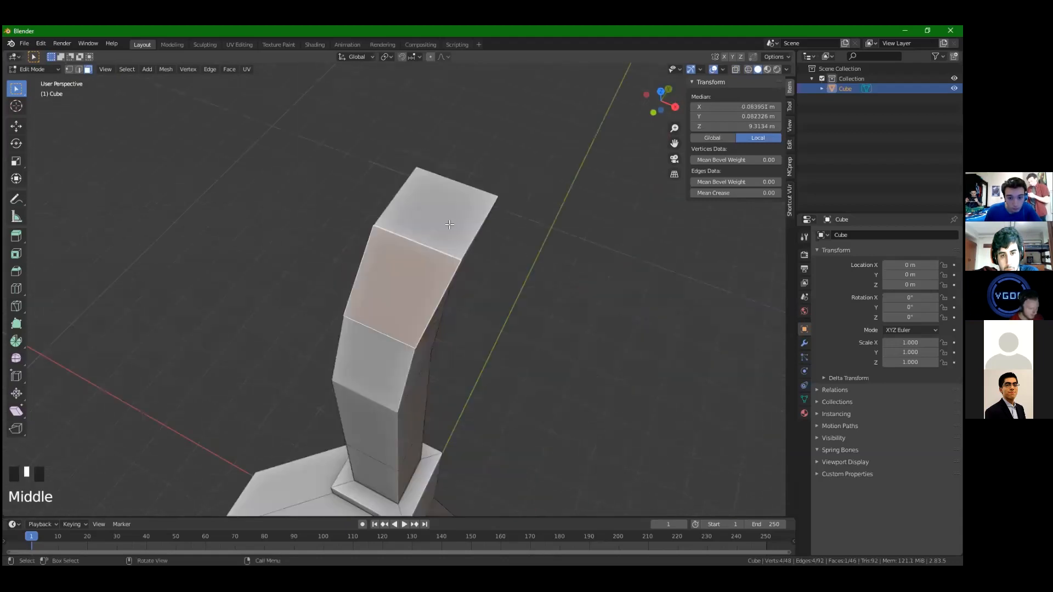
Reposition the column's top face to about X -0.29 m, Y -0.10 m and Z 9.79 m
click(423, 209)
middle_drag(423, 210, 429, 252)
key(g)
click(444, 287)
scroll(533, 180, down, 1)
middle_drag(516, 258, 501, 291)
scroll(533, 180, down, 1)
key(g)
click(436, 212)
Review the column's overall shape and the Merge options, including By Distance
middle_drag(447, 241, 401, 288)
scroll(421, 213, down, 2)
middle_drag(371, 413, 479, 221)
scroll(484, 388, down, 3)
scroll(482, 241, down, 2)
middle_drag(484, 261, 474, 308)
scroll(475, 309, down, 3)
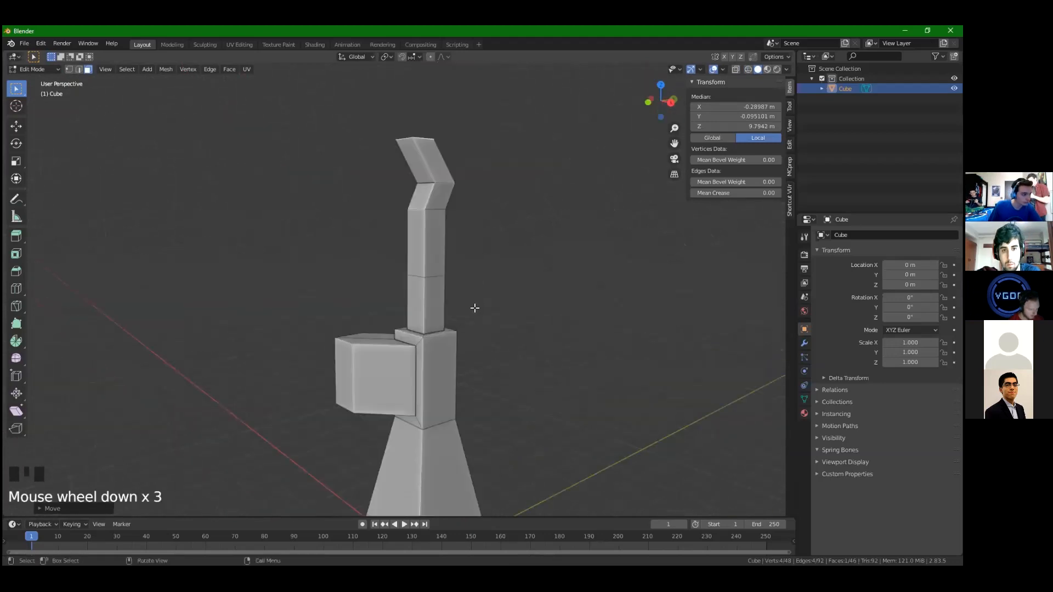
key(m)
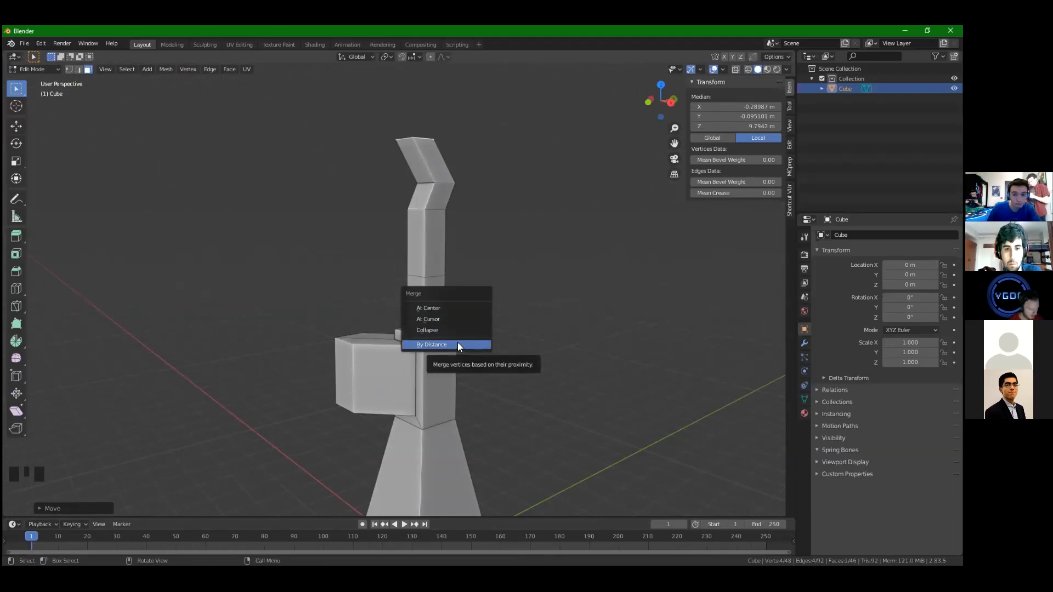
middle_drag(459, 228, 204, 138)
Focus on the selected top face and extrude it in place without any offset
key(KP_Decimal)
scroll(410, 278, down, 4)
key(e)
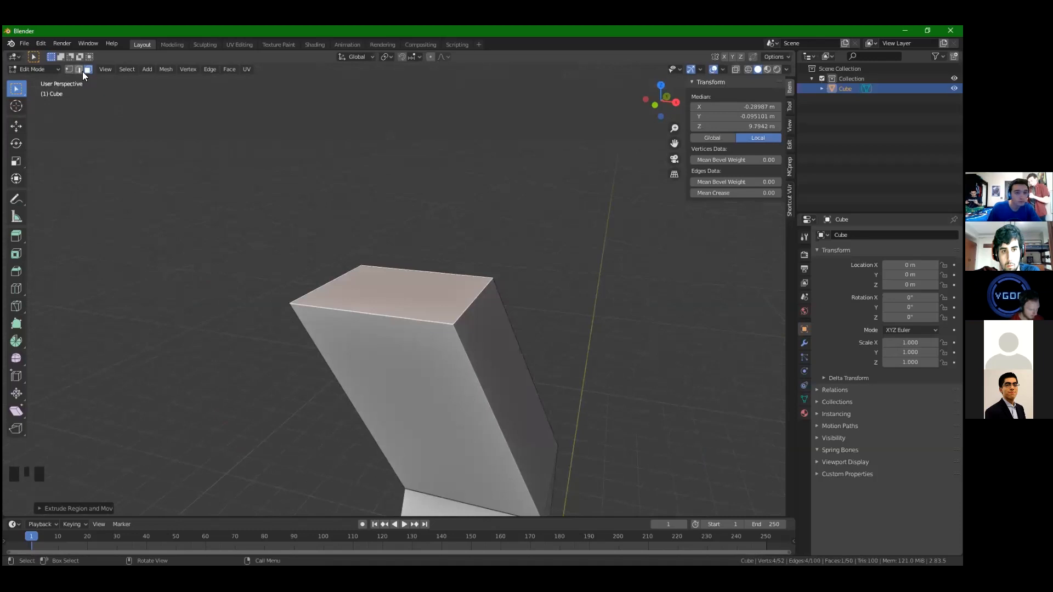
In wireframe shading, select the whole mesh and merge its overlapping vertices by distance
key(z)
click(162, 293)
scroll(376, 322, up, 2)
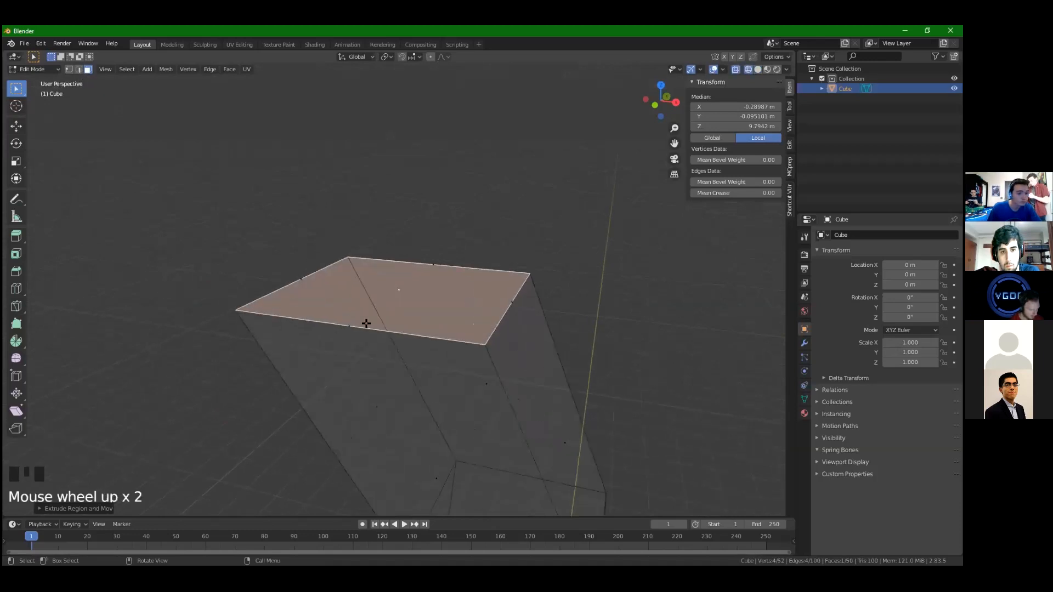
scroll(384, 291, down, 2)
scroll(396, 283, down, 3)
shift+middle_drag(396, 282, 477, 188)
scroll(470, 228, down, 4)
key(a)
shift+middle_drag(465, 255, 470, 266)
scroll(328, 294, up, 9)
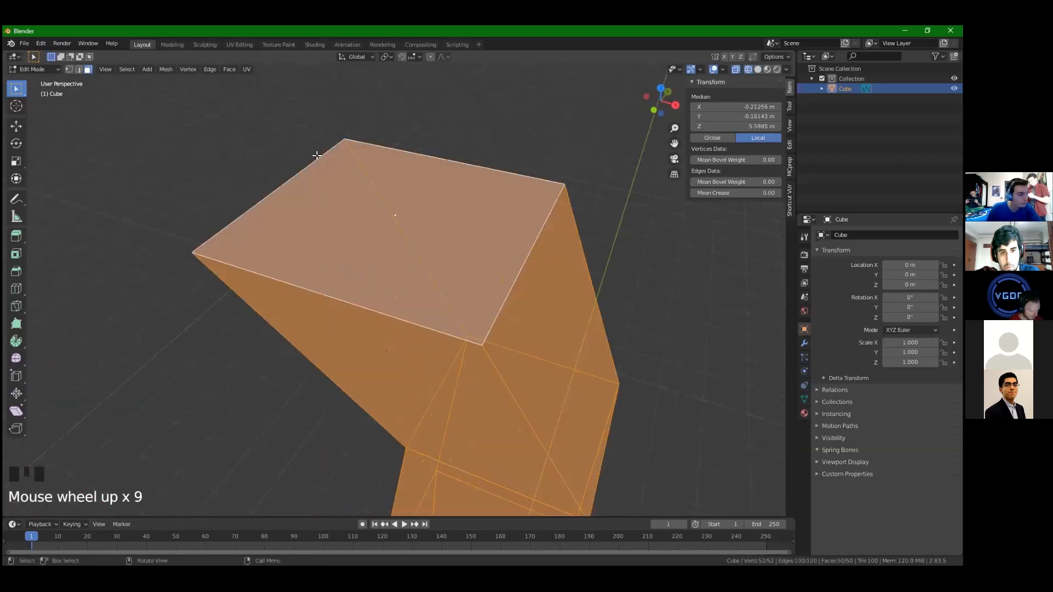
key(m)
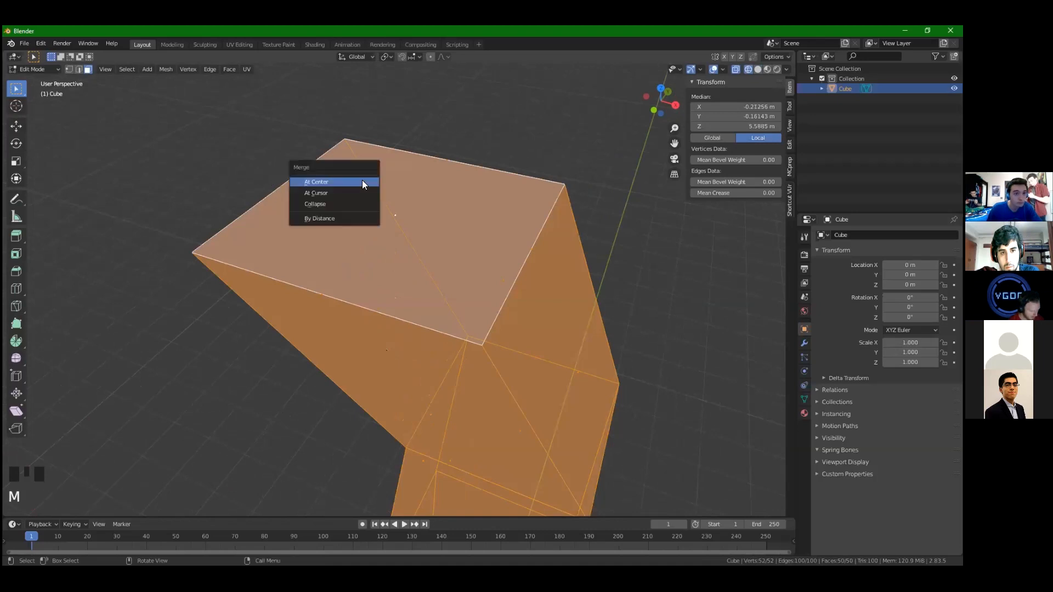
click(324, 218)
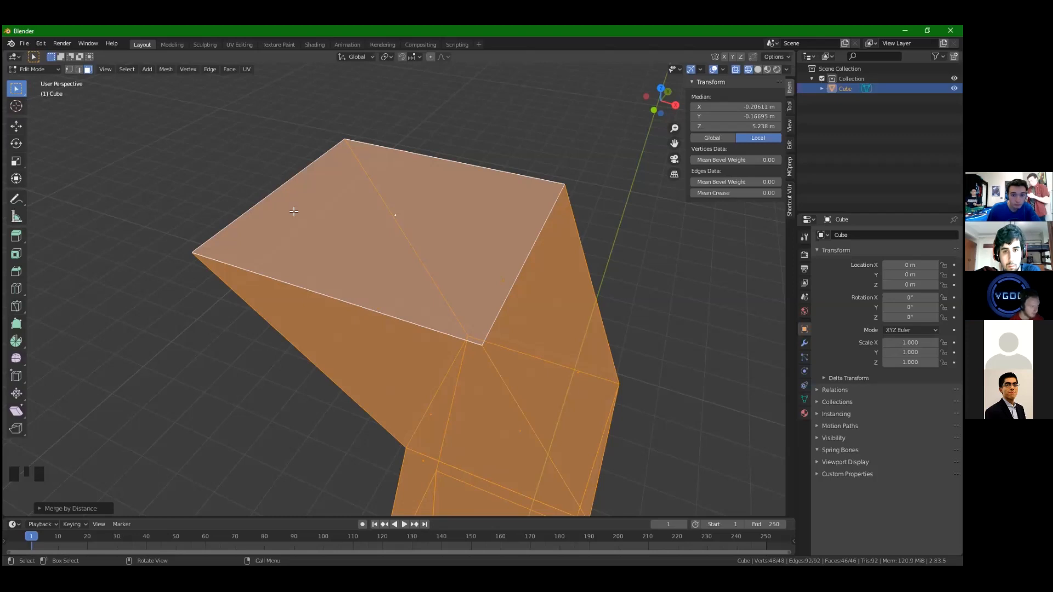
In solid shading, move only the column's top face to about X -0.14 m, Y -0.08 m and Z 9.48 m
key(3)
scroll(387, 234, down, 3)
click(324, 242)
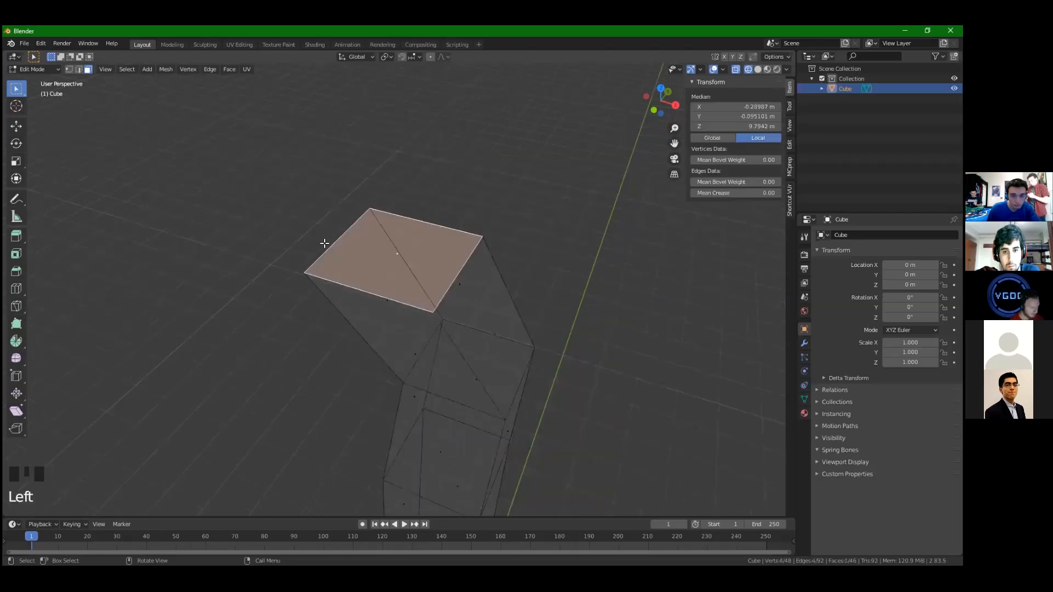
key(z)
middle_drag(480, 277, 421, 285)
scroll(420, 284, down, 1)
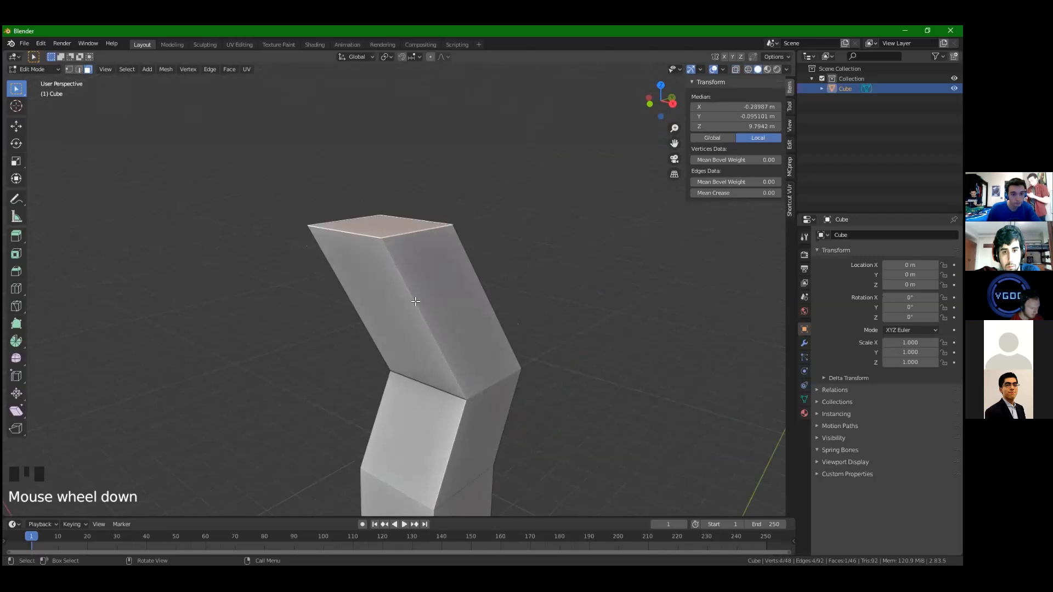
key(g)
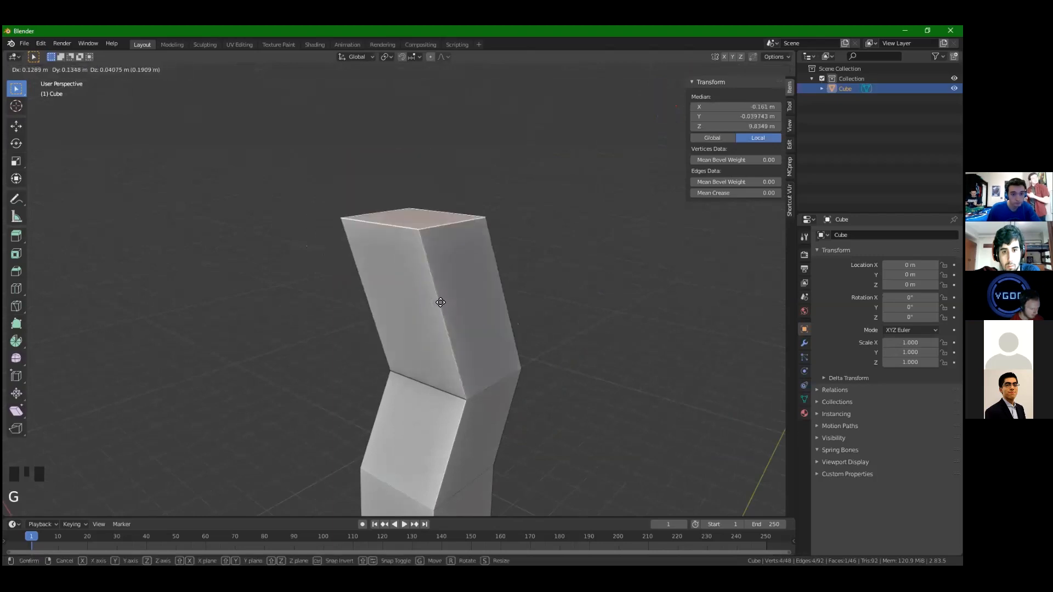
click(433, 335)
Move the column's top face farther sideways to about X -0.51 m, Y 0.05 m and Z 9.54 m
shift+middle_drag(433, 335, 453, 345)
scroll(475, 301, down, 3)
scroll(470, 298, up, 3)
middle_drag(401, 297, 367, 290)
scroll(377, 309, up, 2)
click(439, 294)
middle_drag(440, 294, 597, 258)
middle_drag(513, 257, 557, 291)
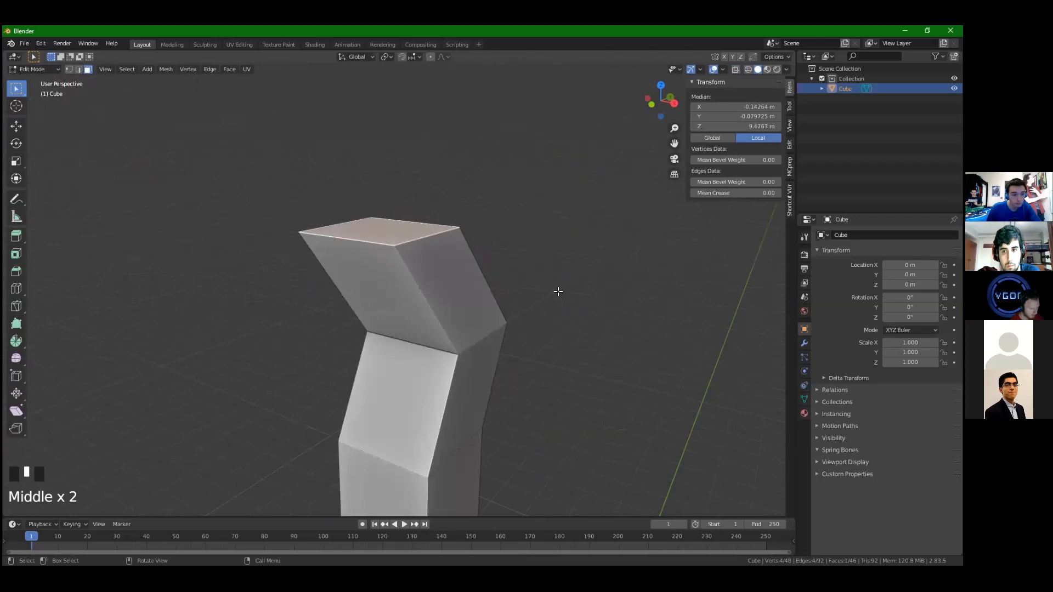
key(g)
click(521, 242)
middle_drag(521, 242, 372, 357)
scroll(431, 320, down, 7)
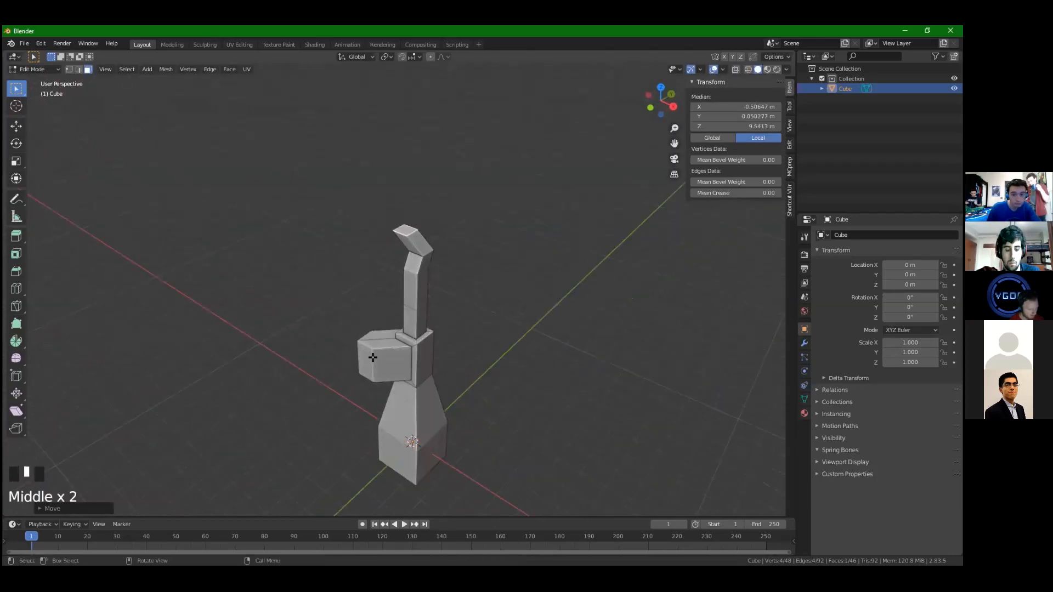
Select the column's top face and rotate it freehand
click(385, 359)
drag(400, 239, 404, 233)
click(407, 231)
key(r)
click(443, 178)
Extrude the top face into another arm segment and move its end face to about X -2.07 m, Y -2.57 m and Z 11.68 m
key(e)
click(328, 91)
key(g)
click(351, 153)
middle_drag(445, 351, 422, 321)
click(317, 164)
key(KP_Decimal)
scroll(425, 251, down, 8)
scroll(379, 237, up, 3)
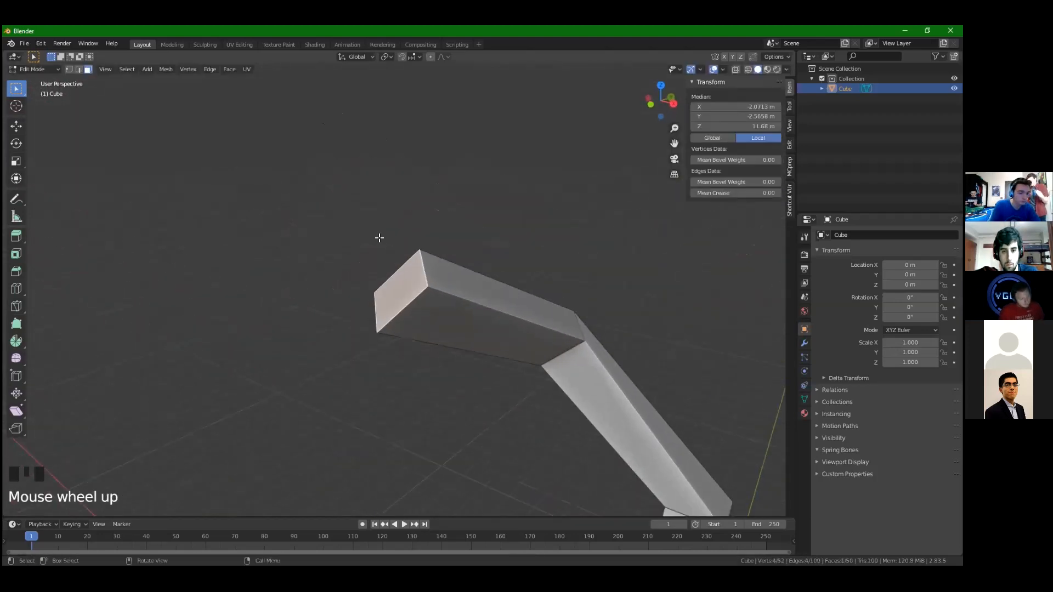
Bevel the edges of the arm's end face with an offset of about 0.165 m
right_click(401, 280)
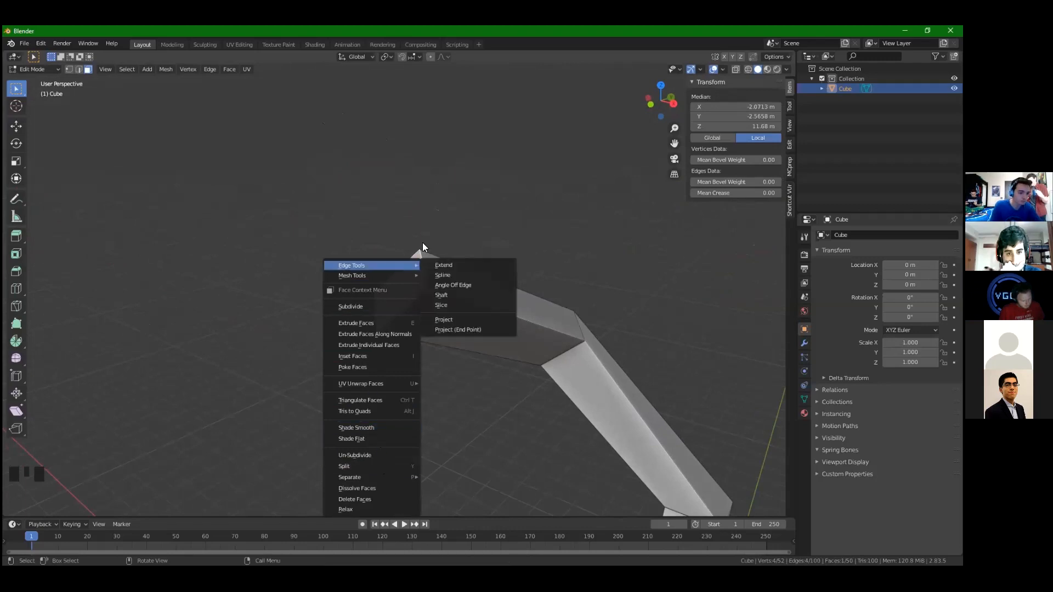
click(212, 70)
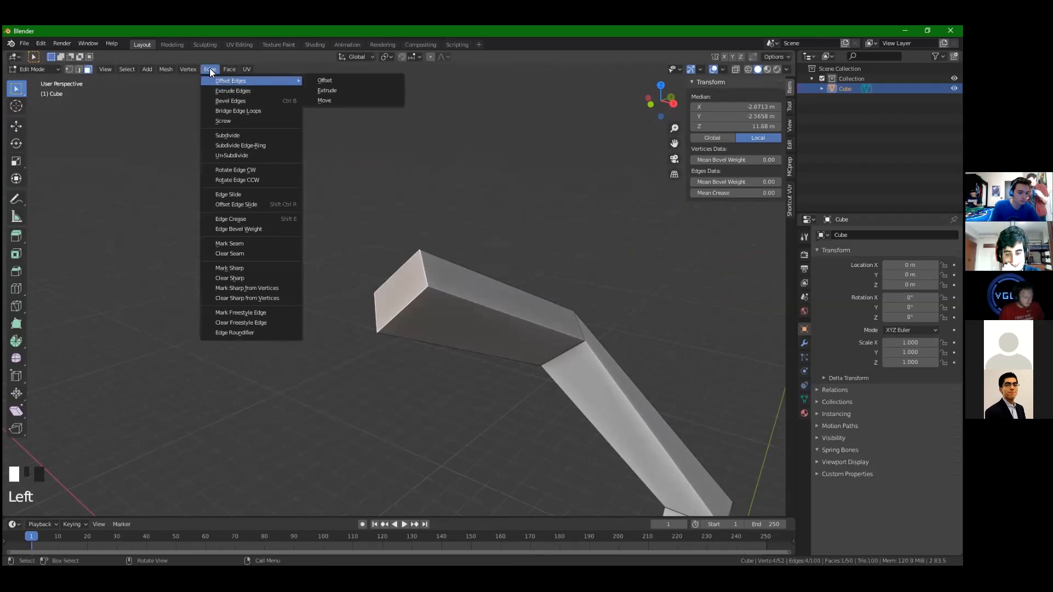
click(226, 101)
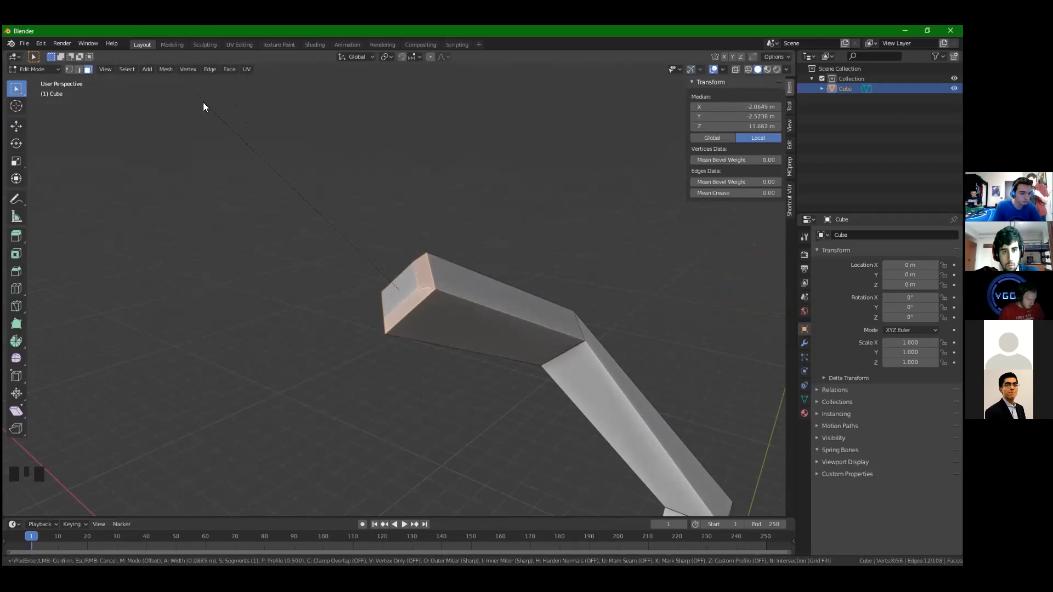
click(197, 99)
scroll(301, 225, down, 3)
middle_drag(301, 225, 324, 308)
scroll(323, 309, up, 3)
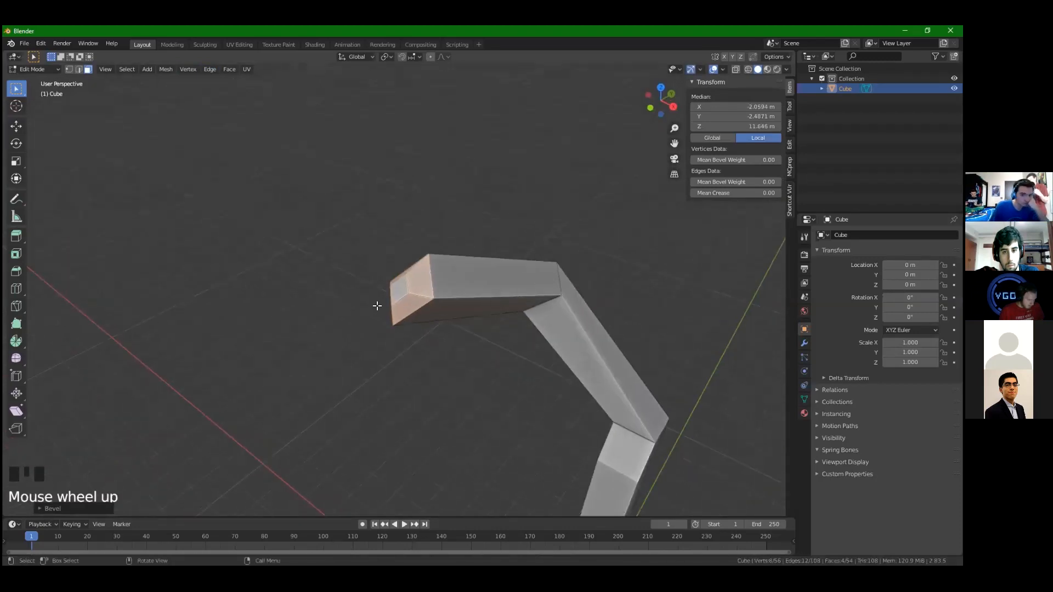
Examine the adjustable settings of the last Bevel operation
click(66, 510)
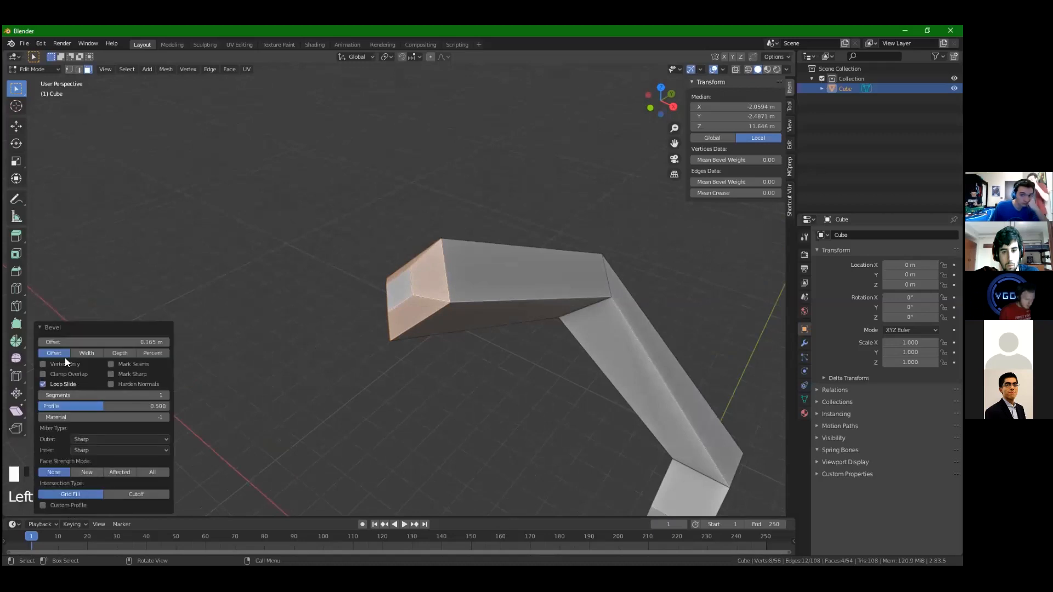
click(71, 327)
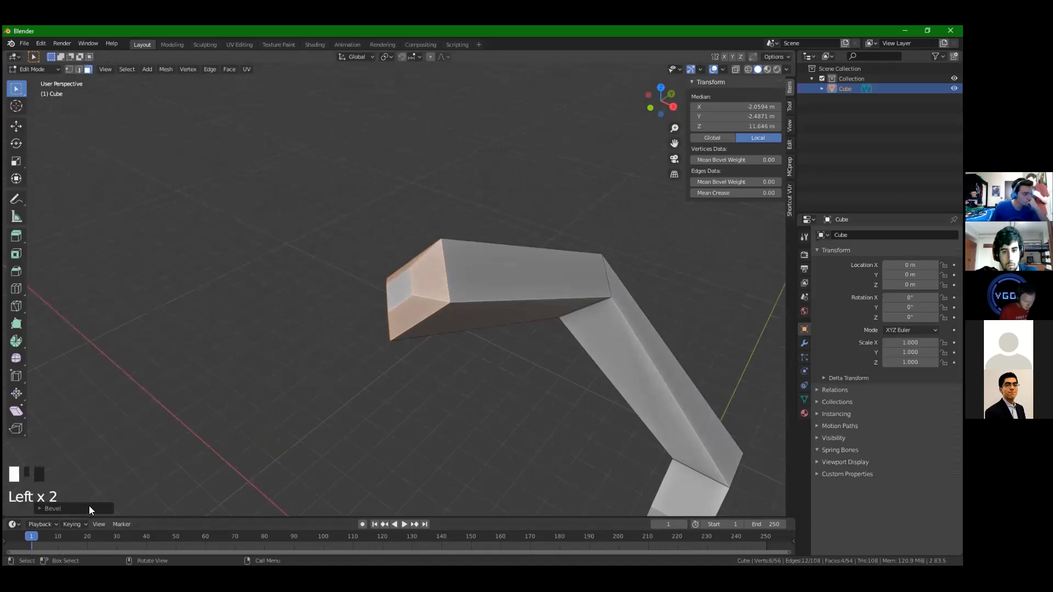
click(91, 510)
click(46, 330)
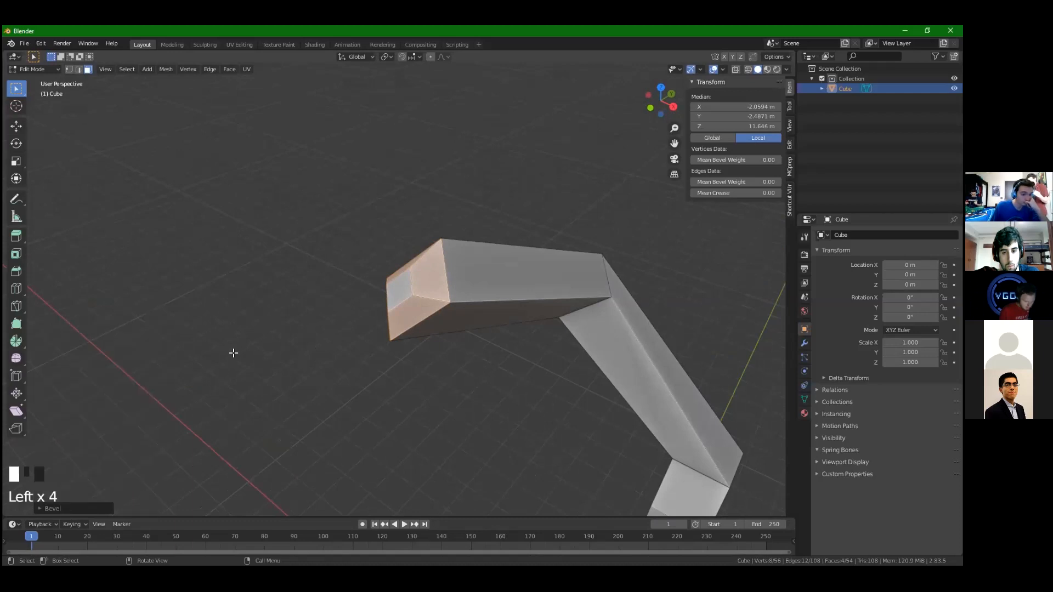
key(F9)
drag(271, 323, 183, 208)
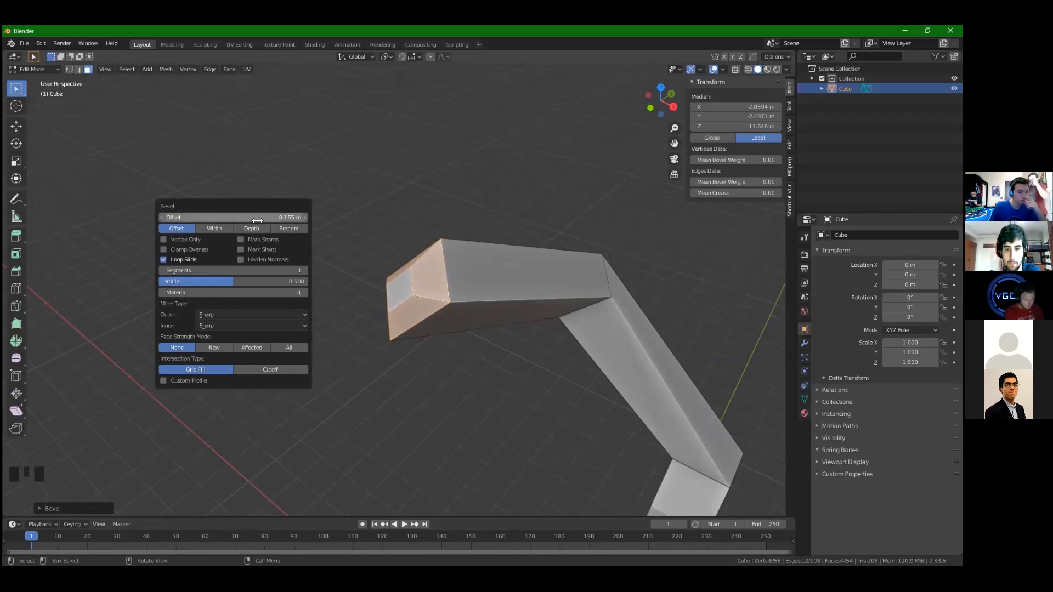
drag(263, 203, 185, 224)
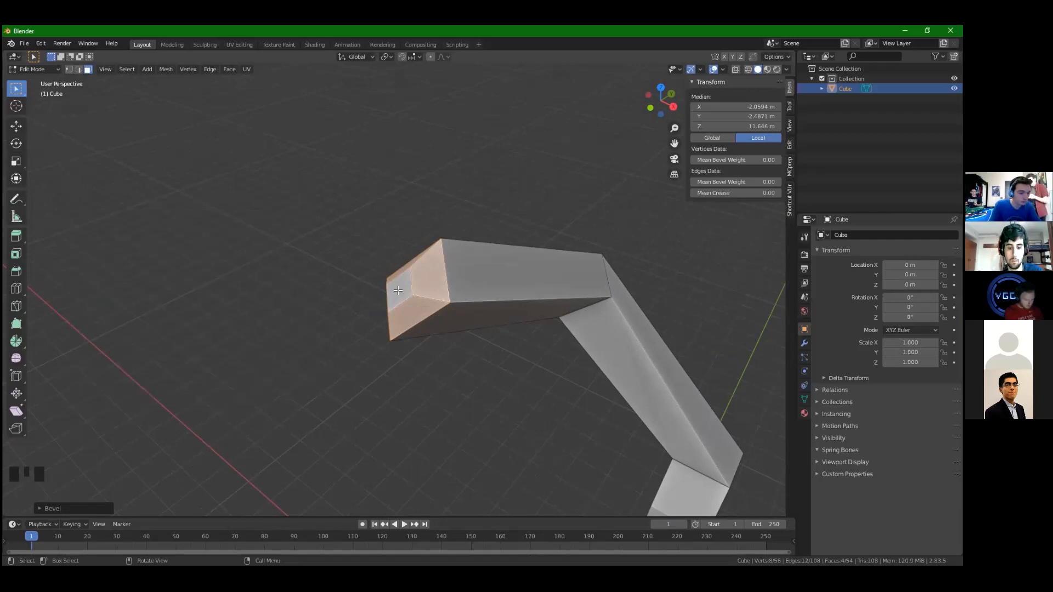
click(54, 508)
click(157, 324)
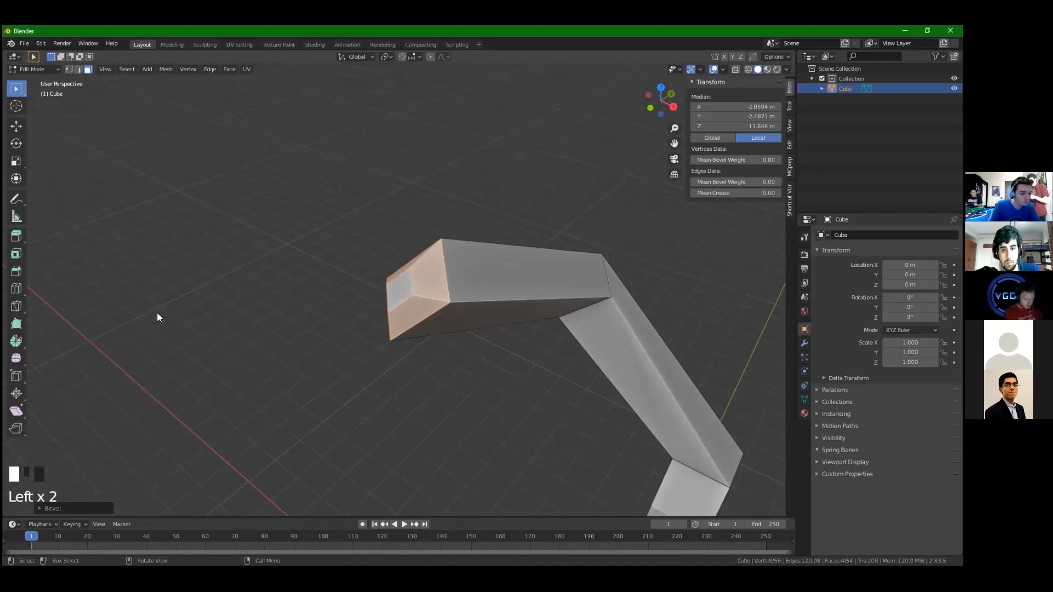
click(91, 509)
drag(108, 342, 82, 351)
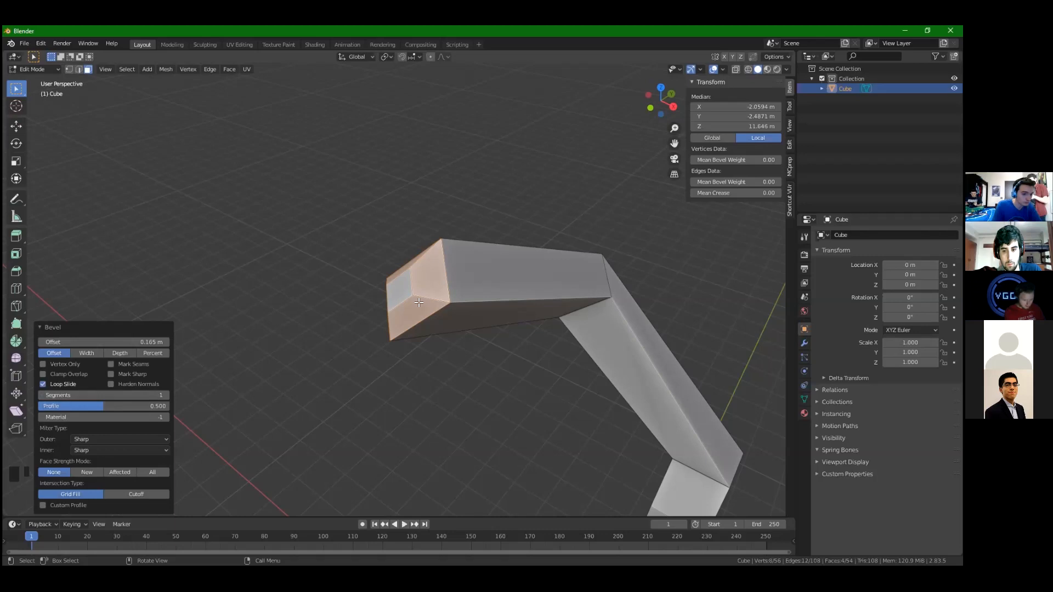
Try raising the bevel's segments to 5 and increasing its profile value
click(167, 393)
click(166, 394)
click(166, 394)
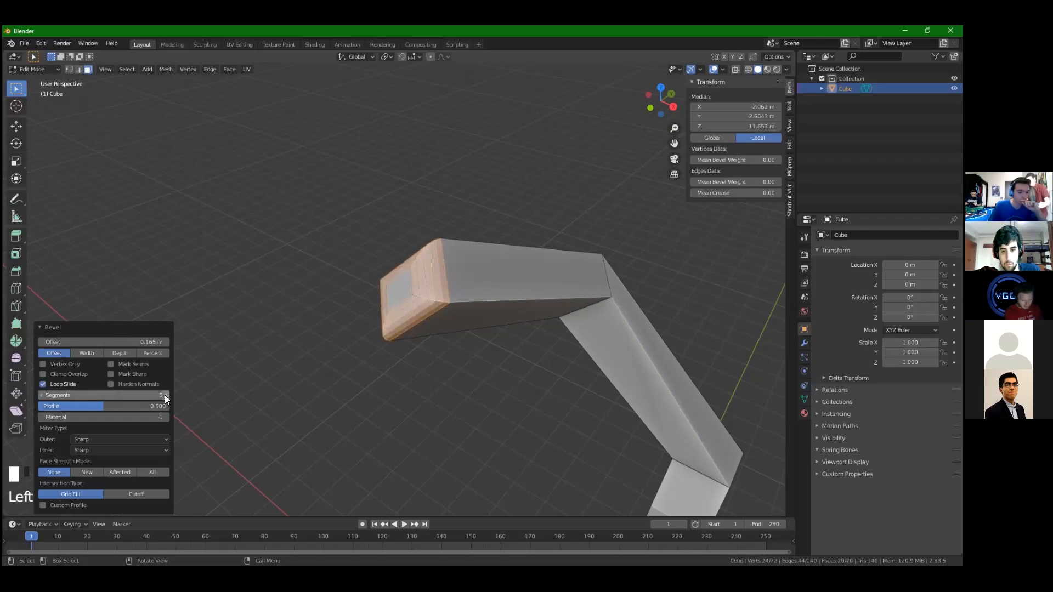
click(164, 394)
drag(110, 405, 131, 406)
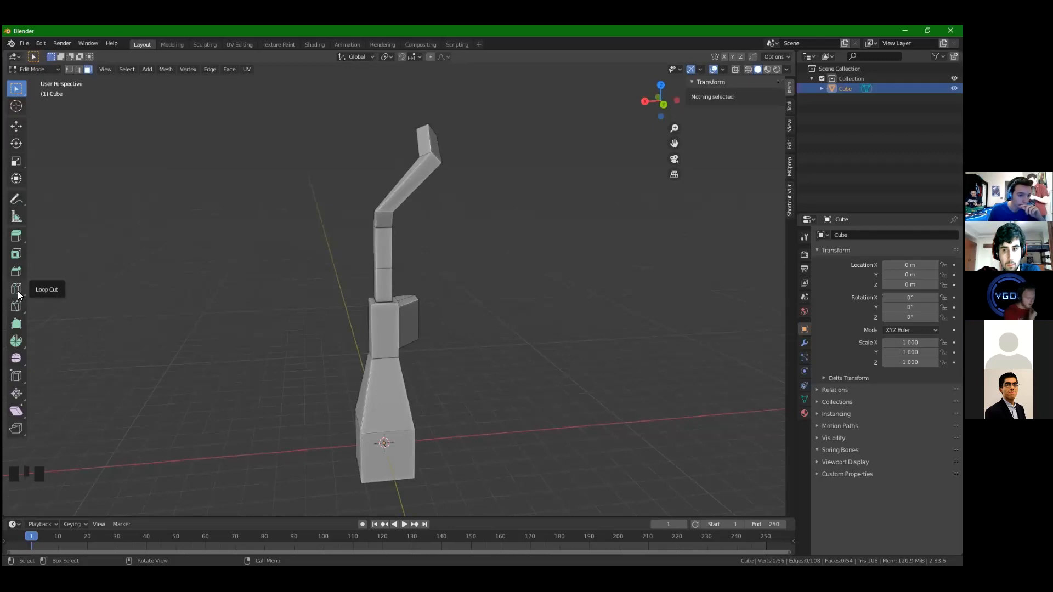
Add four loop cuts around the tapered section above the base, sliding them to a factor of about -0.096
double_click(385, 332)
middle_drag(385, 332, 388, 358)
key(ctrl+r)
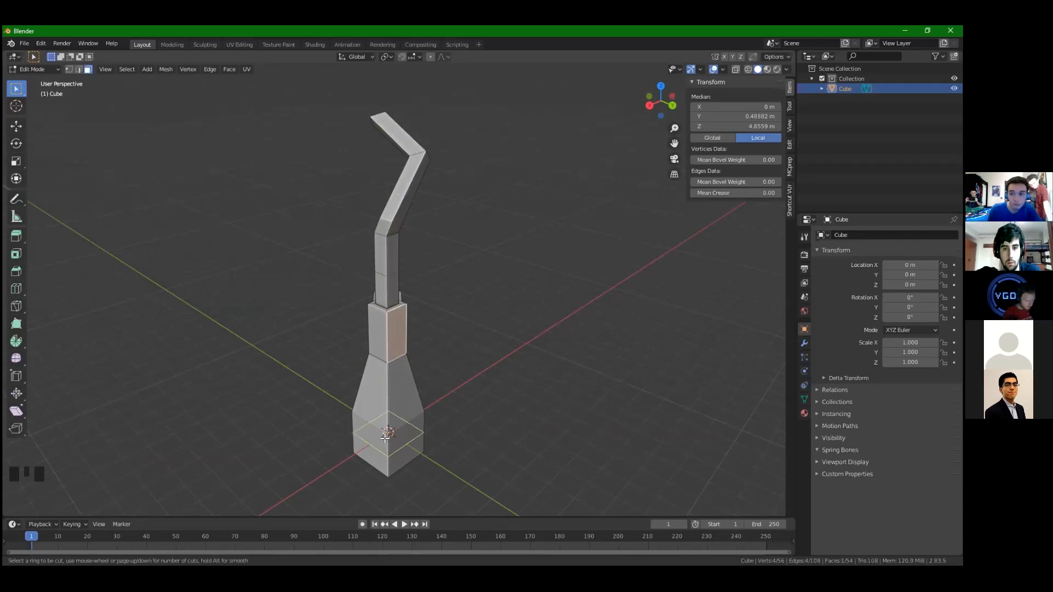
scroll(385, 391, up, 1)
scroll(385, 391, up, 1)
scroll(385, 391, up, 1)
click(386, 392)
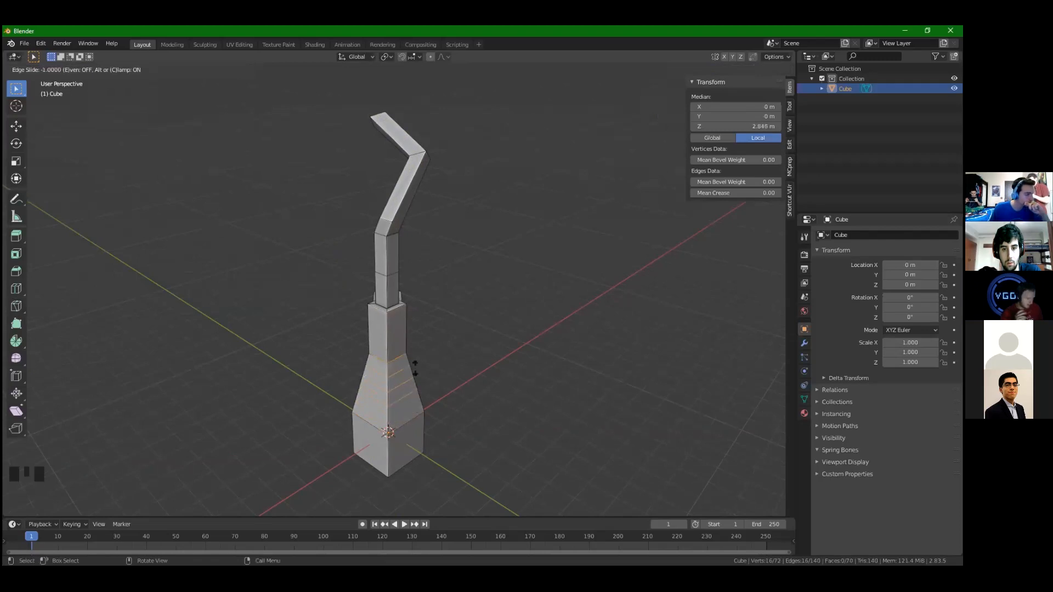
click(417, 388)
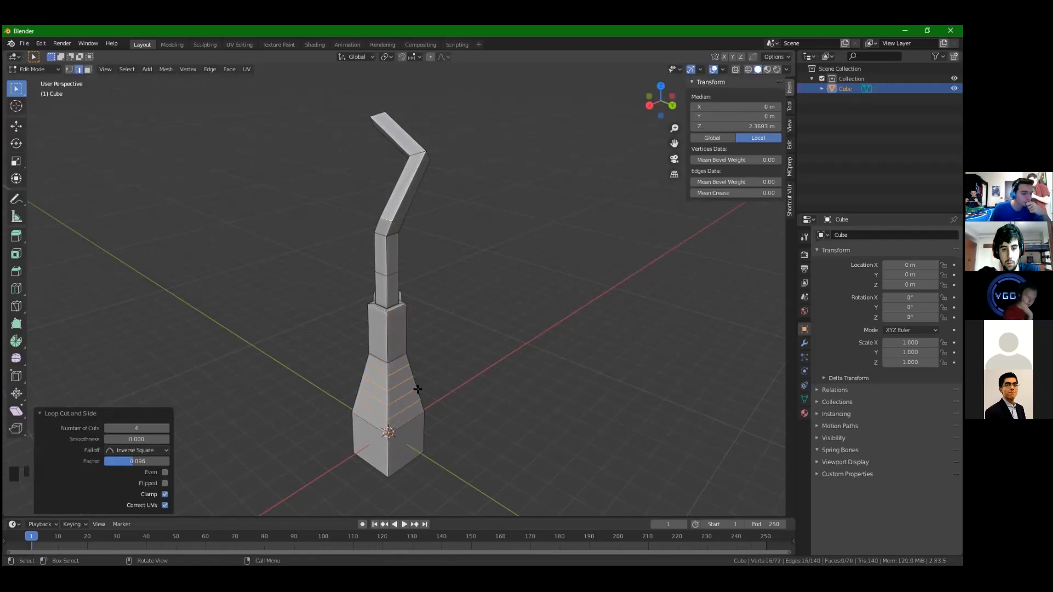
click(121, 414)
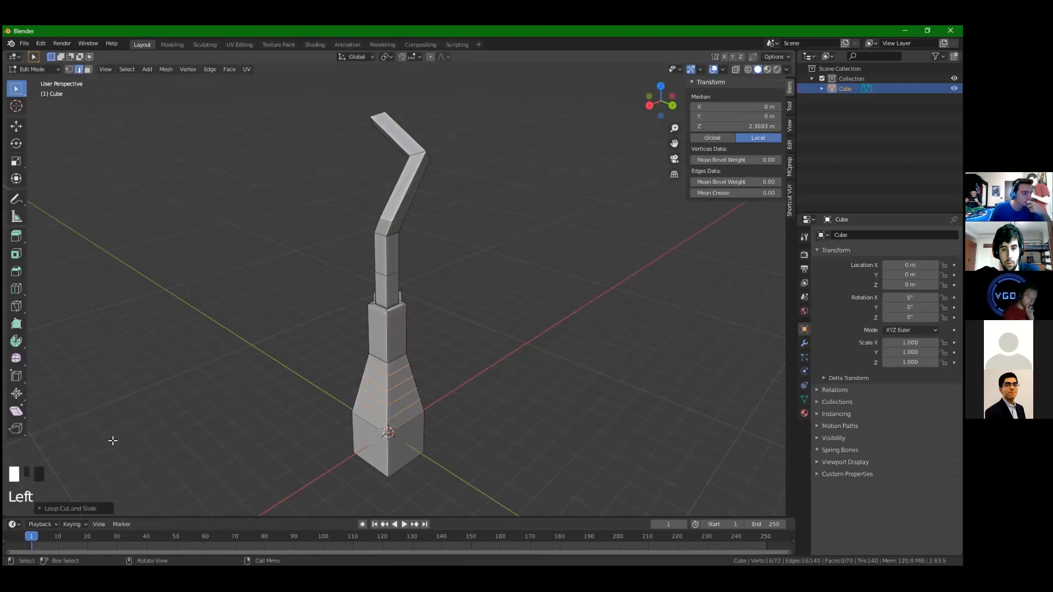
click(74, 508)
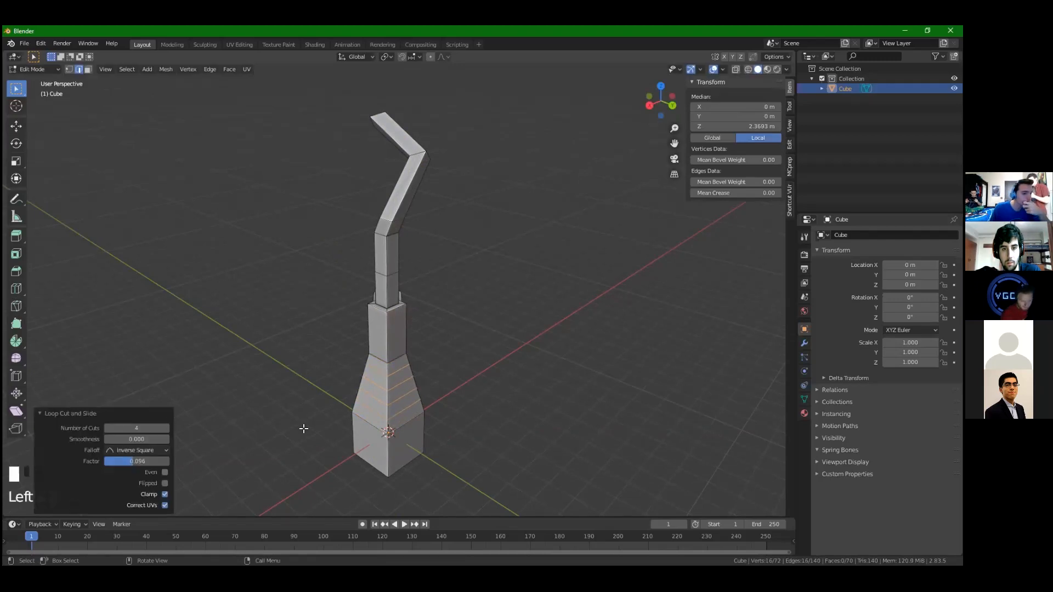
Examine the new loop cuts and the surrounding faces of the column and its side block from several angles
scroll(362, 340, up, 5)
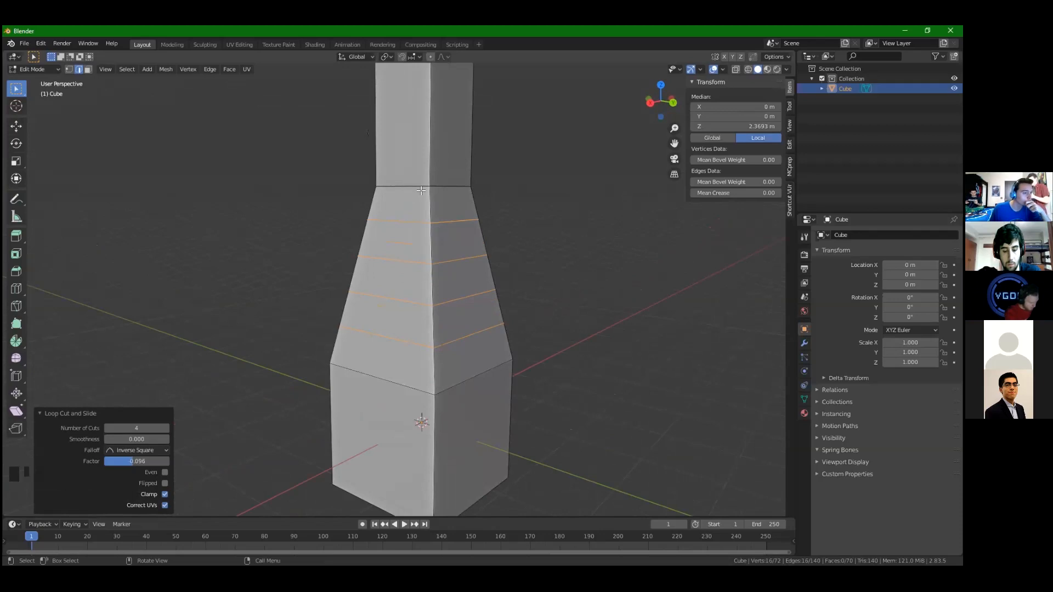
scroll(420, 190, down, 6)
shift+middle_drag(442, 141, 397, 340)
scroll(390, 301, up, 5)
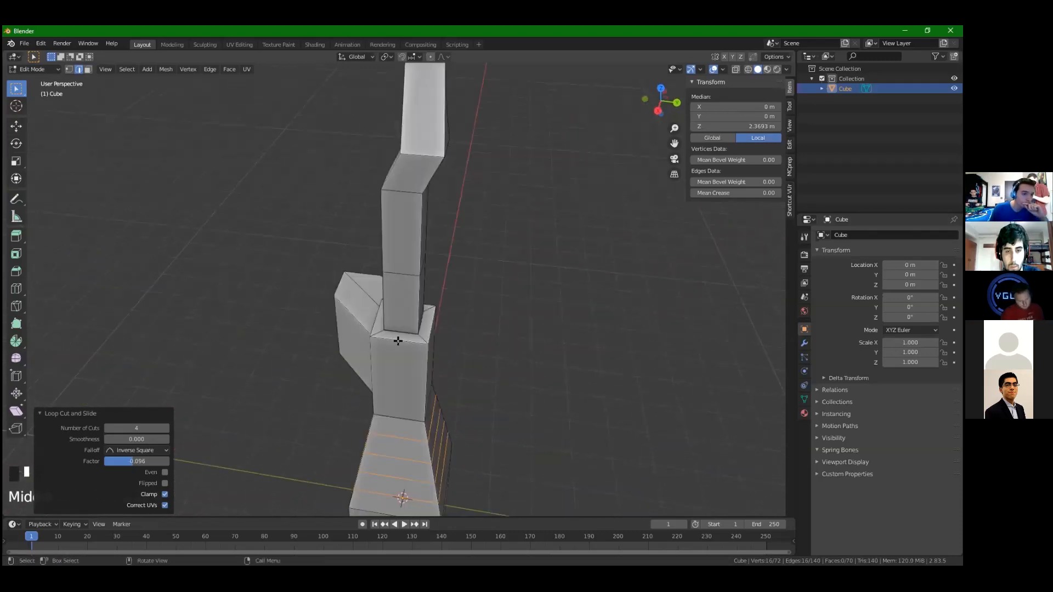
middle_drag(394, 378, 412, 265)
scroll(367, 262, down, 4)
middle_drag(321, 239, 366, 267)
scroll(367, 262, up, 4)
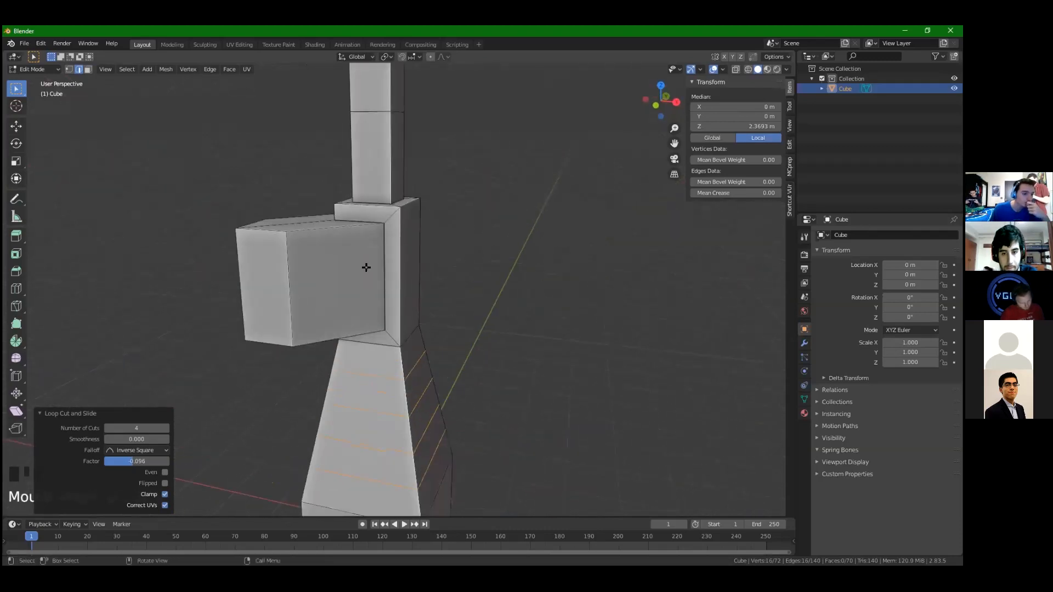
middle_drag(256, 245, 316, 238)
middle_drag(329, 294, 375, 342)
scroll(350, 391, down, 2)
scroll(350, 391, up, 2)
middle_drag(438, 252, 372, 445)
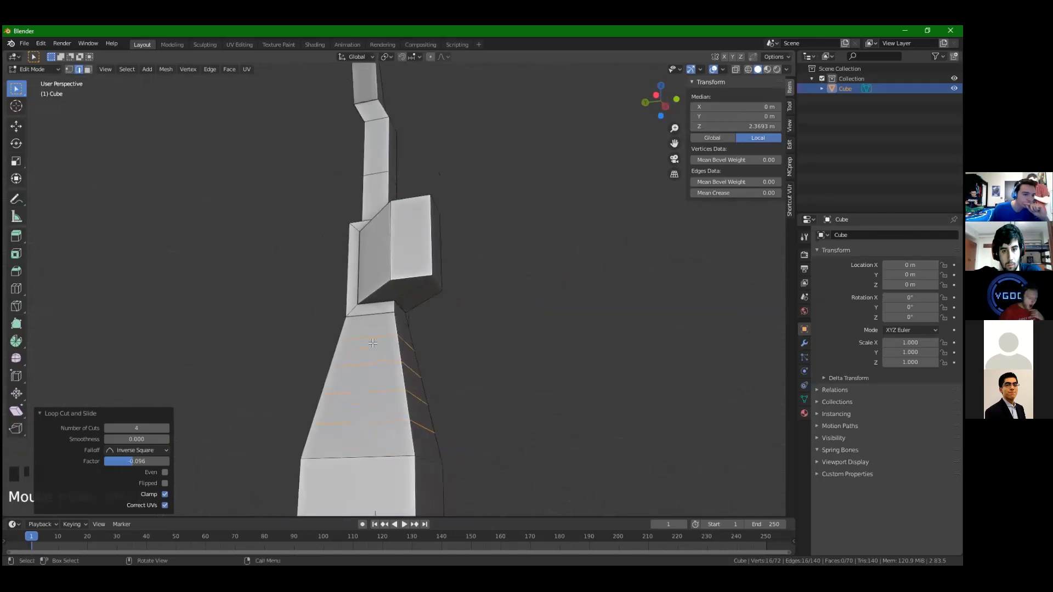
middle_drag(405, 235, 368, 291)
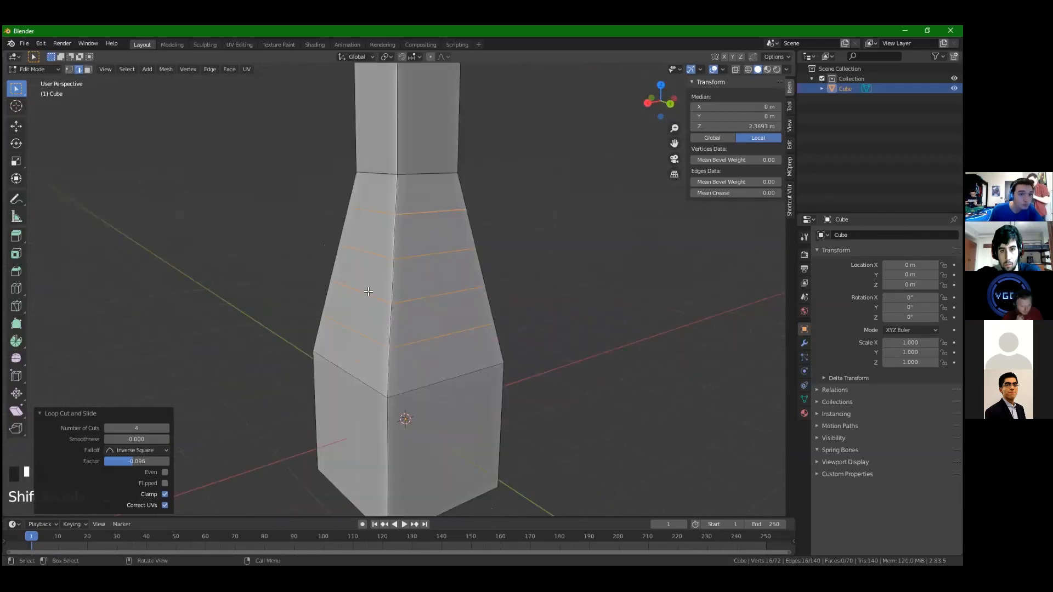
key(1)
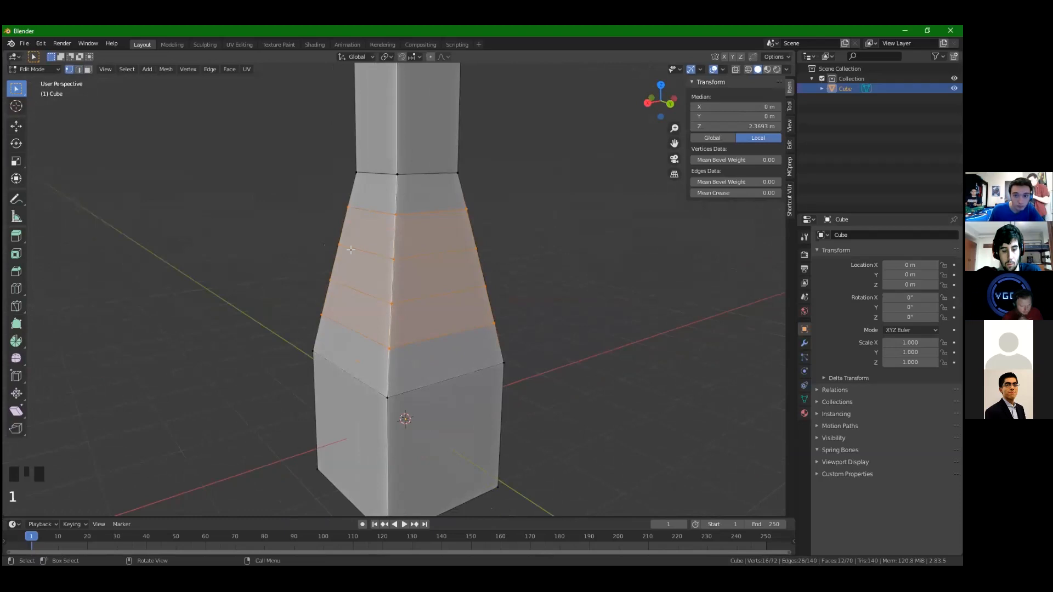
key(2)
click(510, 240)
key(g)
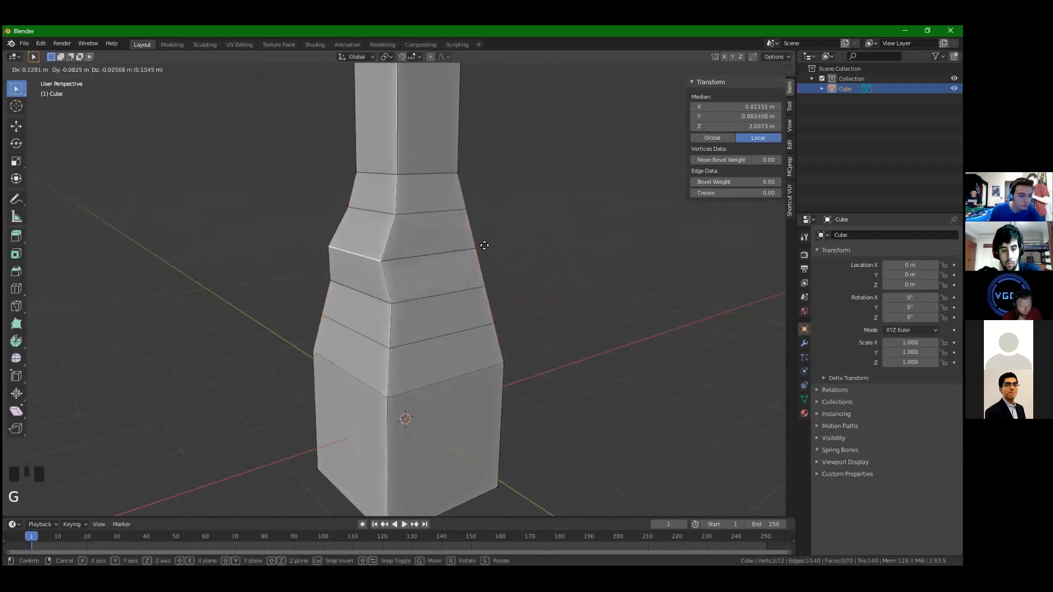
right_click(452, 242)
Select an edge loop around the tapered section and resize the loops to give the section a stepped outline
mouse_move(451, 242)
middle_down()
mouse_move(437, 279)
mouse_move(357, 263)
mouse_move(479, 258)
mouse_move(461, 257)
middle_up()
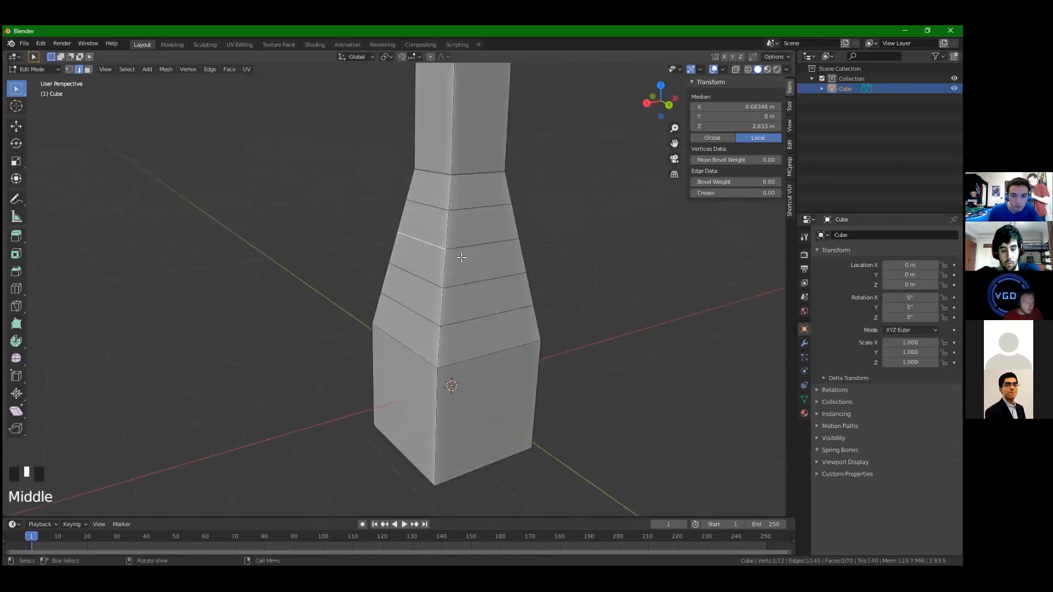
alt+click(463, 242)
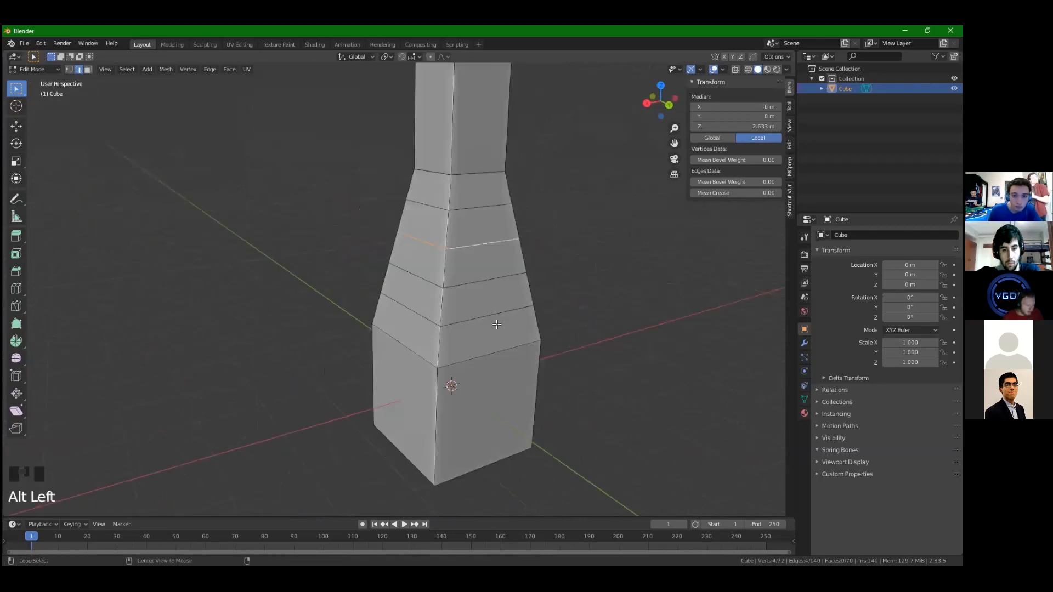
middle_drag(449, 321, 346, 328)
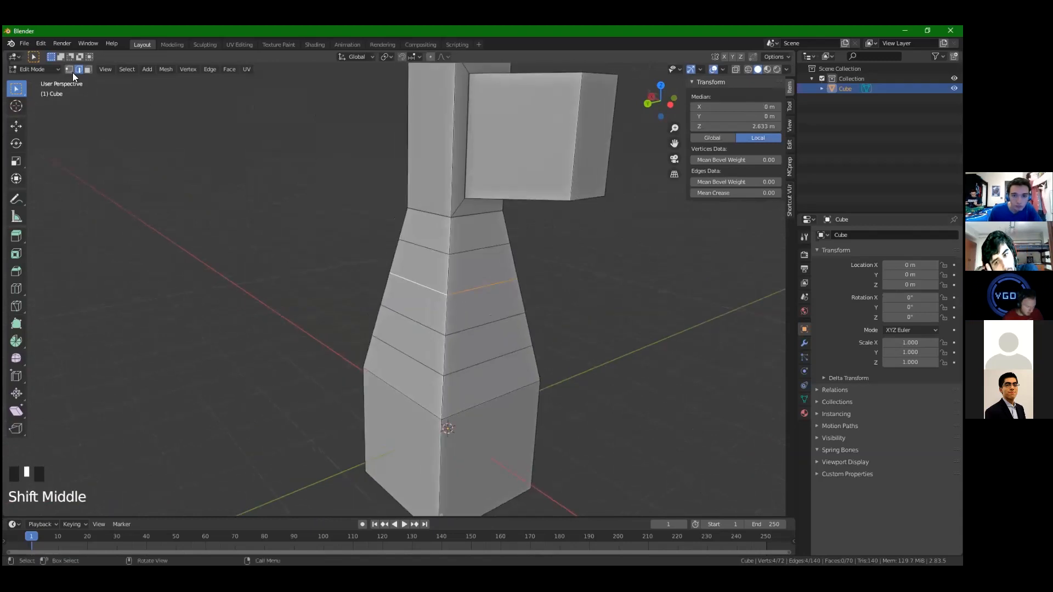
middle_drag(321, 445, 316, 296)
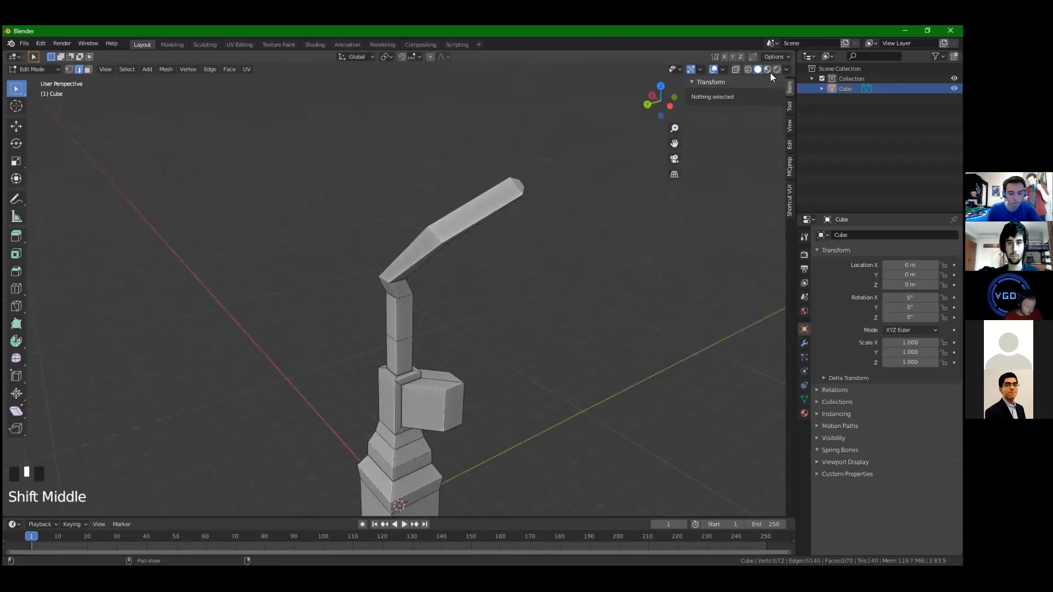
Check the Backface Culling option in the viewport shading settings
click(786, 70)
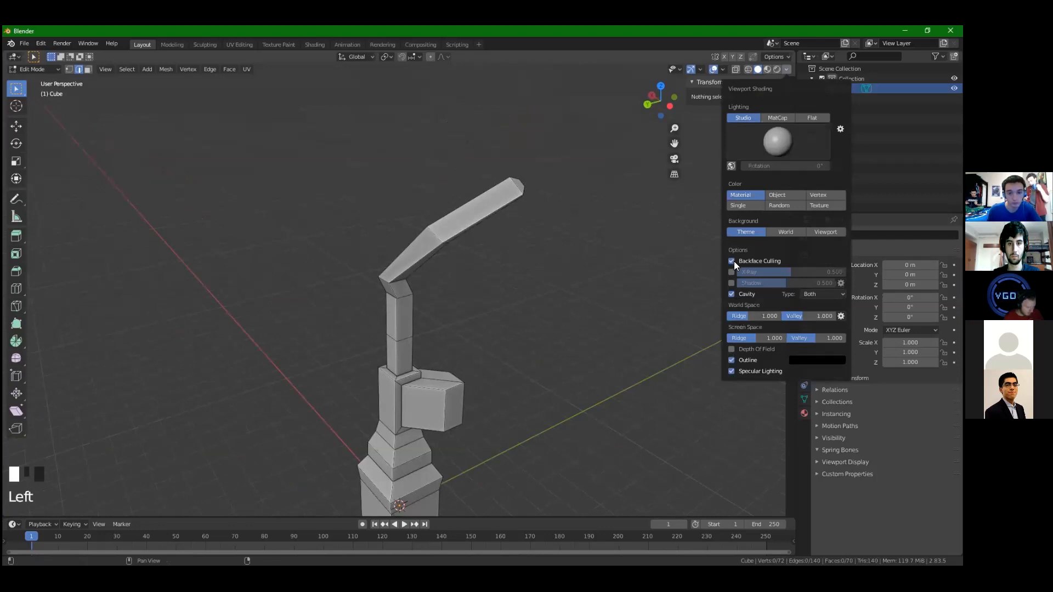
scroll(433, 250, down, 2)
click(491, 409)
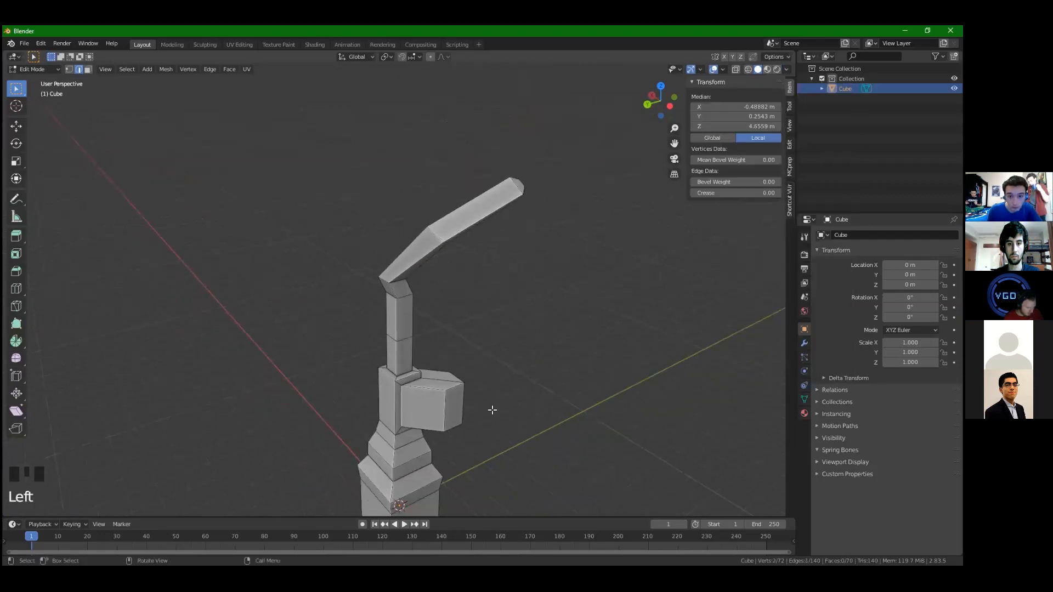
Switch to face selection and select every face of the mesh
shift+middle_drag(491, 409, 416, 372)
key(3)
click(416, 372)
middle_drag(482, 369, 433, 434)
scroll(469, 337, down, 3)
key(a)
scroll(481, 324, up, 2)
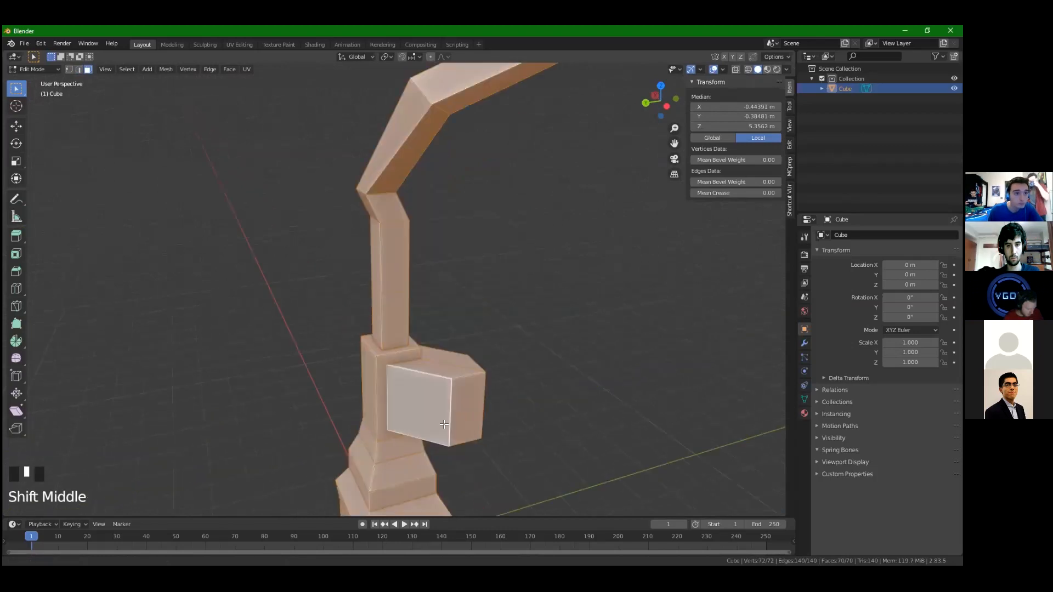
Extrude a side face of the side block inward until it passes out beyond the opposite side, and clear the selection
scroll(364, 349, down, 3)
middle_drag(408, 362, 449, 282)
click(422, 378)
click(449, 282)
key(e)
click(356, 373)
middle_drag(356, 373, 488, 357)
key(alt+a)
middle_drag(384, 307, 682, 292)
scroll(463, 394, up, 2)
scroll(557, 346, down, 2)
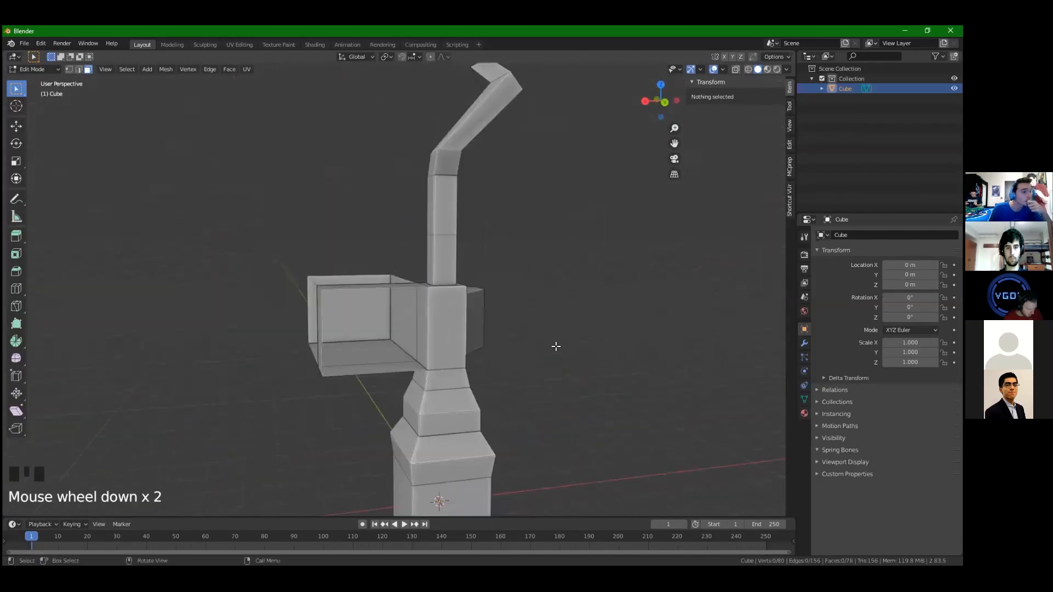
Select the whole mesh and recalculate its normals to face outside
scroll(573, 355, up, 1)
middle_drag(572, 356, 416, 348)
key(a)
scroll(411, 349, down, 2)
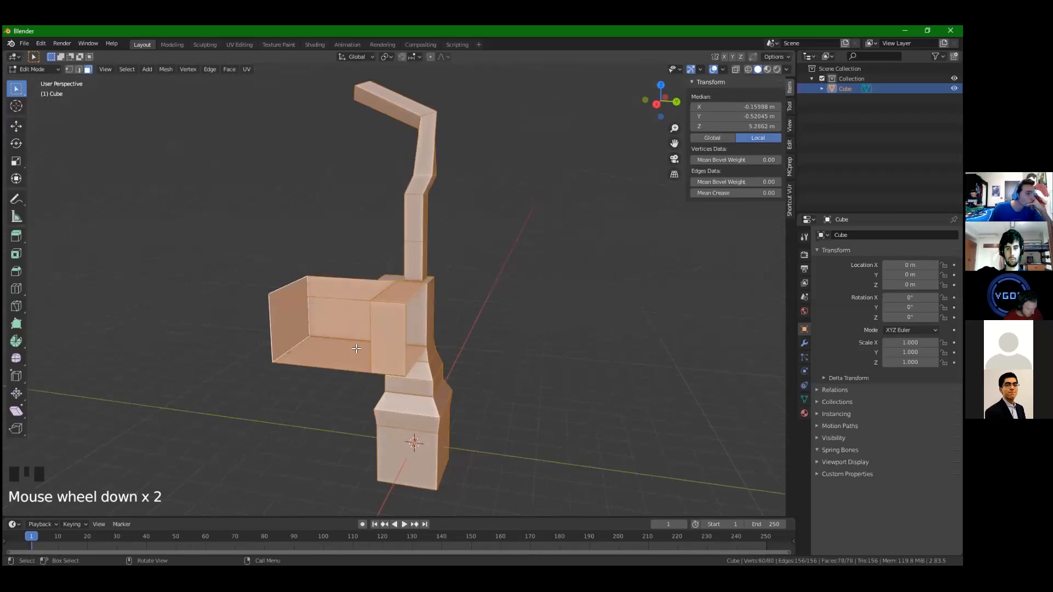
key(shift+n)
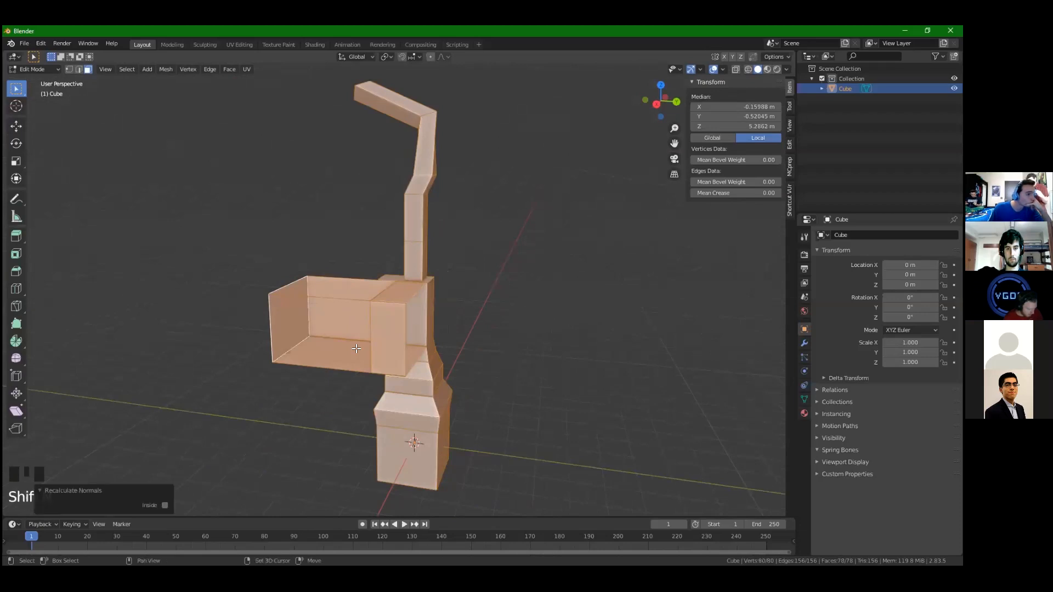
click(138, 490)
middle_drag(428, 279, 442, 312)
scroll(425, 285, up, 2)
scroll(415, 382, down, 3)
Undo the normals recalculation and step back to the selected end face of the inverted extrusion
key(ctrl+z)
key(ctrl+z)
key(ctrl+z)
key(ctrl+z)
Select the five faces of the inverted extrusion on the side block and flip their normals
middle_drag(481, 268, 254, 281)
scroll(390, 298, down, 2)
middle_drag(390, 298, 331, 298)
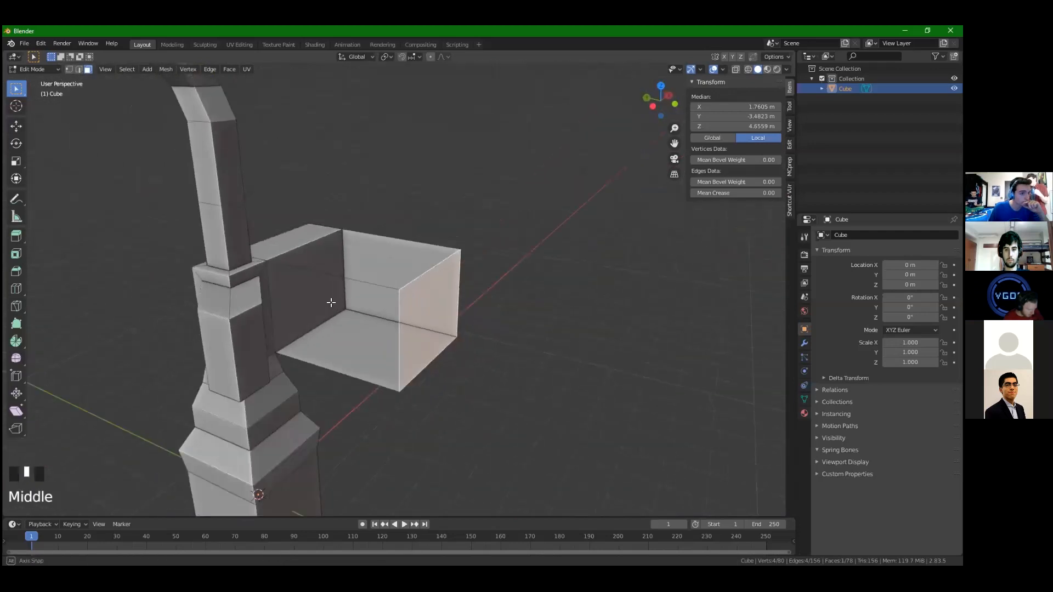
scroll(390, 298, up, 4)
scroll(415, 349, down, 3)
mouse_move(407, 334)
middle_down()
mouse_move(421, 278)
mouse_move(417, 393)
mouse_move(410, 318)
middle_up()
shift+click(421, 277)
shift+click(421, 278)
shift+click(394, 261)
middle_drag(395, 262, 301, 314)
shift+click(426, 318)
middle_drag(298, 120, 162, 75)
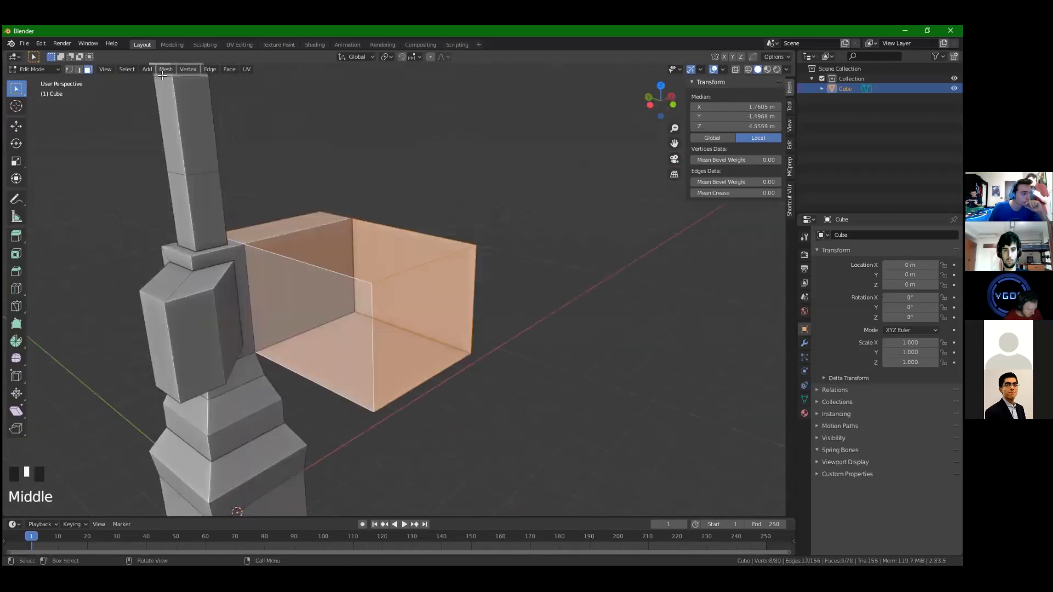
key(alt+n)
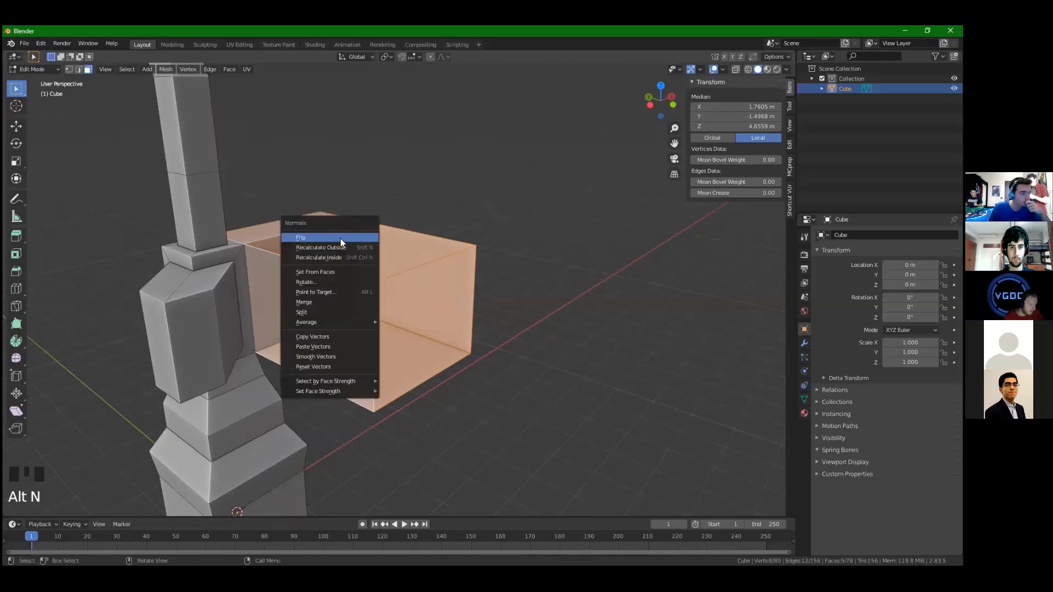
click(318, 237)
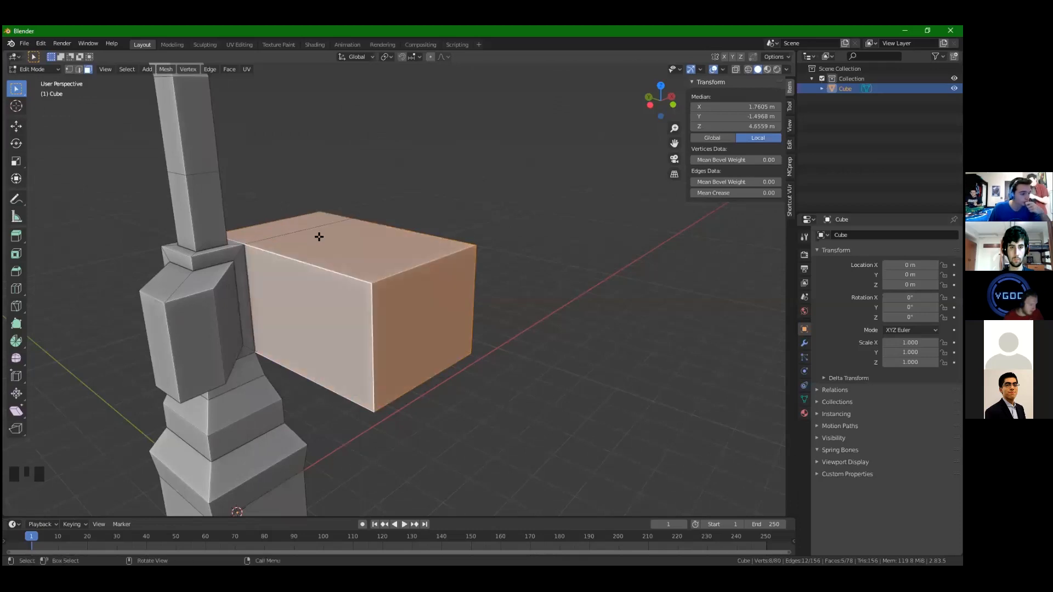
Look up the Normals commands available for the mesh
middle_drag(400, 283, 126, 219)
click(166, 69)
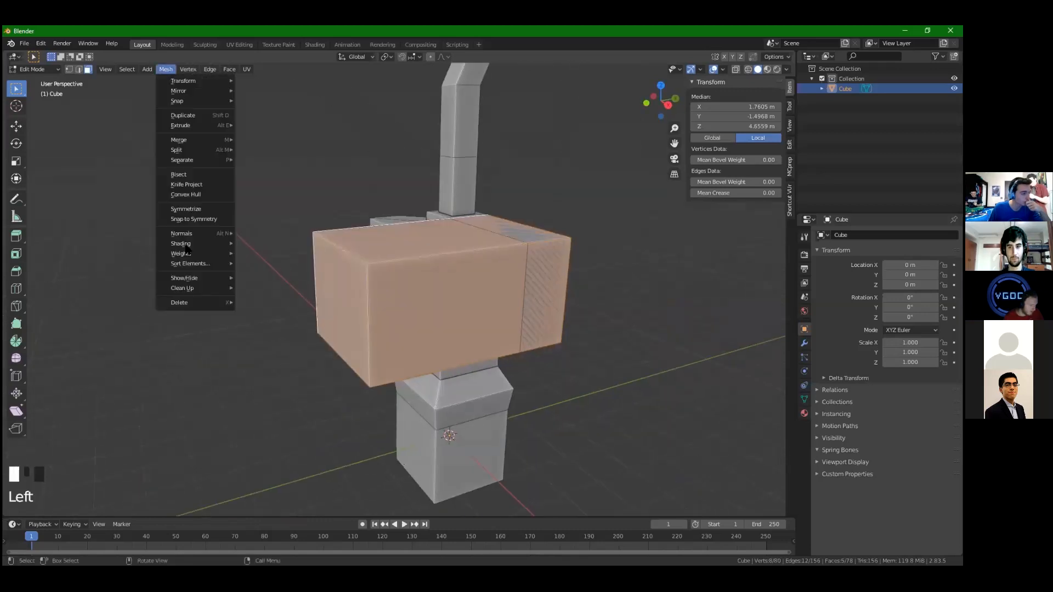
mouse_move(198, 233)
click(257, 233)
Delete the five selected faces of the extrusion
scroll(463, 345, down, 3)
middle_drag(340, 329, 416, 375)
scroll(420, 362, up, 3)
key(x)
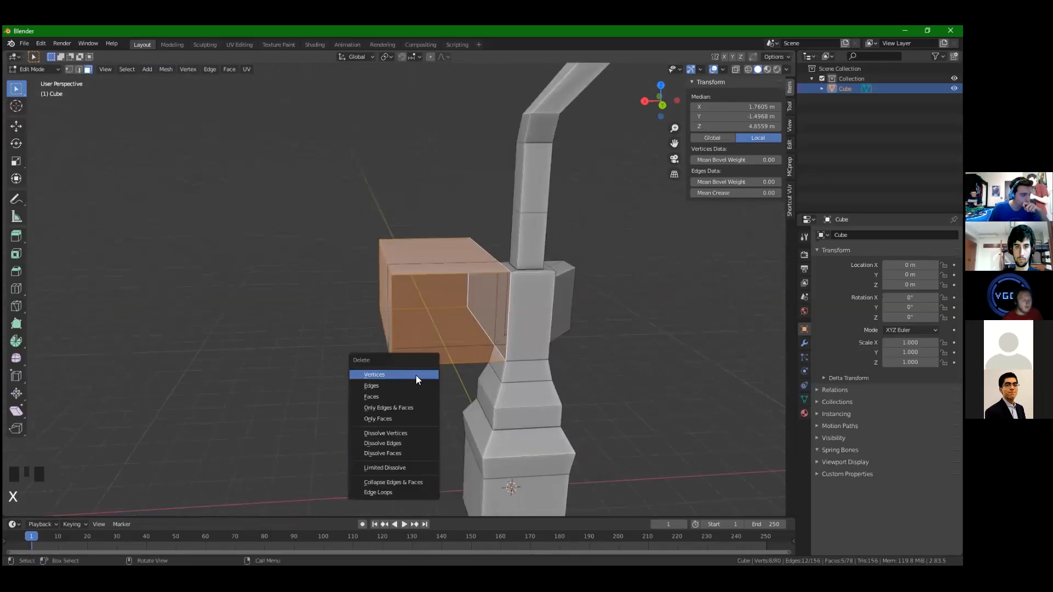
middle_drag(390, 324, 384, 281)
key(Delete)
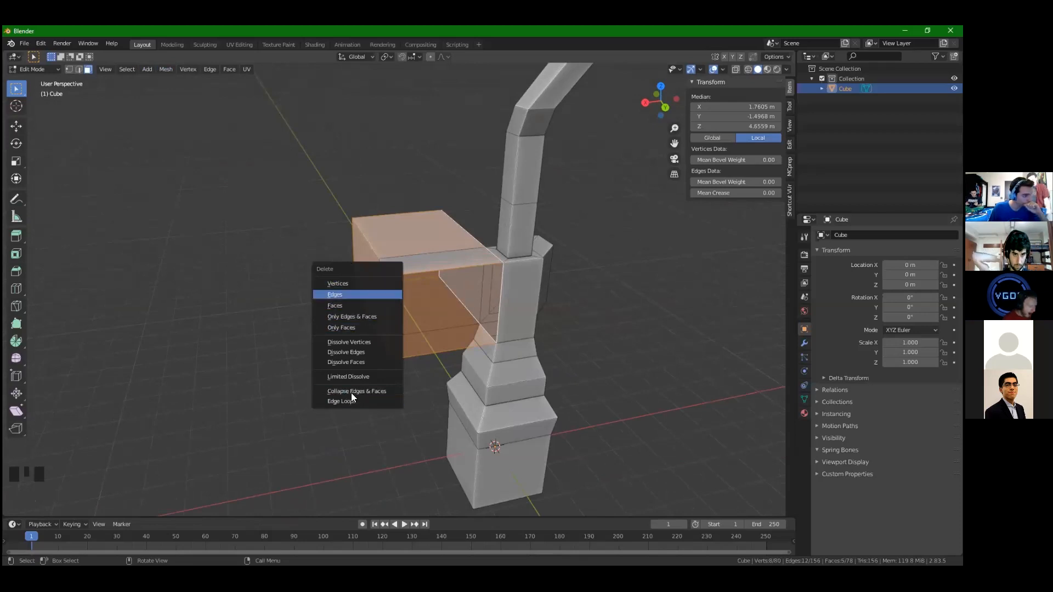
click(350, 306)
Select the remaining four faces of the side block and delete them
middle_drag(357, 302, 370, 287)
click(371, 286)
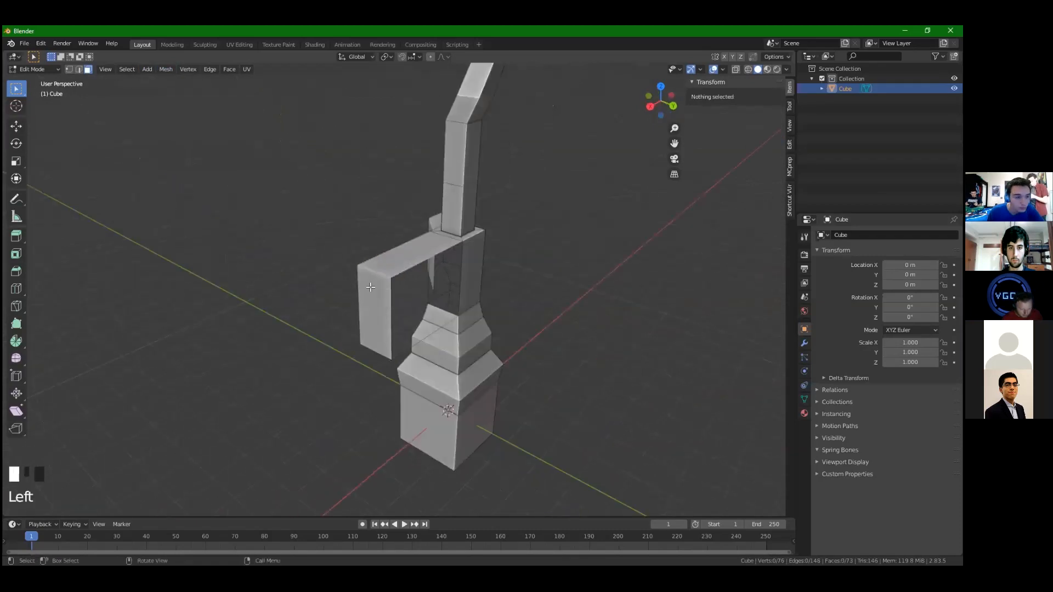
key(x)
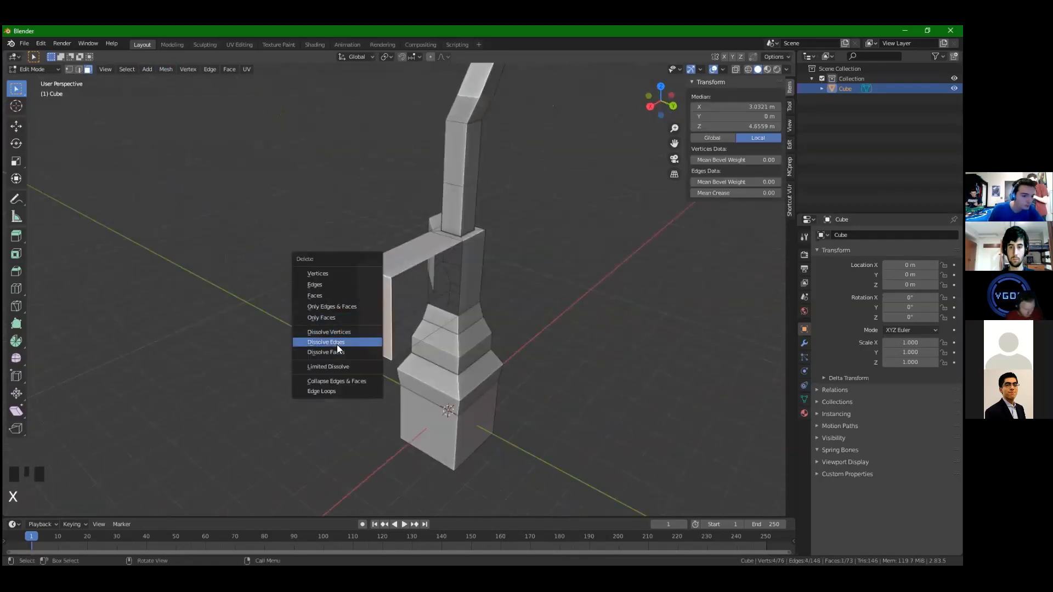
middle_drag(351, 326, 555, 254)
shift+click(344, 357)
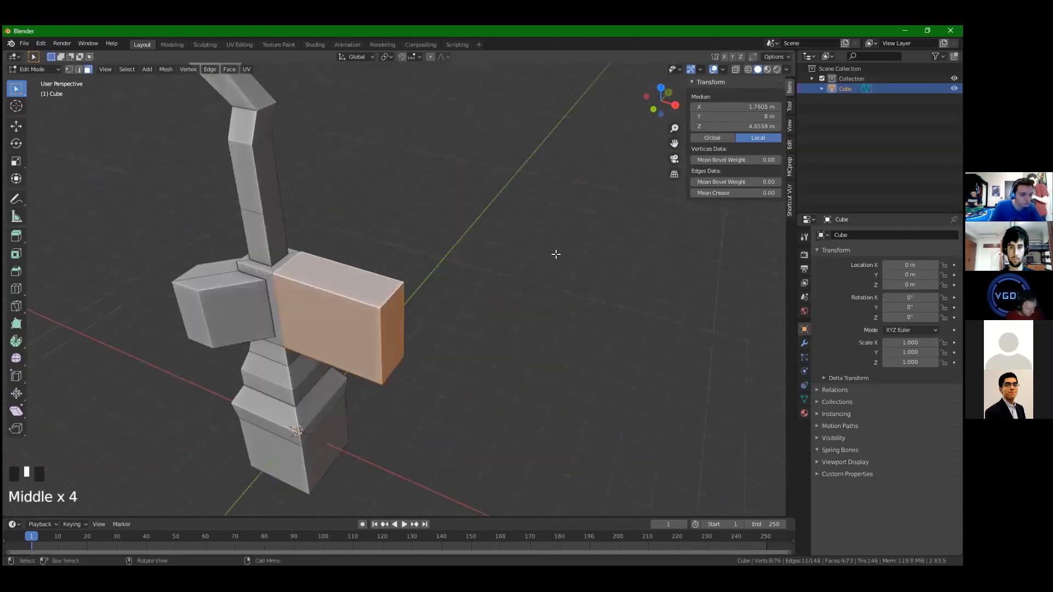
key(x)
click(388, 261)
Using vertex selection, pick the four corners of the column's open side and fill them with a face
shift+middle_drag(387, 291, 517, 141)
scroll(431, 314, up, 4)
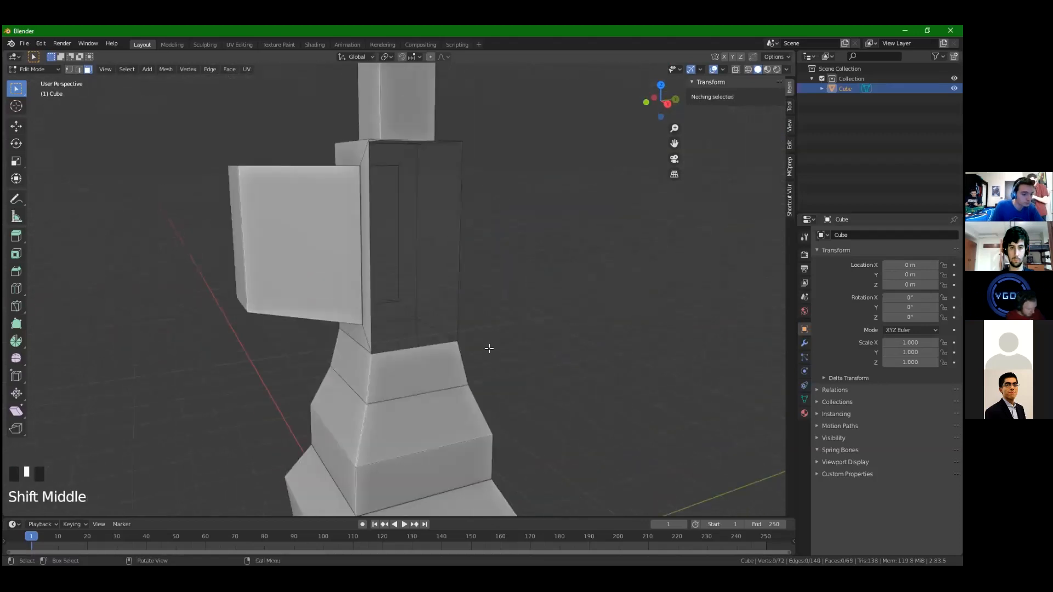
middle_drag(489, 348, 482, 371)
scroll(423, 353, down, 3)
middle_drag(423, 353, 90, 76)
key(1)
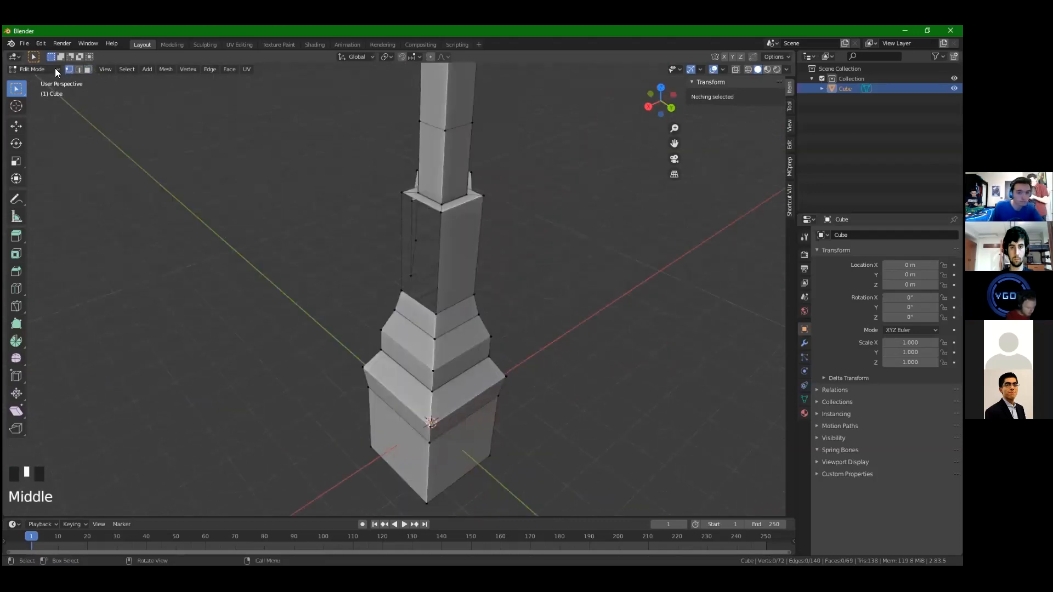
scroll(329, 218, up, 1)
scroll(329, 218, up, 2)
shift+middle_drag(329, 218, 369, 204)
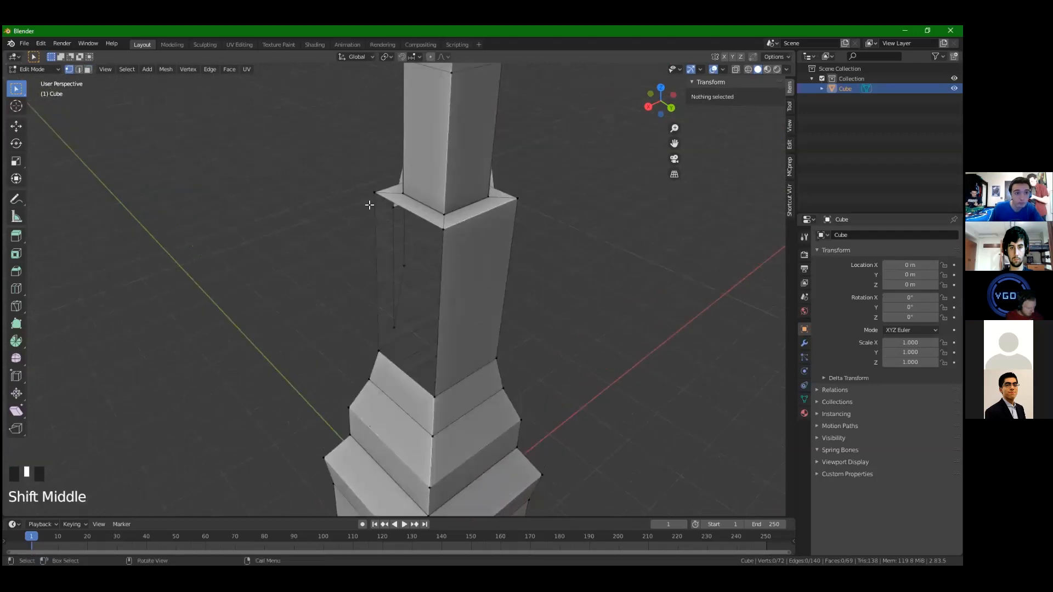
click(374, 193)
shift+click(378, 348)
shift+click(446, 371)
shift+click(440, 234)
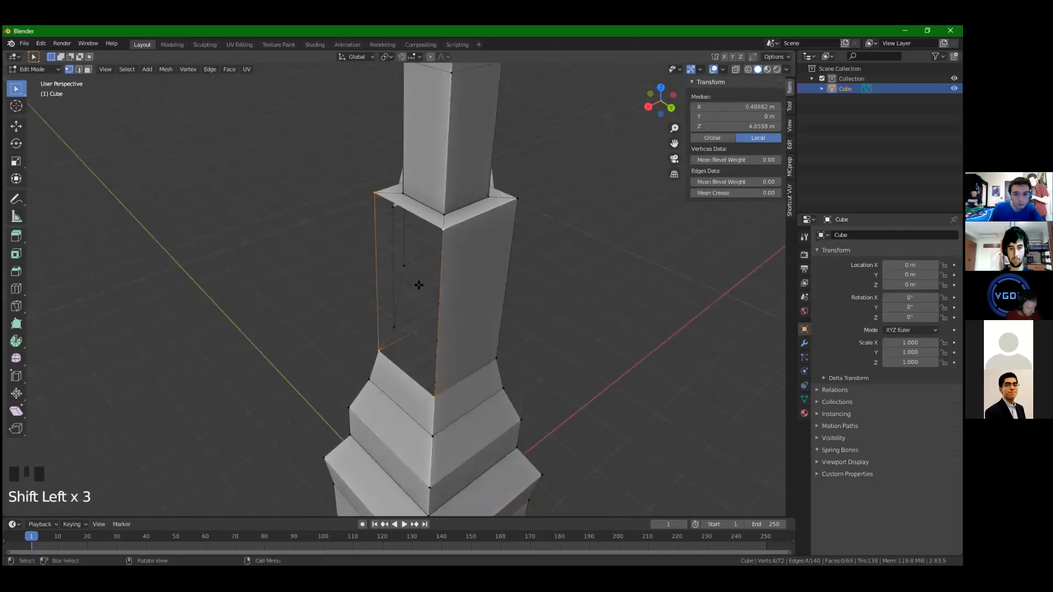
scroll(419, 284, down, 3)
key(f)
middle_drag(456, 305, 524, 329)
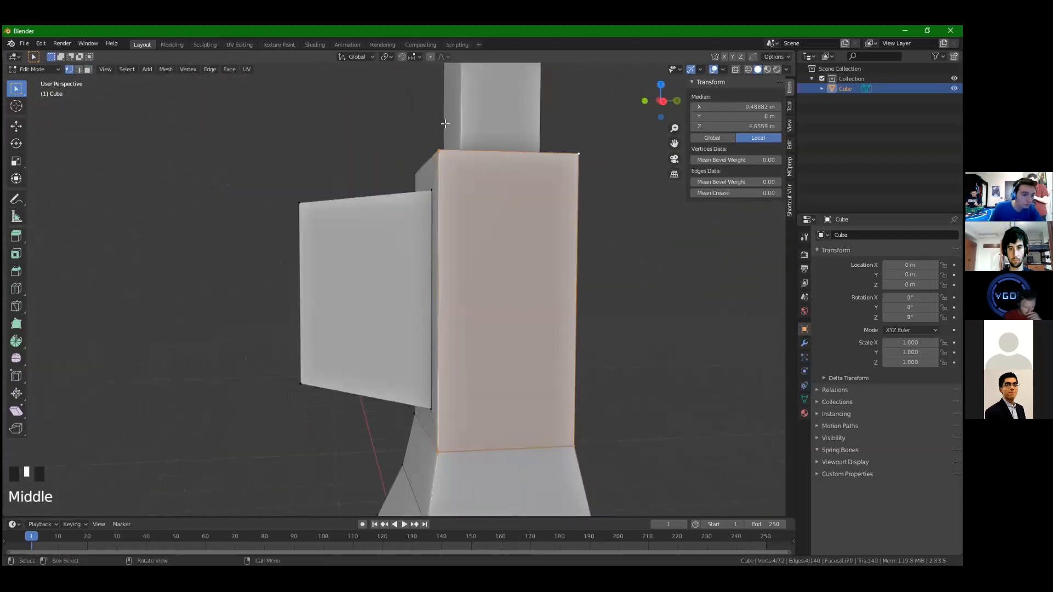
Switch to edge selection, select the lower edge of the filled side face, and undo the last change
middle_drag(491, 352, 417, 384)
key(2)
click(467, 385)
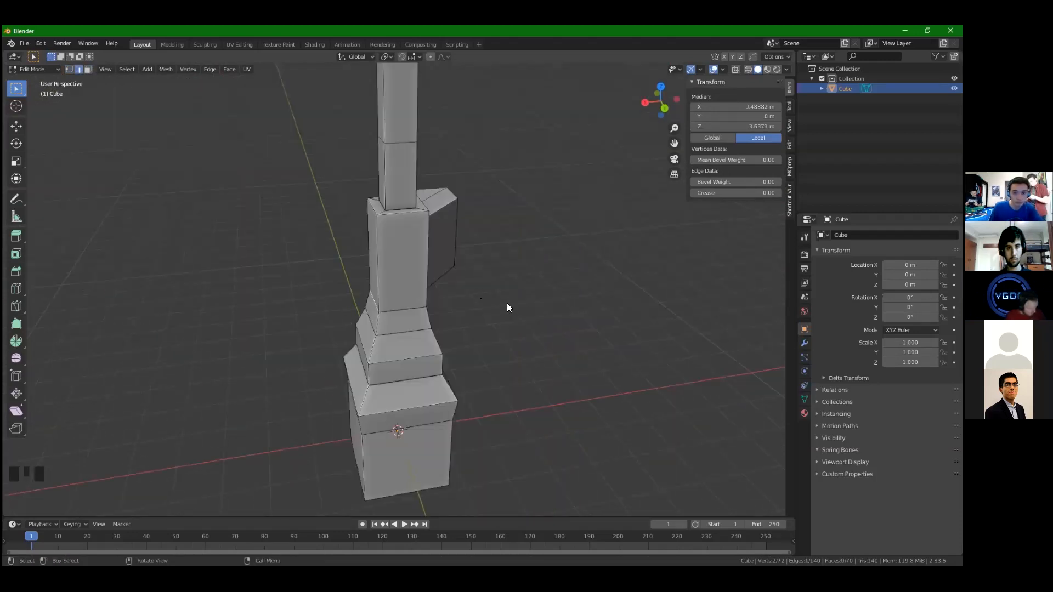
middle_drag(569, 318, 548, 307)
shift+middle_drag(495, 321, 394, 309)
key(ctrl+z)
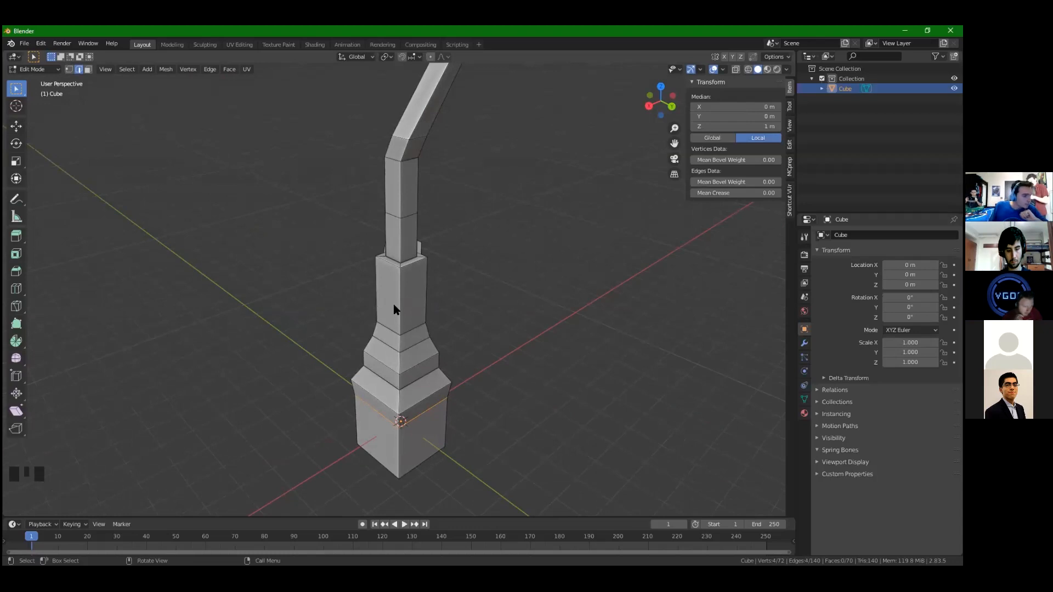
shift+middle_drag(394, 304, 460, 160)
Add a new cube, select its top face in Edit Mode, and bevel the surrounding edges by about 0.28 m
key(Tab)
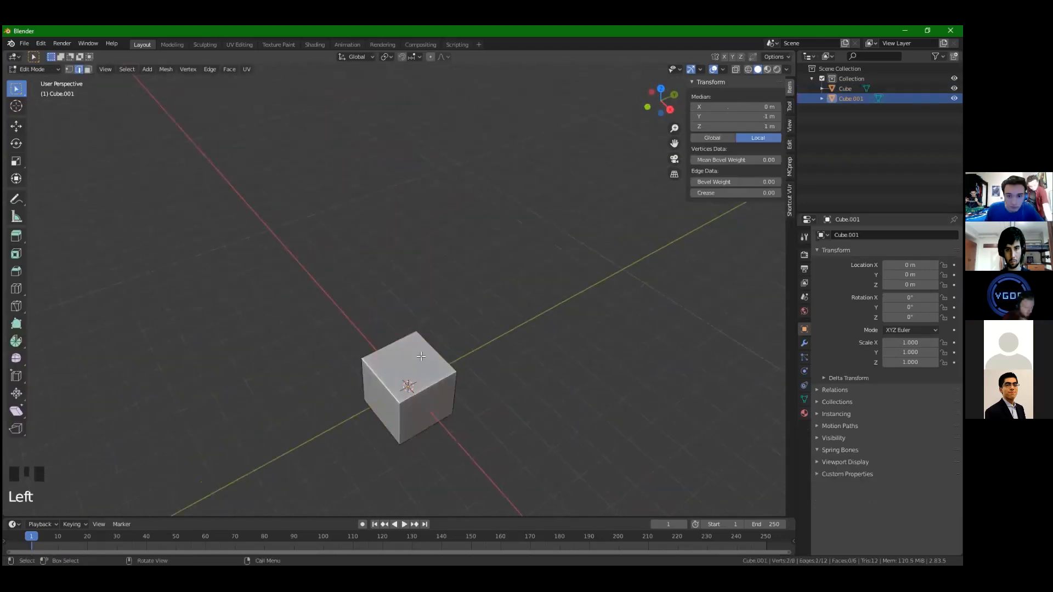
click(421, 356)
key(KP_Decimal)
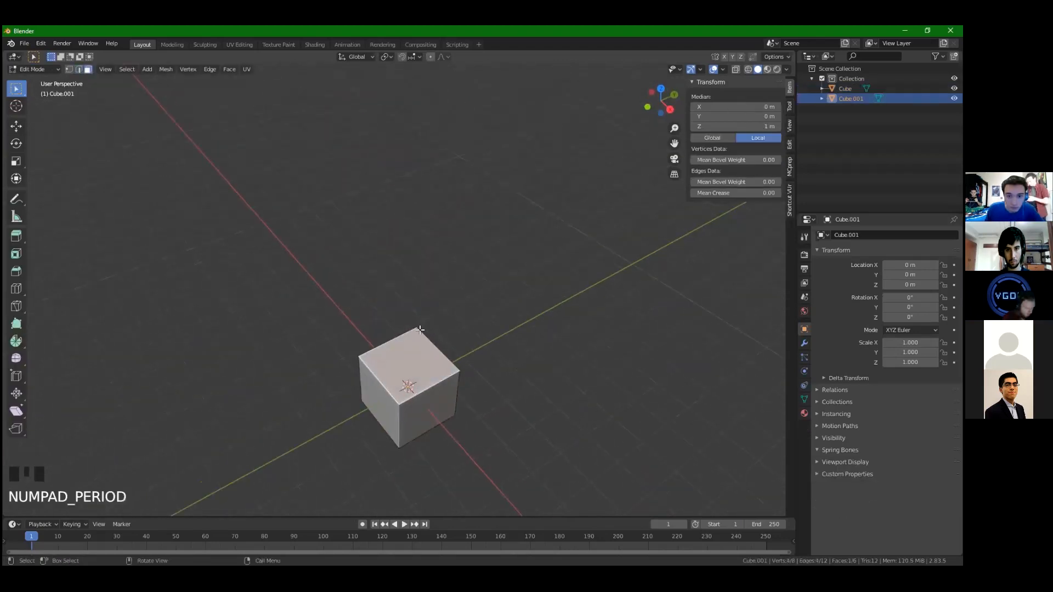
scroll(390, 307, down, 5)
middle_drag(400, 227, 426, 214)
scroll(437, 235, up, 1)
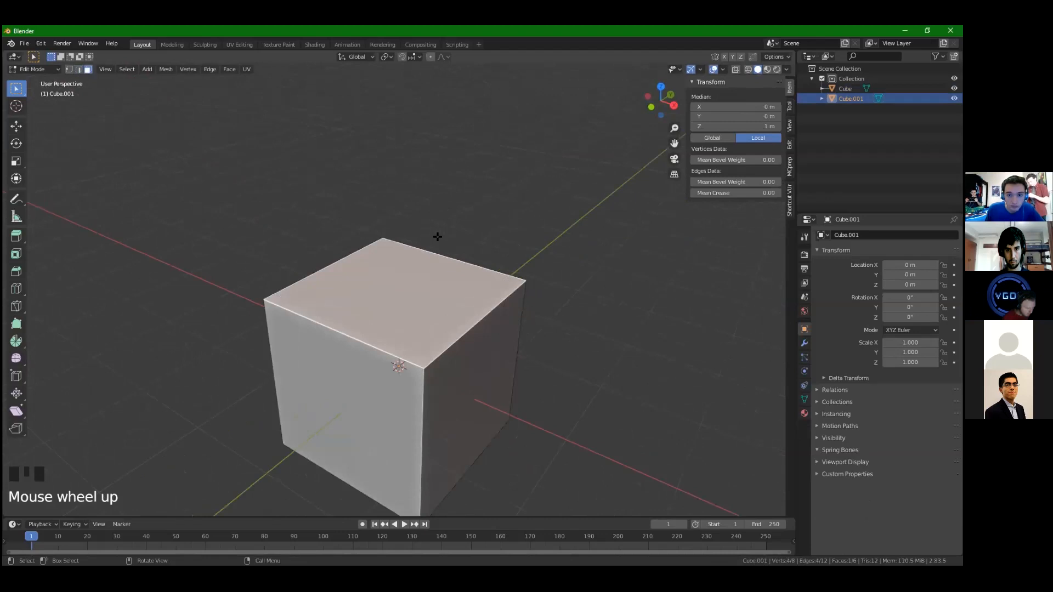
key(ctrl+b)
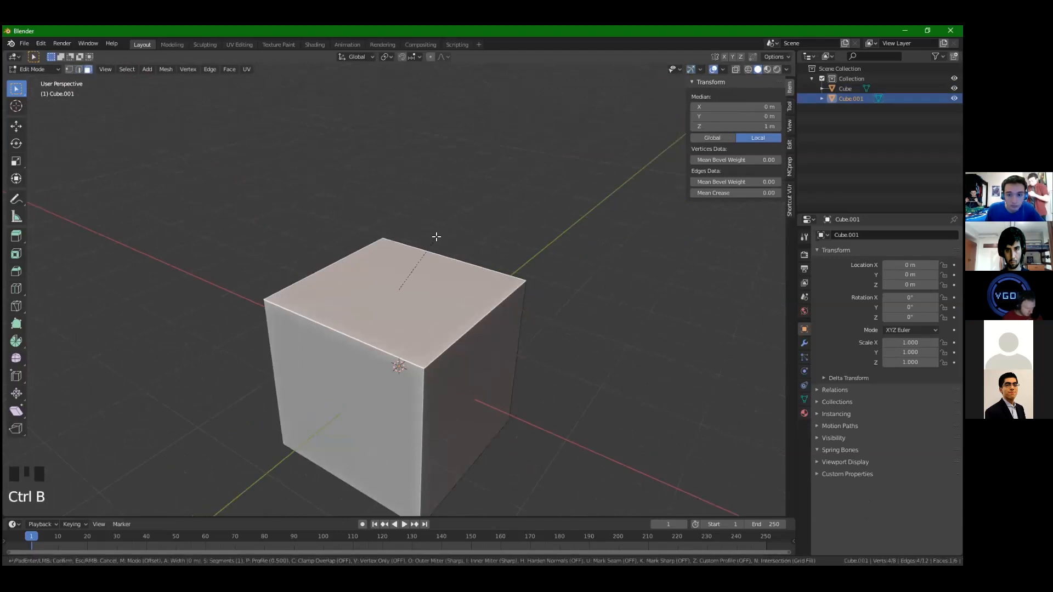
click(462, 222)
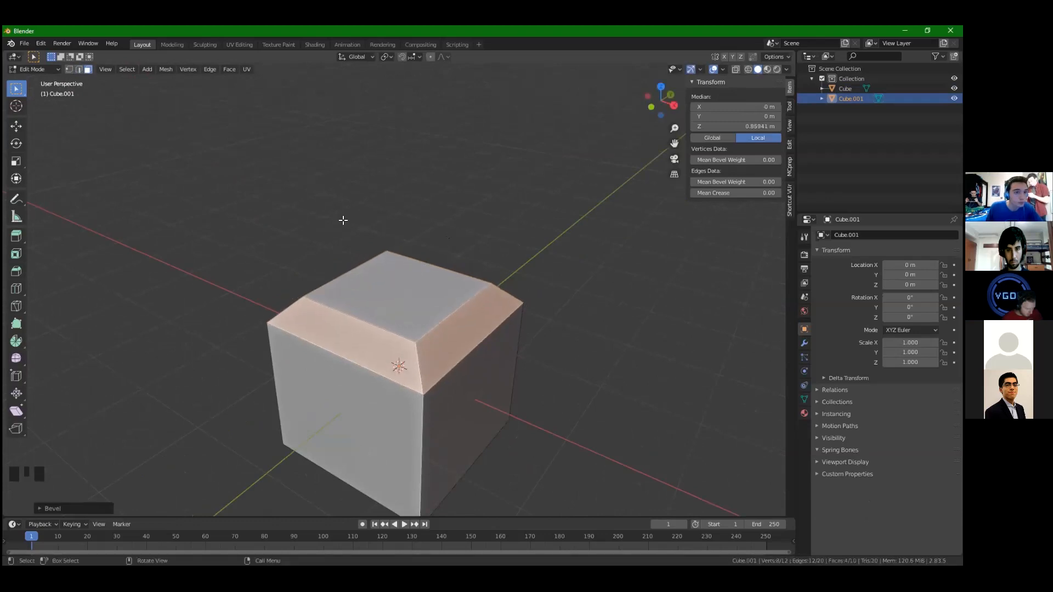
Bring up the settings of the last bevel and reduce its offset to 0.191 m
key(F9)
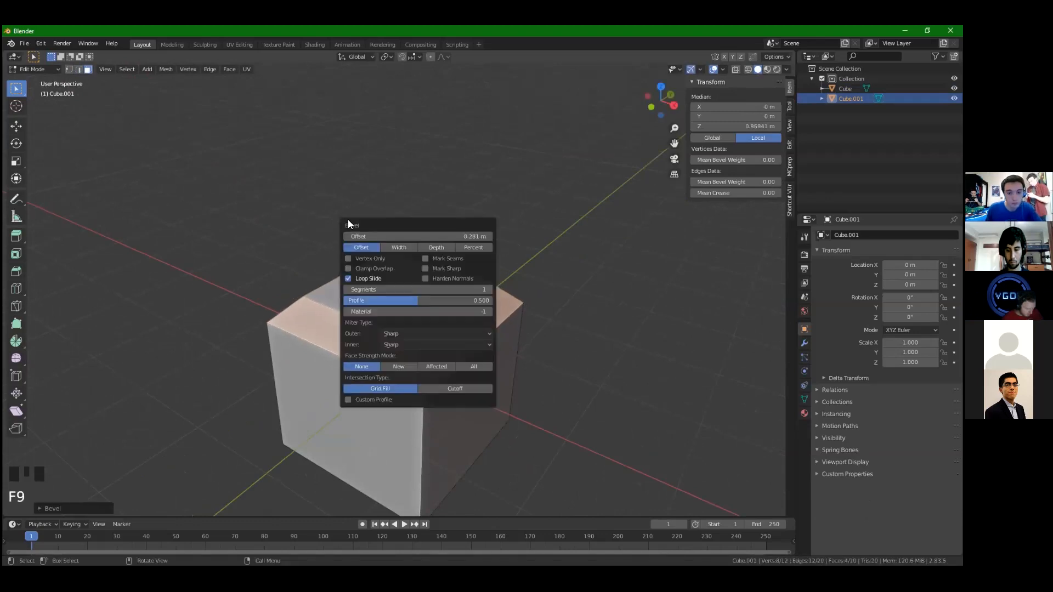
drag(345, 220, 130, 200)
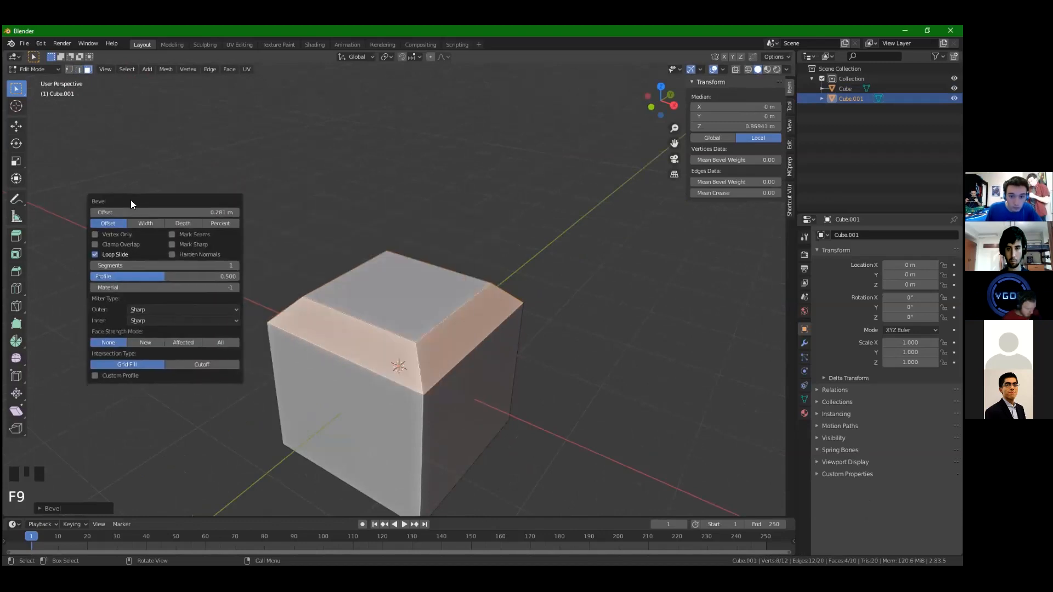
click(49, 509)
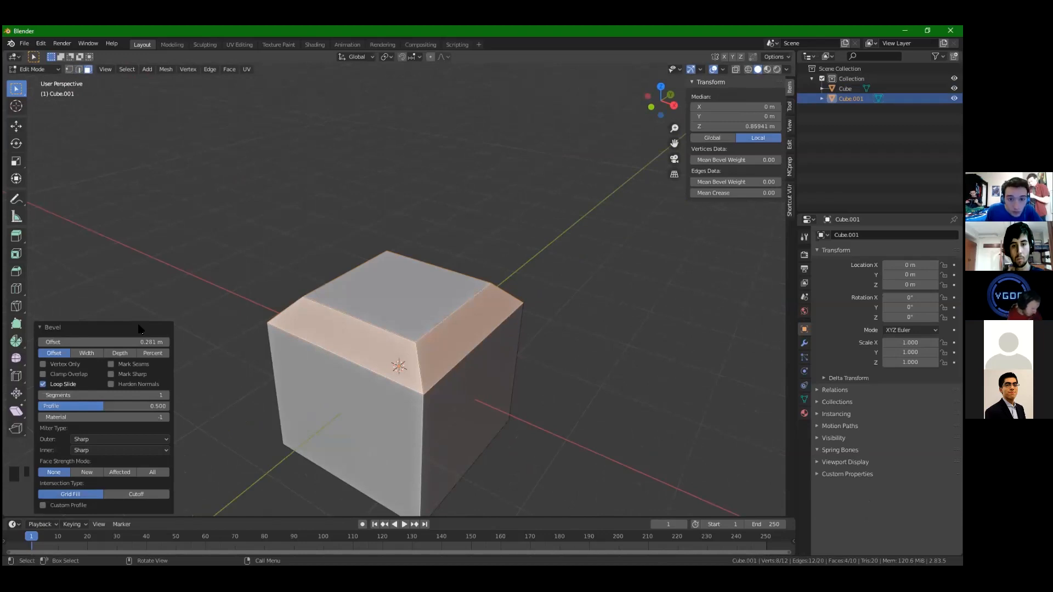
drag(104, 341, 79, 342)
Try a higher segment count for the cube's bevel, and lower it again
click(167, 394)
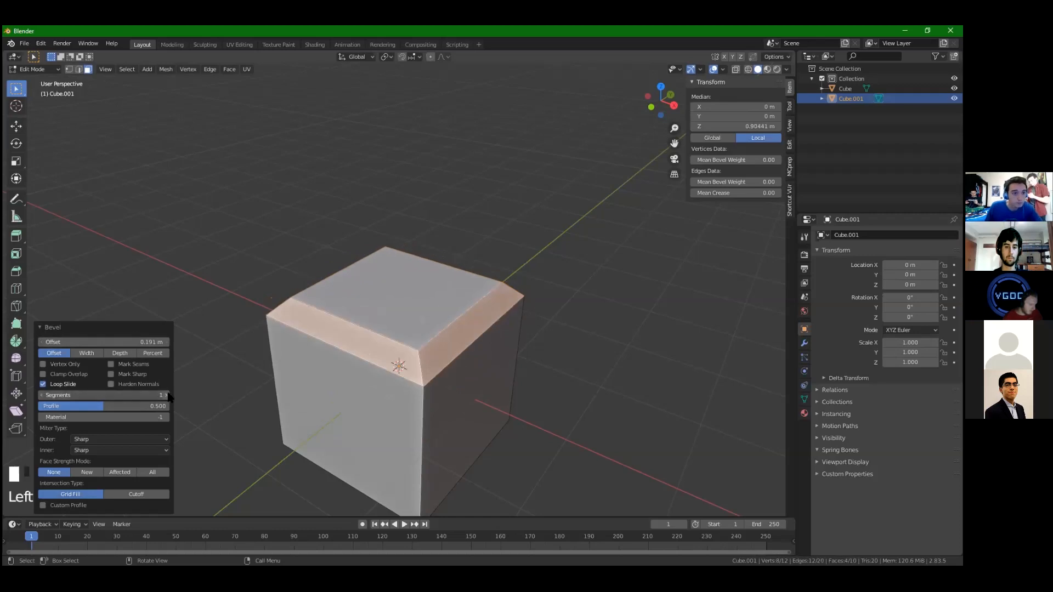
click(167, 395)
click(44, 395)
click(44, 394)
Undo the bevel on the cube
mouse_move(447, 322)
middle_down()
mouse_move(396, 354)
mouse_move(465, 343)
mouse_move(448, 336)
middle_up()
scroll(430, 327, down, 3)
key(ctrl+z)
scroll(395, 354, up, 1)
scroll(394, 359, down, 3)
scroll(447, 336, up, 3)
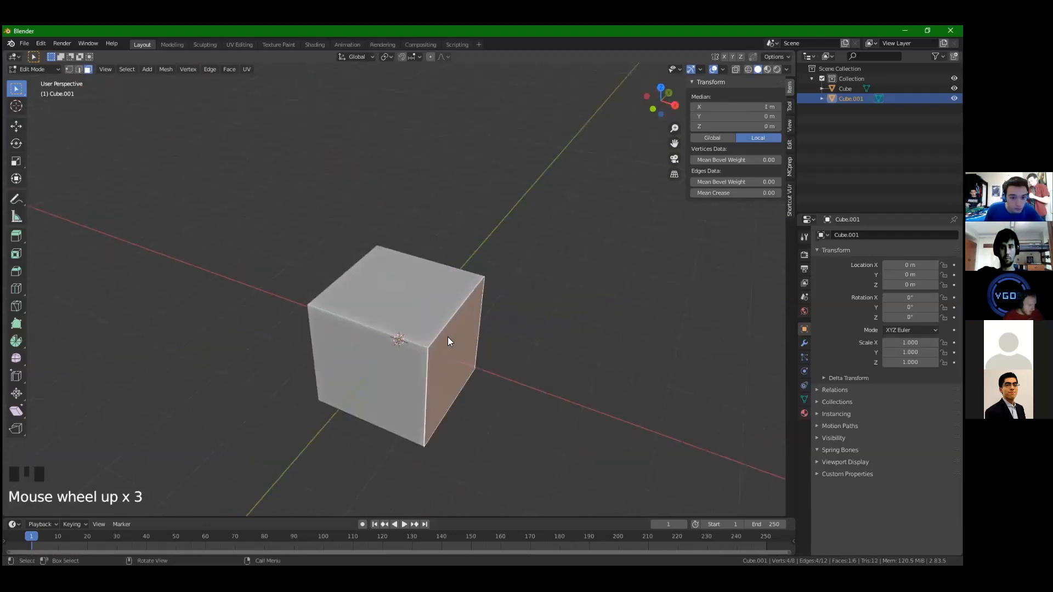
Replace the cube with a cylinder, select its top face, and bevel the rim around it
key(Tab)
scroll(377, 267, down, 1)
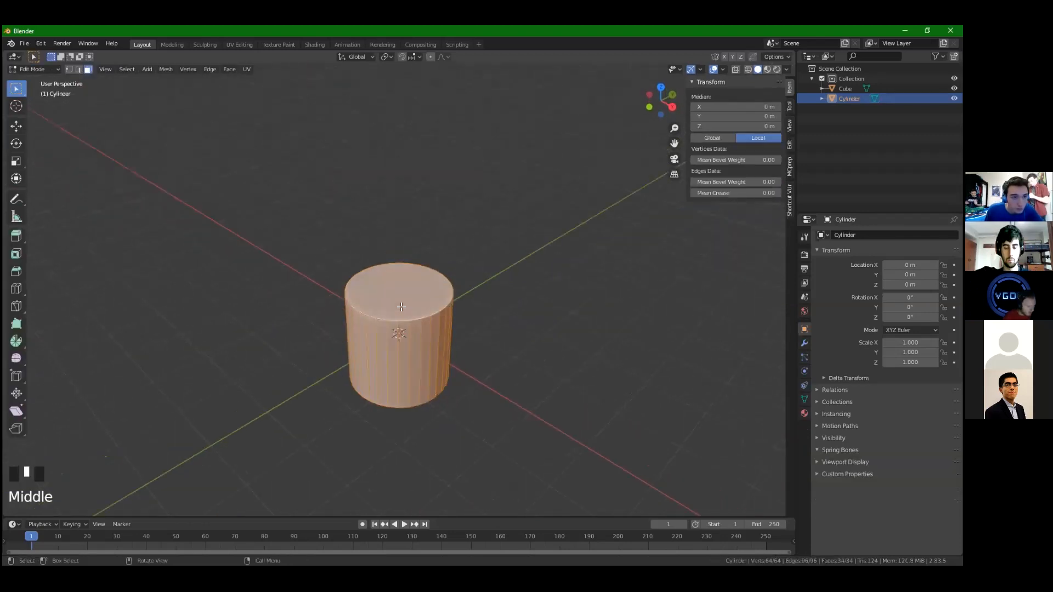
scroll(400, 329, up, 2)
key(2)
scroll(400, 329, up, 1)
key(3)
click(429, 301)
middle_drag(430, 301, 354, 231)
key(ctrl+b)
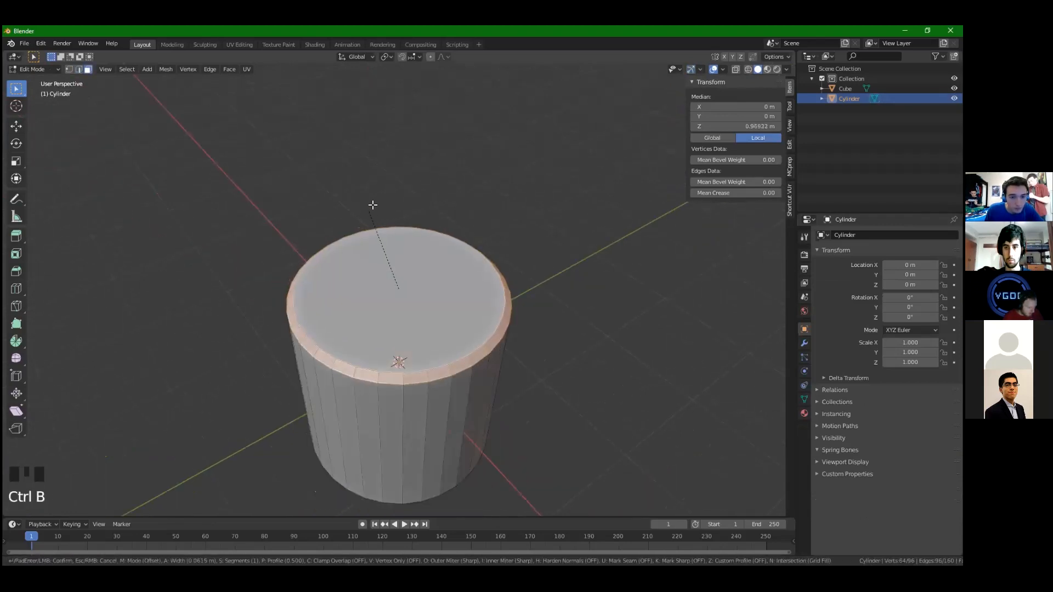
click(439, 256)
middle_drag(439, 256, 214, 342)
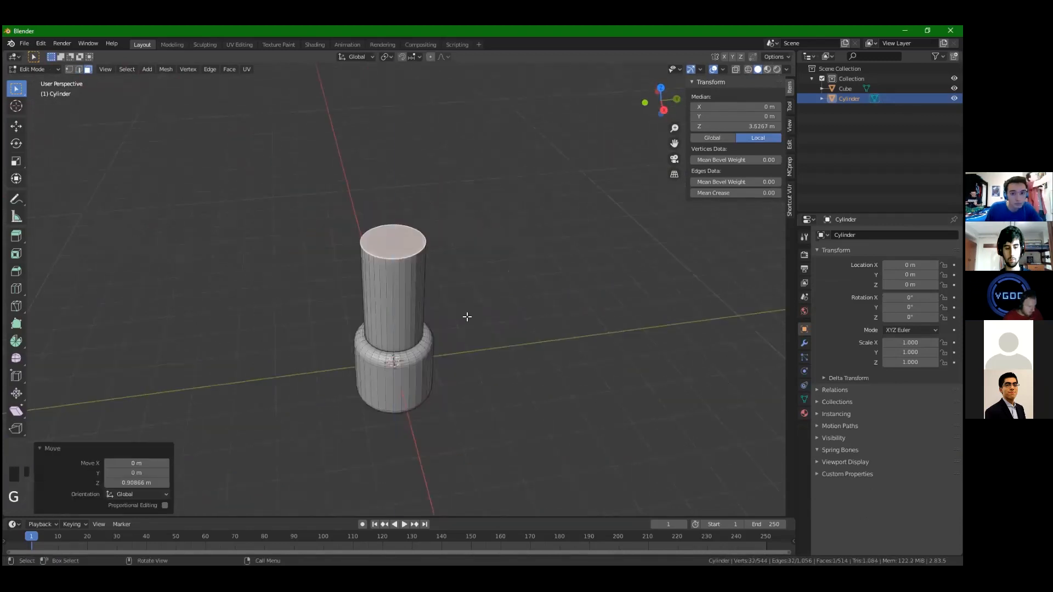
Extrude the neck's top face upward, scale it by 1.583, and lower it along Z into a flared rim
middle_drag(466, 313, 514, 307)
key(e)
click(470, 235)
scroll(480, 325, up, 3)
key(s)
click(581, 272)
key(g)
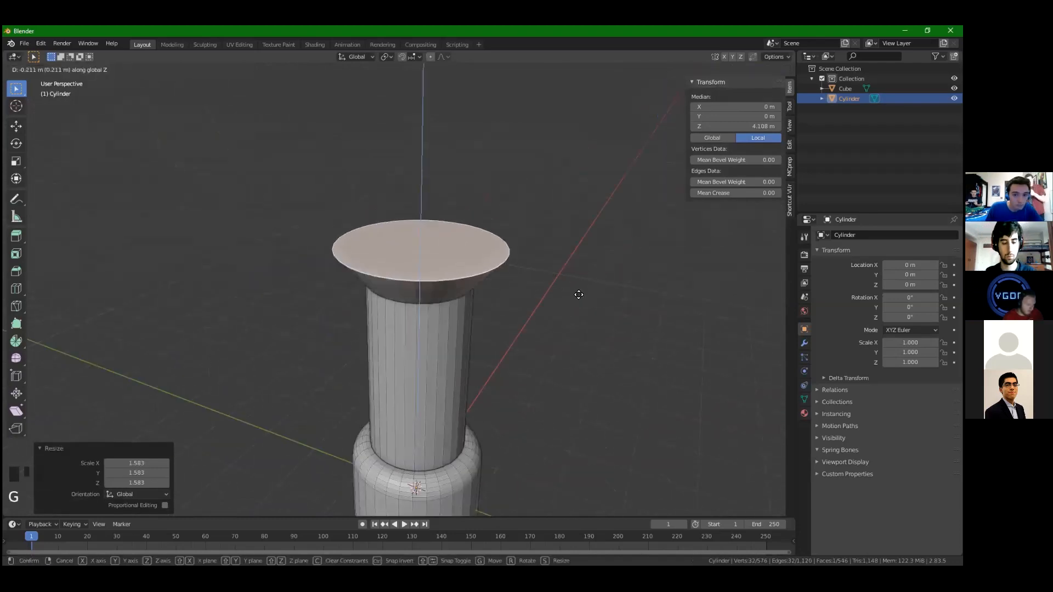
click(575, 298)
middle_drag(575, 298, 576, 271)
click(567, 282)
Return to object mode and move the flared cylinder away from the origin, to about X 1.5 m, Y 4.7 m, Z 0.77 m
scroll(514, 359, down, 2)
mouse_move(514, 359)
middle_down()
mouse_move(536, 341)
mouse_move(543, 358)
mouse_move(522, 341)
middle_up()
scroll(494, 323, up, 2)
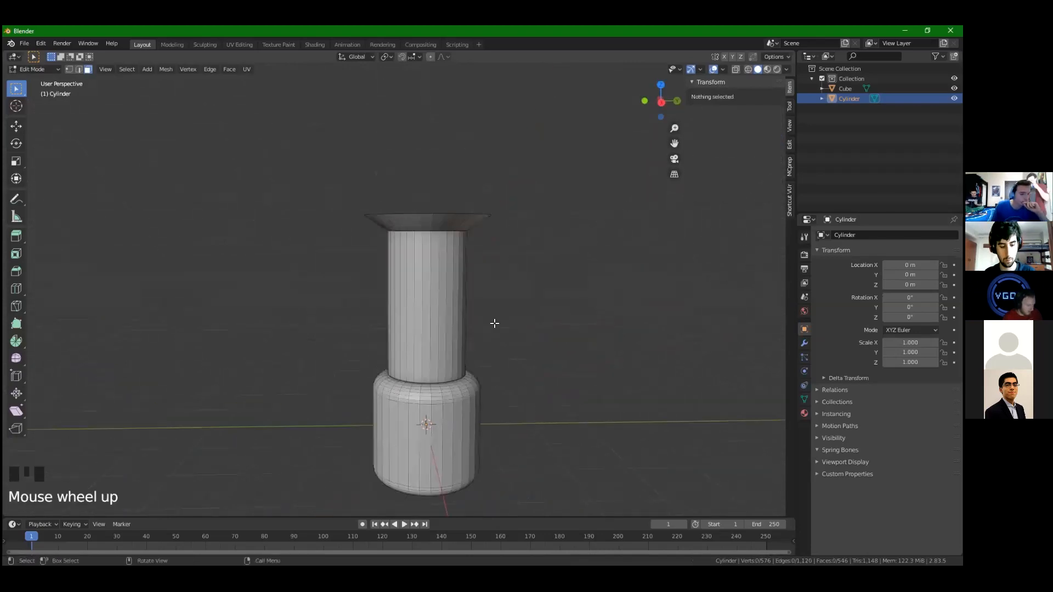
key(Tab)
key(x)
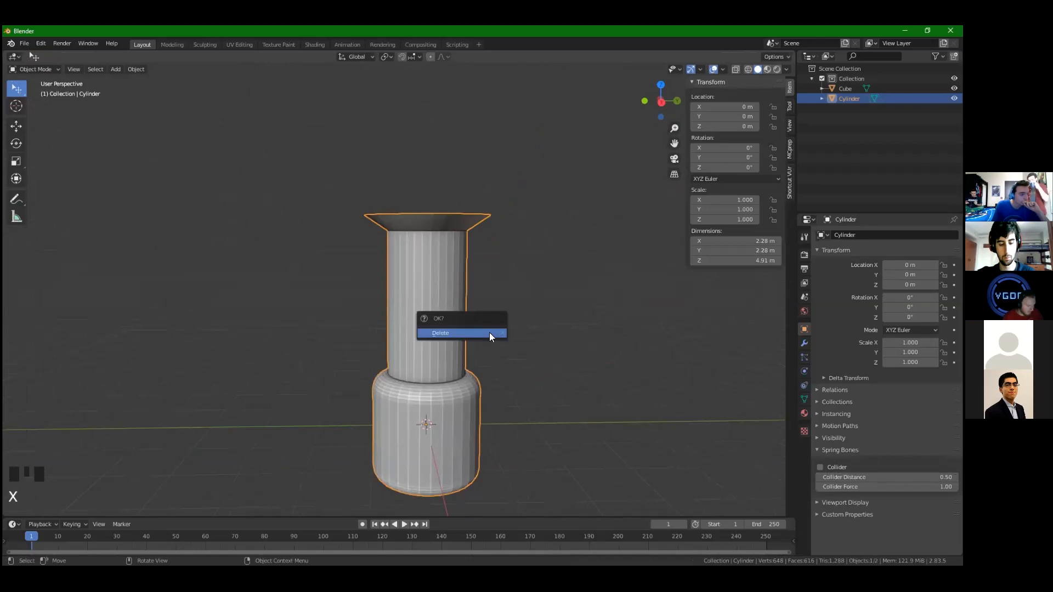
key(g)
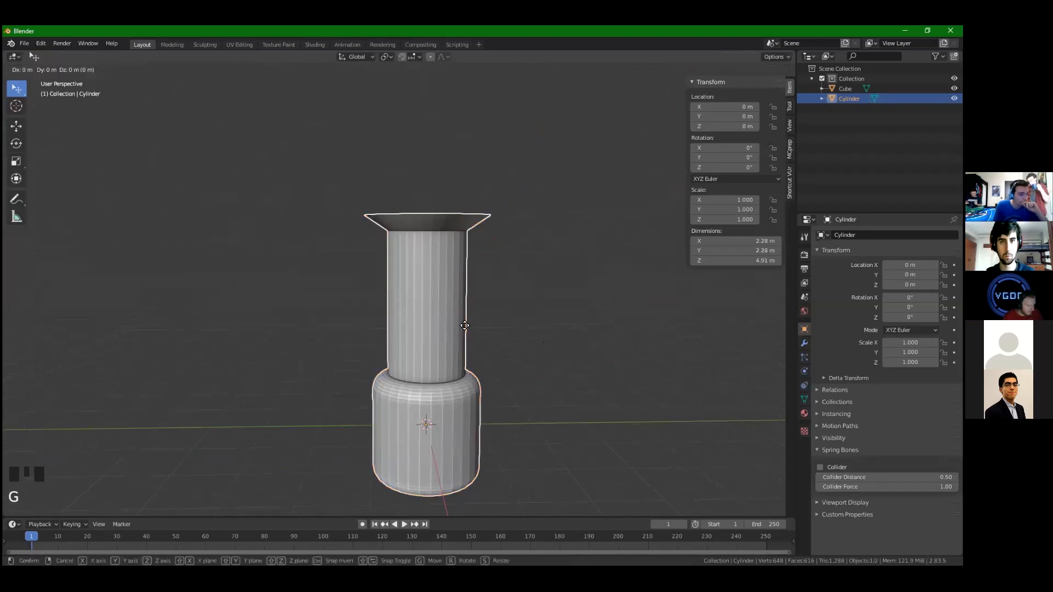
key(Escape)
middle_drag(297, 394, 318, 397)
key(g)
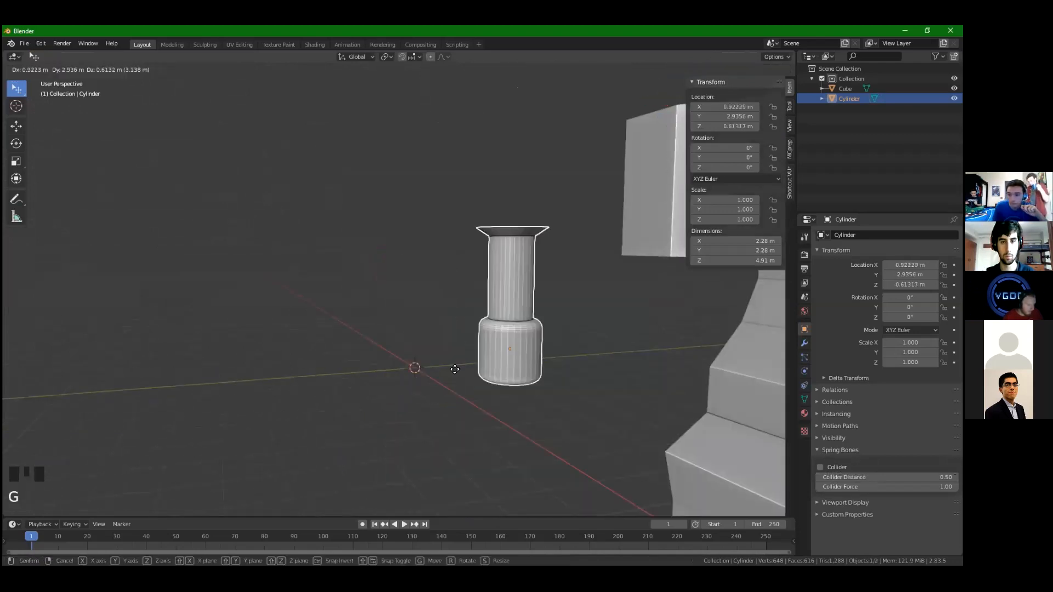
click(429, 358)
middle_drag(429, 359, 417, 345)
key(alt+a)
Add a new cylinder mesh at the origin and set its vertex count to 64
click(113, 71)
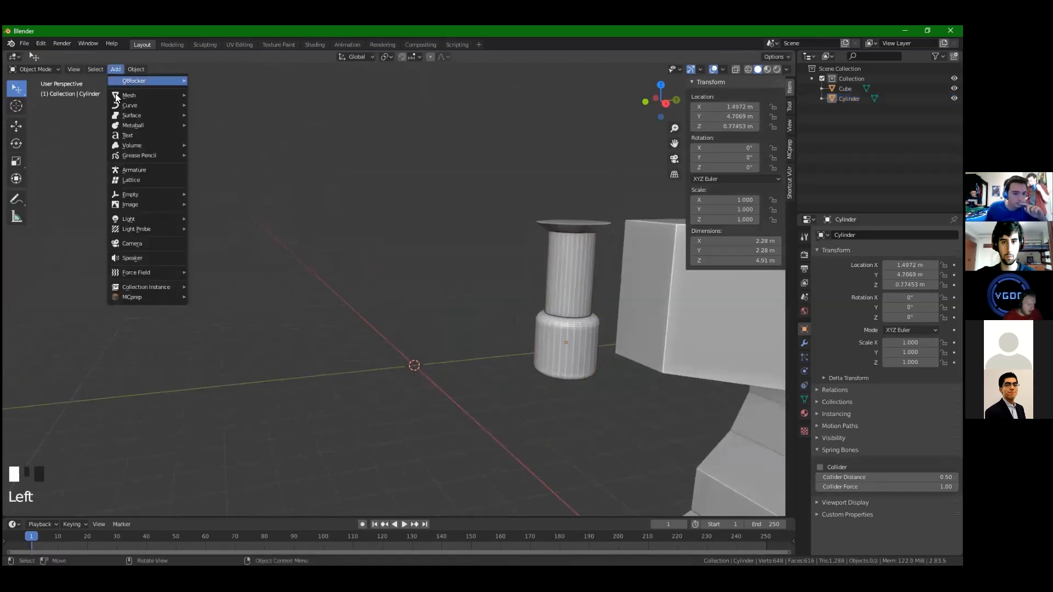
mouse_move(131, 96)
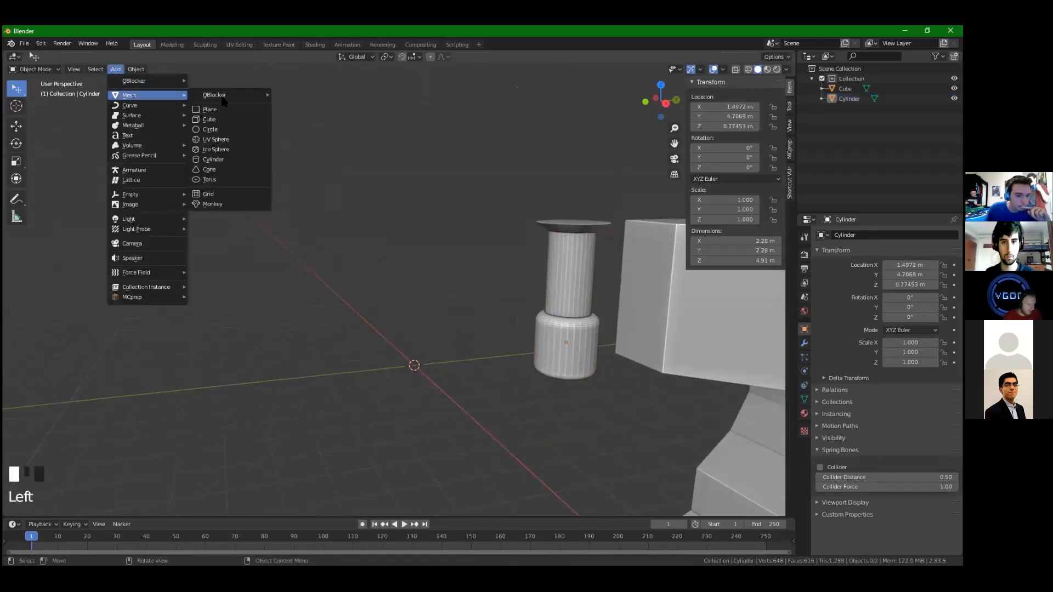
click(214, 159)
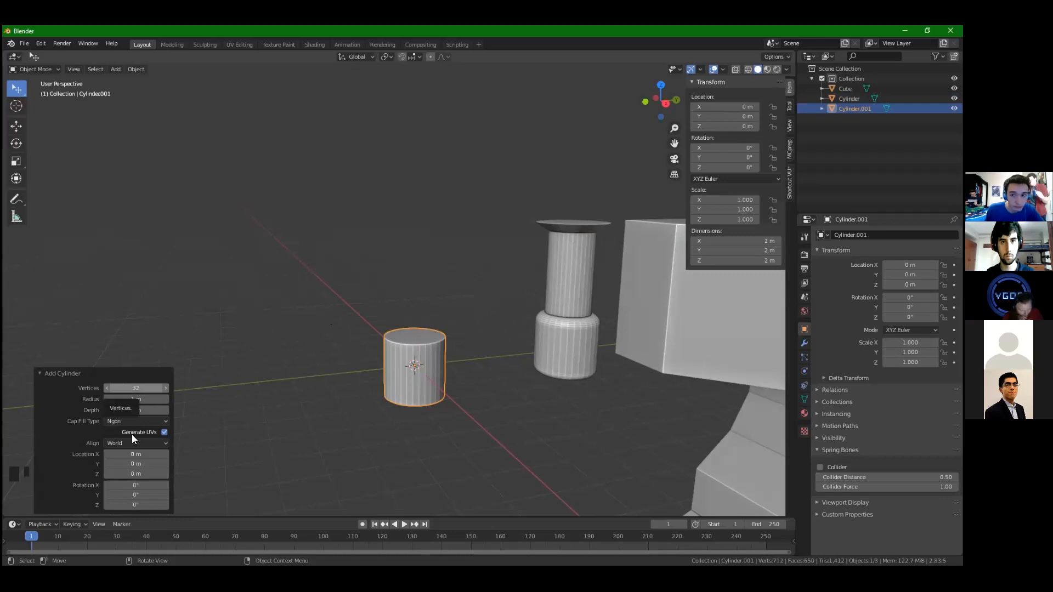
click(135, 391)
text(64)
key(Return)
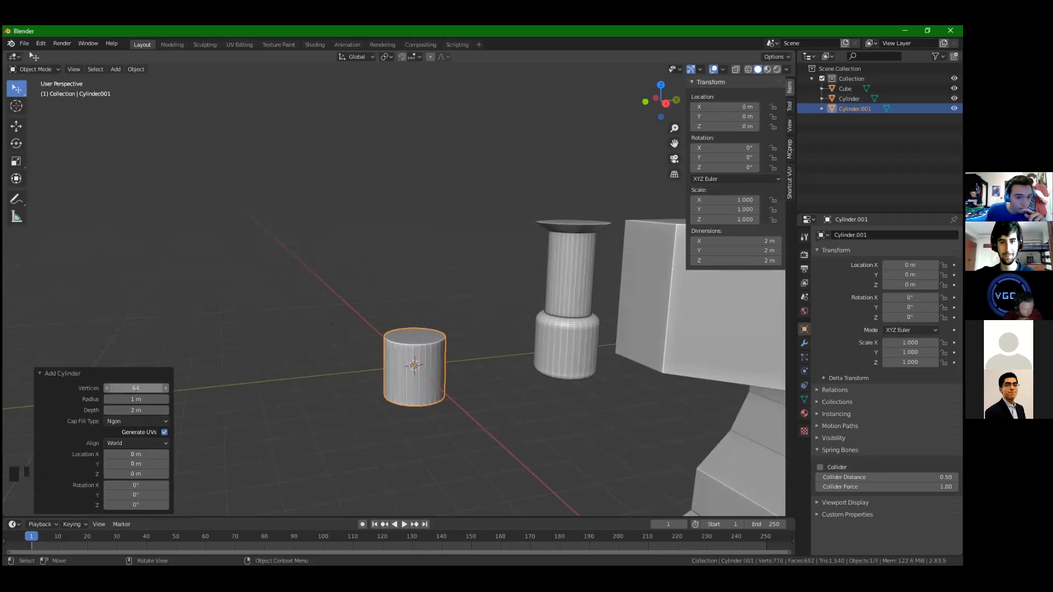
Set the new cylinder's vertex count to 3 to form a triangular prism
click(135, 388)
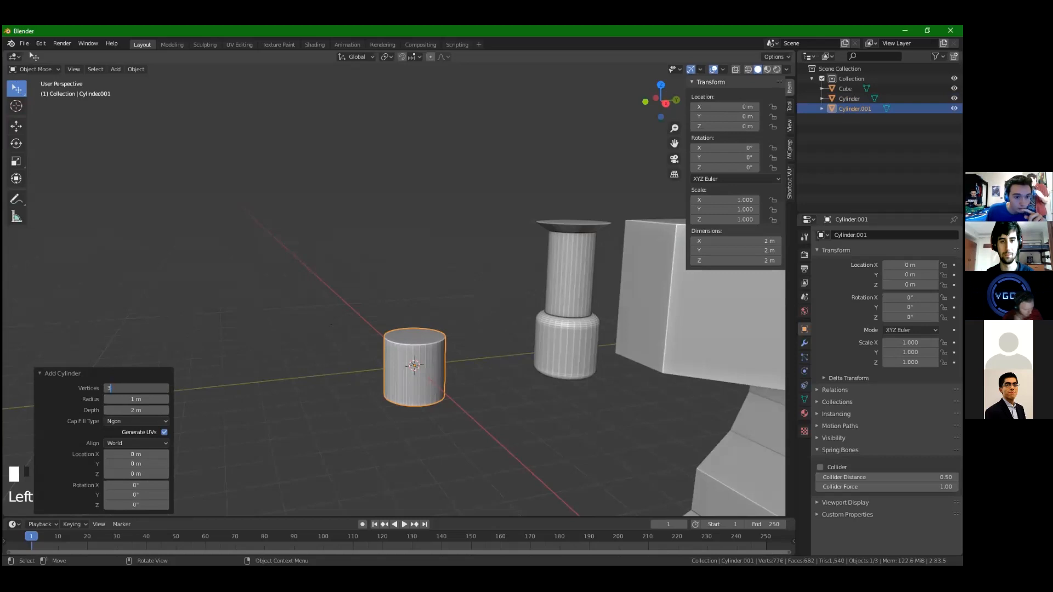
text(3)
key(Return)
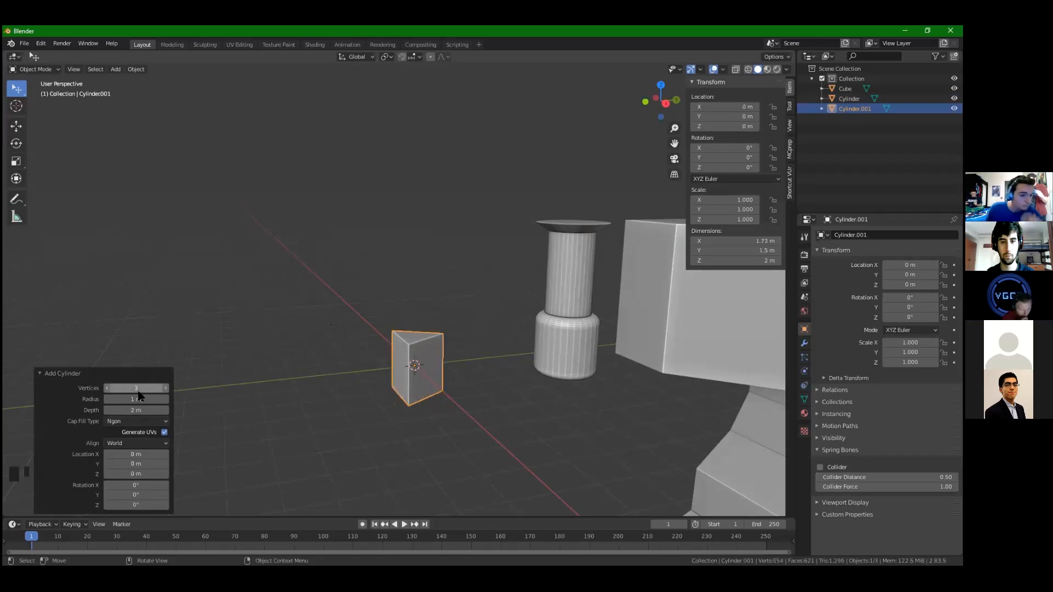
Raise the new cylinder's vertex count one by one to 7, and lower it to 6
click(163, 388)
click(163, 388)
click(164, 389)
click(163, 388)
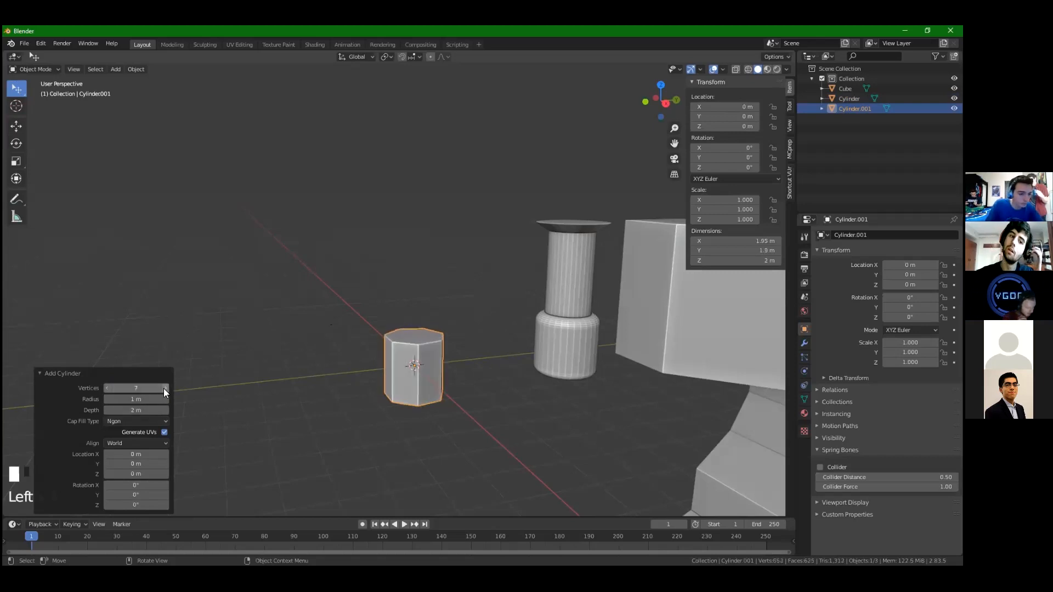
click(106, 389)
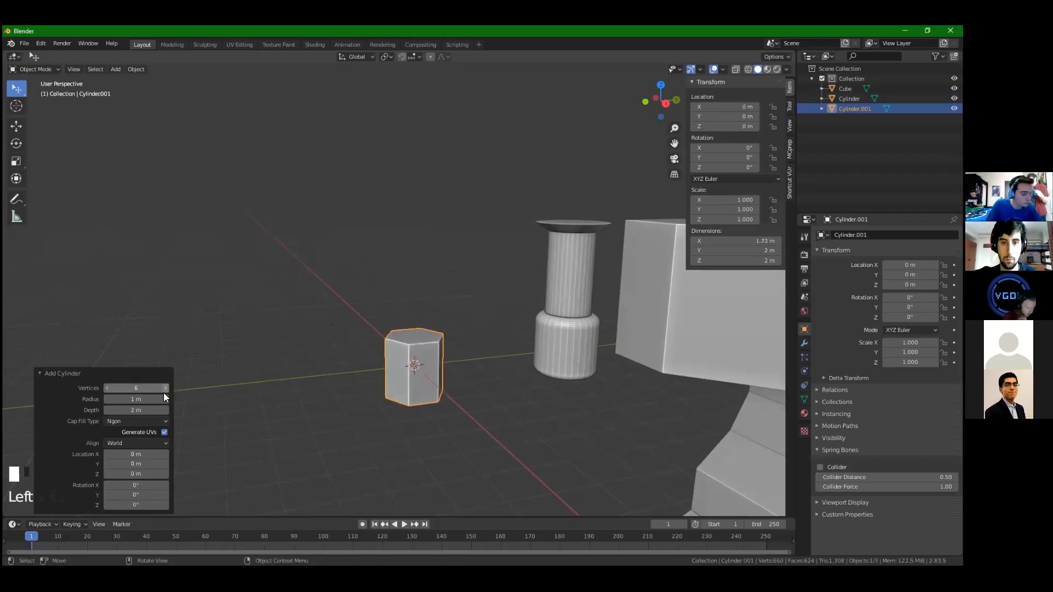
click(136, 388)
click(136, 396)
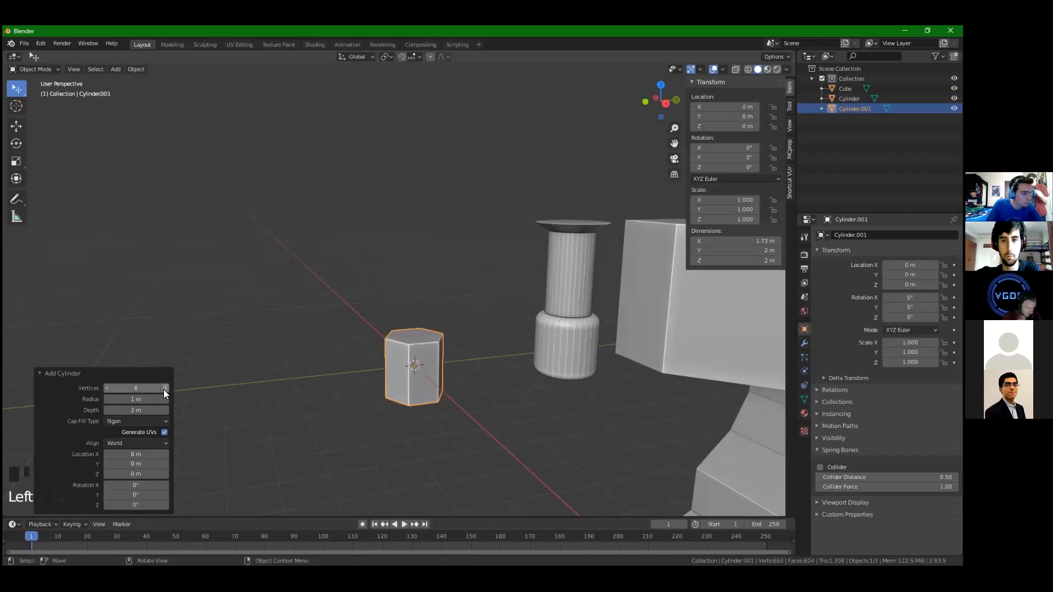
Increase the new cylinder's vertex count stepwise to 20
click(164, 388)
click(164, 388)
click(165, 389)
click(165, 389)
click(165, 389)
click(165, 389)
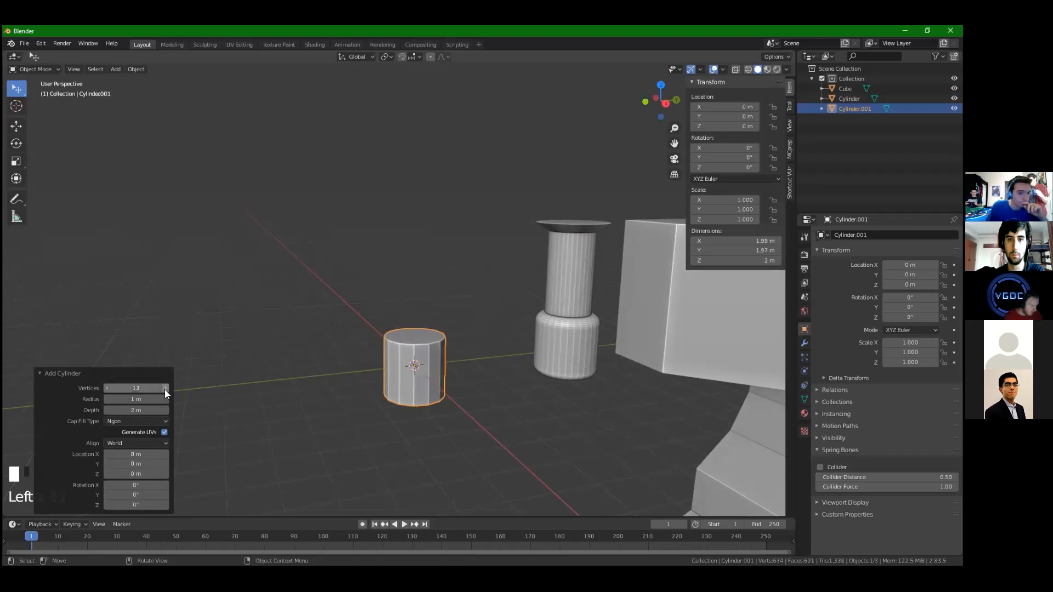
click(165, 390)
click(165, 389)
click(165, 390)
click(167, 390)
click(167, 390)
click(167, 390)
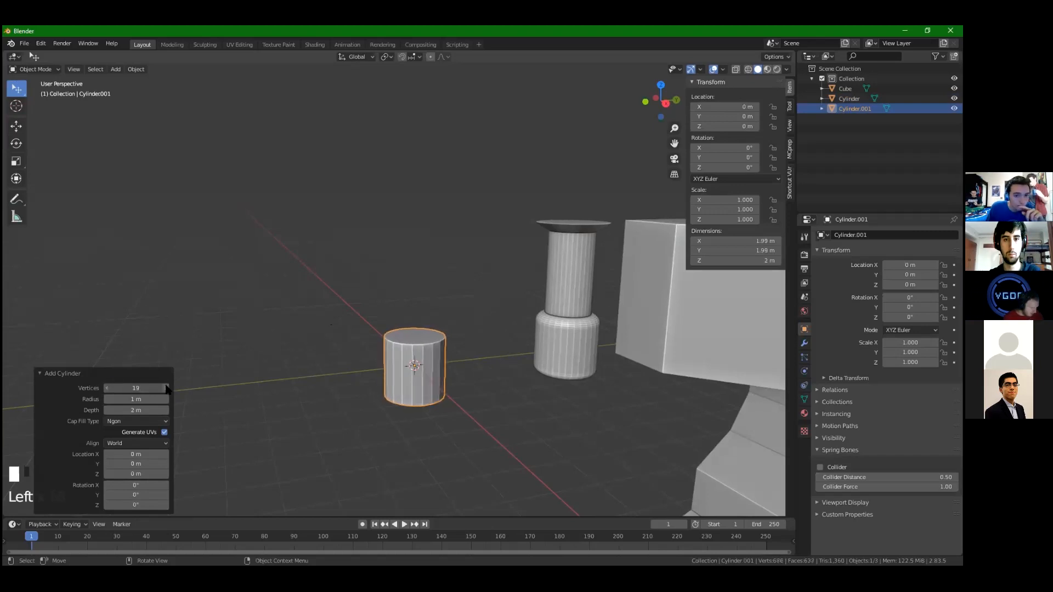
click(168, 390)
click(167, 390)
Move the 20-sided cylinder away from the origin to clear the spot
scroll(279, 347, down, 4)
middle_drag(279, 347, 406, 368)
scroll(321, 367, up, 4)
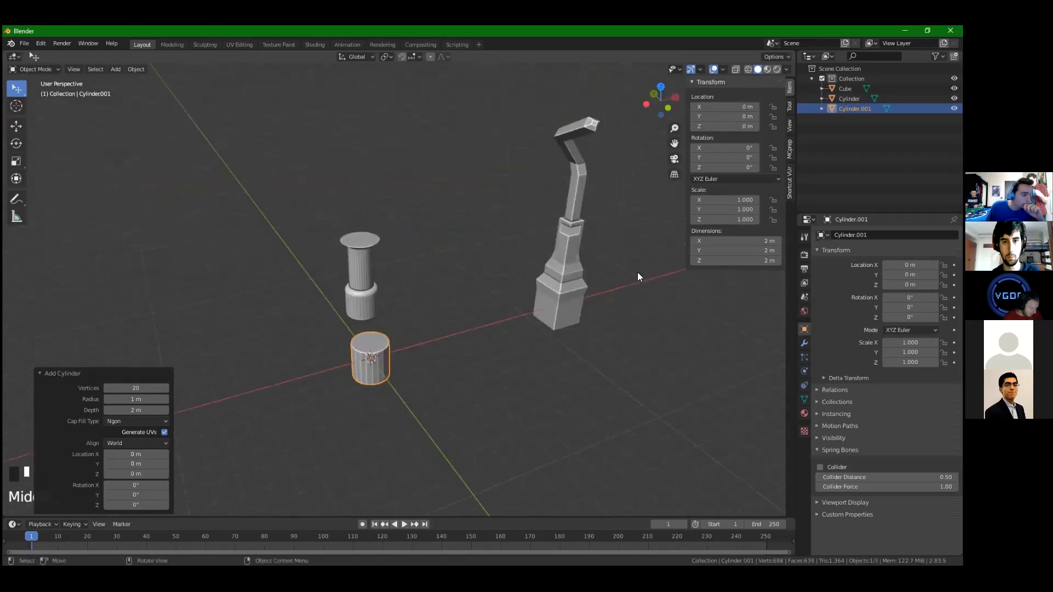
click(568, 291)
click(279, 355)
drag(359, 376, 430, 267)
Select the tall blocky column and set its X location to 0 m
click(571, 251)
middle_drag(570, 134, 544, 118)
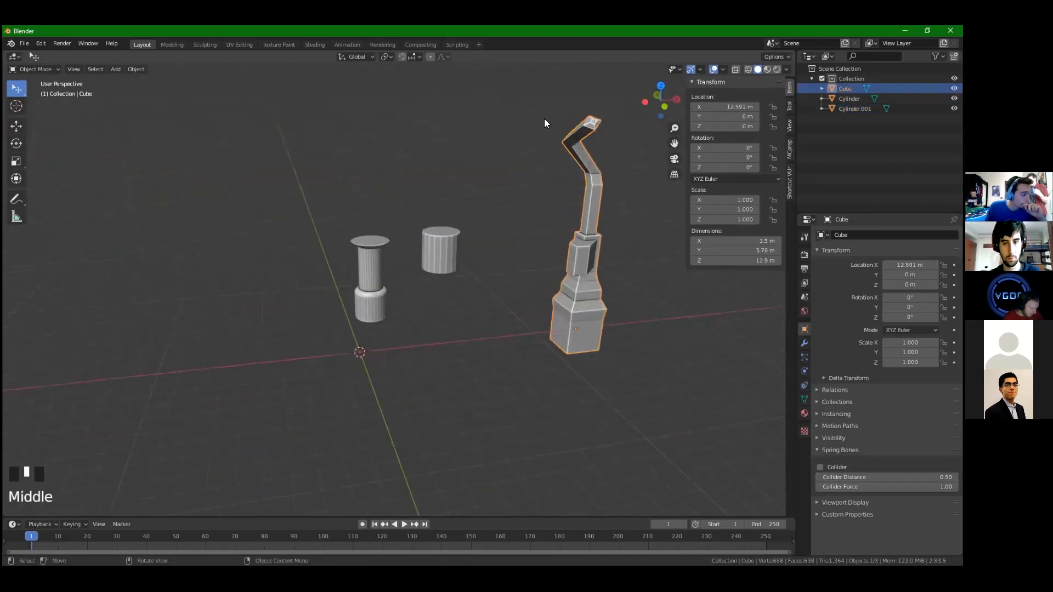
click(719, 107)
key(ctrl+a)
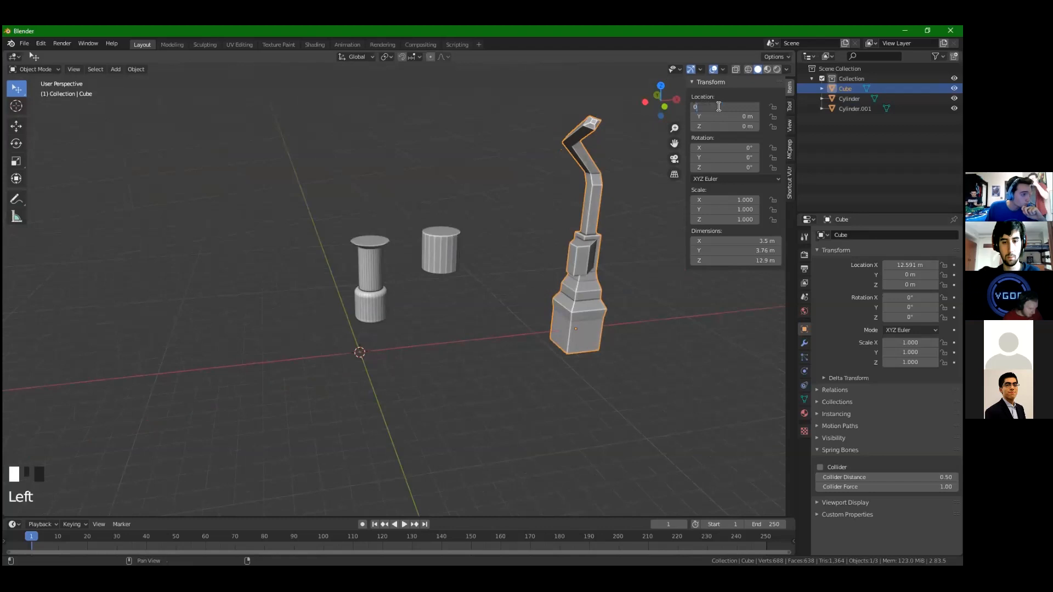
text(0)
key(Return)
Stretch the blocky column in object mode by scaling it 2.160 along Z
shift+middle_drag(525, 342, 583, 318)
scroll(734, 161, up, 3)
scroll(729, 199, up, 2)
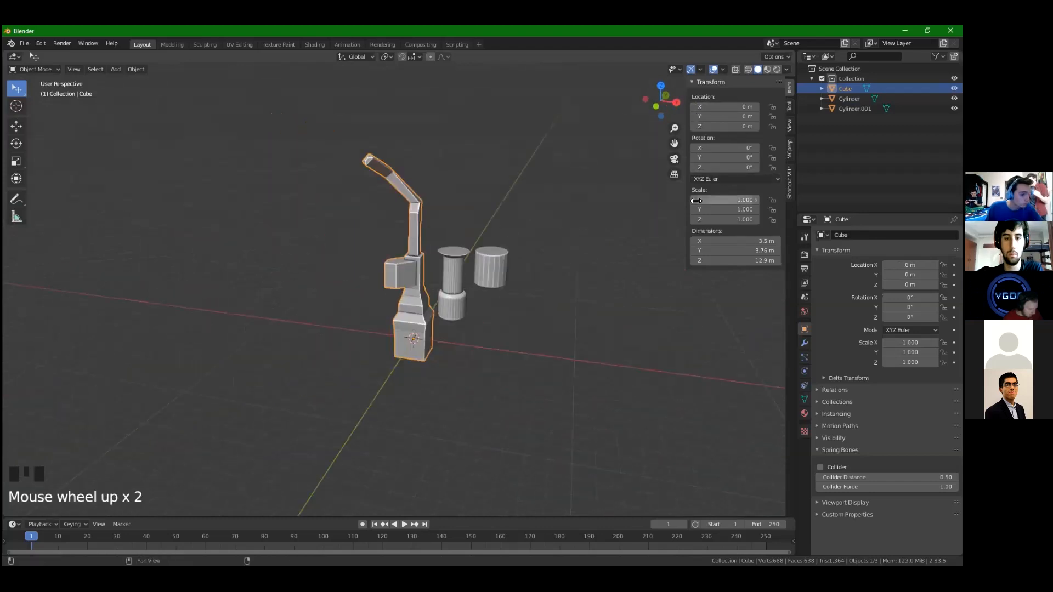
middle_drag(506, 256, 631, 202)
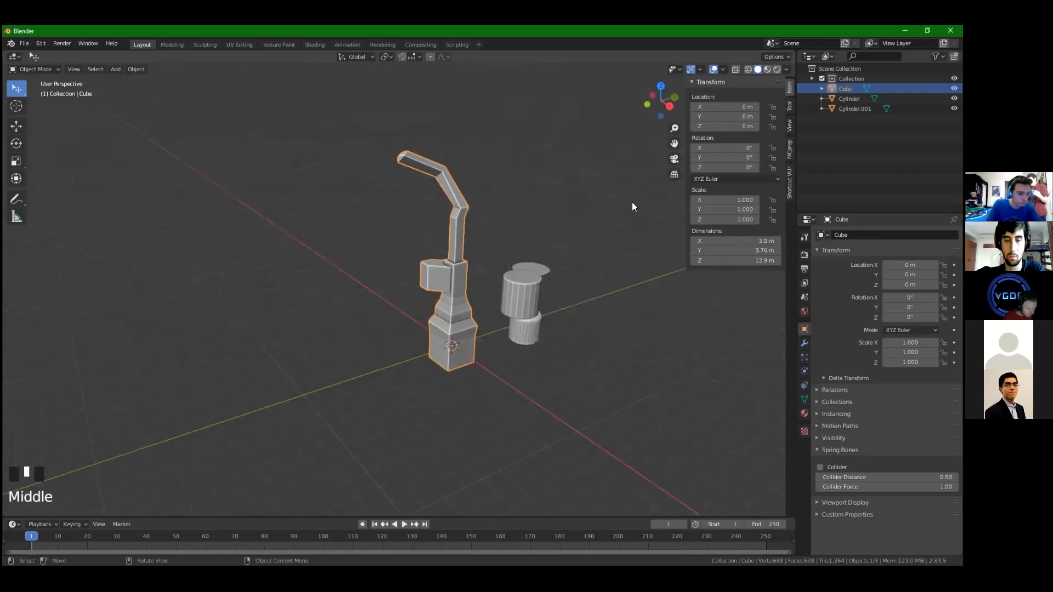
scroll(533, 261, up, 3)
middle_drag(533, 261, 484, 277)
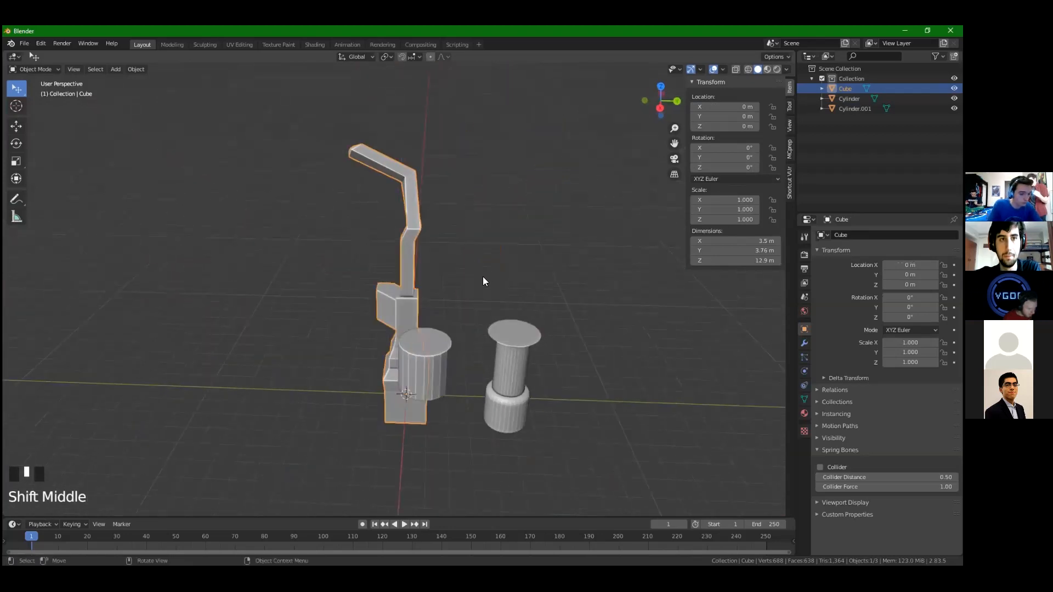
key(s)
key(z)
click(602, 136)
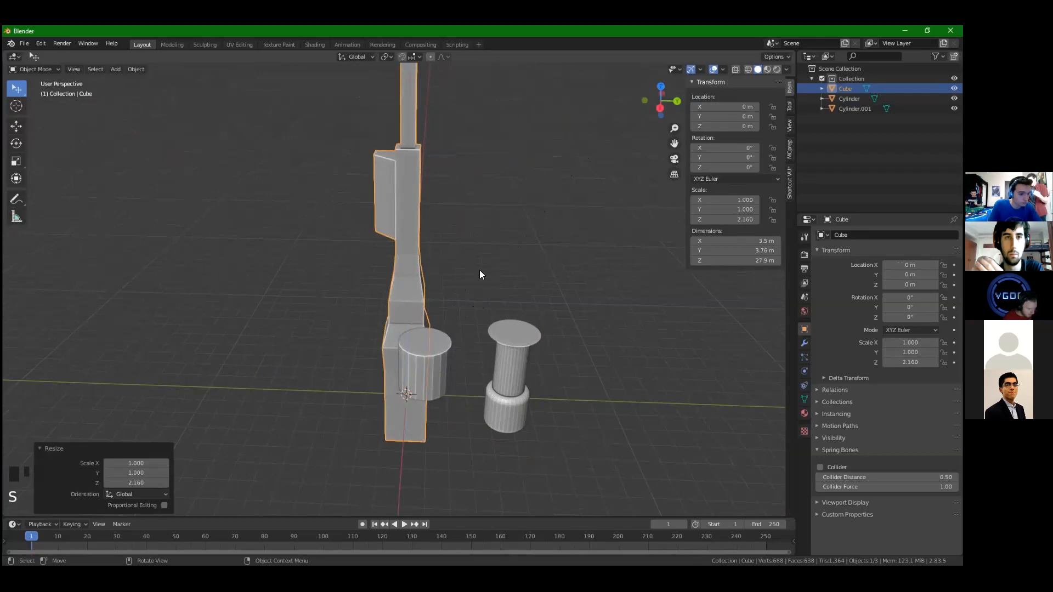
Apply the scale transform to the stretched column
scroll(471, 284, down, 2)
middle_drag(471, 284, 560, 223)
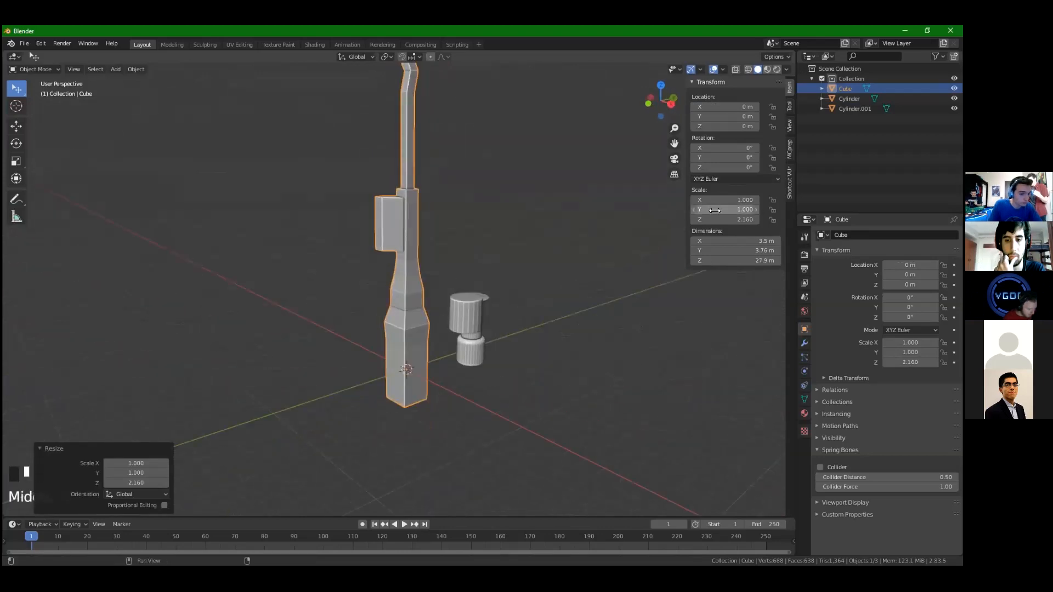
middle_drag(676, 228, 458, 232)
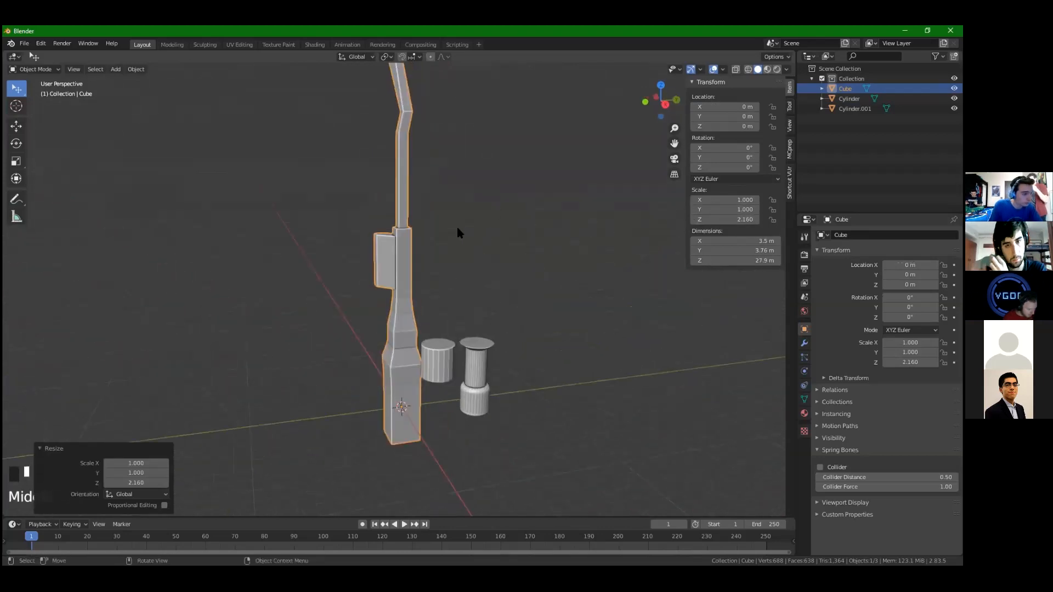
key(ctrl+a)
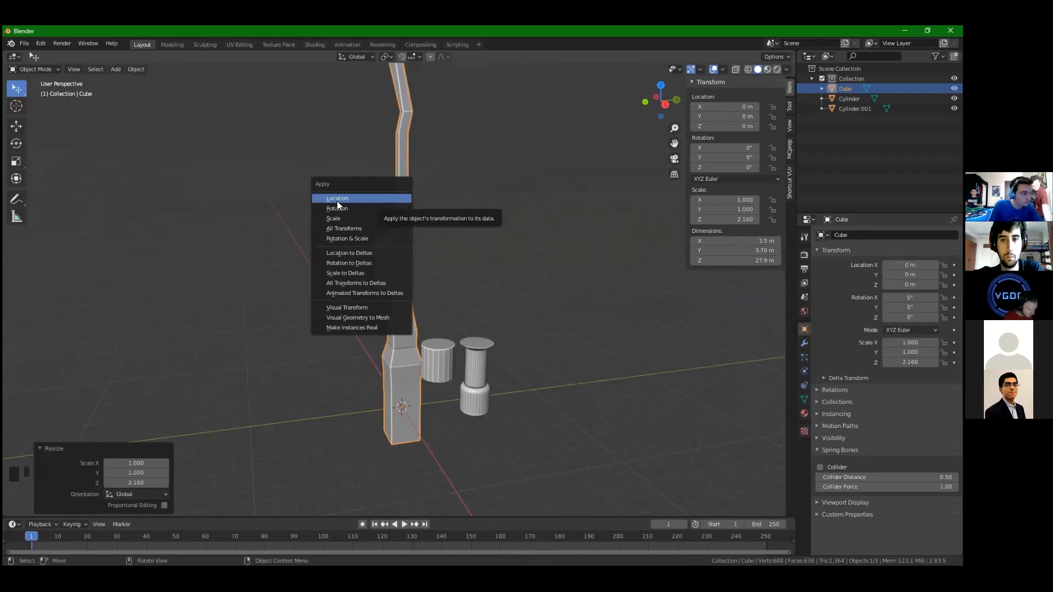
click(335, 218)
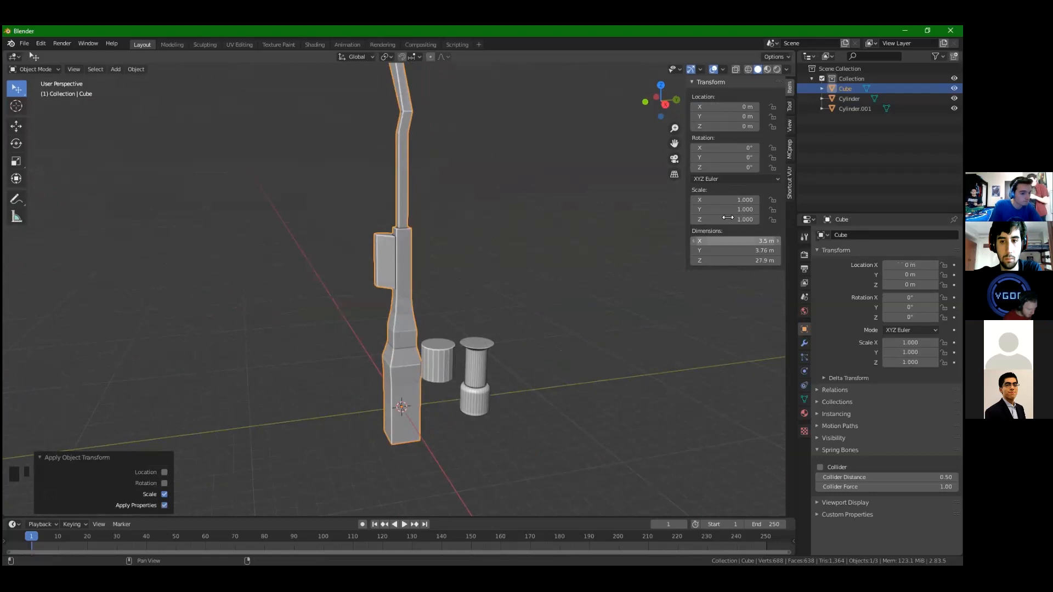
middle_drag(430, 315, 463, 302)
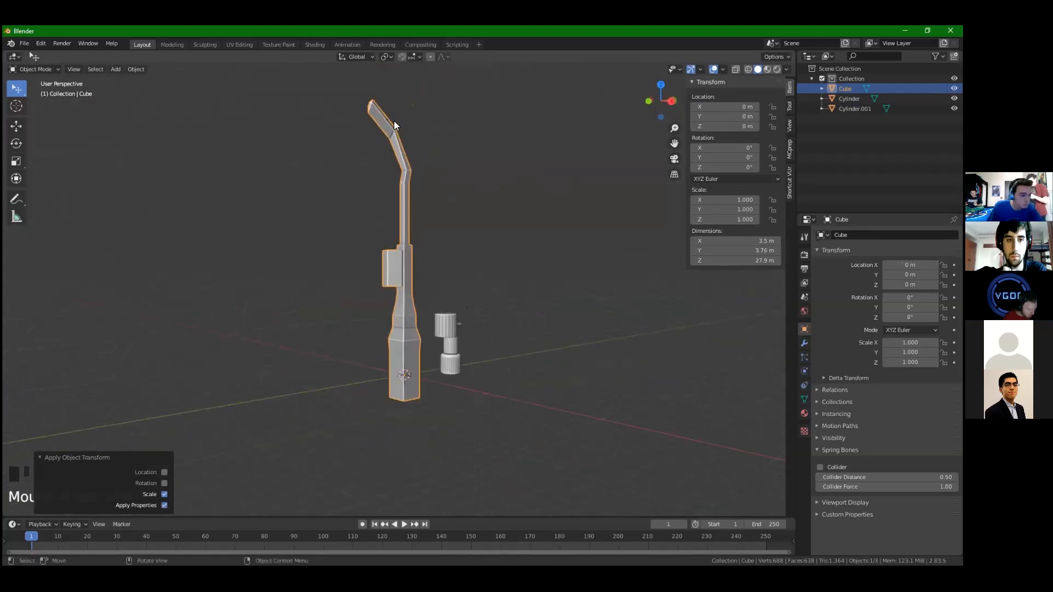
middle_drag(404, 246, 418, 279)
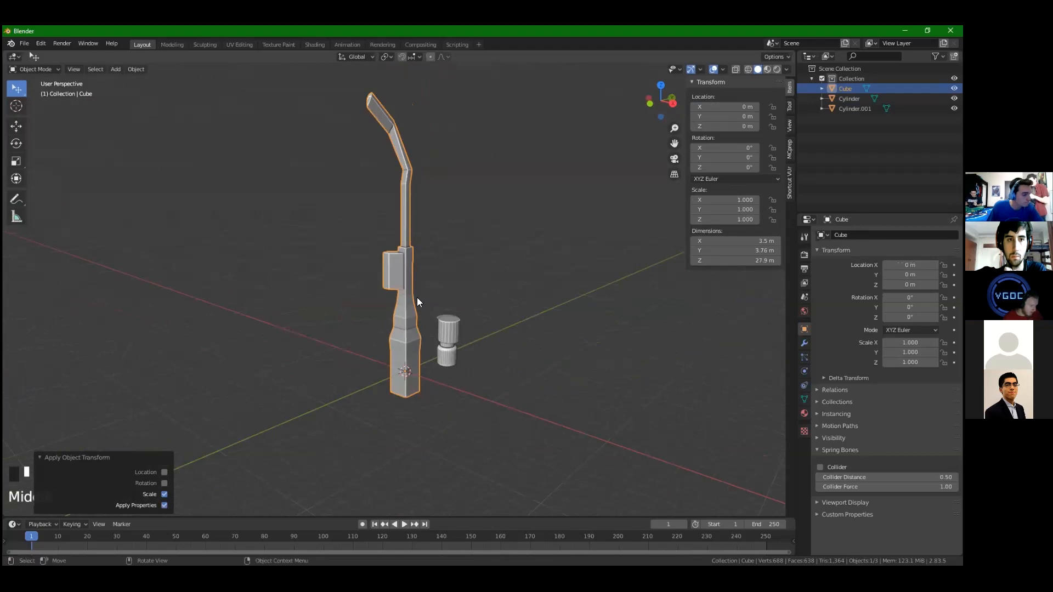
scroll(391, 360, up, 2)
scroll(422, 353, down, 2)
shift+middle_drag(423, 353, 435, 367)
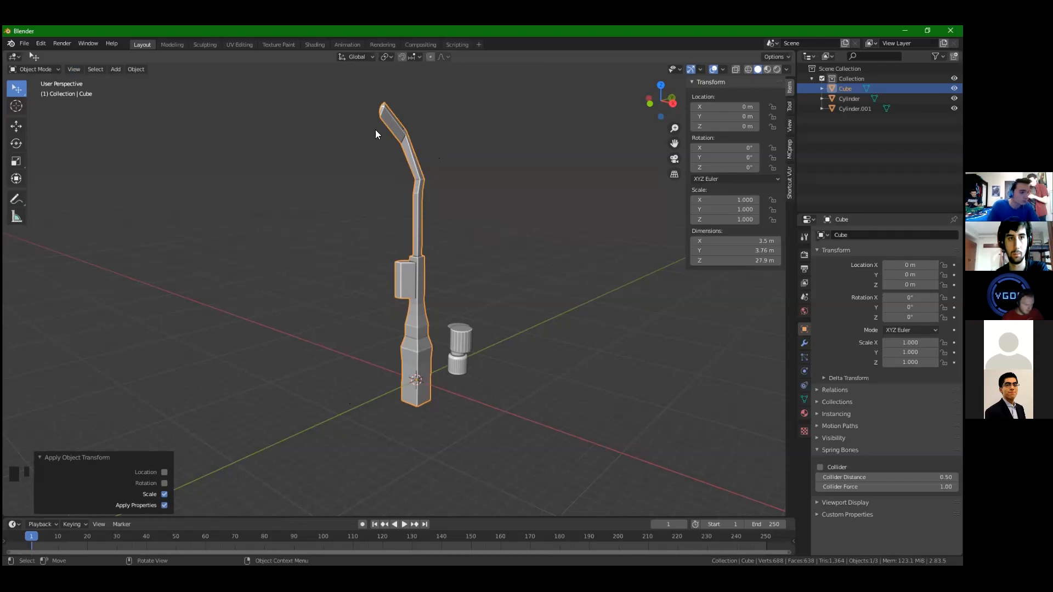
click(24, 43)
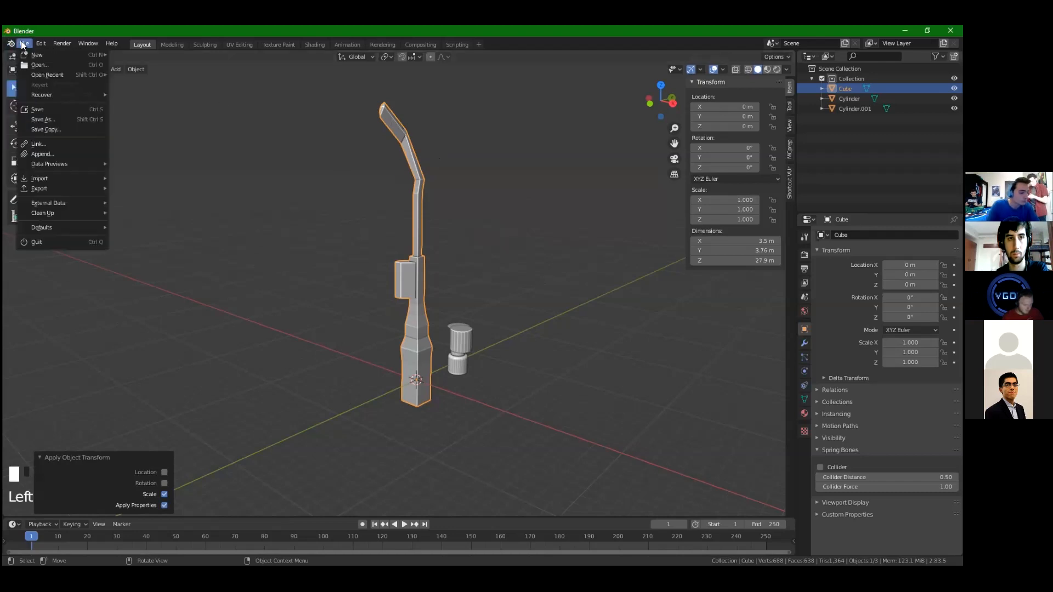
mouse_move(60, 189)
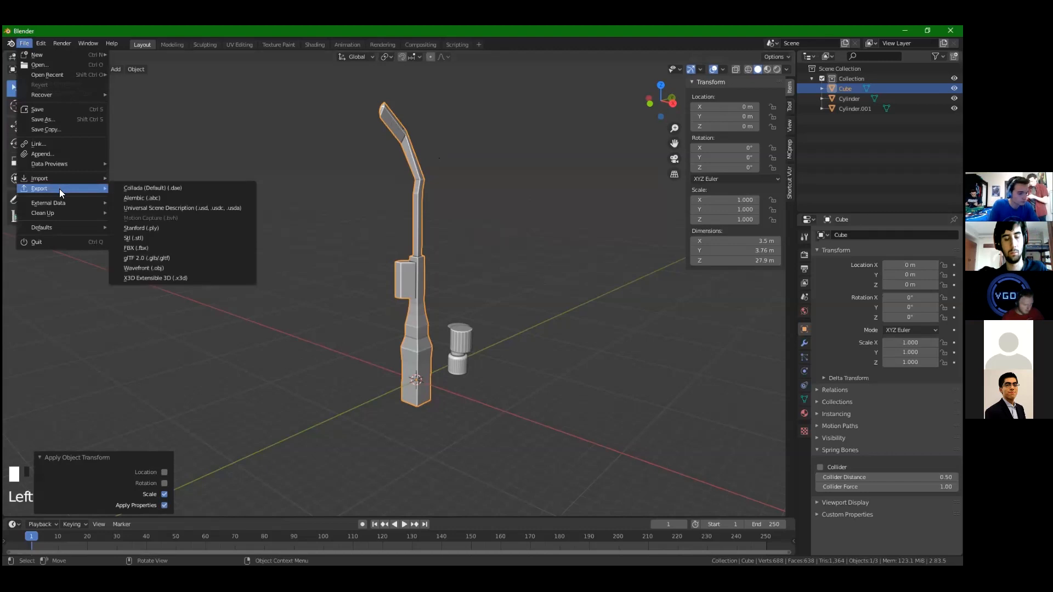
click(136, 248)
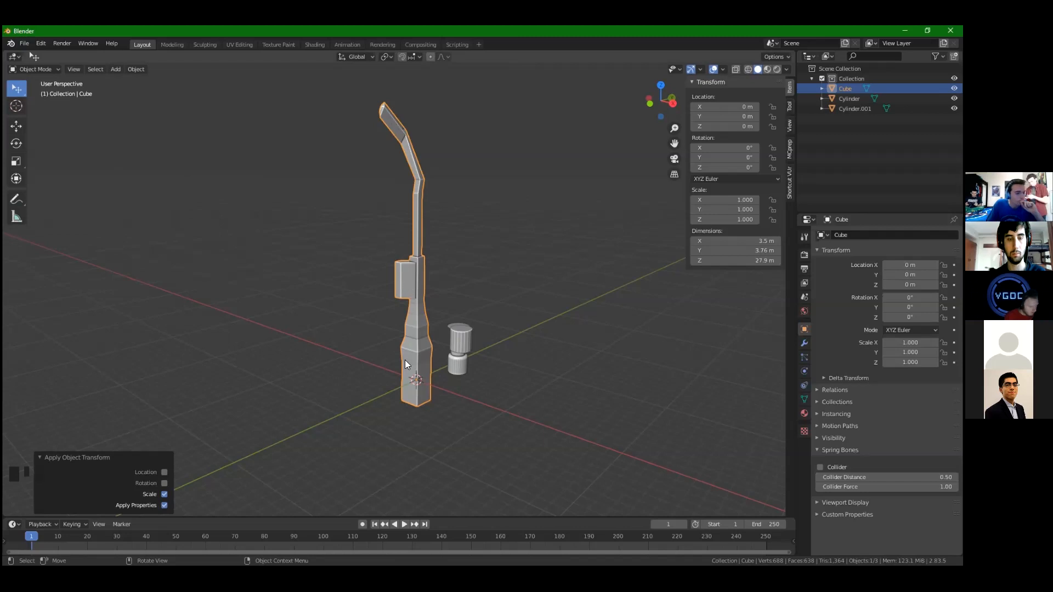
middle_drag(432, 328, 337, 343)
middle_drag(406, 332, 450, 350)
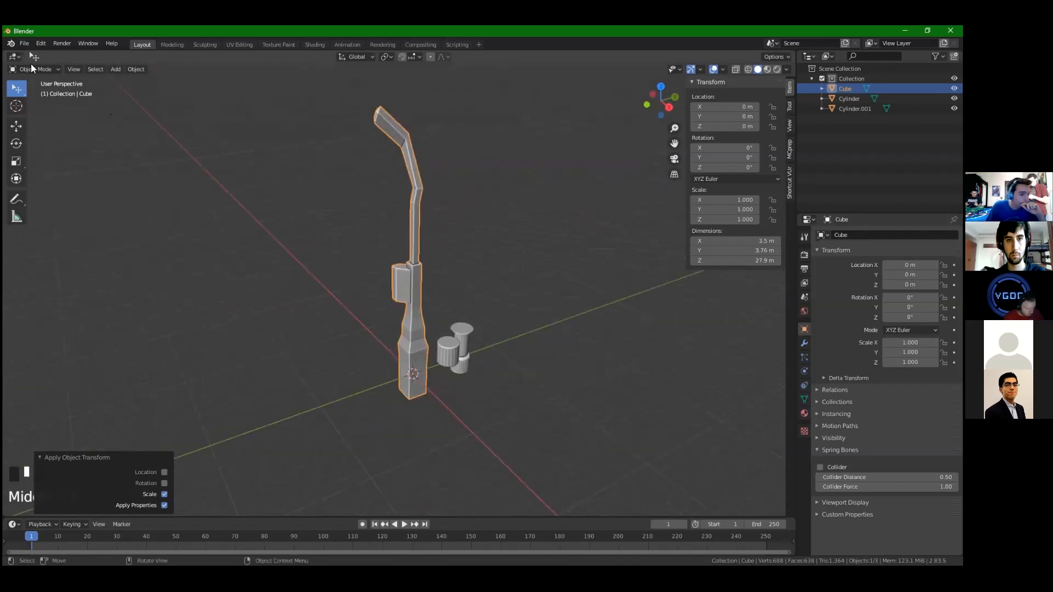
Export only the selected column as an FBX file named cubetower.fbx in the BlenderWorkshop folder
click(24, 43)
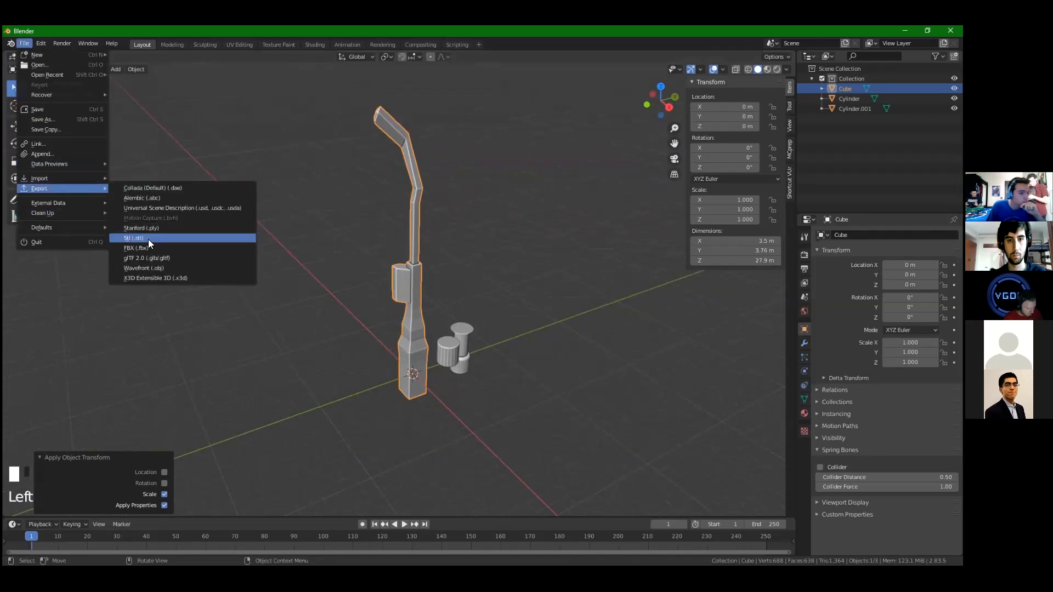
click(150, 248)
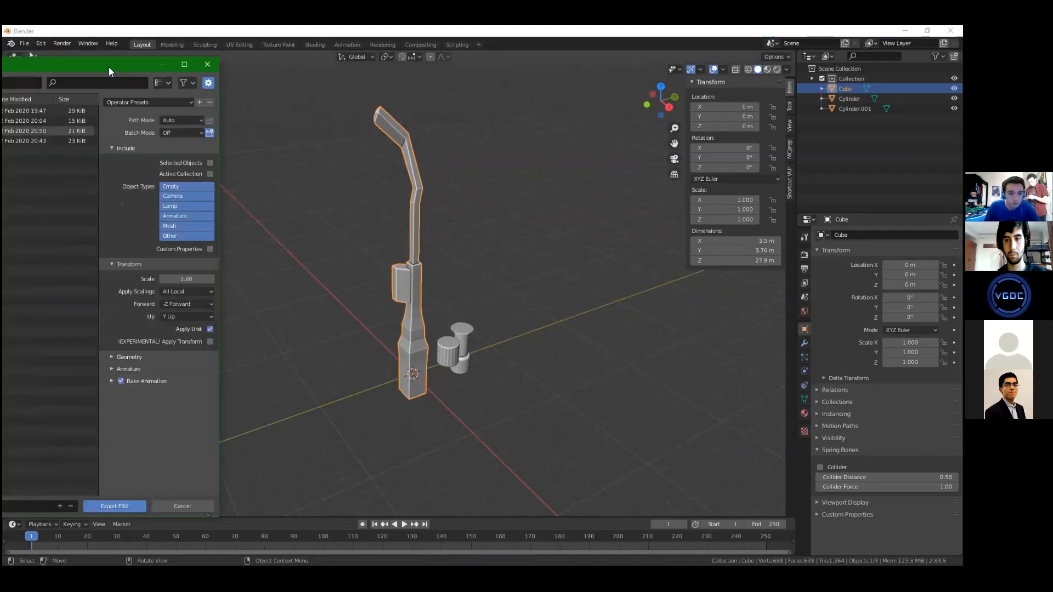
drag(124, 65, 555, 70)
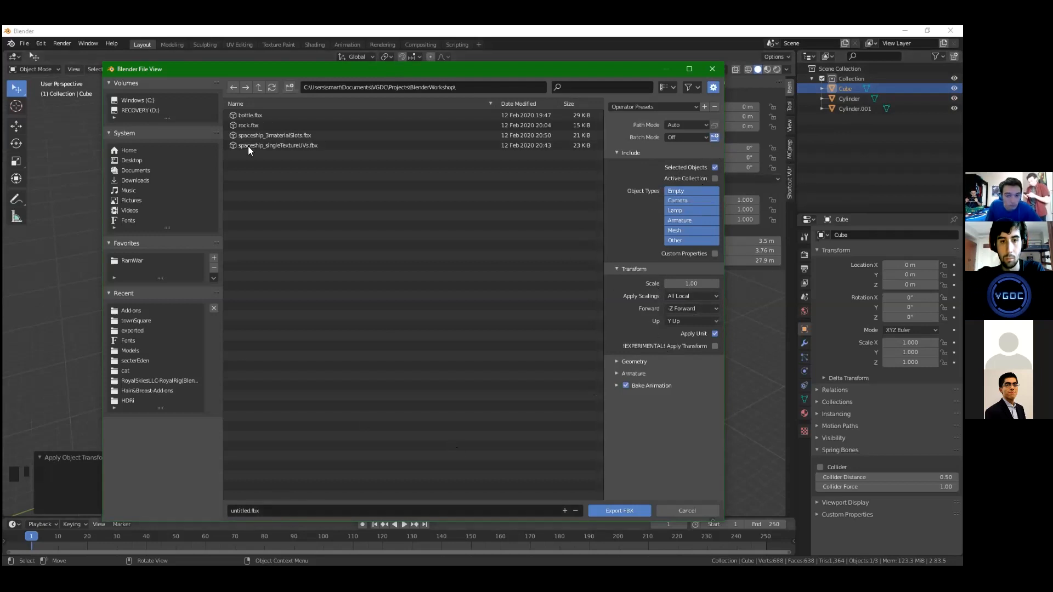
click(267, 511)
text(cubetower)
key(Return)
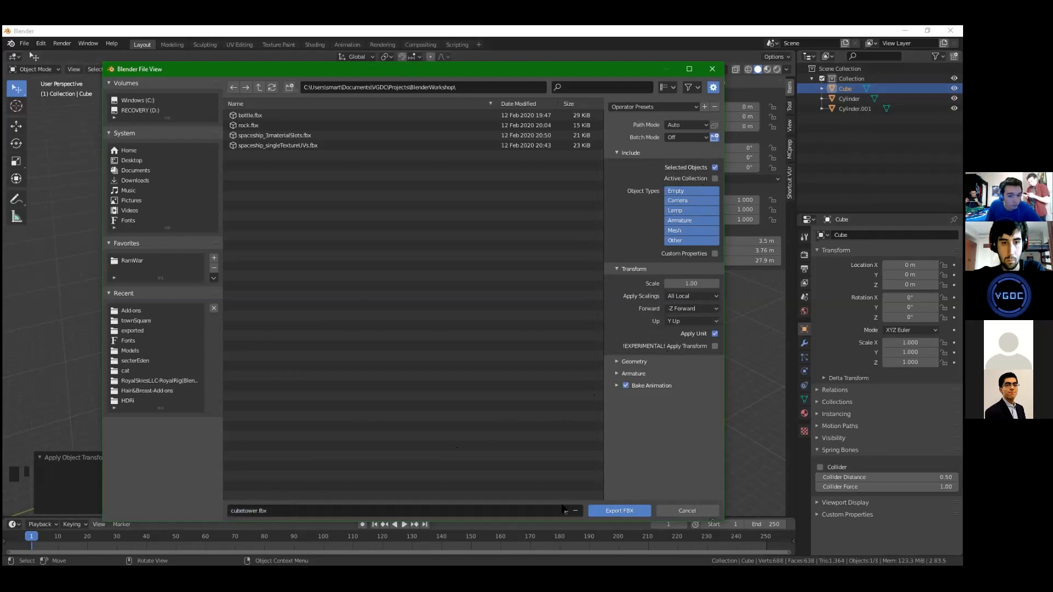
click(615, 510)
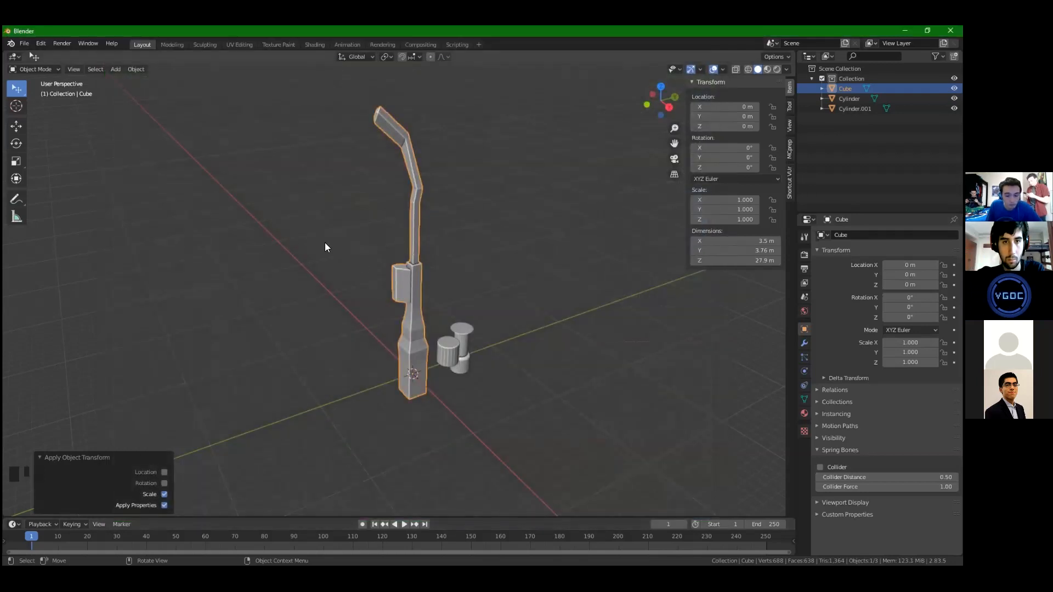
Switch to Unity and import cubetower.fbx from the BlenderWorkshop folder into the project's Assets
key(alt+Tab)
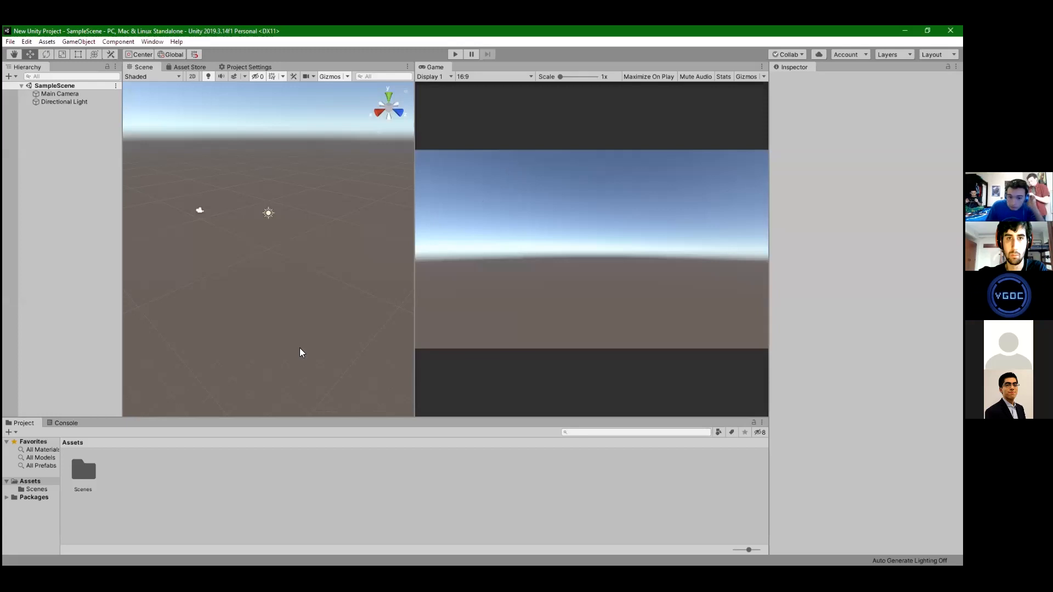
alt+drag(291, 201, 289, 308)
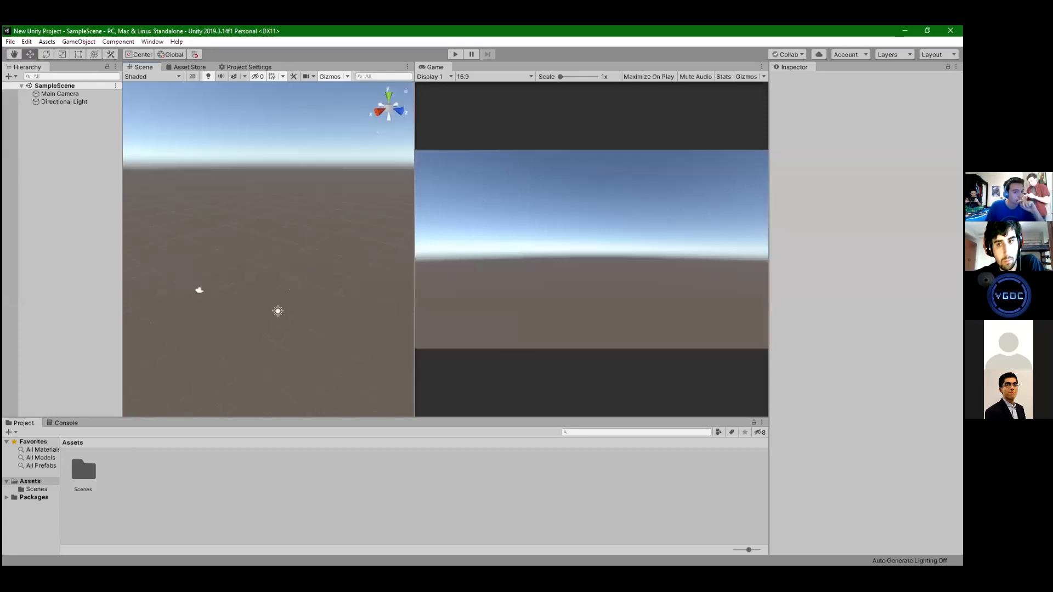
key(alt+Tab)
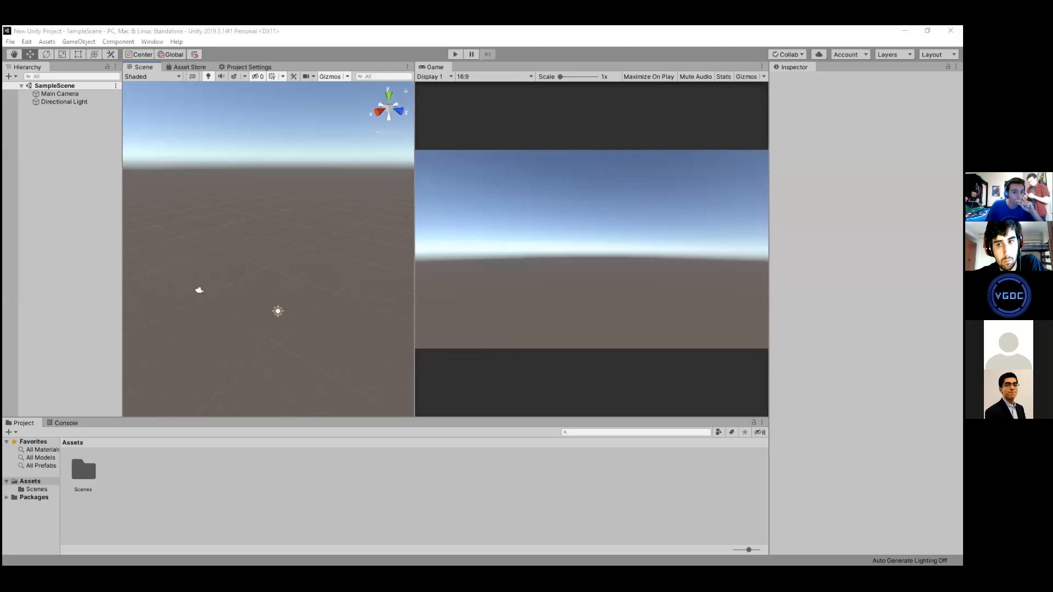
key(alt+Tab)
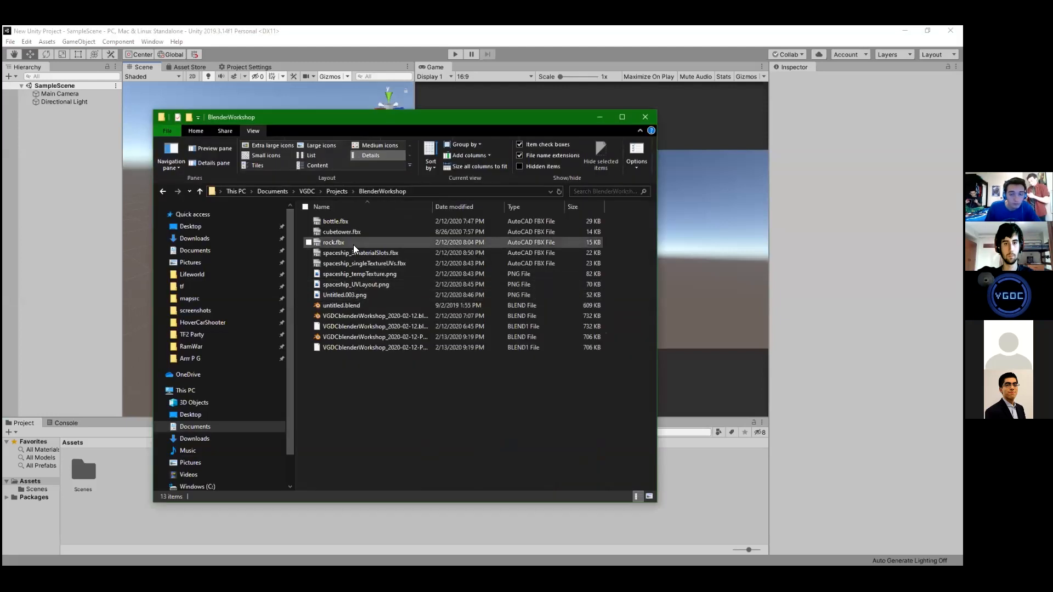
click(341, 232)
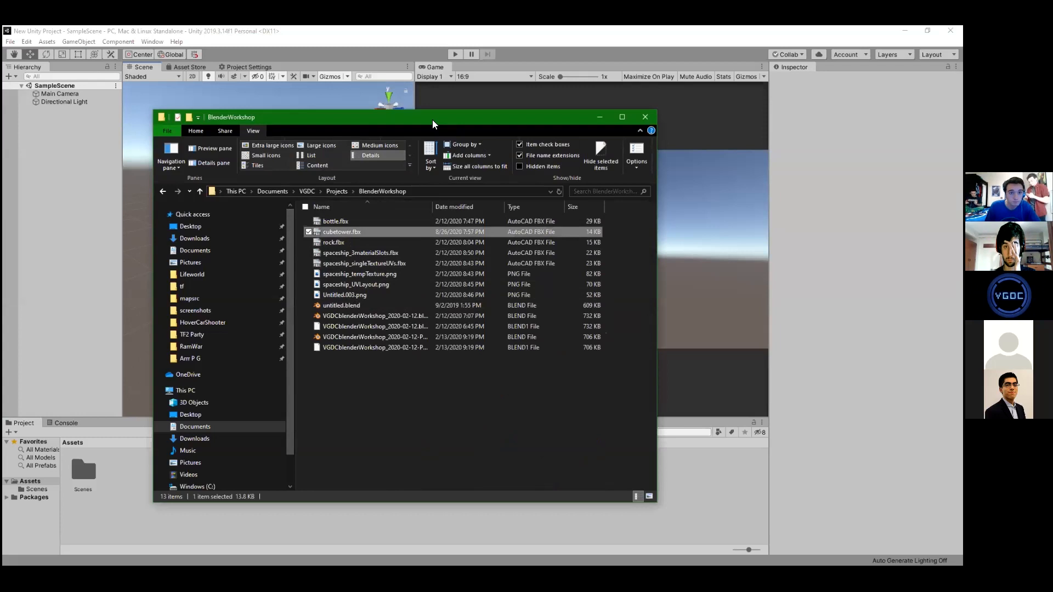
drag(431, 122, 634, 136)
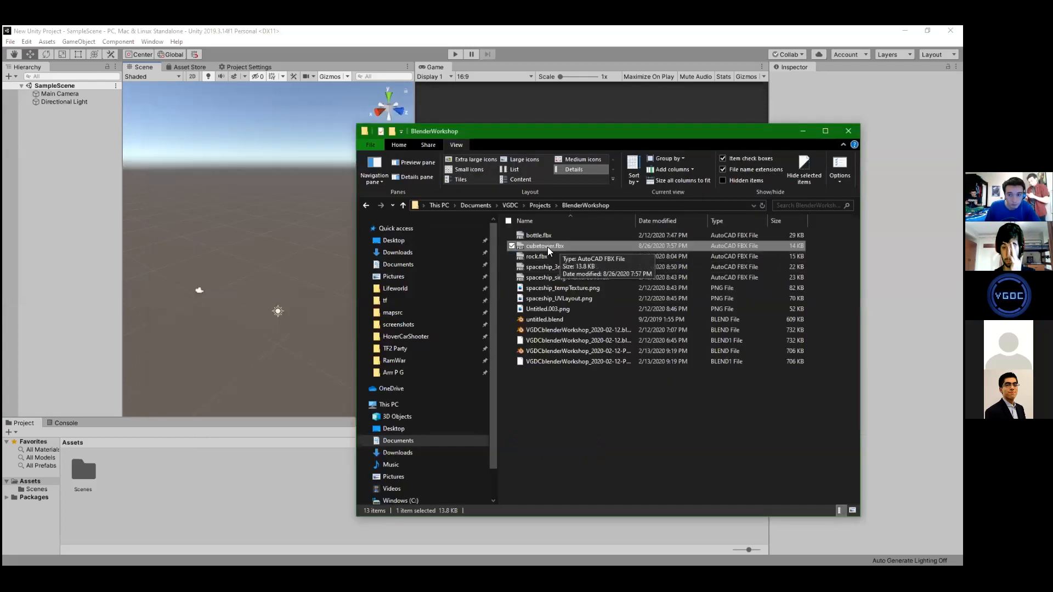
drag(465, 253, 179, 473)
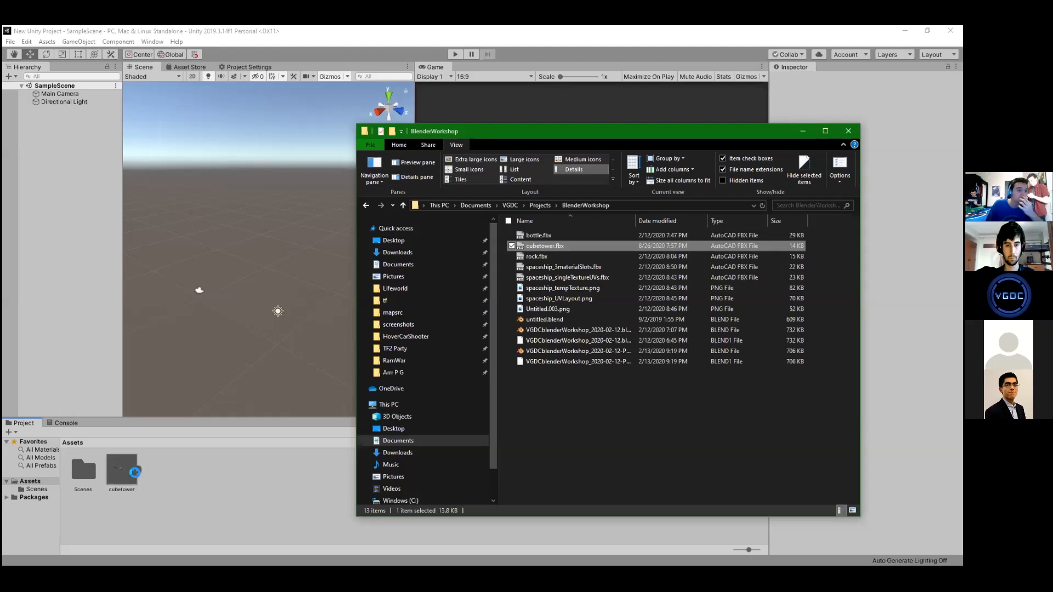
Place the imported cubetower model in the sample scene and collapse its sub-assets in the Assets folder
click(120, 474)
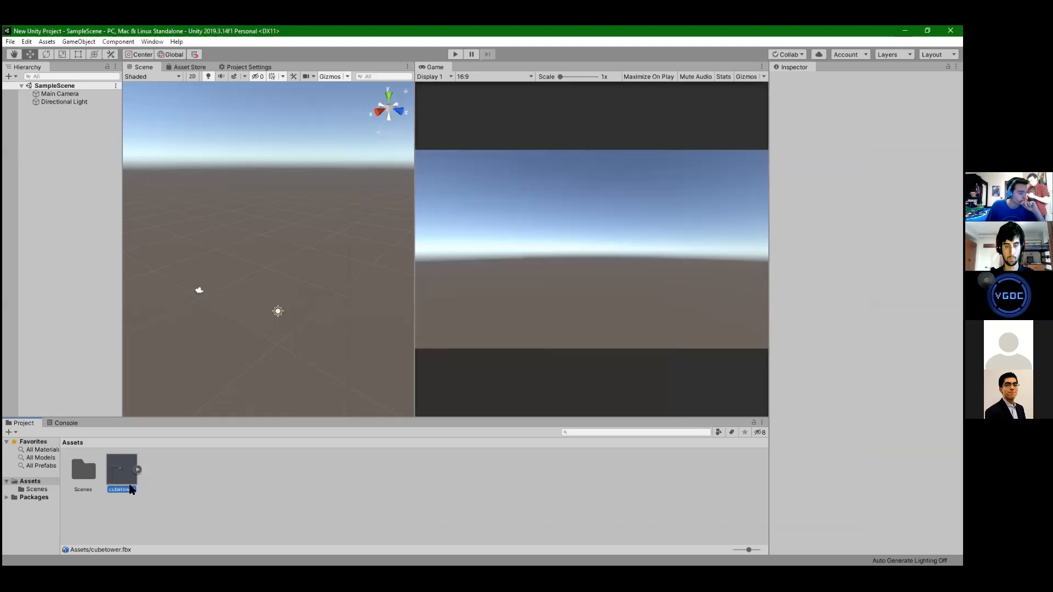
drag(136, 475, 320, 312)
click(277, 309)
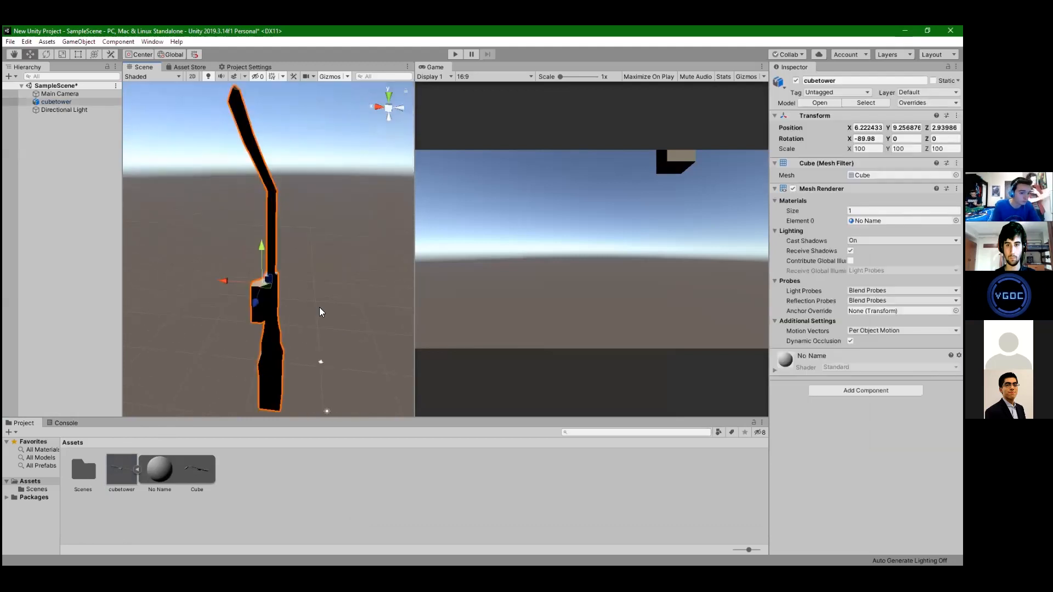
click(138, 469)
click(258, 493)
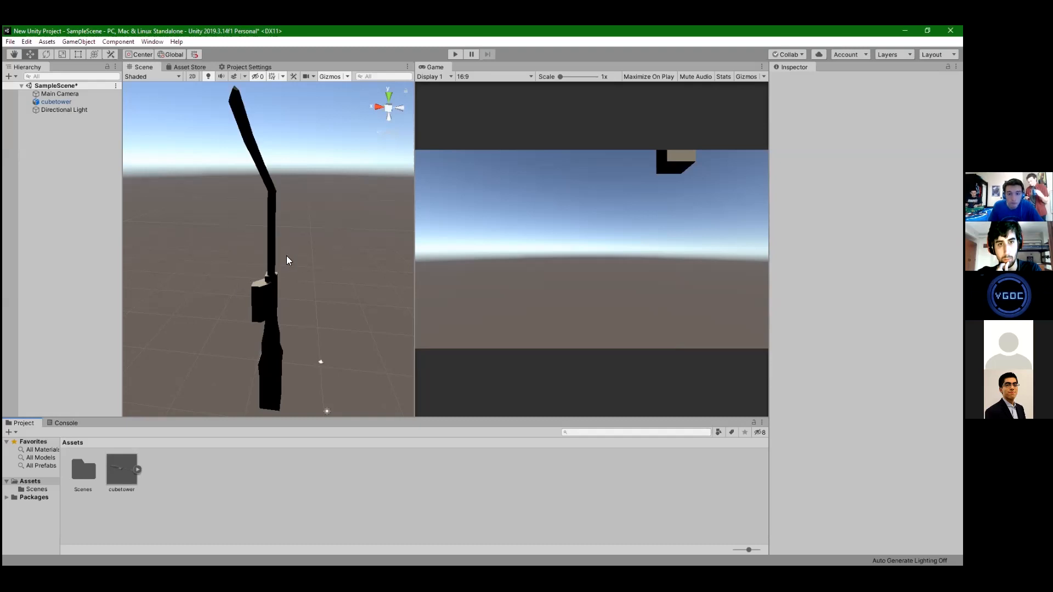
Select the cubetower object in the scene and examine its transform values
click(296, 265)
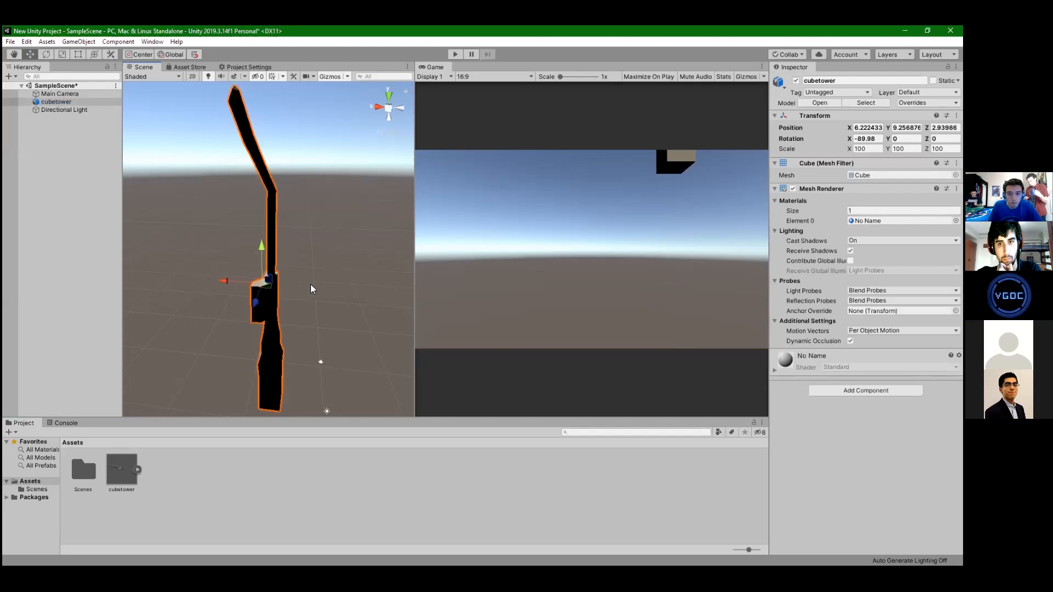
mouse_move(324, 282)
middle_down()
mouse_move(320, 295)
mouse_move(332, 292)
middle_up()
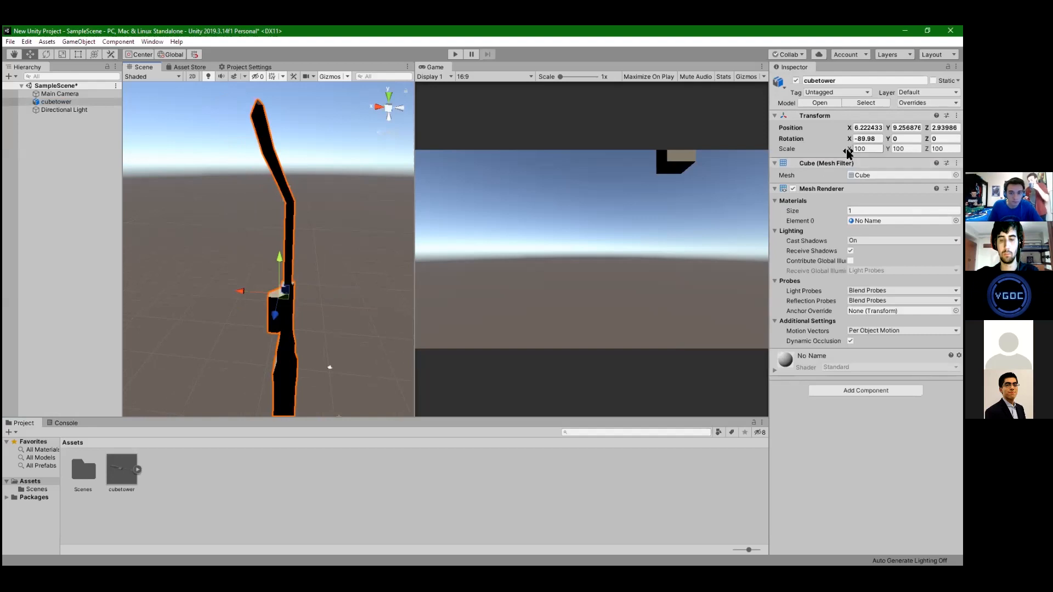
mouse_move(318, 286)
middle_down()
mouse_move(313, 248)
mouse_move(312, 272)
middle_up()
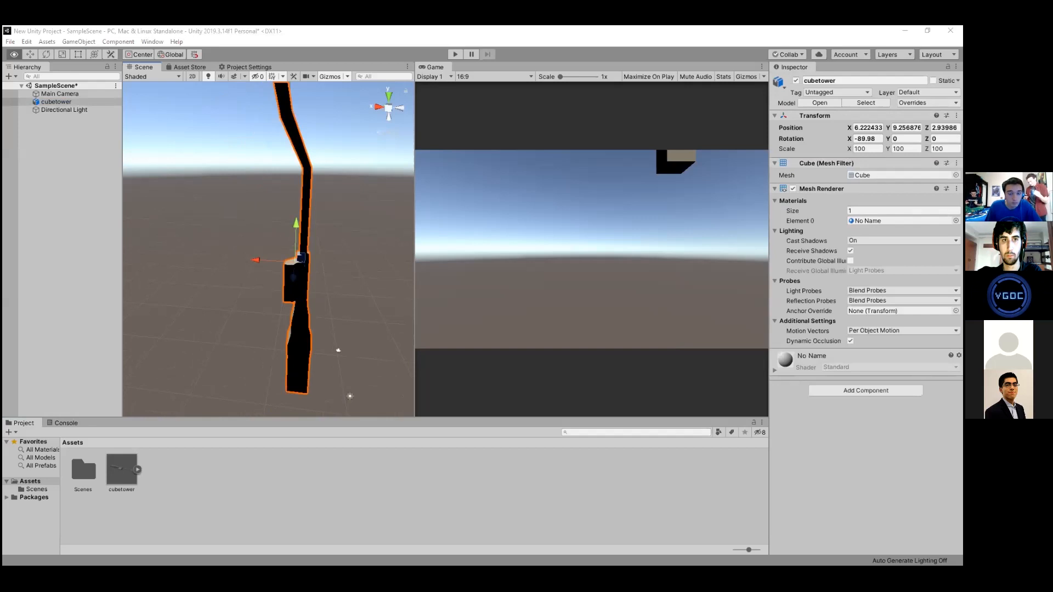
Switch to Blender and try moving the column along the Z axis
key(alt+Tab)
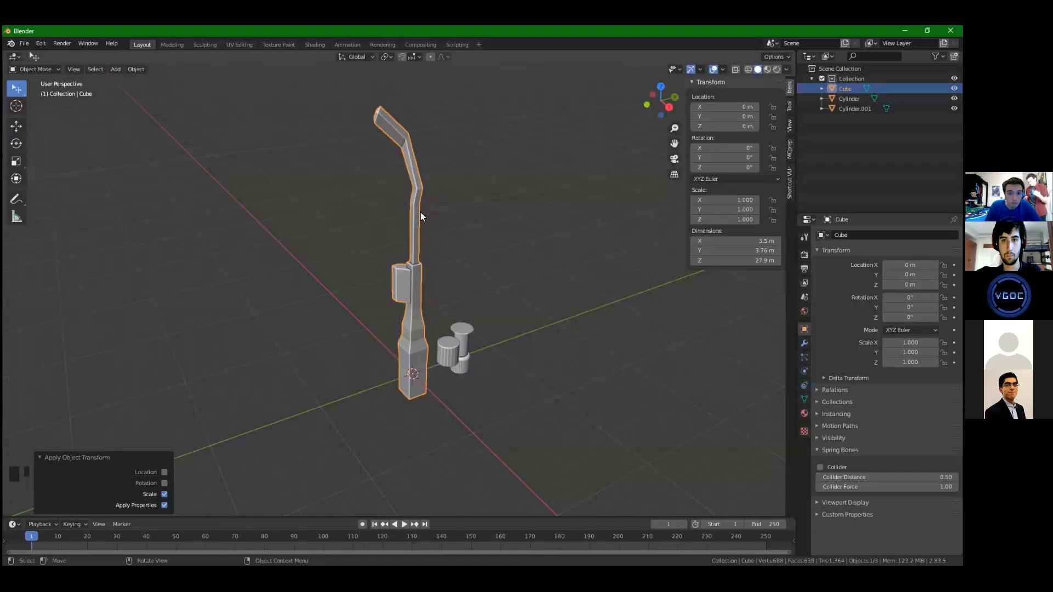
click(25, 46)
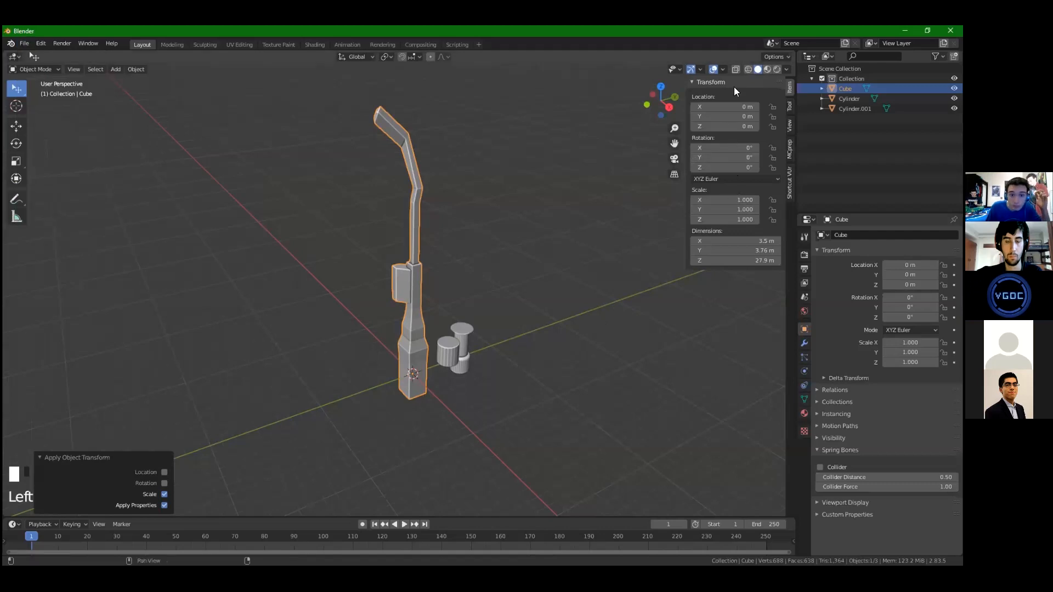
middle_drag(488, 261, 430, 284)
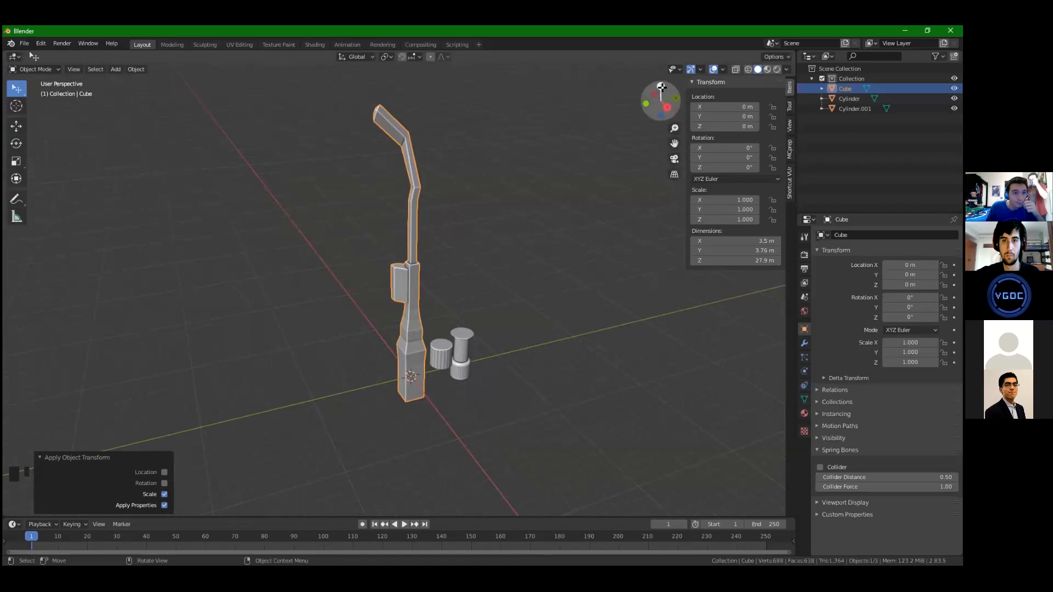
middle_drag(516, 244, 500, 252)
key(g)
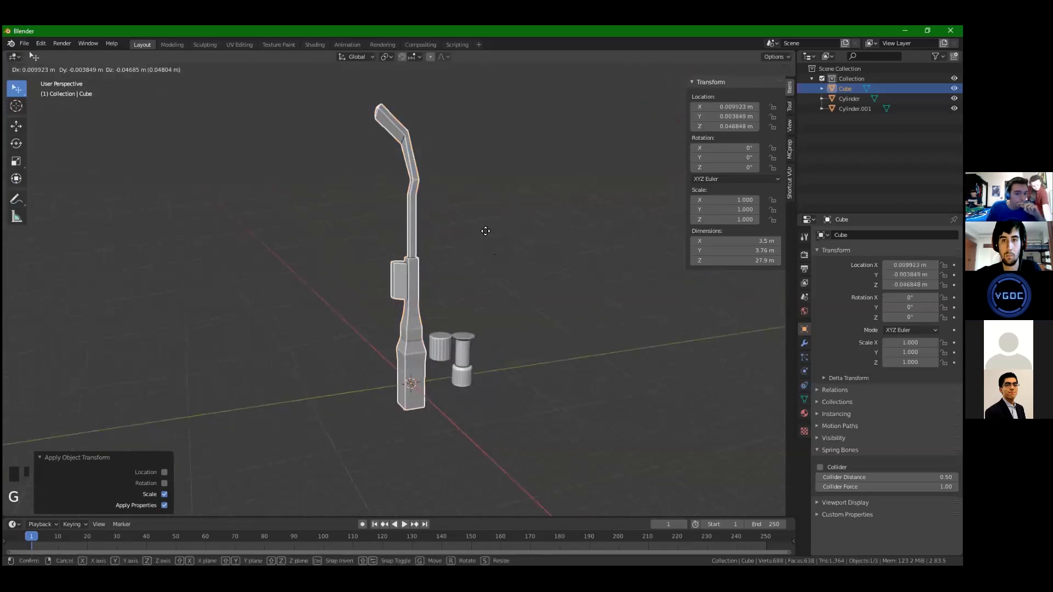
key(z)
click(517, 301)
Switch to Unity and move the cubetower vertically in the scene to Y position 9.56
key(alt+Tab)
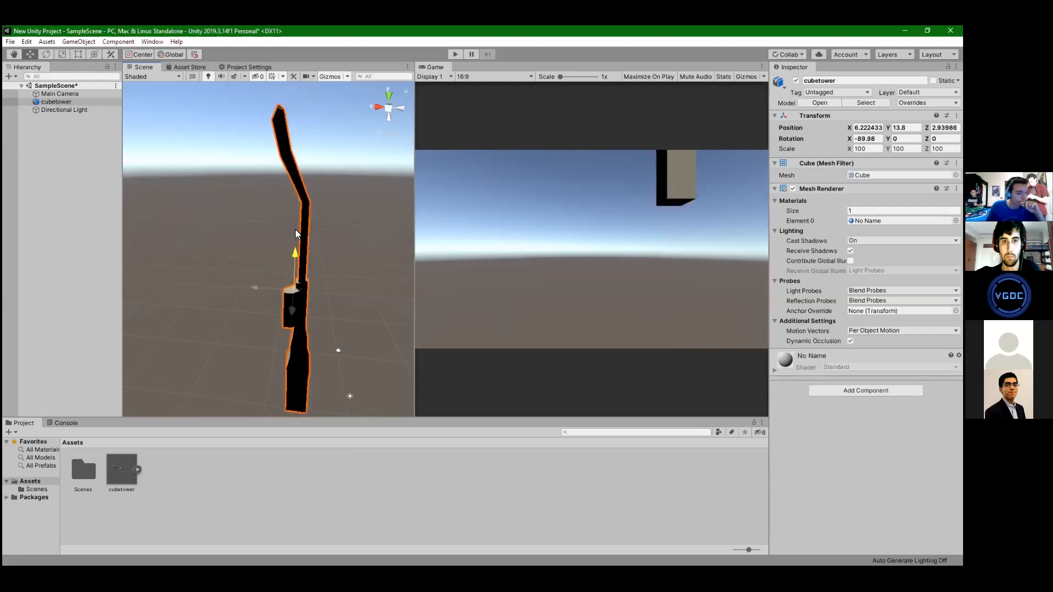
mouse_move(298, 223)
mouse_down()
mouse_move(301, 170)
mouse_move(281, 216)
mouse_move(277, 172)
mouse_move(300, 102)
mouse_move(310, 181)
mouse_move(302, 171)
mouse_move(322, 176)
mouse_up()
middle_drag(325, 176, 327, 231)
scroll(306, 285, down, 2)
middle_drag(280, 397, 296, 307)
mouse_move(300, 285)
middle_down()
mouse_move(285, 326)
mouse_move(292, 309)
middle_up()
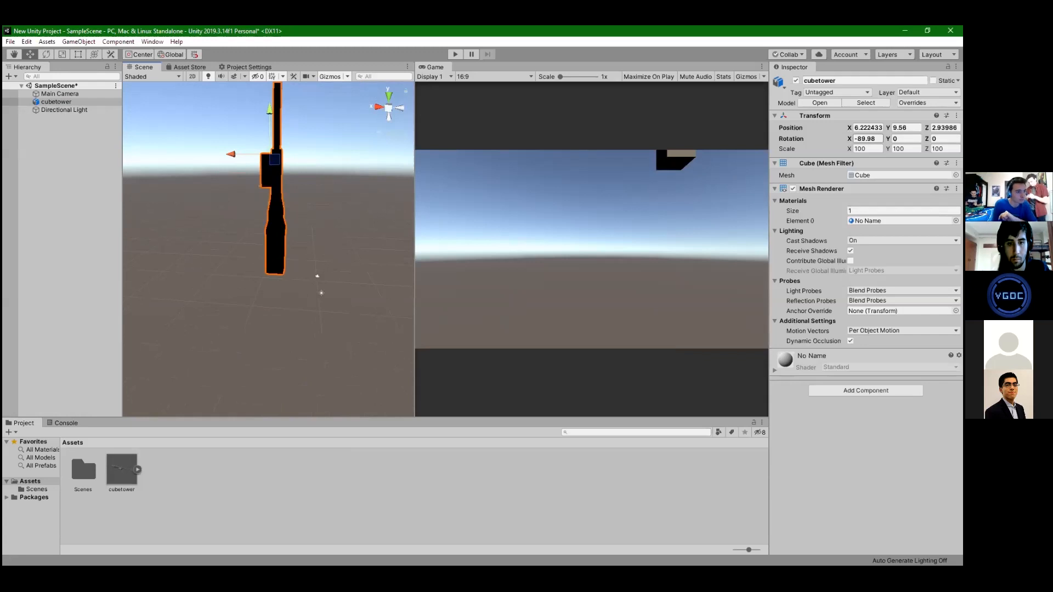
mouse_move(311, 216)
middle_down()
mouse_move(317, 254)
mouse_move(315, 224)
middle_up()
Switch back to Blender and try rotating the column about the global X axis, comparing it with the Unity scene
key(alt+Tab)
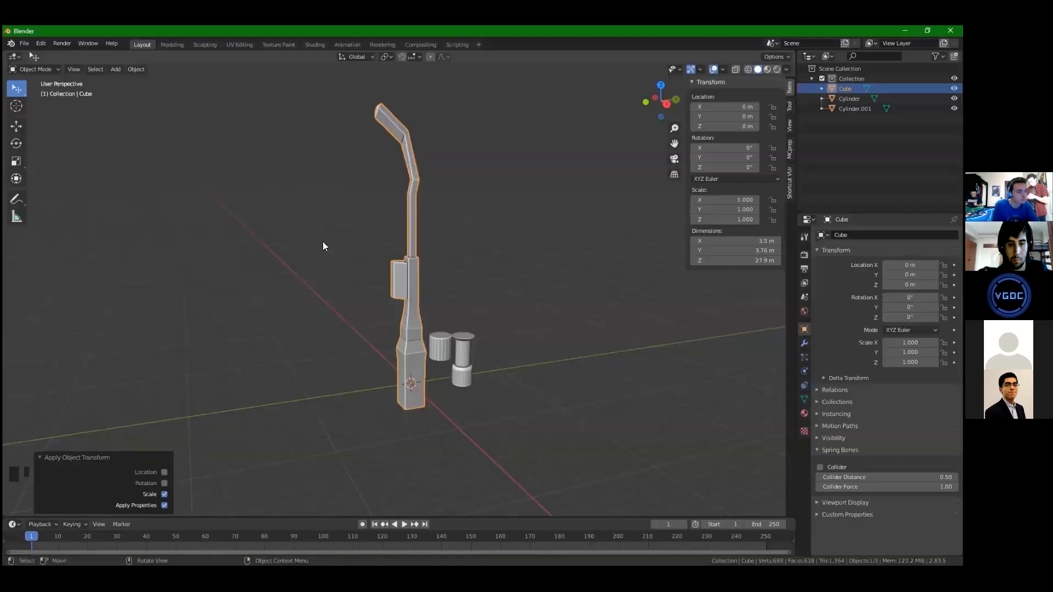
key(r)
key(x)
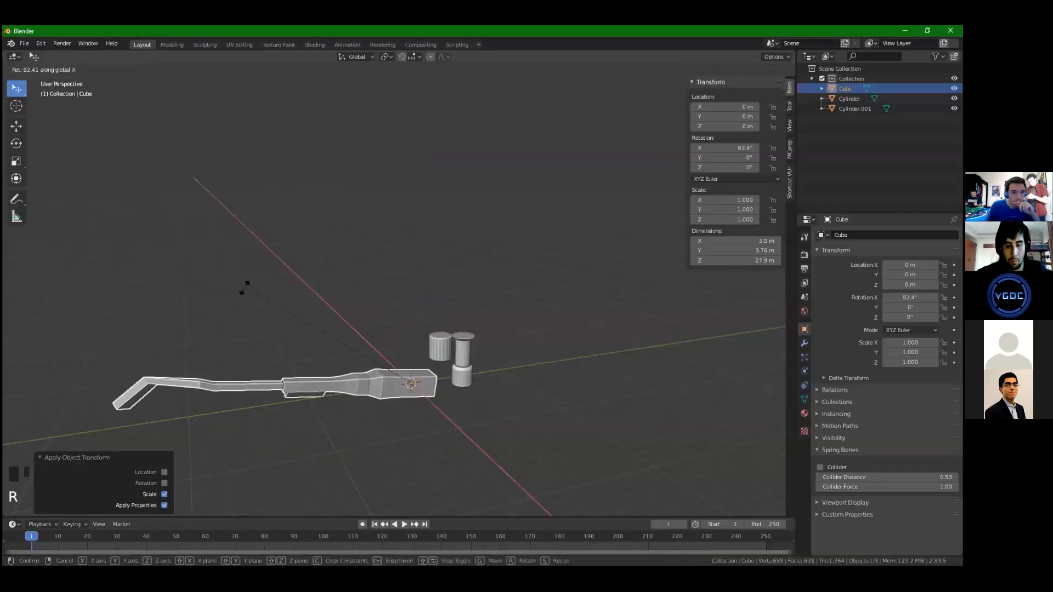
key(Escape)
key(alt+Tab)
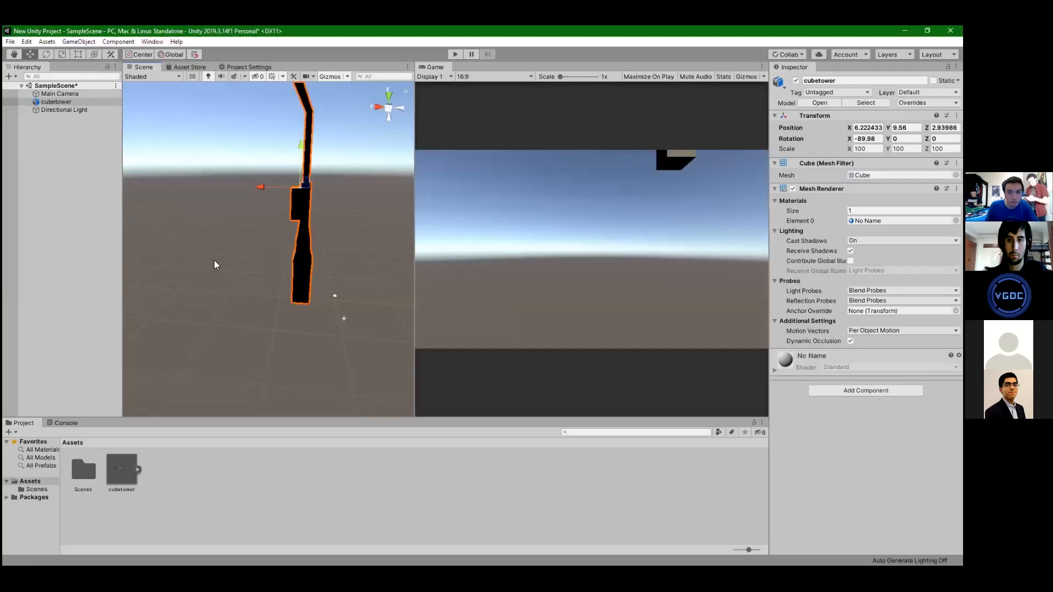
key(alt+Tab)
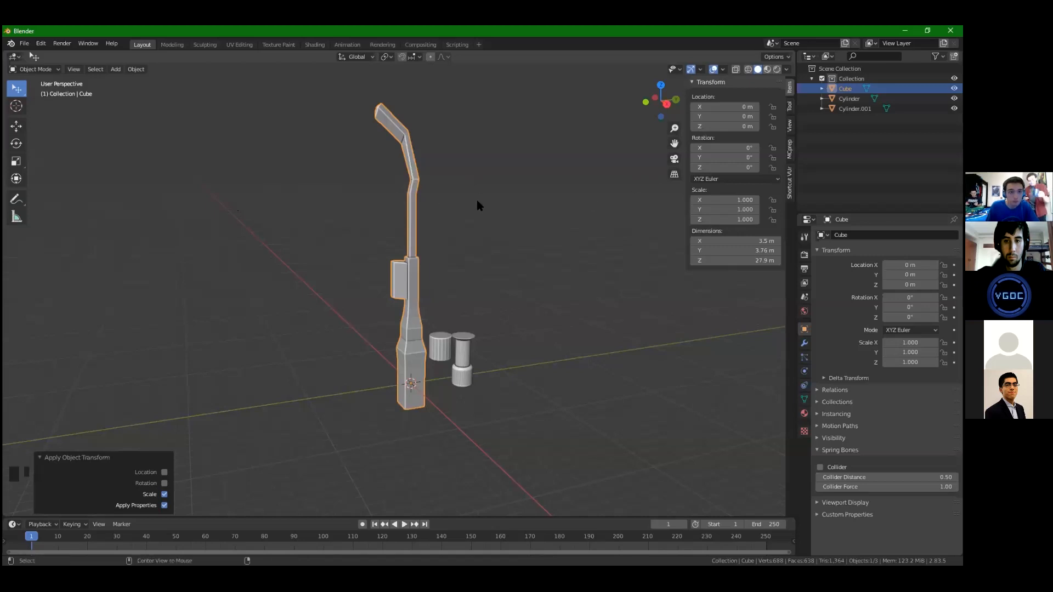
Compare the column with the Unity scene, then set its X rotation to 90° in Blender
key(alt+Tab)
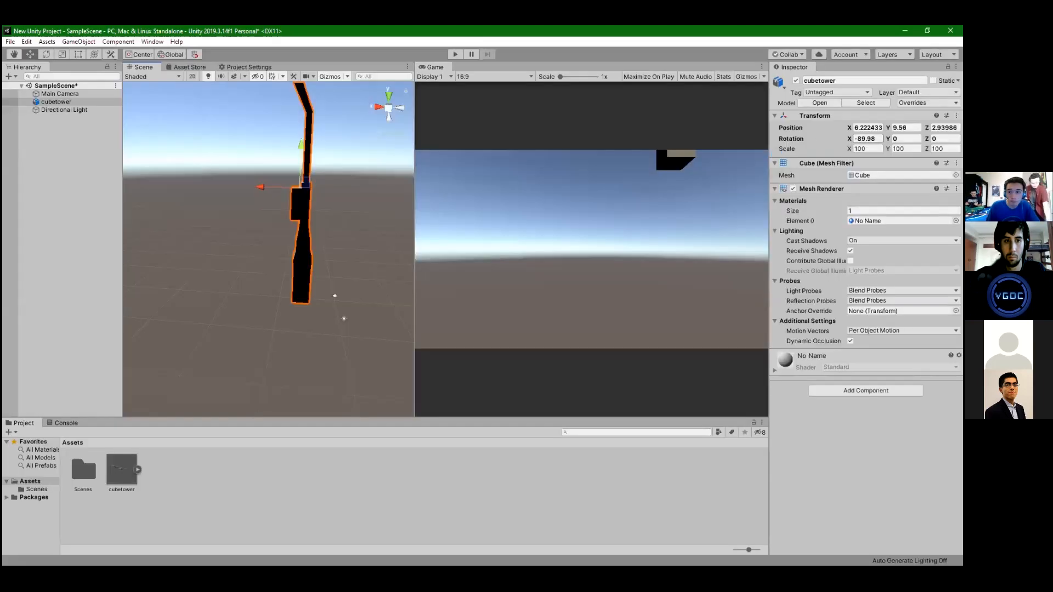
key(alt+Tab)
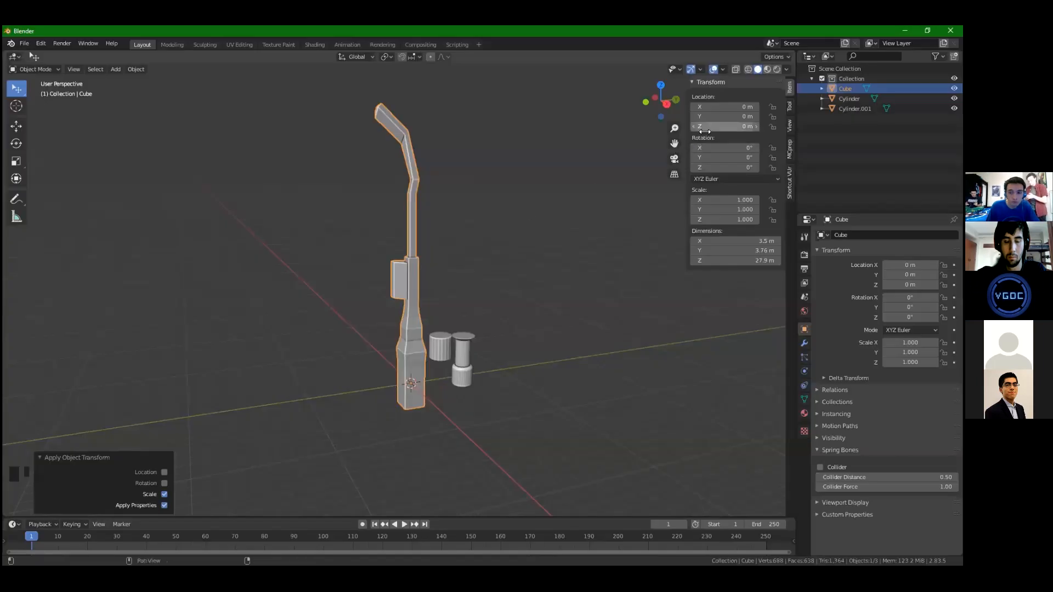
click(720, 116)
key(Escape)
double_click(724, 147)
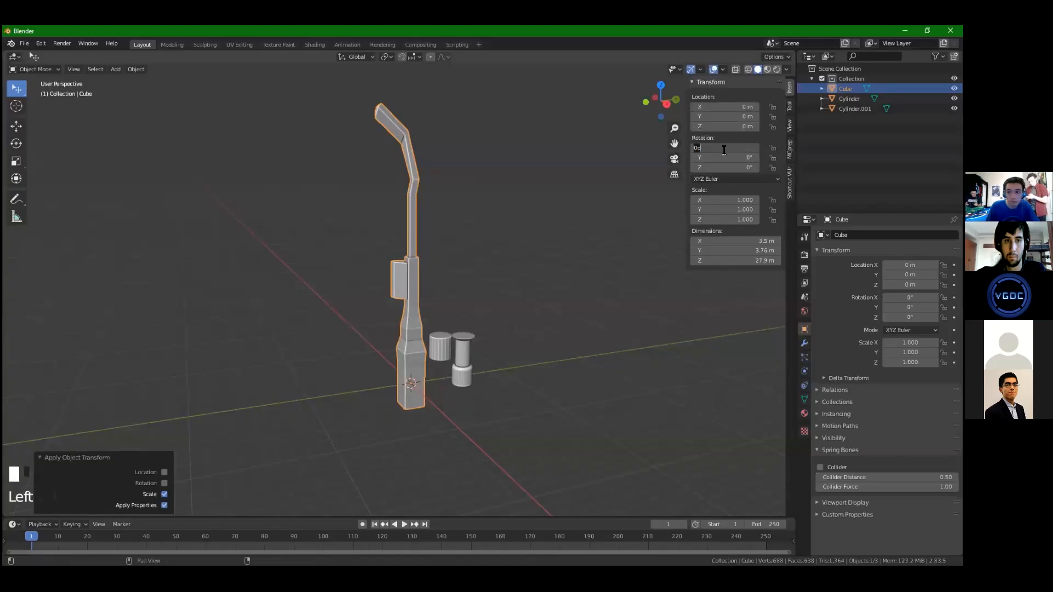
text(90)
key(Return)
click(370, 357)
middle_drag(473, 277, 430, 342)
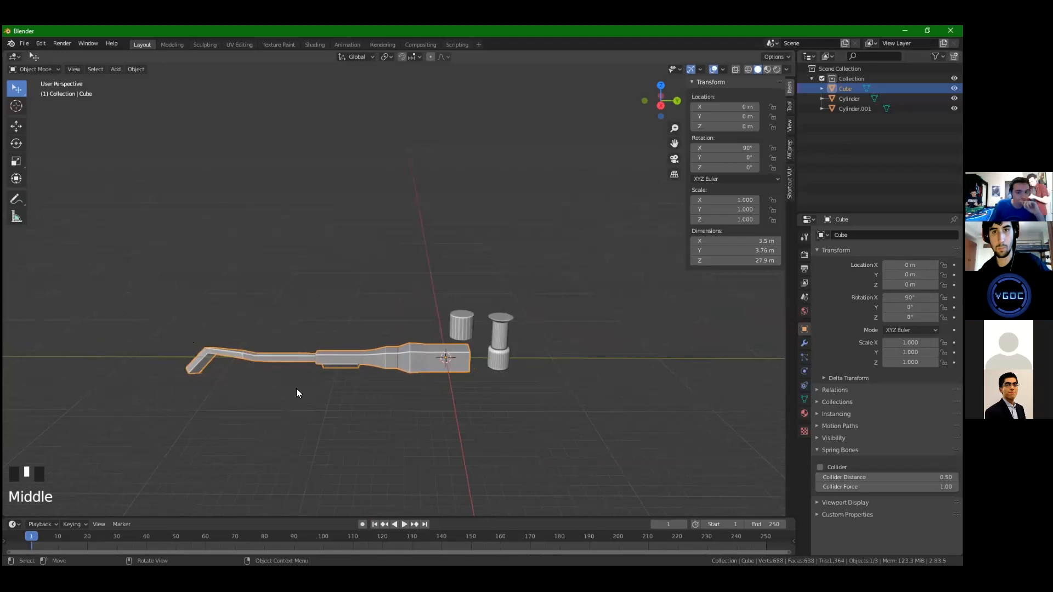
Switch to Unity to check the cubetower's X rotation, then return to Blender
key(alt+Tab)
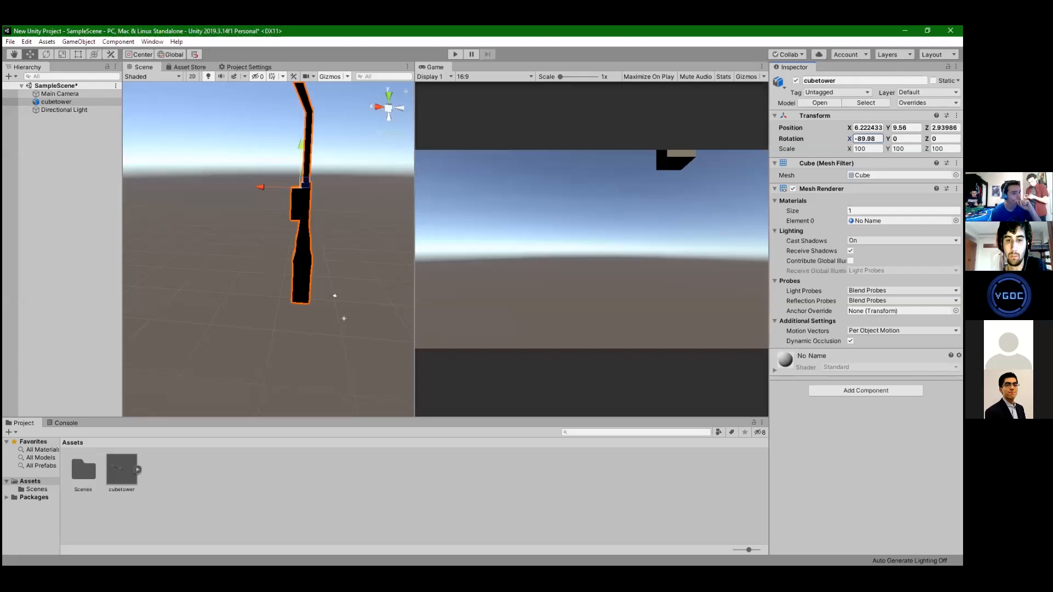
key(alt+Tab)
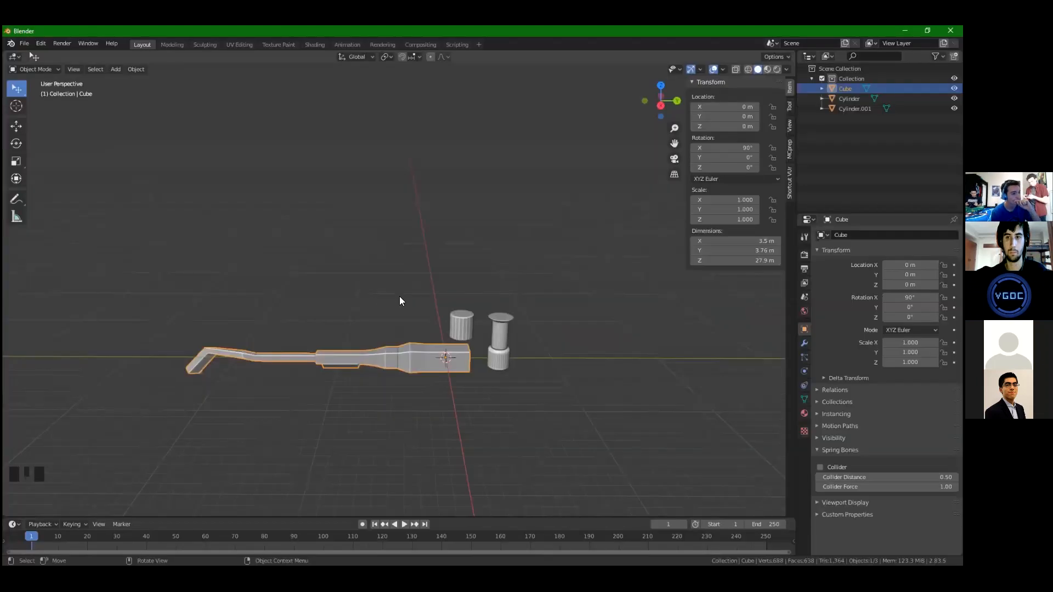
key(ctrl+a)
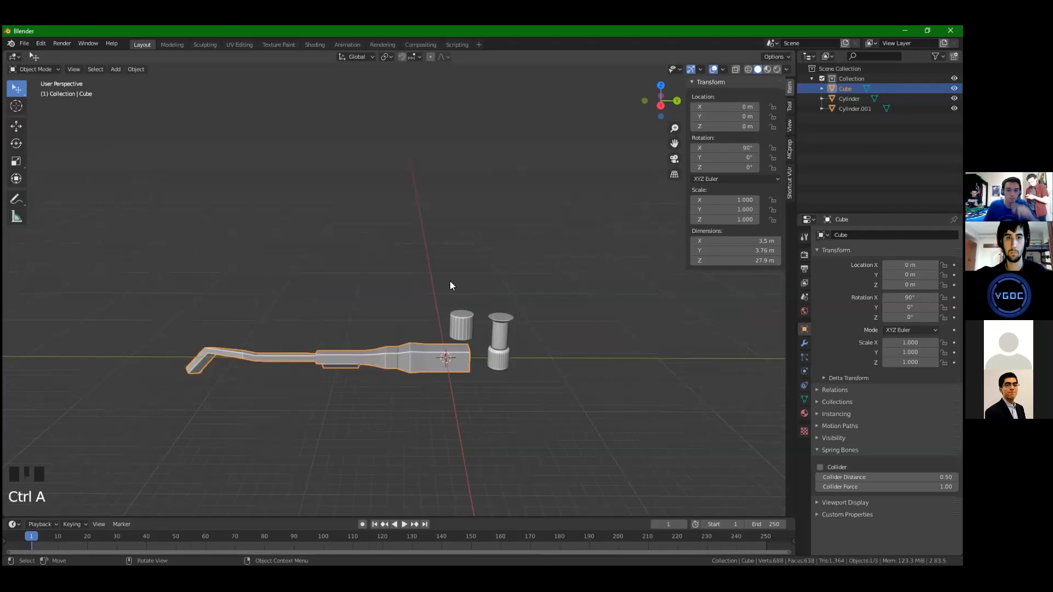
key(ctrl+a)
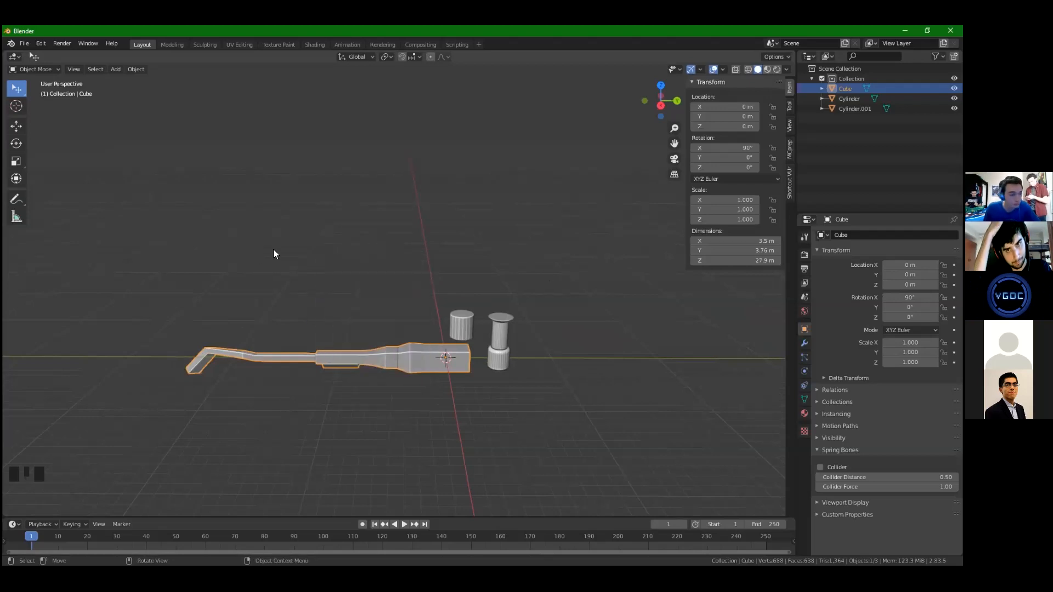
Set the column's X rotation to -90° and apply the rotation to the object
click(728, 148)
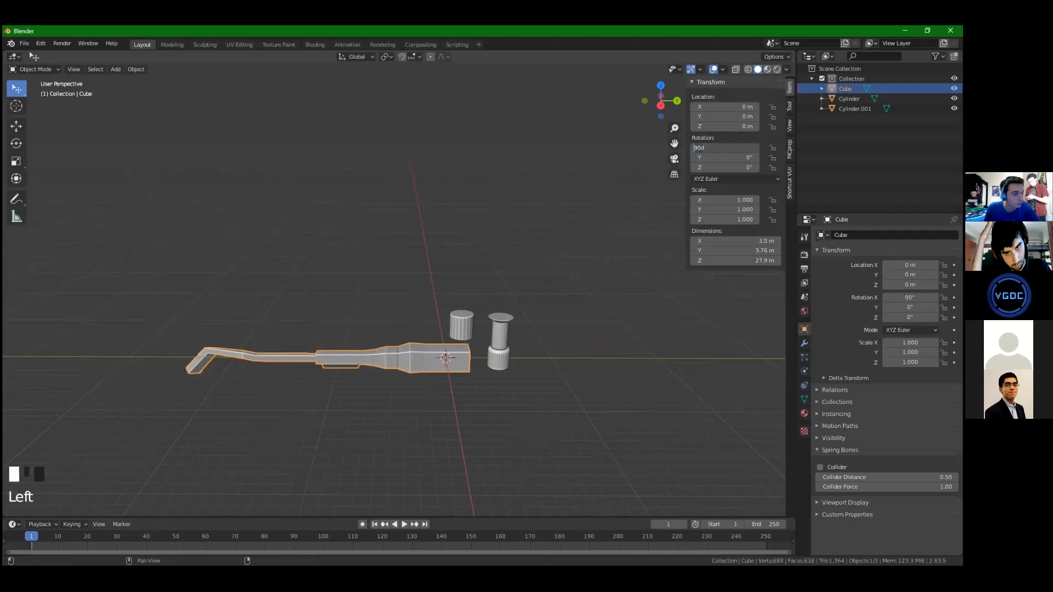
text(-)
key(Return)
mouse_move(549, 307)
shift+middle_down()
mouse_move(486, 308)
mouse_move(540, 289)
shift+middle_up()
key(ctrl+a)
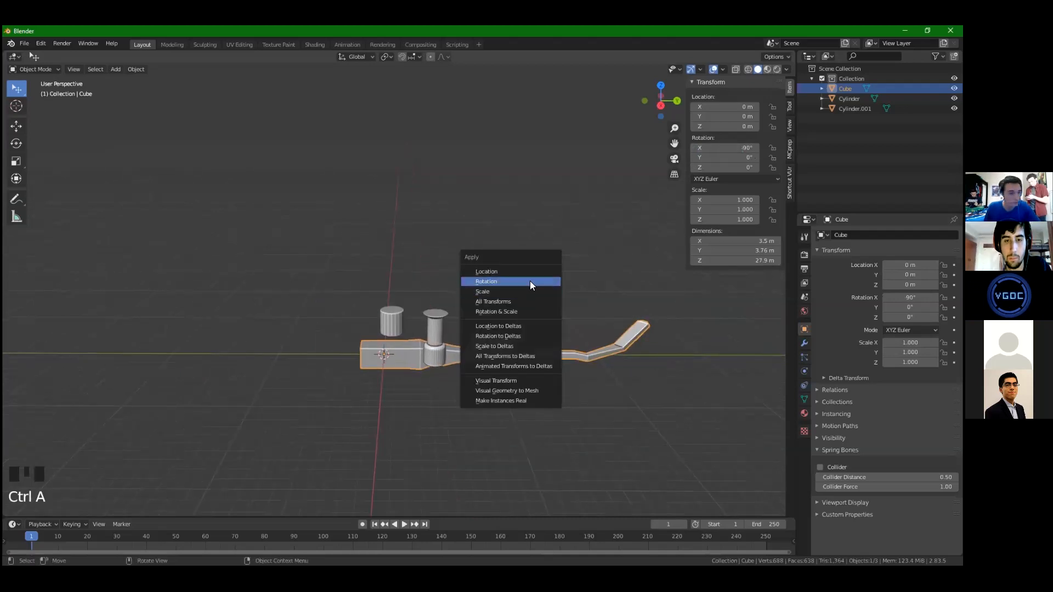
click(529, 282)
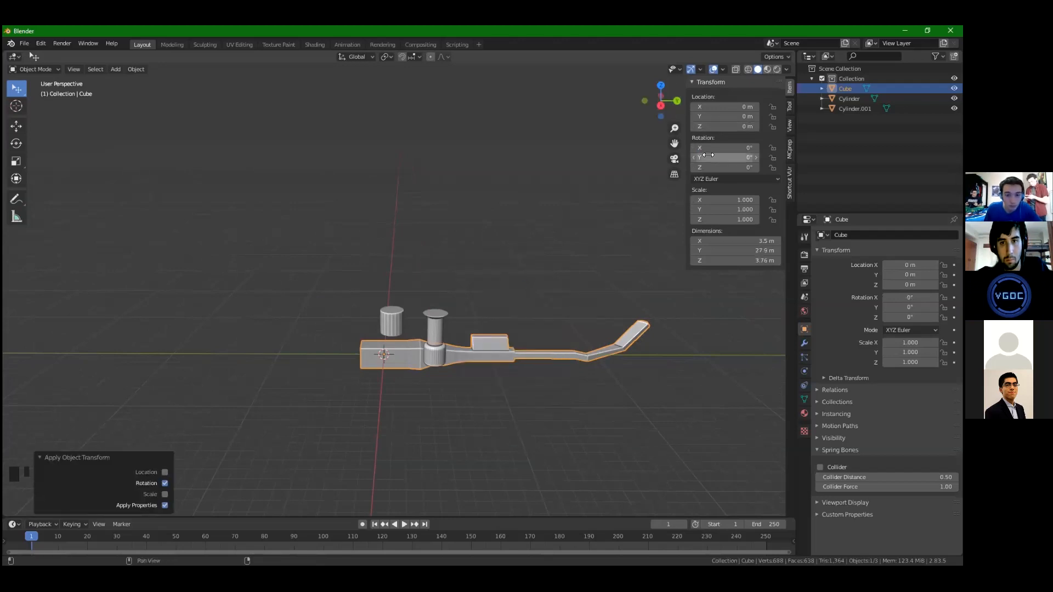
Set the column's X rotation to 90° and compare its orientation with the cubetower in Unity
click(724, 147)
text(90)
key(Return)
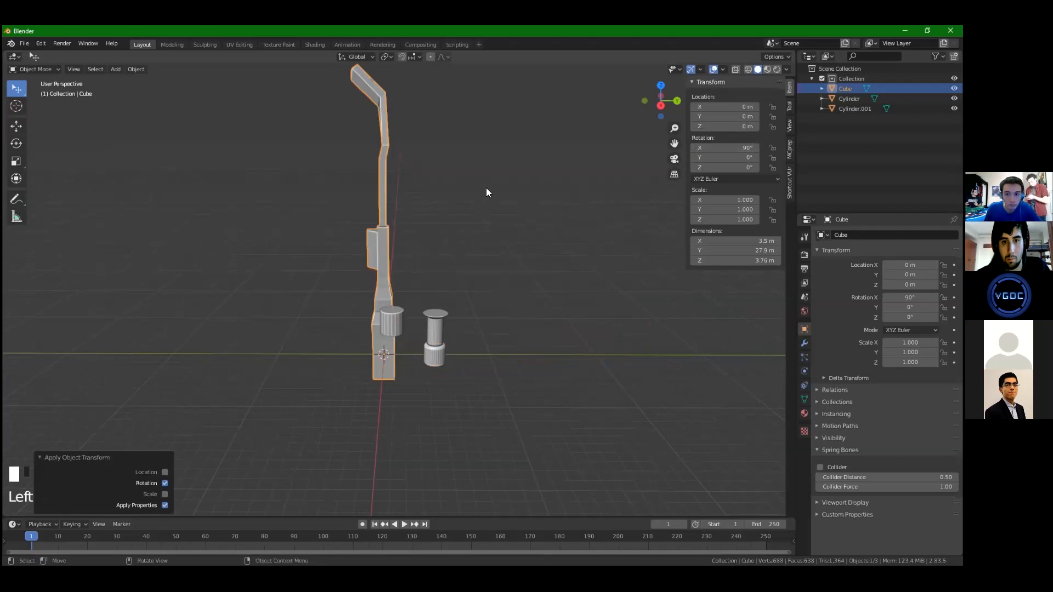
shift+middle_drag(487, 192, 403, 349)
shift+middle_drag(437, 157, 450, 113)
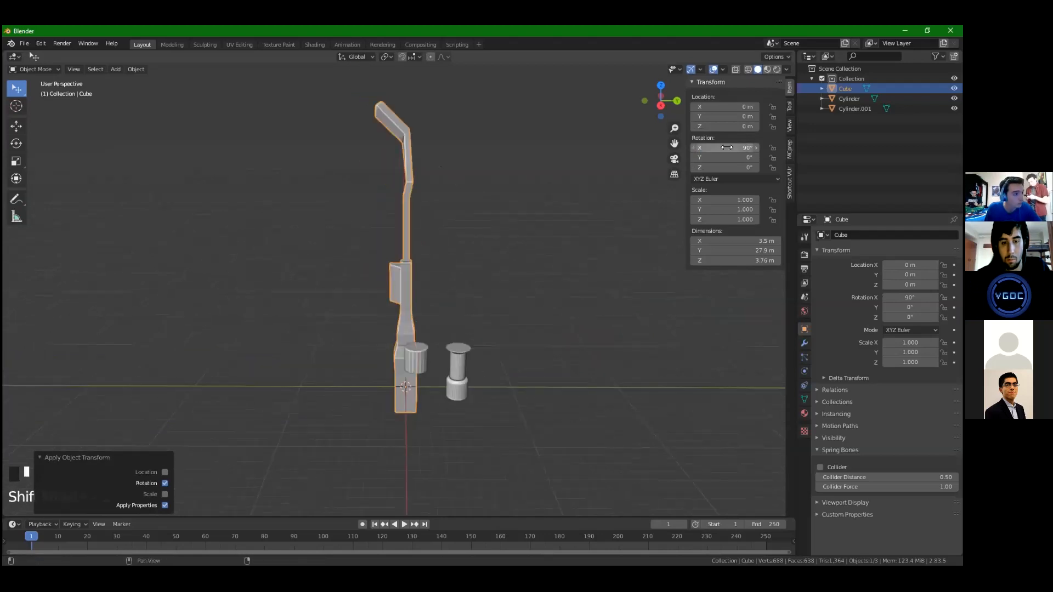
key(alt+Tab)
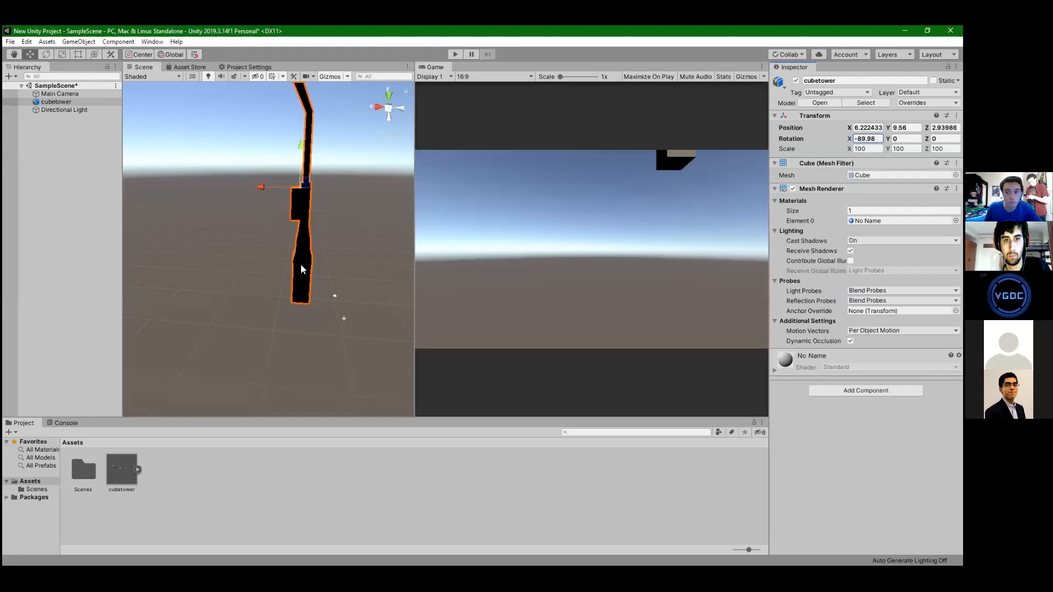
key(alt+Tab)
shift+middle_drag(402, 212, 448, 301)
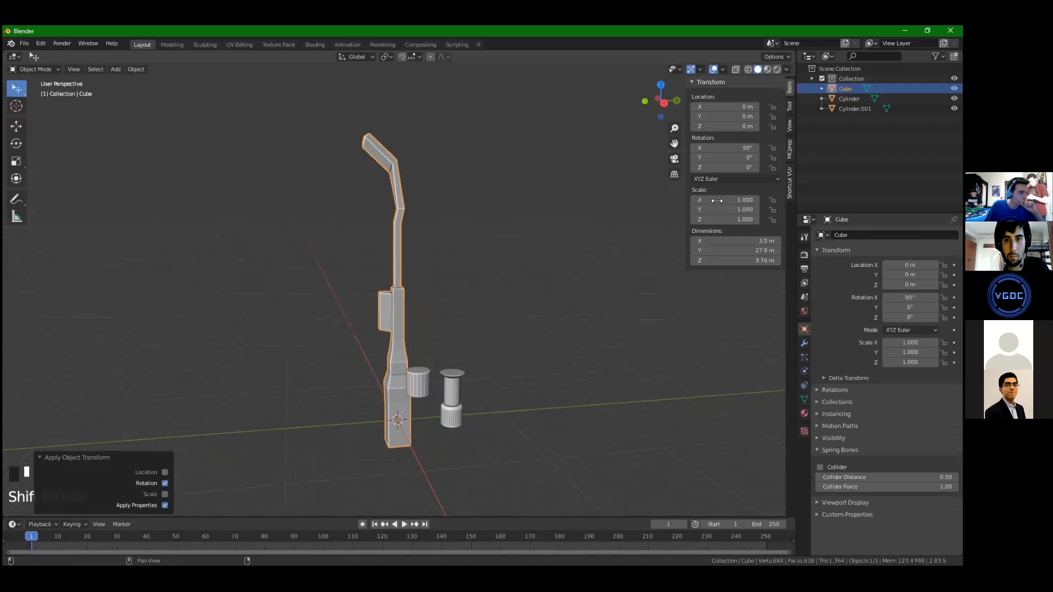
shift+middle_drag(716, 201, 724, 174)
Export the selected column as cubetower2.fbx with the experimental Apply Transform option enabled
click(24, 44)
mouse_move(39, 188)
click(181, 251)
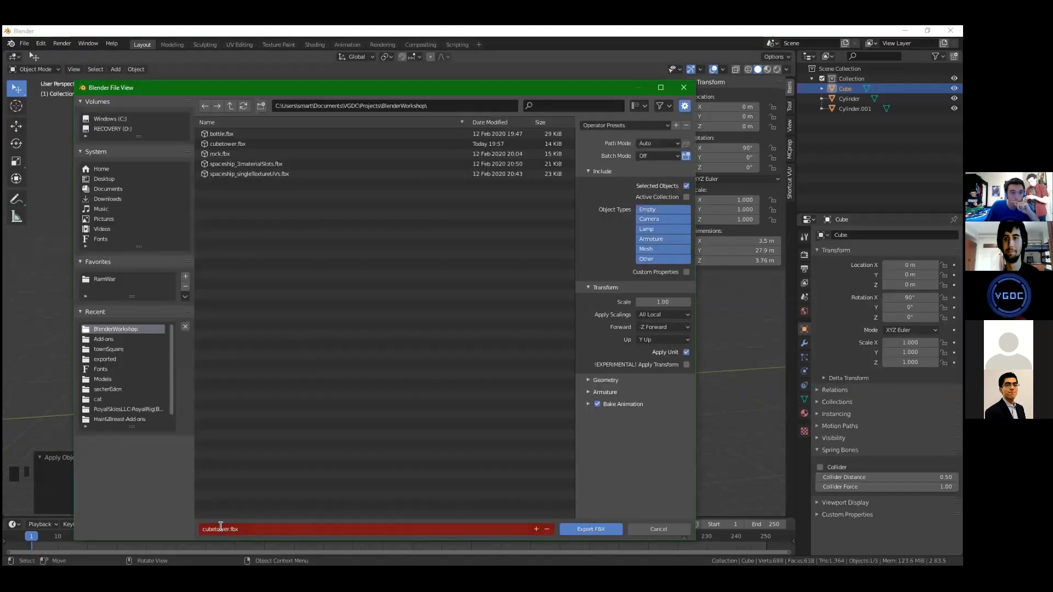
double_click(225, 528)
text(2)
key(Return)
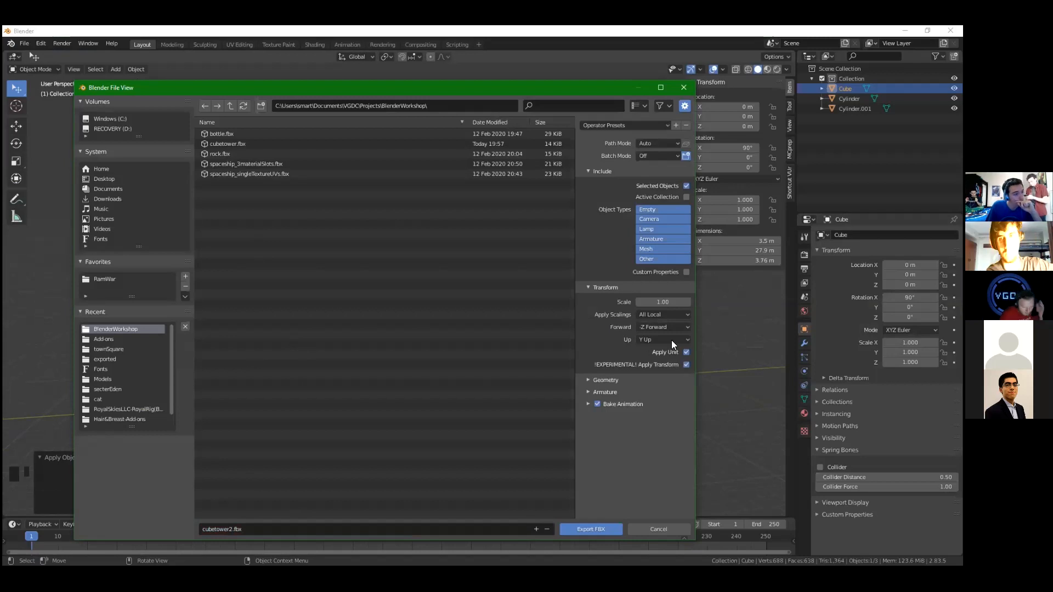
click(597, 379)
click(594, 379)
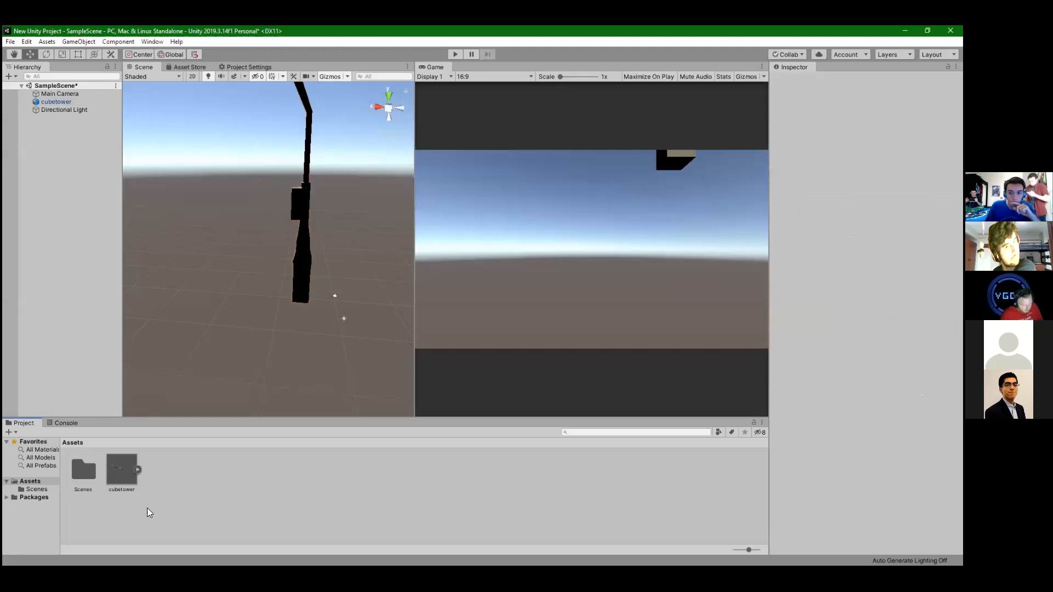
Import cubetower2.fbx from the BlenderWorkshop folder into Unity's Assets and show its Model import settings
key(alt+Tab)
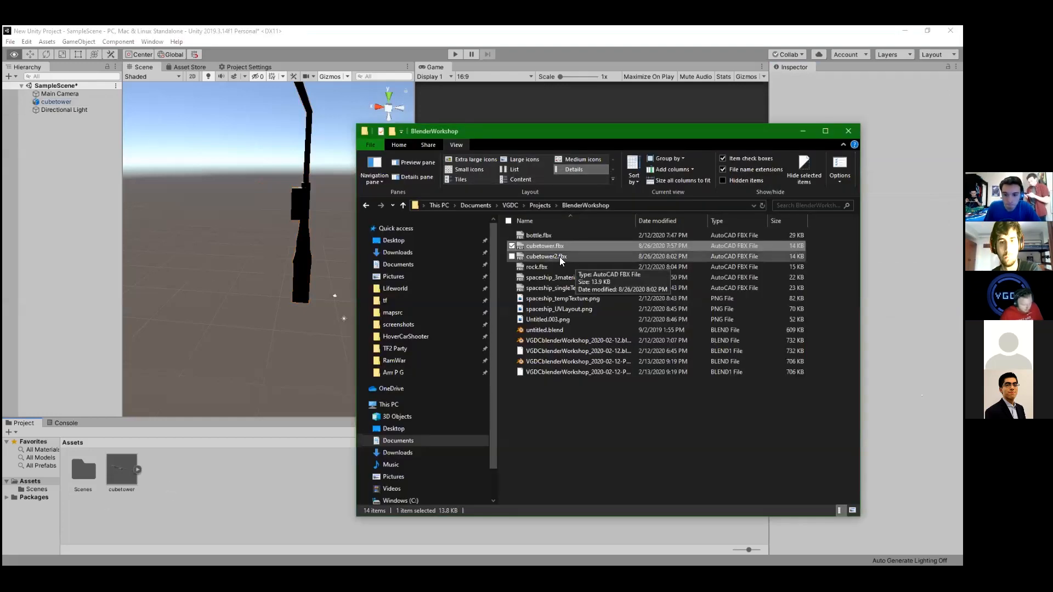
click(554, 258)
drag(553, 257, 222, 465)
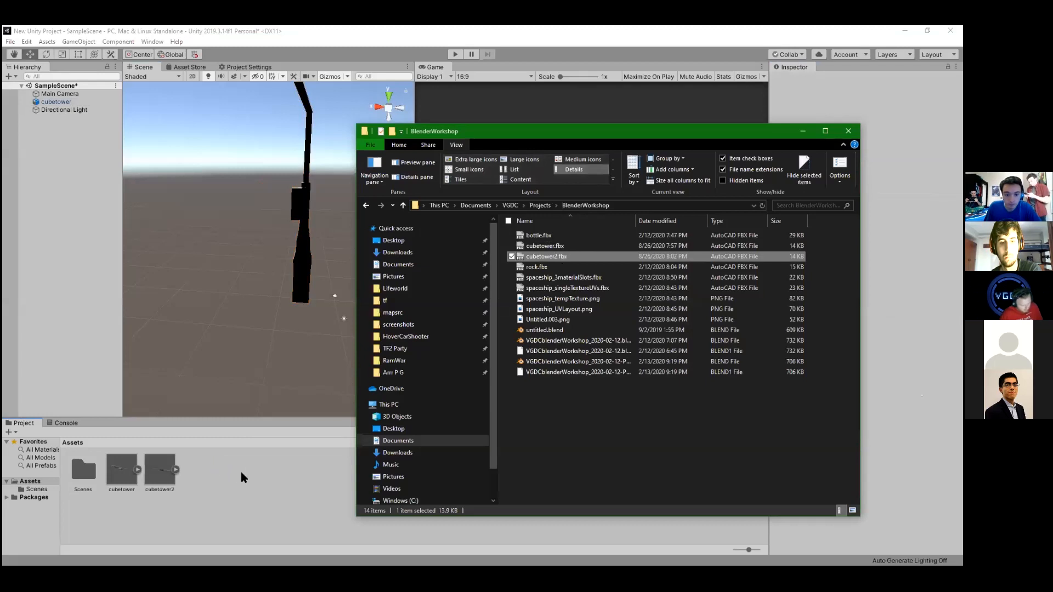
click(157, 471)
click(824, 108)
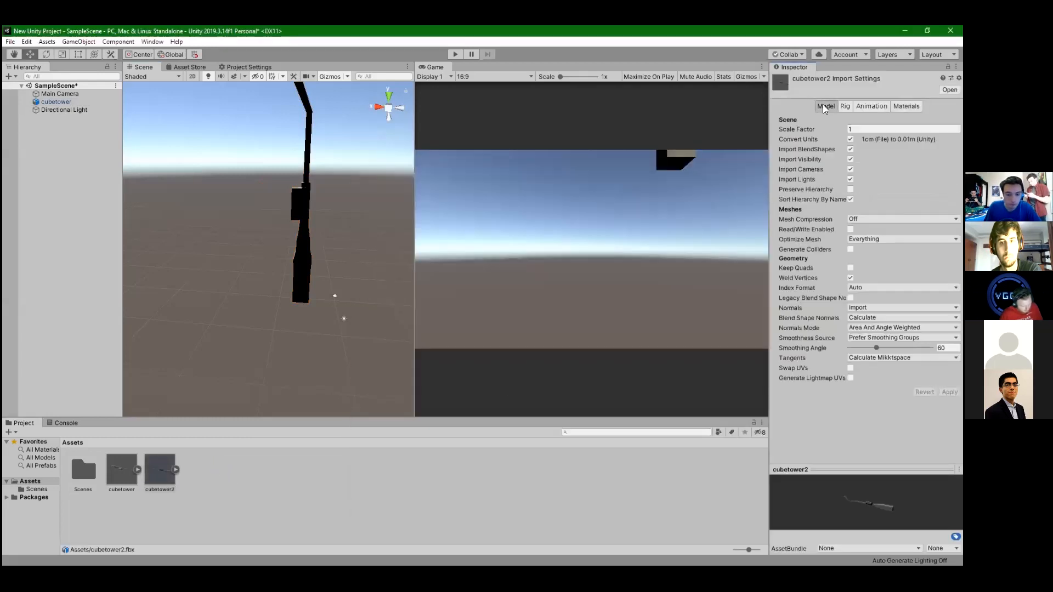
Place cubetower2 in the scene near the cubetower, at position X 11.16407, Y -0.8, Z -8.2
drag(160, 470, 170, 334)
scroll(336, 277, down, 3)
middle_drag(305, 227, 334, 265)
alt+drag(304, 274, 333, 289)
drag(281, 250, 351, 282)
right_drag(349, 288, 340, 277)
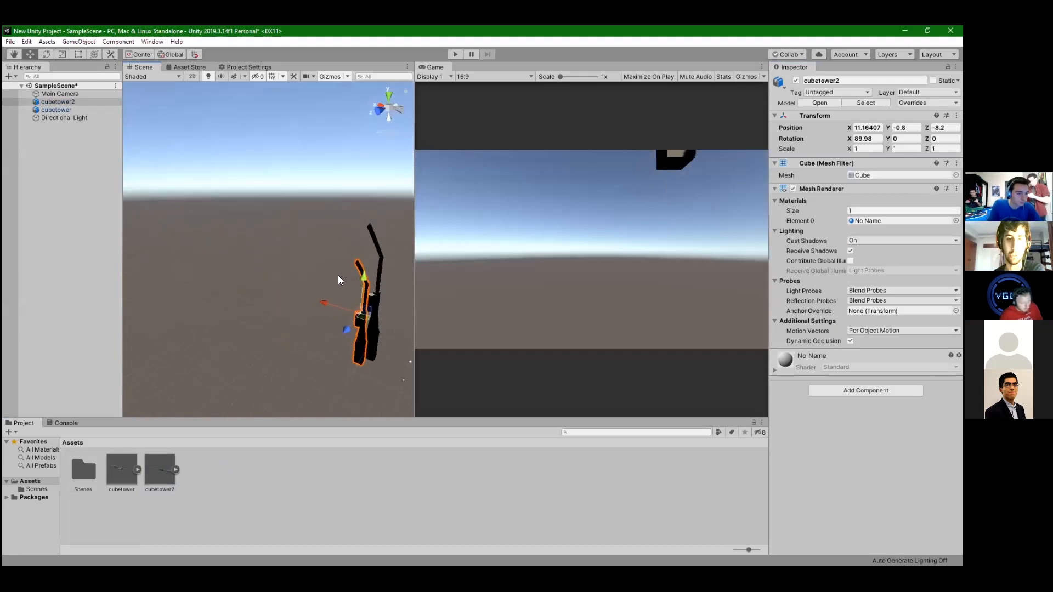
Examine cubetower2 and the original cubetower from several angles to compare their size and orientation
middle_drag(349, 304, 316, 297)
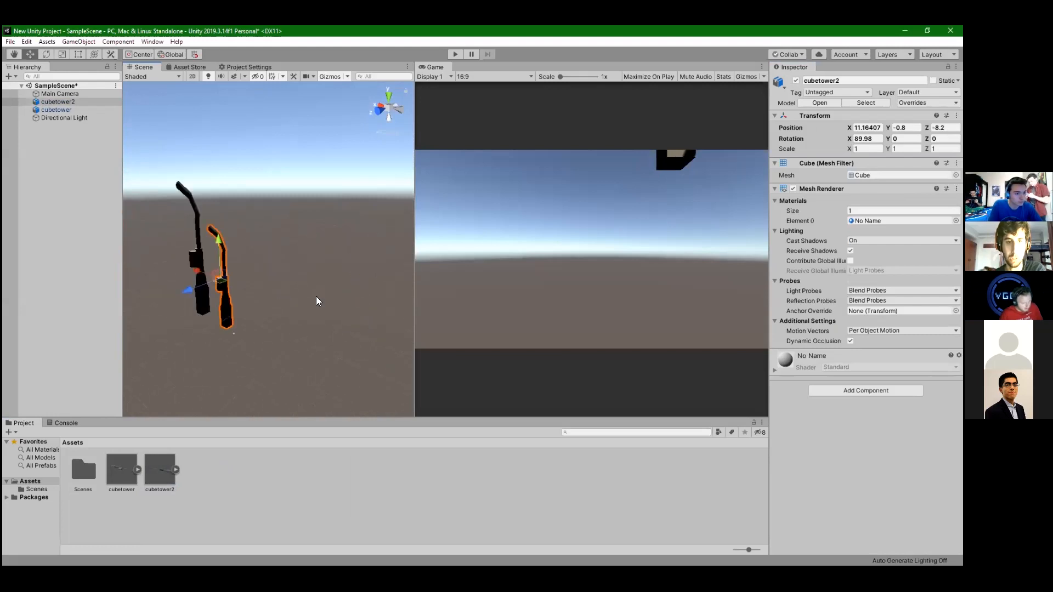
right_drag(316, 297, 239, 341)
middle_drag(240, 341, 320, 296)
right_drag(320, 297, 248, 329)
middle_drag(249, 329, 296, 318)
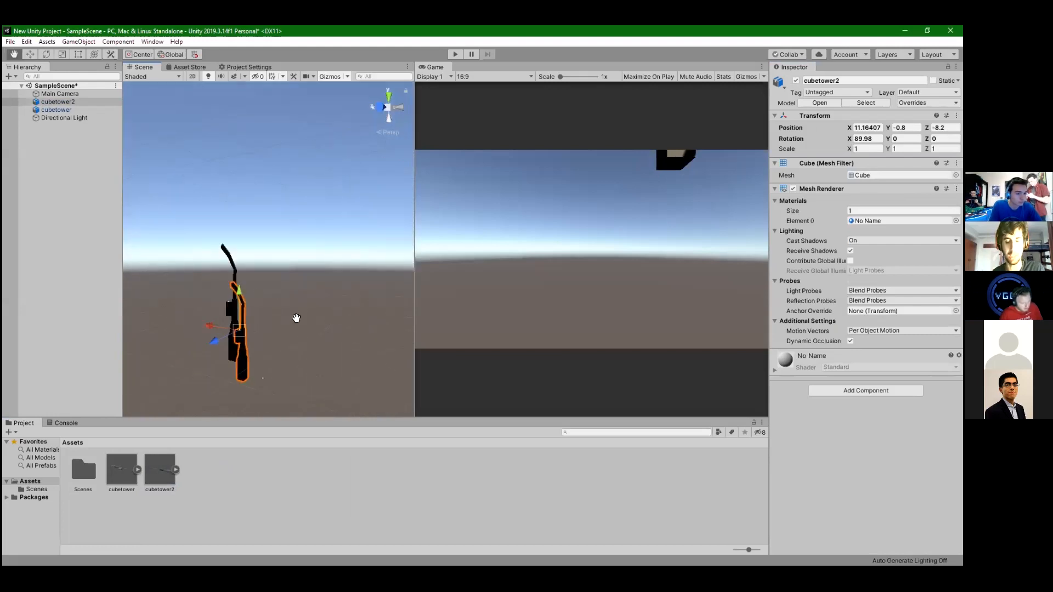
right_drag(296, 317, 320, 306)
middle_drag(241, 364, 287, 328)
right_drag(286, 328, 296, 327)
middle_drag(296, 324, 300, 326)
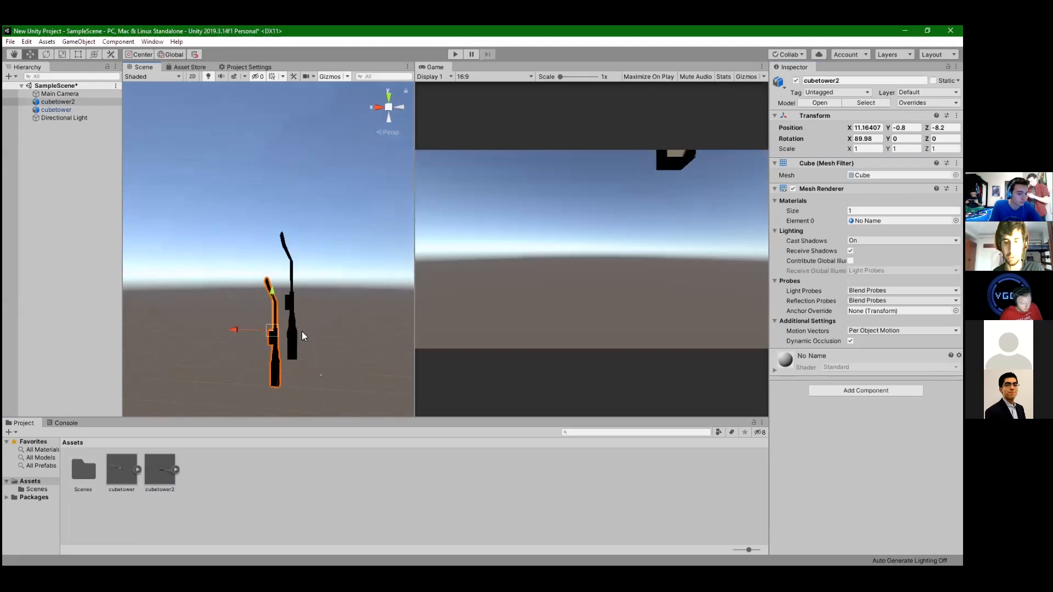
drag(271, 306, 279, 288)
middle_drag(338, 298, 302, 322)
right_drag(301, 322, 251, 335)
Switch back to Blender and apply the column's 90° X rotation to the object
key(alt+Tab)
key(alt+Tab)
key(ctrl+z)
key(ctrl+a)
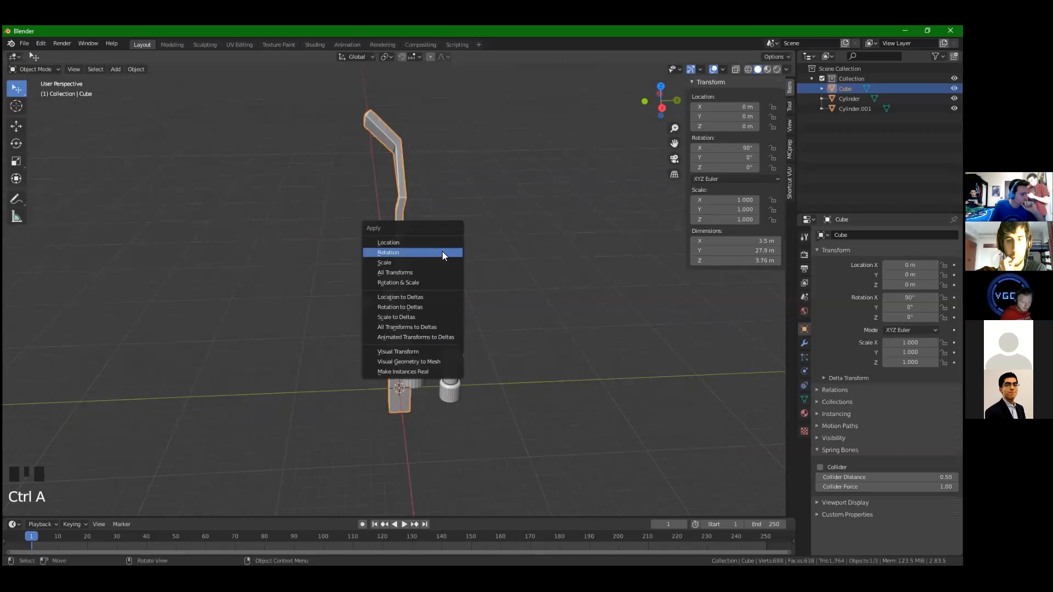
click(401, 252)
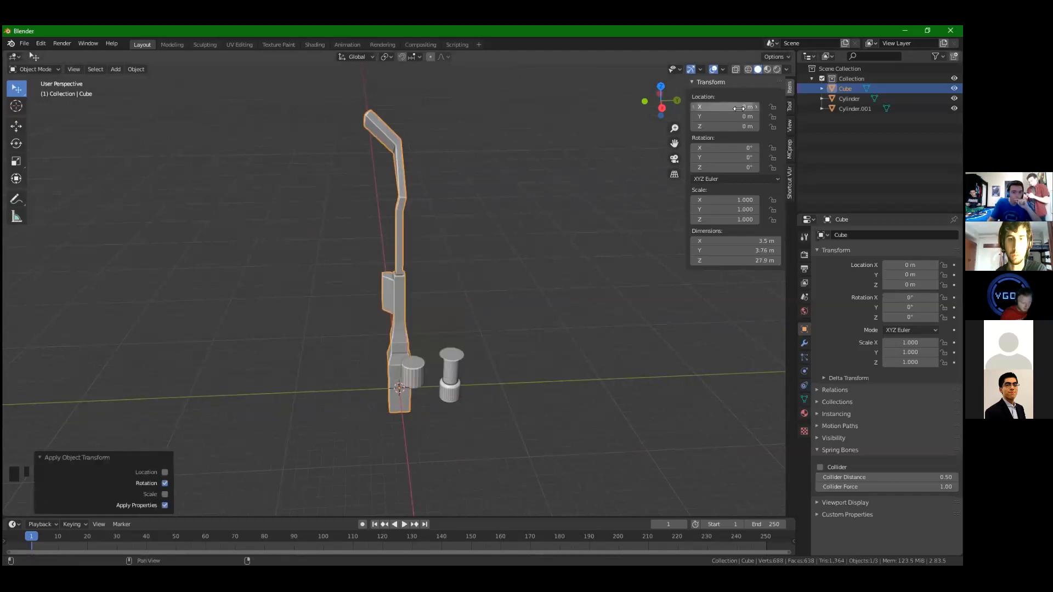
Reselect only the column and export it as cubetower3.fbx with Apply Transform enabled
key(alt+a)
click(396, 252)
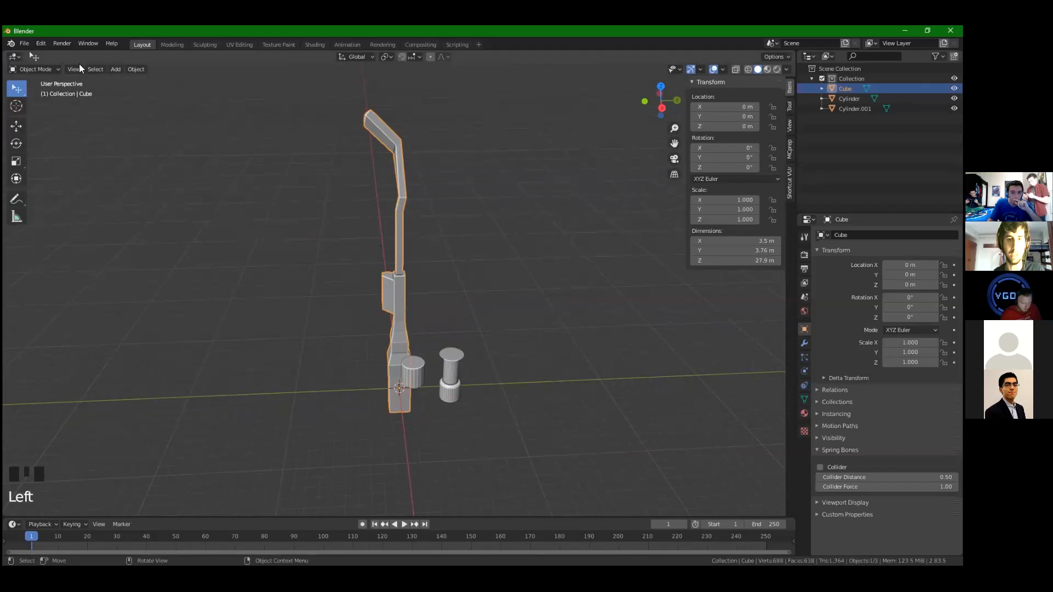
click(25, 44)
mouse_move(47, 190)
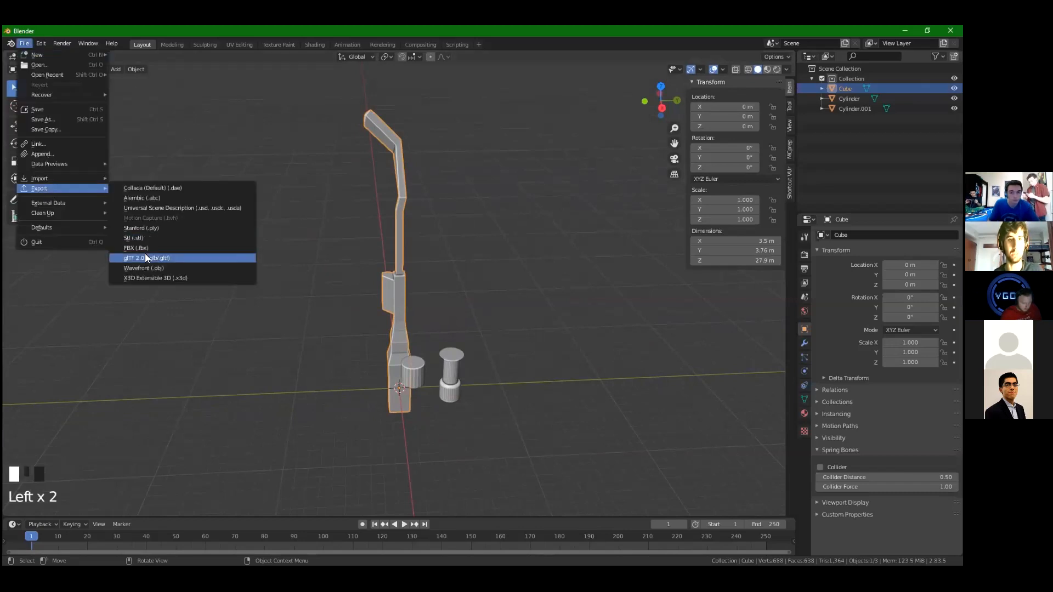
click(145, 245)
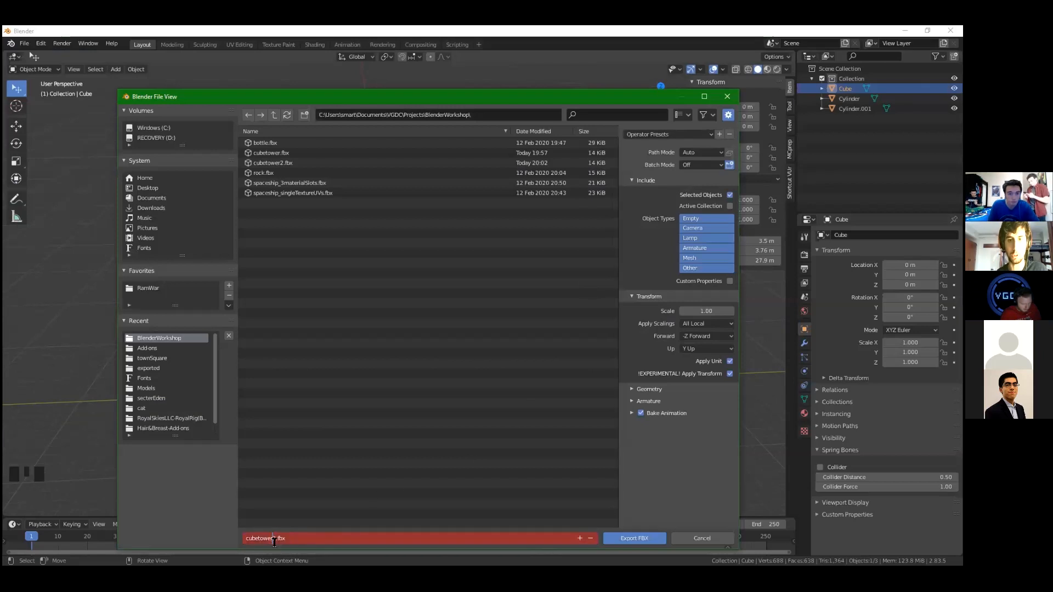
key(Return)
click(634, 538)
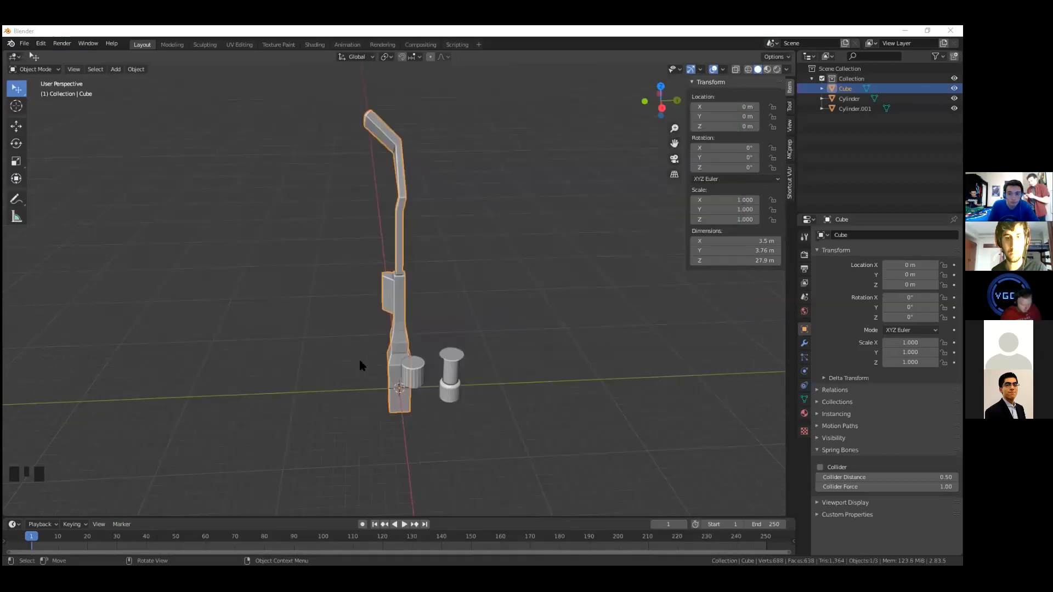
Import cubetower3.fbx into the Unity project and place it in the scene beside the other towers
key(alt+Tab)
key(alt+Tab)
click(560, 267)
drag(560, 267, 298, 317)
right_drag(297, 316, 381, 339)
middle_drag(216, 304, 315, 302)
mouse_move(315, 303)
right_down()
mouse_move(347, 301)
mouse_move(301, 298)
mouse_move(308, 315)
mouse_move(318, 291)
mouse_move(311, 297)
right_up()
click(311, 298)
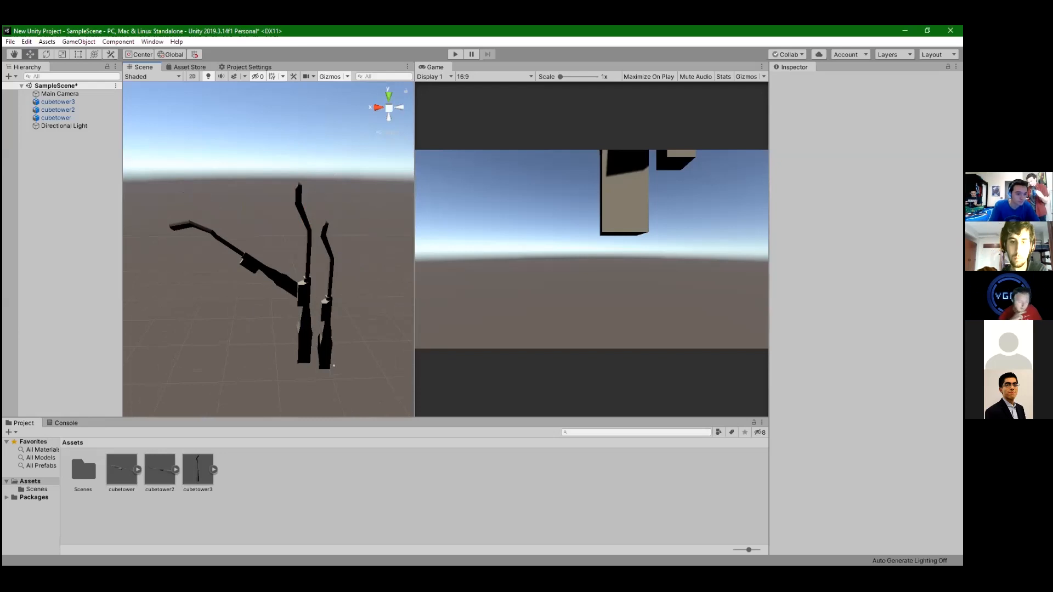
Move the original cubetower horizontally to X 17.34 and Z 8.87, then switch to Blender
drag(292, 315, 275, 320)
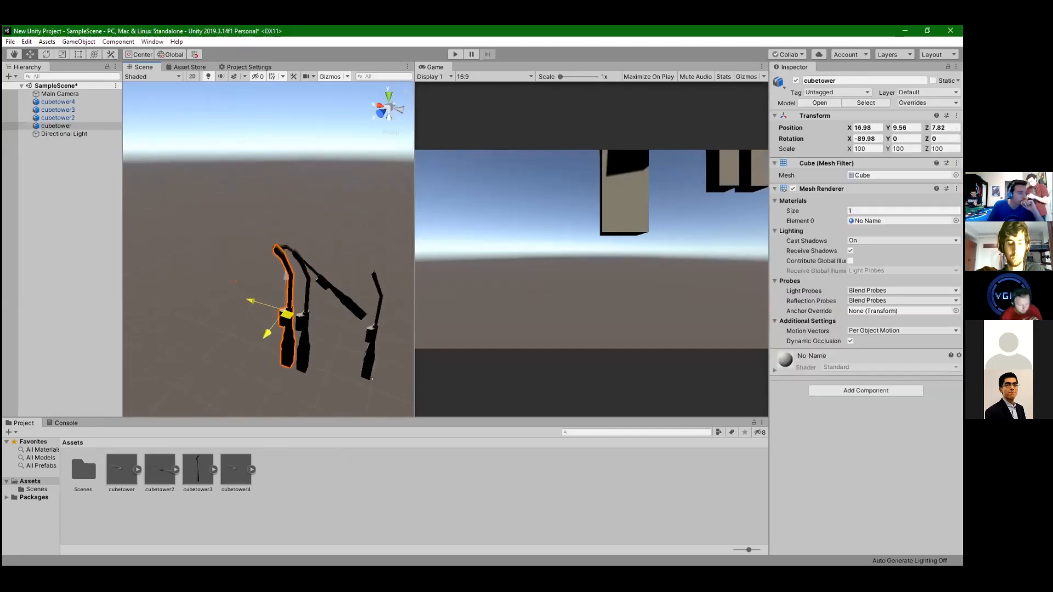
right_drag(300, 320, 312, 340)
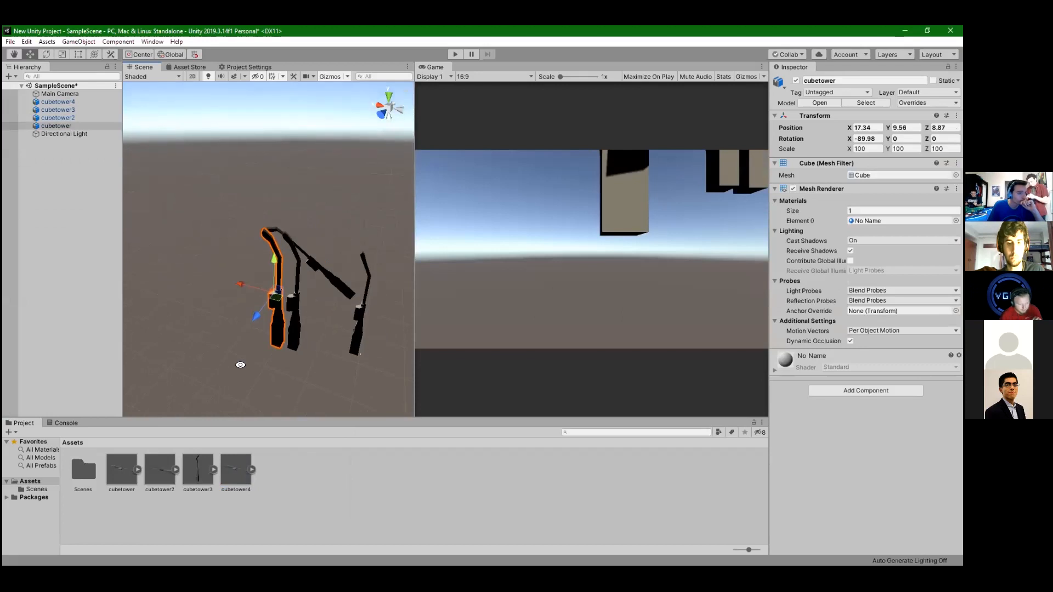
key(alt+Tab)
key(alt+Tab)
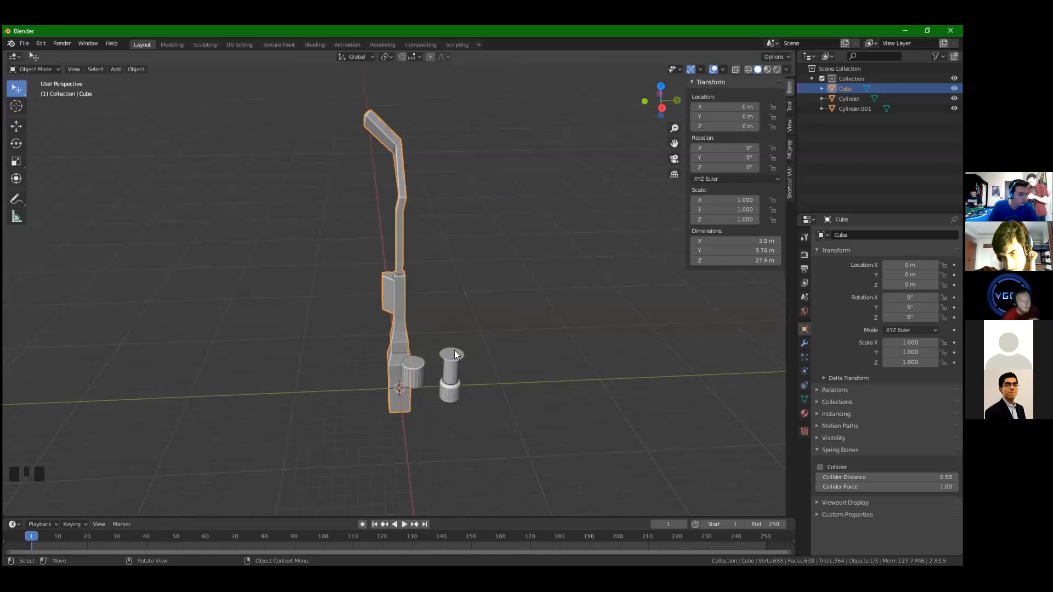
Move the column freely away from the two cylinders to about X -2.32, Y 15.60, Z 2.79 m
middle_drag(454, 350, 472, 327)
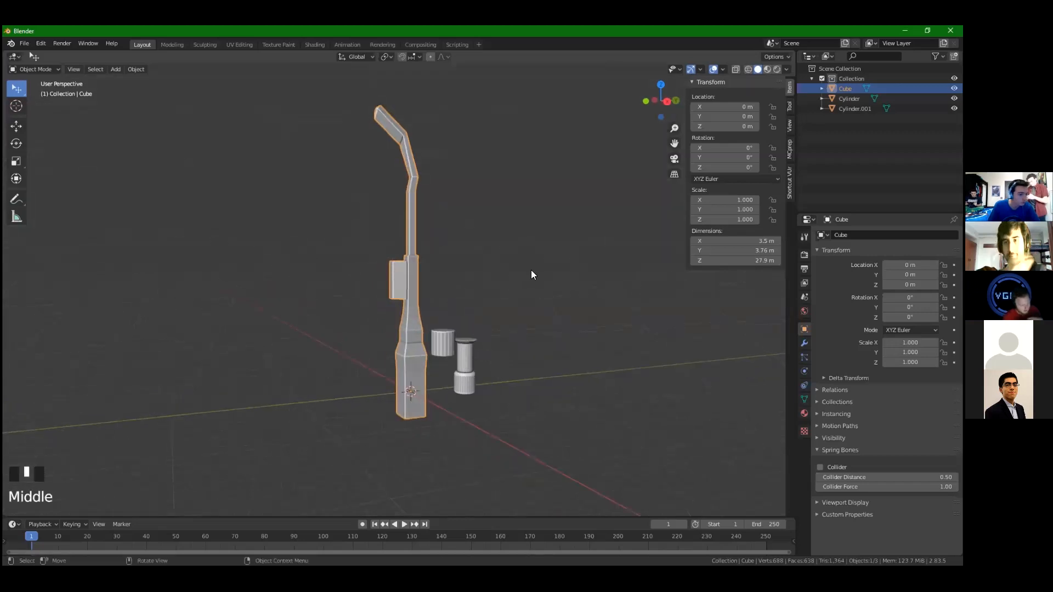
middle_drag(538, 282, 510, 317)
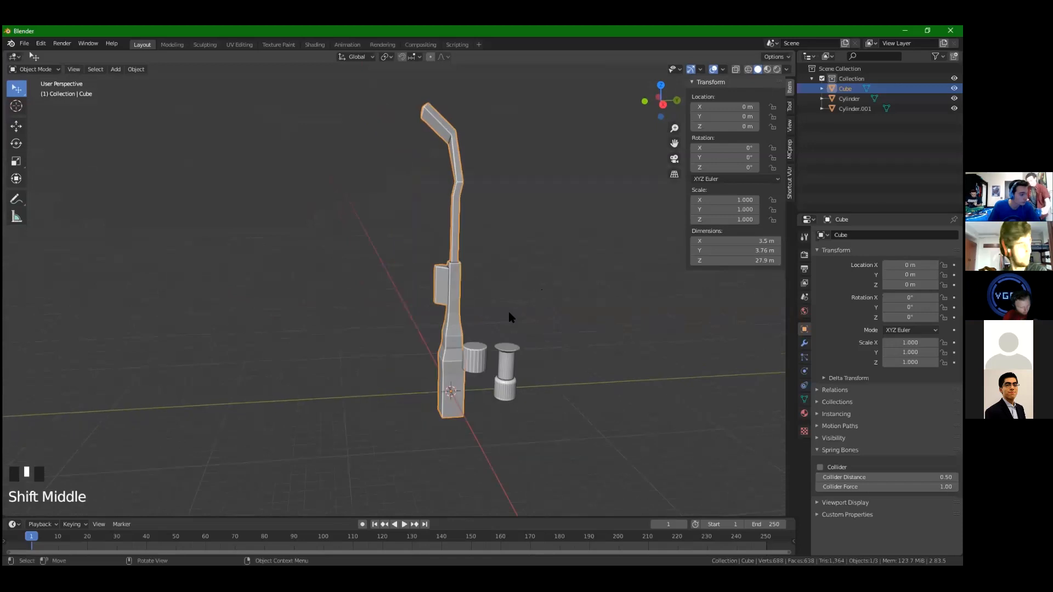
middle_drag(508, 358, 481, 360)
drag(421, 351, 595, 319)
middle_drag(595, 319, 447, 358)
shift+middle_drag(353, 301, 408, 292)
middle_drag(424, 255, 586, 394)
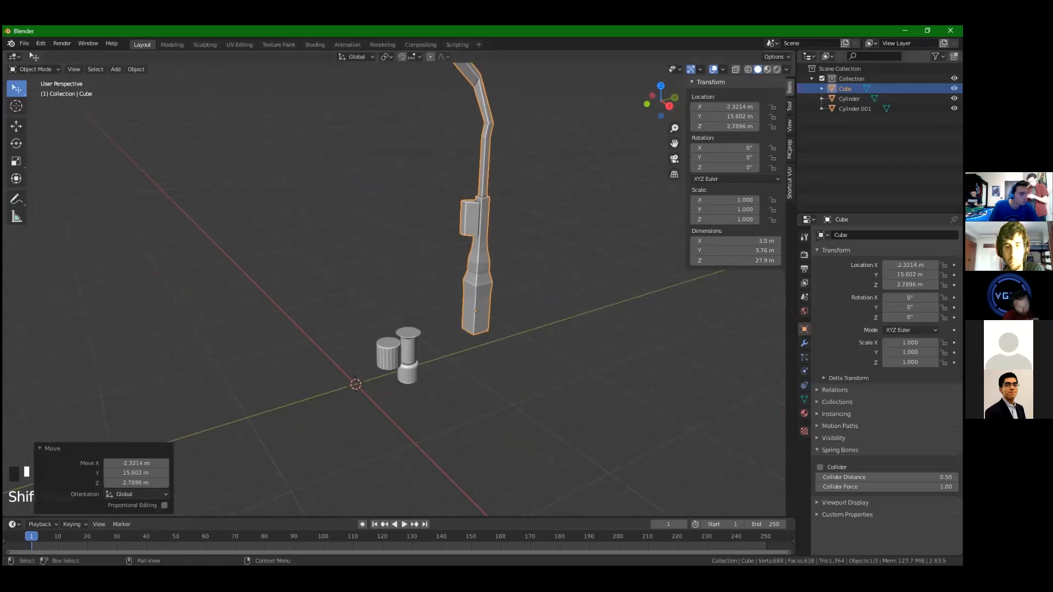
Clear the selection and add a new collection directly under the scene collection
click(852, 153)
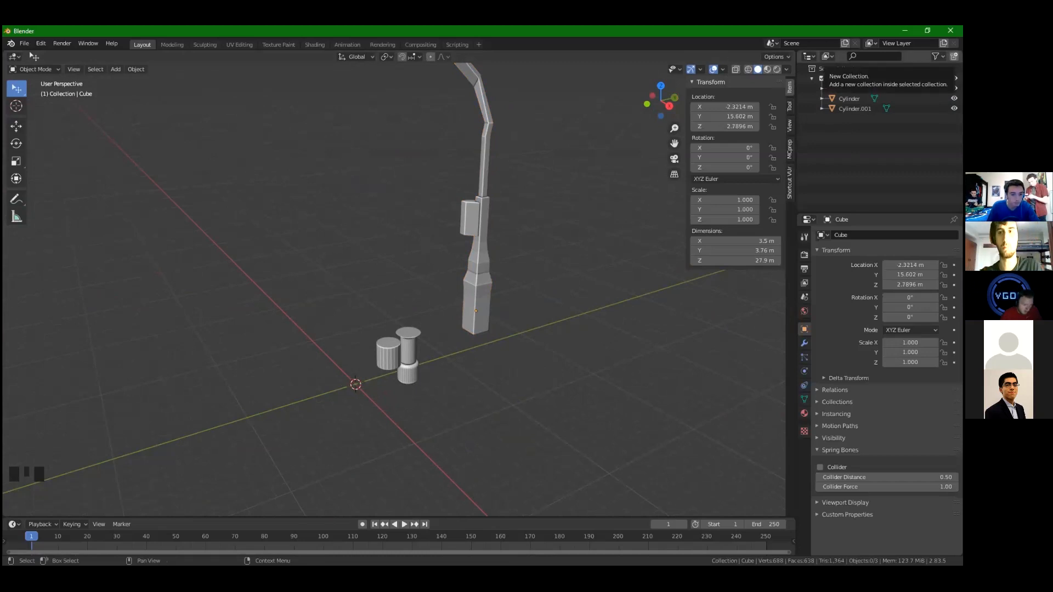
click(953, 56)
click(851, 118)
Toggle the collections' inclusion in the view layer, and expand and collapse the objects to inspect their mesh data
click(821, 79)
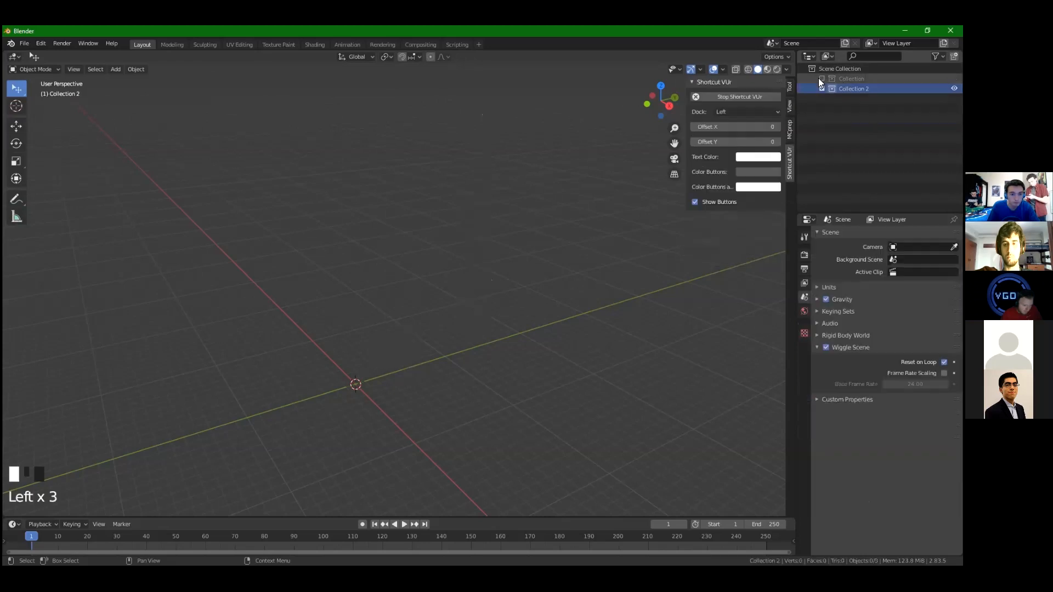
click(820, 87)
click(821, 79)
click(821, 88)
click(821, 119)
click(822, 138)
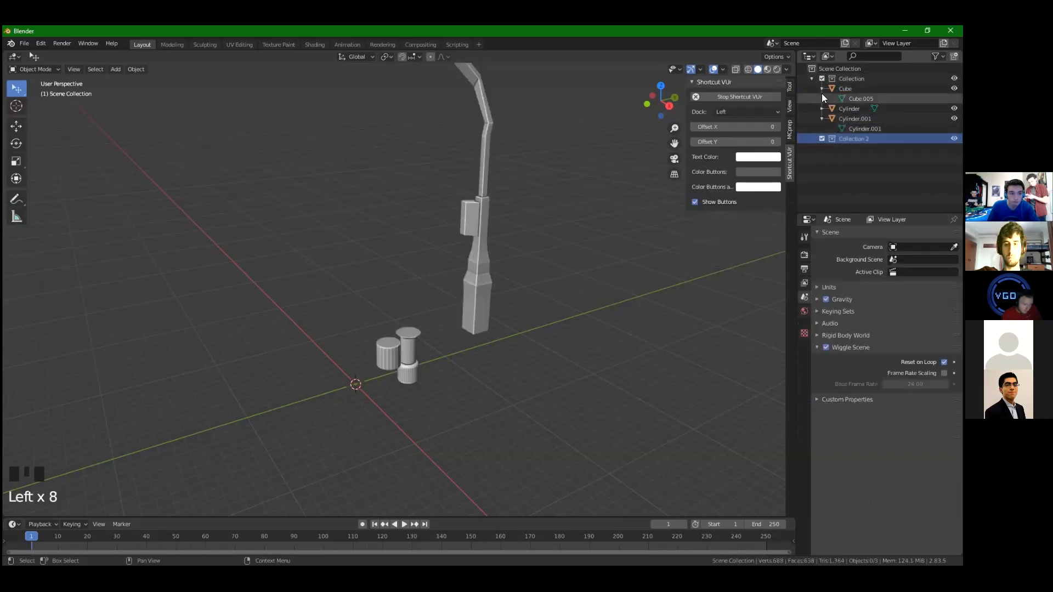
click(821, 89)
mouse_move(845, 89)
mouse_down()
mouse_move(836, 131)
mouse_move(835, 86)
mouse_up()
click(822, 109)
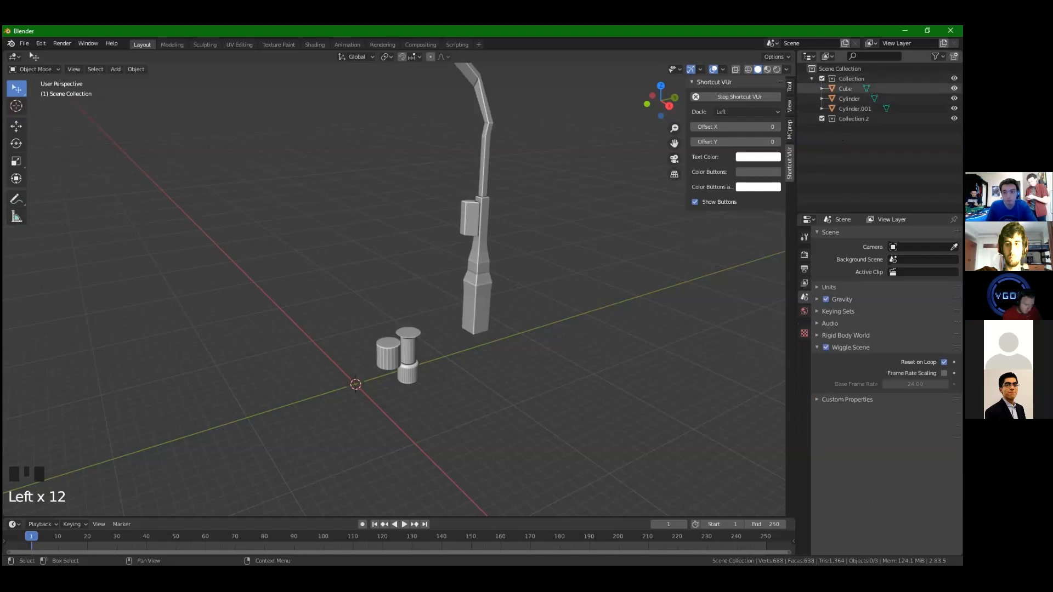
Hide the column and restore it twice, first by undoing and then by revealing all hidden objects
shift+middle_drag(489, 281, 523, 268)
click(462, 280)
key(h)
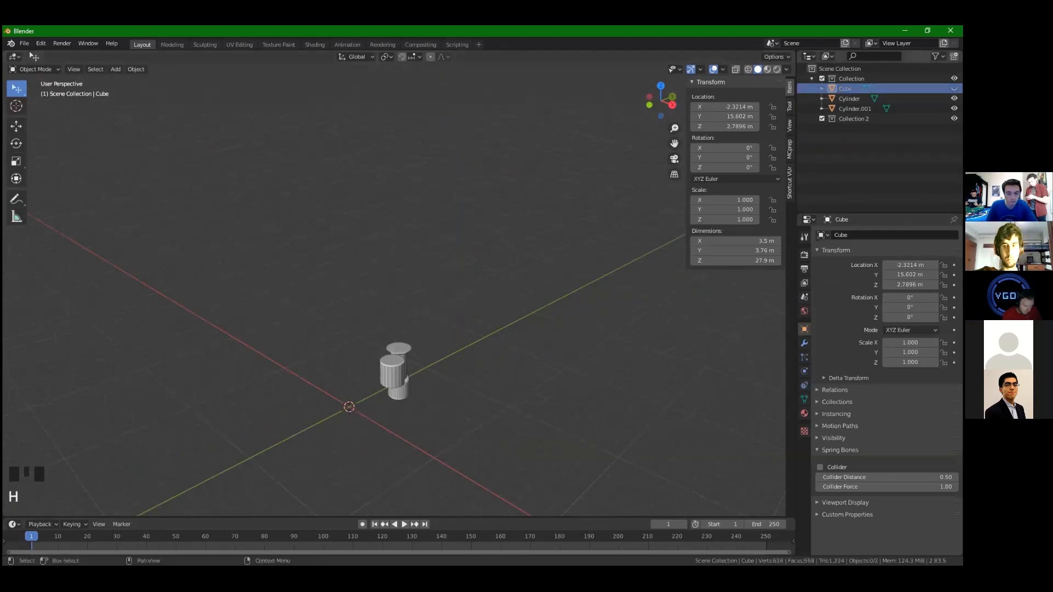
key(ctrl+z)
click(478, 243)
click(453, 256)
key(h)
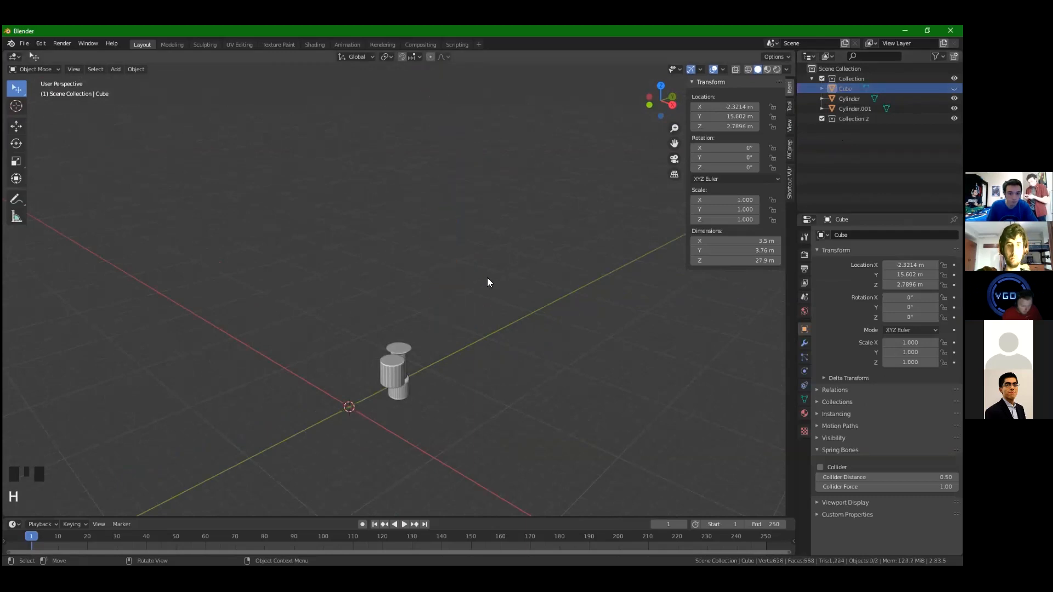
key(alt+h)
Hide everything except the column, and make both cylinders visible again individually
middle_drag(511, 265, 481, 270)
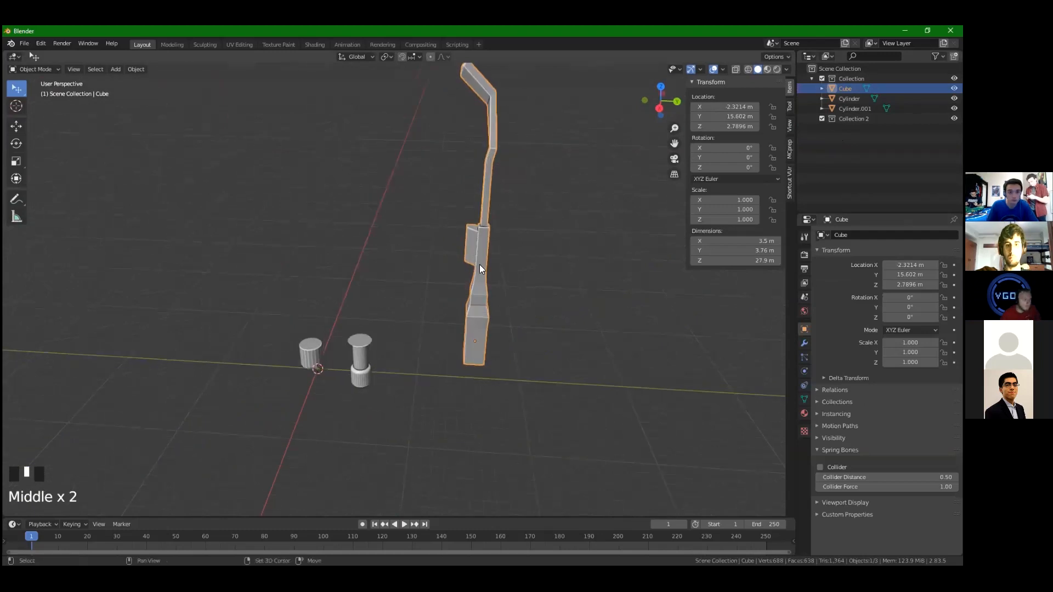
key(shift+h)
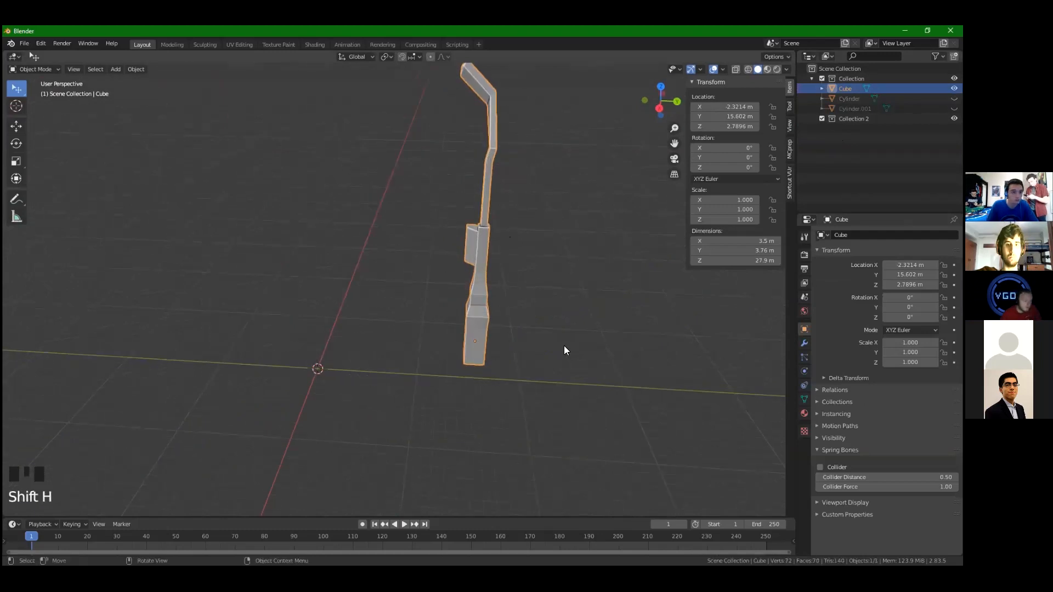
shift+middle_drag(473, 305, 474, 313)
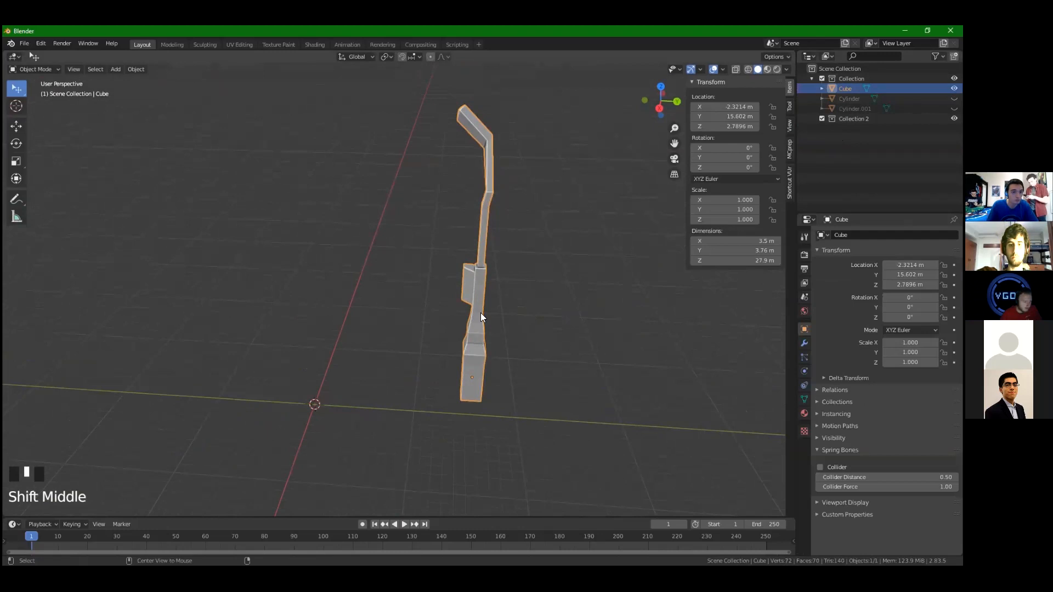
click(954, 99)
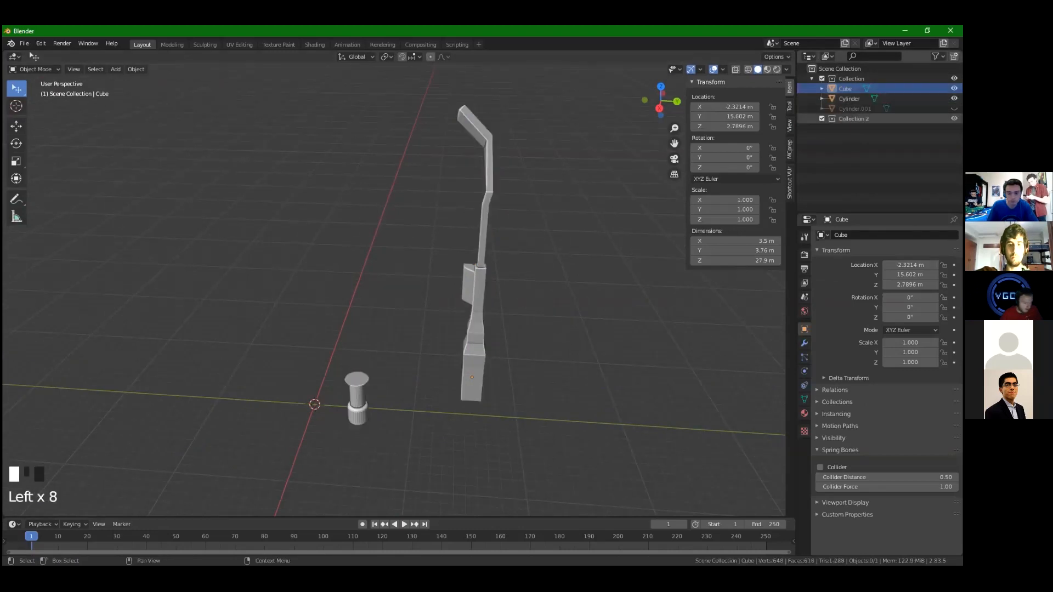
click(954, 98)
click(954, 109)
click(954, 99)
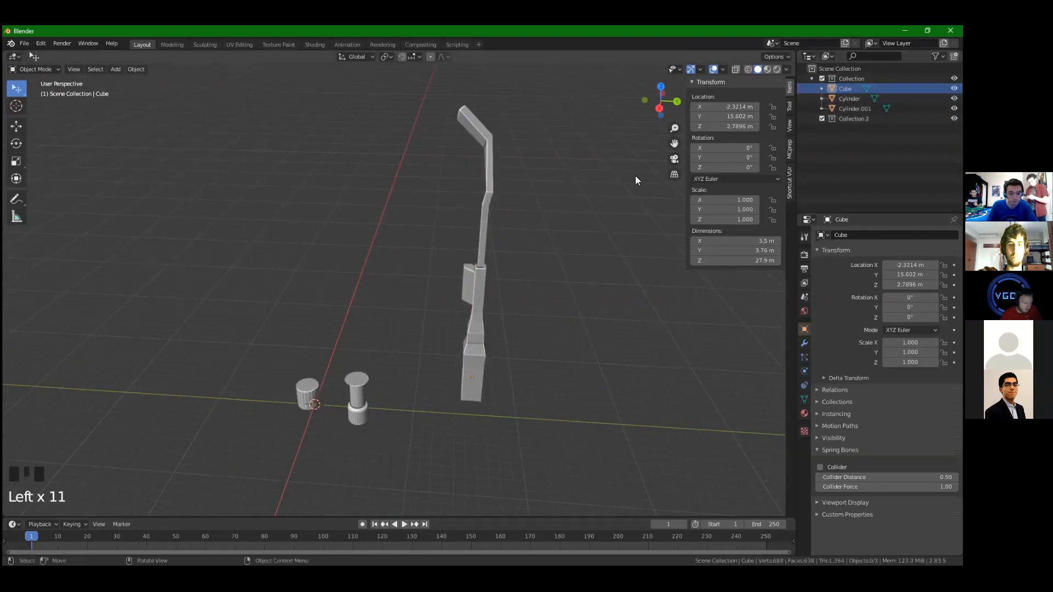
Add the selectable, viewport-disable and render-disable toggles to the outliner's restriction columns
click(935, 56)
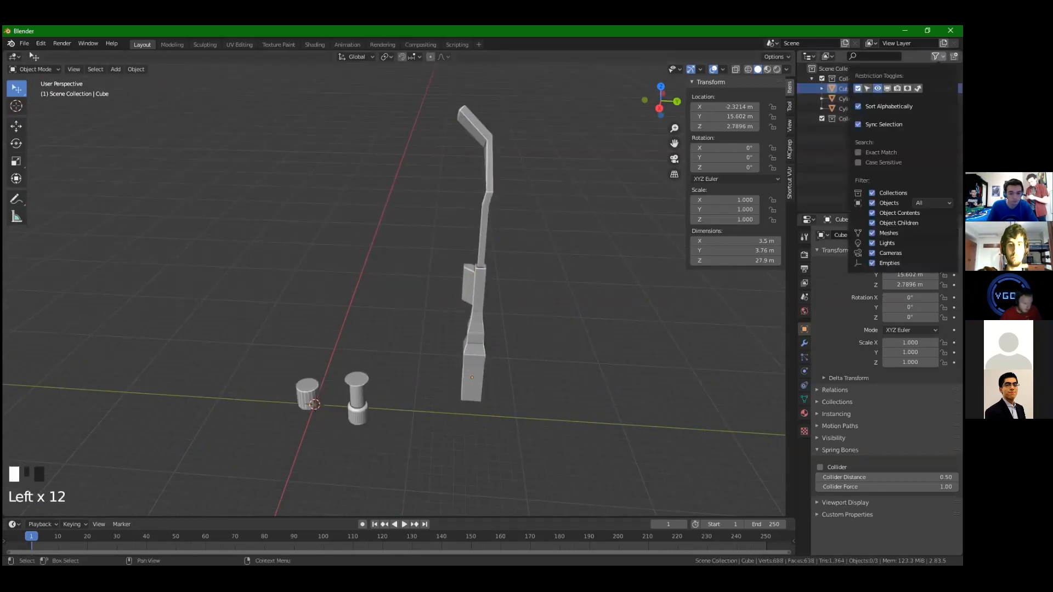
click(934, 56)
click(935, 56)
click(935, 56)
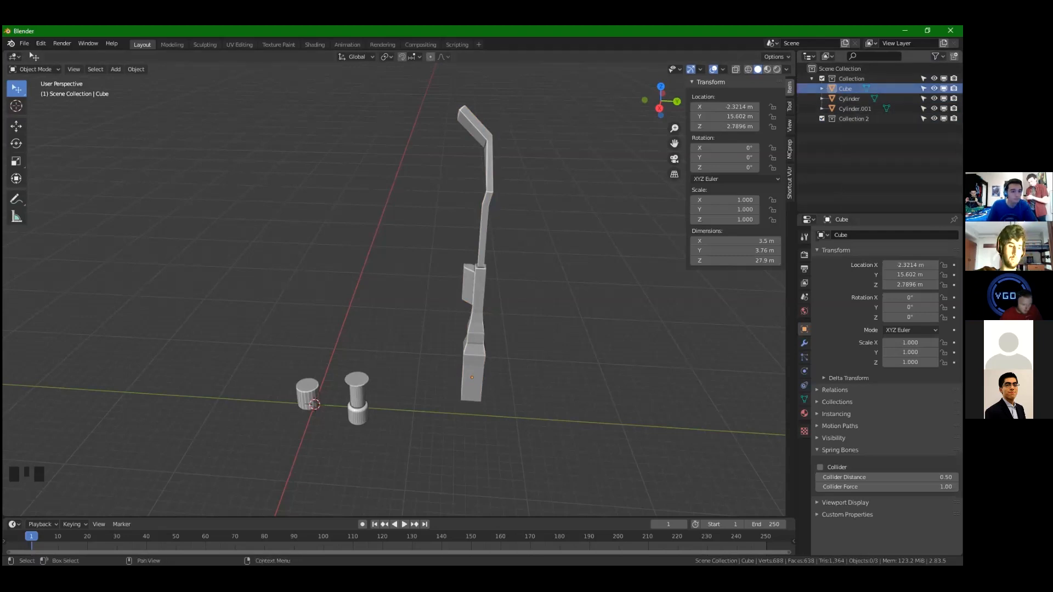
Disable the column in viewports and test the hide, isolate and reveal commands against it
click(943, 88)
middle_drag(591, 222, 425, 315)
key(alt+h)
key(h)
middle_drag(432, 313, 414, 318)
key(shift+h)
key(alt+h)
click(450, 327)
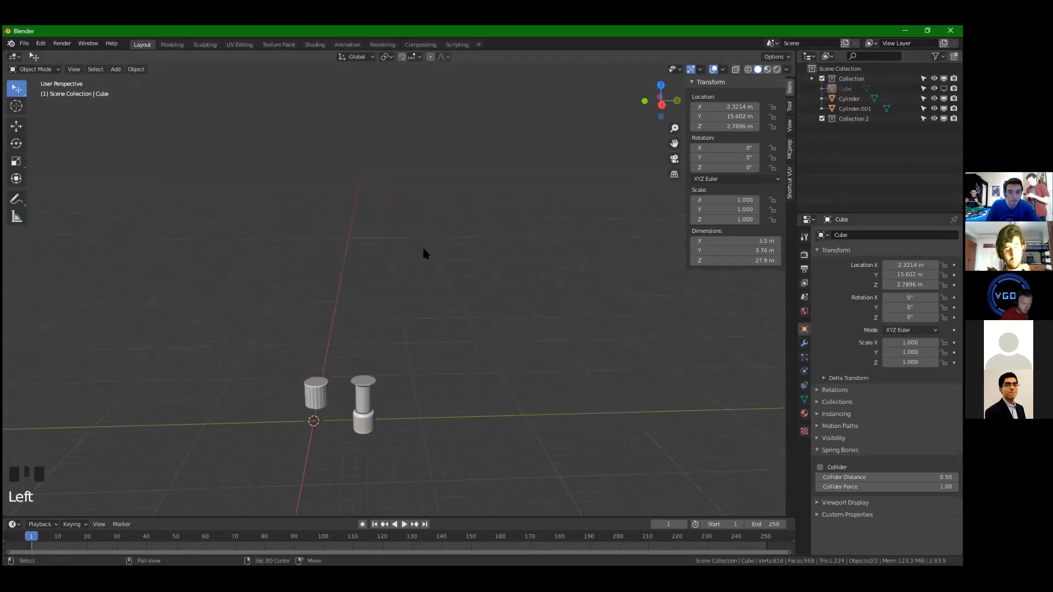
shift+middle_drag(423, 251, 439, 234)
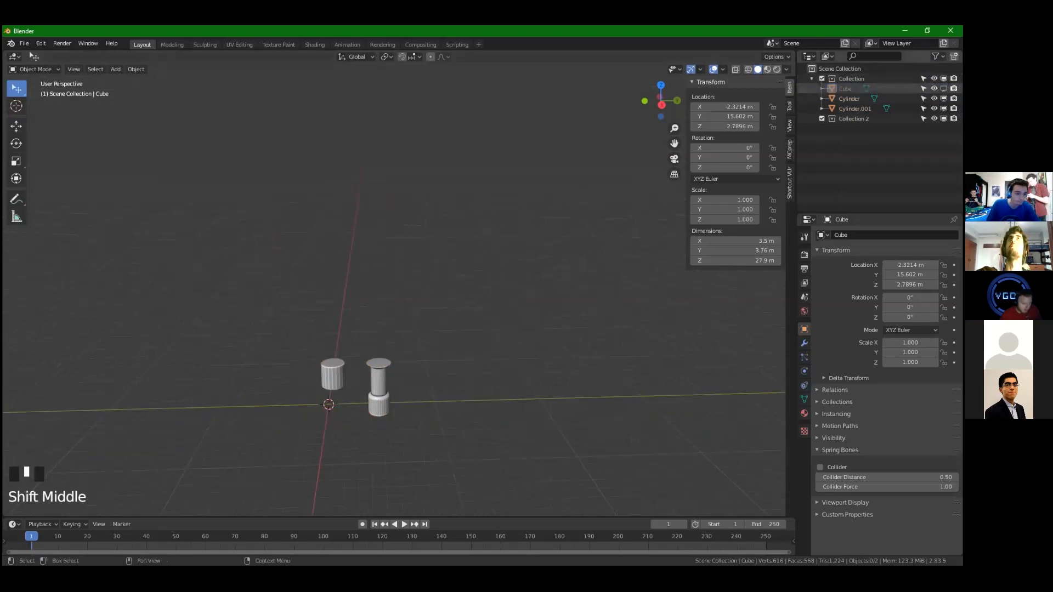
Disable the column for renders, and enable it again for both renders and viewports
click(954, 88)
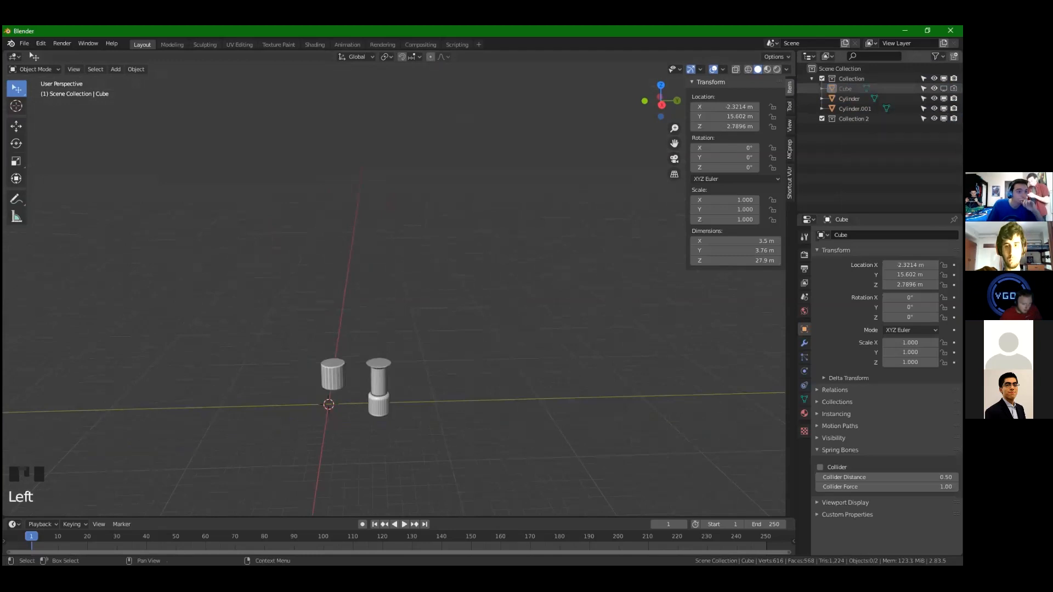
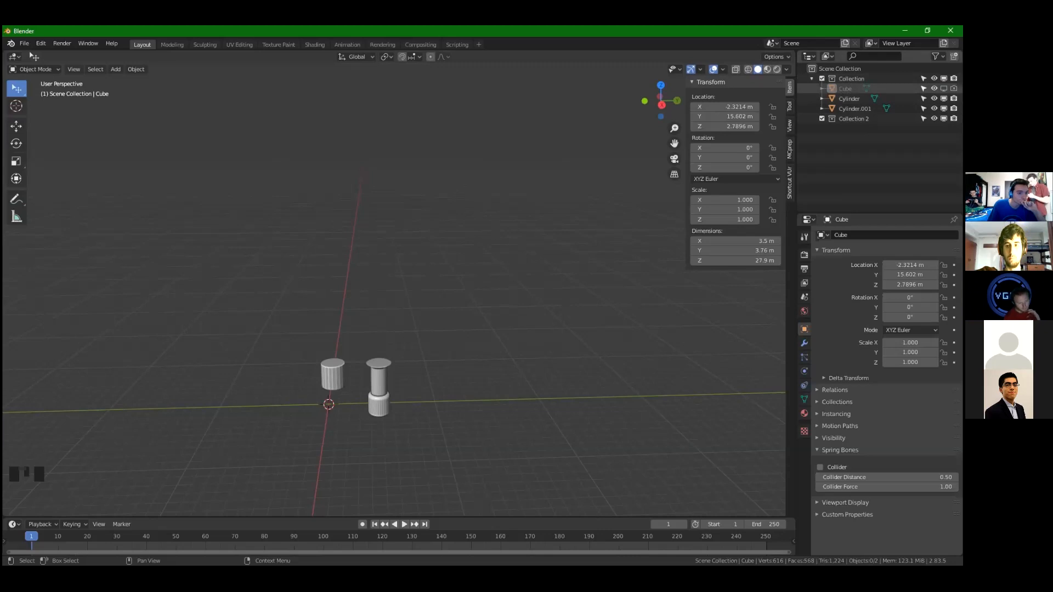
click(953, 89)
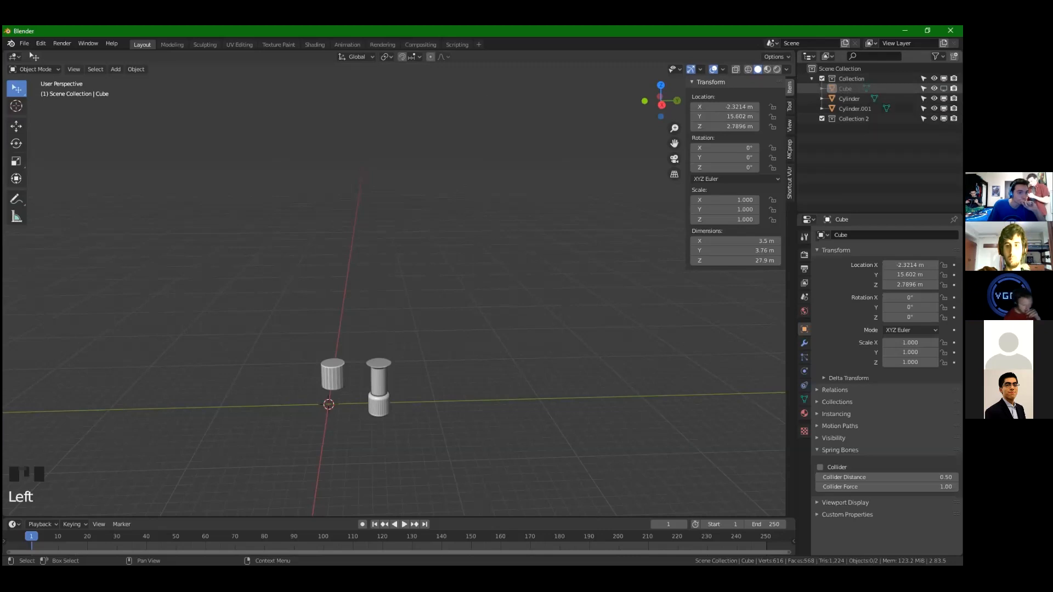
click(943, 89)
Add a plane at the origin and scale it up by about 36.4 as a ground surface under the objects
middle_drag(522, 239, 510, 256)
click(112, 70)
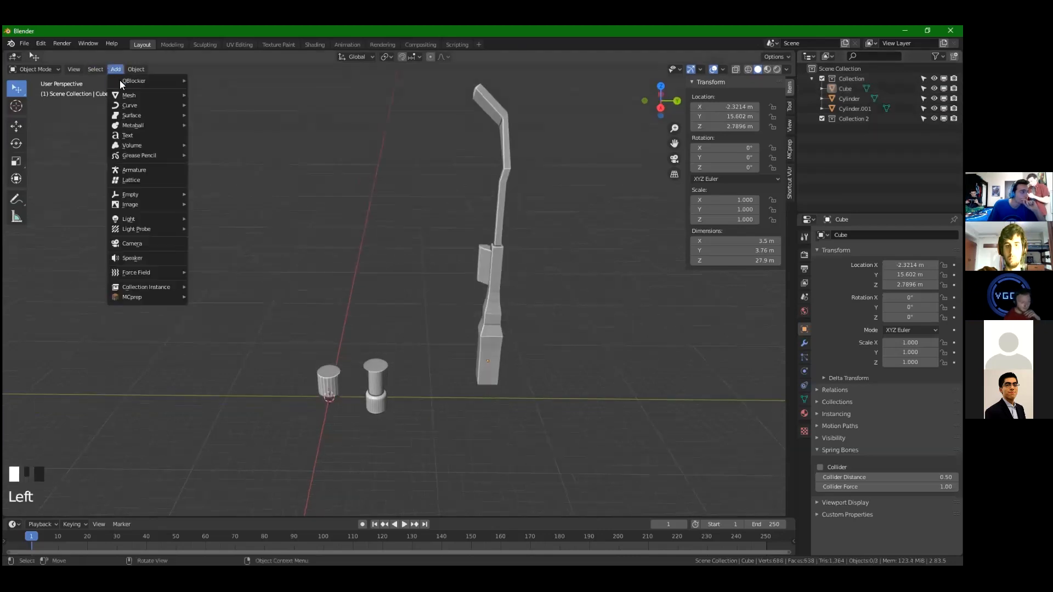
mouse_move(128, 95)
click(208, 95)
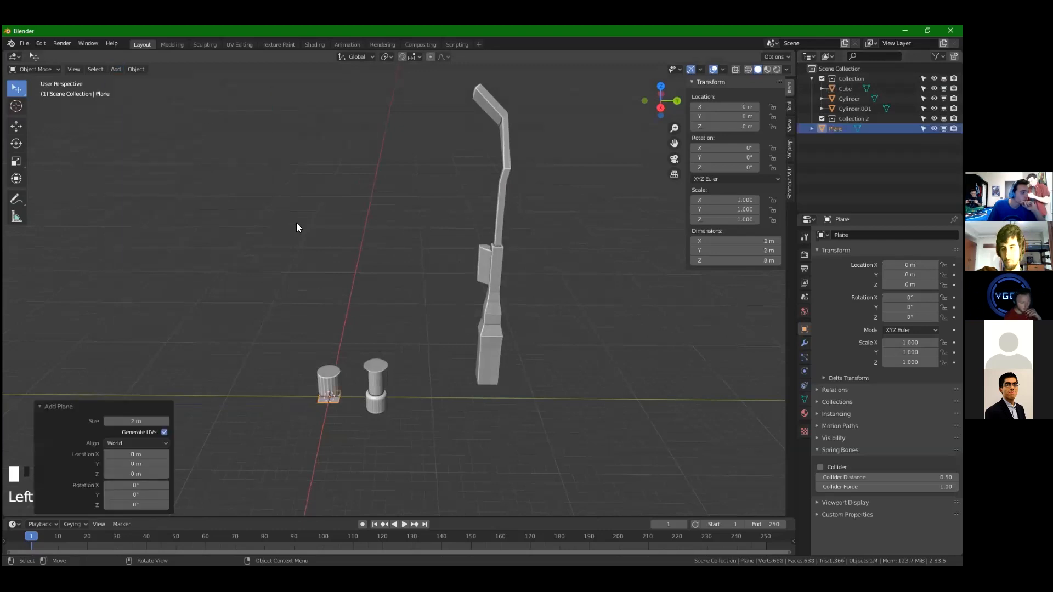
key(s)
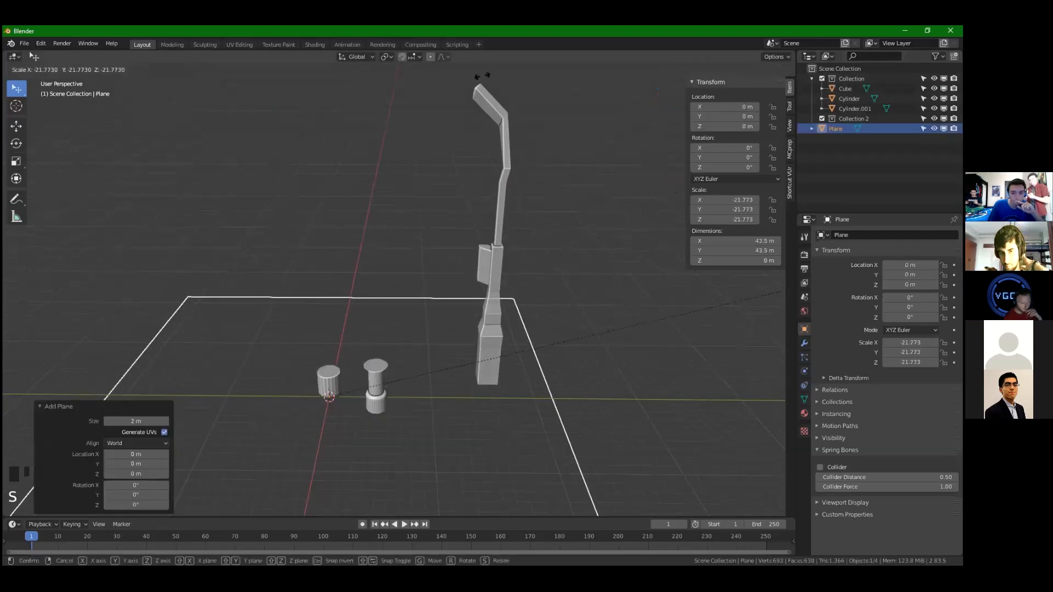
key(Escape)
scroll(479, 339, down, 5)
key(s)
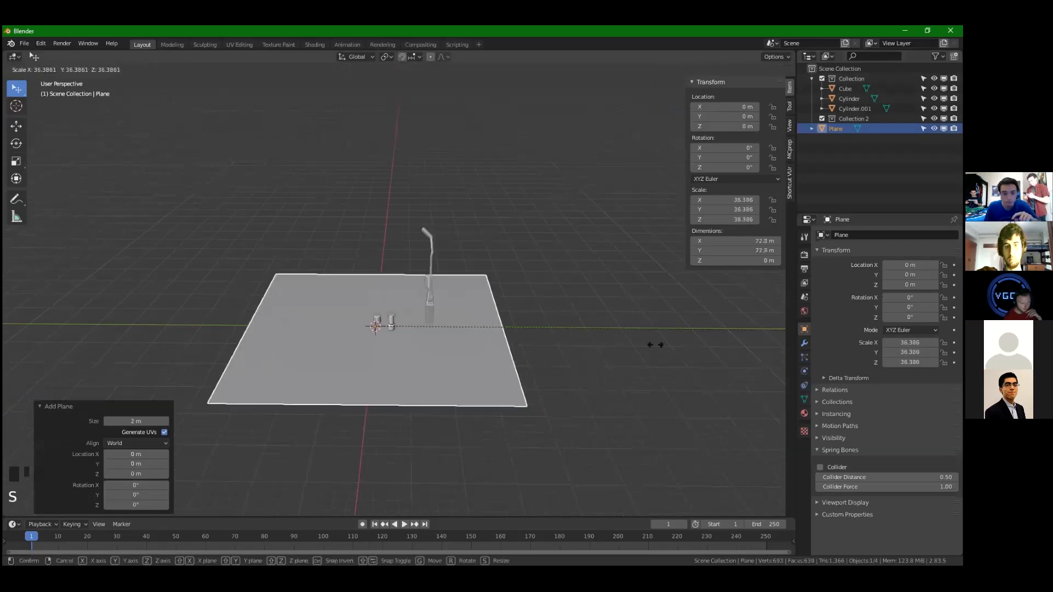
click(601, 338)
scroll(505, 322, up, 3)
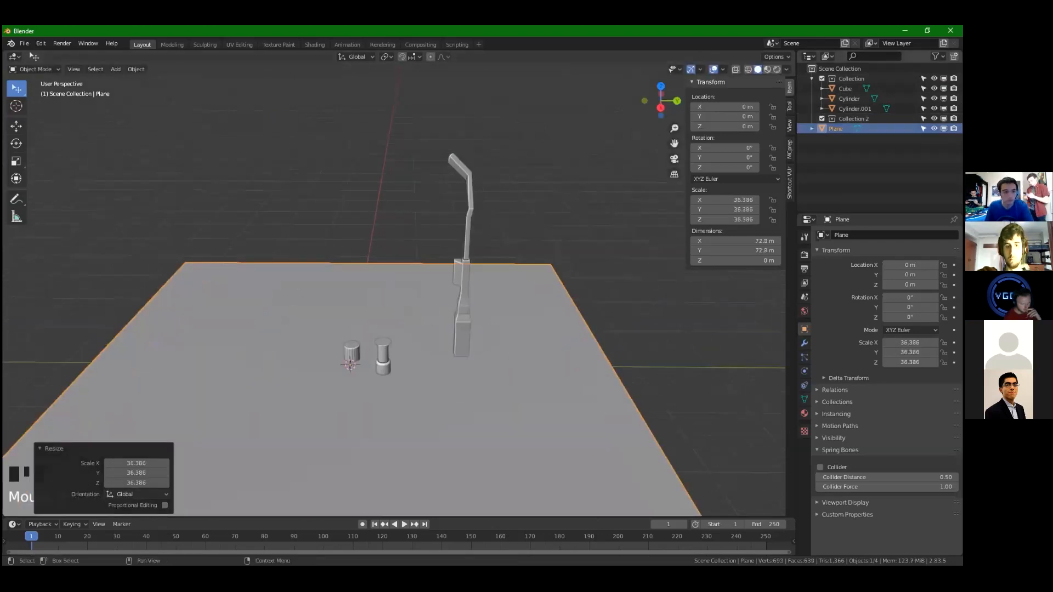
Make the ground plane unselectable and test selecting it and the objects standing on it
click(923, 128)
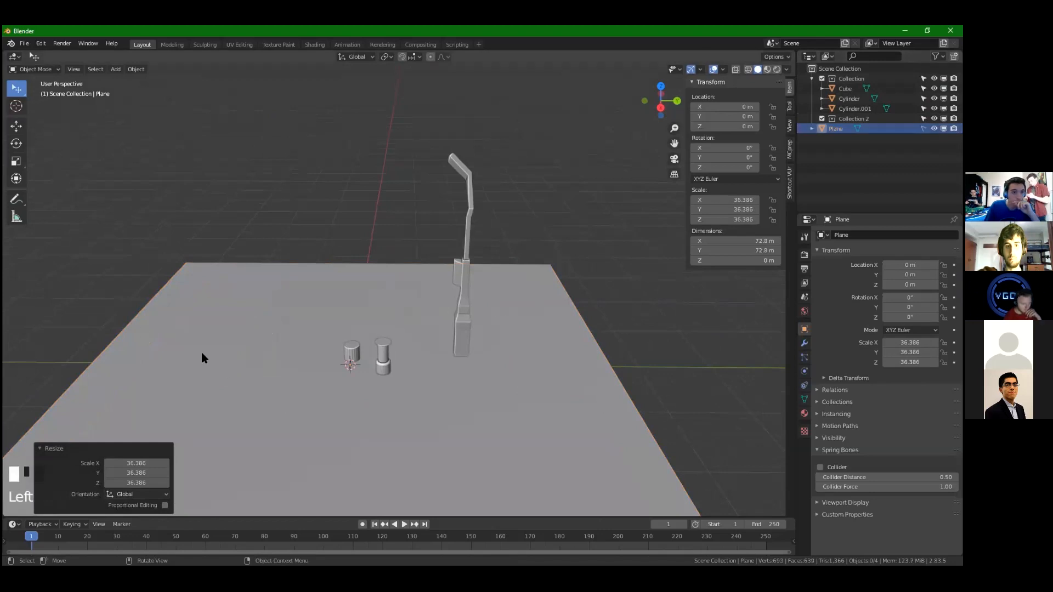
click(355, 367)
click(283, 304)
click(396, 377)
middle_drag(395, 378, 492, 394)
click(466, 335)
middle_drag(464, 331, 379, 356)
click(379, 356)
Pick and freely move the cylinder objects over the unselectable ground plane
click(349, 351)
click(350, 351)
key(g)
click(349, 366)
click(389, 408)
middle_drag(437, 390, 467, 359)
scroll(313, 379, up, 2)
click(300, 393)
key(g)
click(340, 282)
Clear the selection and move the ground plane into Collection 2
middle_drag(498, 316, 494, 307)
key(alt+a)
drag(835, 128, 848, 120)
middle_drag(493, 329, 526, 318)
Create another collection and name it SpaceShip
click(954, 56)
click(849, 137)
double_click(855, 138)
text(Space)
key(Return)
Exclude Collection and Collection 2 from the view layer so only the SpaceShip collection stays active
click(821, 78)
click(822, 89)
middle_drag(417, 313, 442, 327)
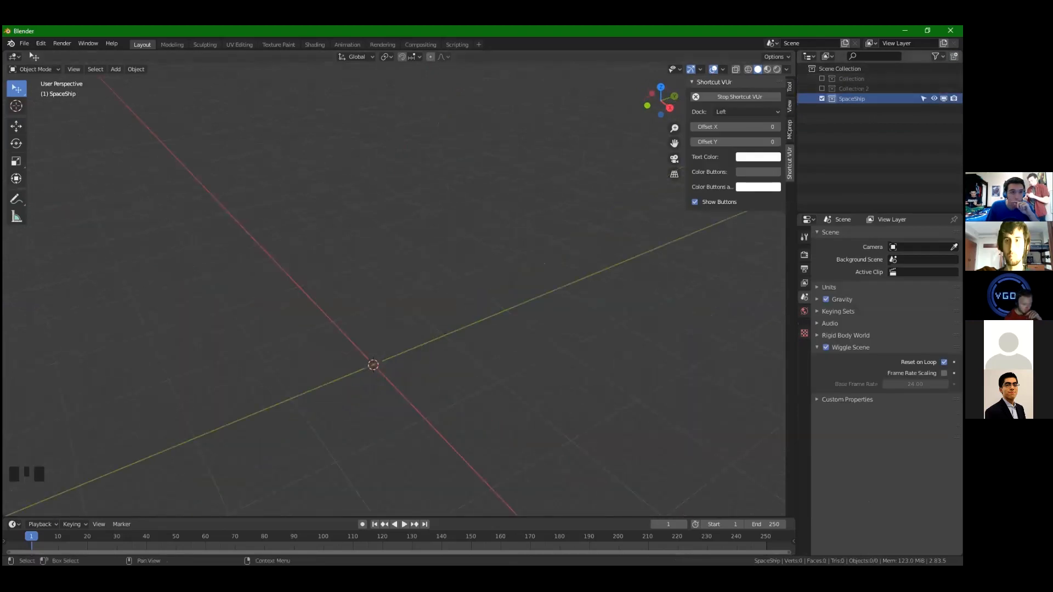
click(936, 56)
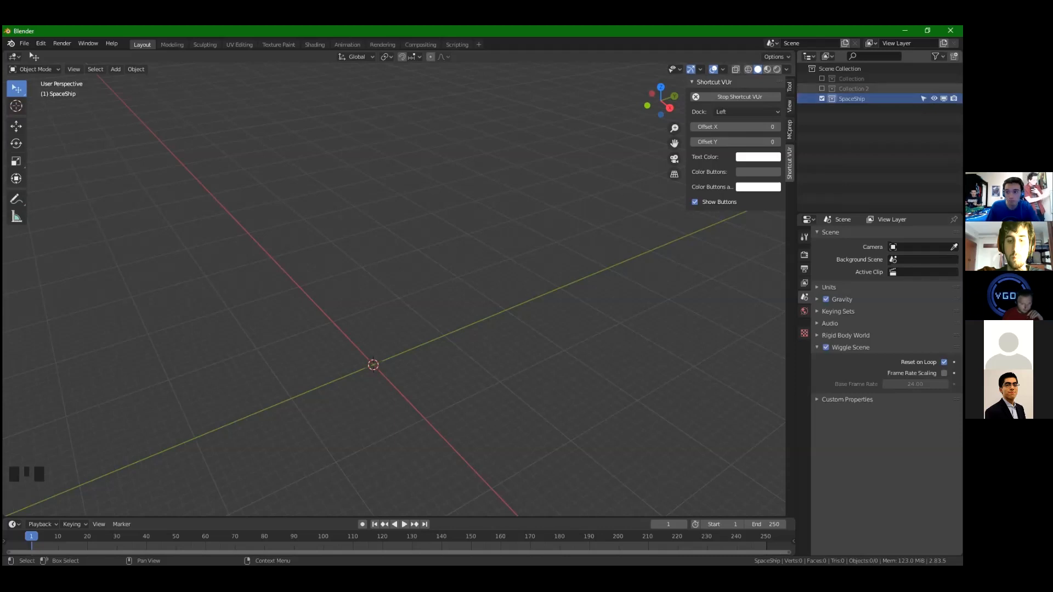
Add a 2 m cube at the origin in the SpaceShip collection and open its modifier properties
shift+middle_drag(310, 192, 347, 189)
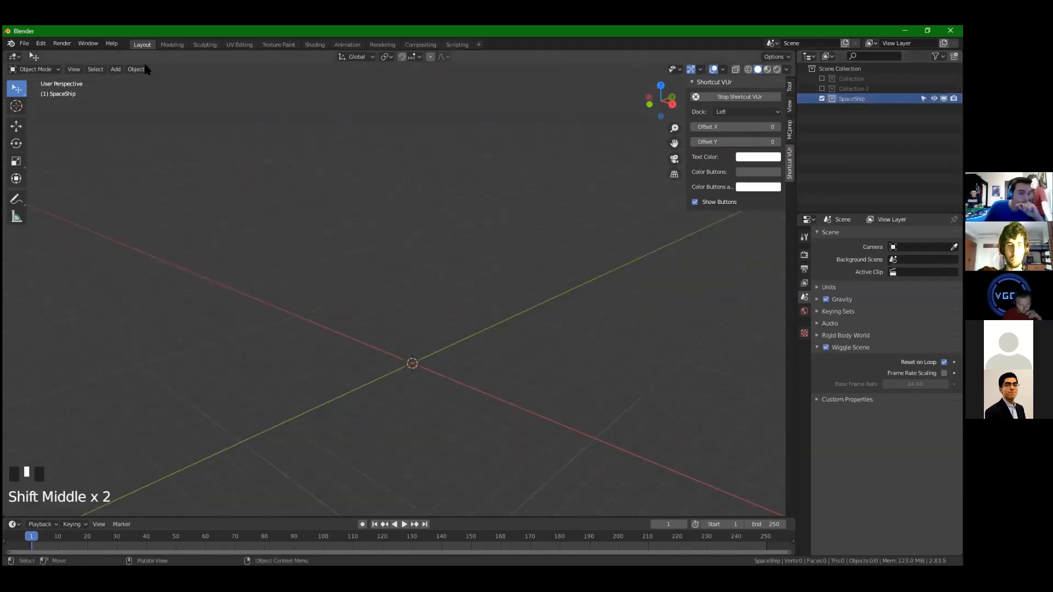
click(119, 70)
mouse_move(127, 97)
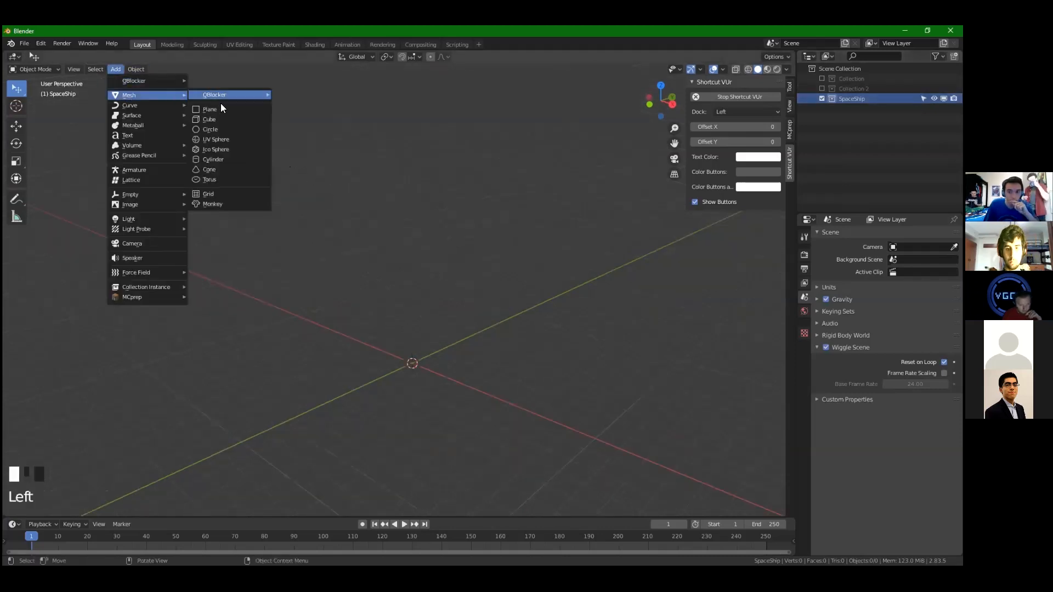
click(214, 118)
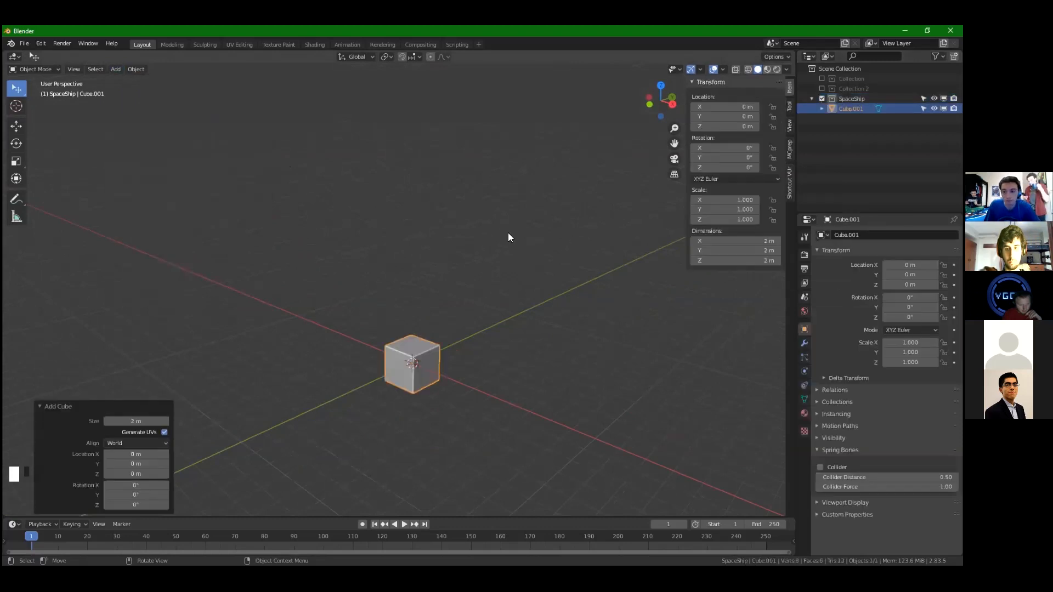
shift+middle_drag(495, 345, 756, 338)
scroll(469, 338, up, 2)
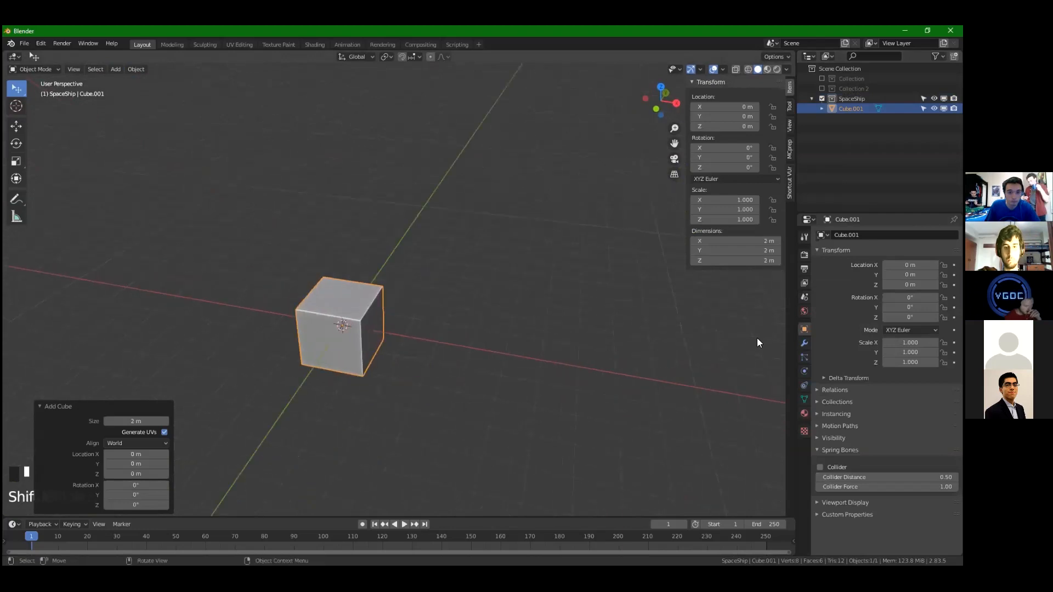
shift+middle_drag(446, 328, 479, 333)
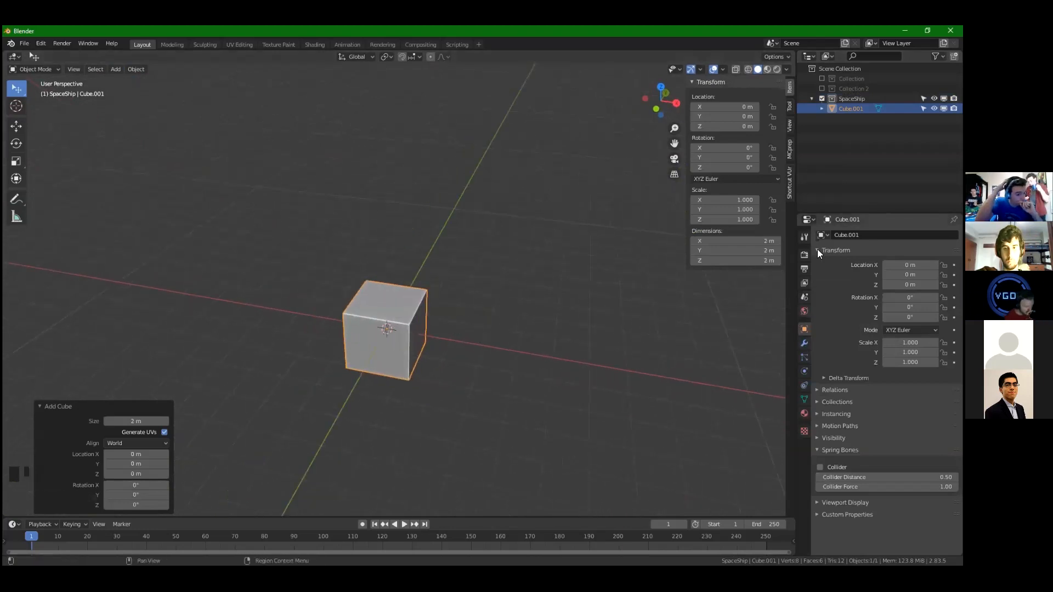
click(804, 343)
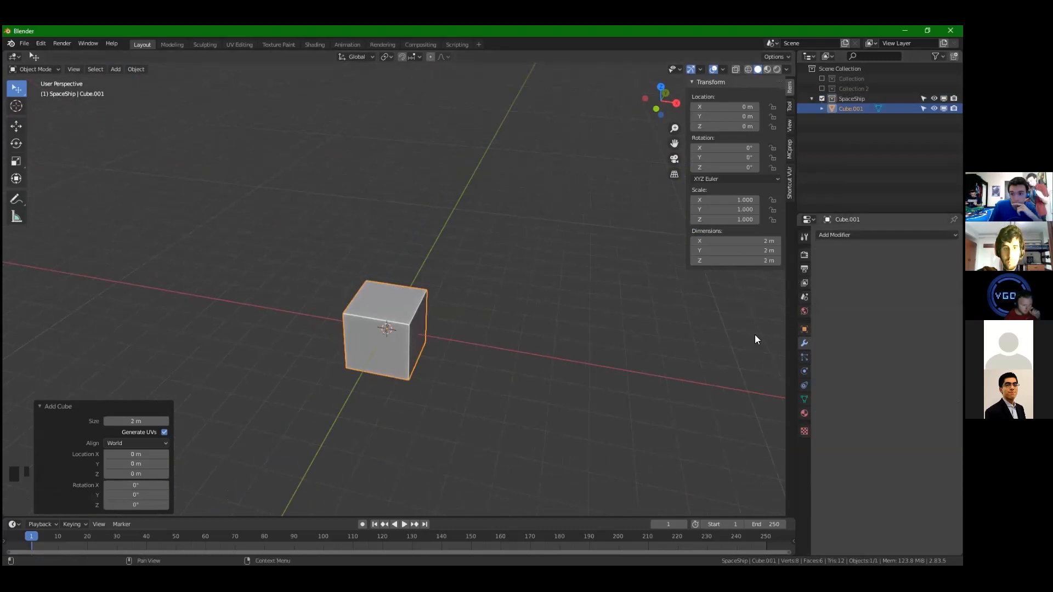
Add a Mirror modifier on the X axis to the cube and enter Edit Mode
click(852, 235)
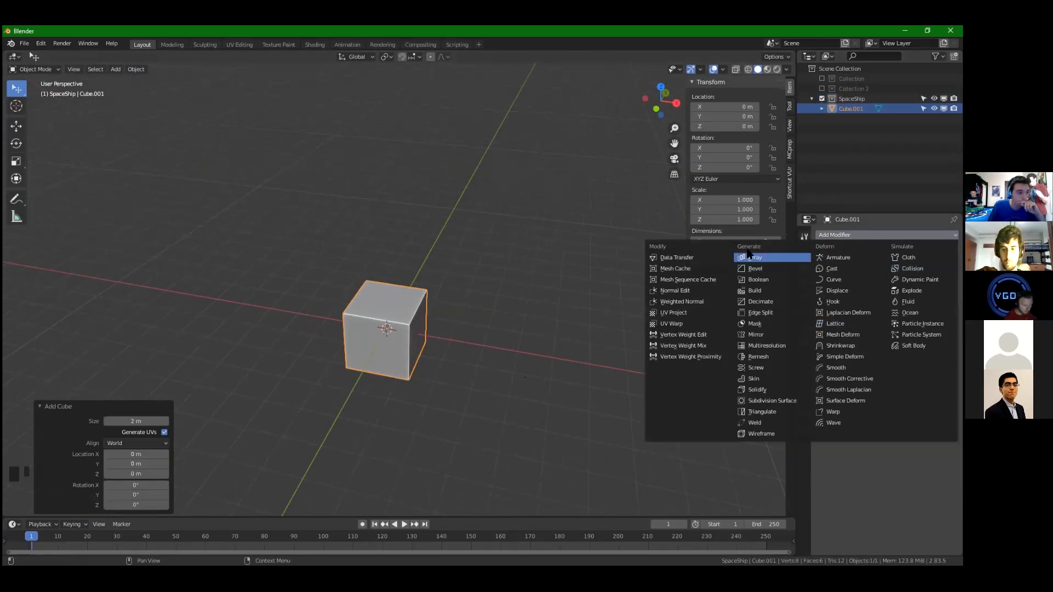
click(762, 339)
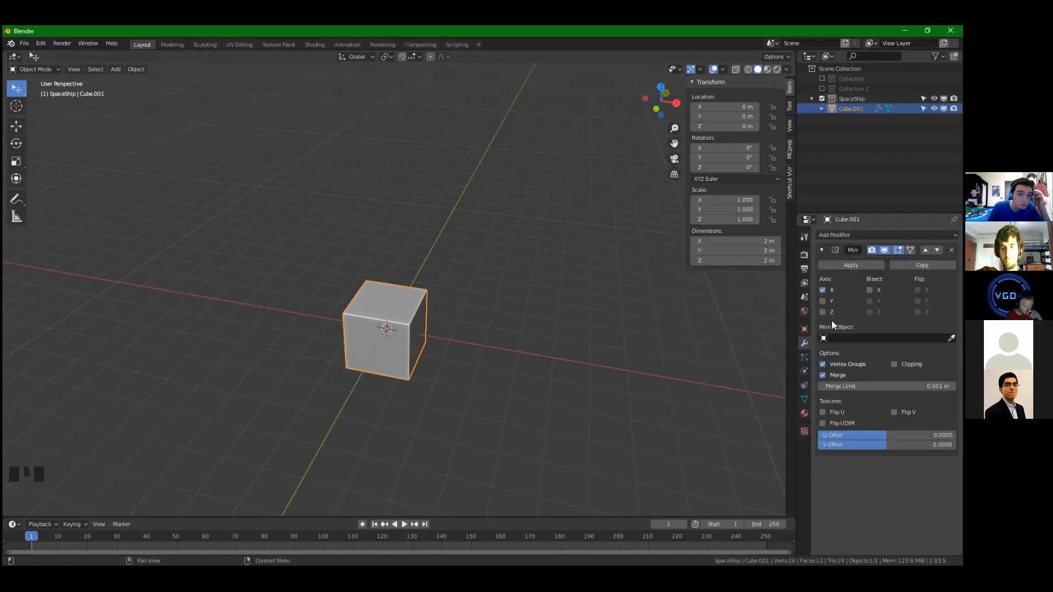
middle_drag(599, 323, 340, 312)
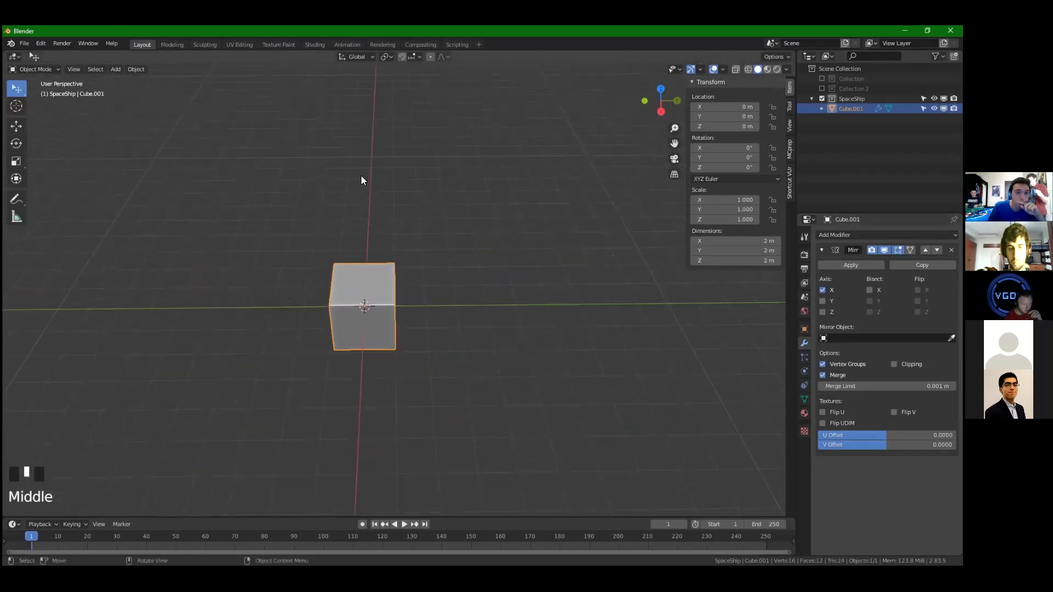
middle_drag(542, 356, 494, 324)
shift+middle_drag(416, 306, 386, 297)
scroll(439, 307, up, 3)
key(Tab)
Try moving the whole cube mesh along the Y axis and undo the move
key(g)
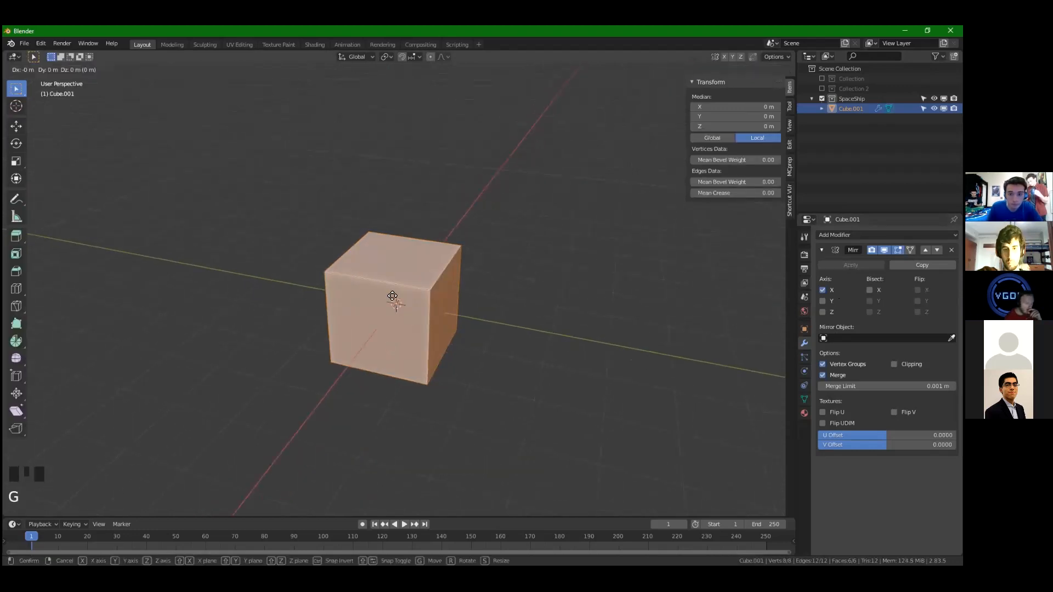
key(y)
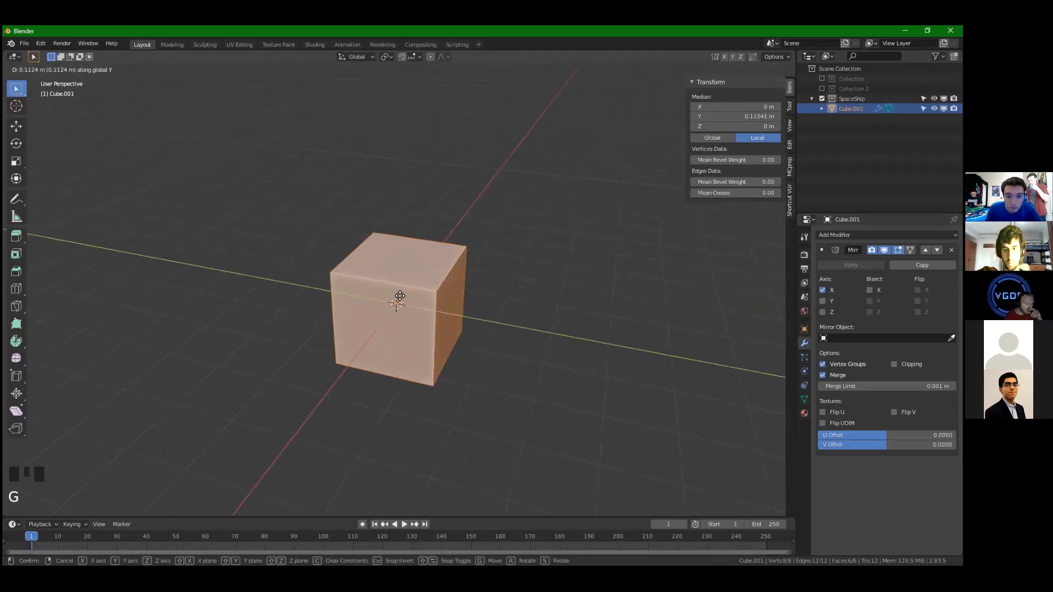
click(504, 300)
key(ctrl+z)
Move the cube mesh about 1.66 m along negative X, away from its origin
middle_click(459, 303)
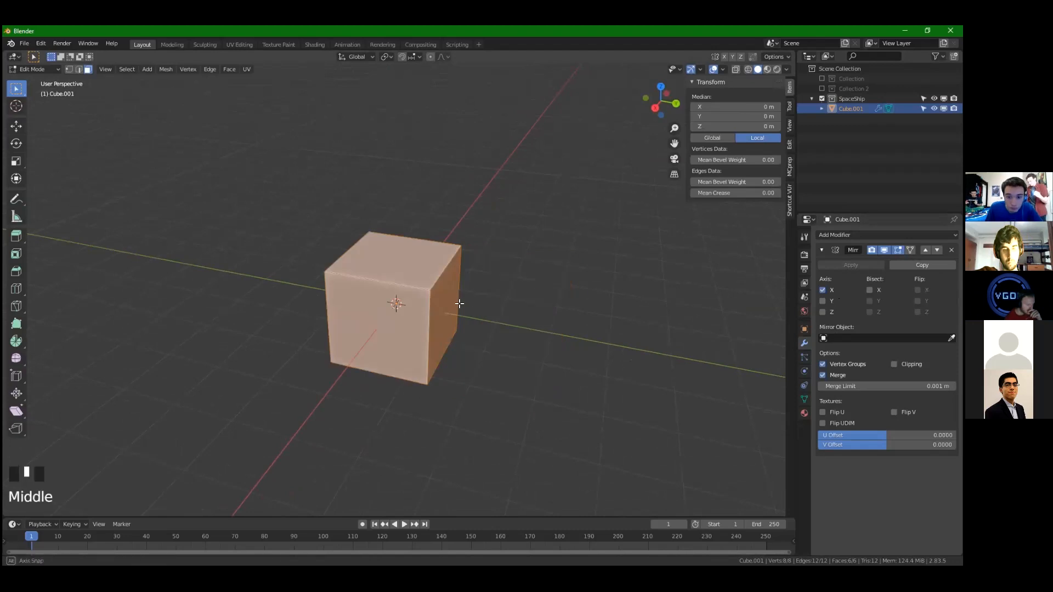
middle_drag(460, 303, 411, 277)
key(g)
key(x)
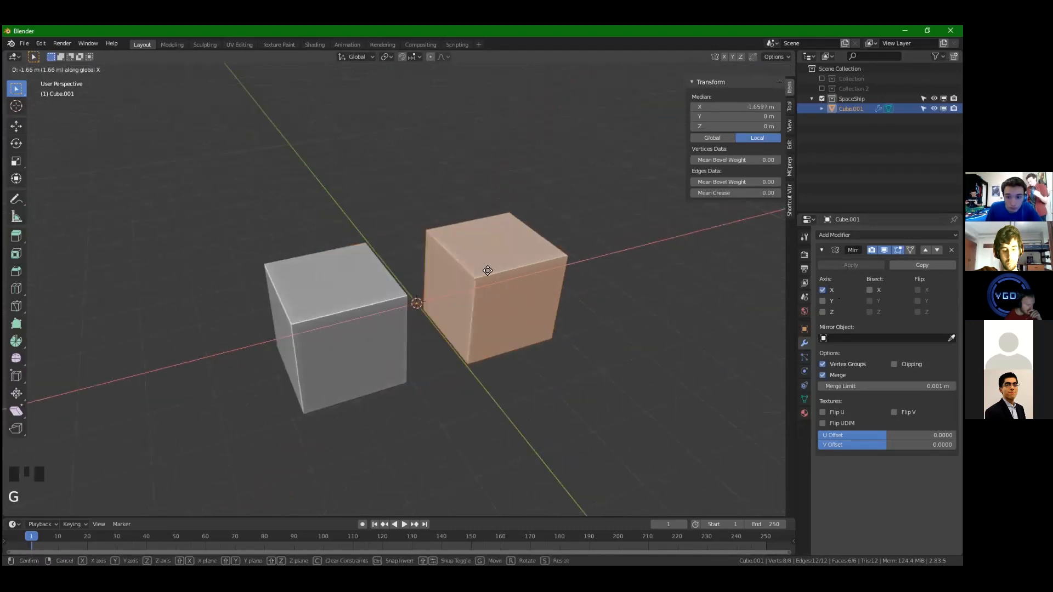
click(488, 271)
Examine the cube and its mirrored copy around the origin in perspective and in the top view
middle_drag(521, 384, 503, 372)
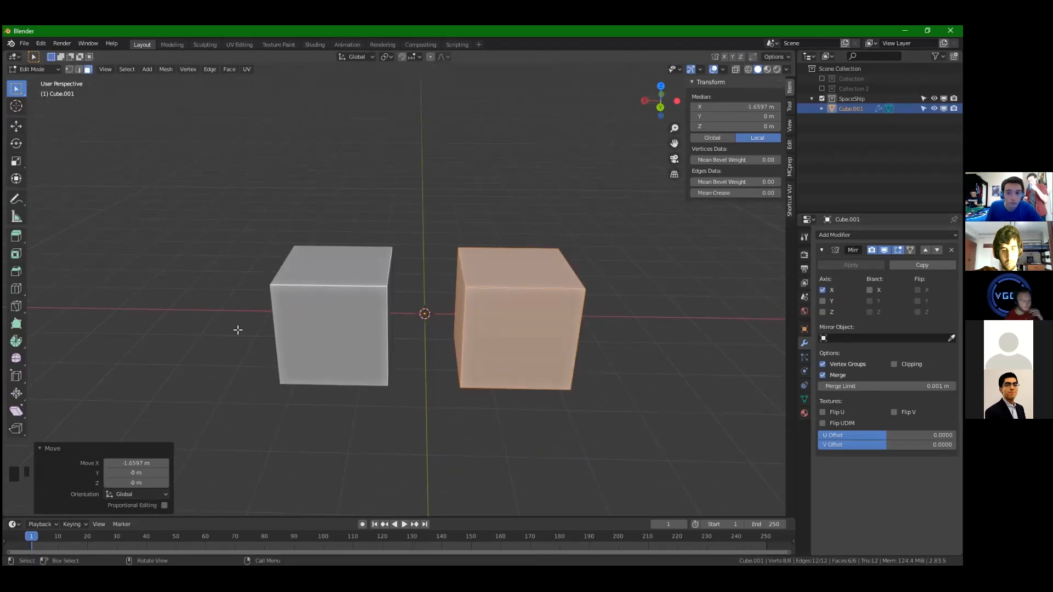
middle_drag(273, 348, 466, 352)
key(KP_7)
scroll(439, 233, up, 2)
scroll(439, 233, down, 4)
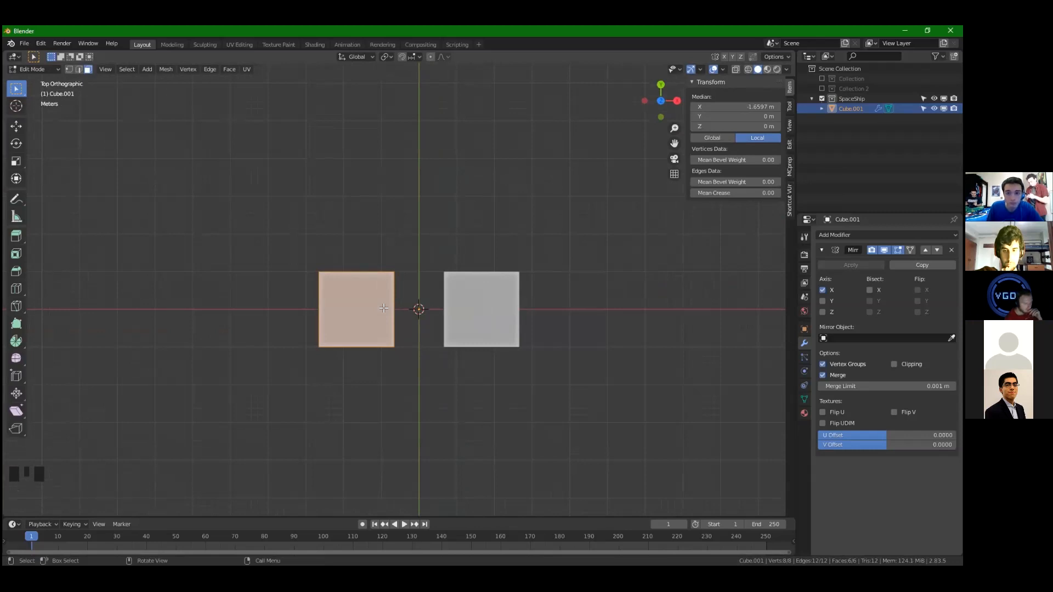
middle_drag(669, 99, 640, 94)
middle_drag(554, 94, 662, 86)
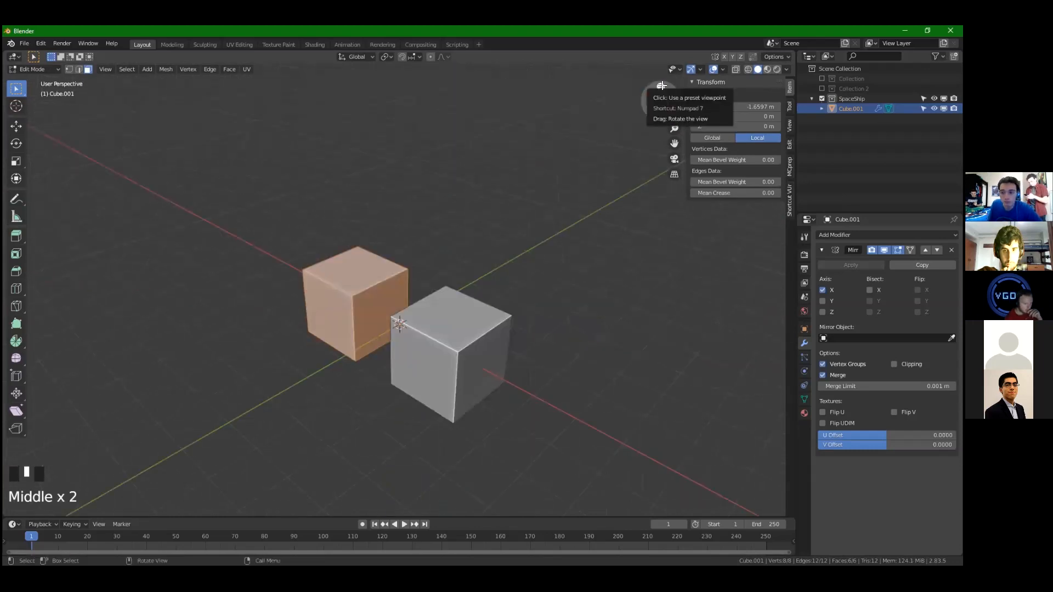
click(661, 85)
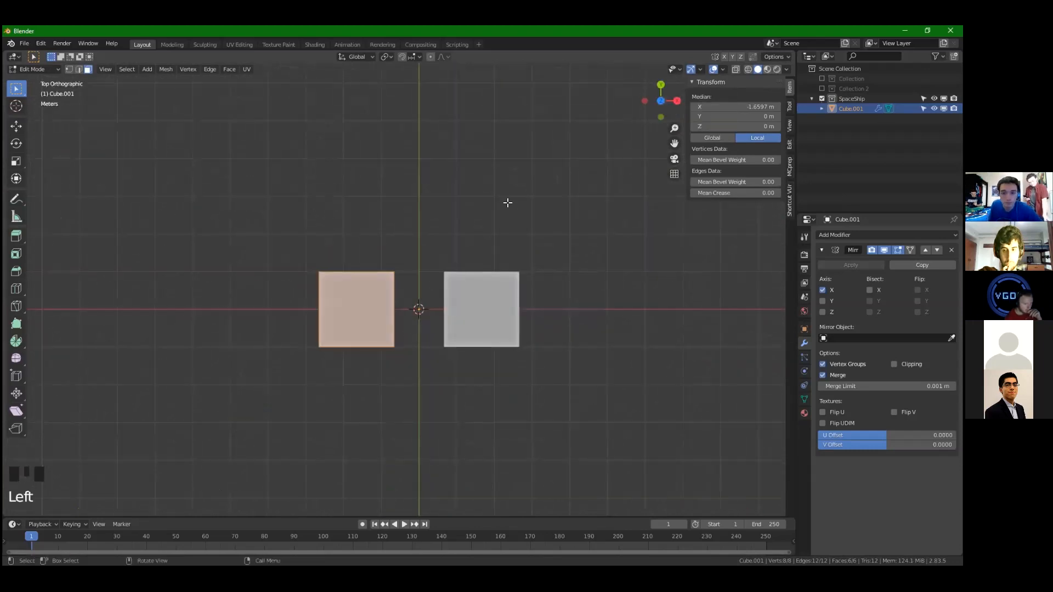
scroll(454, 290, up, 3)
mouse_move(439, 298)
shift+middle_down()
mouse_move(432, 323)
mouse_move(453, 287)
shift+middle_up()
scroll(449, 280, down, 2)
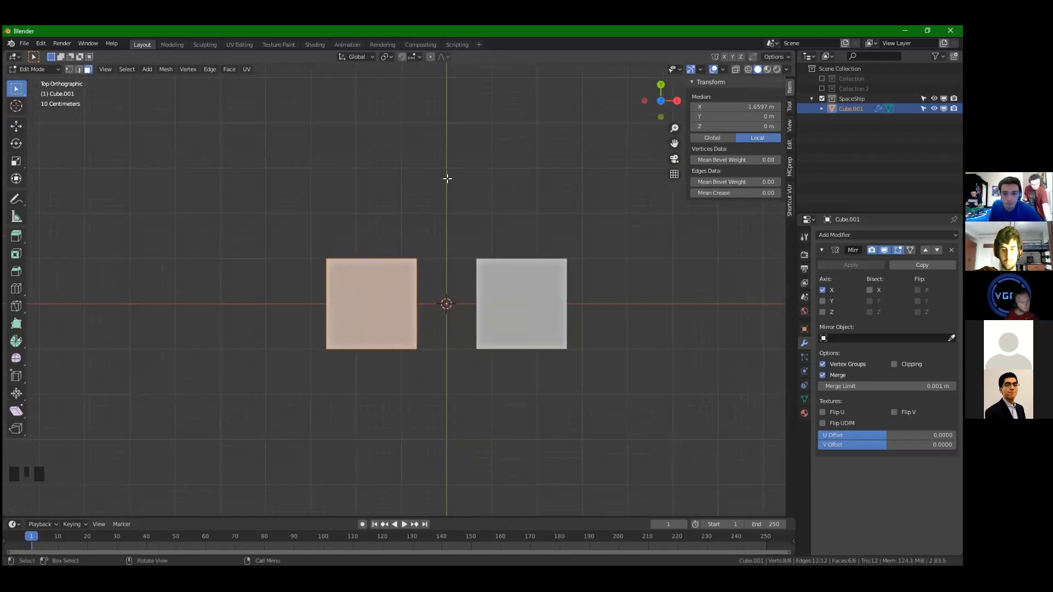
Try moving the mesh freely across the mirror axis in the top view and undo the move
key(g)
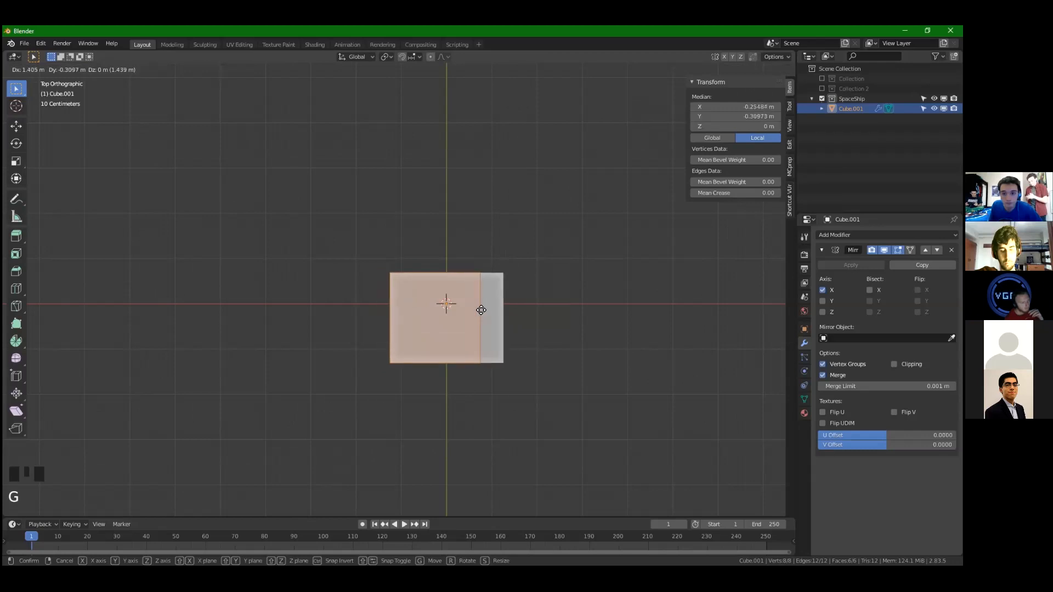
click(494, 301)
key(ctrl+z)
Select the cube's inner face next to the mirror plane and set its median X to 0 m
middle_drag(468, 322, 425, 254)
scroll(428, 312, up, 2)
key(3)
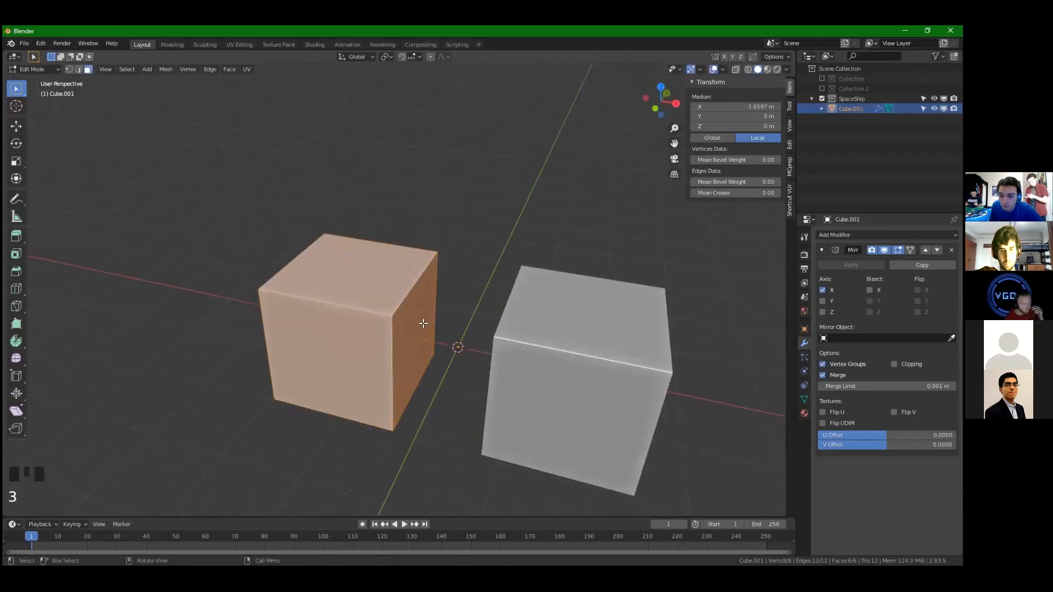
click(420, 321)
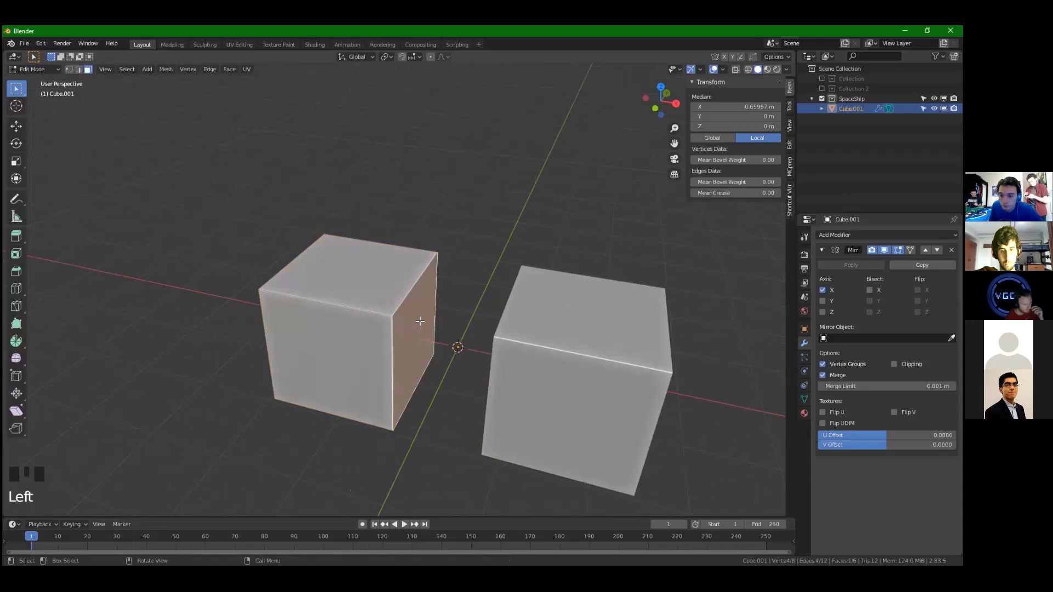
key(KP_7)
shift+middle_drag(448, 305, 399, 324)
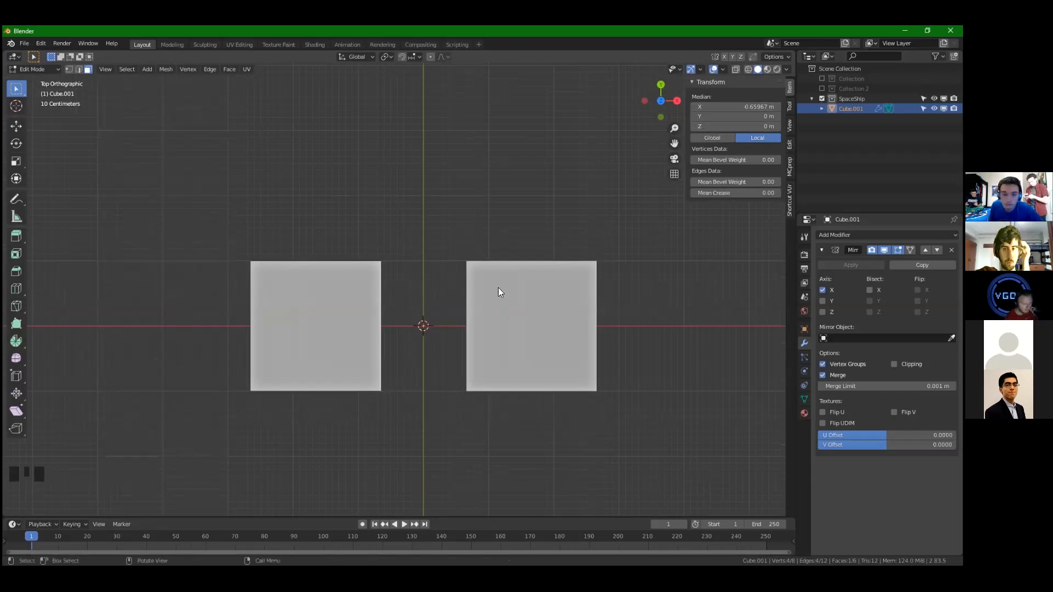
middle_drag(731, 105, 683, 131)
click(729, 106)
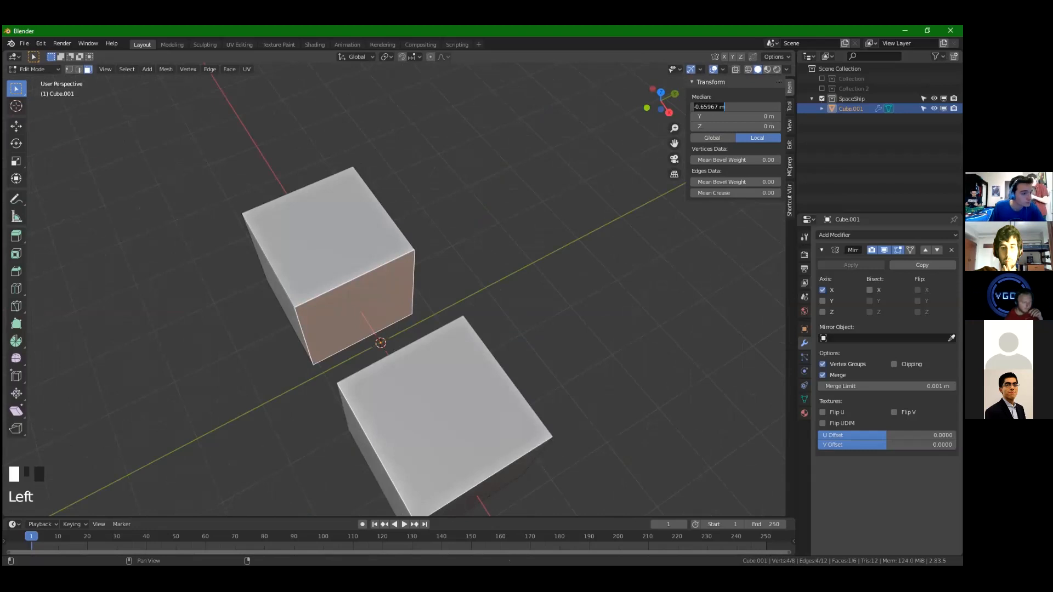
text(0)
key(Return)
Delete the selected inner face at the seam between the two mirrored halves
middle_drag(136, 341, 433, 326)
scroll(472, 332, up, 2)
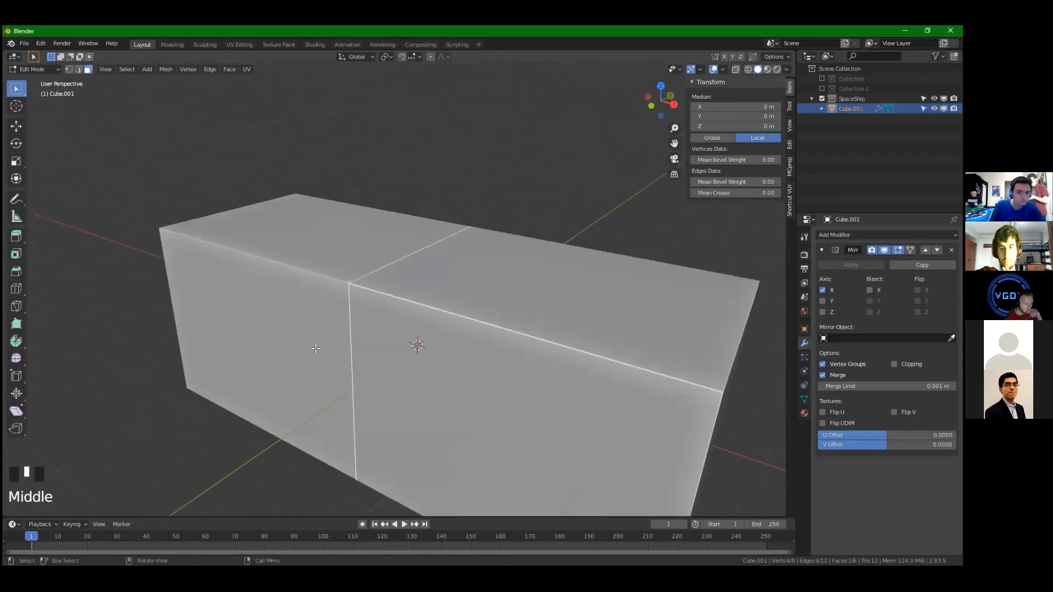
key(x)
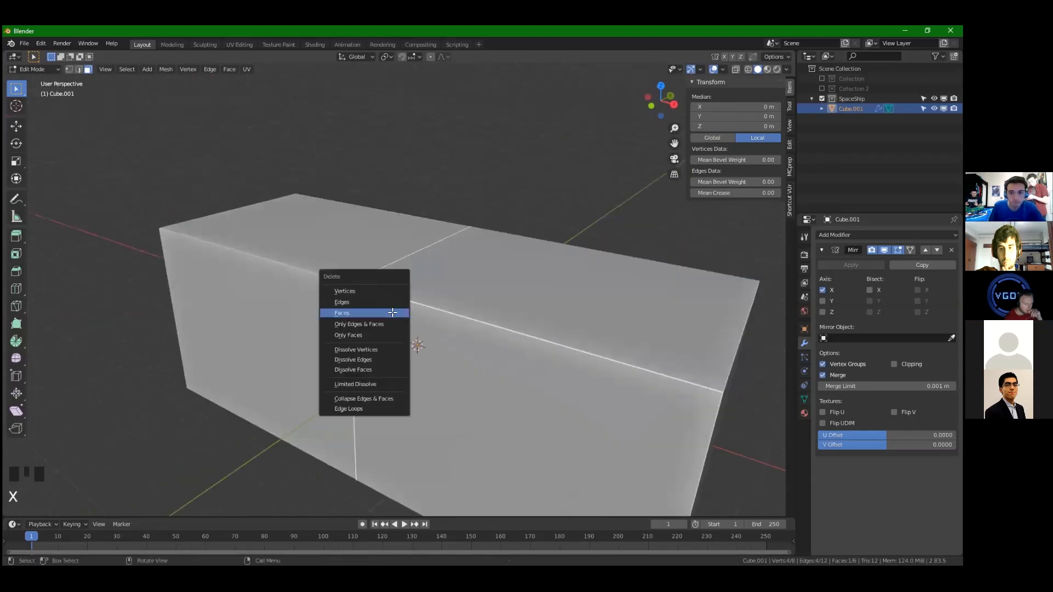
click(391, 313)
Inspect the inside of the mirrored mesh in wireframe shading, return to solid shading and check the joined box
key(z)
click(312, 313)
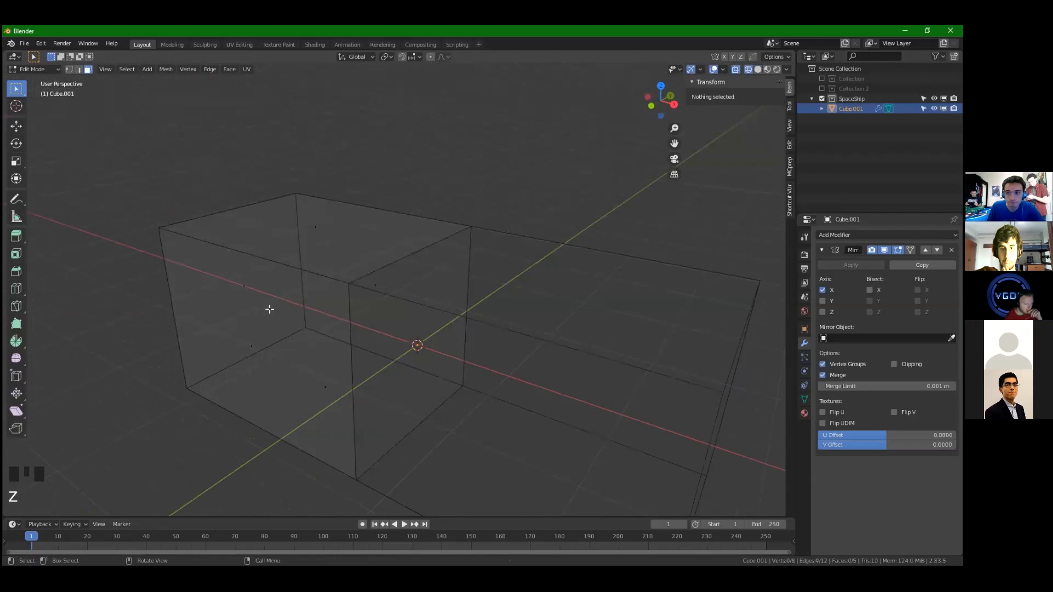
middle_drag(366, 317, 367, 317)
mouse_move(298, 292)
middle_down()
mouse_move(489, 341)
mouse_move(420, 347)
mouse_move(449, 347)
middle_up()
click(430, 324)
click(439, 305)
key(z)
click(457, 349)
scroll(457, 349, down, 3)
scroll(457, 349, down, 3)
middle_drag(406, 288, 329, 307)
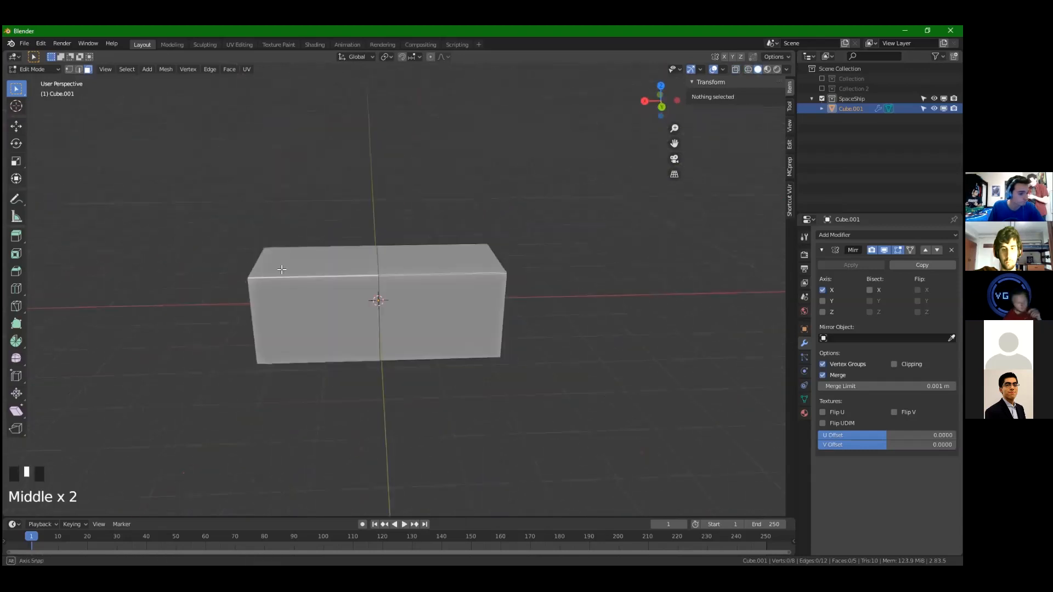
Leave Edit Mode, add a second 2 m cube and move it above the mirrored box
key(Tab)
click(115, 69)
mouse_move(122, 95)
click(204, 118)
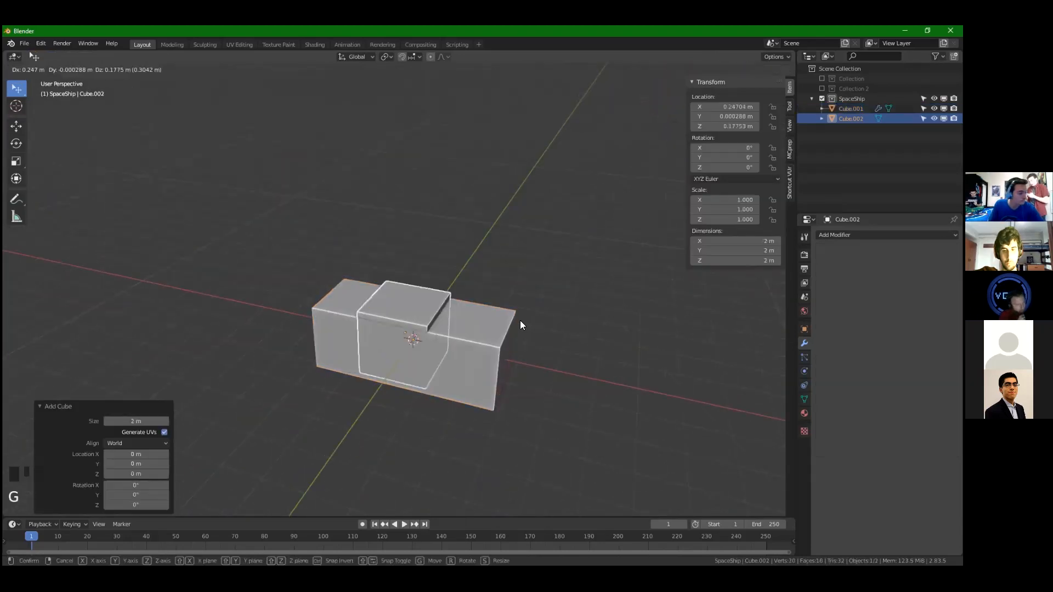
key(g)
click(537, 186)
Add a Mirror modifier to the second cube and move the cube beside the mirrored box in Object Mode
click(855, 234)
click(767, 333)
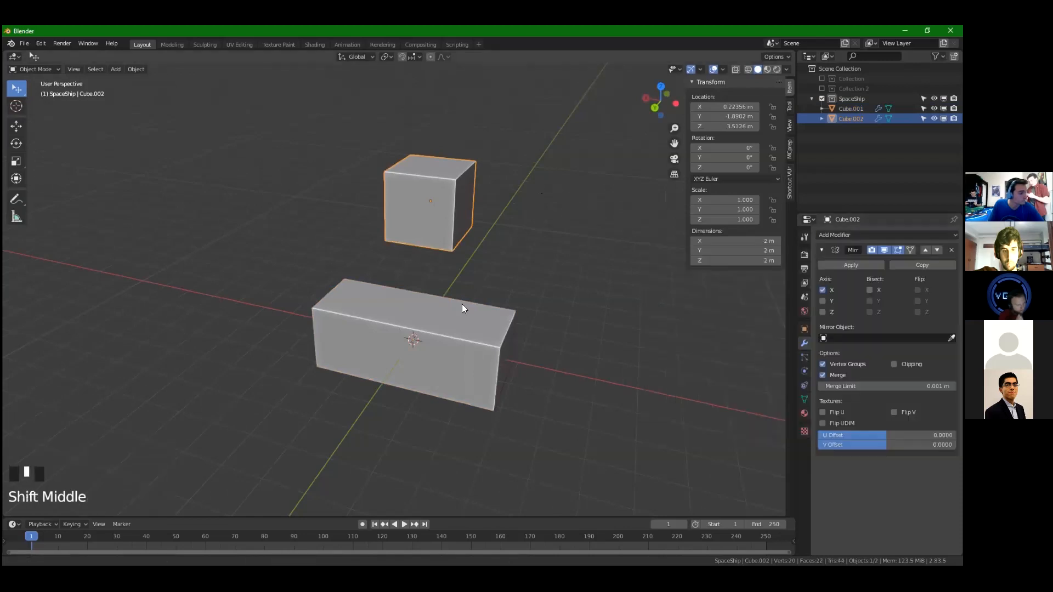
shift+middle_drag(462, 306, 462, 169)
key(g)
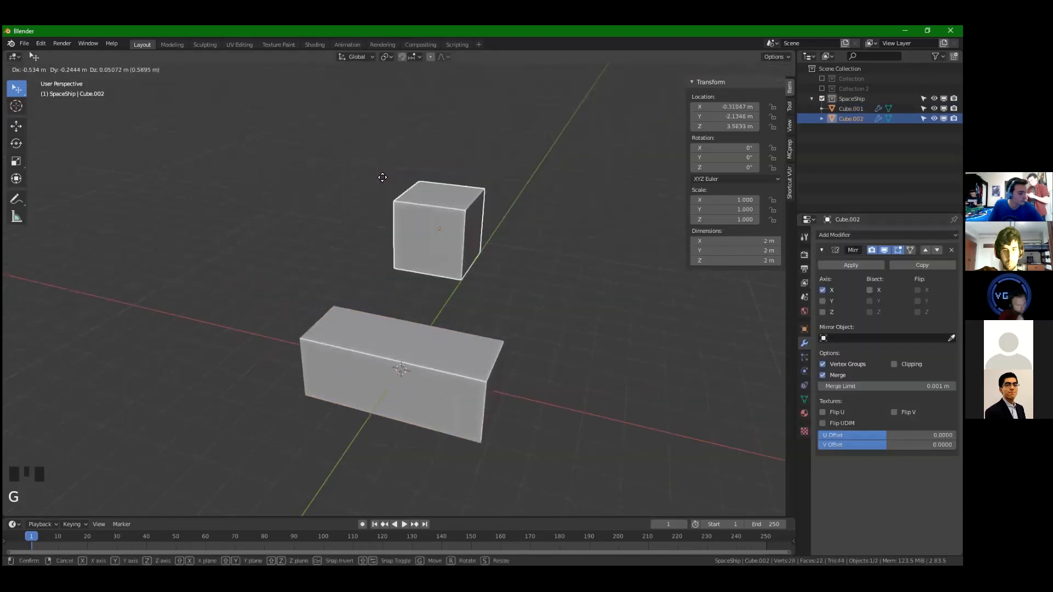
click(423, 169)
shift+middle_drag(422, 169, 482, 127)
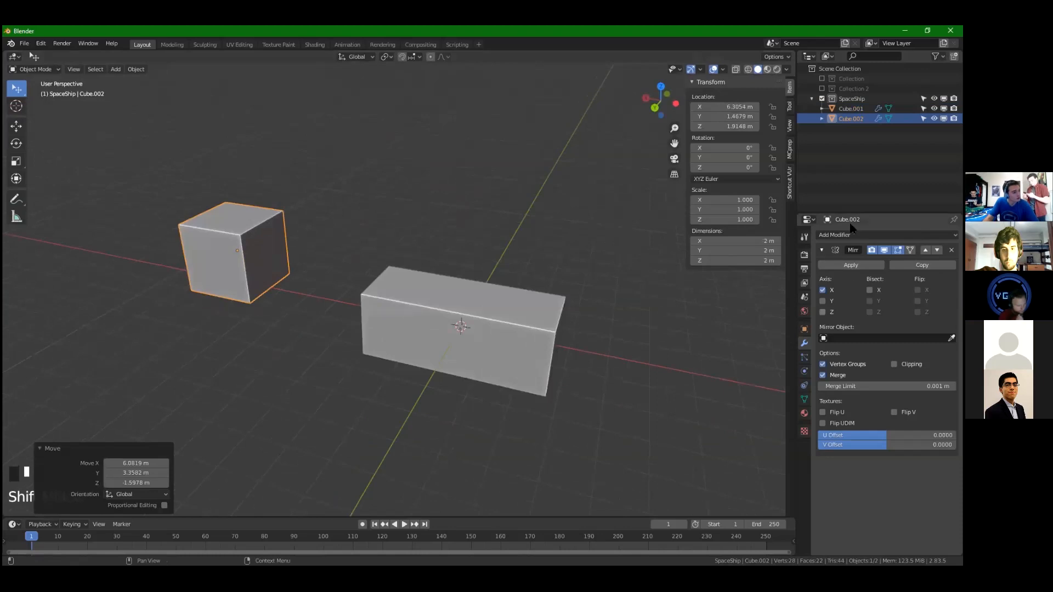
middle_drag(319, 265, 418, 245)
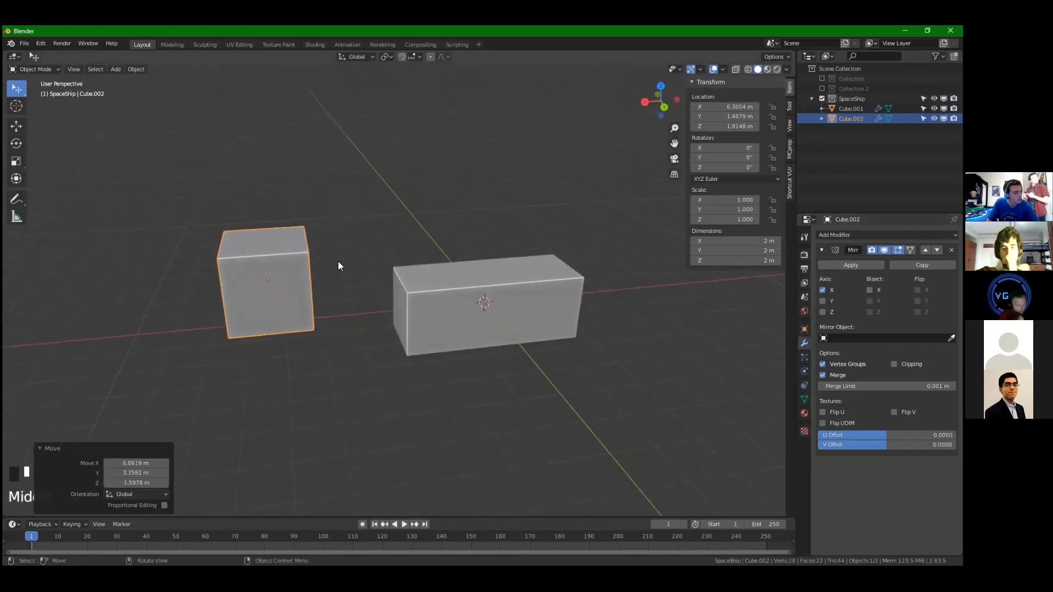
key(g)
click(307, 293)
Offset the second cube's mesh from its origin in Edit Mode to demonstrate the mirroring, and delete that cube
key(Tab)
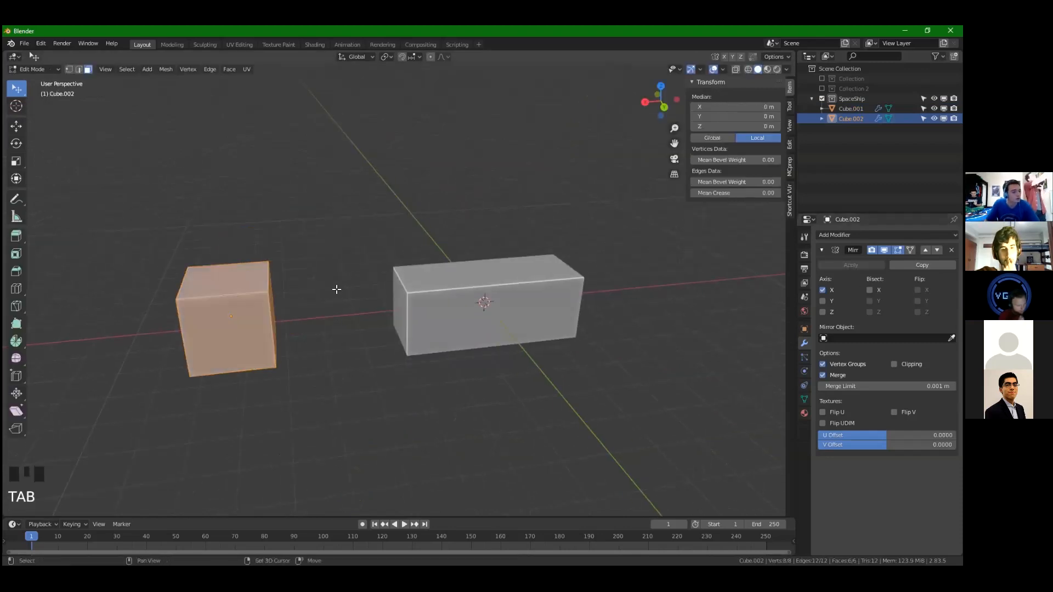
shift+middle_drag(336, 291, 402, 262)
key(g)
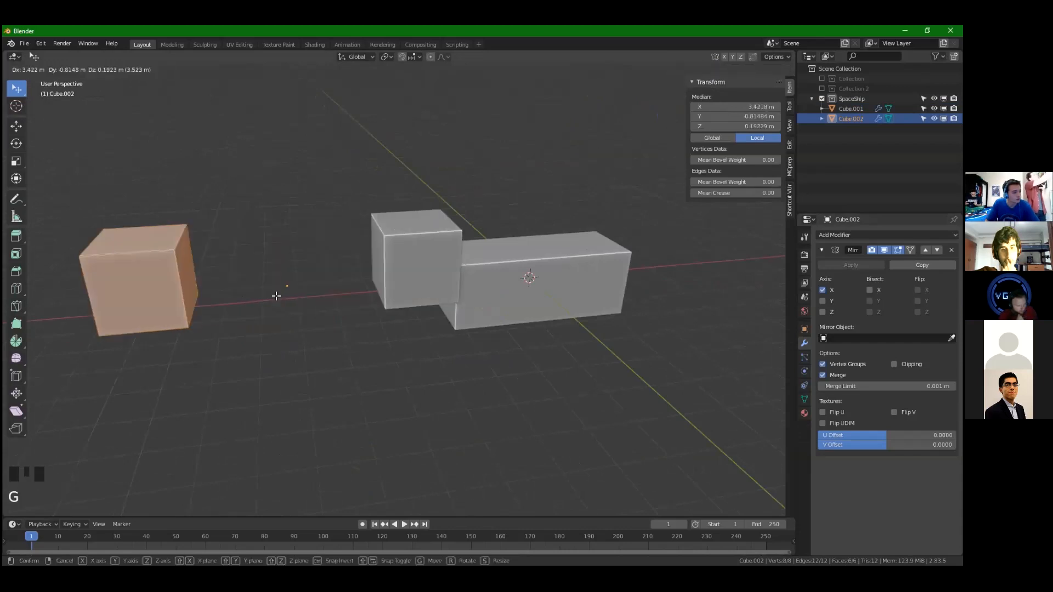
click(278, 294)
key(g)
click(474, 325)
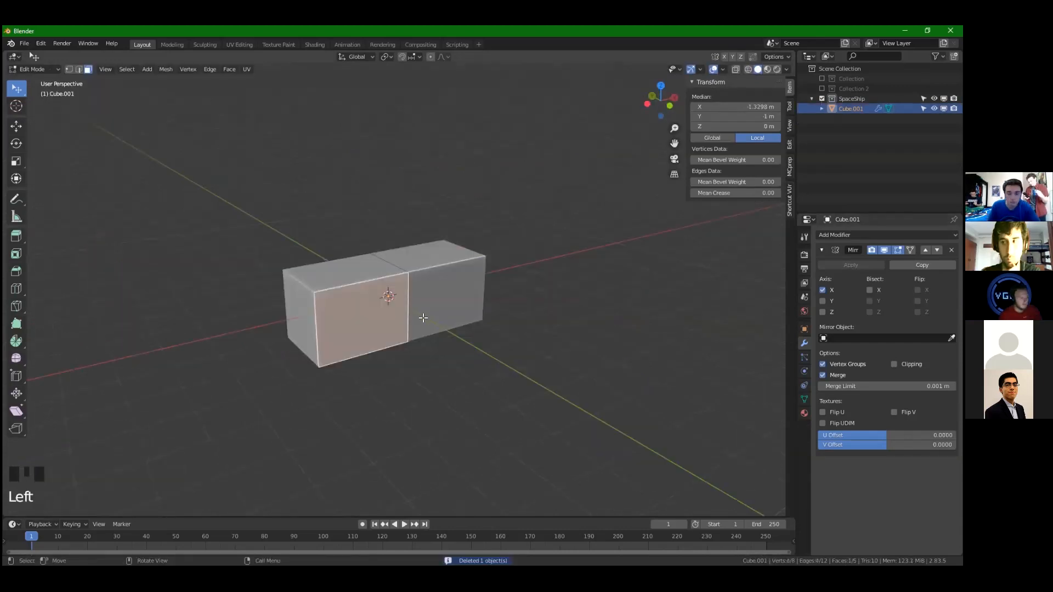
Move the selected side face of the mirrored box outward along the Y axis to lengthen the box
middle_drag(423, 317, 465, 351)
key(KP_7)
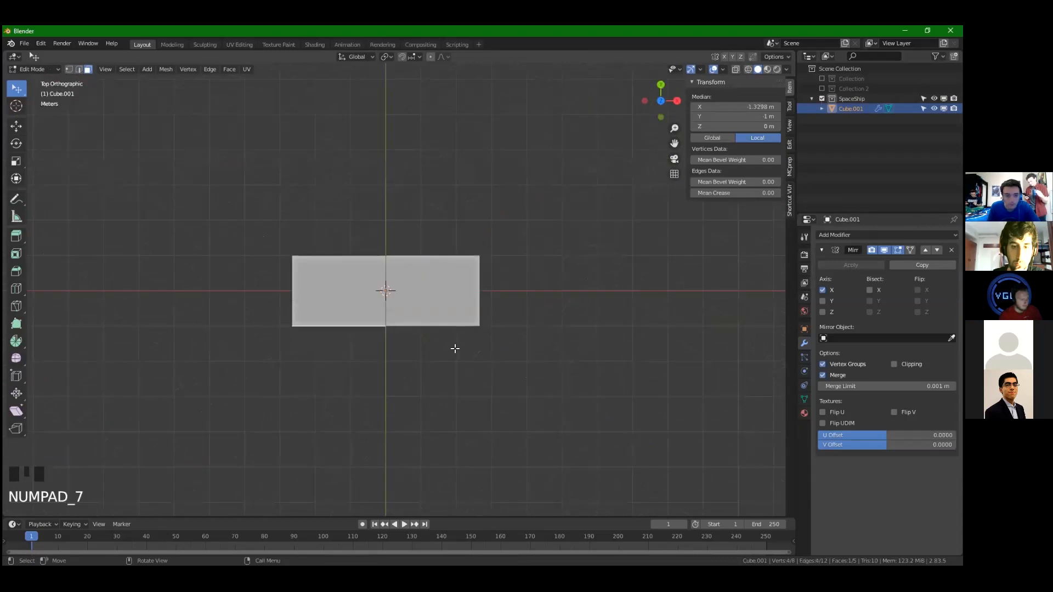
middle_drag(387, 396, 498, 345)
scroll(476, 331, up, 3)
scroll(511, 334, down, 3)
scroll(487, 345, up, 2)
scroll(347, 293, down, 1)
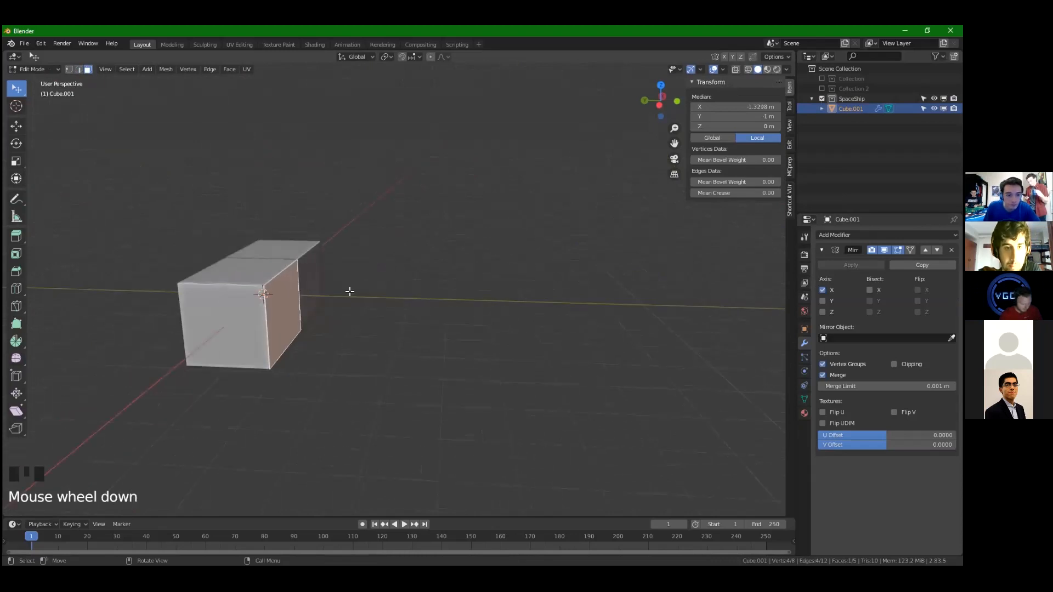
key(g)
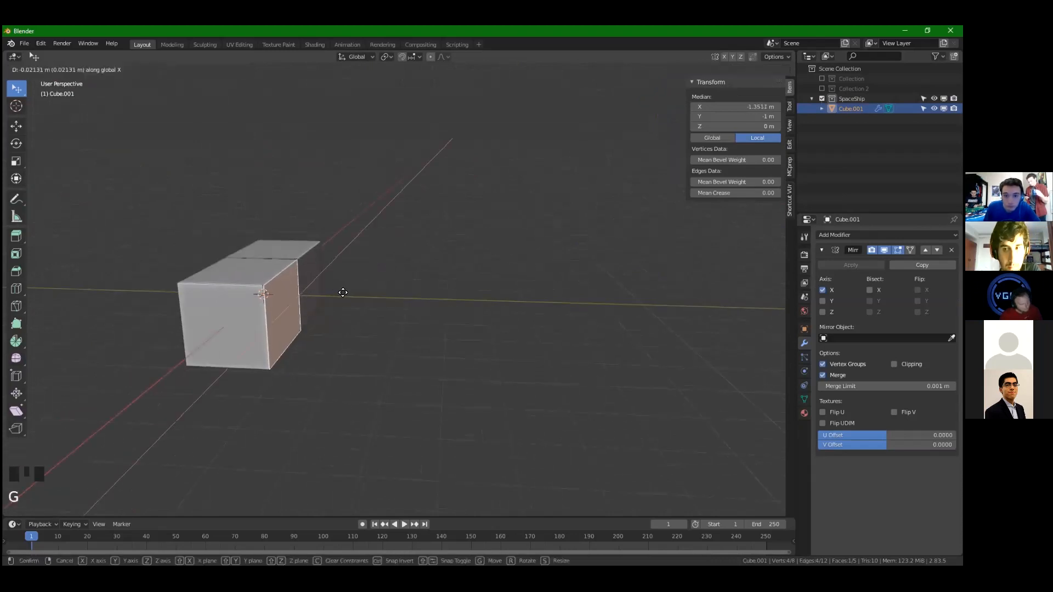
key(y)
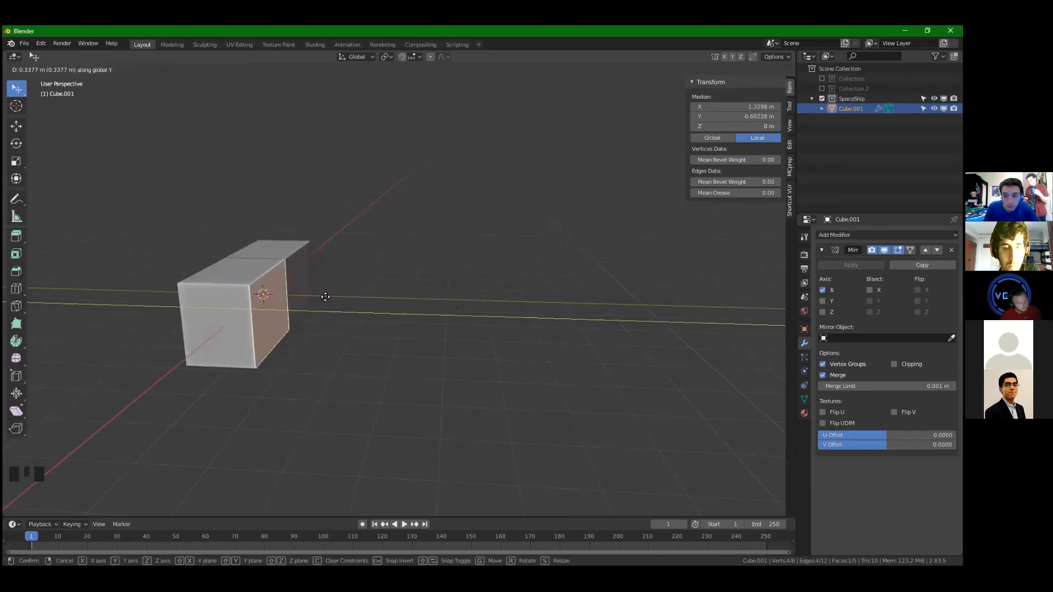
click(511, 309)
key(g)
key(y)
click(537, 325)
Select the end face on the positive Y side of the box and extrude it outward
middle_drag(426, 341, 415, 307)
click(465, 316)
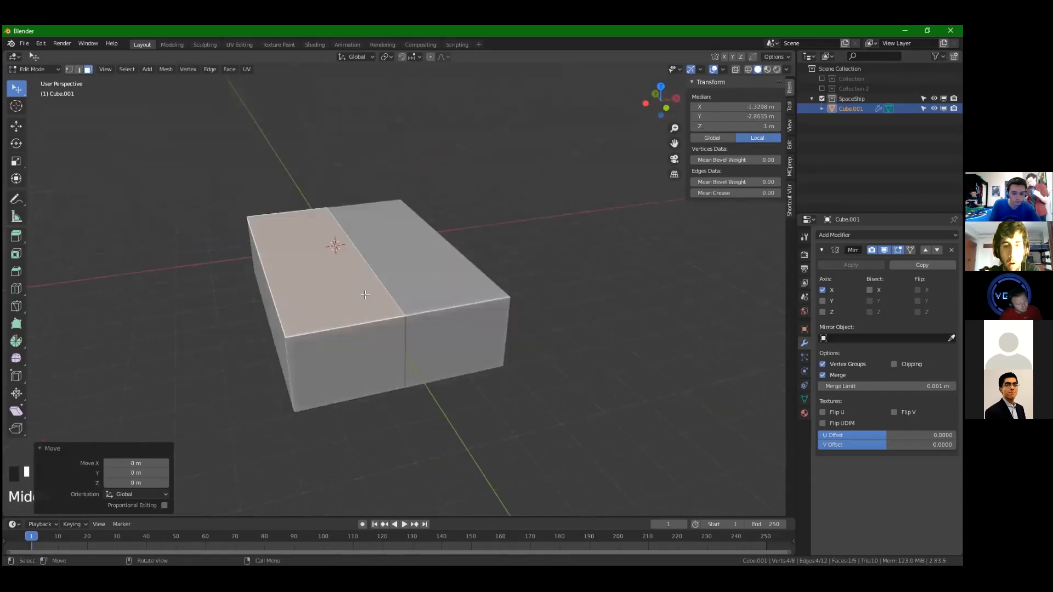
middle_drag(379, 275, 413, 238)
click(353, 379)
key(e)
click(541, 306)
Adjust the extruded end face along the Y axis and extrude it again by about 0.75 m
key(g)
key(y)
click(408, 296)
click(433, 316)
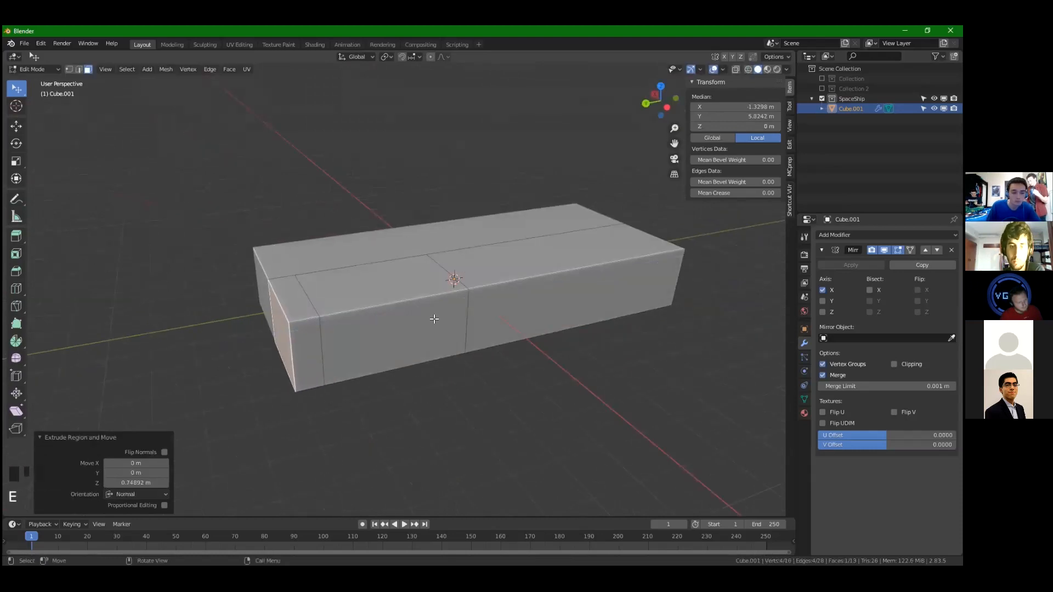
Extrude the side face of the box's short positive-Y section outward and inset the new end face
middle_drag(433, 316, 446, 263)
key(e)
click(580, 263)
middle_drag(580, 263, 672, 274)
key(i)
click(609, 252)
Extrude the inset face outward into a long wing and scale its tip to about 0.42 along the Y axis
scroll(672, 274, down, 1)
key(e)
click(647, 336)
shift+middle_drag(647, 335, 594, 308)
key(s)
key(y)
click(453, 358)
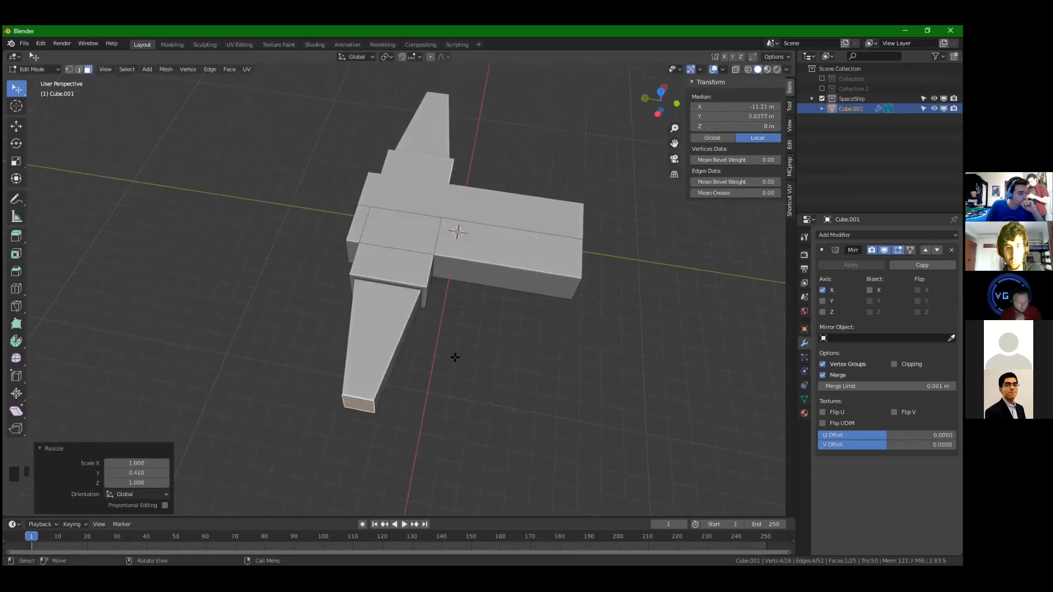
Test the Mirror modifier's Clipping option by trying to move the whole mesh in Edit Mode, and switch the option off again
middle_drag(453, 358, 535, 307)
shift+middle_drag(535, 307, 501, 318)
key(Tab)
click(893, 364)
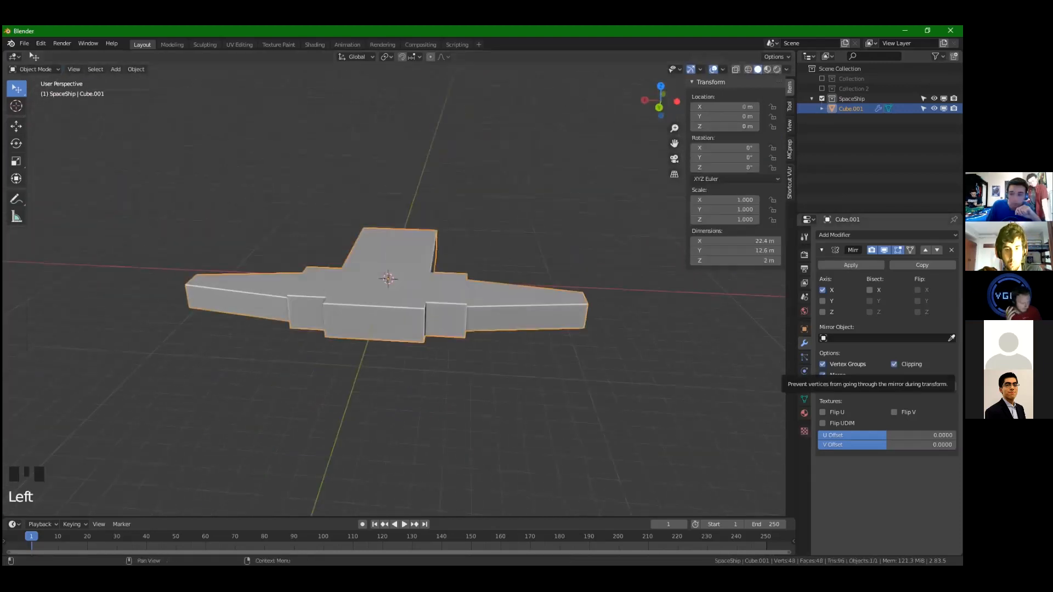
key(Tab)
key(g)
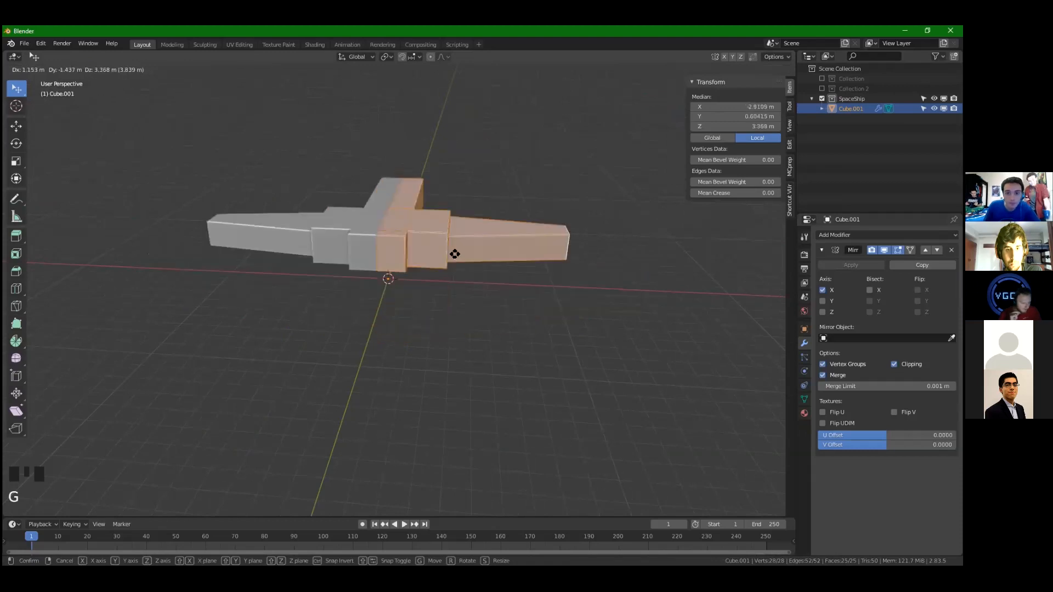
right_click(486, 253)
middle_drag(608, 299, 556, 342)
click(894, 364)
Select the end face on the negative Y side of the fuselage and extrude it outward by about 2.05 m
middle_drag(631, 340, 540, 299)
scroll(443, 269, up, 3)
scroll(442, 269, down, 1)
middle_drag(442, 269, 464, 288)
scroll(464, 288, up, 2)
scroll(464, 288, down, 2)
click(458, 379)
middle_drag(459, 379, 442, 348)
key(e)
click(509, 306)
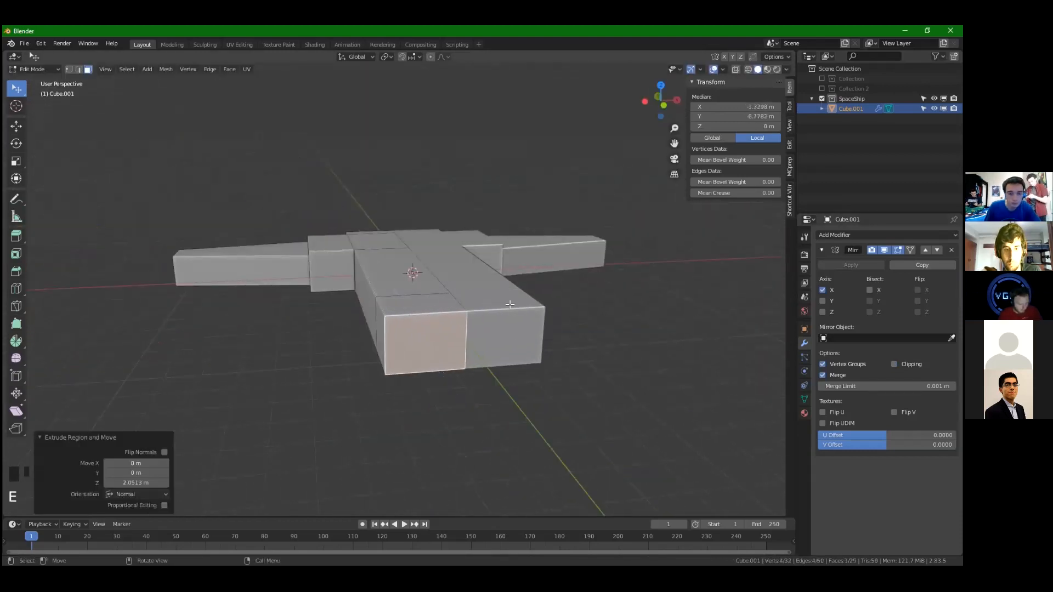
Try to scale the extruded nose face down uniformly to about half its size
middle_drag(510, 305, 509, 308)
scroll(506, 310, up, 1)
shift+middle_drag(484, 272, 451, 218)
scroll(452, 218, up, 1)
scroll(576, 266, up, 1)
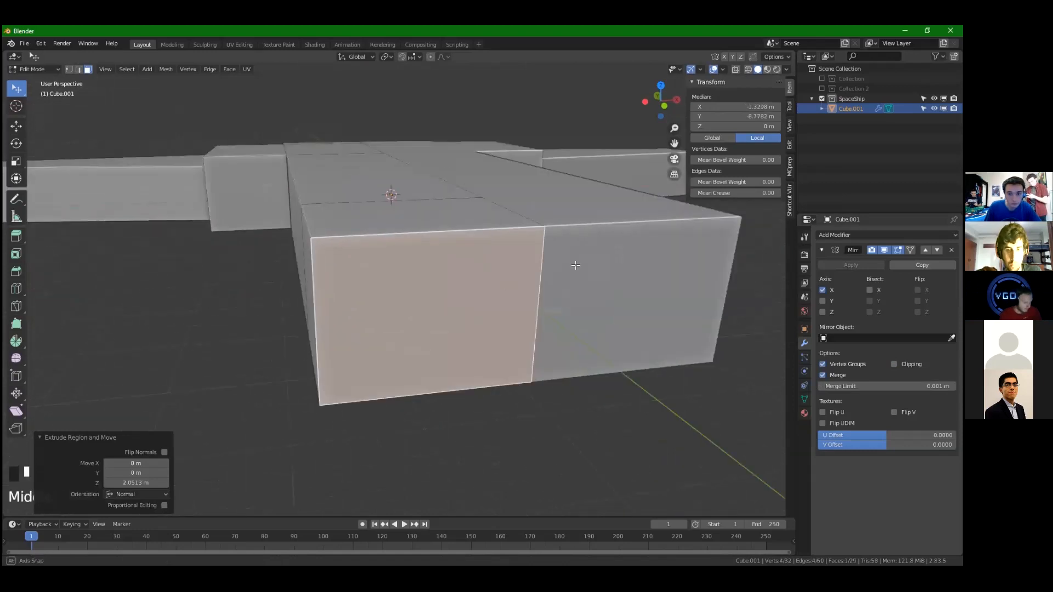
middle_drag(575, 265, 565, 279)
scroll(565, 280, down, 3)
key(s)
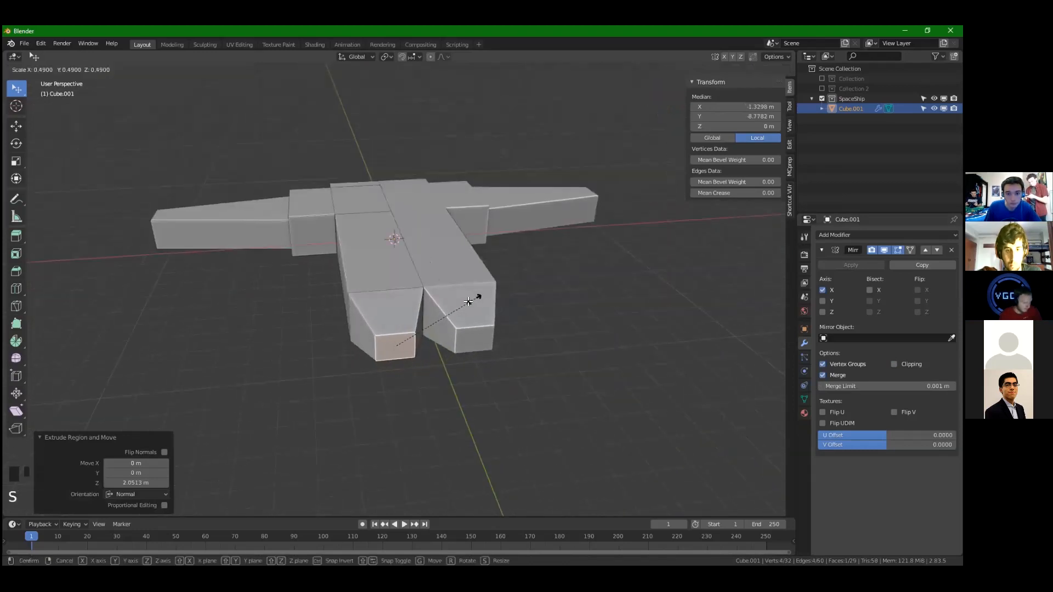
right_click(468, 302)
Switch to edge selection and select only the outer vertical edge of the nose's end face
key(2)
middle_drag(388, 338, 391, 314)
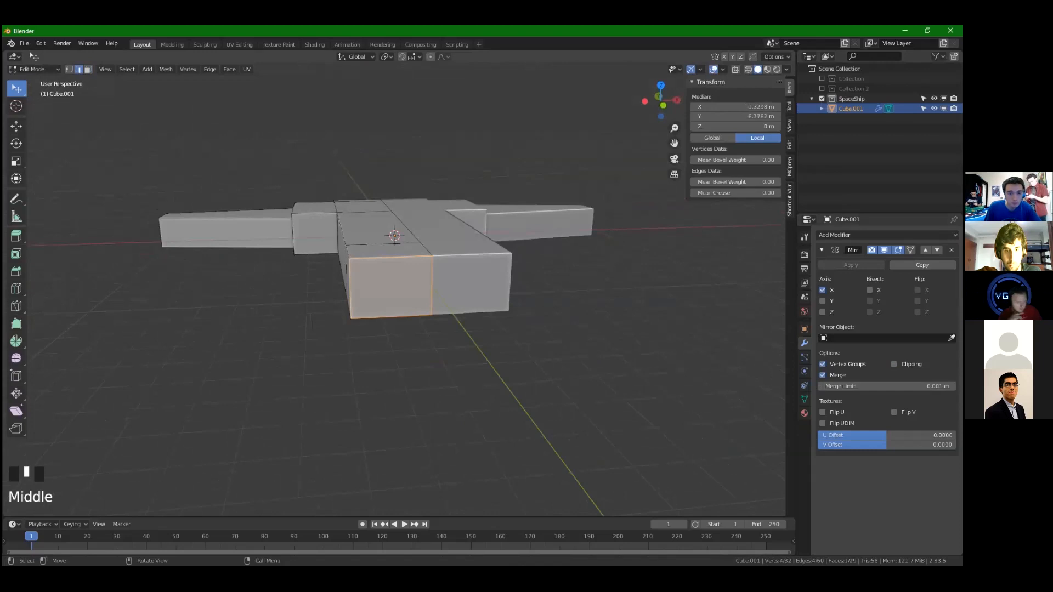
key(s)
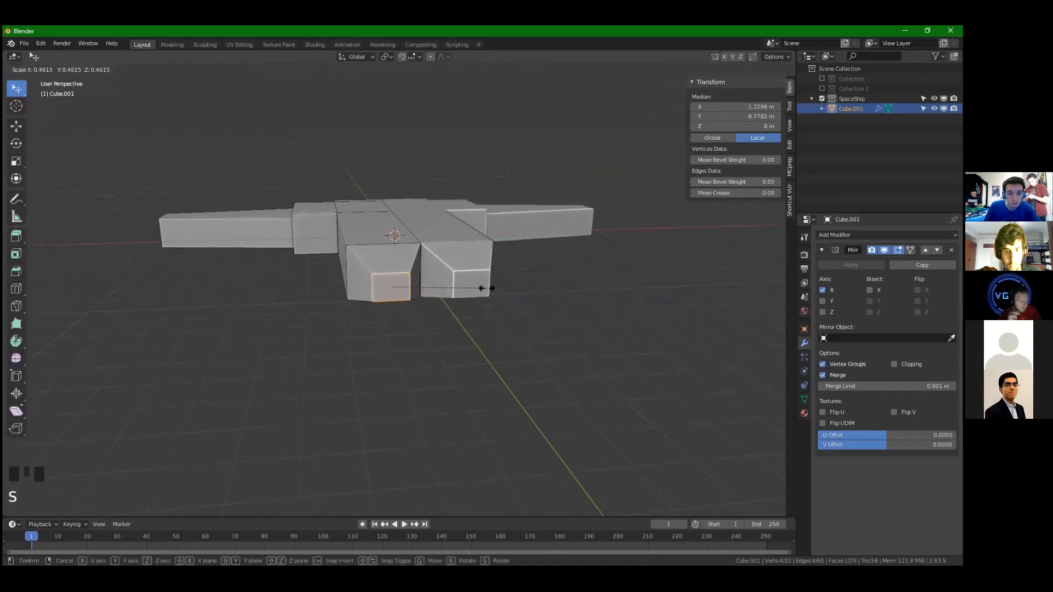
right_click(369, 290)
click(349, 293)
middle_drag(349, 293, 488, 272)
scroll(487, 271, up, 2)
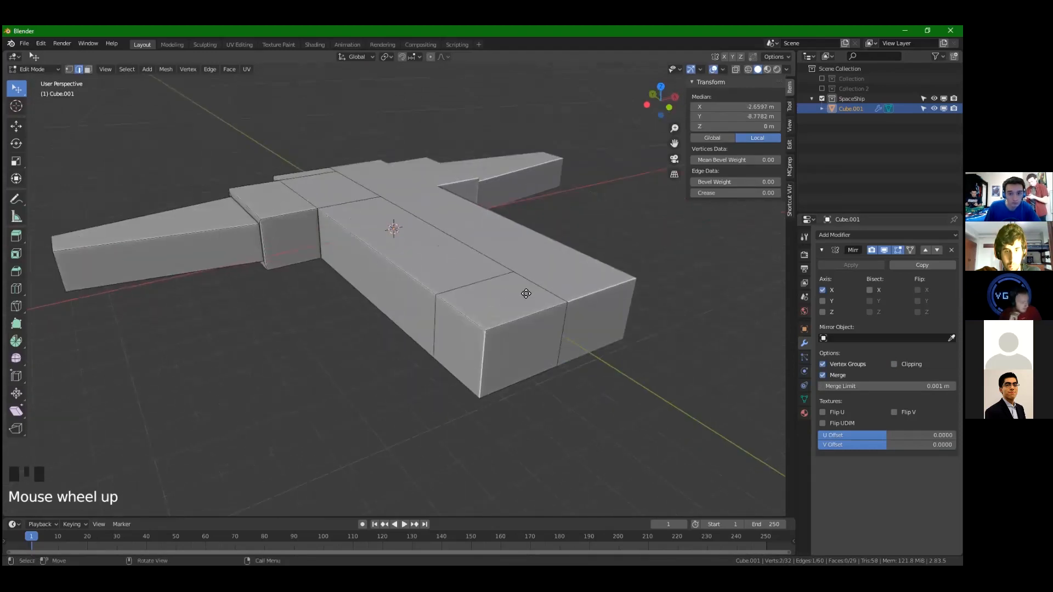
Move the outer front corner edge of the nose inward along X to taper the nose, and deselect everything
key(g)
key(x)
click(554, 285)
key(alt+a)
Extrude the two top faces along the middle and front of the hull upward by about 0.54 m
middle_drag(404, 340, 524, 350)
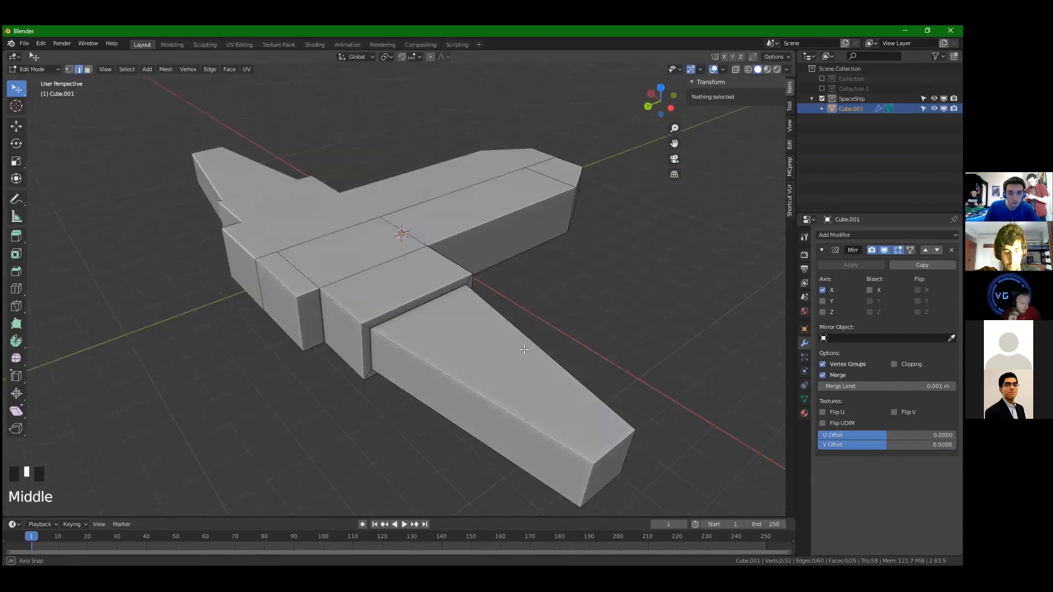
key(3)
click(482, 207)
shift+click(373, 241)
middle_drag(383, 244, 548, 324)
key(e)
click(532, 244)
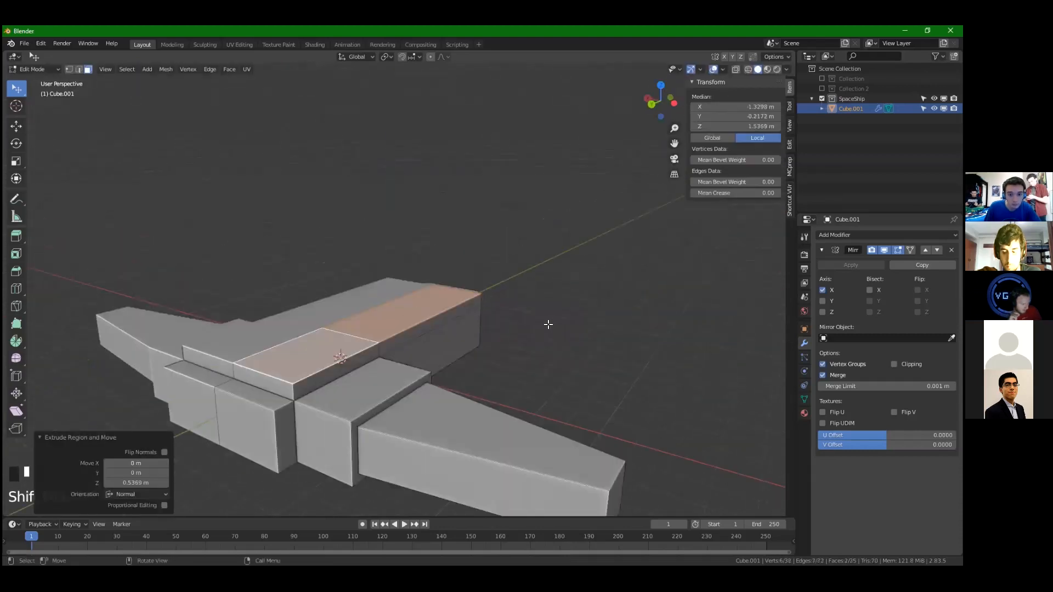
Extrude the rear section of the raised hull top upward again to form a cabin block
scroll(548, 325, up, 2)
click(254, 350)
key(e)
click(394, 253)
Move one crosswise top edge of the cabin block along Z to slope its roof
middle_drag(395, 253, 282, 267)
key(2)
click(328, 272)
key(g)
key(z)
click(391, 268)
Move the outer top edge of the cabin block inward along X by about 1.03 m
shift+middle_drag(354, 289, 510, 247)
key(3)
click(307, 284)
middle_drag(316, 285, 455, 269)
shift+middle_drag(455, 269, 441, 302)
key(2)
click(415, 275)
key(g)
key(x)
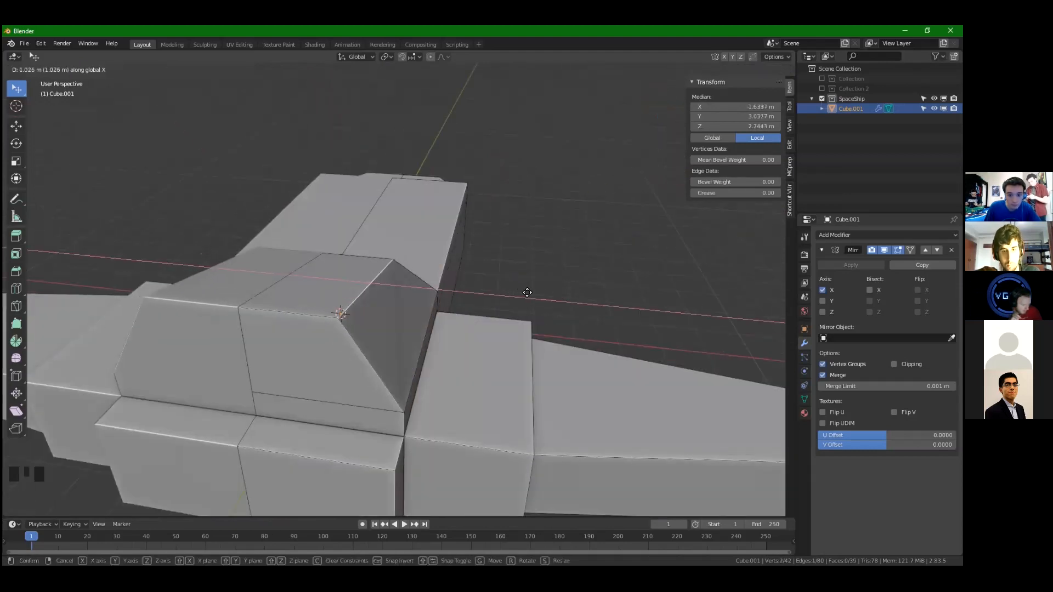
click(527, 292)
Reposition a top corner vertex of the cabin block
middle_drag(647, 307, 566, 327)
key(1)
click(312, 279)
key(g)
click(342, 276)
Shift the cabin's rear top edge along Y to slope the back of the cabin
middle_drag(362, 276, 455, 285)
click(332, 310)
middle_drag(551, 247, 379, 234)
key(g)
right_click(458, 211)
key(g)
key(g)
right_click(399, 245)
key(g)
key(y)
click(430, 242)
Lower the cabin's rear top edge along Z and adjust it once more along Y
key(g)
key(z)
click(428, 270)
key(g)
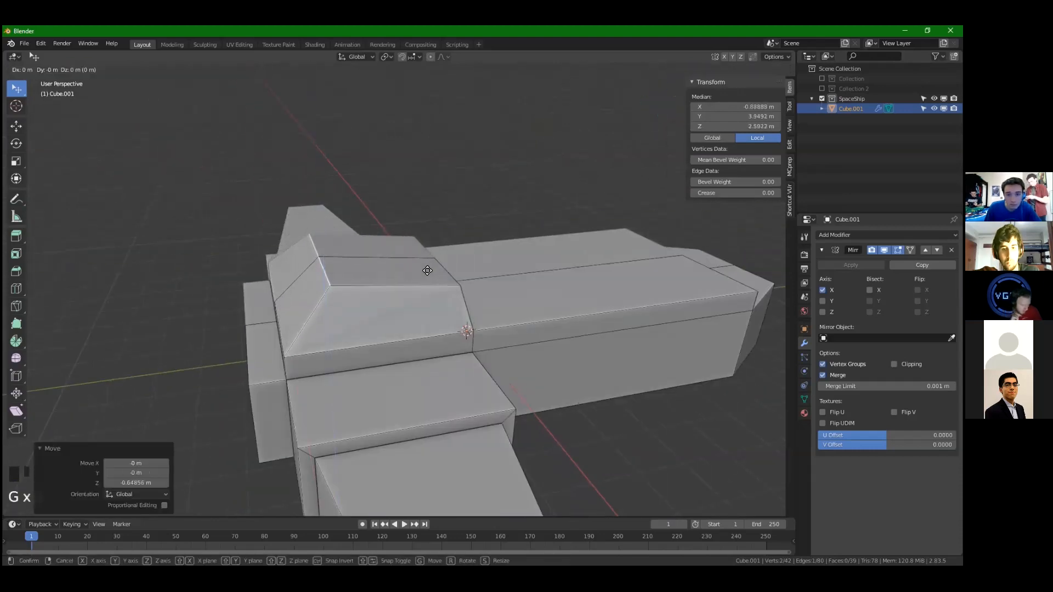
key(y)
click(445, 270)
click(463, 277)
click(442, 281)
key(g)
right_click(451, 257)
Try to inset the rear engine face and extrude the inset face
middle_drag(466, 299, 535, 313)
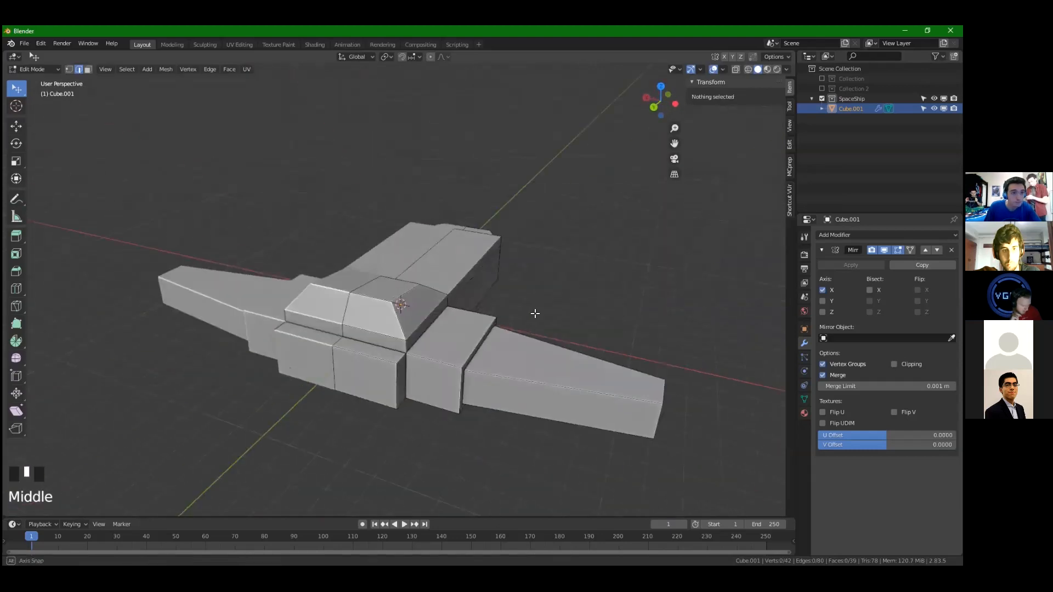
scroll(535, 313, up, 2)
click(390, 329)
key(i)
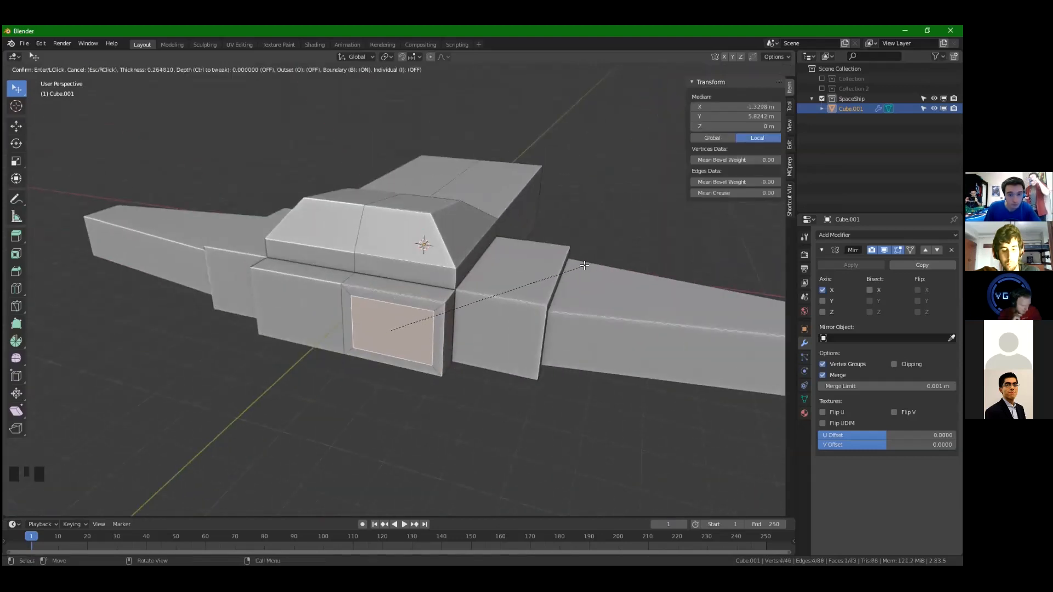
click(585, 266)
scroll(548, 269, up, 3)
key(e)
click(430, 268)
click(190, 422)
middle_drag(189, 420, 169, 343)
Undo the extrusion and inset of the rear engine face, keeping solid shading
key(z)
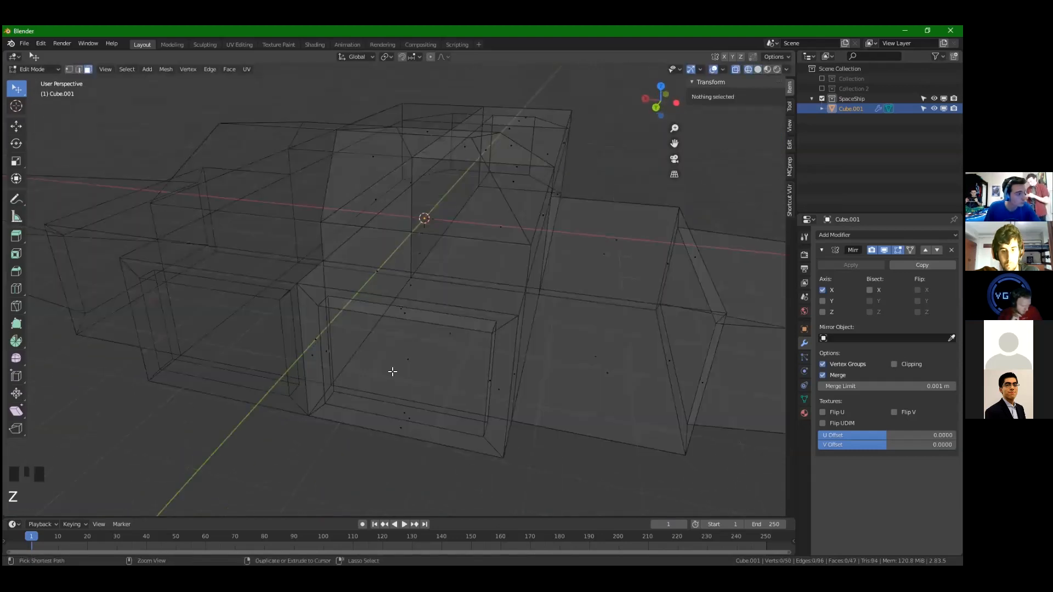
key(ctrl+z)
key(ctrl+z)
key(z)
key(ctrl+z)
Subdivide the top and bottom edges of the rear engine face with 4 cuts and clear the selection
key(2)
click(360, 320)
shift+click(341, 283)
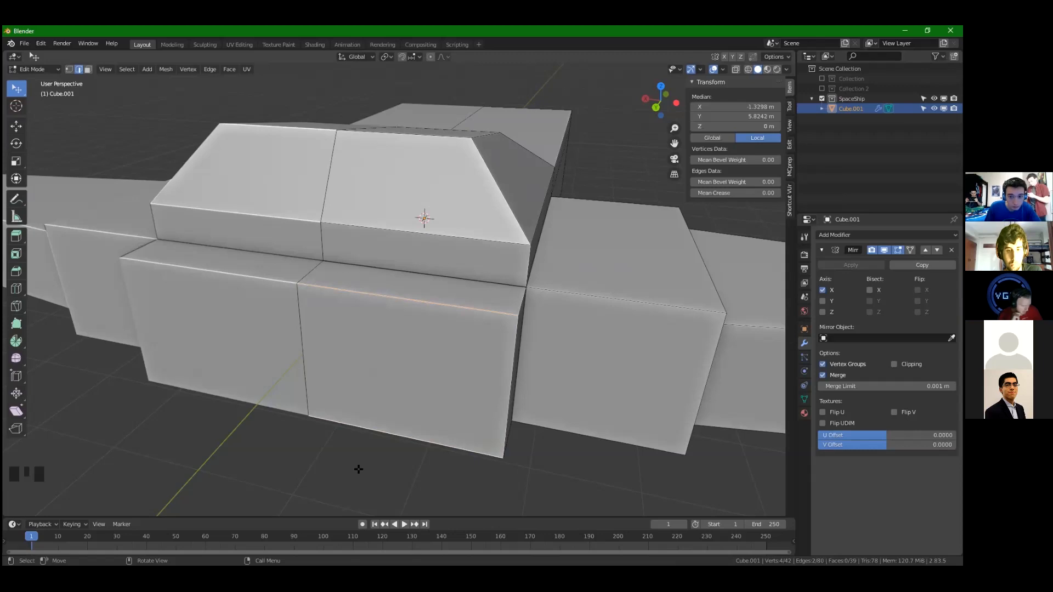
right_click(356, 285)
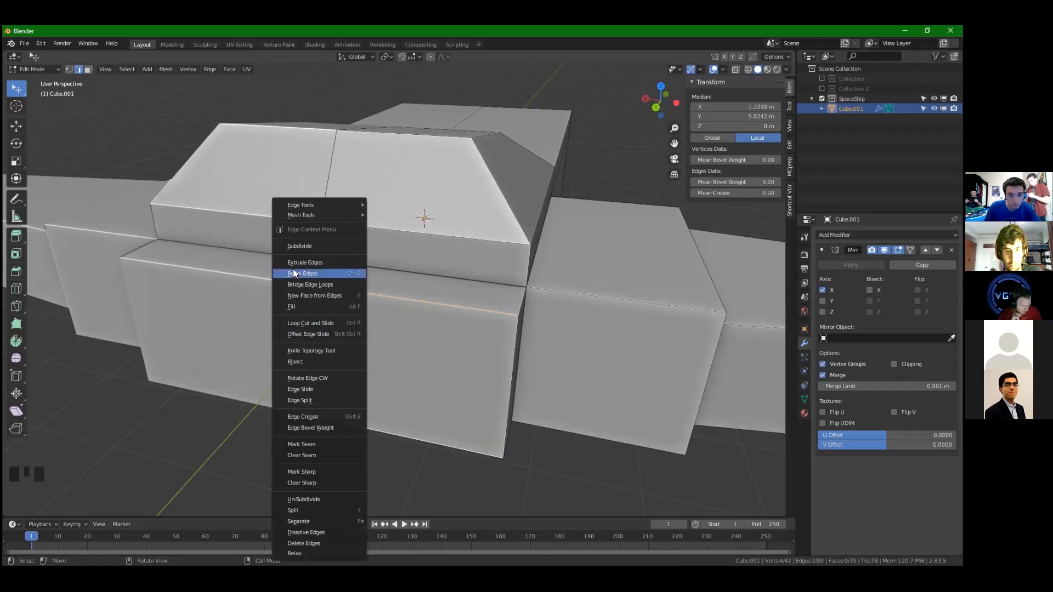
click(298, 247)
middle_drag(415, 387, 367, 396)
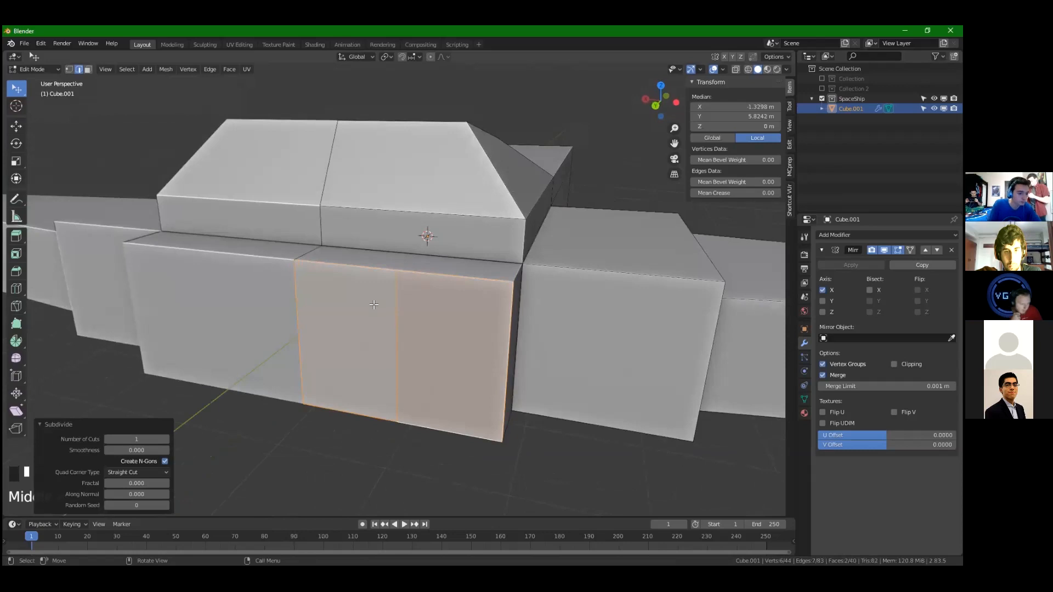
middle_drag(373, 304, 379, 297)
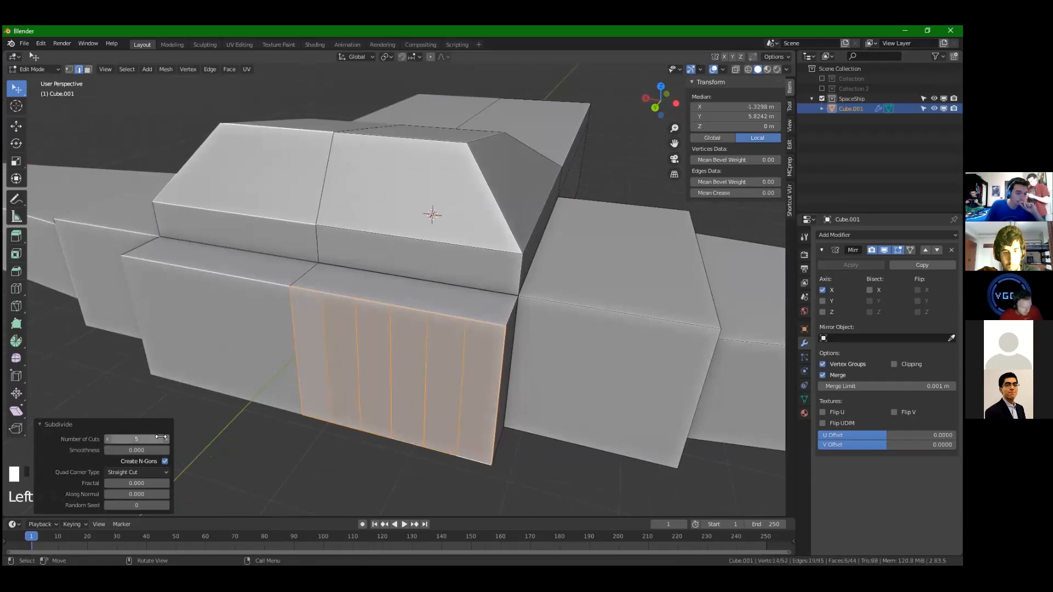
click(108, 439)
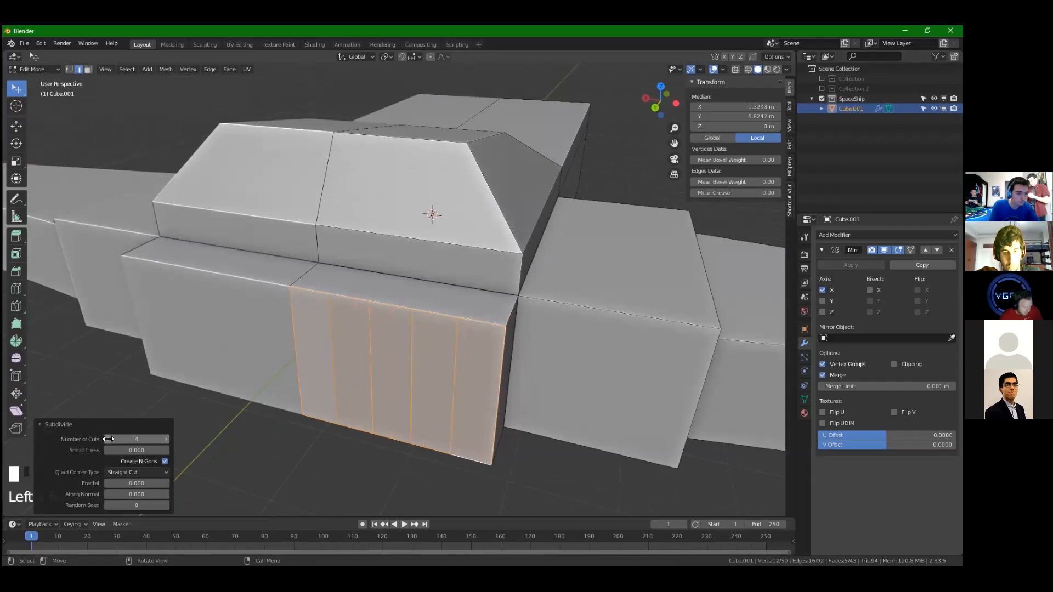
middle_drag(389, 375, 437, 311)
key(alt+a)
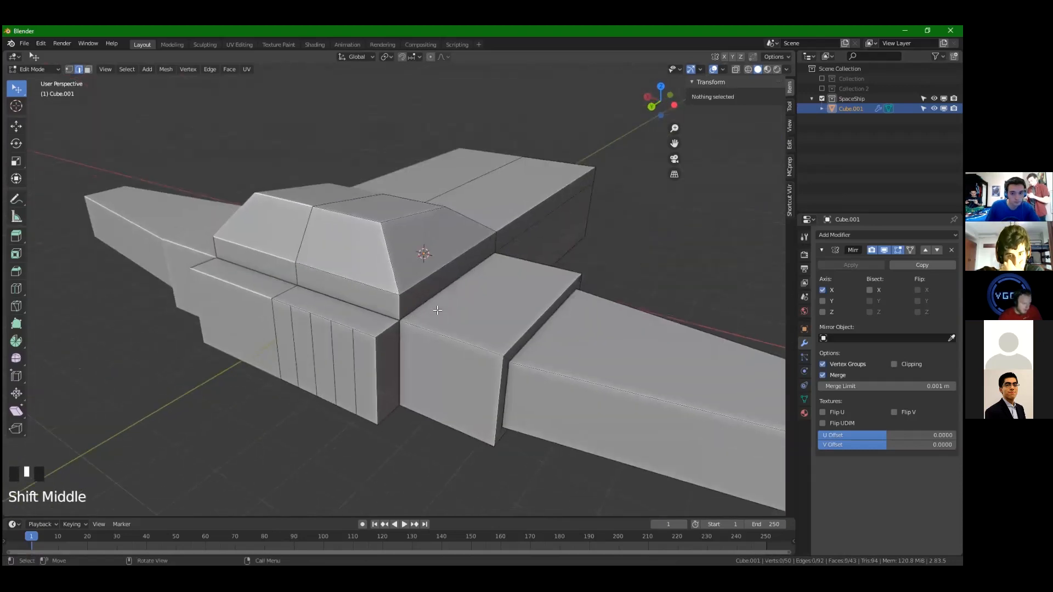
Select the whole mesh and merge its vertices by distance
key(a)
key(m)
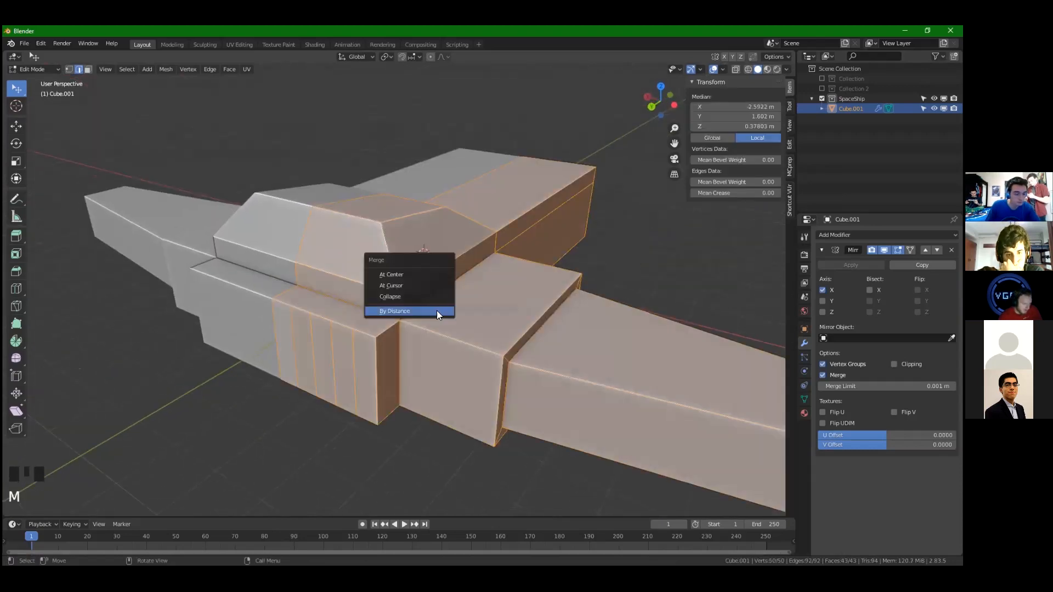
click(395, 311)
Inset the five vertical strips of the rear engine face together by about 0.26 m
middle_drag(391, 312, 360, 284)
scroll(404, 248, up, 2)
click(403, 324)
key(3)
click(419, 338)
shift+click(453, 334)
shift+click(387, 332)
shift+click(356, 329)
shift+click(326, 326)
key(i)
click(527, 222)
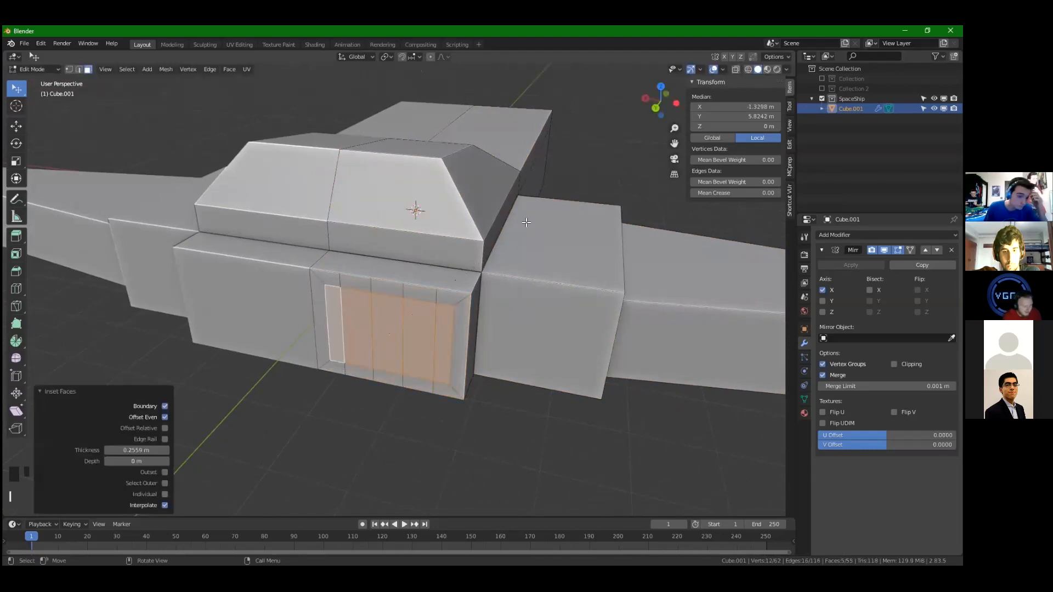
Switch the inset to individual faces and set its thickness to about 0.11 m
click(123, 394)
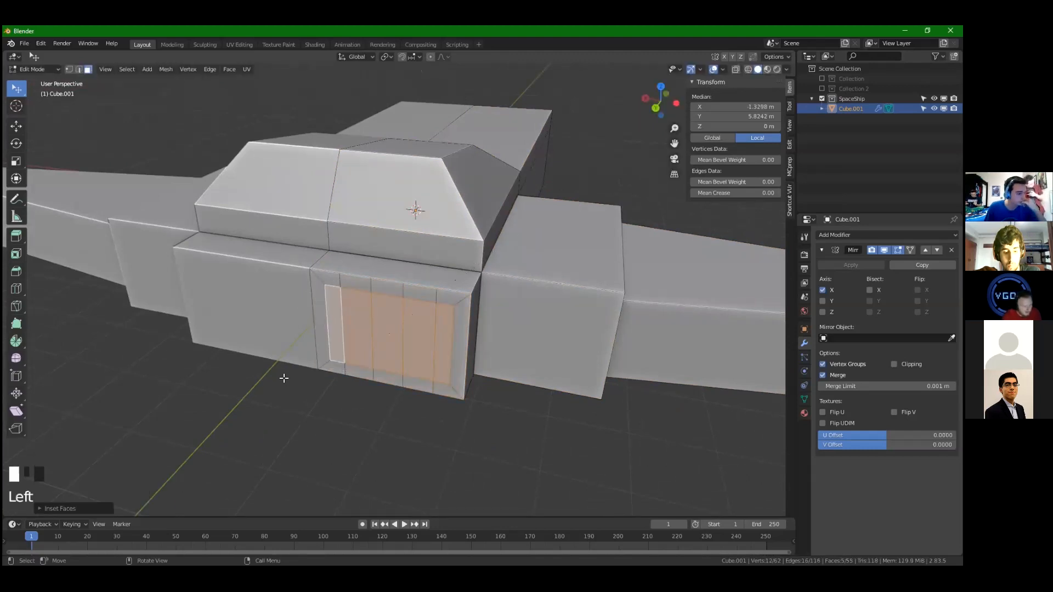
scroll(382, 314, up, 2)
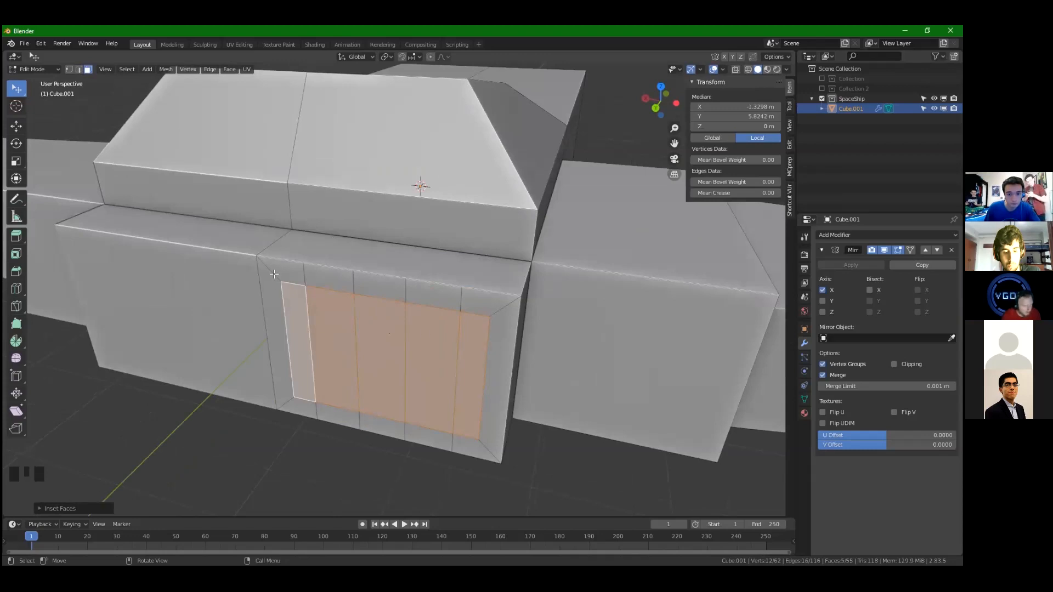
click(82, 508)
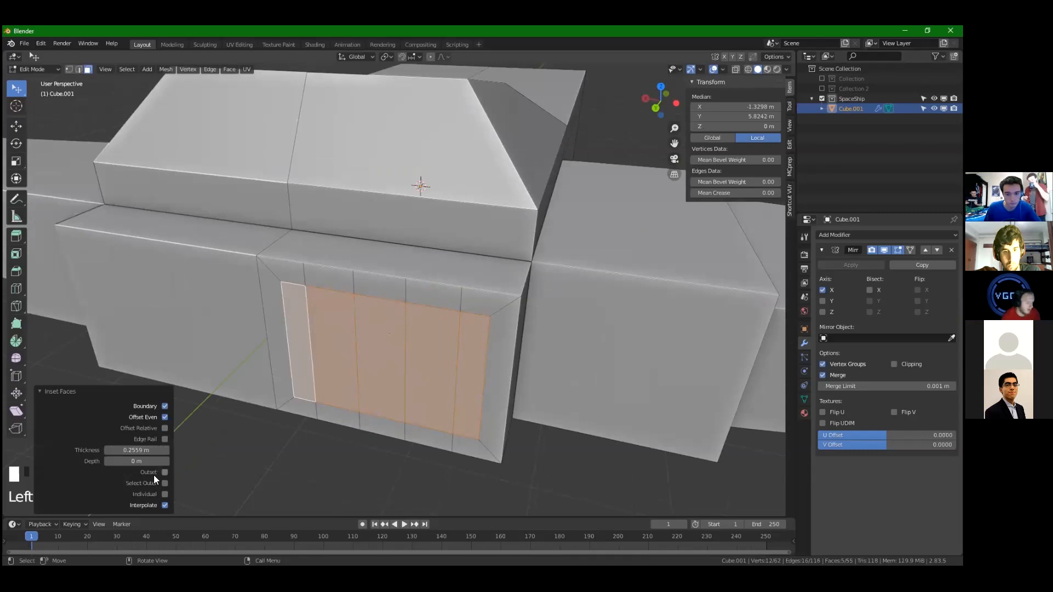
click(162, 494)
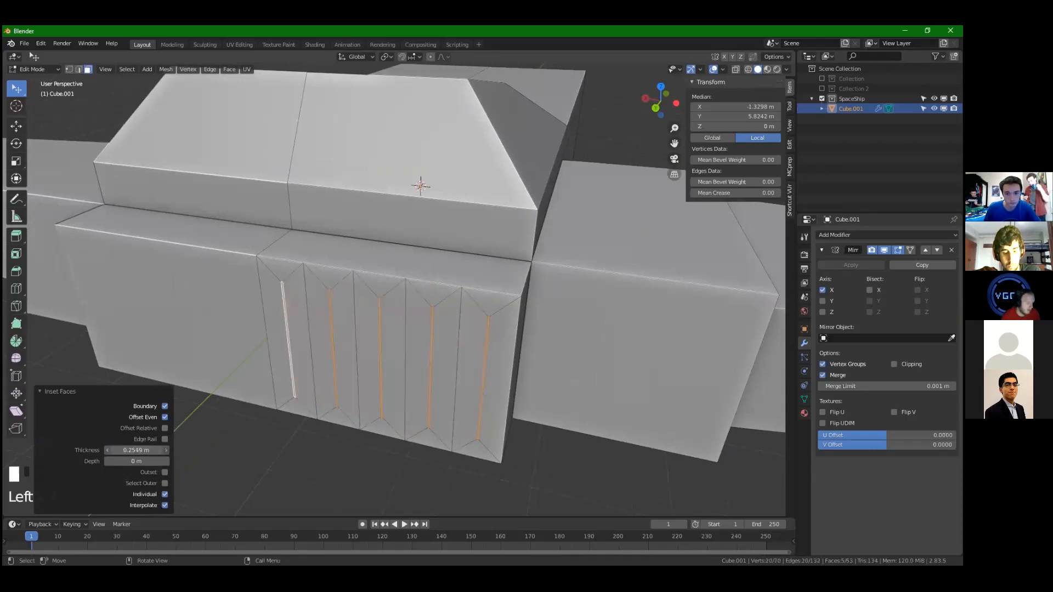
drag(136, 451, 127, 451)
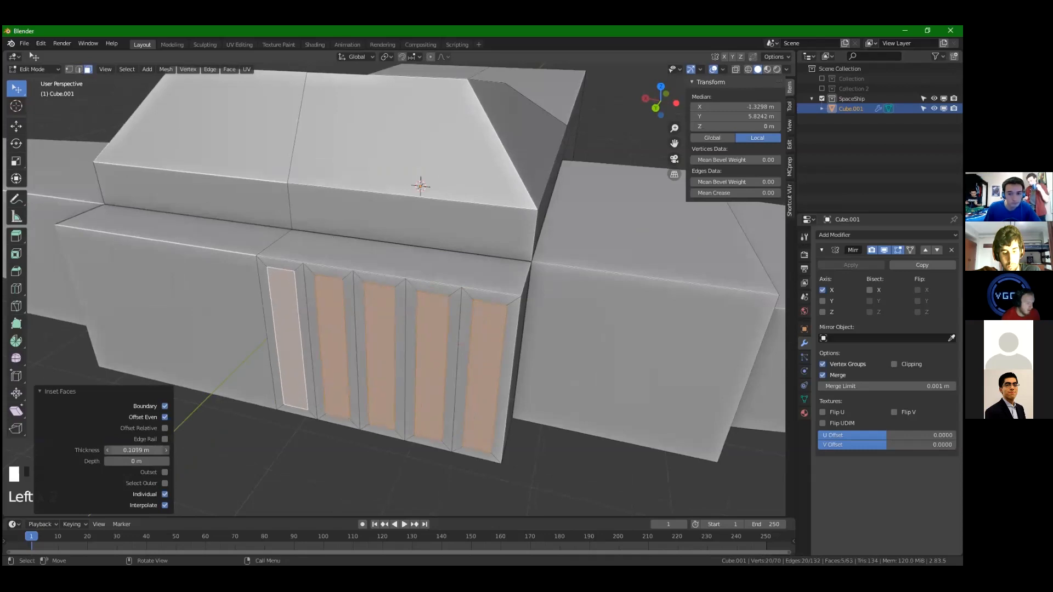
Extrude the five inset panels of the rear engine face inward by about 0.26 m
middle_drag(416, 262, 422, 275)
click(423, 275)
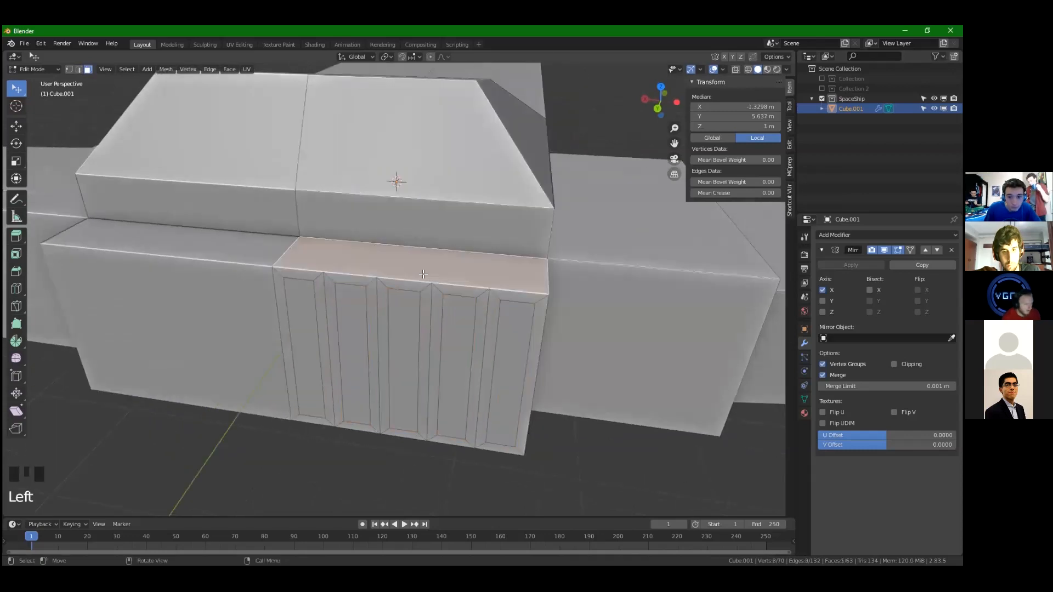
click(320, 327)
shift+click(354, 329)
shift+click(400, 312)
shift+click(456, 334)
shift+click(510, 324)
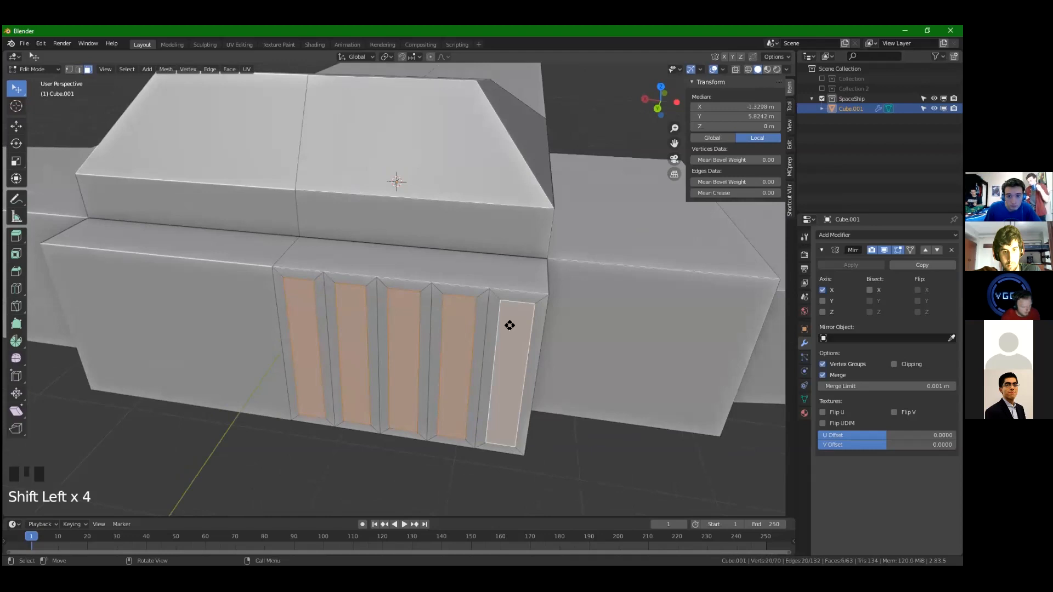
key(e)
click(510, 313)
scroll(499, 342, down, 5)
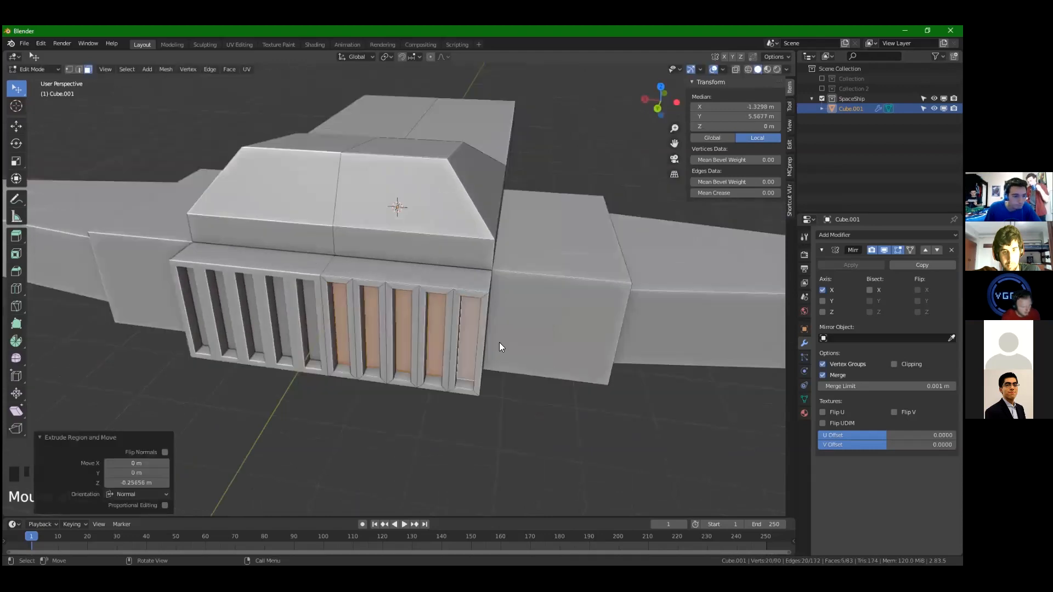
Examine the recessed slats on the rear engine block outside edit mode and up close
key(Tab)
middle_drag(478, 343, 384, 353)
key(Tab)
scroll(443, 316, up, 3)
click(359, 310)
scroll(384, 353, down, 3)
scroll(384, 353, up, 4)
Try to move the rear edges of the strip nearest the centre line along Y in top view
key(1)
key(2)
click(322, 405)
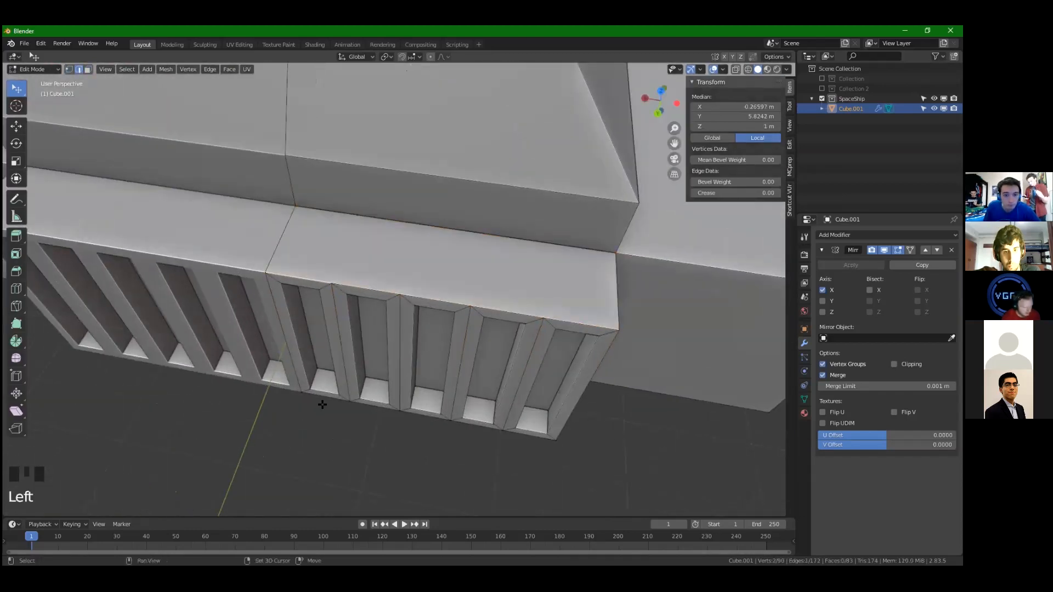
key(KP_7)
shift+middle_drag(340, 321, 291, 384)
scroll(383, 198, up, 1)
key(g)
key(x)
shift+middle_drag(382, 191, 465, 268)
key(y)
right_click(405, 191)
Try to move the vertices of the four inner slats together, box-selecting them in see-through top view
key(alt+z)
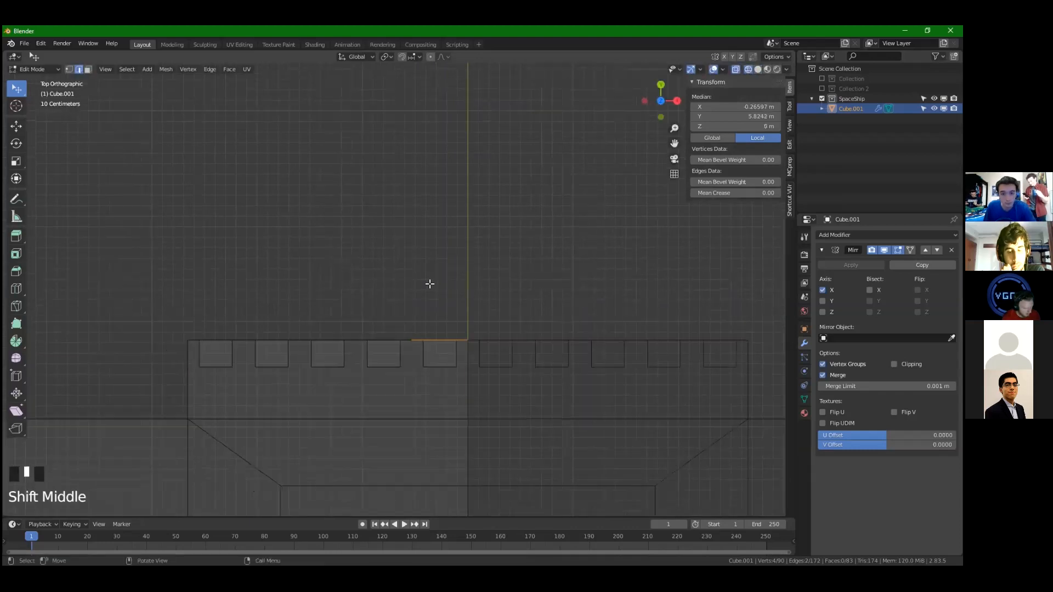
key(1)
key(alt+a)
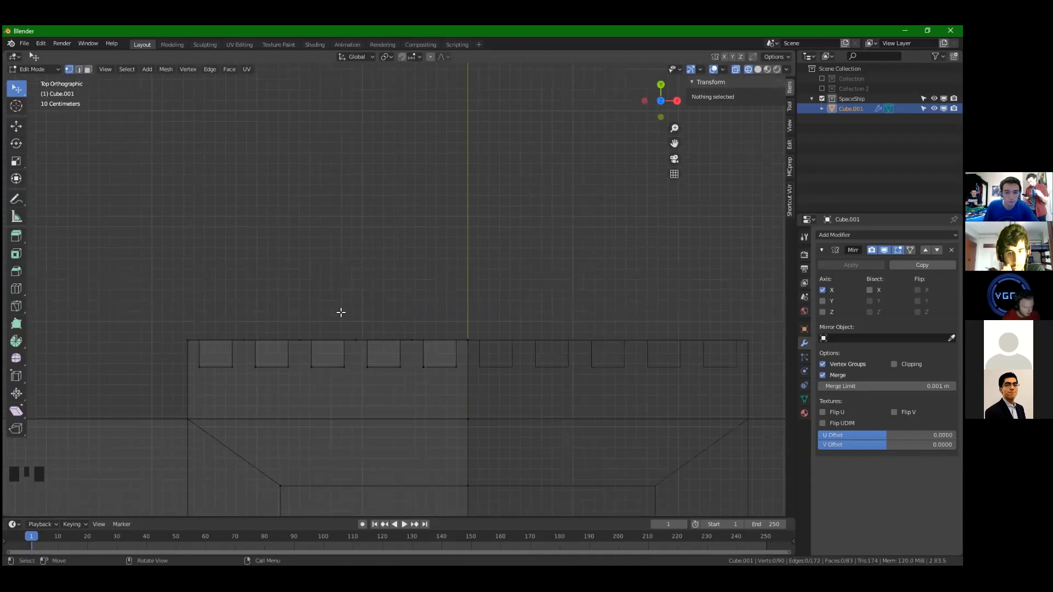
key(b)
drag(235, 303, 503, 389)
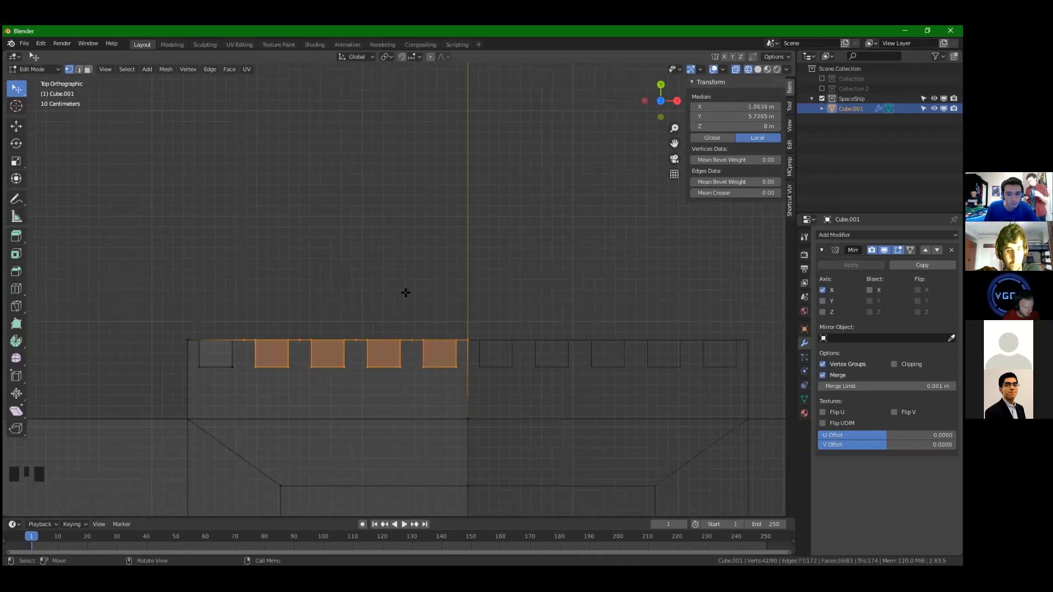
key(g)
key(Escape)
Select the recess faces of the slat nearest the centre line in solid shading
key(alt+a)
middle_drag(396, 328, 341, 284)
key(3)
key(shift+z)
shift+click(349, 218)
shift+click(350, 217)
shift+click(350, 217)
shift+click(349, 217)
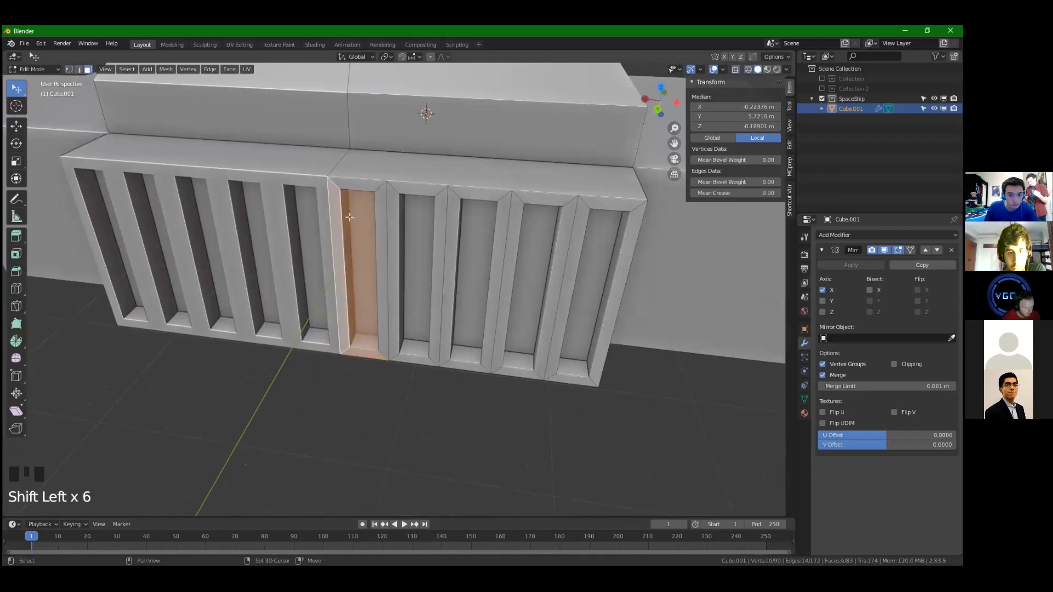
middle_drag(349, 217, 362, 213)
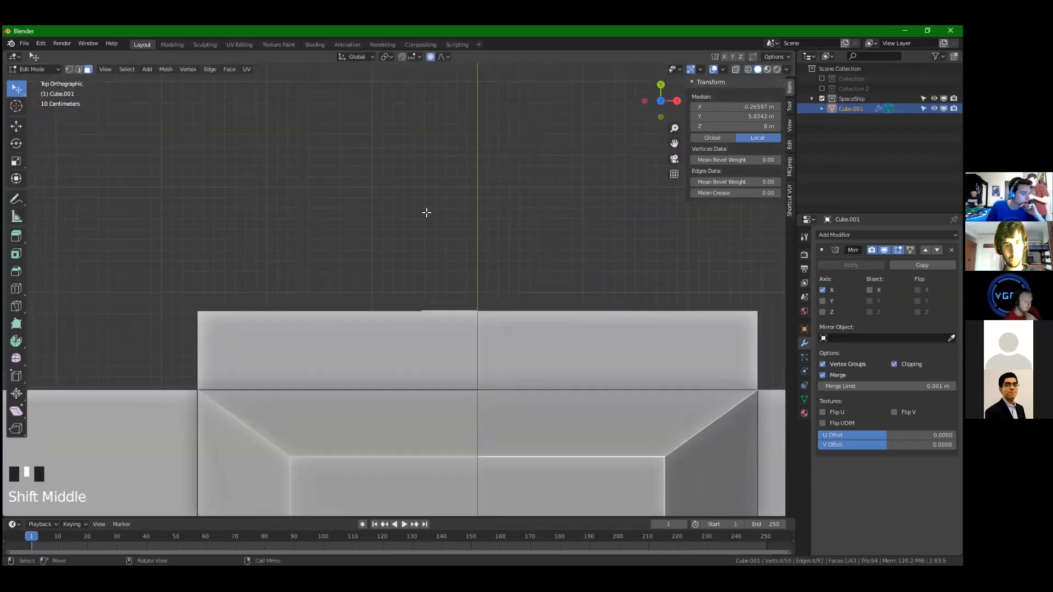
Move the central rear strip about 1.05 m outward along Y with smooth proportional editing at size 3.45, curving the engine block
key(g)
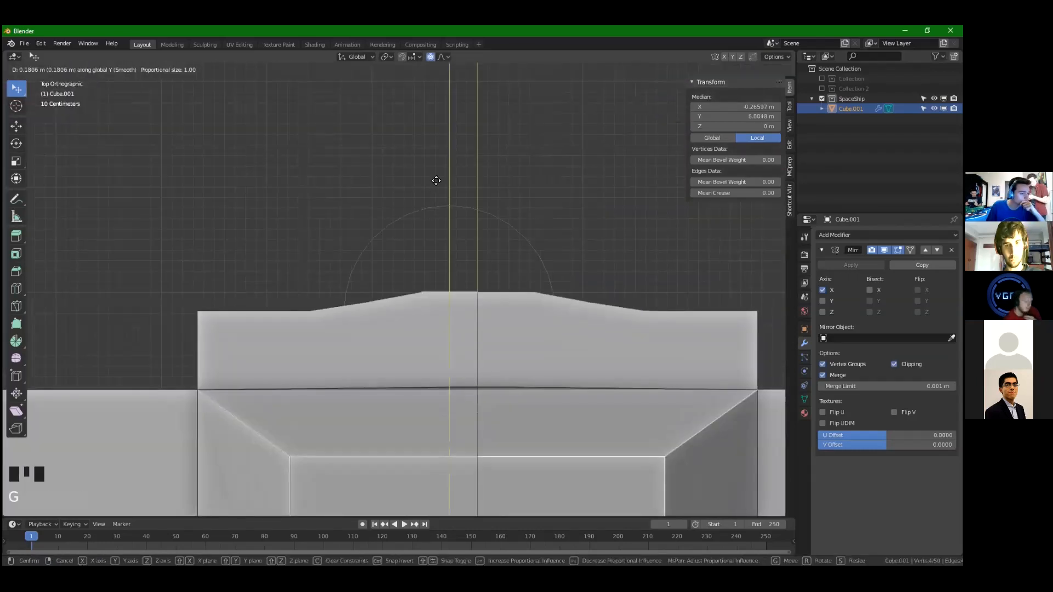
scroll(436, 180, down, 10)
scroll(431, 137, up, 1)
scroll(431, 136, down, 3)
scroll(428, 122, down, 1)
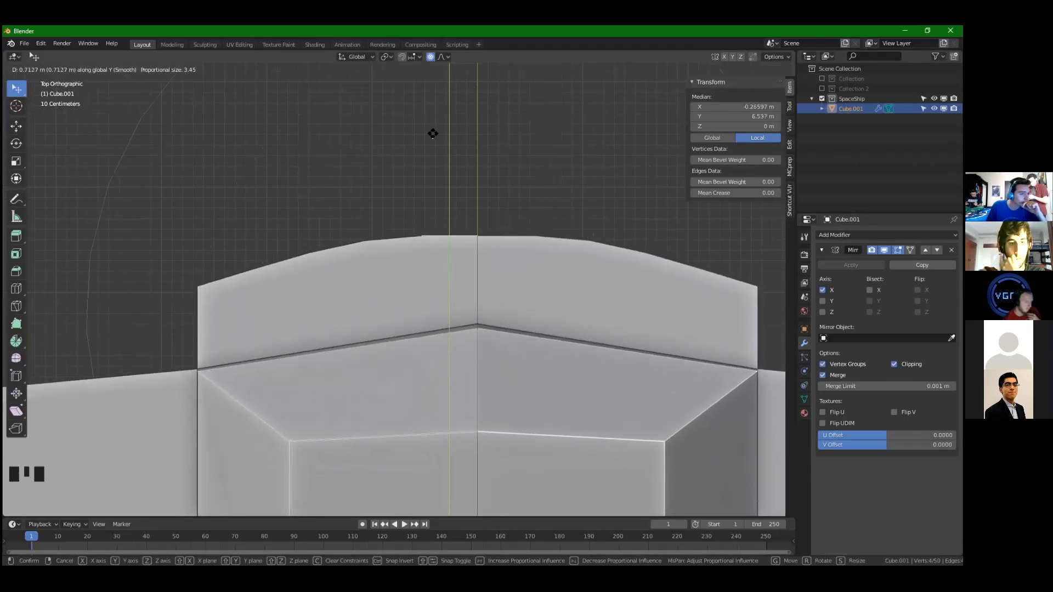
click(435, 102)
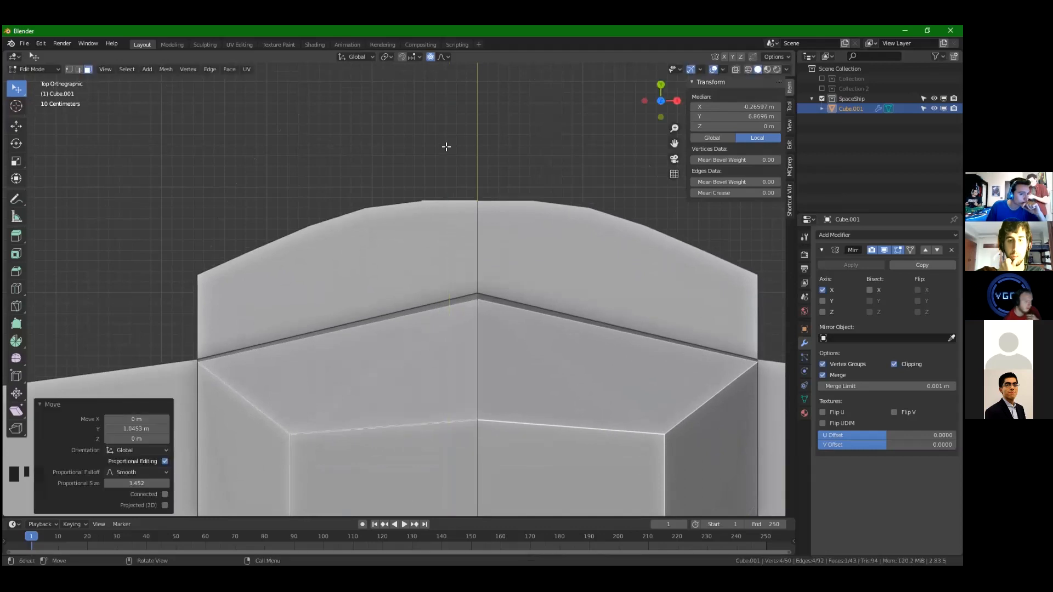
Try to inset the top face of the block between cabin and wing, and undo it
scroll(420, 189, down, 3)
middle_drag(422, 214, 625, 329)
scroll(469, 237, down, 1)
click(492, 269)
key(i)
click(614, 282)
key(ctrl+z)
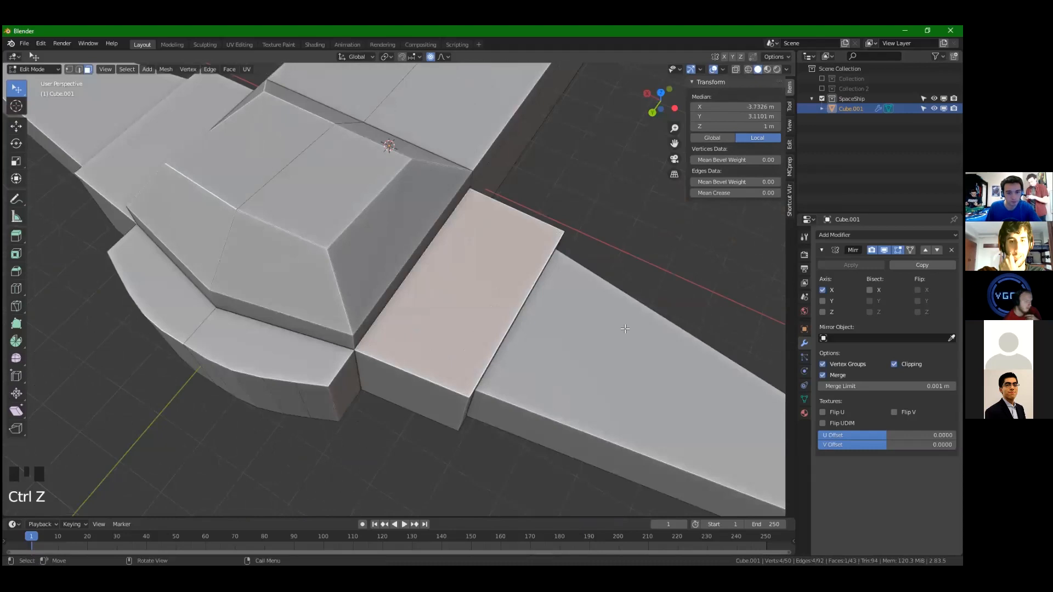
Try two more insets on the top face of the block beside the cabin, one of them 0.3445 m thick, and undo them
key(i)
click(525, 314)
middle_drag(525, 314, 595, 294)
key(ctrl+z)
scroll(640, 294, up, 2)
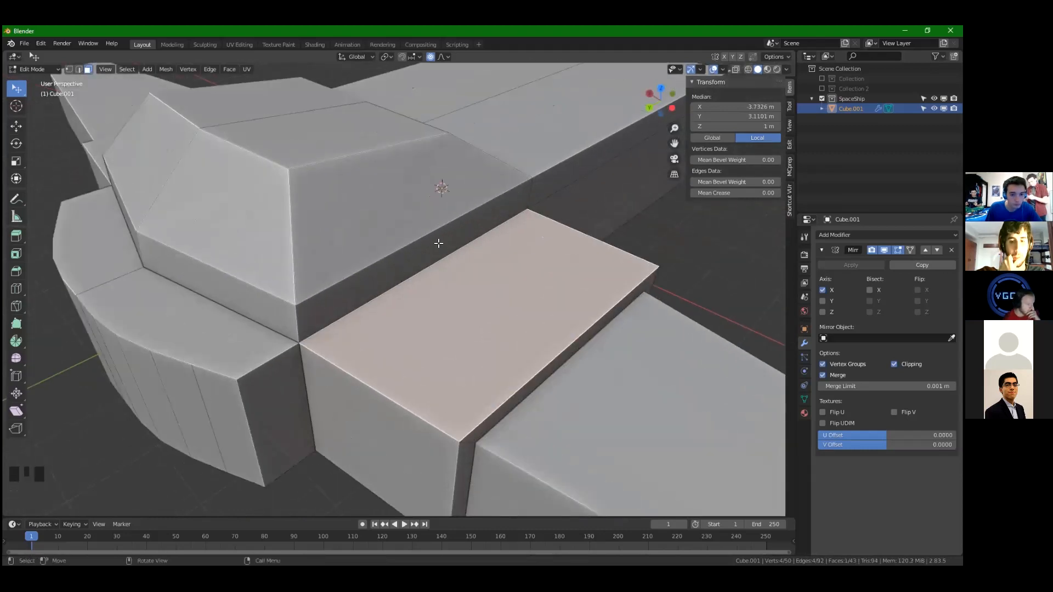
key(i)
click(719, 261)
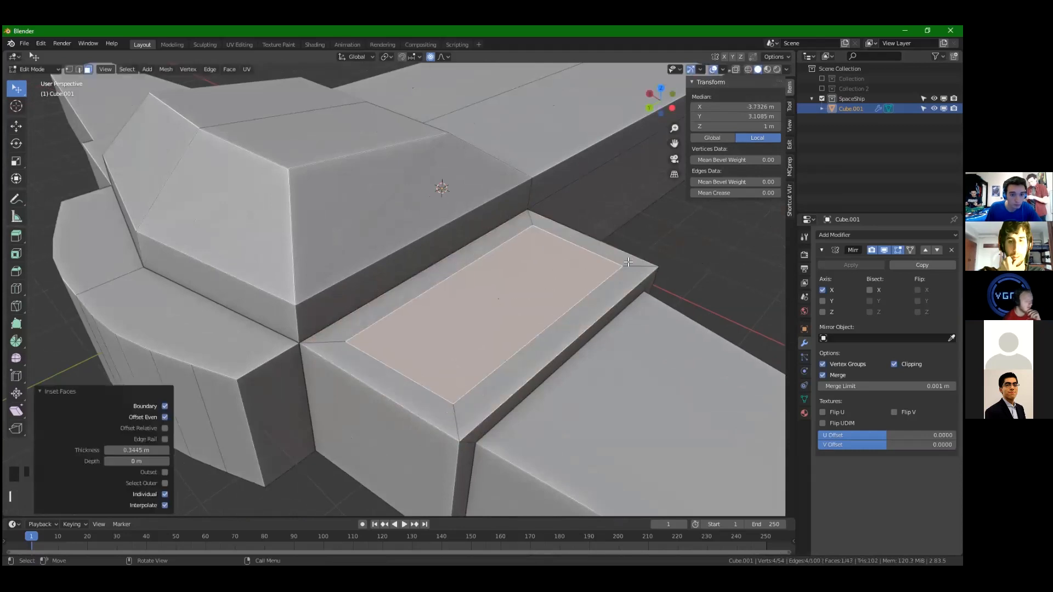
key(ctrl+z)
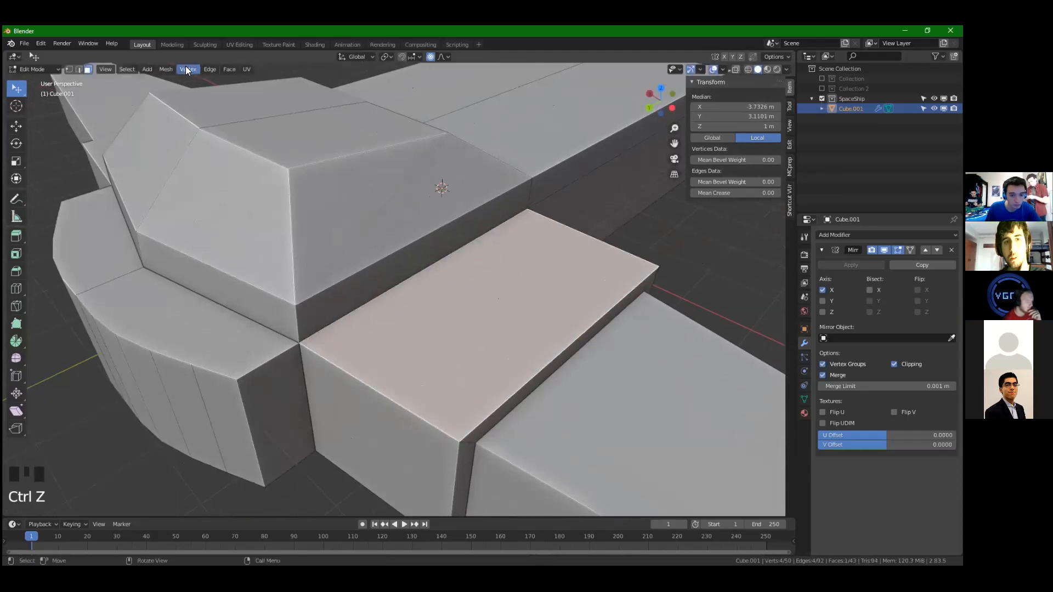
Add a 32-vertex circle with 1 m radius to the mesh and move it clear of the hull without proportional editing
click(147, 69)
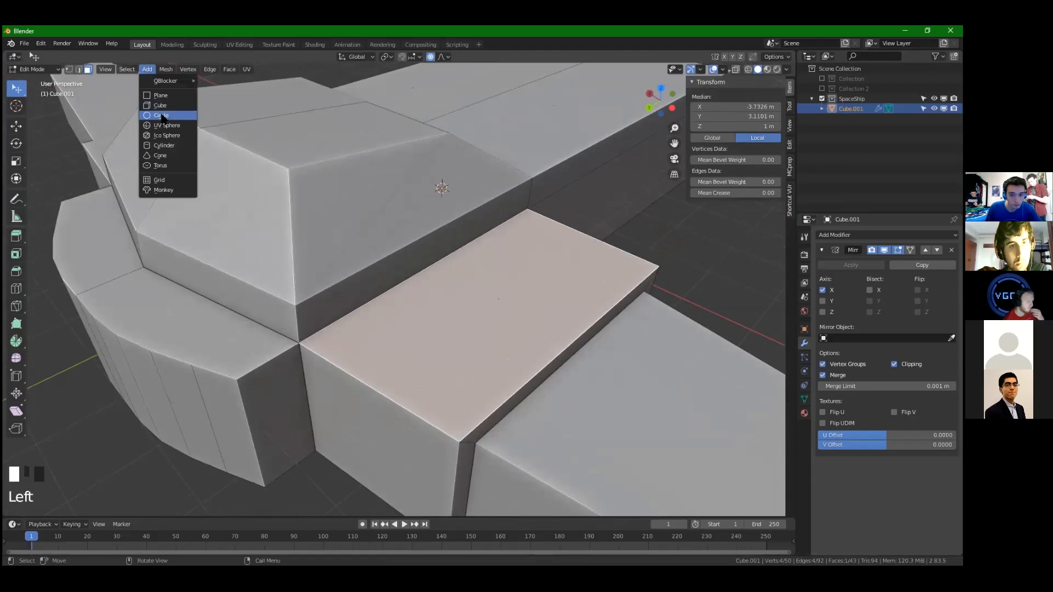
click(161, 116)
scroll(526, 210, down, 5)
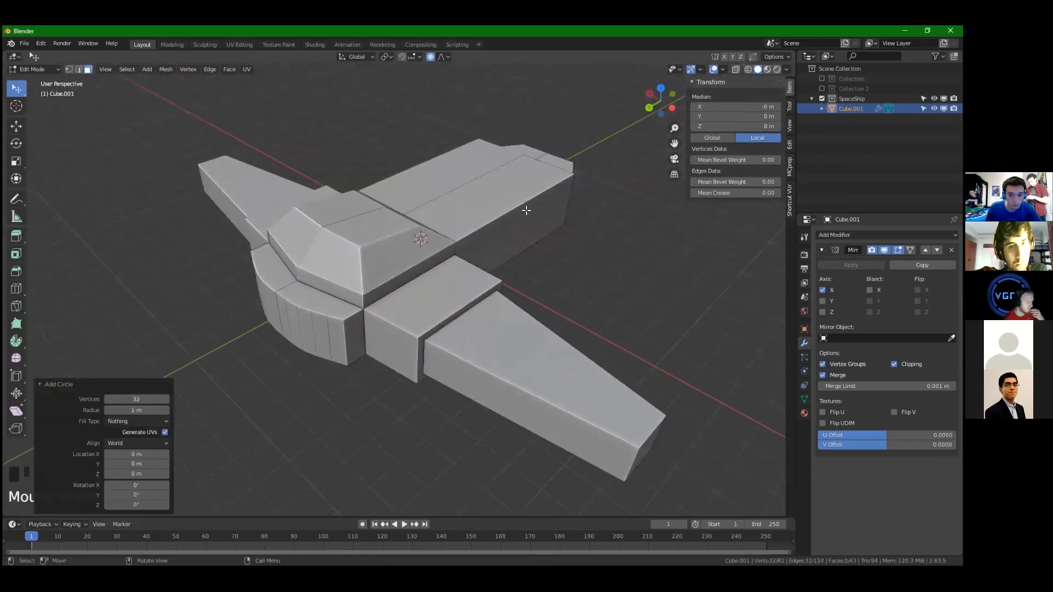
key(g)
right_click(553, 237)
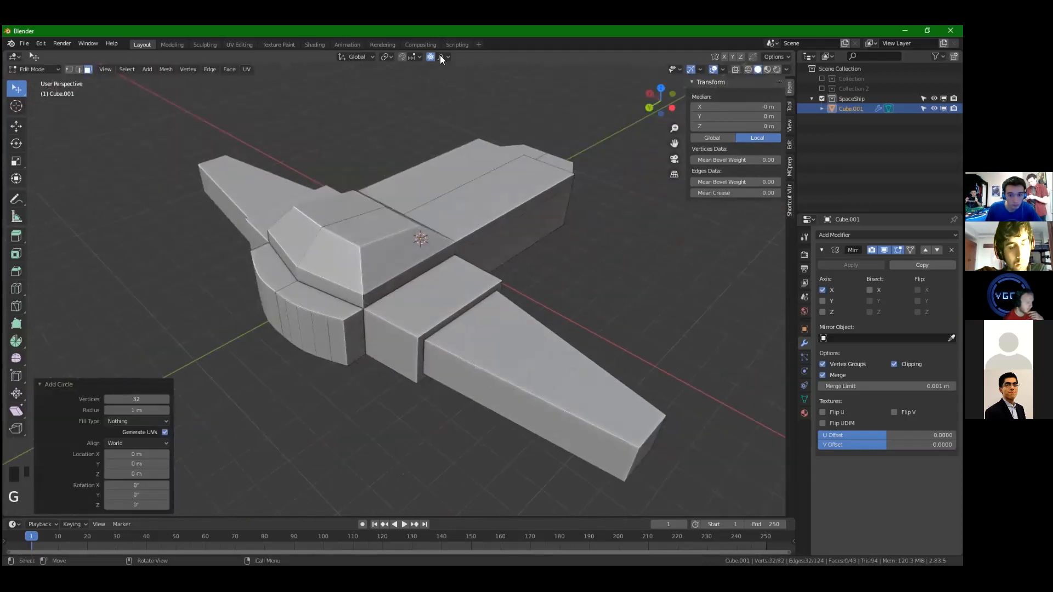
key(g)
click(592, 451)
Try to place the circle above the ship with repeated moves and mirror clipping off, and undo the circle
middle_drag(518, 423, 399, 397)
key(g)
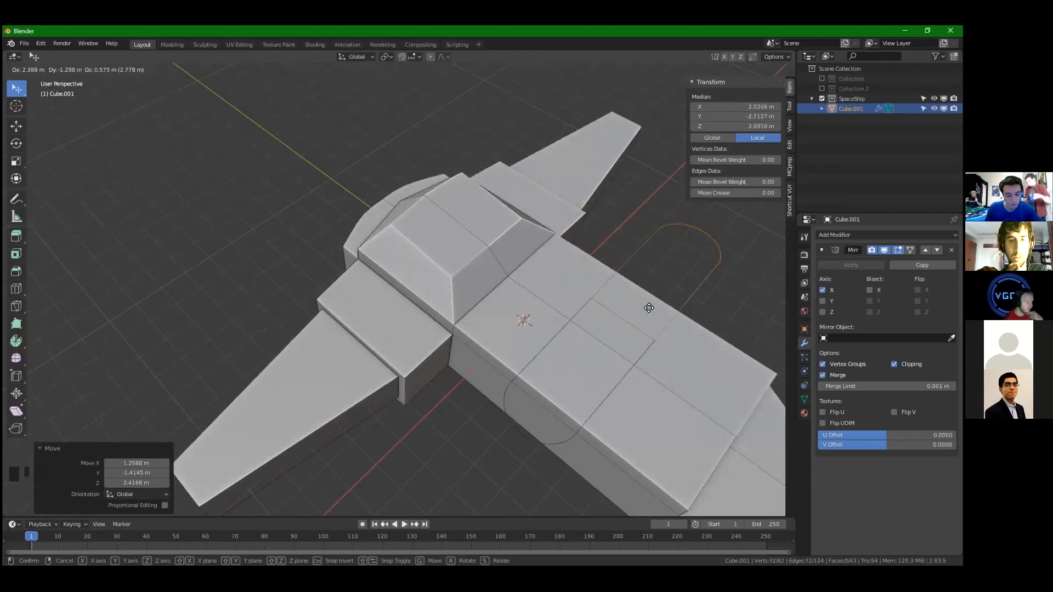
click(625, 242)
scroll(609, 247, down, 5)
middle_drag(592, 251, 526, 242)
key(g)
click(713, 274)
middle_drag(416, 285, 443, 298)
key(g)
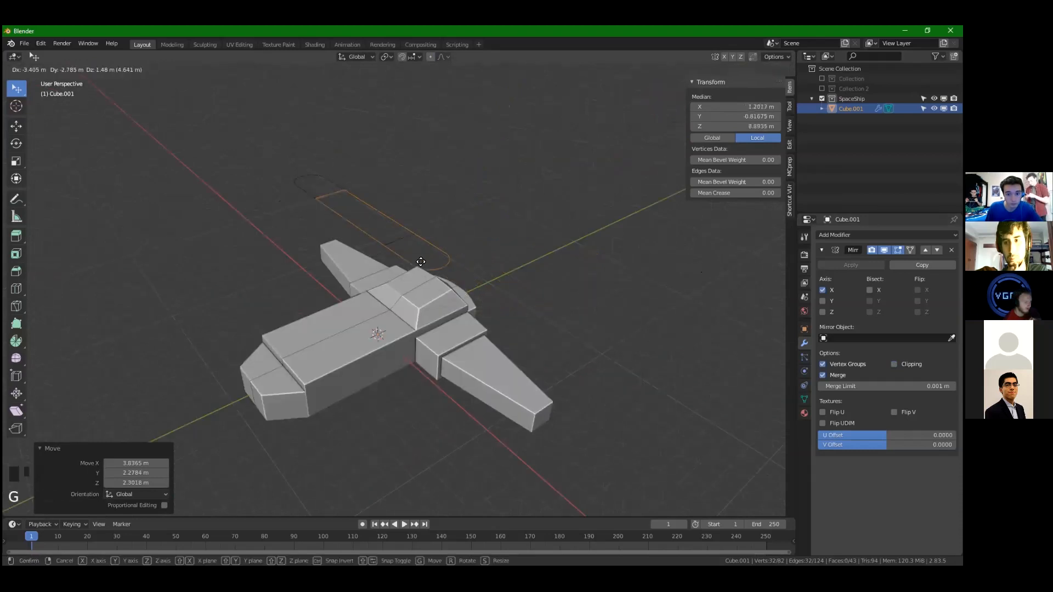
right_click(447, 221)
middle_drag(438, 263, 423, 305)
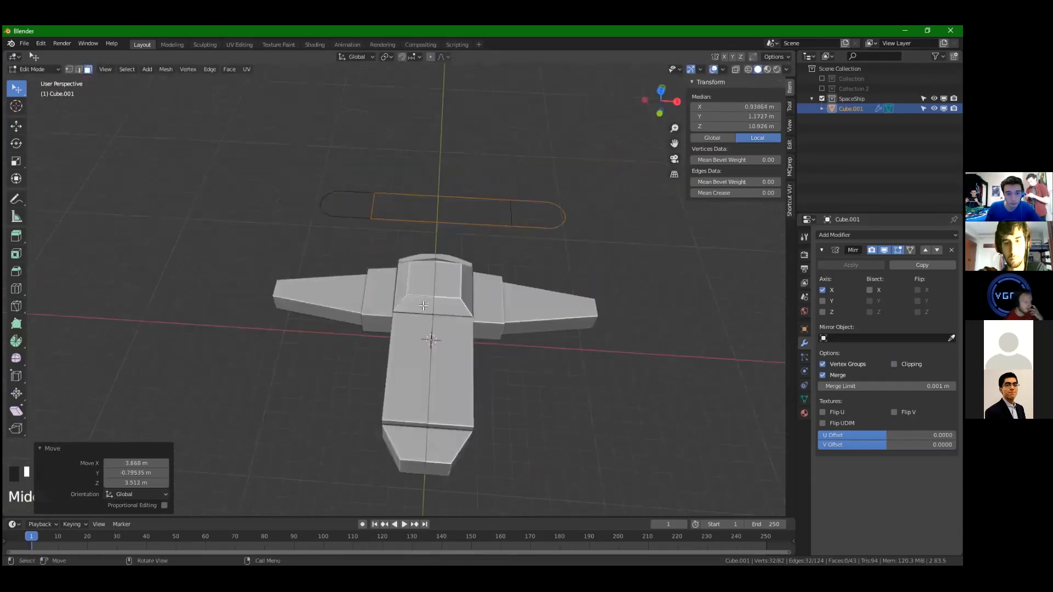
key(ctrl+z)
click(424, 305)
scroll(231, 128, down, 2)
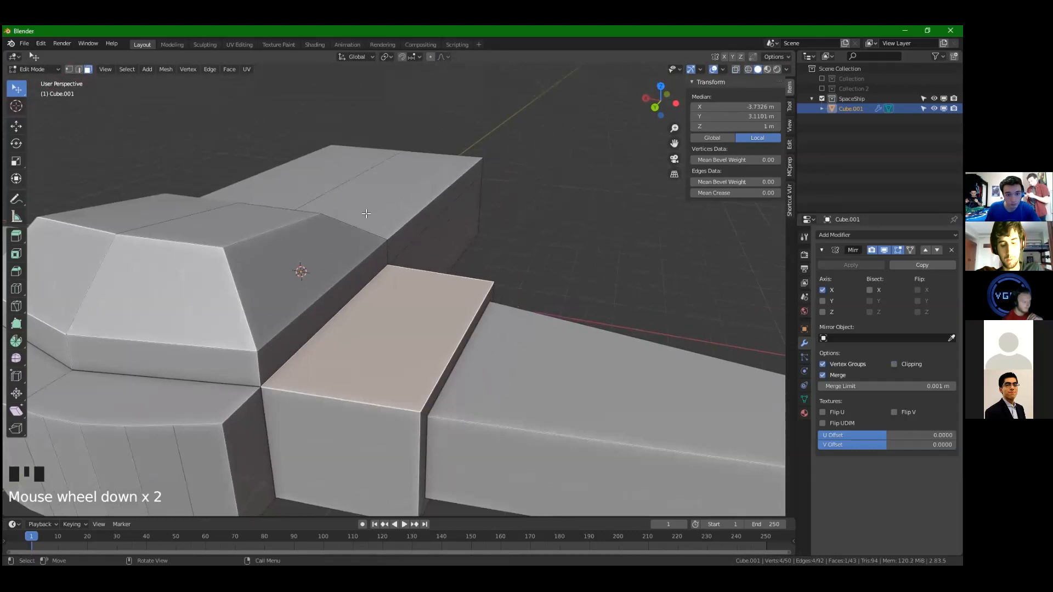
right_click(455, 247)
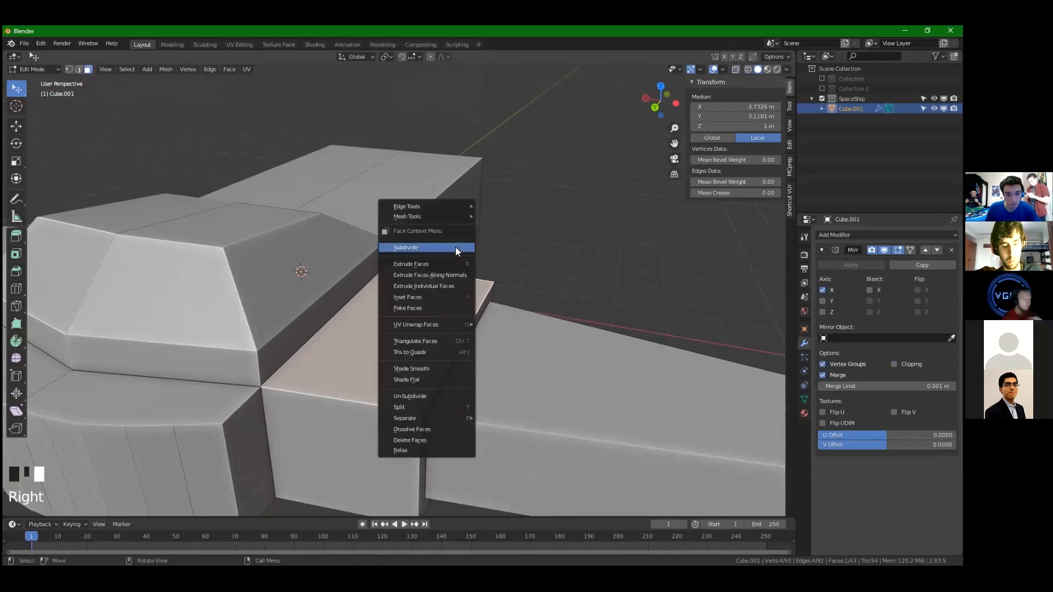
click(524, 253)
click(328, 318)
click(421, 322)
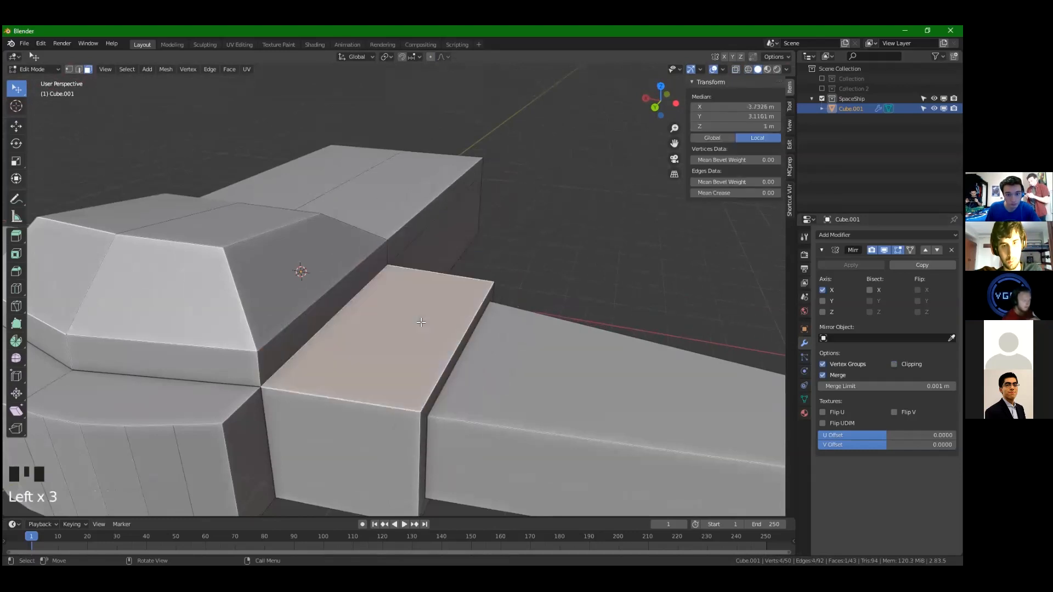
Re-enable mirror clipping and nudge the vertical centre edge of the curved rear engine block slightly outward along Y
scroll(457, 298, down, 4)
click(247, 369)
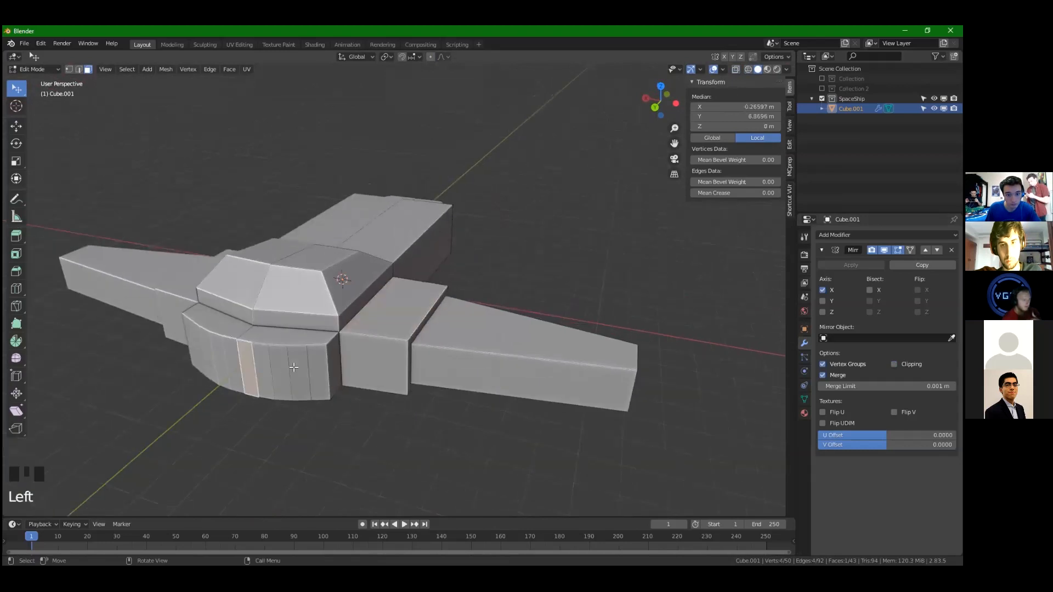
shift+middle_drag(294, 367, 338, 359)
scroll(297, 378, up, 2)
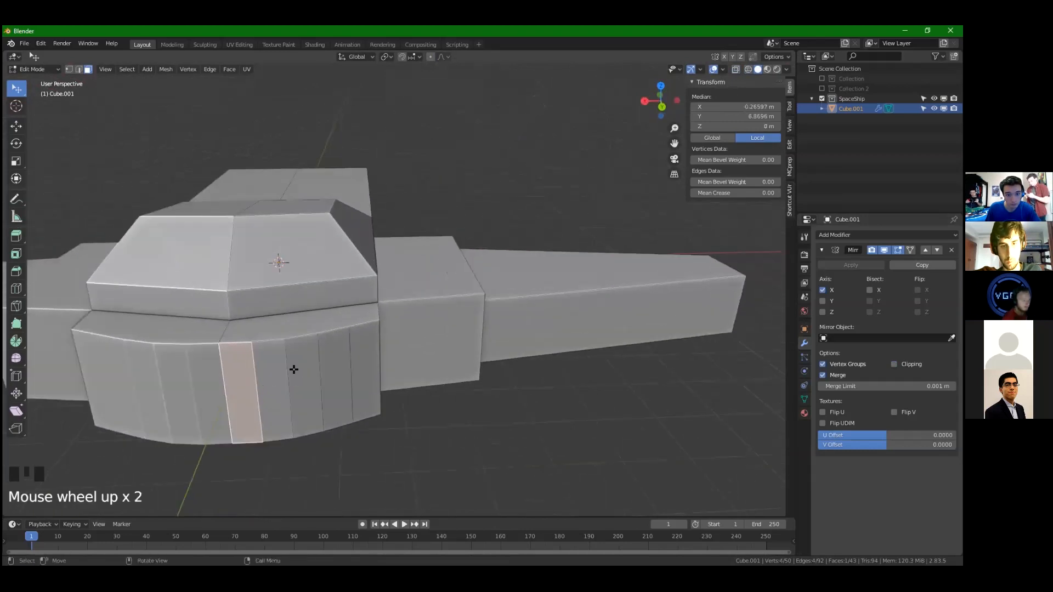
key(KP_7)
key(KP_Decimal)
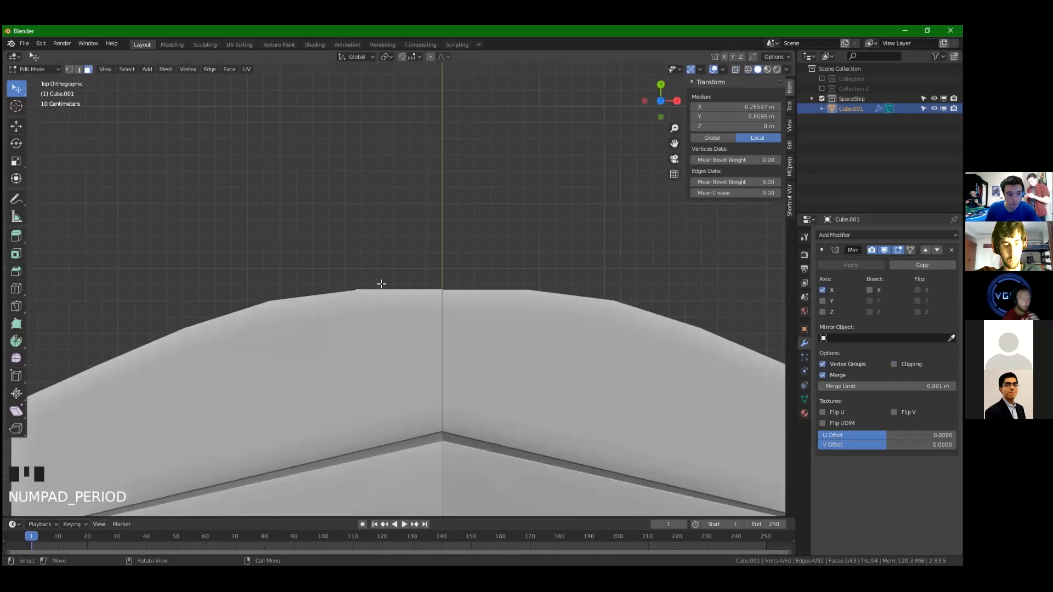
middle_drag(340, 312, 443, 284)
click(381, 280)
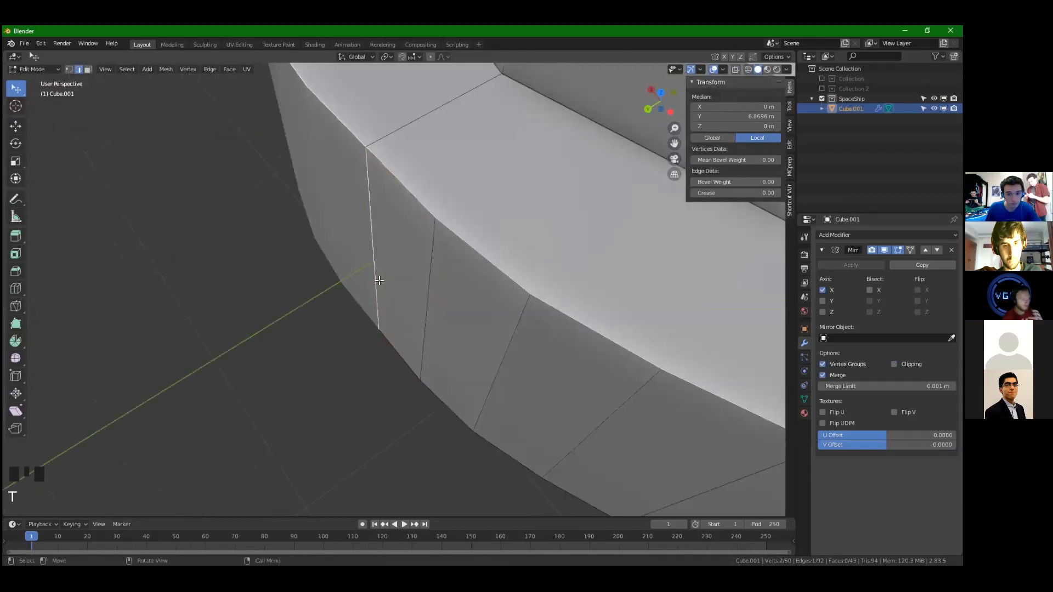
key(t)
right_click(364, 280)
click(353, 324)
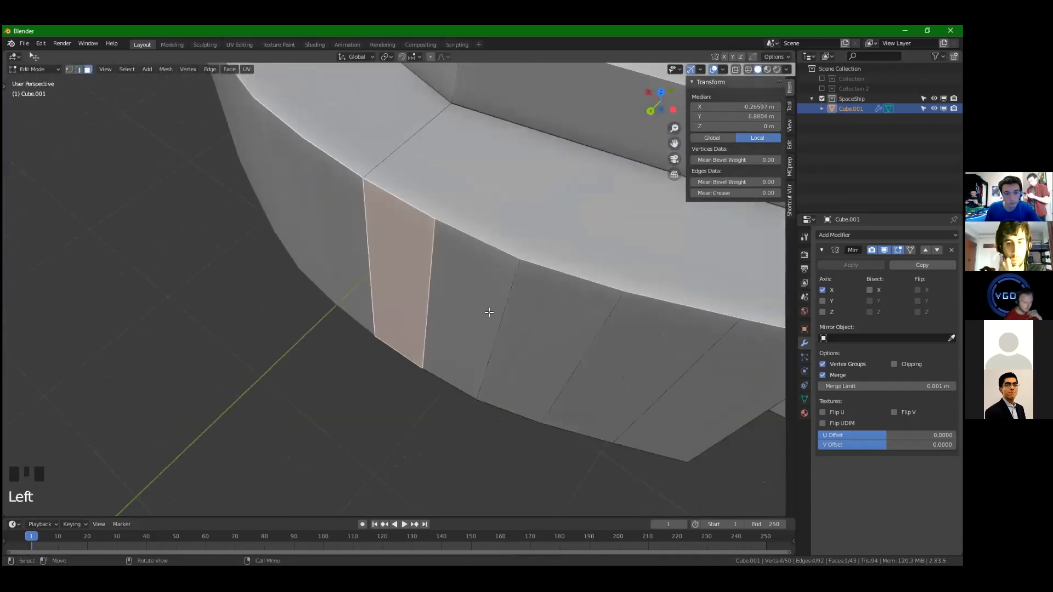
Select five neighbouring strips on the curved rear of the engine block and inset each one individually
scroll(489, 312, down, 4)
middle_drag(488, 312, 494, 356)
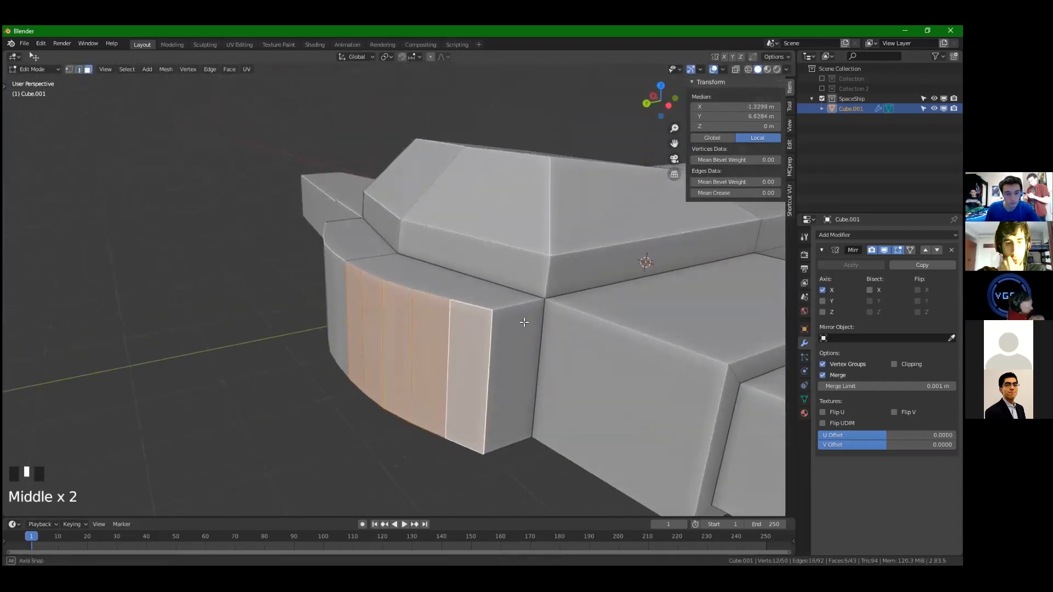
key(1)
key(3)
click(478, 369)
shift+click(435, 363)
shift+click(400, 352)
shift+click(375, 340)
shift+click(355, 329)
key(i)
key(i)
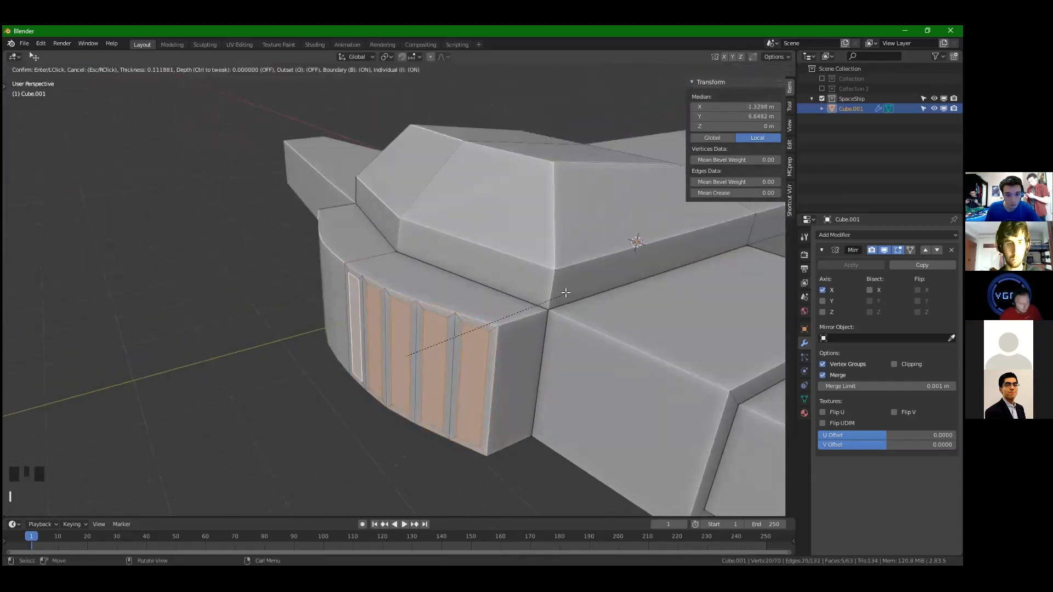
click(548, 297)
Review the inset slats on the engine block from other angles and undo the inset
key(Tab)
middle_drag(529, 331, 497, 290)
scroll(459, 328, down, 4)
middle_drag(459, 328, 383, 280)
key(ctrl+z)
key(ctrl+z)
key(ctrl+z)
Try to subdivide the vertical edges of the five rear strips into three rows, and undo it
click(380, 278)
right_click(422, 322)
click(510, 320)
key(3)
scroll(476, 374, up, 2)
middle_drag(476, 373, 554, 381)
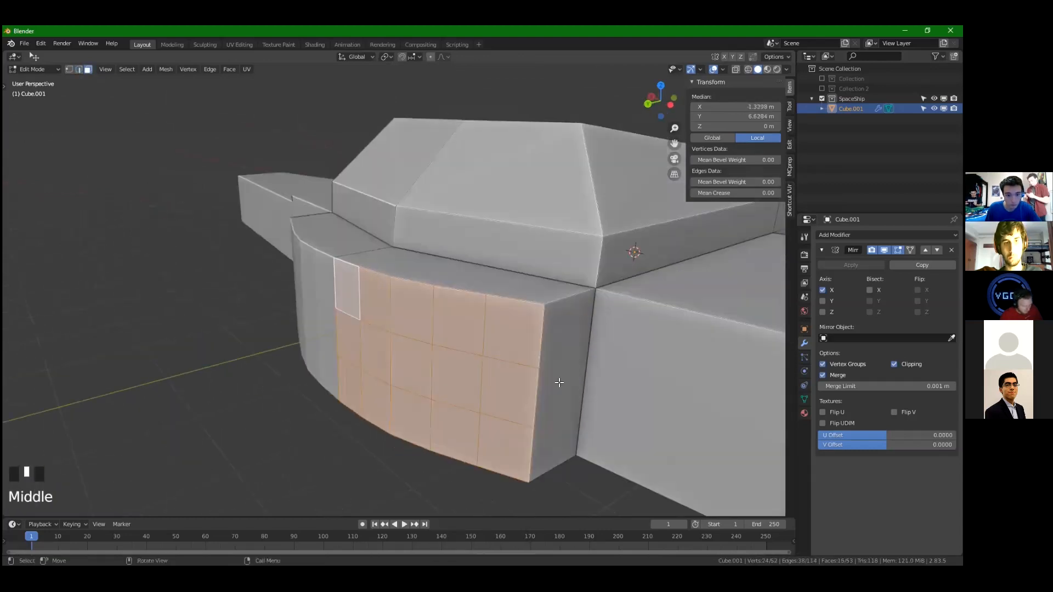
key(ctrl+z)
key(ctrl+z)
key(ctrl+z)
key(ctrl+z)
Subdivide the vertical edges of the five rear strips and the adjoining end face with two cuts, forming three rows
right_click(543, 263)
click(543, 264)
click(137, 440)
key(3)
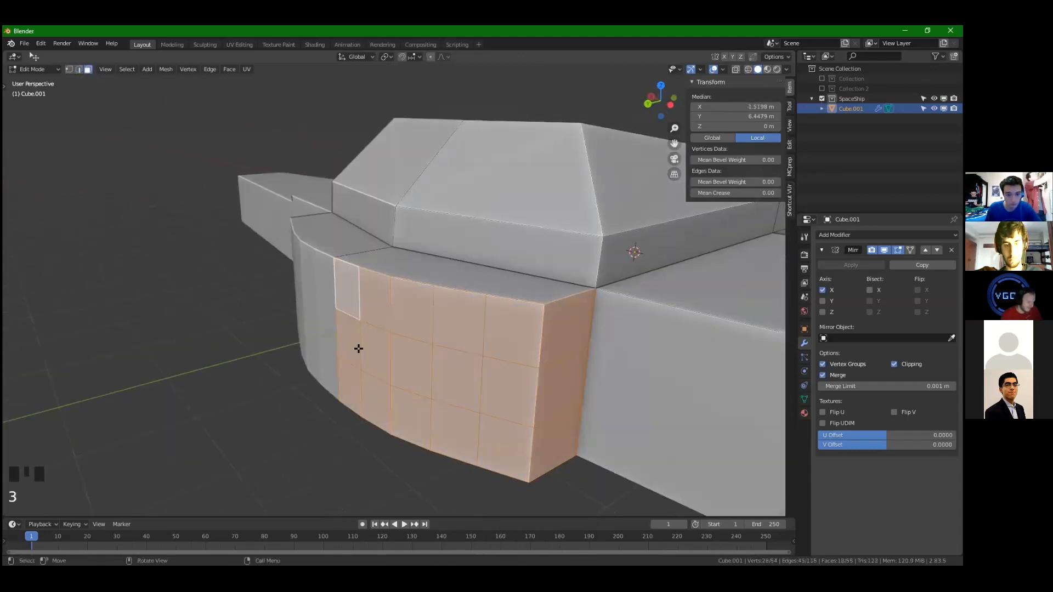
Select the middle row of faces across the subdivided rear strips and the engine block's end face
click(350, 338)
shift+click(376, 350)
shift+click(411, 362)
shift+click(483, 379)
shift+click(563, 380)
Extrude the middle row inward scaled to 0.853 and try deleting the faces that close the recess at the centre line
key(e)
click(606, 360)
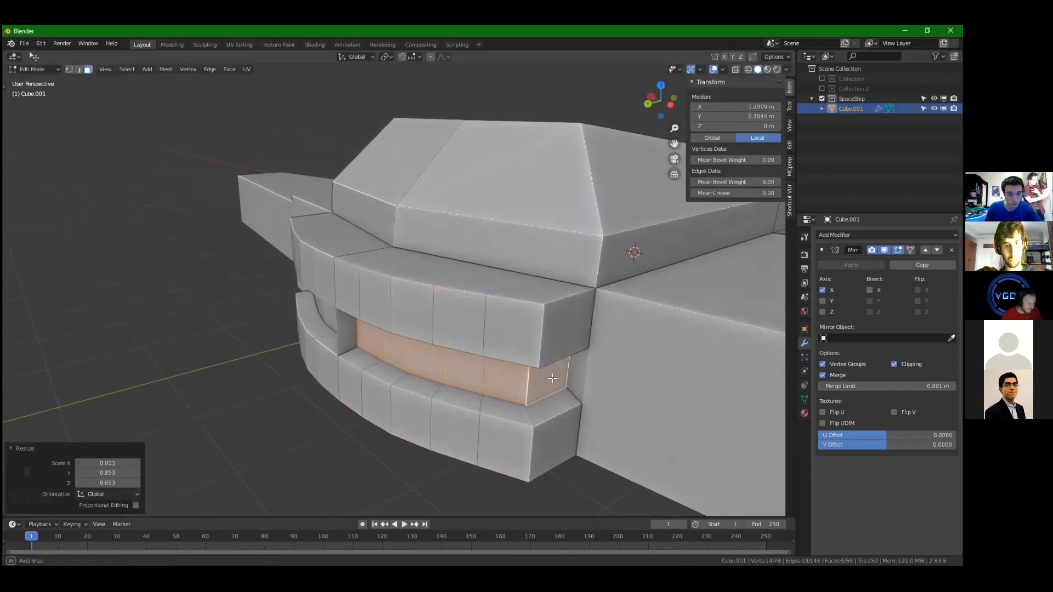
middle_drag(555, 378, 603, 382)
scroll(305, 390, up, 4)
click(303, 390)
key(x)
click(304, 390)
click(306, 418)
key(x)
click(306, 418)
Undo the face deletions and the scaled extrusion of the engine block's middle row
scroll(340, 407, down, 3)
middle_drag(377, 395, 687, 363)
scroll(312, 412, down, 3)
scroll(414, 392, up, 4)
key(ctrl+z)
key(ctrl+z)
key(ctrl+z)
key(ctrl+z)
key(ctrl+z)
key(ctrl+z)
key(ctrl+z)
key(ctrl+z)
key(s)
right_click(669, 345)
key(ctrl+z)
key(s)
key(shift+z)
right_click(647, 352)
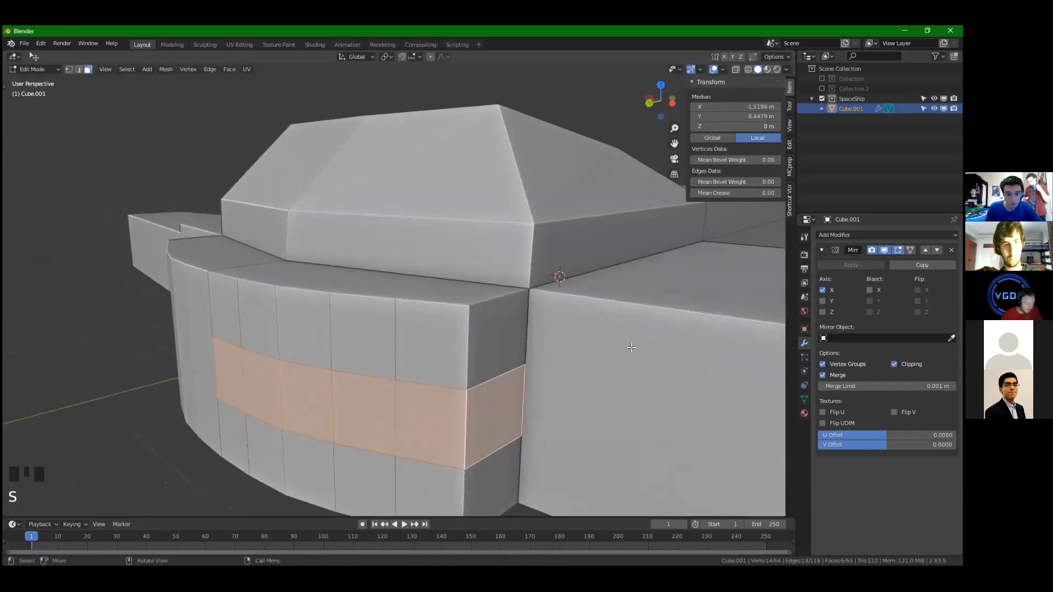
Extrude the middle-row faces, scale them to 0.705 in X and Y only, and shift them horizontally with Z locked
key(e)
right_click(617, 340)
key(s)
key(shift+z)
click(564, 349)
middle_drag(565, 349, 491, 371)
key(g)
key(shift+z)
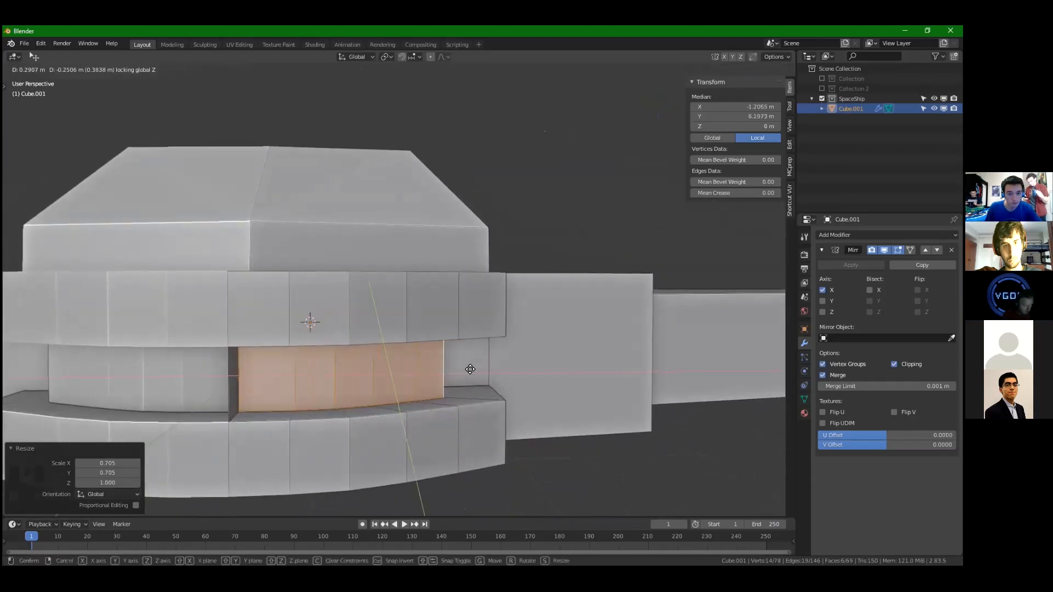
click(496, 370)
Try to move a vertical edge of the recessed band horizontally with Z locked, and undo it together with the extrusion
key(2)
click(314, 378)
key(g)
key(shift+z)
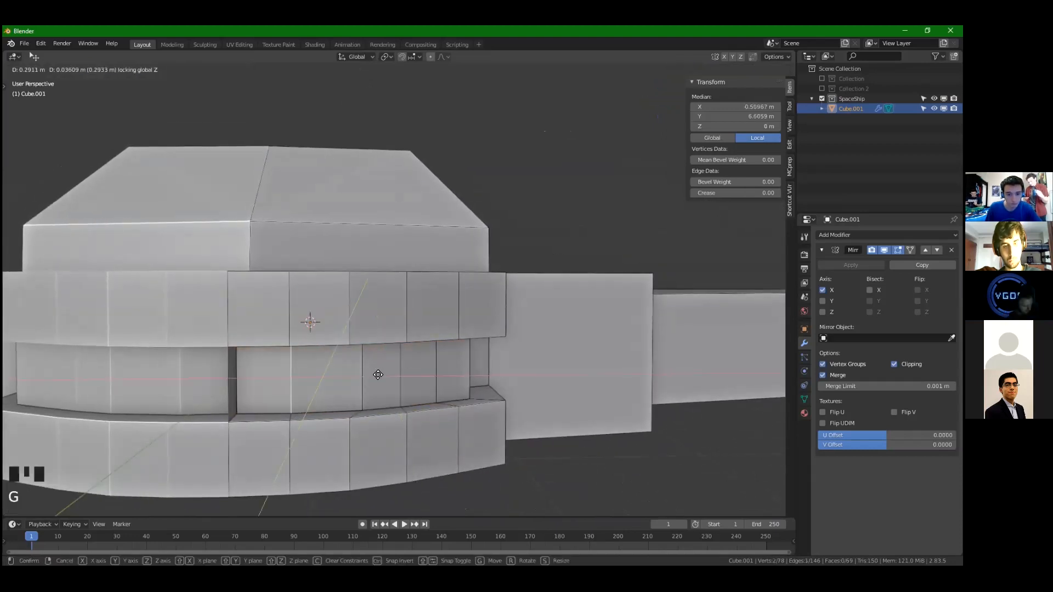
middle_drag(378, 374, 384, 378)
scroll(384, 378, up, 3)
key(ctrl+z)
key(ctrl+z)
key(ctrl+z)
key(ctrl+z)
key(ctrl+z)
key(ctrl+z)
Try extruding the middle-row faces along their normals with zero offset, and undo it
key(KP_8)
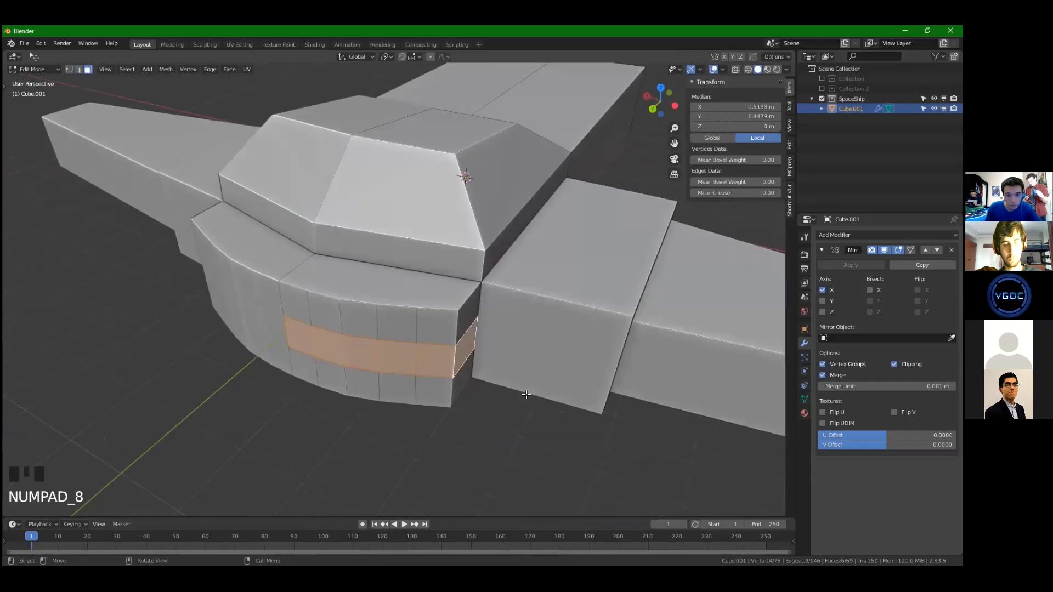
key(alt+e)
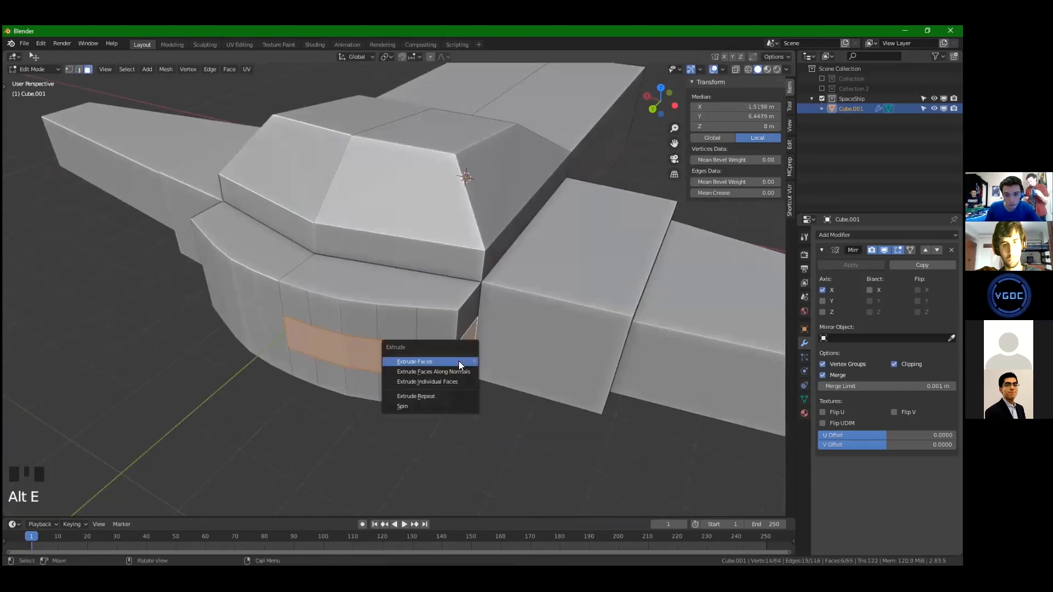
click(451, 369)
right_click(484, 372)
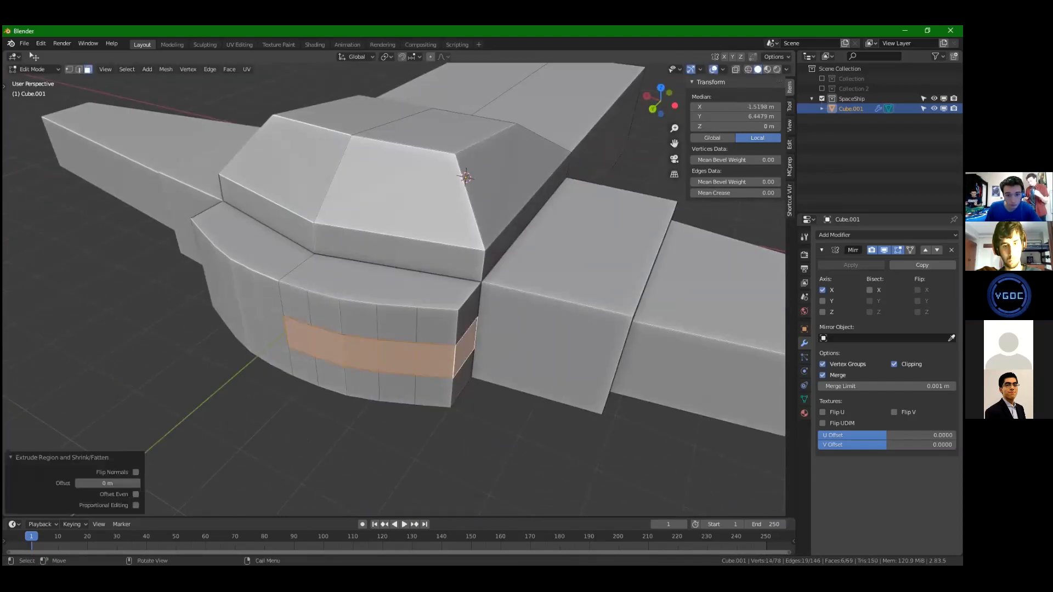
scroll(480, 378, up, 2)
middle_drag(472, 388, 481, 375)
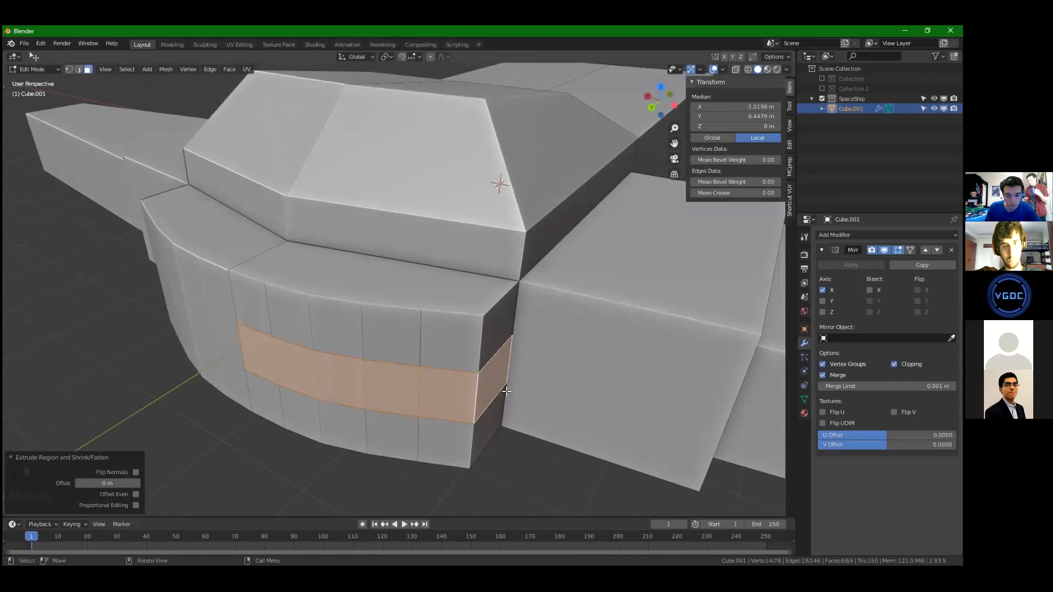
middle_drag(566, 319, 380, 324)
key(ctrl+z)
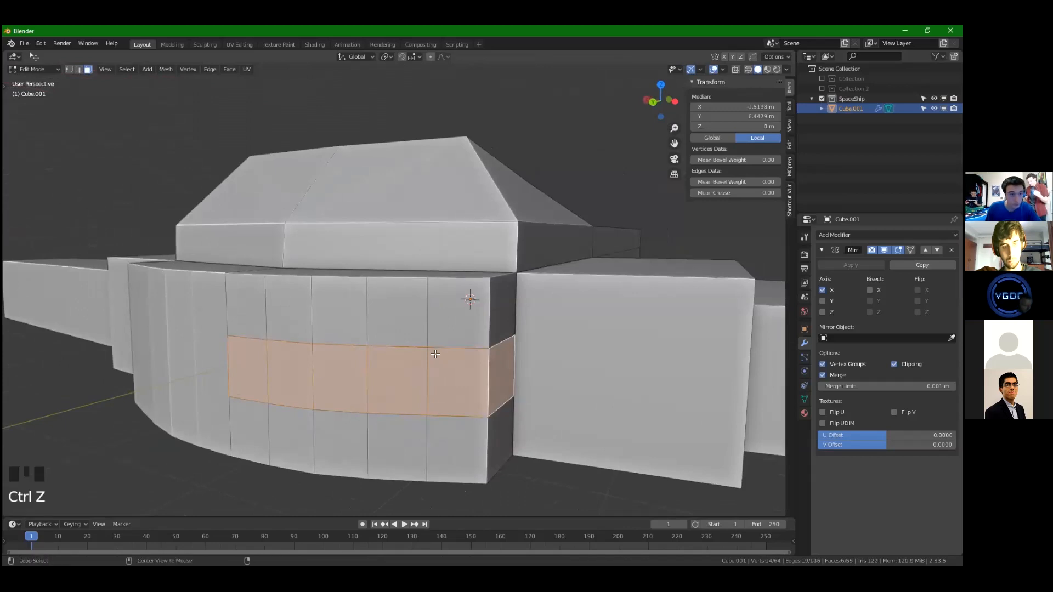
Extrude the engine block's middle-row faces inward along their normals by about 0.39 m
key(alt+e)
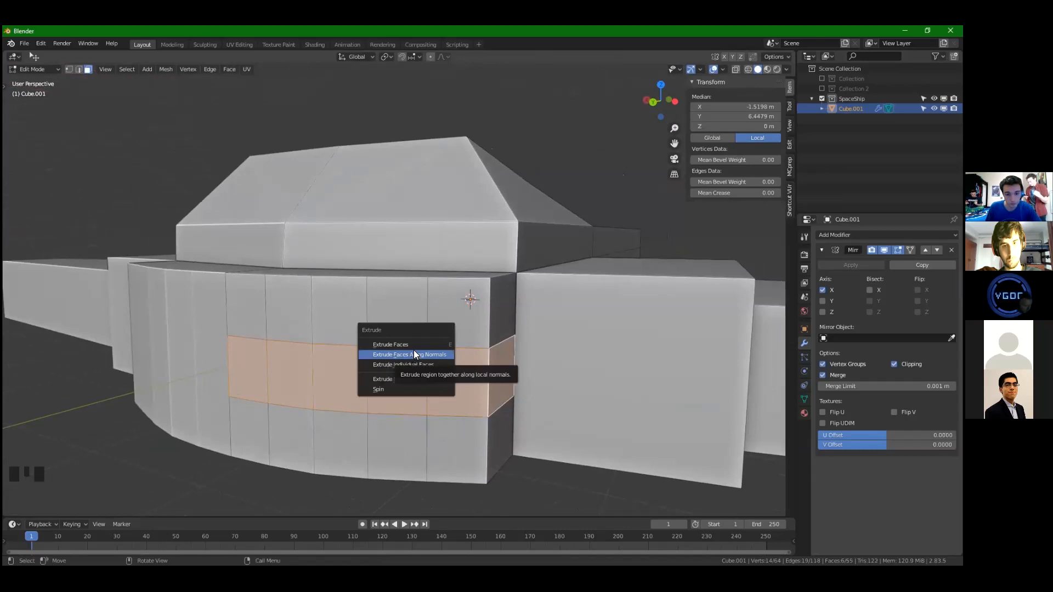
click(434, 355)
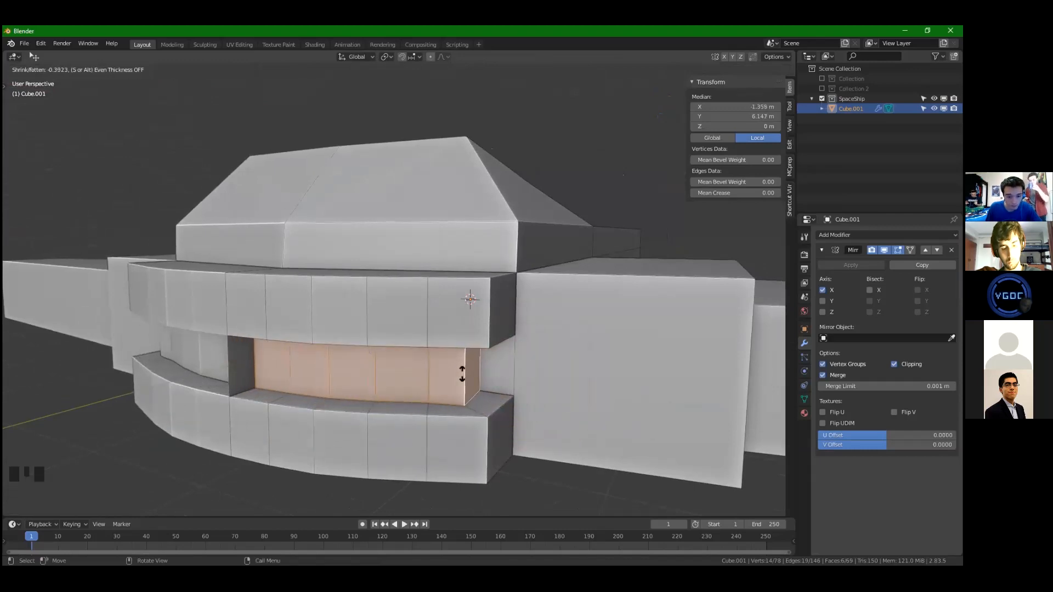
click(461, 373)
Try to shift two edges of the recessed band in the top view with X-ray turned on
mouse_move(461, 373)
middle_down()
mouse_move(472, 383)
mouse_move(435, 431)
mouse_move(477, 384)
middle_up()
key(2)
click(439, 423)
shift+click(430, 362)
key(KP_7)
key(alt+z)
key(g)
click(300, 255)
key(alt+z)
middle_drag(344, 322, 430, 263)
Examine the recessed band up close and the whole ship outside Edit Mode
key(alt+a)
scroll(384, 307, up, 3)
key(3)
click(192, 390)
key(alt+a)
middle_drag(357, 329, 467, 384)
scroll(441, 371, down, 4)
scroll(433, 397, down, 4)
key(Tab)
scroll(432, 397, up, 5)
scroll(451, 340, down, 5)
scroll(446, 348, up, 3)
key(Tab)
Undo the engine block's recess, horizontal cuts and curvature, back to the flat block with vertical cuts
key(ctrl+z)
key(ctrl+z)
key(ctrl+z)
key(ctrl+z)
key(ctrl+z)
key(ctrl+z)
key(ctrl+z)
key(ctrl+z)
key(ctrl+z)
key(ctrl+z)
key(ctrl+z)
key(ctrl+z)
key(ctrl+z)
key(ctrl+z)
key(ctrl+z)
key(ctrl+z)
key(ctrl+z)
key(ctrl+z)
key(ctrl+z)
key(ctrl+z)
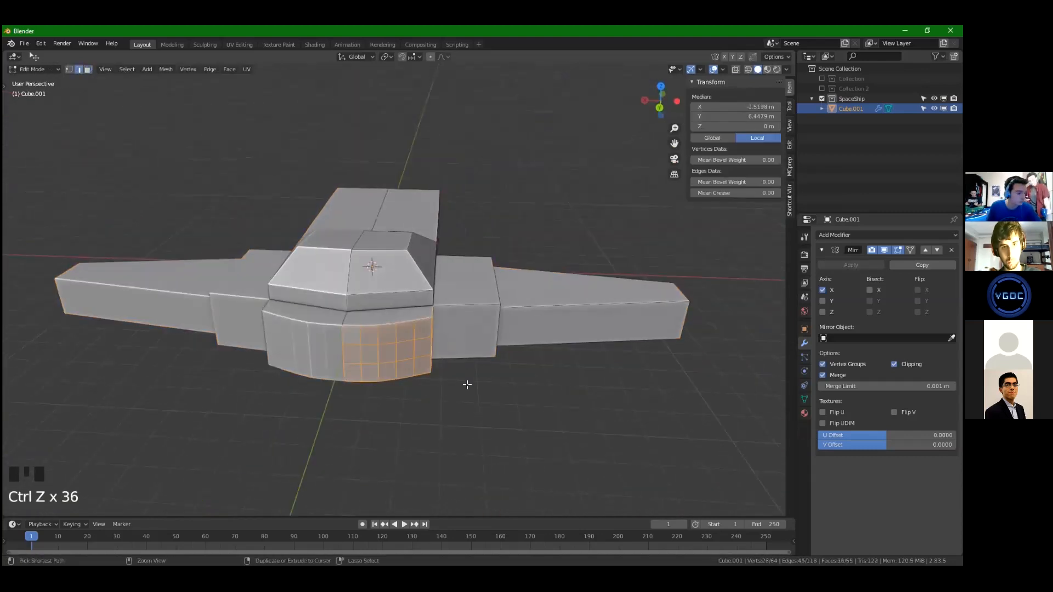
key(ctrl+z)
key(ctrl+z)
key(ctrl+z)
key(ctrl+z)
key(ctrl+z)
key(ctrl+z)
key(ctrl+z)
key(ctrl+z)
key(ctrl+z)
key(ctrl+z)
key(ctrl+z)
key(ctrl+z)
key(ctrl+z)
key(ctrl+z)
key(ctrl+z)
key(ctrl+z)
key(ctrl+z)
key(ctrl+z)
key(ctrl+z)
key(ctrl+z)
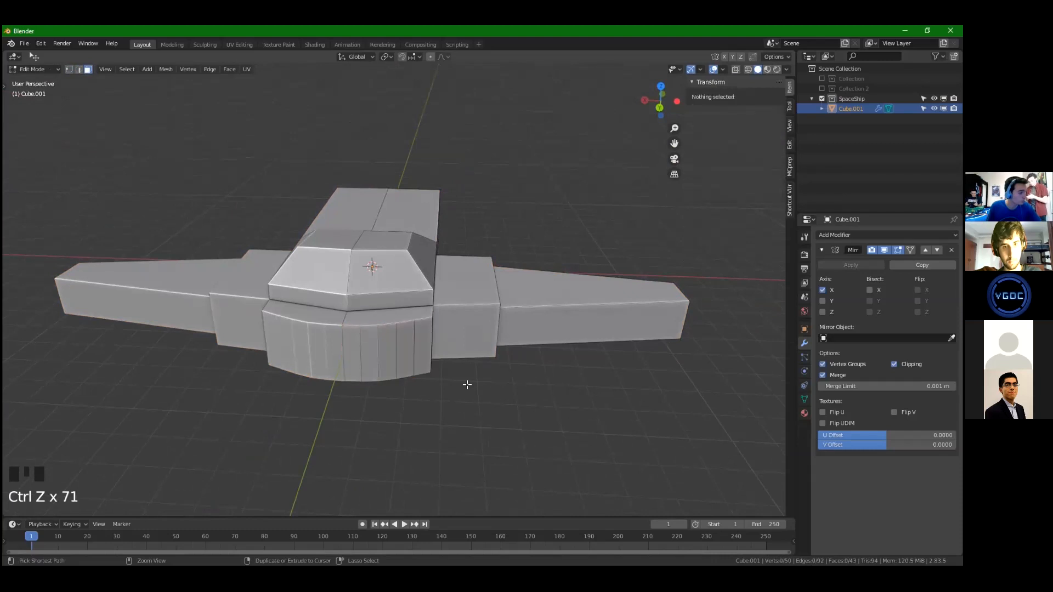
key(ctrl+z)
key(ctrl+z)
key(ctrl+z)
key(ctrl+z)
key(ctrl+z)
key(ctrl+z)
key(ctrl+z)
key(ctrl+z)
key(ctrl+z)
key(ctrl+z)
key(ctrl+z)
key(ctrl+z)
key(ctrl+z)
Try dissolving the vertical edges on the engine block's rear face, and undo it
scroll(465, 381, up, 4)
middle_drag(466, 380, 494, 338)
key(2)
drag(323, 351, 432, 366)
key(x)
click(415, 415)
middle_drag(415, 415, 367, 444)
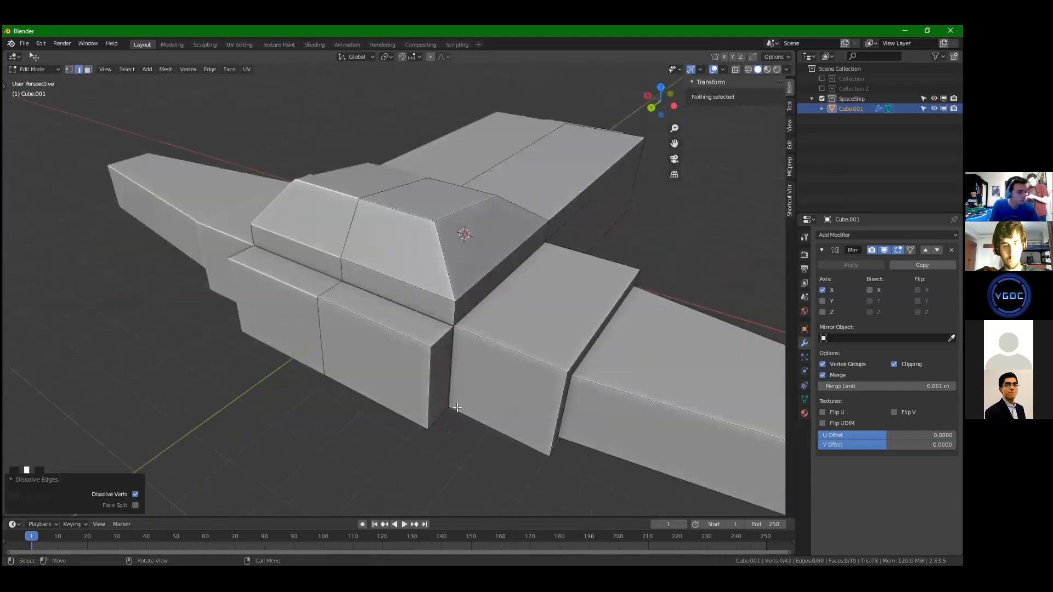
key(3)
click(463, 416)
shift+middle_drag(462, 416, 390, 366)
key(ctrl+z)
key(ctrl+z)
key(ctrl+z)
key(ctrl+z)
Try deleting the vertical edges on the engine block's rear face, and undo the deletion
key(x)
key(x)
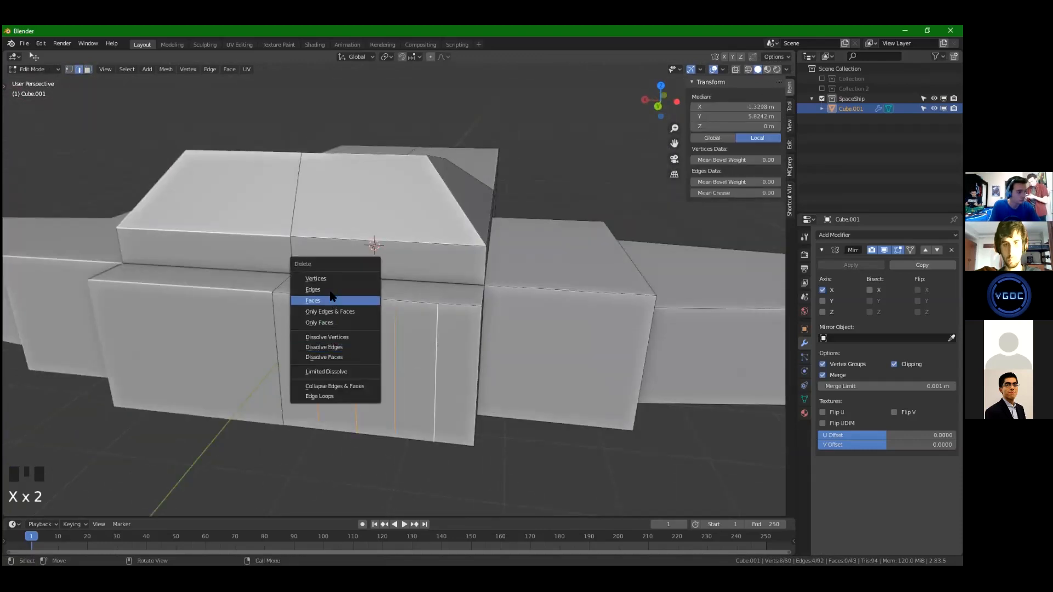
click(329, 289)
middle_drag(337, 362, 391, 421)
key(ctrl+z)
Dissolve the vertical edges on the engine block's rear face
key(x)
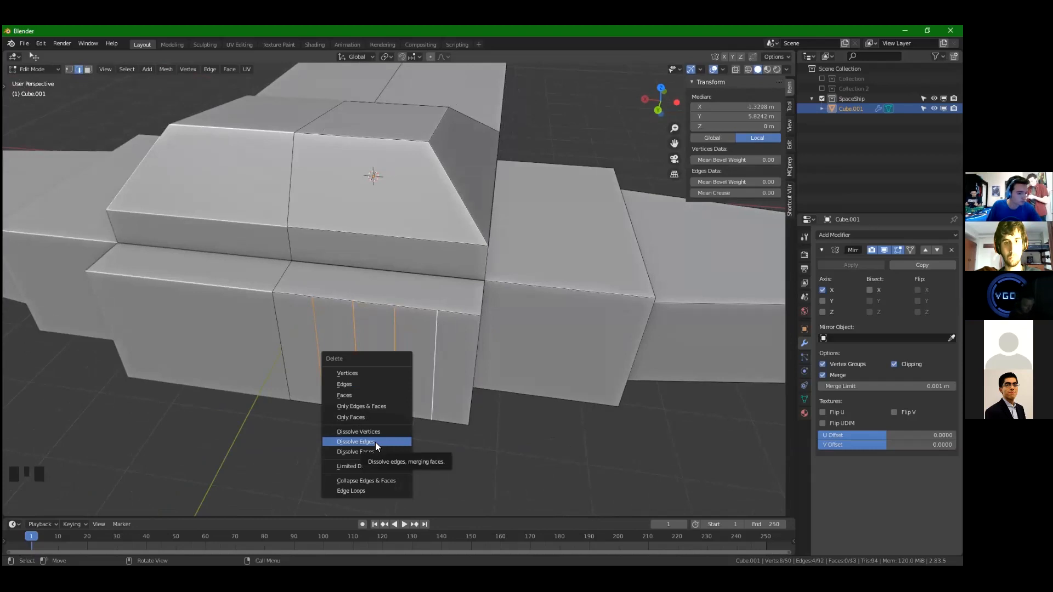
click(376, 442)
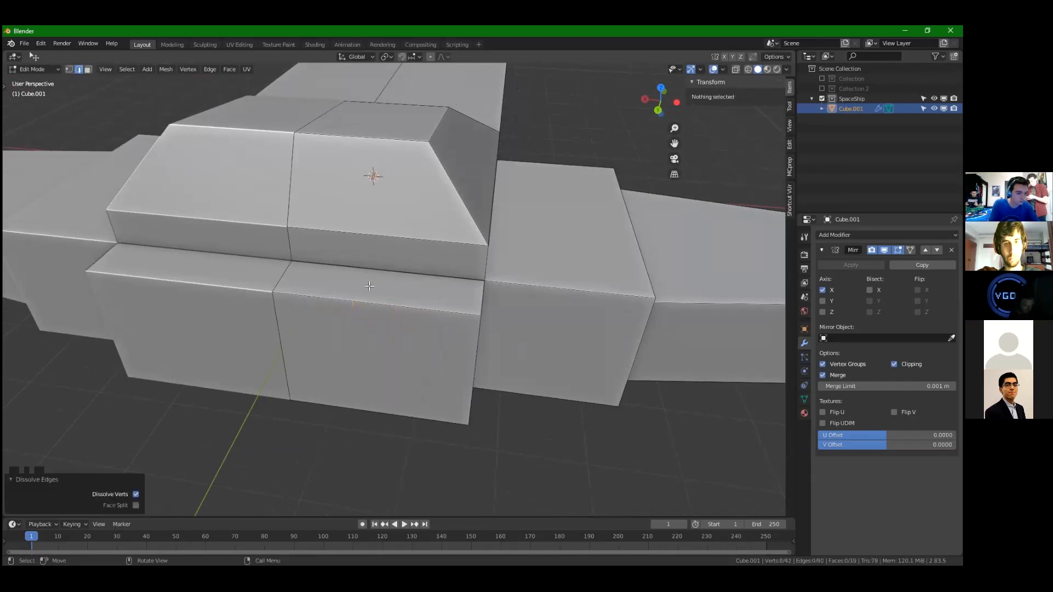
middle_drag(348, 433, 320, 362)
scroll(353, 364, down, 2)
scroll(361, 364, up, 3)
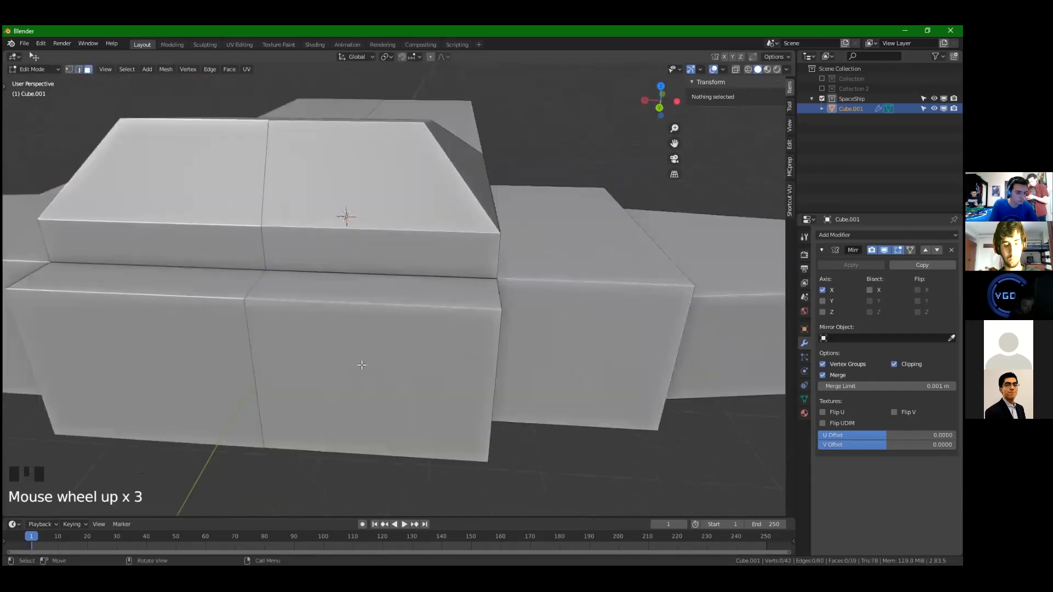
Inset the engine block's flat rear face individually by about 0.16 m
key(1)
middle_drag(388, 355, 283, 293)
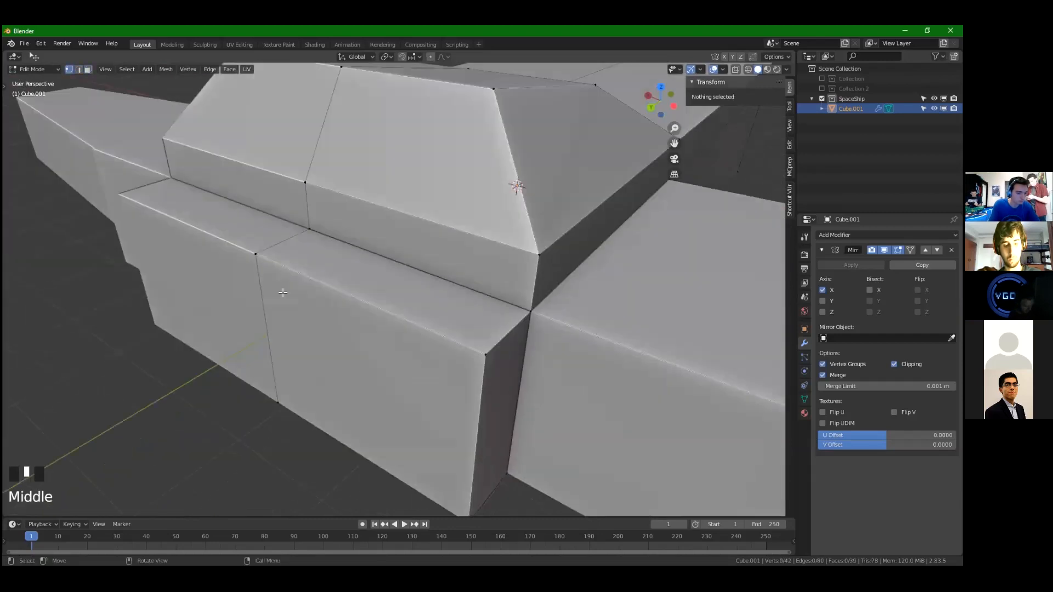
scroll(401, 333, down, 3)
key(3)
click(444, 359)
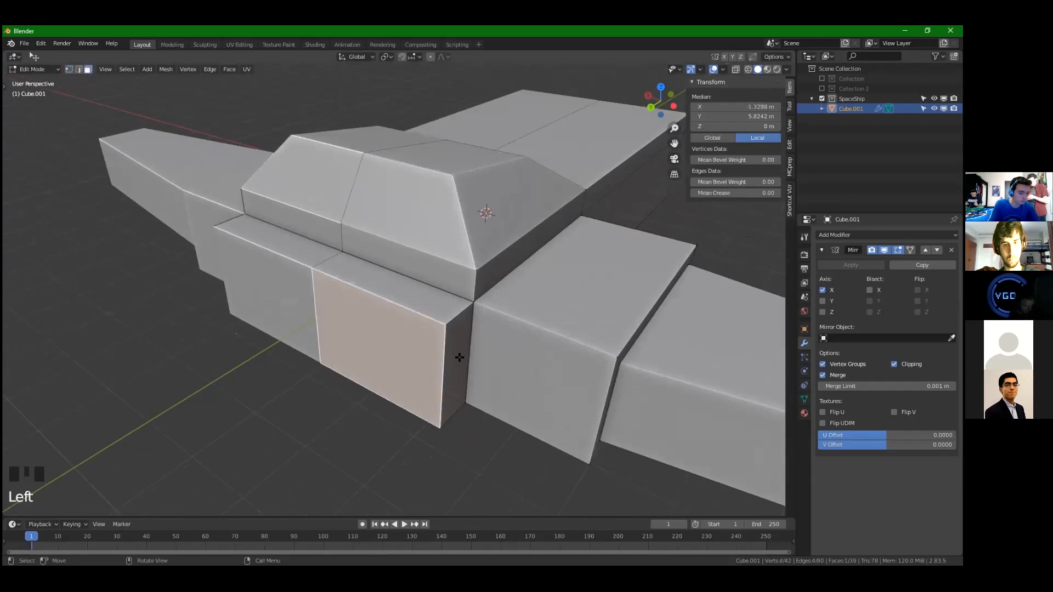
key(i)
click(225, 395)
middle_drag(324, 403, 549, 264)
key(ctrl+z)
key(ctrl+z)
key(ctrl+z)
Extrude the inset face outward into a nozzle and recess a smaller inset face inside it by about 0.616 m
key(e)
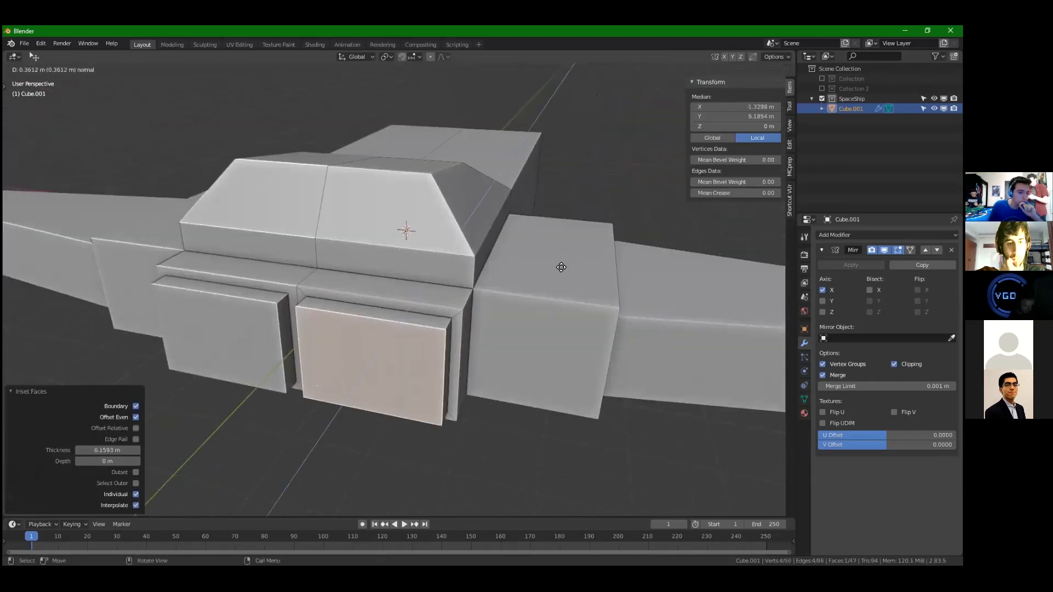
click(603, 277)
middle_drag(485, 277, 500, 330)
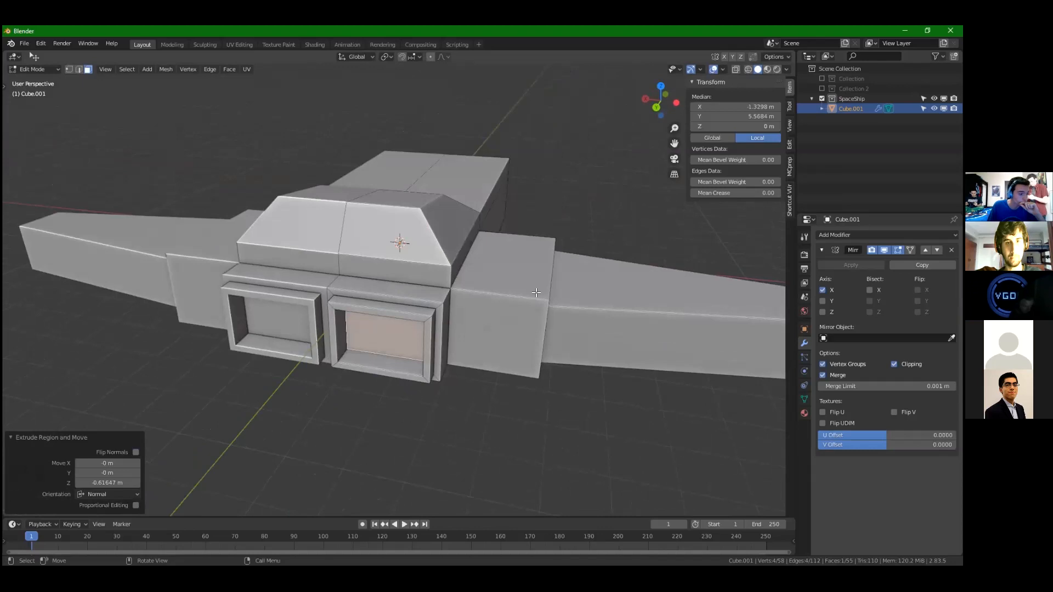
Select the long rear side face of the wing
click(638, 294)
shift+middle_drag(638, 293, 517, 298)
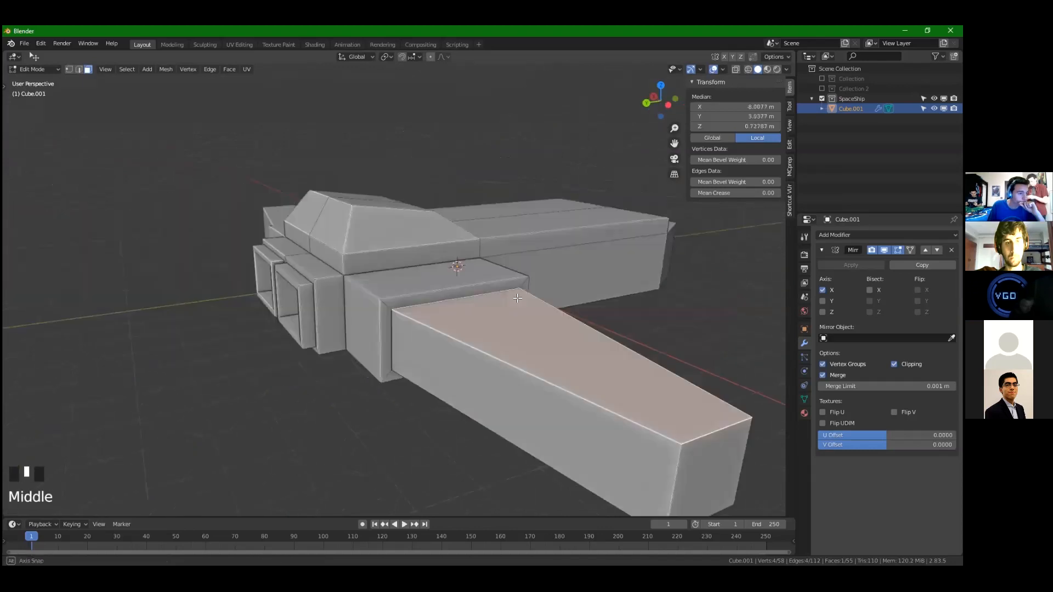
middle_drag(551, 422, 528, 383)
scroll(528, 383, down, 3)
scroll(365, 353, up, 1)
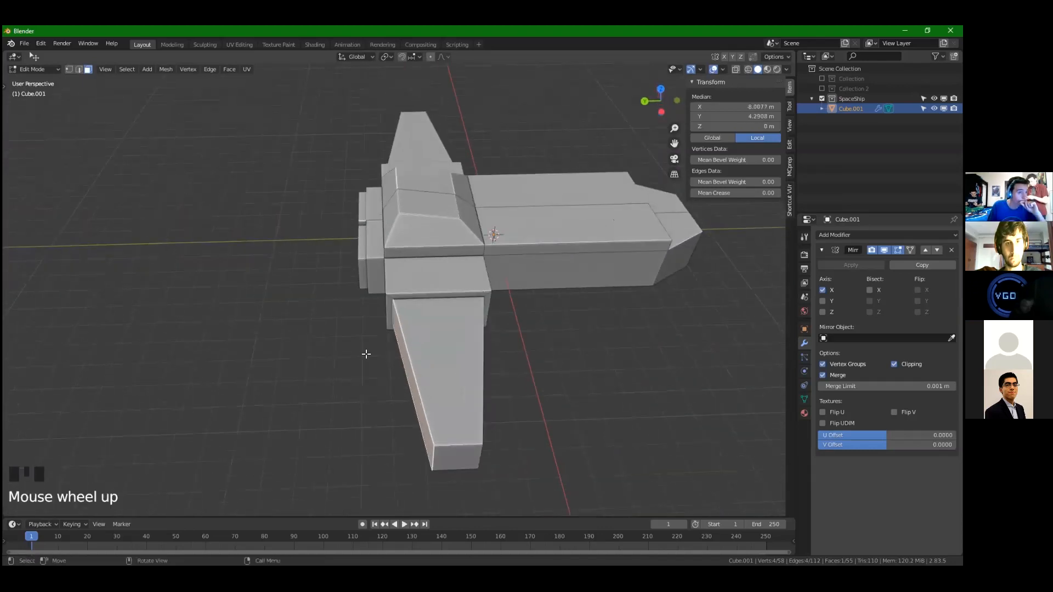
middle_drag(364, 352, 535, 285)
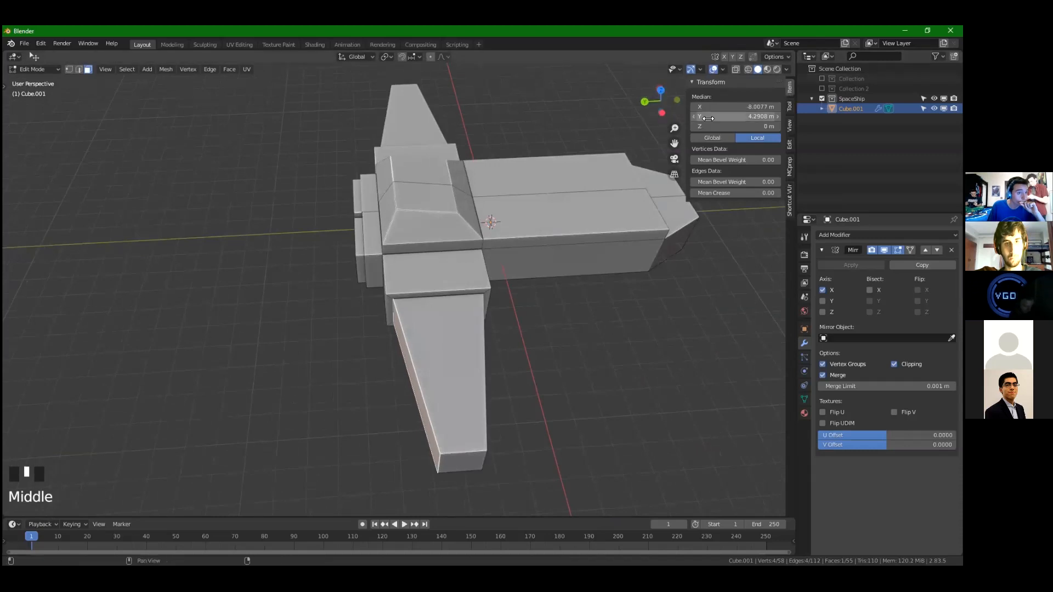
middle_drag(460, 235, 661, 150)
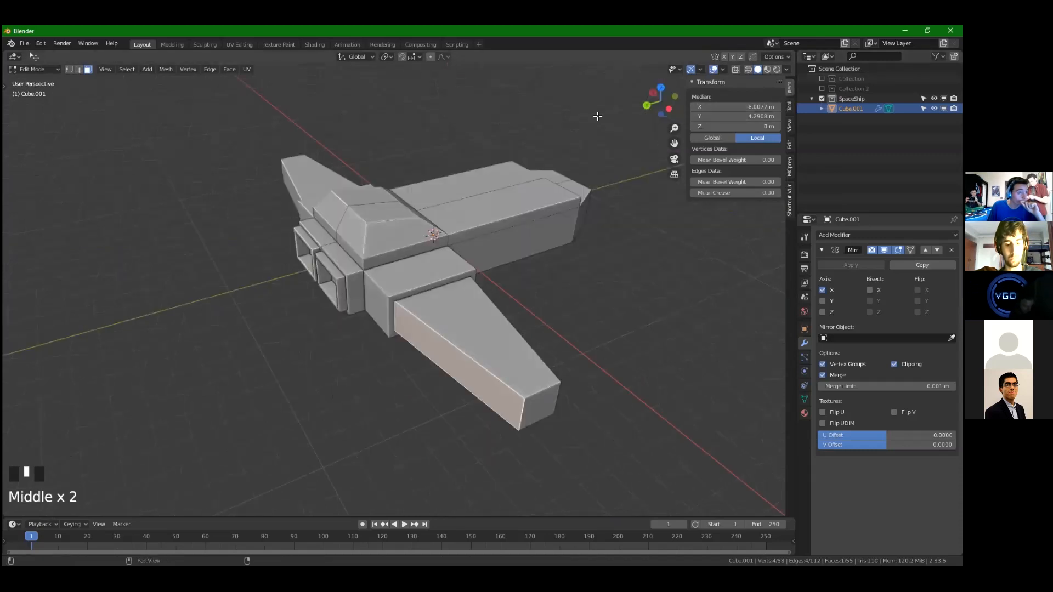
middle_drag(428, 266, 423, 242)
scroll(449, 344, up, 5)
scroll(446, 347, down, 4)
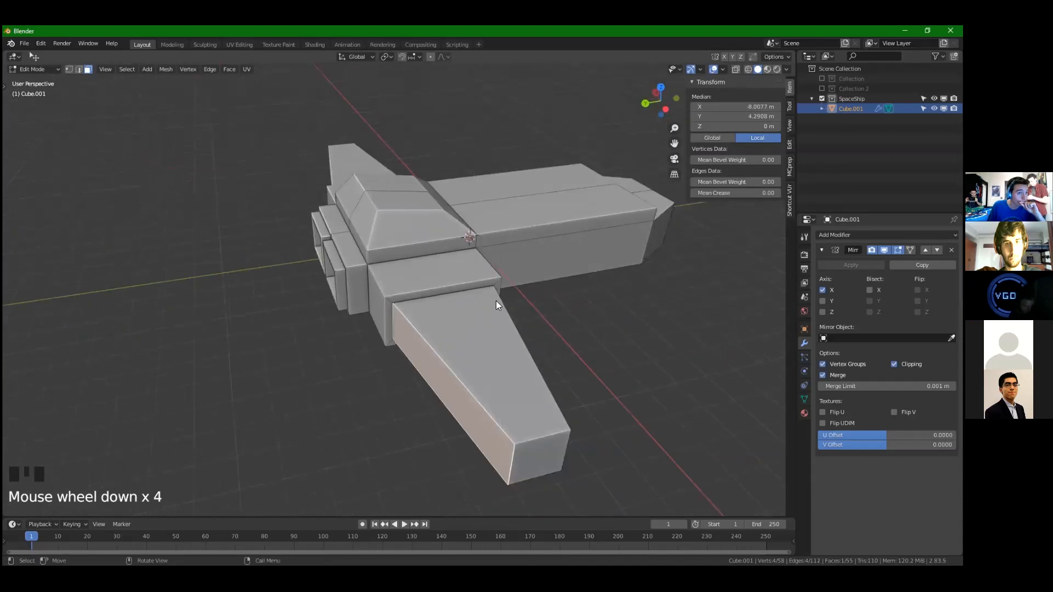
key(s)
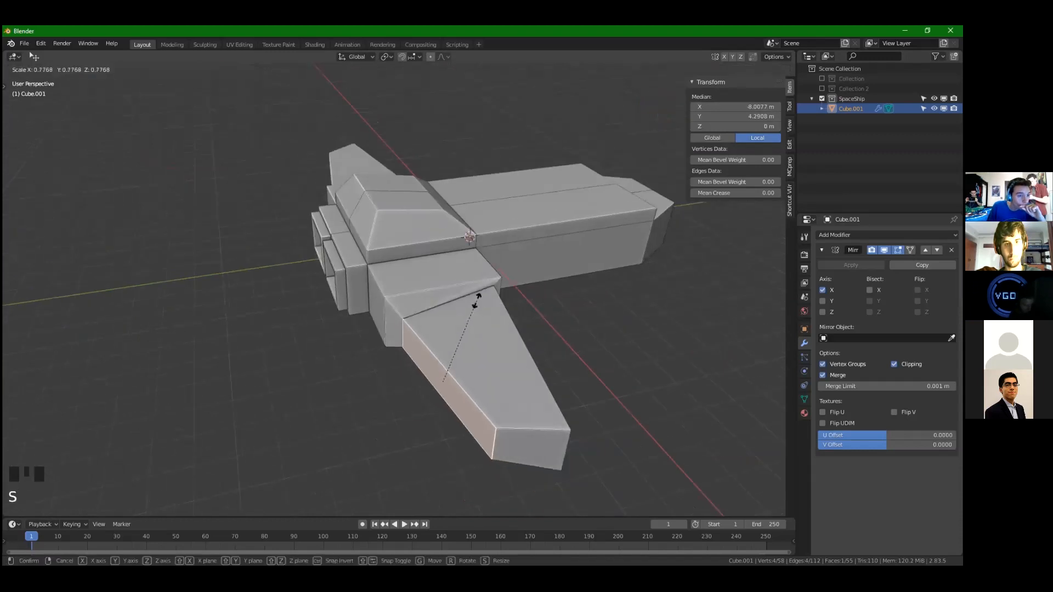
key(z)
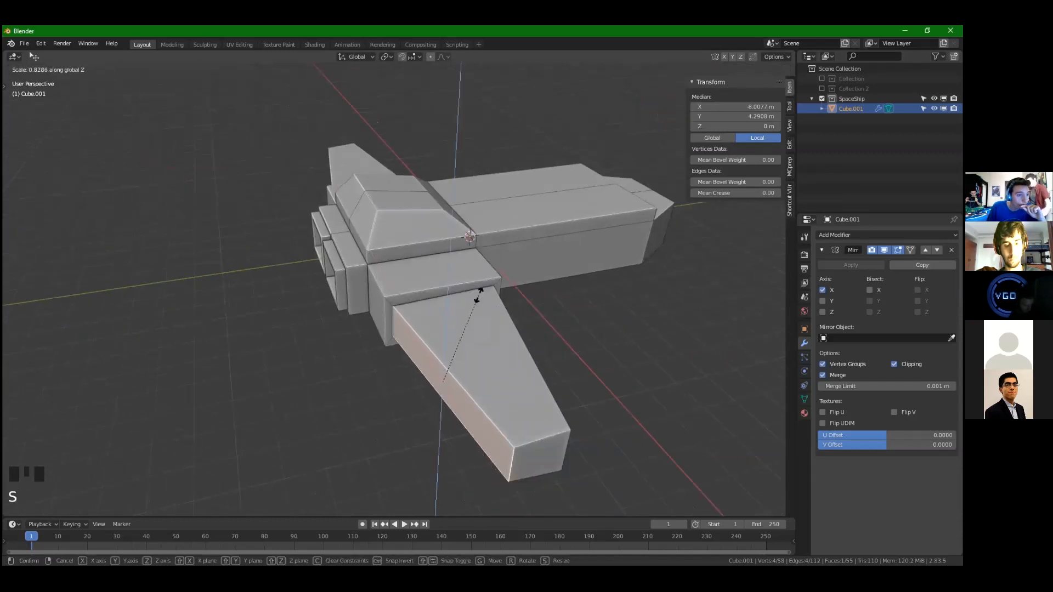
right_click(480, 292)
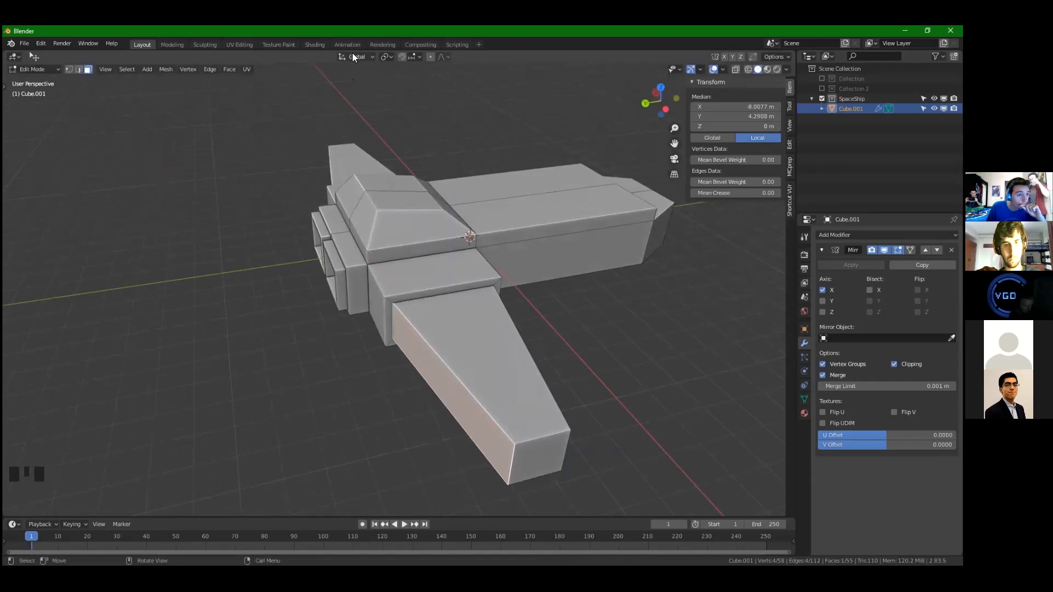
Set the transform orientation to Normal
click(352, 54)
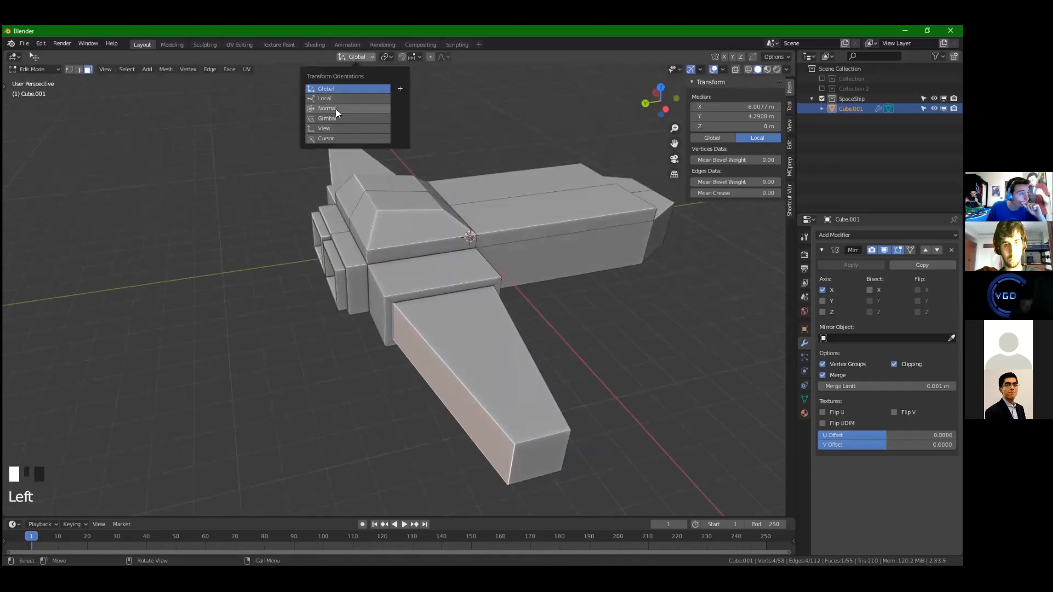
click(359, 58)
click(342, 59)
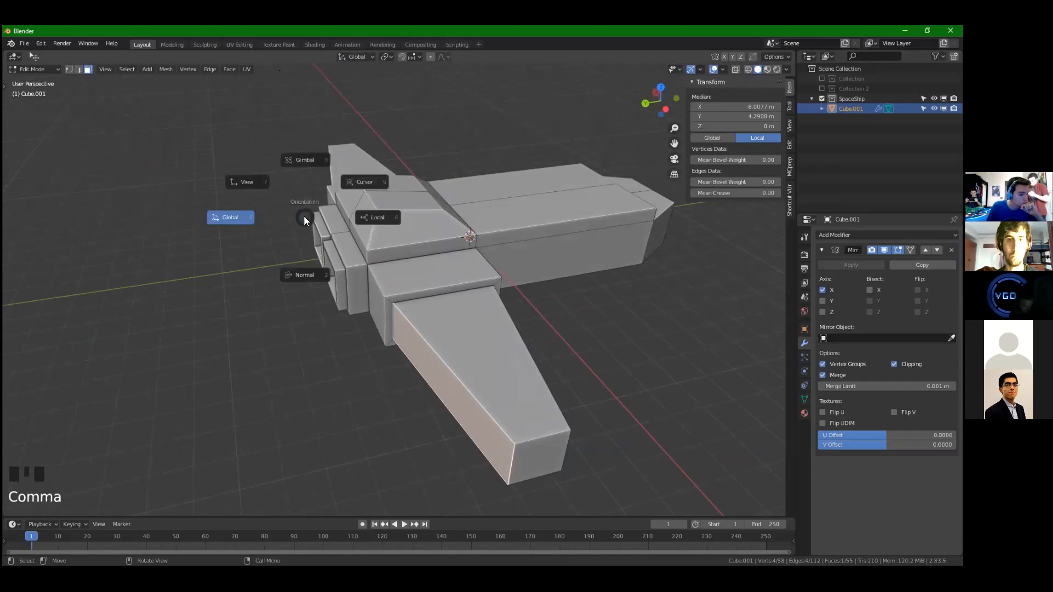
key(comma)
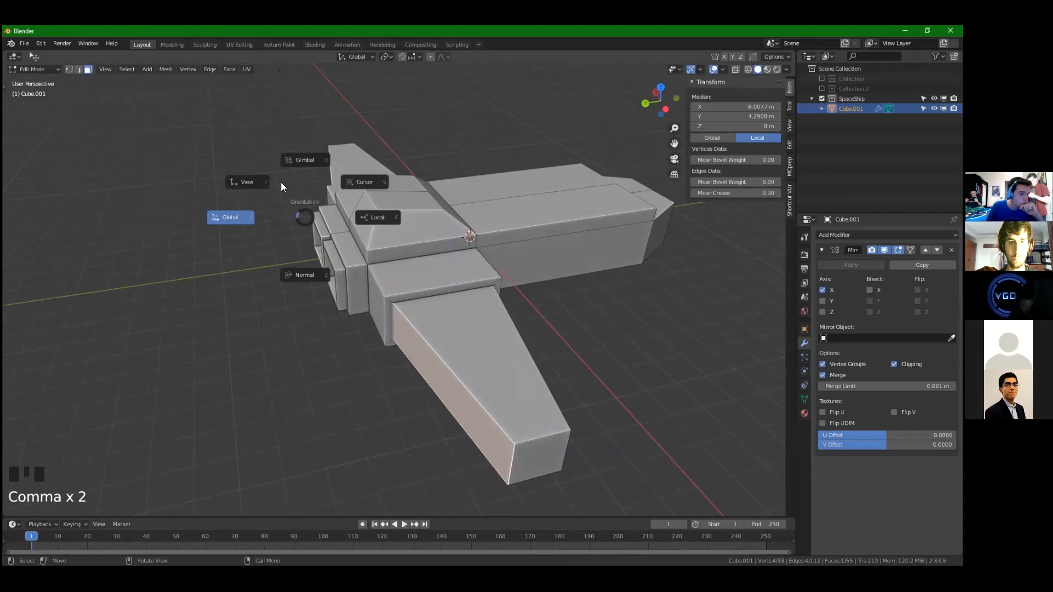
click(309, 274)
middle_drag(309, 274, 365, 52)
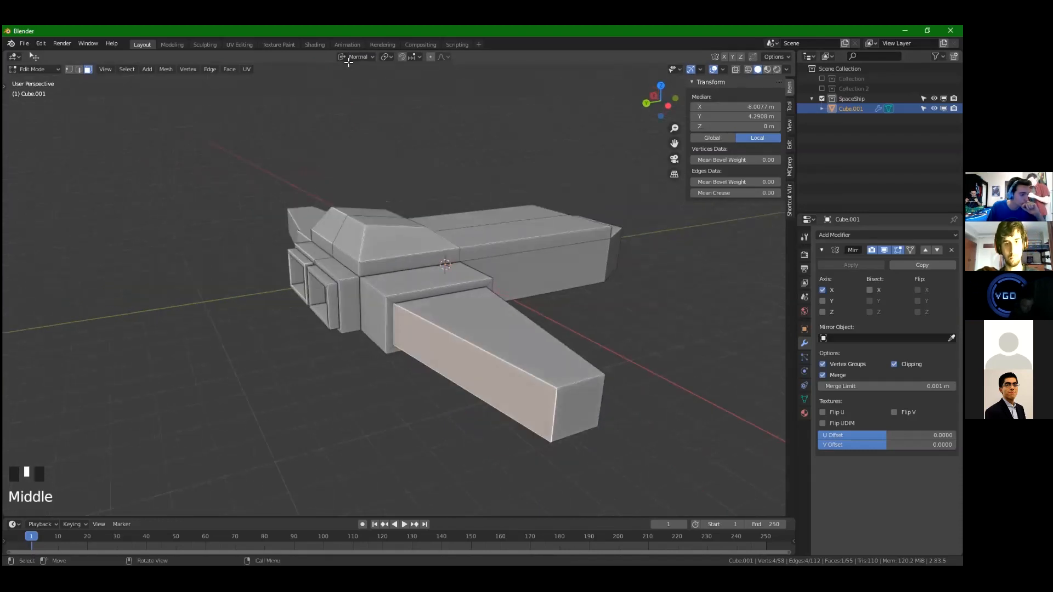
Try to move the wing's rear side face along its normal X and normal Z axes
key(g)
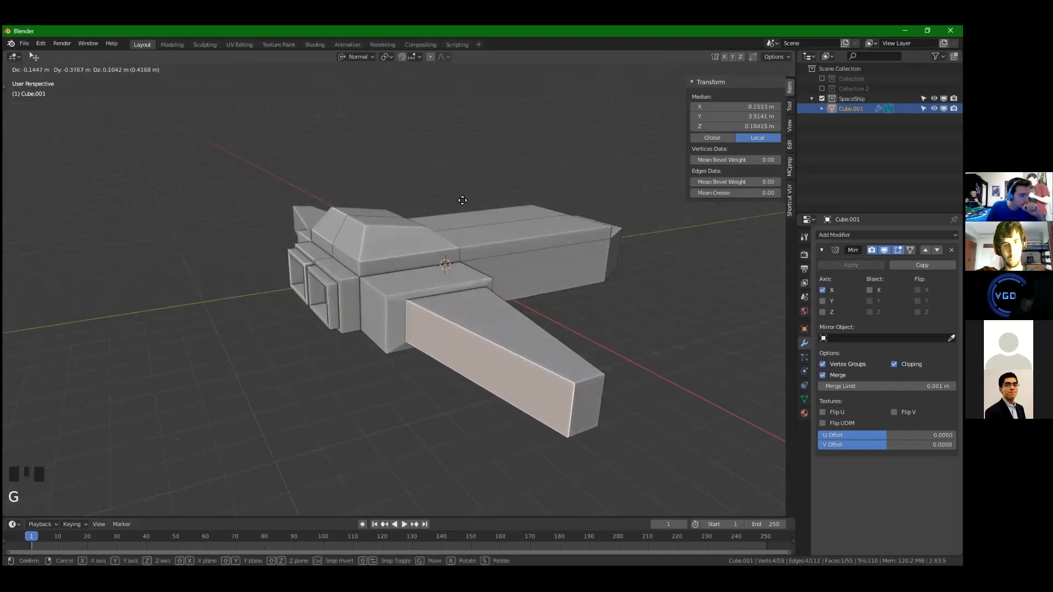
key(x)
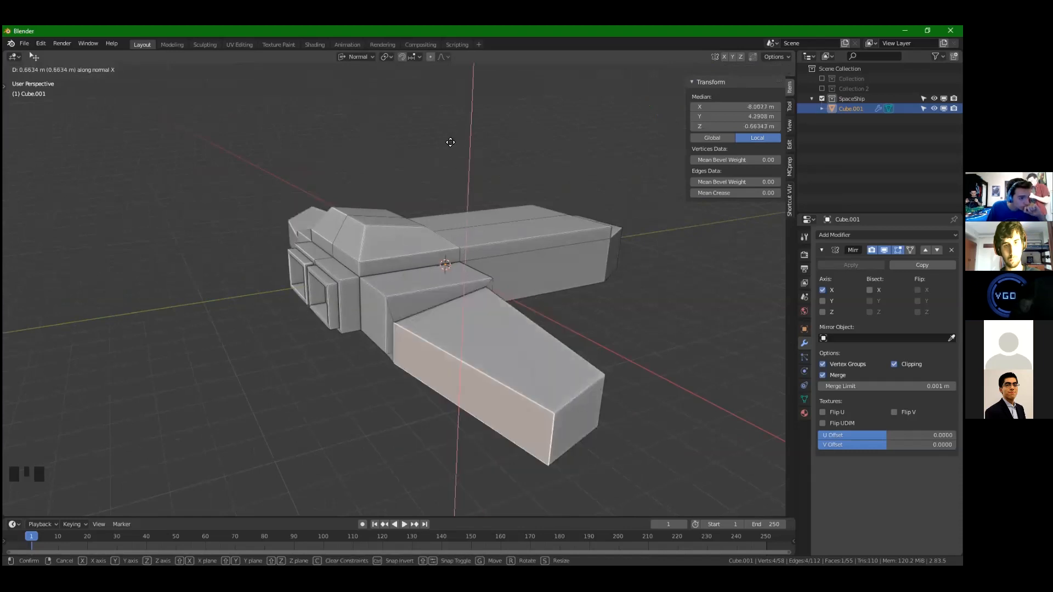
key(minus)
key(minus)
key(minus)
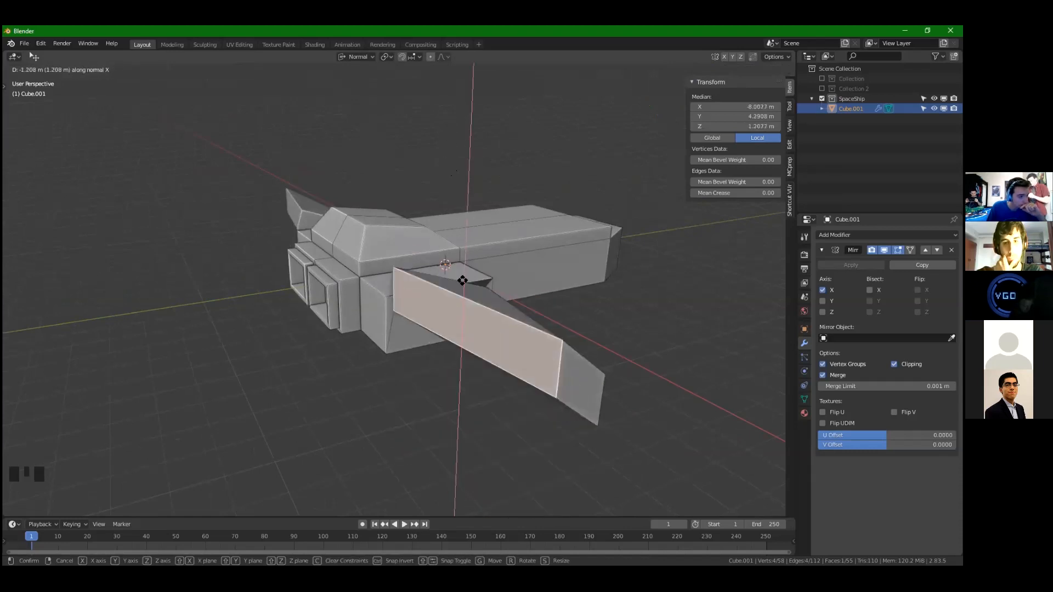
key(minus)
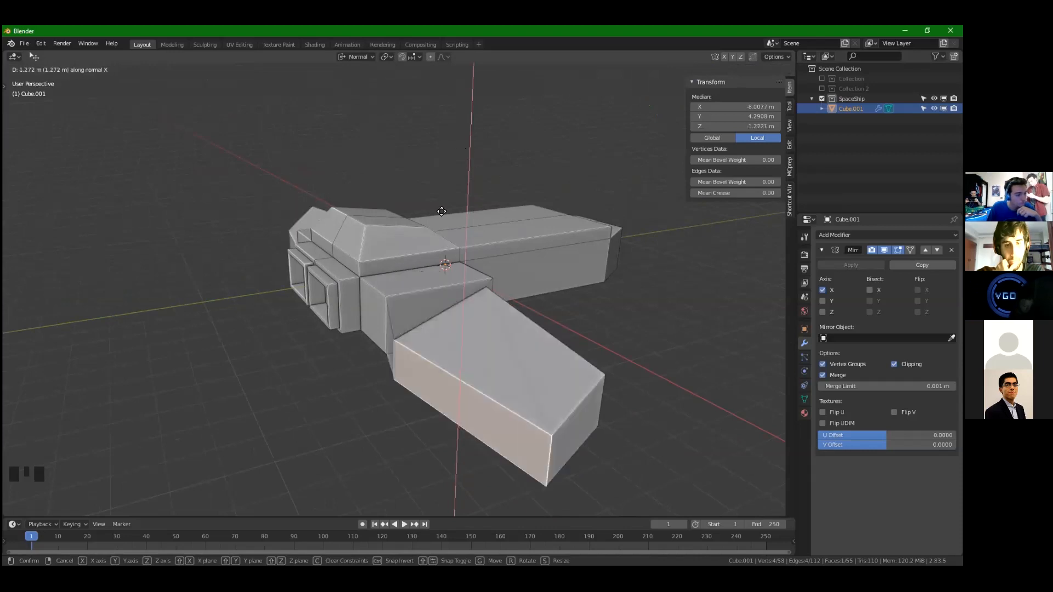
key(z)
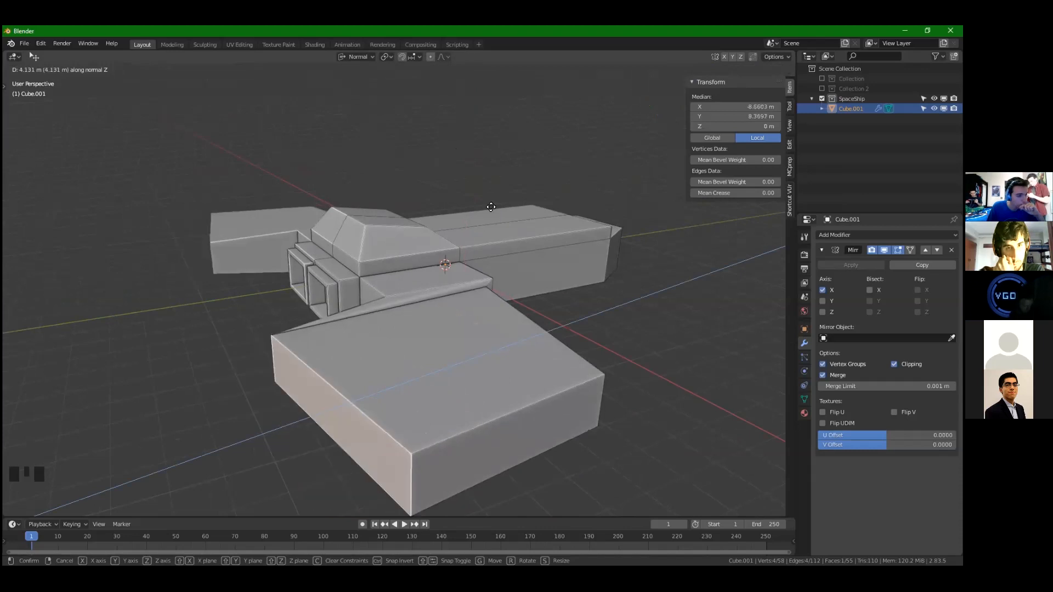
click(411, 241)
Split the wing's rear side face with a vertical edge at its middle
scroll(438, 285, down, 4)
middle_drag(412, 241, 451, 330)
shift+middle_drag(465, 287, 494, 307)
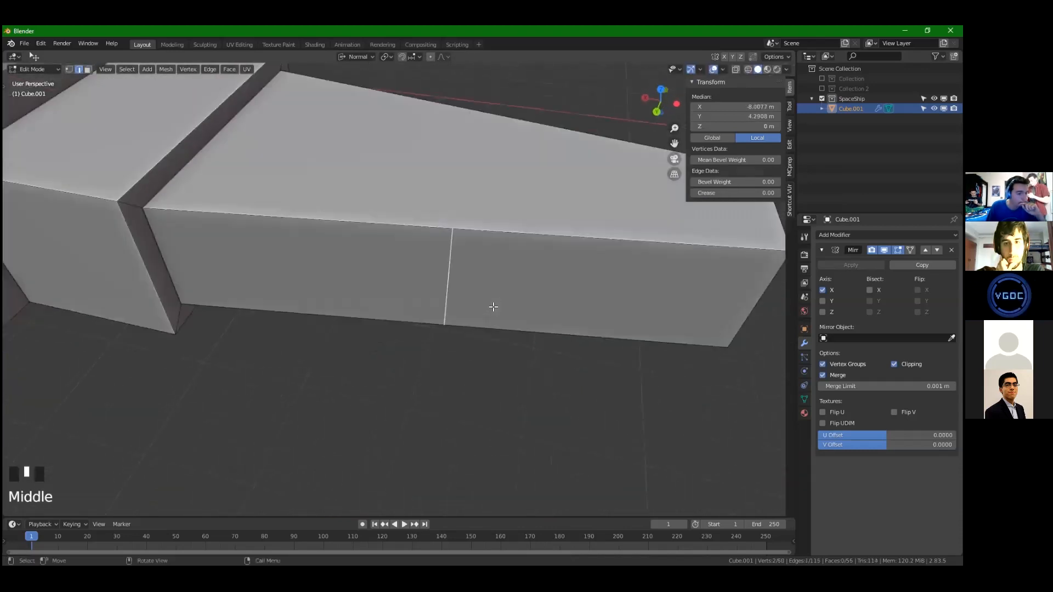
scroll(493, 307, down, 2)
scroll(488, 318, down, 1)
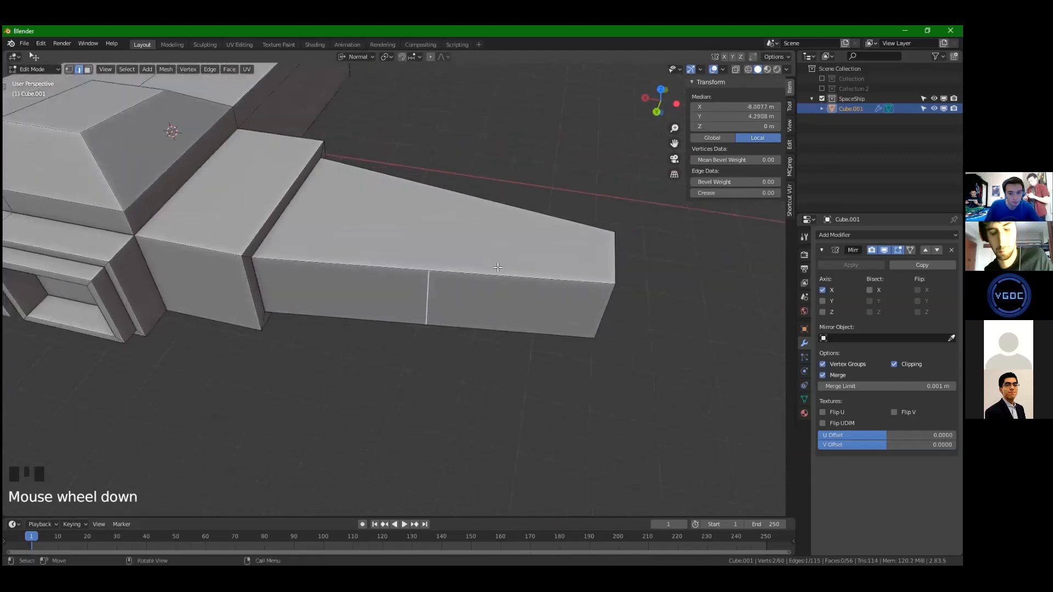
Slide the vertical split edge along the wing's rear side towards the wing root
key(g)
right_click(478, 293)
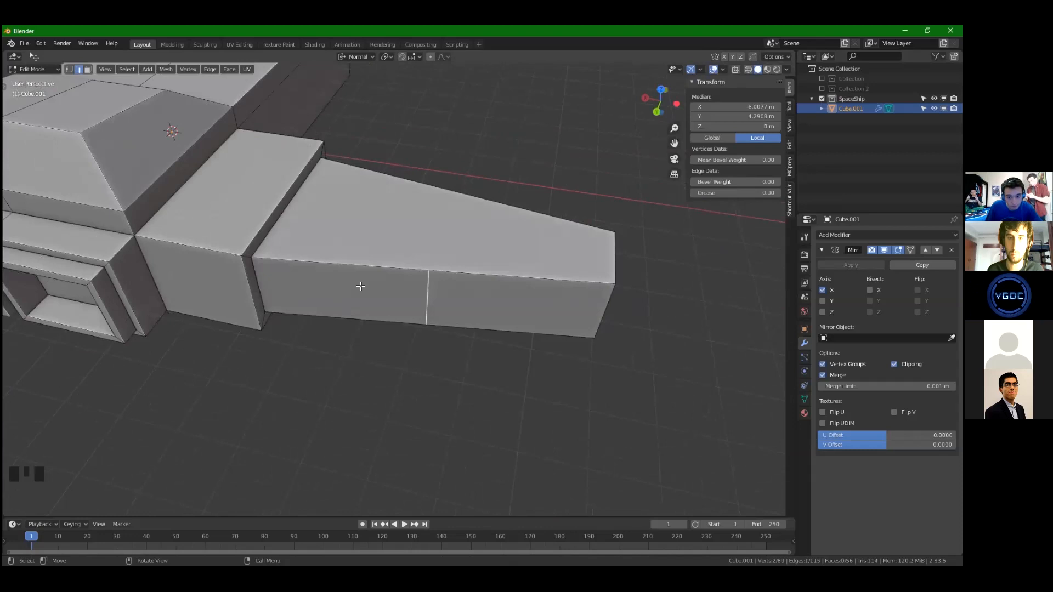
middle_drag(361, 285, 410, 257)
middle_drag(425, 301, 434, 271)
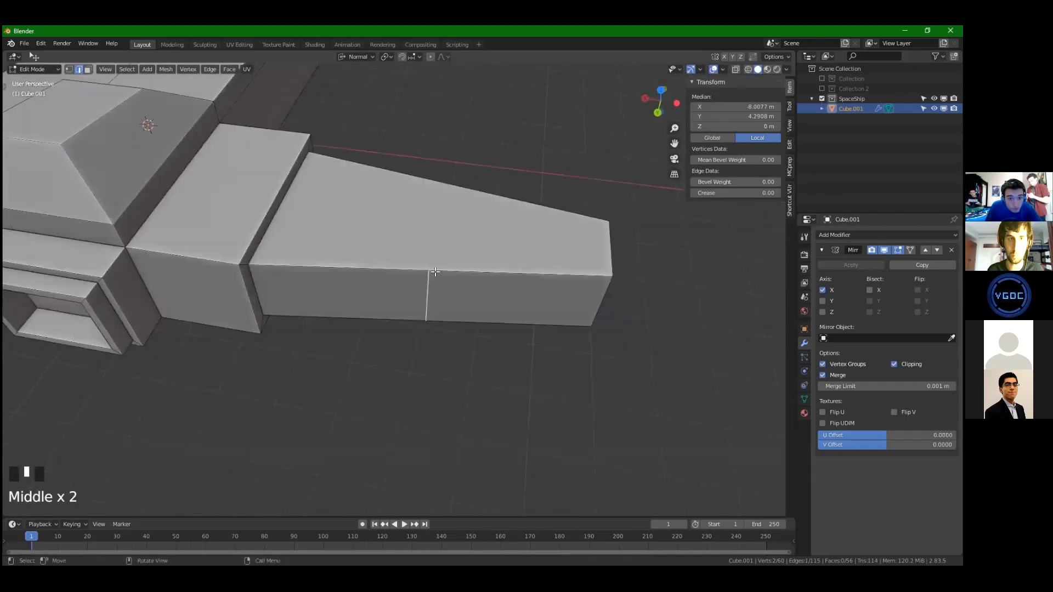
key(g)
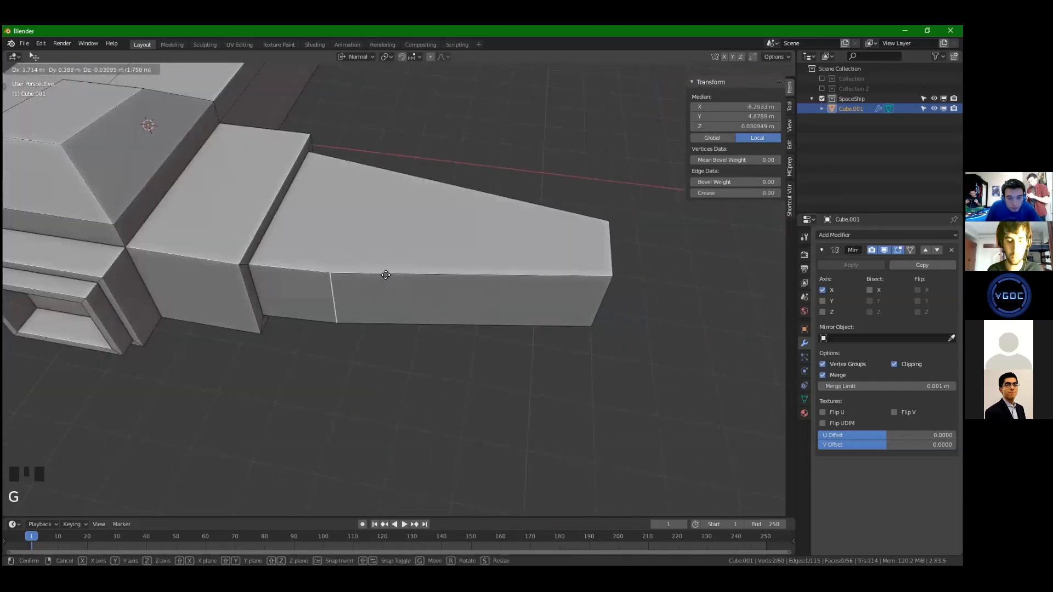
click(539, 320)
middle_drag(540, 321, 570, 280)
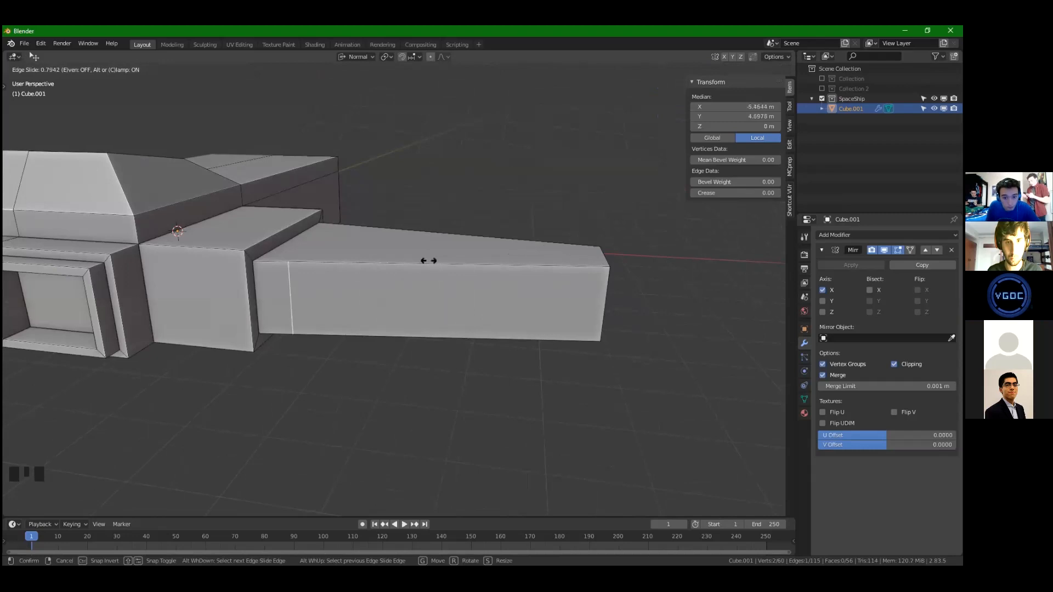
click(465, 257)
middle_drag(524, 278, 381, 301)
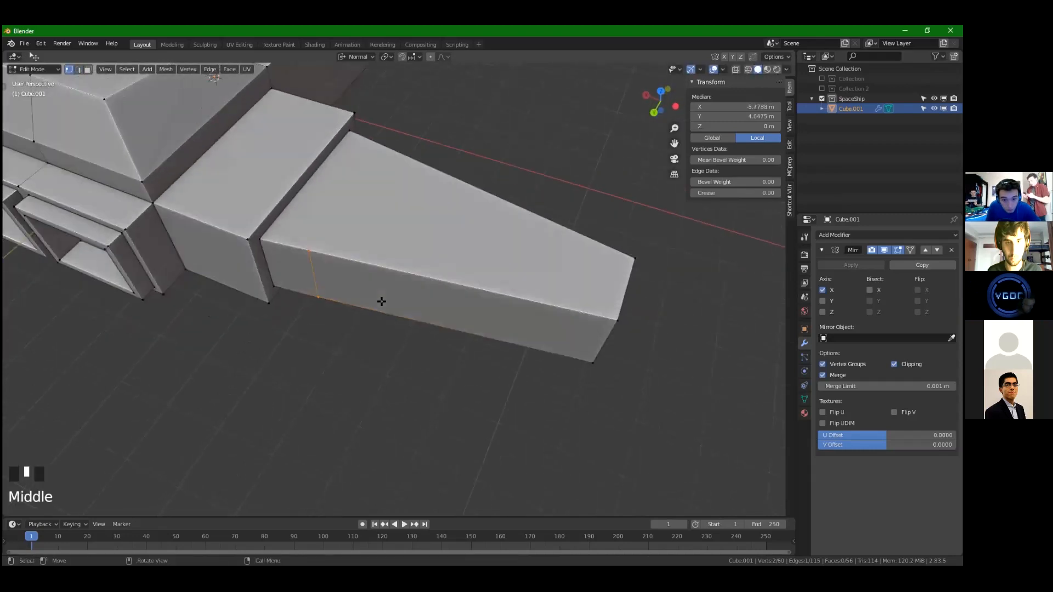
Select the larger outer section of the wing's rear side face
key(KP_7)
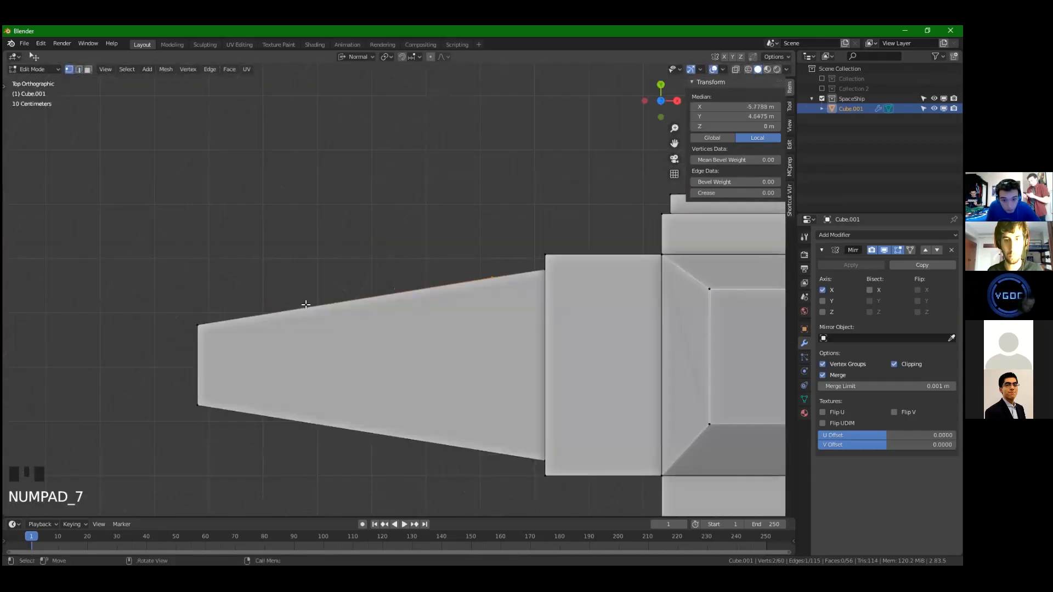
middle_drag(306, 304, 431, 251)
scroll(384, 292, up, 4)
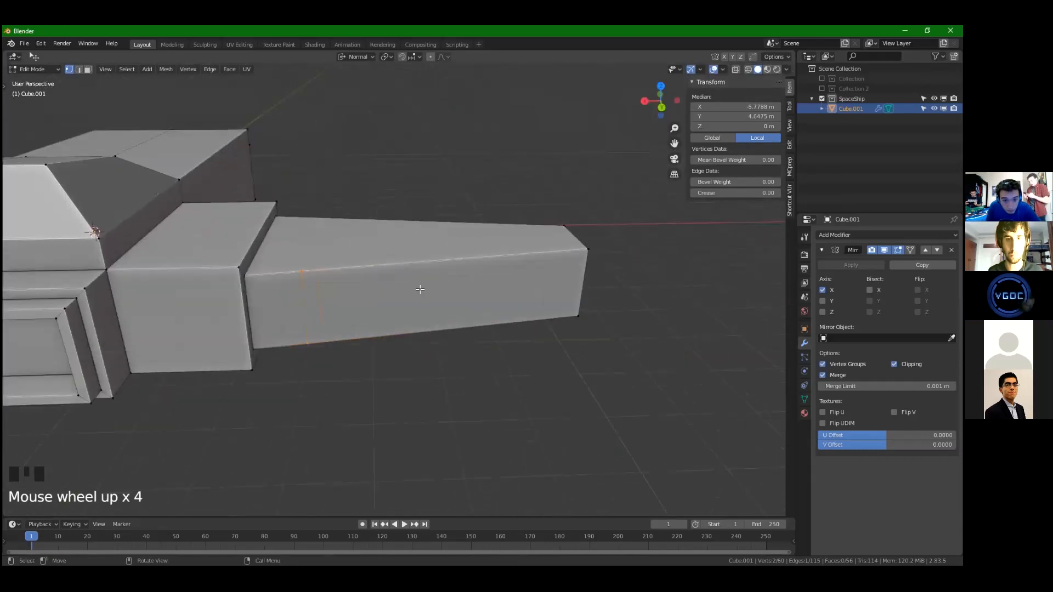
scroll(420, 289, up, 1)
shift+middle_drag(469, 315, 503, 322)
shift+middle_drag(400, 303, 425, 307)
key(3)
click(434, 302)
Try to extrude the larger section of the wing's rear side face outward by about 0.34 m
scroll(466, 287, down, 3)
key(e)
click(541, 326)
middle_drag(542, 326, 593, 270)
scroll(479, 317, down, 2)
key(ctrl+z)
scroll(592, 270, up, 2)
key(e)
click(599, 270)
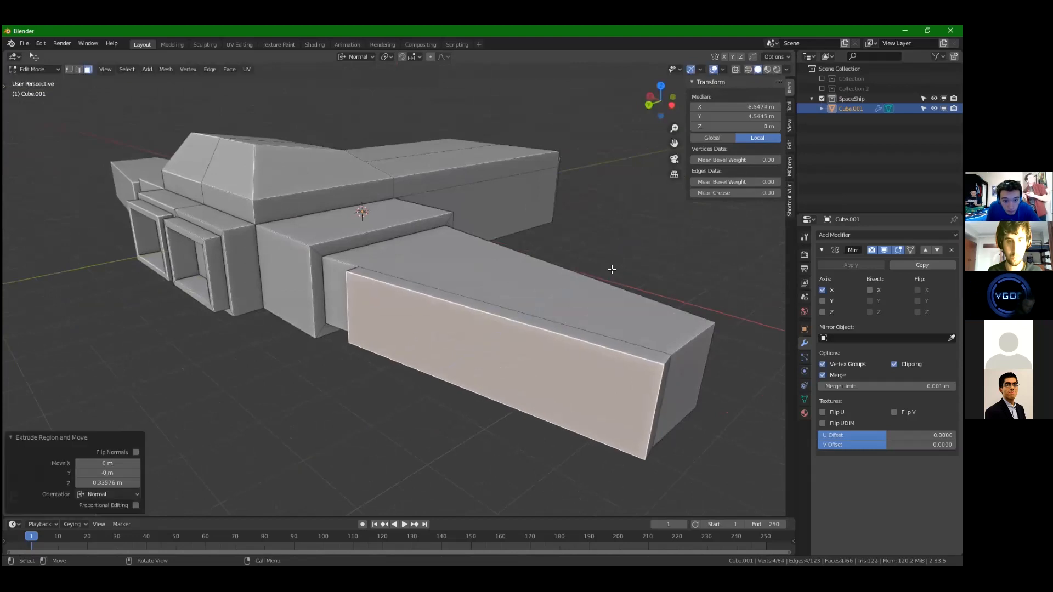
Switch the transform orientation to Global and try to scale the extruded rear face along Z
key(s)
key(z)
click(359, 57)
click(354, 84)
key(s)
key(z)
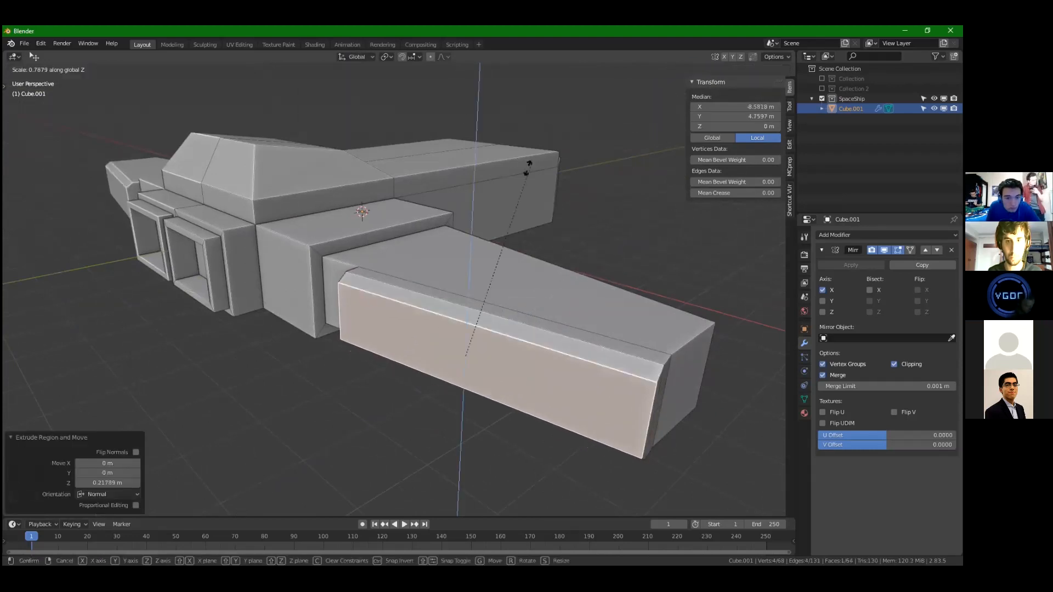
click(587, 264)
click(587, 265)
middle_drag(588, 266, 469, 305)
key(ctrl+z)
Try to subdivide the extruded rear face through its vertical end edges, increasing the number of cuts
key(2)
click(390, 327)
click(350, 307)
shift+click(625, 403)
right_click(614, 390)
click(581, 246)
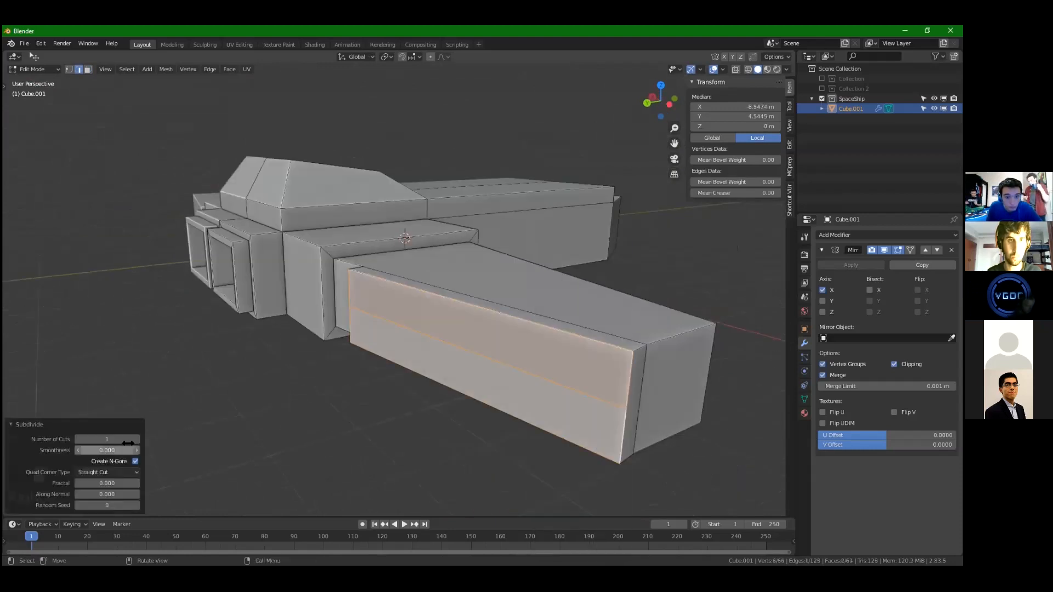
click(137, 440)
Set the transform orientation to Normal and try to move the middle strip of the rear face along its normal Z axis
key(3)
click(482, 357)
click(351, 57)
click(348, 103)
key(g)
key(z)
click(494, 327)
alt+middle_drag(493, 328, 391, 297)
click(537, 234)
Undo the extrusion, subdivision and strip edits on the wing's rear side face
key(ctrl+z)
key(ctrl+z)
key(ctrl+z)
key(ctrl+z)
key(ctrl+z)
key(ctrl+z)
key(ctrl+z)
key(ctrl+z)
key(ctrl+z)
key(ctrl+z)
key(ctrl+z)
key(ctrl+z)
key(ctrl+z)
Inset the larger section of the wing's rear side face and extrude it outward as a raised panel
key(i)
key(e)
click(496, 354)
middle_drag(450, 351, 464, 324)
scroll(474, 329, down, 4)
key(Tab)
scroll(488, 317, up, 4)
key(Tab)
key(3)
click(475, 375)
key(ctrl+z)
Inset the wing's tip face by about 0.27 m and extrude it outward into a block
click(648, 331)
key(KP_Decimal)
middle_drag(524, 162, 529, 184)
key(e)
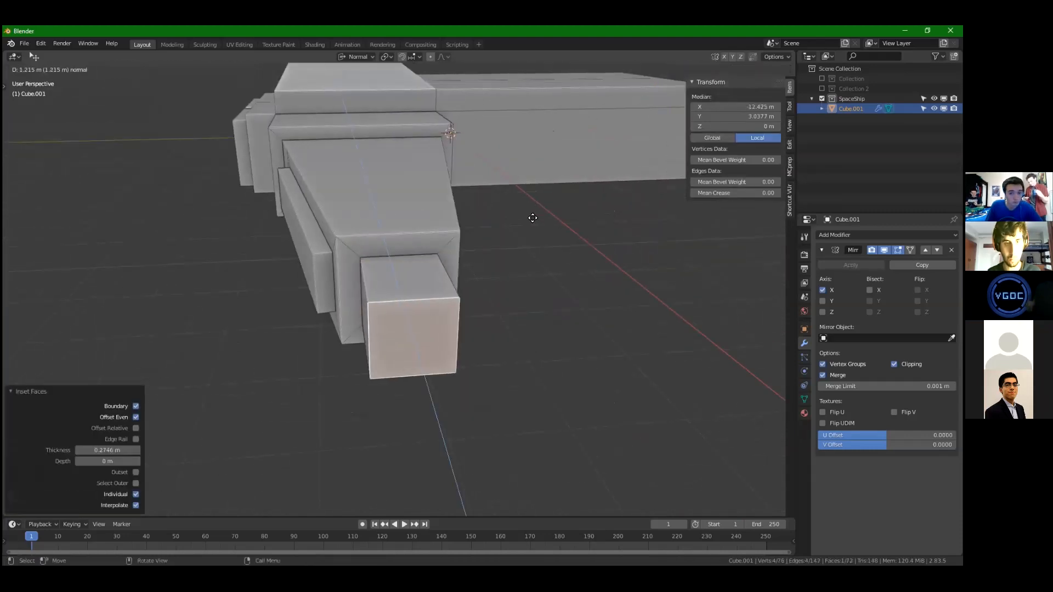
click(587, 242)
Inset the wingtip block's front-facing side and extrude it forward as an arm
click(402, 307)
middle_drag(587, 242, 513, 307)
click(429, 297)
scroll(477, 316, down, 1)
key(g)
right_click(479, 329)
key(e)
click(685, 305)
Move the arm's end face about -1.45 m along its normal Z axis
key(g)
key(z)
click(484, 285)
scroll(574, 294, up, 2)
middle_drag(574, 294, 606, 305)
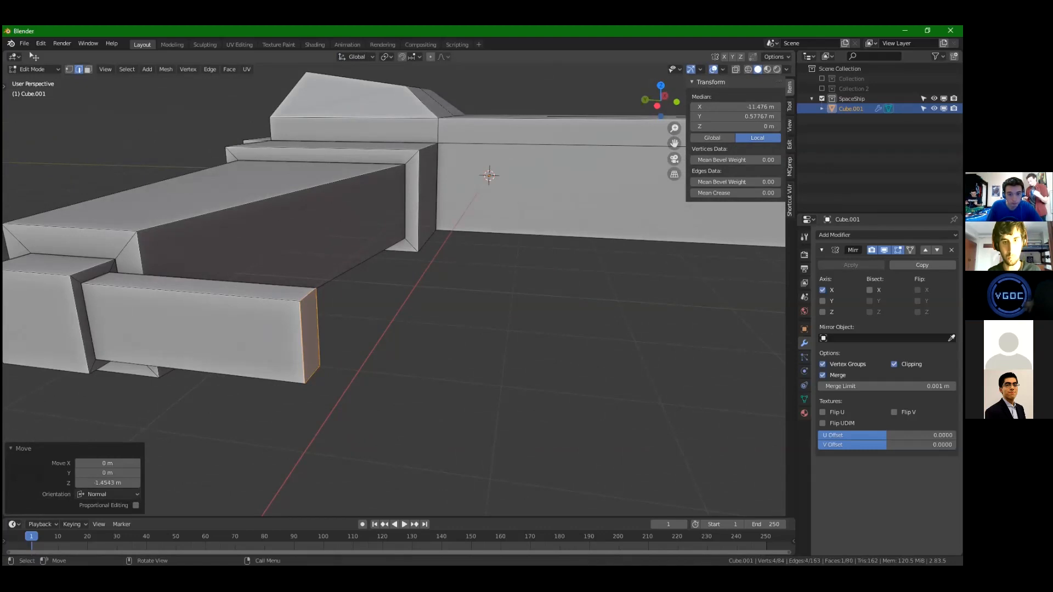
middle_drag(336, 318, 465, 285)
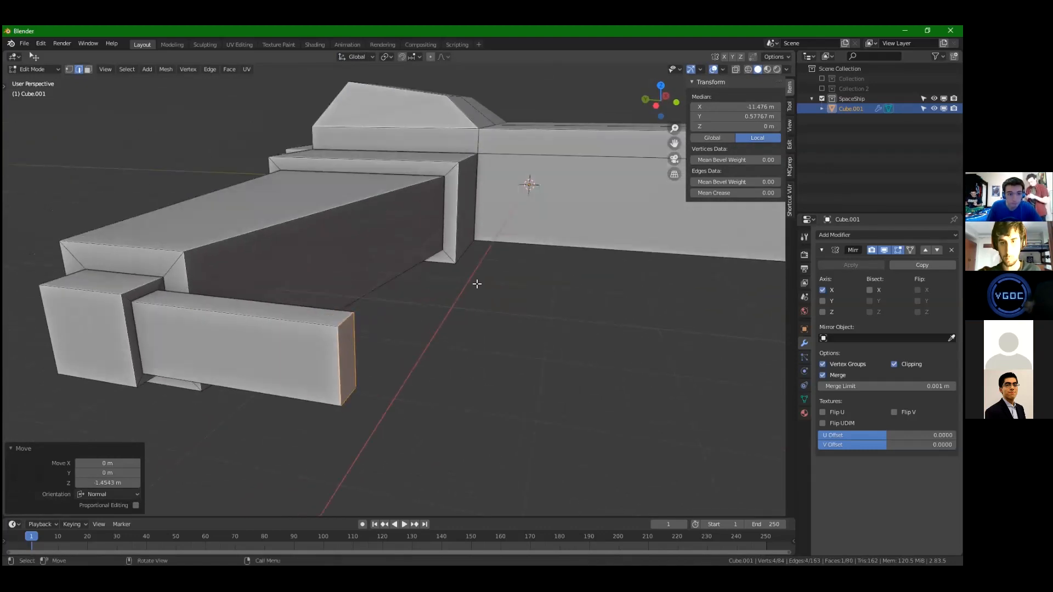
middle_drag(476, 284, 521, 261)
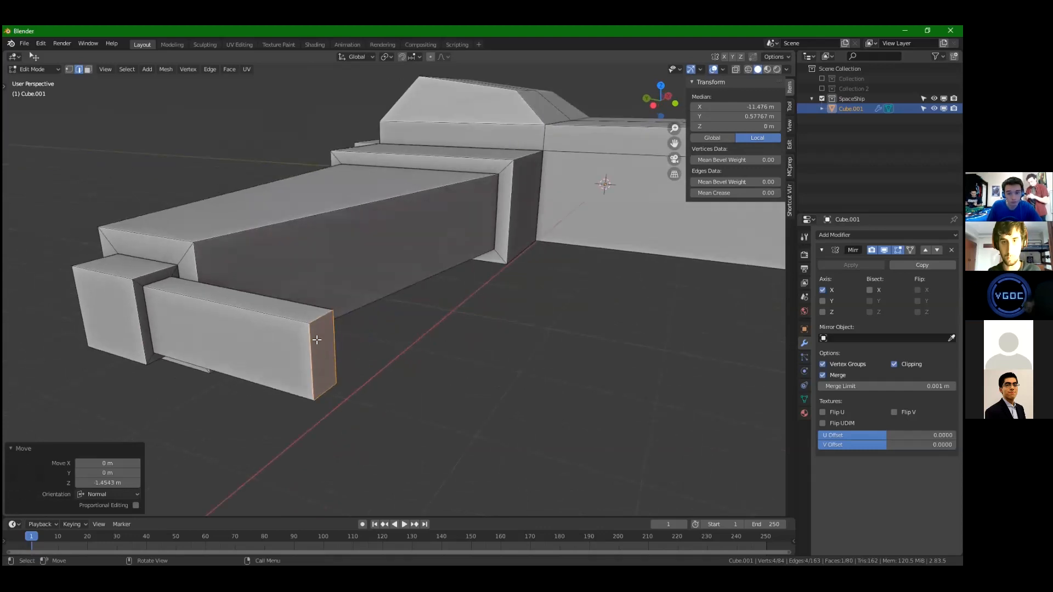
Subdivide the vertical edges of the arm's end face with two cuts to form three strips
shift+click(312, 353)
right_click(332, 335)
click(318, 322)
click(138, 439)
Scale the middle strip of the arm's end face along Z and inset it
key(3)
click(323, 356)
scroll(383, 352, down, 2)
middle_drag(384, 352, 309, 323)
key(s)
key(z)
click(446, 308)
middle_drag(530, 296, 577, 299)
key(i)
click(565, 298)
key(2)
click(408, 289)
key(e)
key(3)
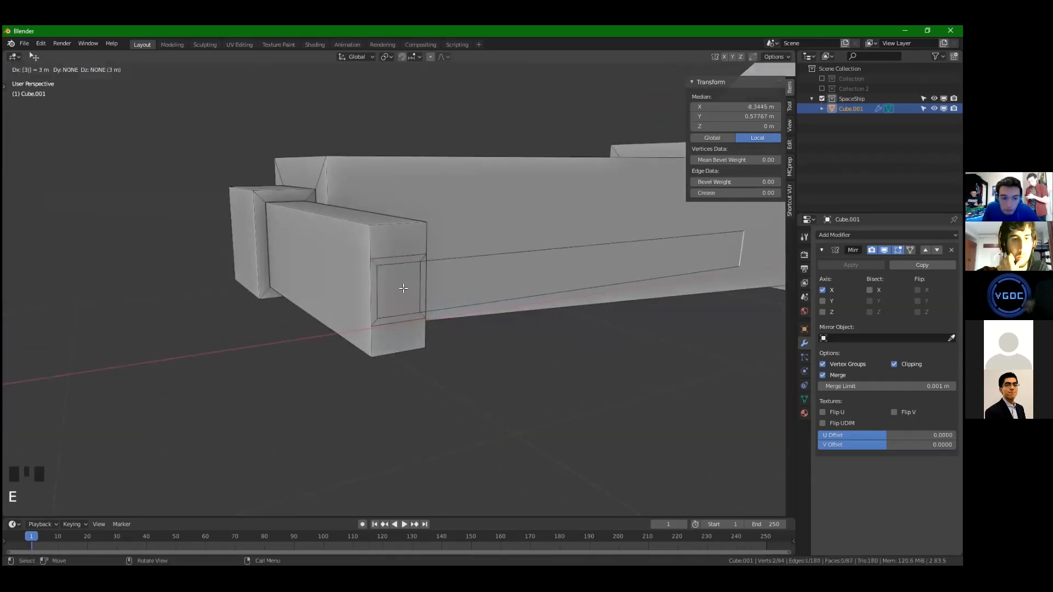
Extrude the inset face at the arm's end about 5.35 m forward into a long gun barrel
key(KP_1)
key(KP_3)
key(alt+z)
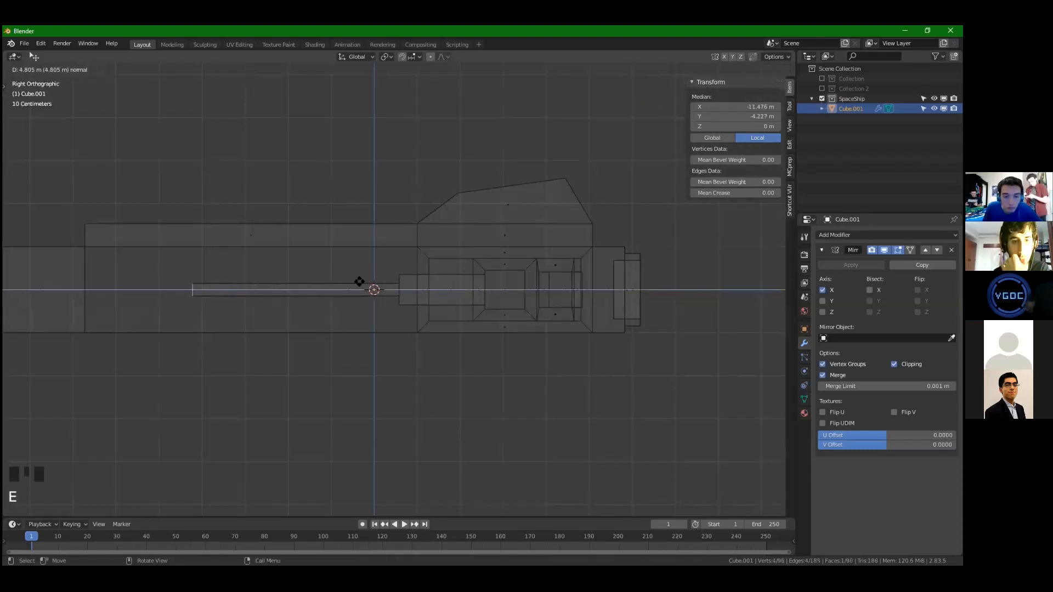
click(342, 284)
middle_drag(342, 284, 462, 329)
key(alt+z)
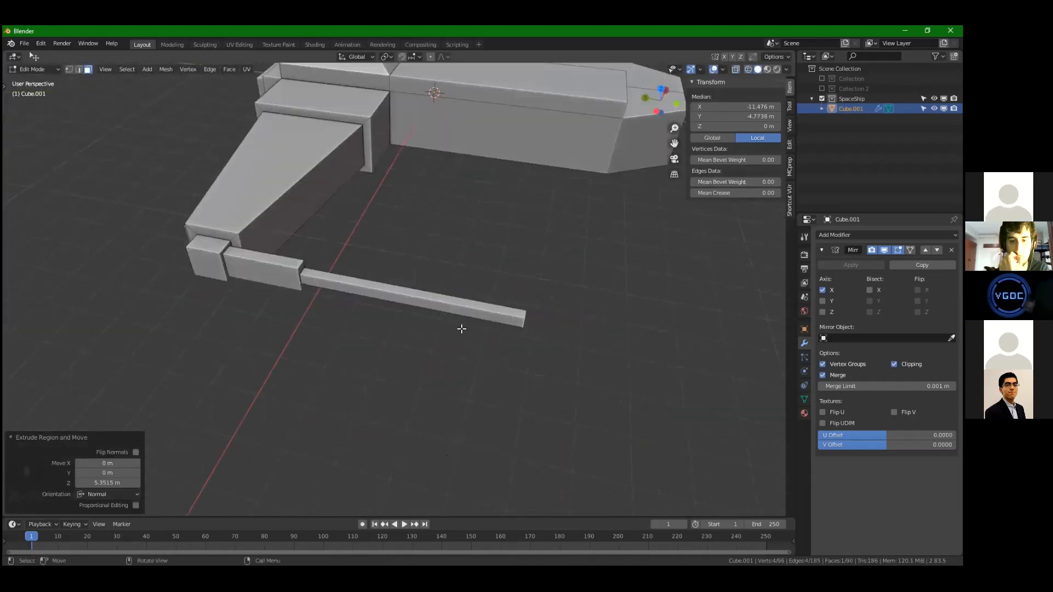
Extrude the barrel's end face about 0.36 m further to add a short end segment
middle_drag(462, 329, 447, 312)
key(KP_Decimal)
scroll(578, 277, down, 8)
key(e)
click(449, 280)
middle_drag(263, 288, 374, 322)
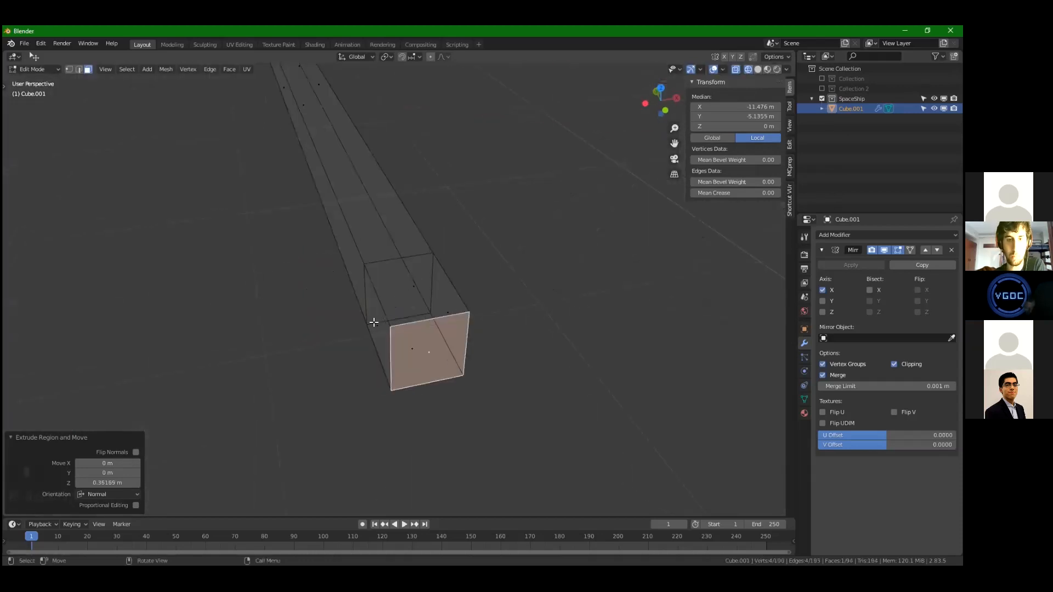
Extrude the upper and lower faces of the barrel's end segment along their normals
click(405, 292)
middle_drag(411, 294, 526, 278)
key(ctrl+z)
key(alt+e)
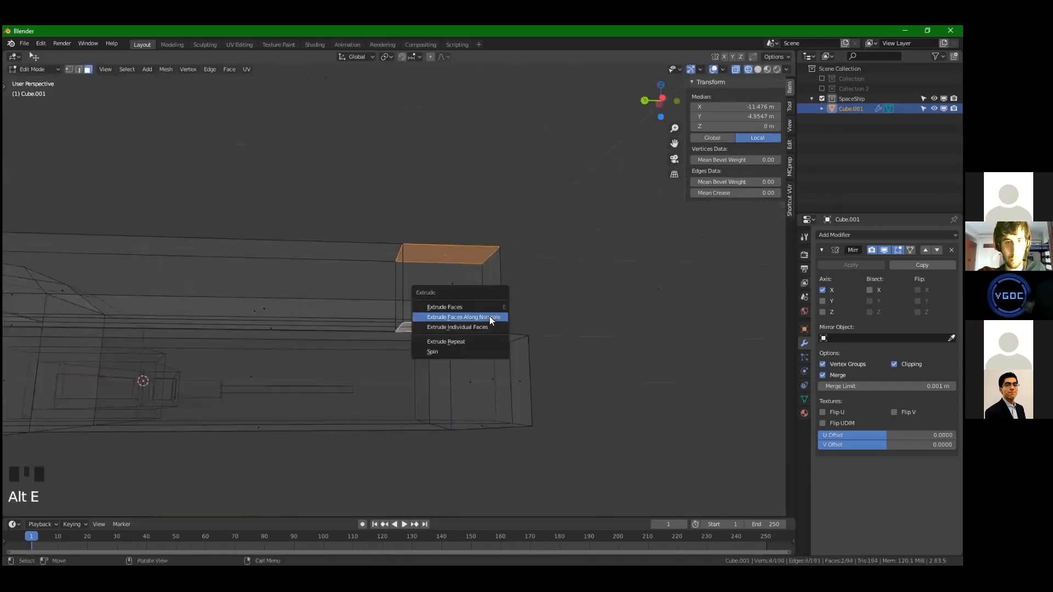
click(489, 316)
click(673, 271)
middle_drag(673, 270, 371, 269)
Extrude the front faces of the barrel's upper and lower end blocks forward
click(372, 269)
key(e)
click(540, 281)
Inset the center front face between the barrel's two end blocks by about 0.03 m
click(360, 301)
middle_drag(433, 297, 496, 296)
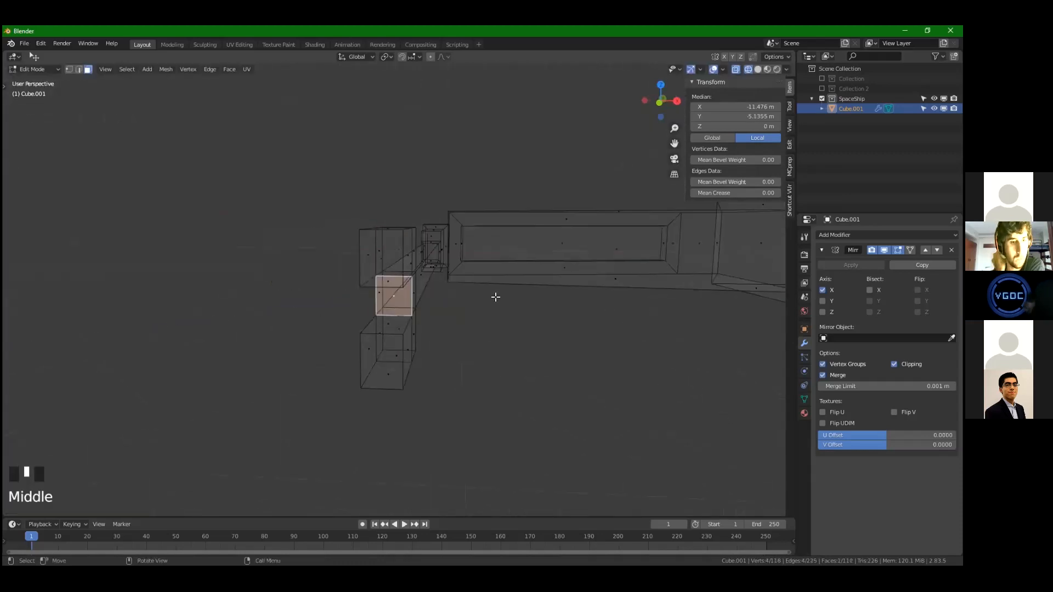
click(619, 251)
Scale the inset center face to 0.7 and extrude it forward between the two end blocks
key(e)
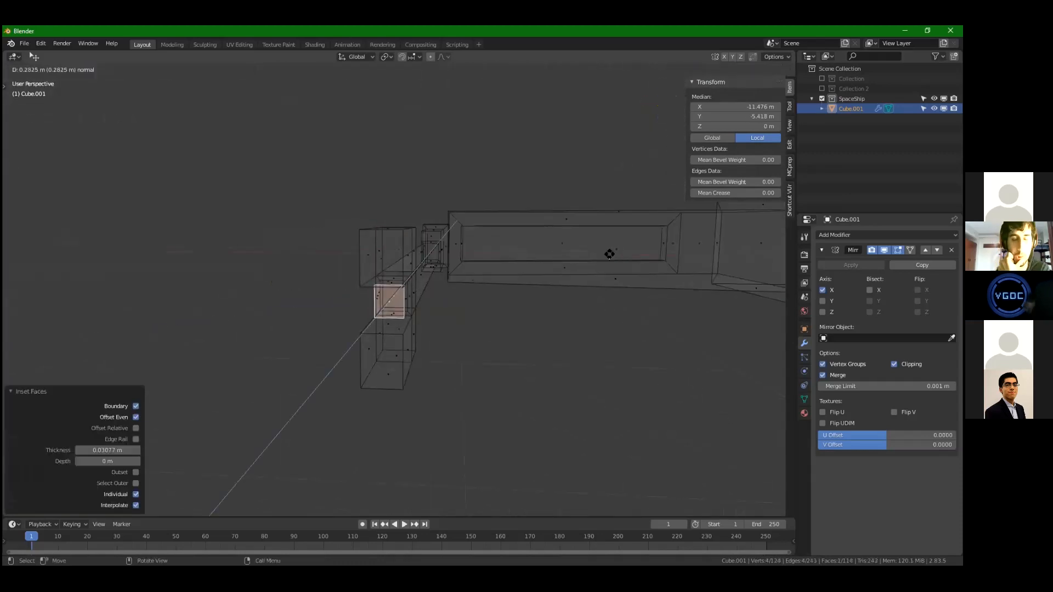
click(609, 254)
scroll(480, 290, up, 3)
key(ctrl+z)
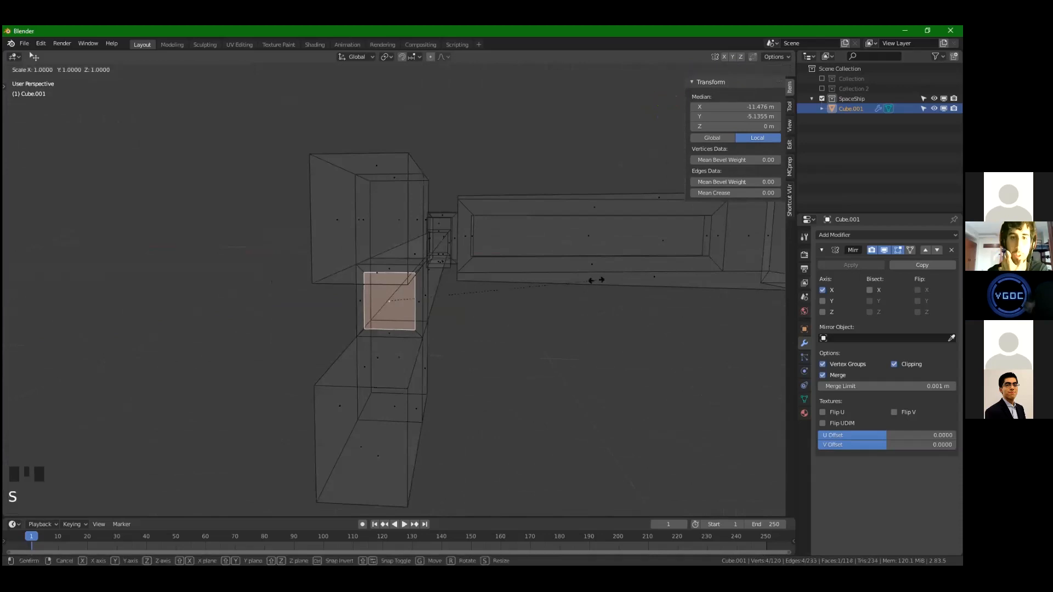
click(533, 282)
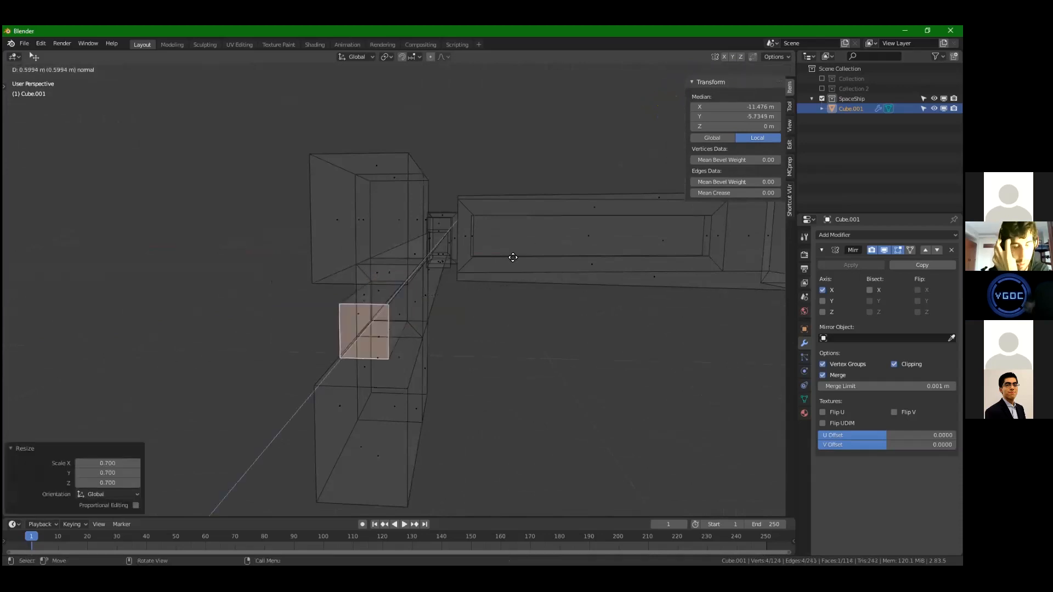
scroll(495, 264, down, 4)
key(2)
middle_drag(458, 308, 299, 261)
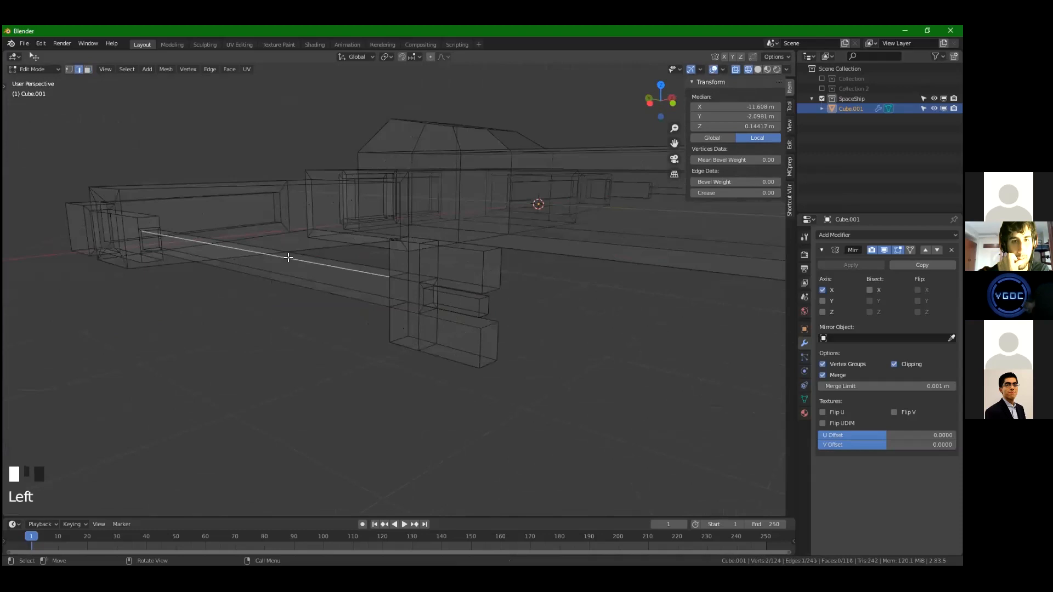
right_click(323, 248)
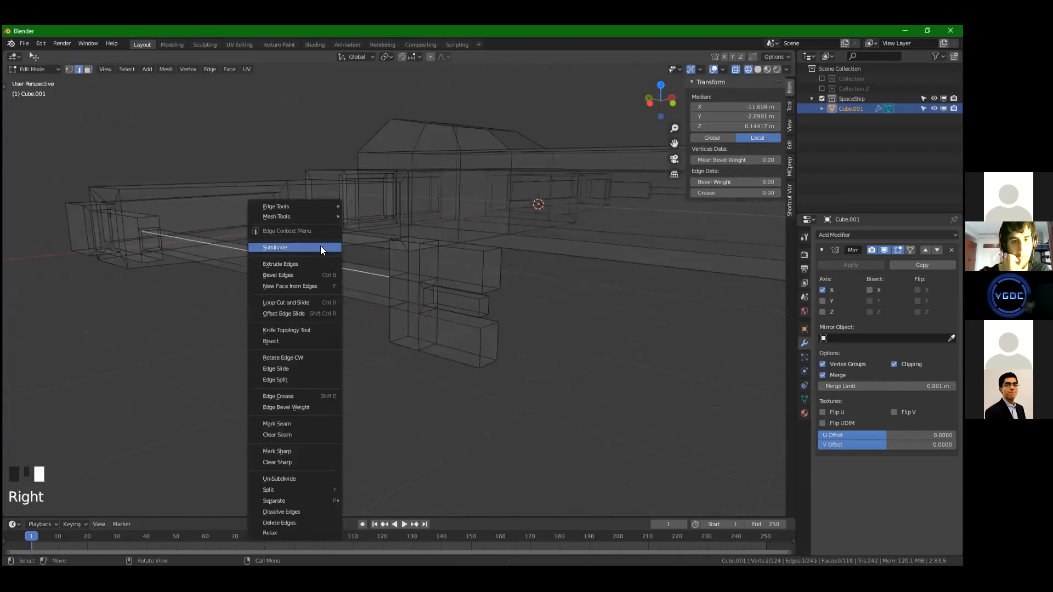
click(323, 247)
mouse_move(371, 266)
middle_down()
mouse_move(397, 296)
mouse_move(384, 296)
mouse_move(446, 299)
middle_up()
key(ctrl+z)
Scale the facing sides of the barrel's upper and lower prongs apart along Z to make the prongs thinner
key(shift+z)
middle_drag(337, 296, 336, 323)
shift+click(327, 330)
key(s)
key(z)
click(731, 232)
click(281, 268)
shift+click(284, 366)
key(g)
key(s)
key(z)
right_click(623, 256)
Move the upper prong's tip face up along Z and the lower prong's tip face down by 0.2 m
click(282, 268)
key(g)
key(z)
click(300, 272)
click(293, 353)
click(283, 364)
key(g)
key(z)
click(286, 389)
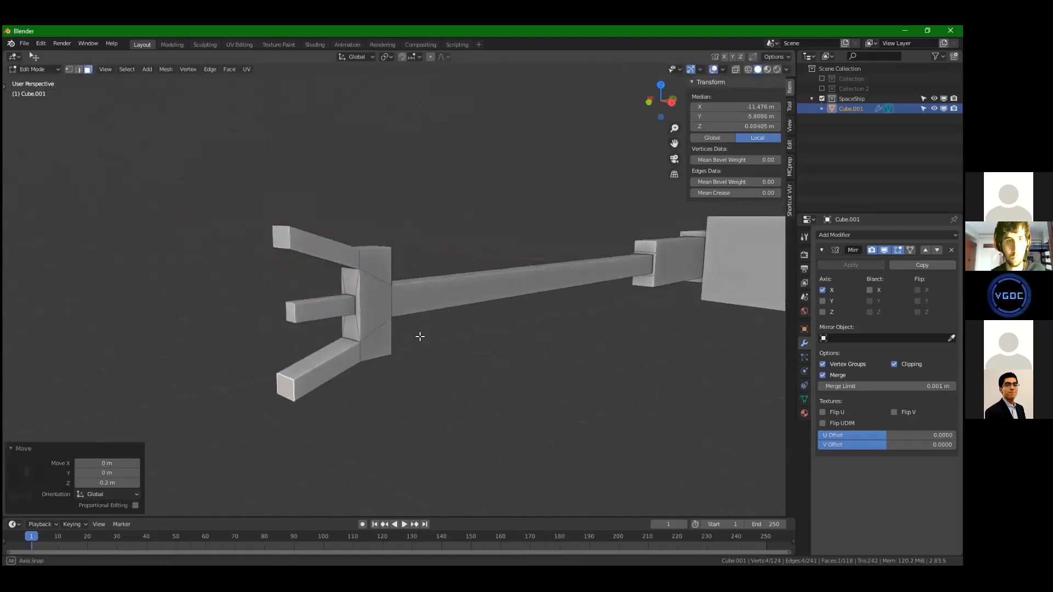
Move the upper and lower rear edges of the barrel's end block forward to taper it toward the barrel
middle_drag(418, 336, 381, 323)
key(2)
click(363, 352)
key(KP_1)
key(shift+z)
key(KP_3)
scroll(339, 284, up, 2)
middle_drag(338, 285, 403, 307)
shift+click(364, 221)
key(g)
key(z)
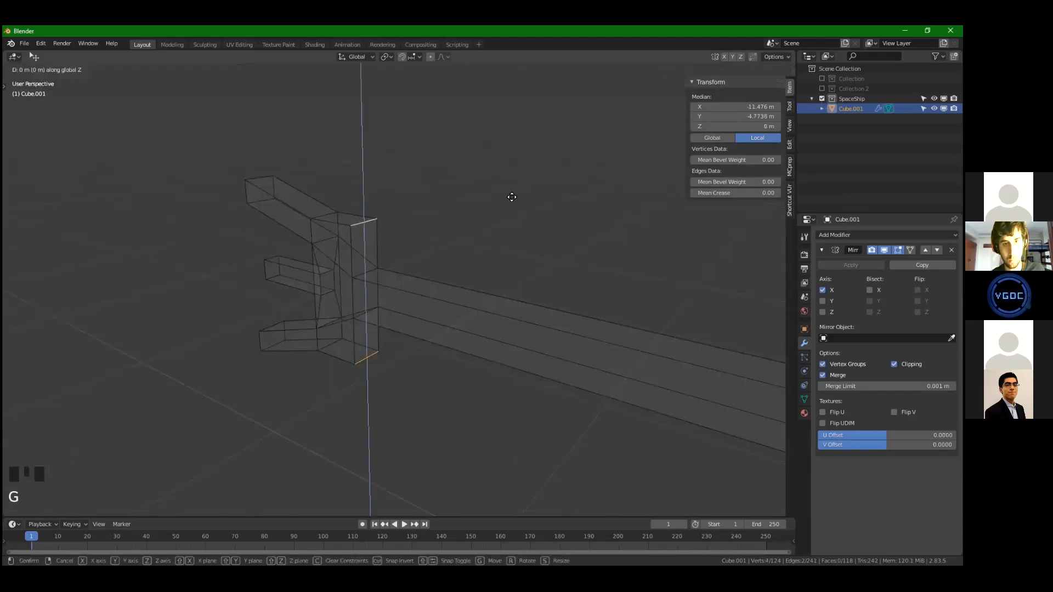
click(430, 220)
key(g)
click(414, 220)
Undo the barrel tip edits back to before the front prongs were extruded from the end block
key(shift+z)
mouse_move(414, 220)
middle_down()
mouse_move(400, 315)
mouse_move(509, 333)
middle_up()
scroll(400, 315, down, 4)
key(Tab)
scroll(509, 333, up, 3)
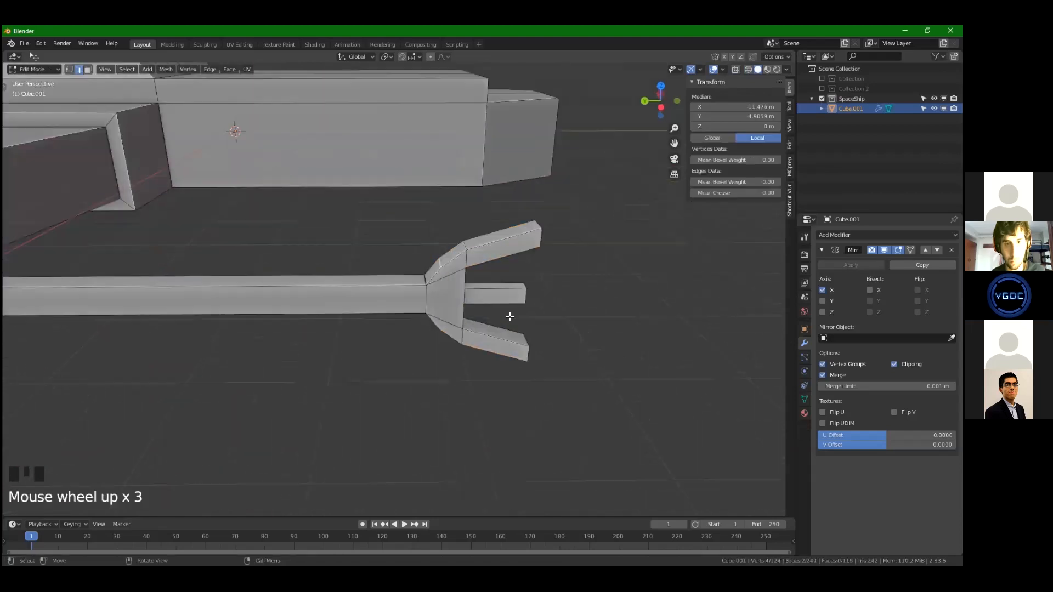
key(ctrl+z)
key(ctrl+z)
key(ctrl+z)
key(ctrl+z)
key(ctrl+z)
key(ctrl+z)
key(x)
key(ctrl+z)
key(ctrl+z)
key(ctrl+z)
key(ctrl+z)
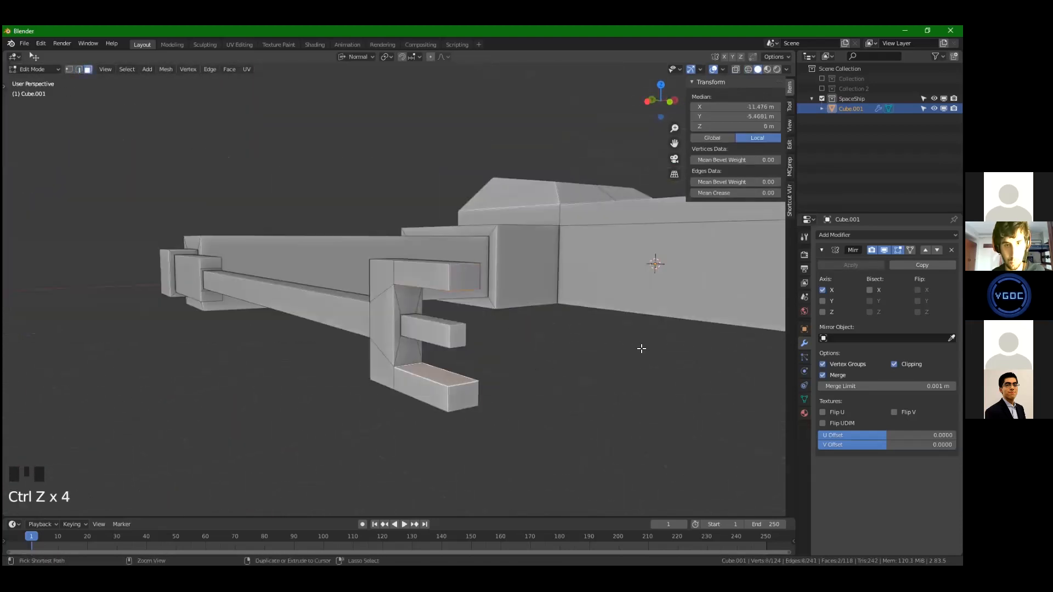
key(ctrl+z)
key(ctrl+z)
key(ctrl+z)
key(ctrl+z)
key(ctrl+z)
key(ctrl+z)
key(ctrl+z)
key(ctrl+z)
key(ctrl+z)
Inset the center front face of the barrel's end block and extrude it forward as a single prong
key(i)
click(576, 325)
key(e)
click(513, 331)
scroll(505, 324, down, 5)
middle_drag(466, 291, 491, 317)
scroll(455, 307, up, 5)
Scale down the upper and lower faces of the barrel's end block to taper both ends
click(398, 270)
middle_drag(424, 354, 416, 373)
shift+click(397, 377)
shift+click(397, 378)
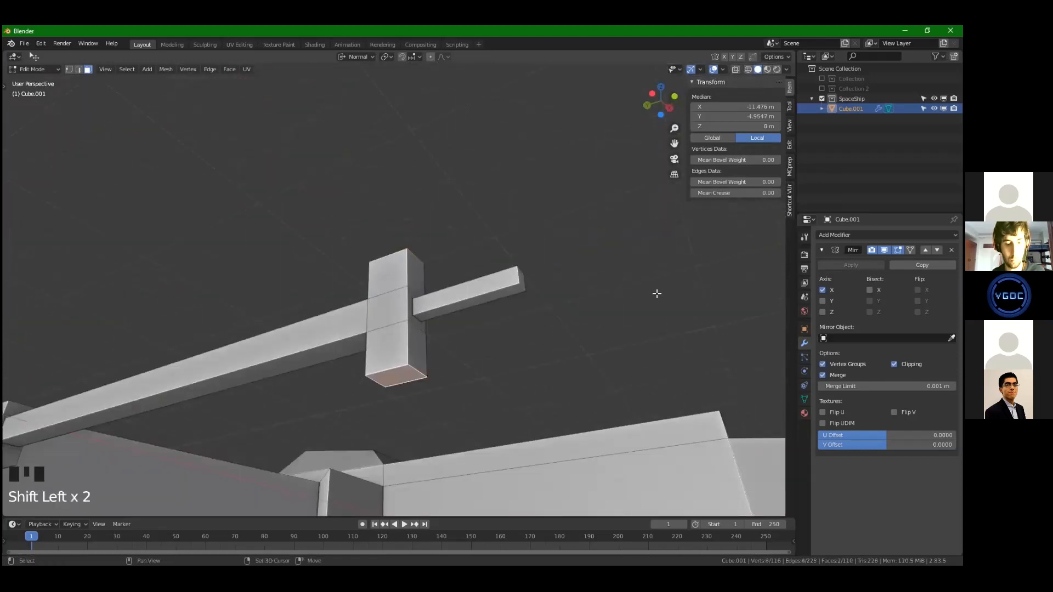
key(s)
key(x)
key(x)
click(563, 289)
Inspect the tapered barrel tip and the ship's overall shape outside Edit Mode
middle_drag(493, 310, 430, 360)
scroll(340, 357, up, 3)
scroll(385, 310, up, 2)
middle_drag(340, 357, 428, 335)
key(Tab)
shift+middle_drag(428, 334, 291, 353)
scroll(455, 366, down, 4)
key(Tab)
Merge the upper corner and center vertices of the nose step into the vertices below them with At Last
key(g)
click(302, 317)
click(456, 367)
key(2)
click(441, 382)
scroll(458, 348, down, 2)
scroll(458, 348, up, 2)
key(1)
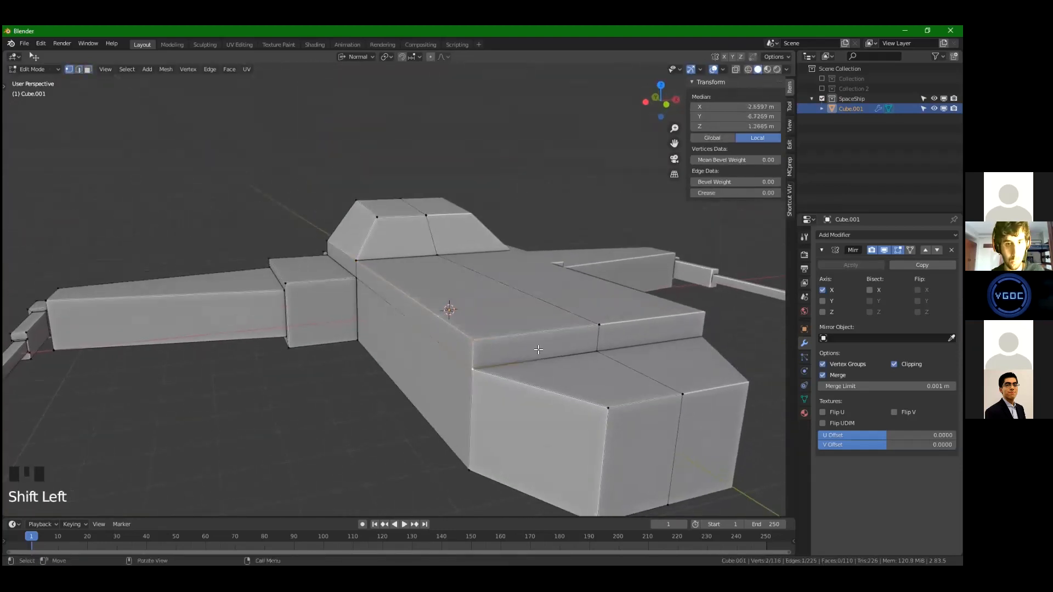
click(452, 289)
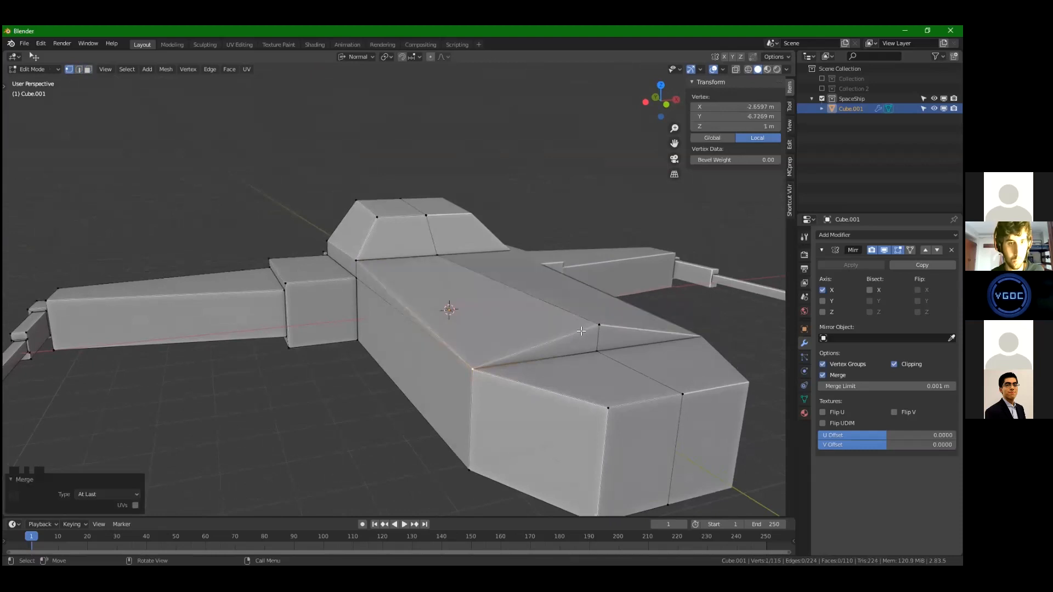
click(593, 361)
middle_drag(595, 362, 512, 351)
Subdivide the fuselage's upper face ahead of the cabin with one cut, and subdivide a pair of the resulting edges
key(3)
click(469, 312)
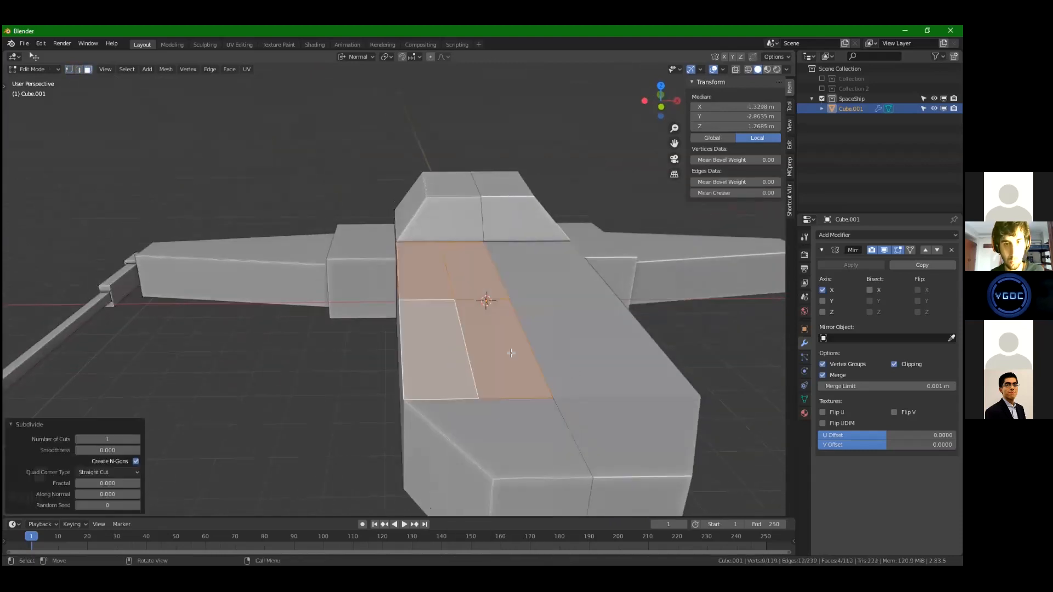
middle_drag(474, 316, 529, 312)
key(2)
click(431, 338)
shift+click(506, 303)
right_click(506, 305)
click(504, 245)
Subdivide a second pair of edges on the fuselage's upper panels
click(449, 357)
shift+click(485, 310)
right_click(480, 309)
click(478, 246)
click(499, 325)
shift+click(524, 386)
right_click(523, 387)
click(495, 246)
key(ctrl+z)
Add another edge to the selection on the fuselage's upper panels and subdivide the selected edges
shift+click(455, 291)
right_click(455, 292)
click(454, 246)
key(3)
click(547, 354)
Extrude the inner front panel on top of the fuselage upward by about 1.02 m
middle_drag(548, 353, 608, 350)
key(2)
click(495, 286)
key(g)
key(3)
click(522, 293)
key(e)
click(550, 246)
middle_drag(550, 246, 427, 331)
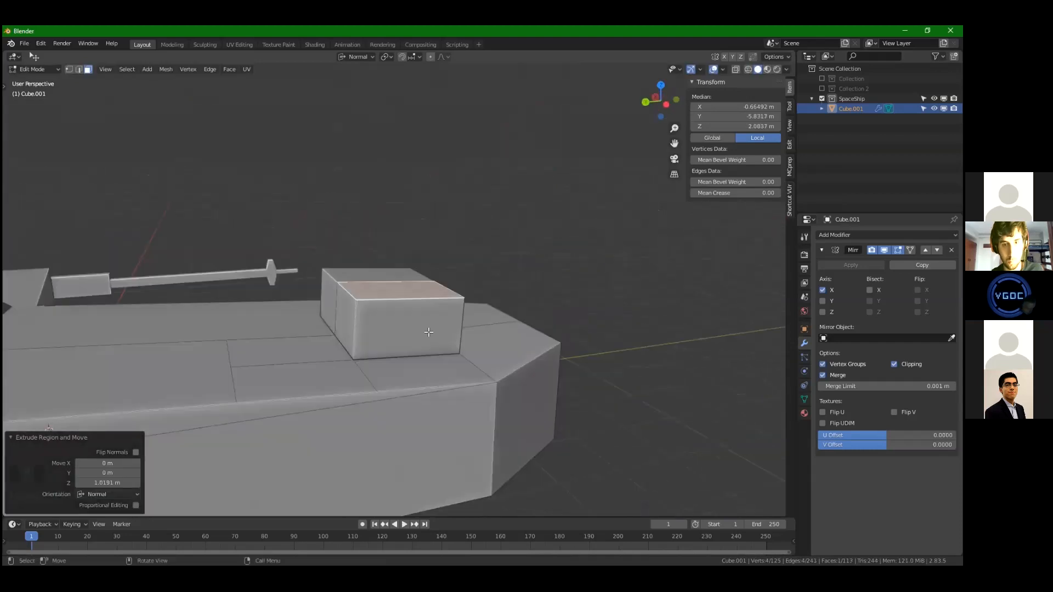
Delete the raised block's rear face and the adjoining fuselage panel behind it
scroll(438, 323, up, 2)
key(1)
key(3)
click(496, 322)
shift+click(422, 355)
key(x)
click(378, 314)
Merge the block's upper rear vertices with the vertices at the gap's far edge using At Last, forming a wedge
key(1)
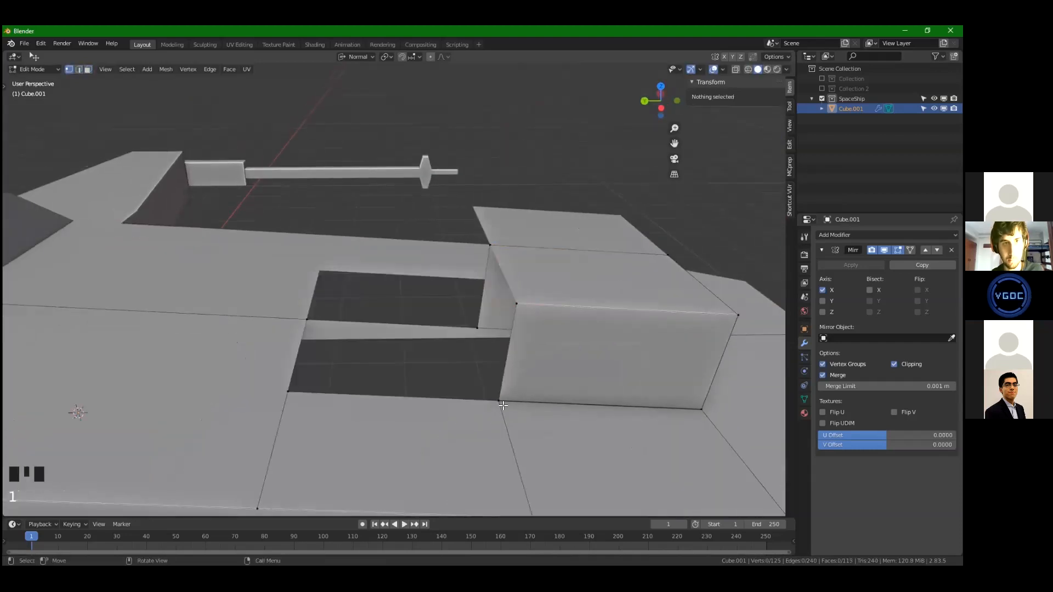
click(430, 376)
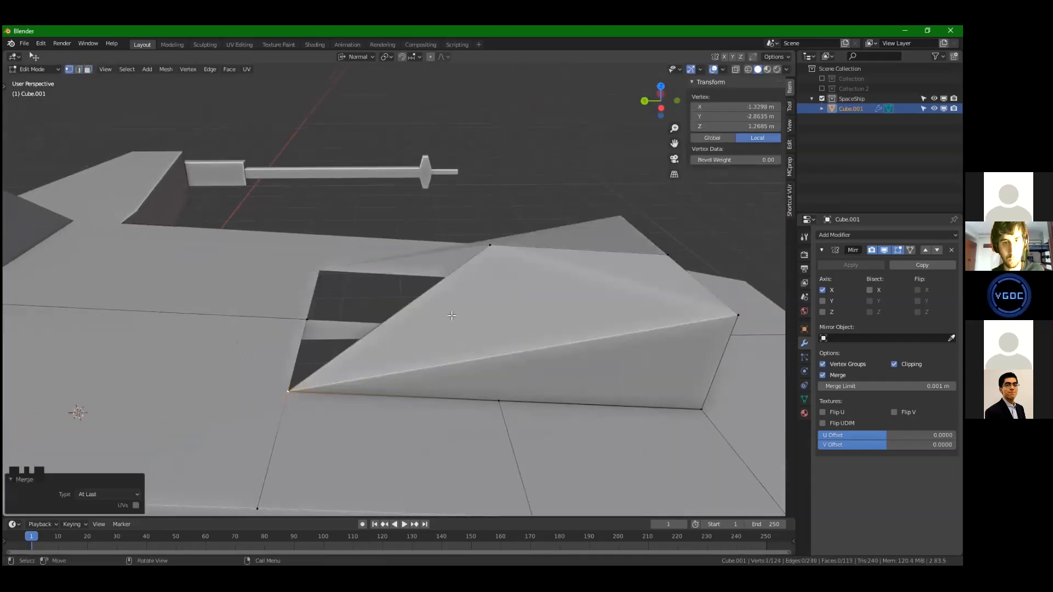
key(m)
click(300, 327)
Dissolve the leftover edge running from the side of the wedge to the fuselage's outer edge
key(2)
click(458, 374)
key(x)
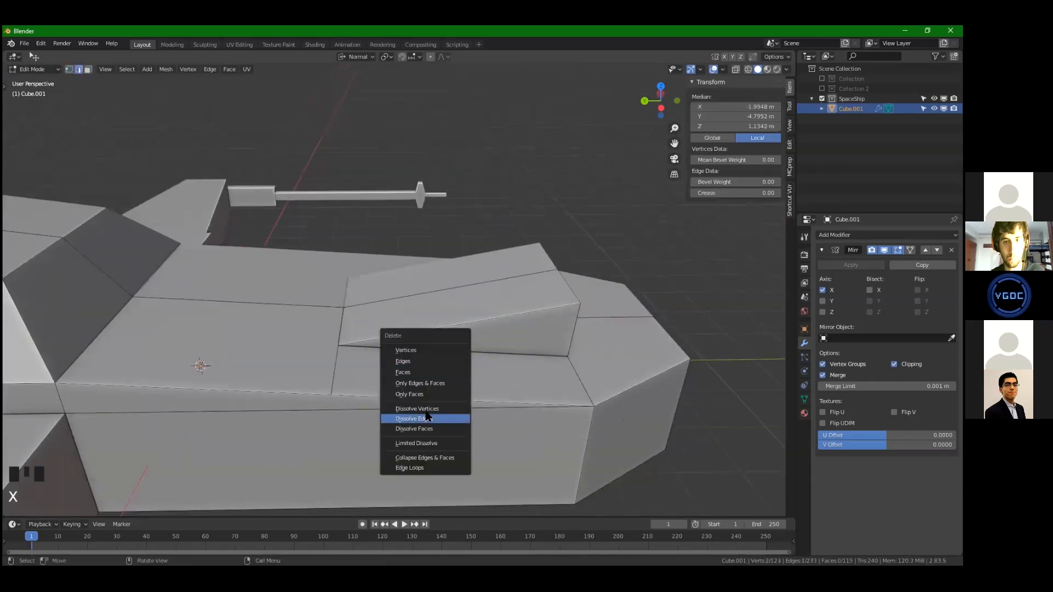
click(426, 418)
Extrude the wedge's sloped upper face and raise it along Z
key(3)
click(382, 325)
key(e)
middle_drag(382, 325, 414, 318)
key(g)
key(z)
click(448, 293)
middle_drag(289, 354, 587, 310)
Move the upper front edge of the raised wedge along its normal X axis
click(540, 334)
key(g)
key(x)
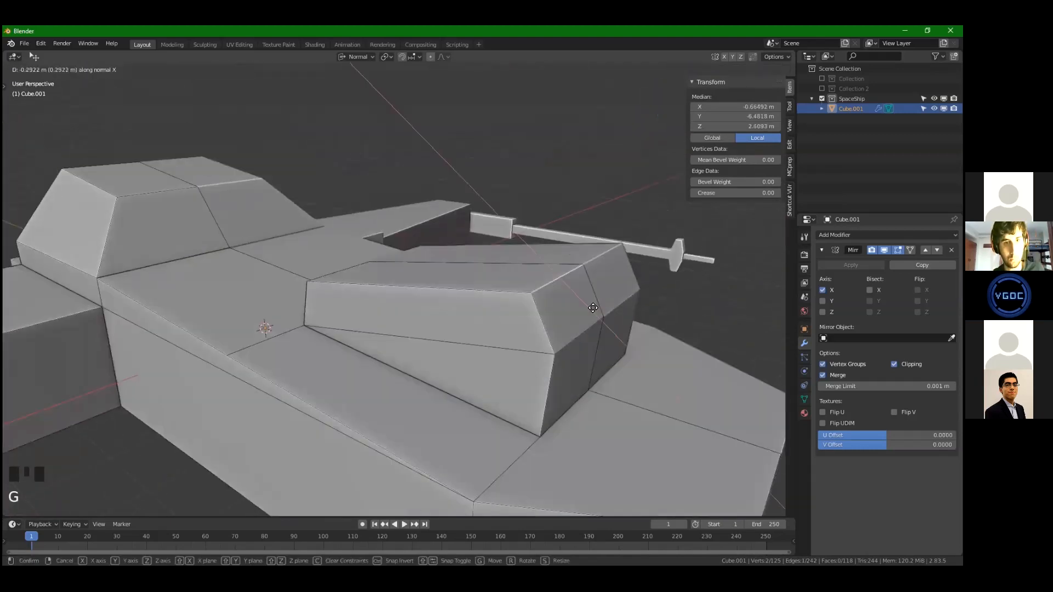
click(572, 285)
Switch the transform orientation to Global and reposition the wedge's upper front edge along Y
click(357, 58)
click(360, 83)
middle_drag(526, 271, 384, 329)
key(g)
key(y)
click(606, 306)
key(g)
click(393, 289)
scroll(384, 329, up, 2)
shift+click(510, 362)
shift+click(551, 360)
scroll(551, 360, up, 2)
middle_drag(551, 360, 591, 310)
key(ctrl+z)
click(597, 310)
click(582, 368)
key(i)
click(141, 445)
Try insetting the four faces along the hull's underside with a thickness of 0.3402 m and a depth of 0.199 m
middle_drag(546, 336, 466, 296)
click(552, 339)
click(459, 310)
shift+click(488, 292)
shift+click(417, 335)
shift+click(348, 381)
shift+click(406, 341)
middle_drag(417, 340, 275, 324)
shift+click(284, 329)
click(511, 311)
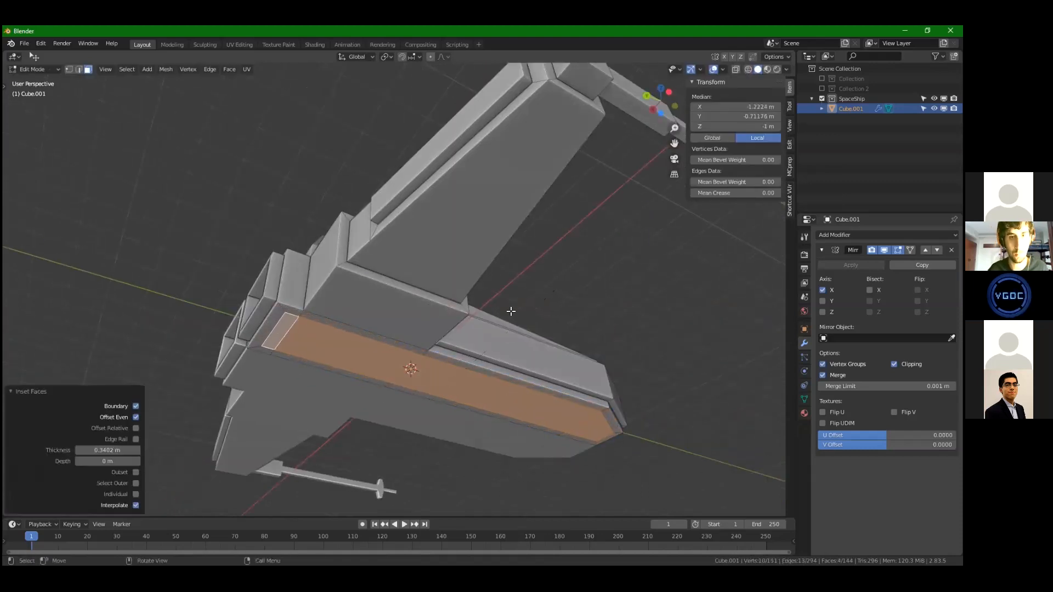
drag(107, 462, 126, 461)
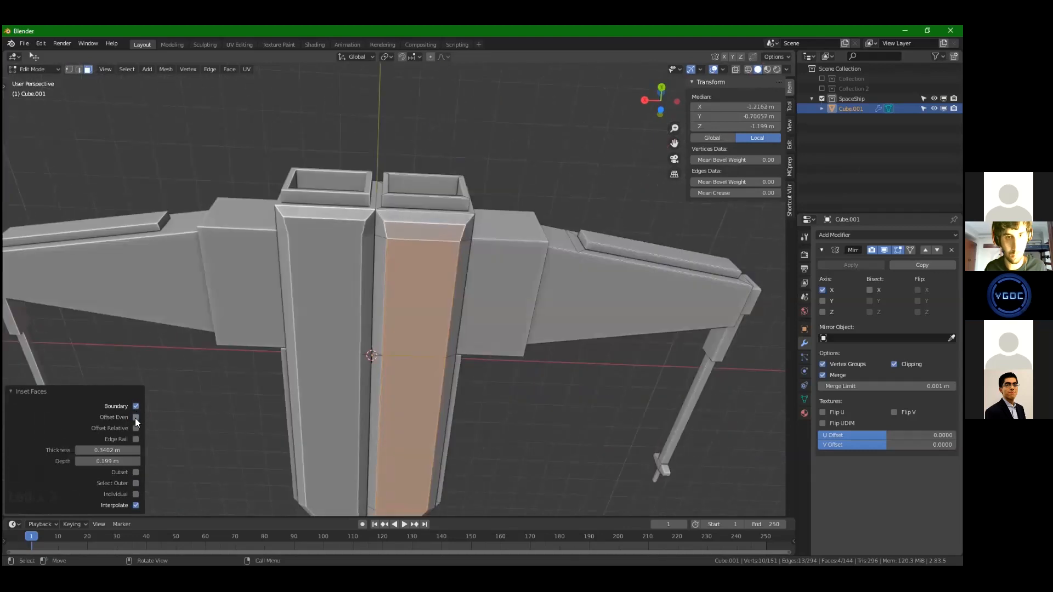
Try the Outset, Select Outer, Individual and Interpolate options on the underside inset and undo the inset
click(135, 472)
click(136, 472)
click(136, 483)
click(135, 483)
click(135, 494)
click(136, 494)
click(135, 505)
key(ctrl+z)
key(ctrl+z)
key(ctrl+z)
Delete the three interior faces lying on the mirror plane at the rear of the hull
mouse_move(384, 329)
middle_down()
mouse_move(428, 341)
mouse_move(296, 384)
middle_up()
key(z)
shift+click(296, 384)
key(x)
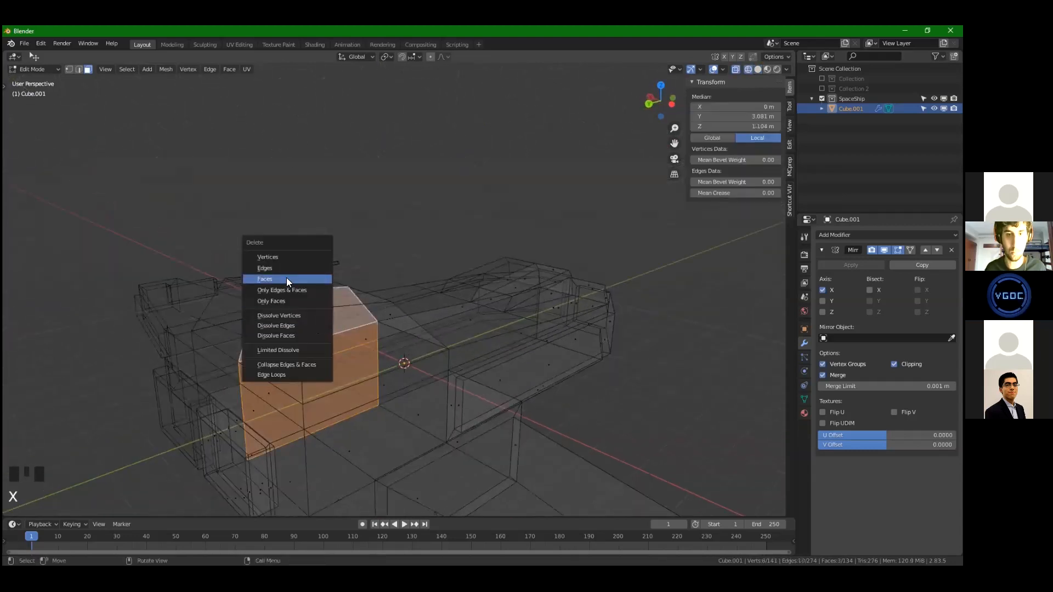
click(286, 278)
Delete the remaining interior faces along the hull's mirror plane
click(384, 243)
key(x)
click(411, 252)
middle_drag(411, 252, 466, 306)
click(524, 411)
middle_drag(524, 411, 515, 447)
shift+middle_drag(516, 446, 485, 434)
click(294, 316)
middle_drag(294, 316, 453, 261)
key(x)
click(451, 276)
Select the four faces along the hull's underside and inset them by 0.2443 m
scroll(480, 355, down, 3)
shift+click(631, 285)
shift+click(630, 286)
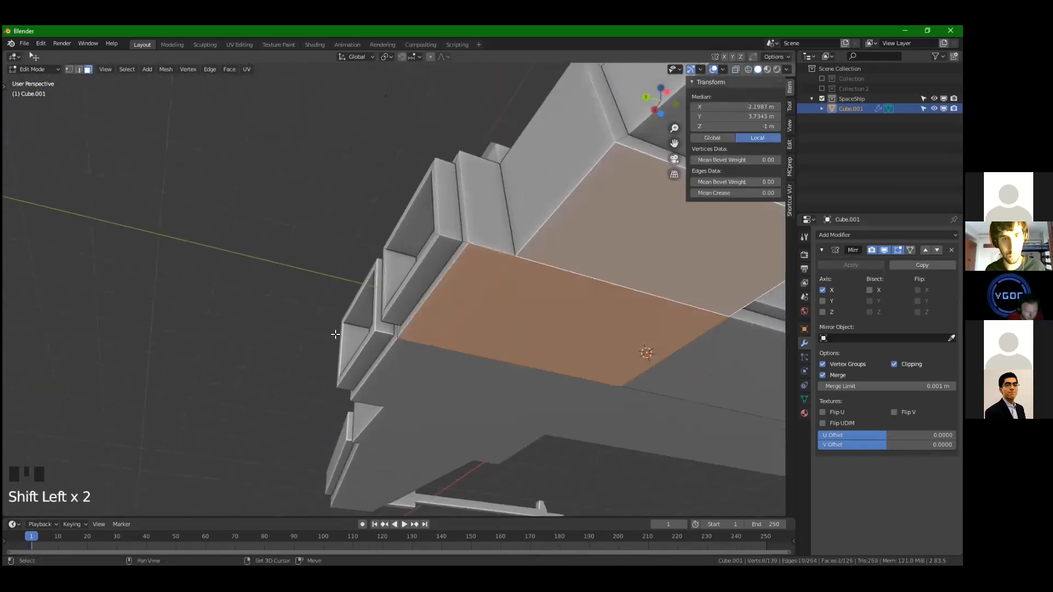
shift+click(651, 375)
shift+click(651, 375)
key(i)
middle_drag(650, 376, 448, 356)
middle_drag(488, 267, 338, 365)
scroll(337, 365, up, 1)
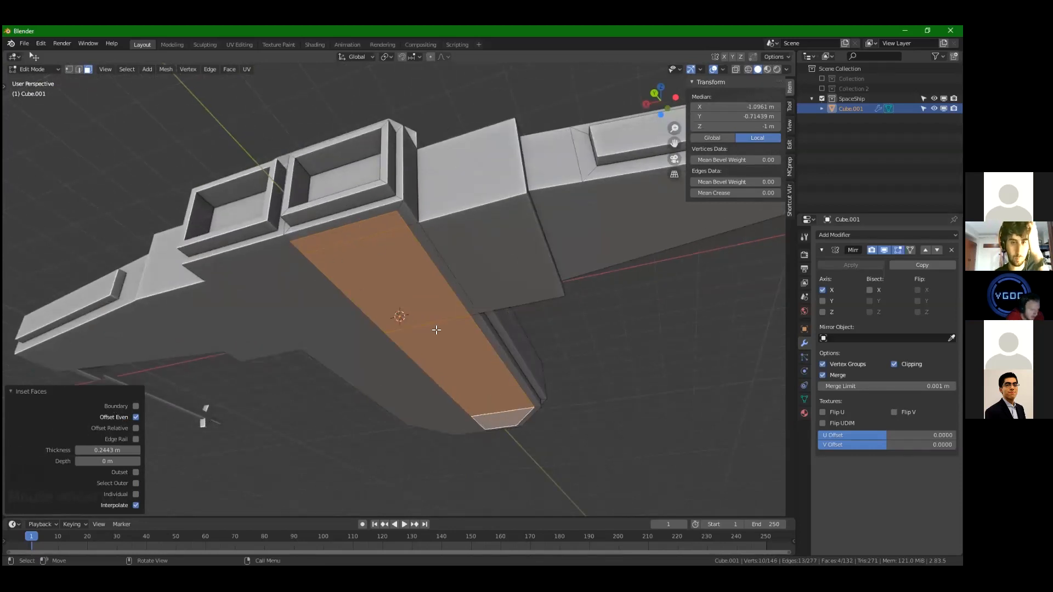
Turn off Boundary for the underside inset and set its depth to 0.307 m
click(127, 408)
middle_drag(406, 255, 412, 232)
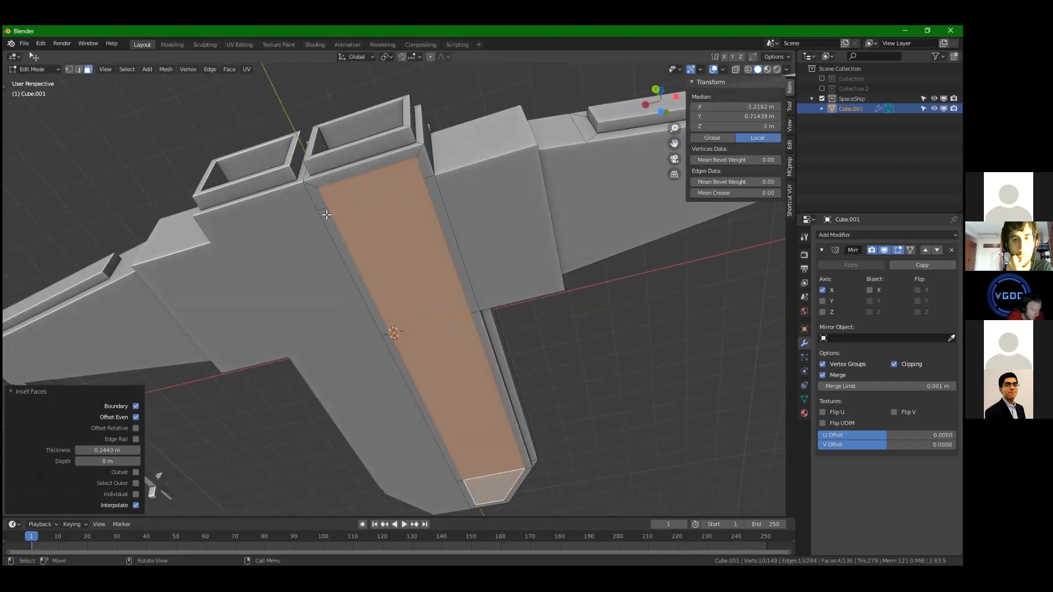
click(135, 406)
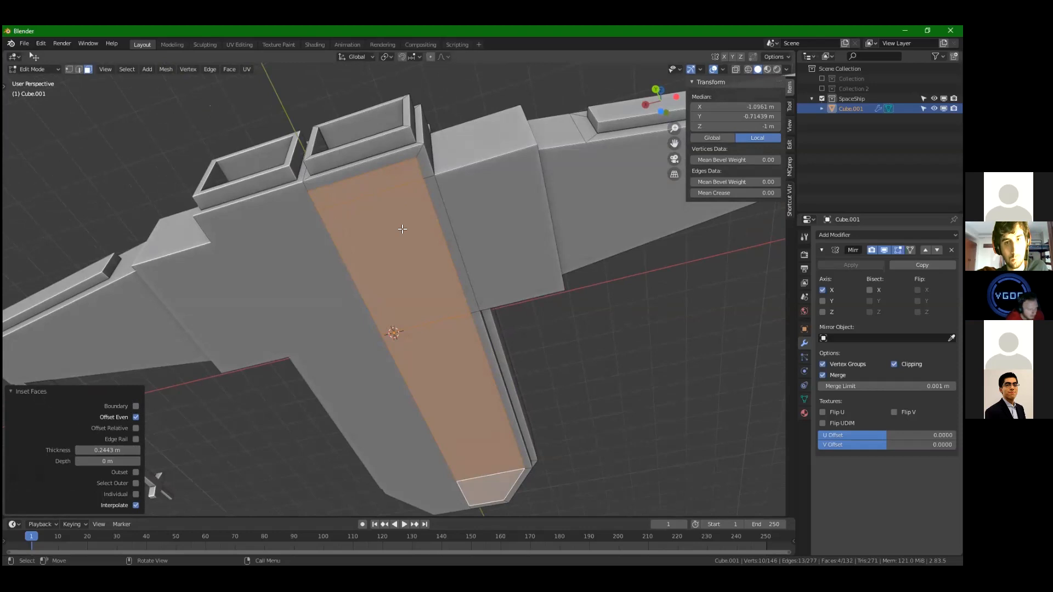
middle_drag(170, 437, 114, 457)
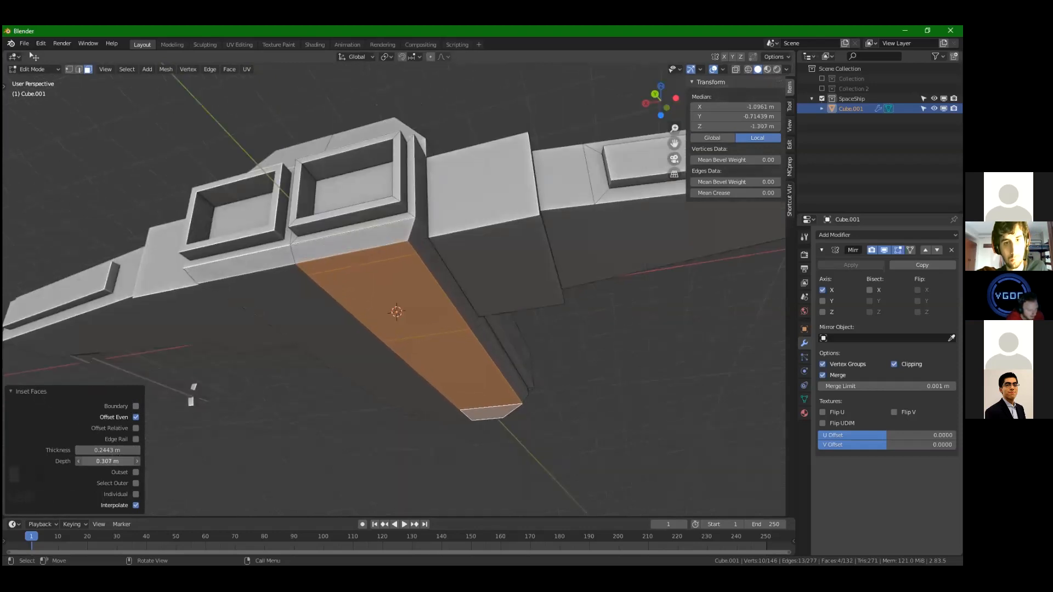
middle_drag(458, 369, 266, 369)
scroll(299, 383, down, 5)
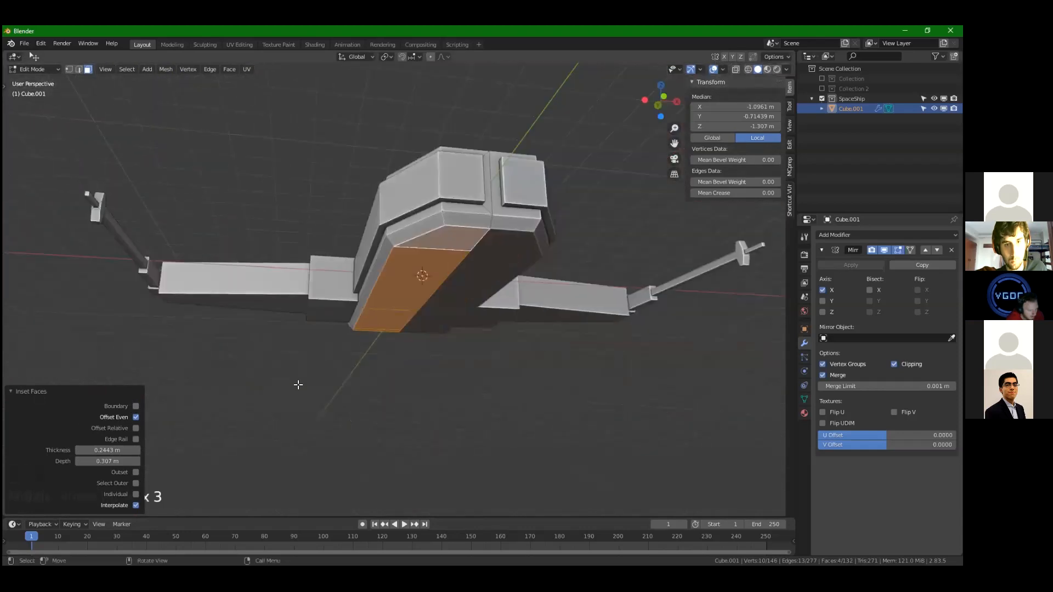
Set the underside inset's thickness to 0.3633 m and its depth to 0.535 m
scroll(298, 384, up, 4)
drag(107, 450, 120, 450)
drag(108, 461, 127, 461)
middle_drag(474, 337, 428, 324)
middle_drag(176, 410, 122, 402)
middle_drag(235, 251, 206, 165)
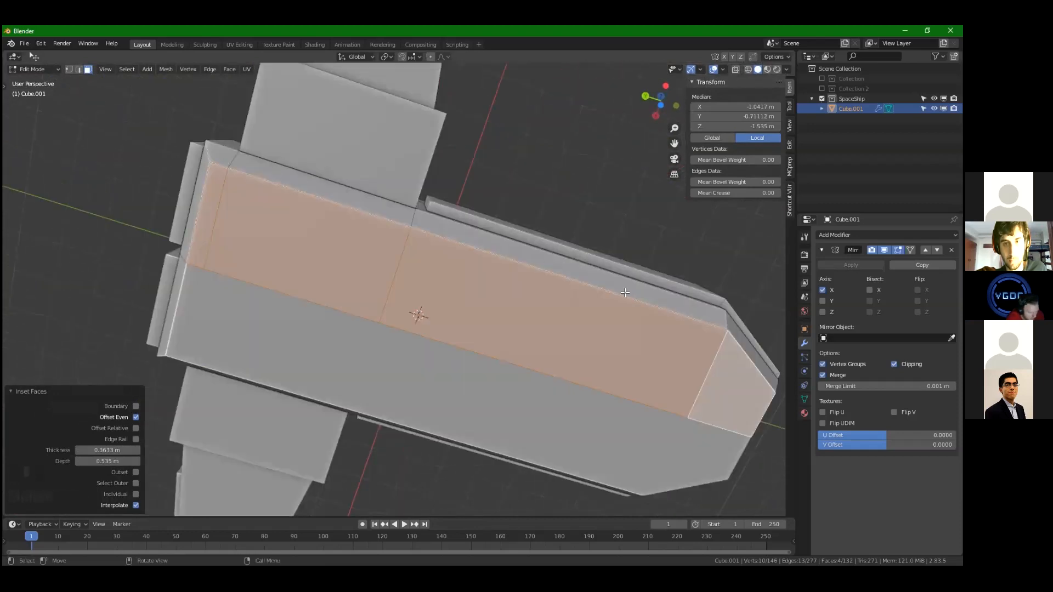
Try the underside inset with Offset Even off and with Offset Relative on, and restore both options
click(127, 415)
middle_drag(285, 329, 373, 231)
scroll(373, 231, up, 2)
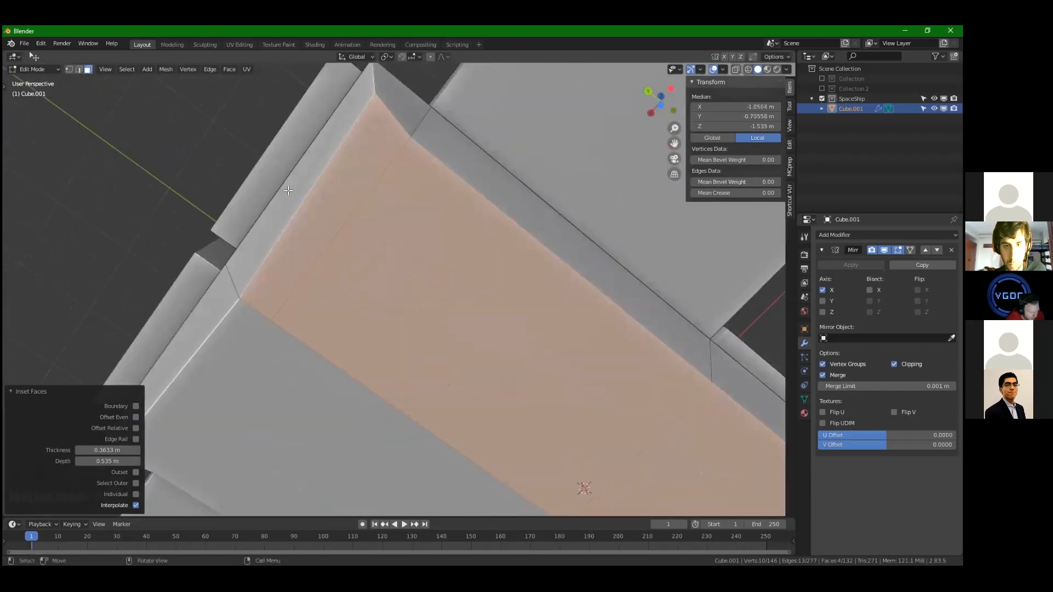
scroll(383, 171, down, 2)
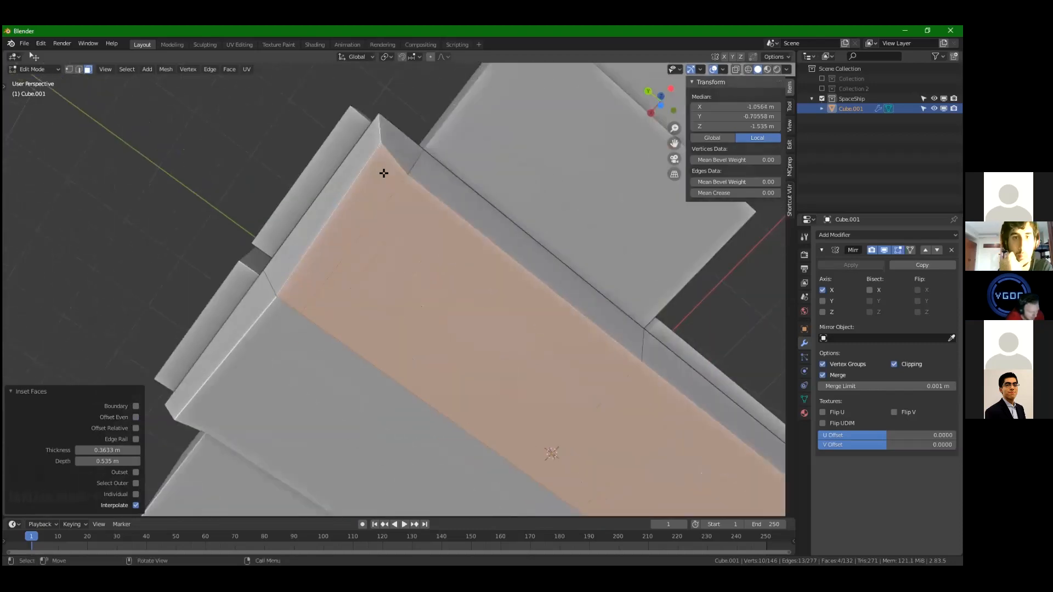
shift+middle_drag(383, 172, 124, 432)
click(135, 428)
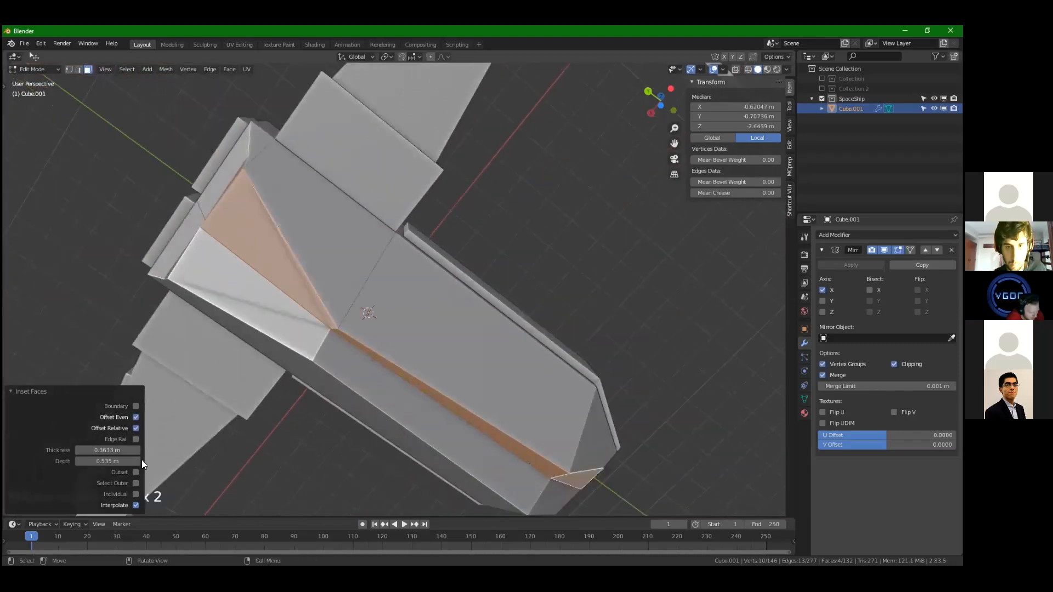
click(135, 428)
middle_drag(340, 316, 370, 288)
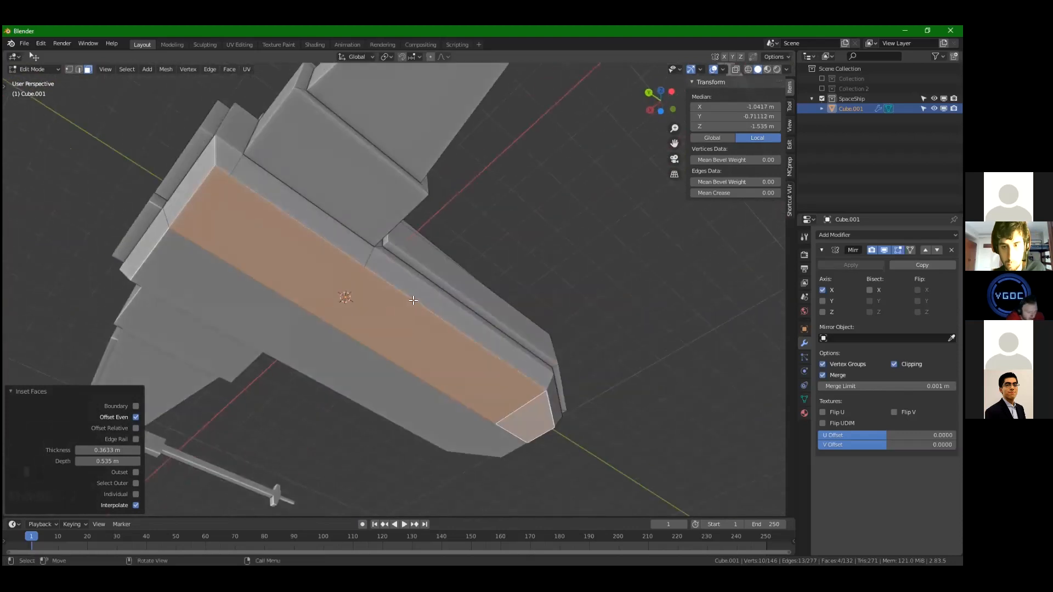
Subdivide the edges selected on the lowered underside panel and edge-slide the selected pair of edges
click(313, 269)
shift+click(412, 326)
key(2)
click(211, 201)
shift+click(510, 410)
right_click(487, 389)
click(476, 246)
click(307, 270)
shift+click(393, 322)
key(g)
key(g)
click(402, 299)
Try to extrude the rear section of the underside panel and undo it
shift+click(329, 285)
middle_drag(329, 285, 486, 216)
key(ctrl+z)
key(e)
click(477, 263)
middle_drag(477, 263, 542, 285)
scroll(435, 369, up, 3)
scroll(442, 338, down, 3)
click(430, 285)
key(e)
click(433, 284)
scroll(433, 284, up, 3)
key(ctrl+z)
Inset the rear underside section by 0.3418 m with Individual enabled and extrude it into a raised block
key(i)
click(591, 253)
click(135, 495)
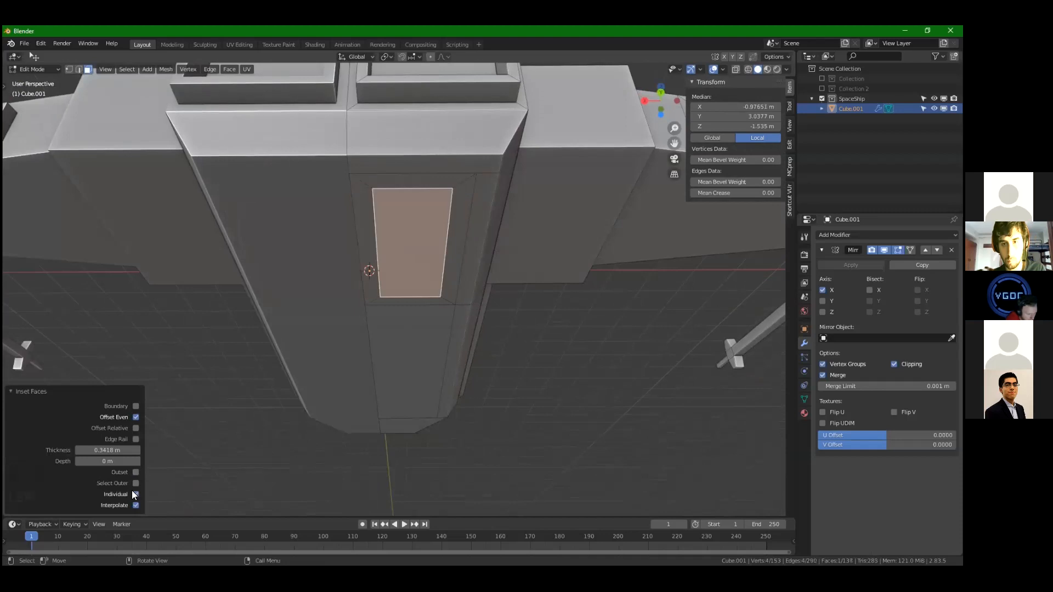
key(e)
click(540, 341)
middle_drag(540, 341, 536, 315)
click(421, 348)
Subdivide the two long edges of the front underside section to split it crosswise in half
scroll(420, 348, down, 3)
key(Tab)
key(Tab)
scroll(536, 314, up, 4)
click(537, 230)
middle_drag(562, 252, 588, 295)
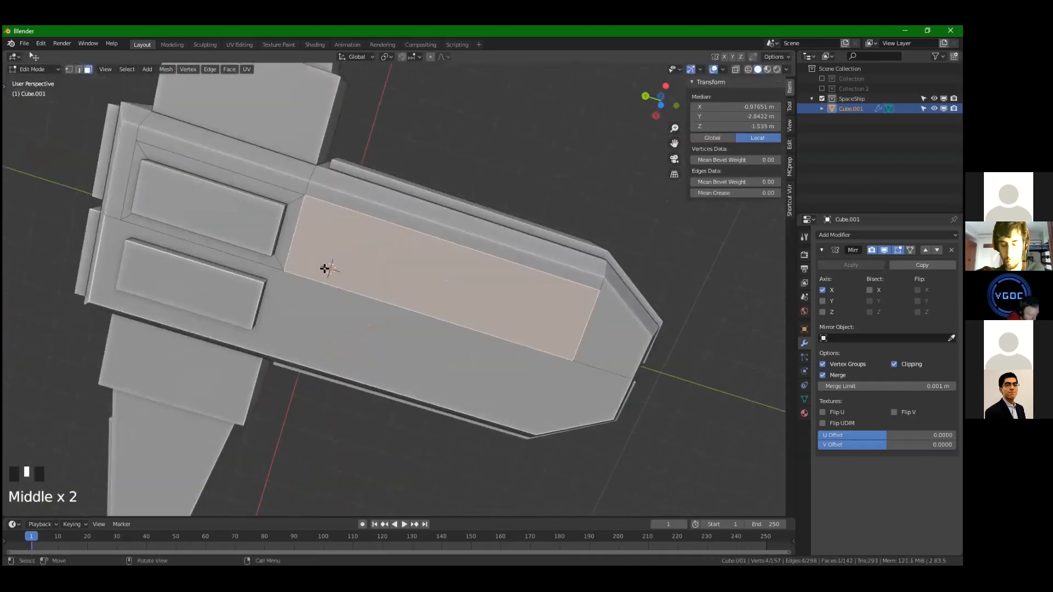
key(2)
click(428, 235)
shift+click(393, 296)
shift+right_click(393, 294)
right_click(393, 294)
click(398, 217)
Try to inset the front half of the split underside section and undo it
key(3)
click(510, 288)
key(i)
click(558, 264)
middle_drag(558, 263, 535, 307)
key(ctrl+z)
key(ctrl+z)
key(ctrl+z)
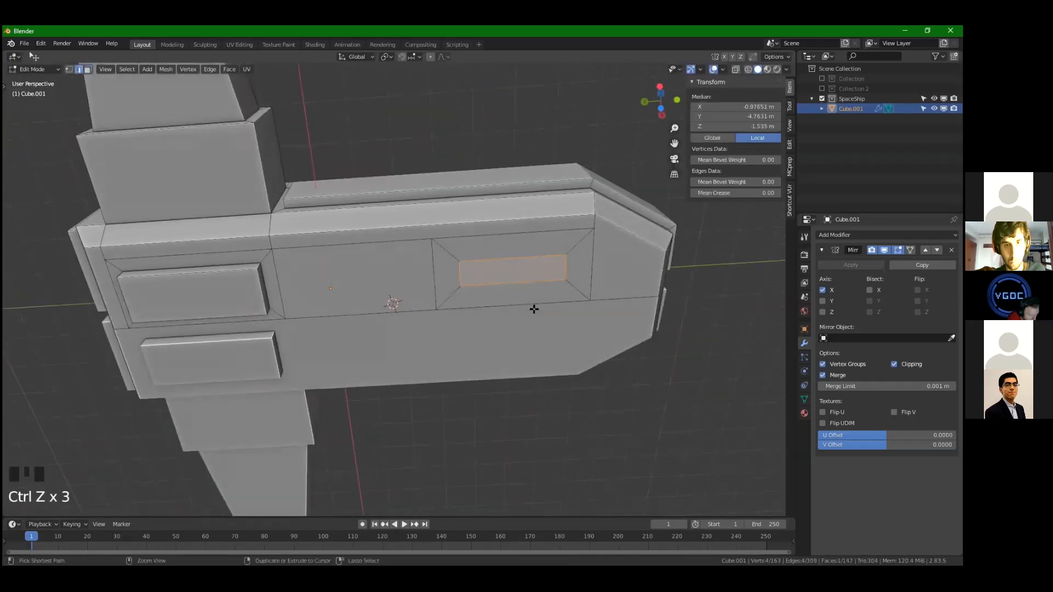
Inset the front half of the split underside section by 0.672 m with Boundary turned off
key(2)
click(475, 266)
key(i)
click(493, 269)
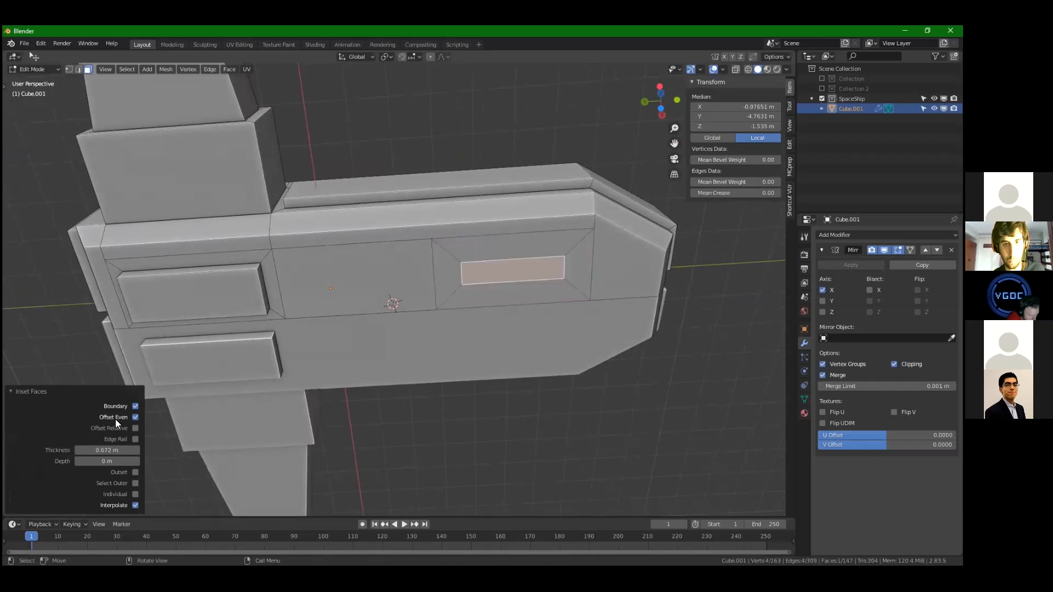
click(551, 233)
key(3)
click(513, 280)
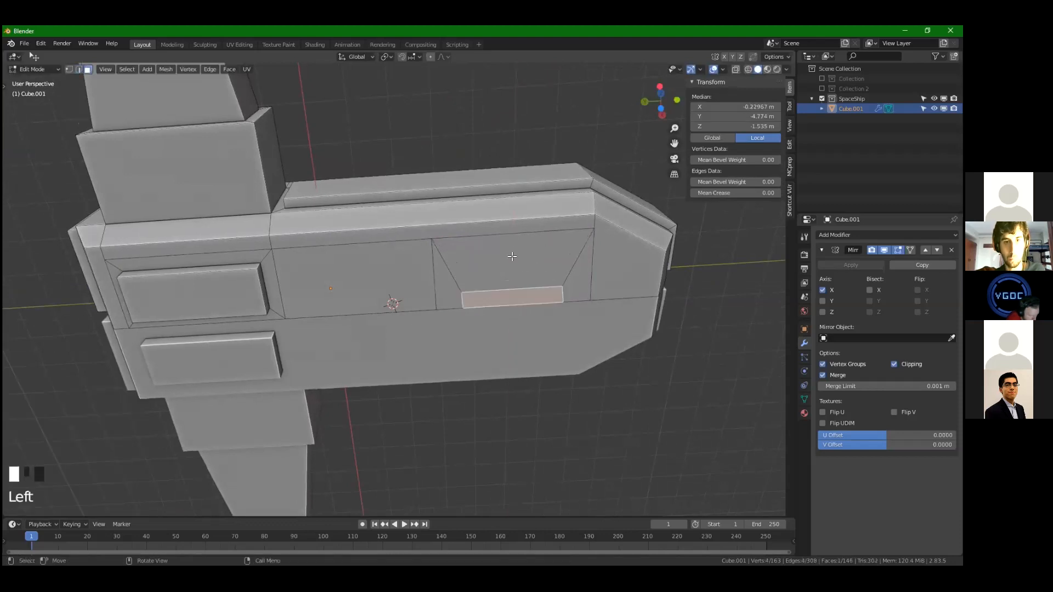
Extrude the inset face of the front underside section by 0.54858 m into a raised block
key(e)
click(512, 296)
middle_drag(513, 296, 493, 329)
scroll(482, 275, up, 5)
key(KP_7)
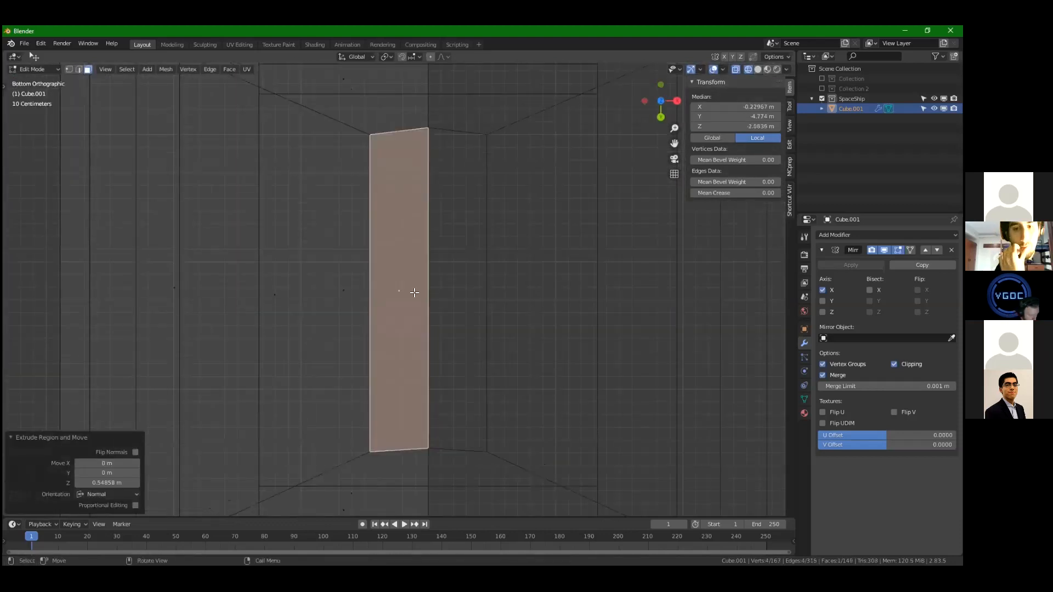
middle_drag(373, 304, 493, 230)
mouse_move(494, 231)
middle_down()
mouse_move(466, 285)
mouse_move(477, 227)
middle_up()
Straighten the front end of the raised front underside block by scaling its upright end edges to 0 along Y
key(1)
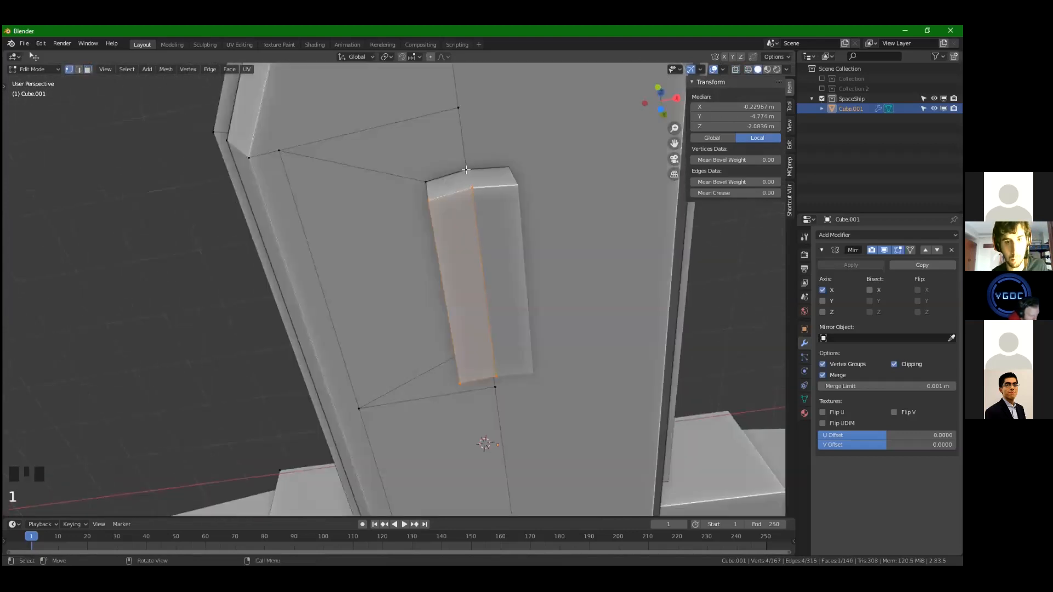
click(468, 182)
key(2)
click(468, 182)
middle_drag(466, 184, 422, 218)
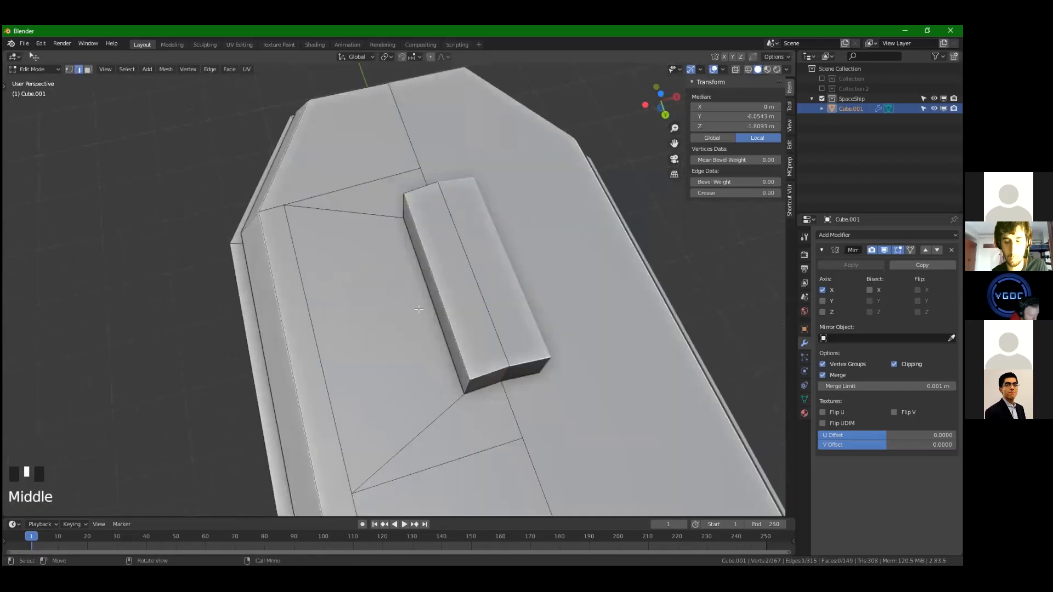
middle_drag(418, 309, 367, 283)
shift+middle_drag(557, 338, 386, 329)
scroll(417, 384, down, 3)
scroll(385, 378, up, 5)
scroll(387, 329, up, 2)
shift+click(390, 325)
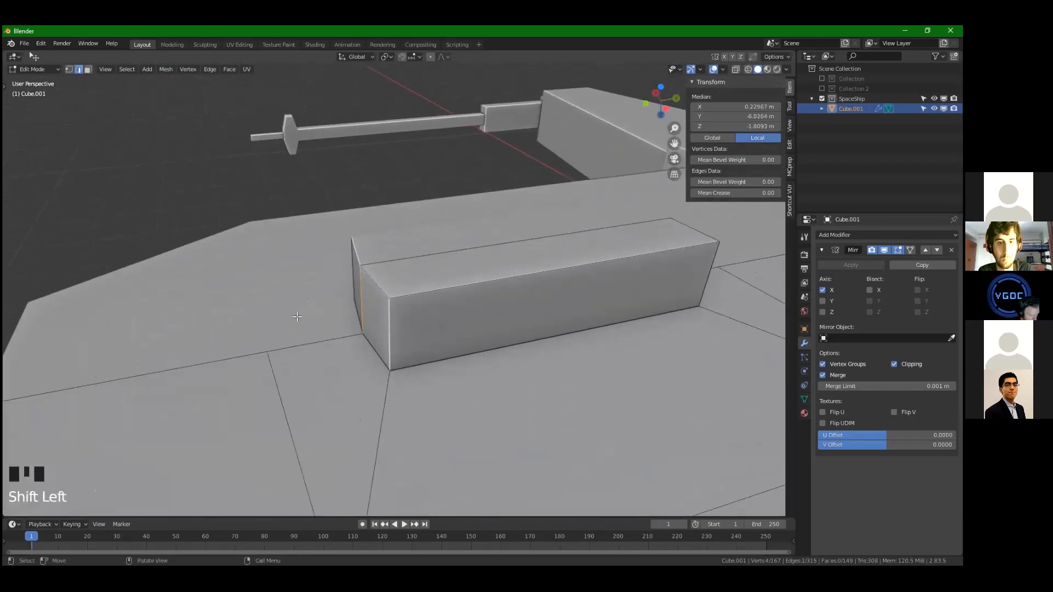
scroll(417, 302, down, 5)
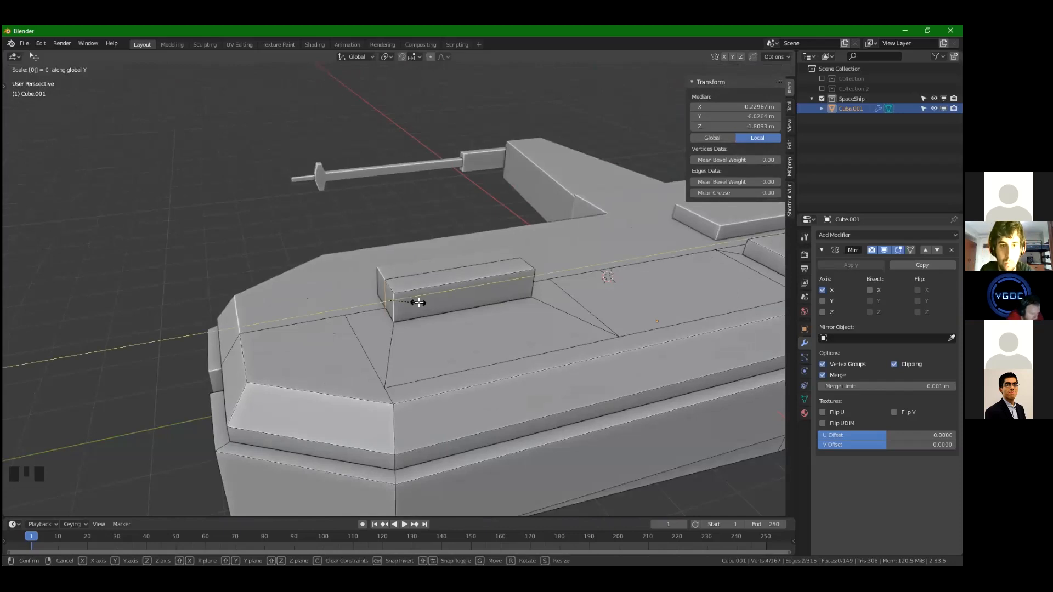
key(Return)
scroll(381, 263, up, 4)
middle_drag(537, 362, 308, 132)
click(430, 285)
shift+click(403, 307)
key(Tab)
scroll(492, 276, down, 4)
key(Tab)
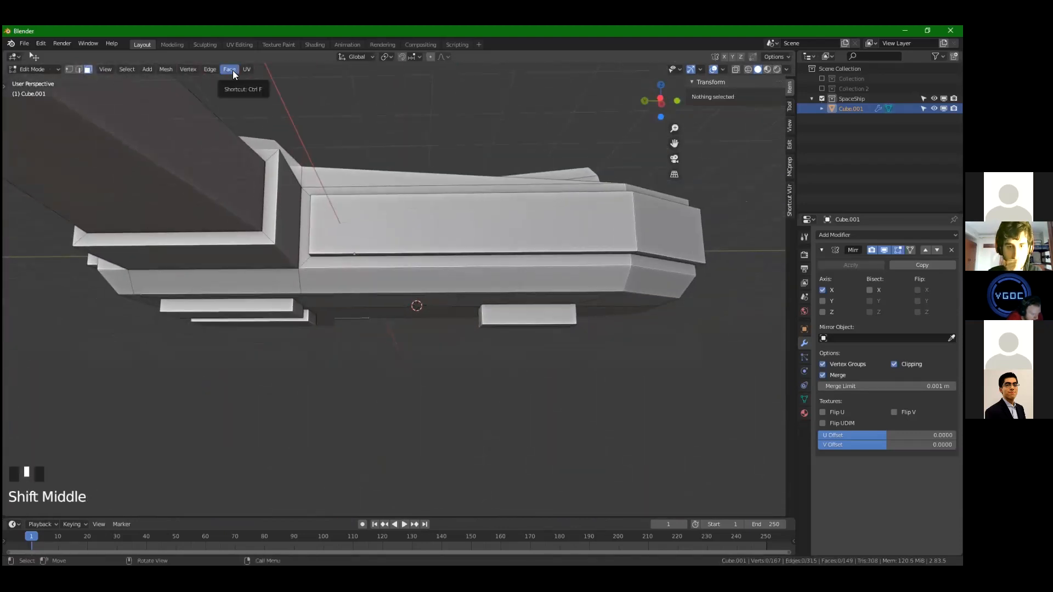
Add a 2 m cube below the front underside block and scale it to 0.192 along Y
click(167, 69)
mouse_move(146, 70)
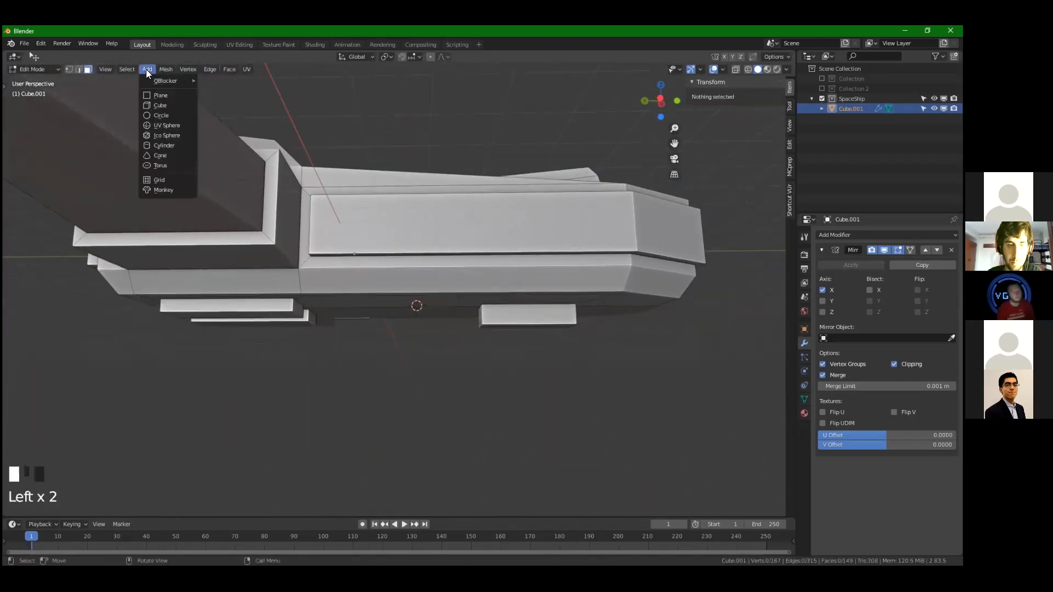
click(156, 106)
scroll(411, 224, down, 1)
key(KP_3)
key(g)
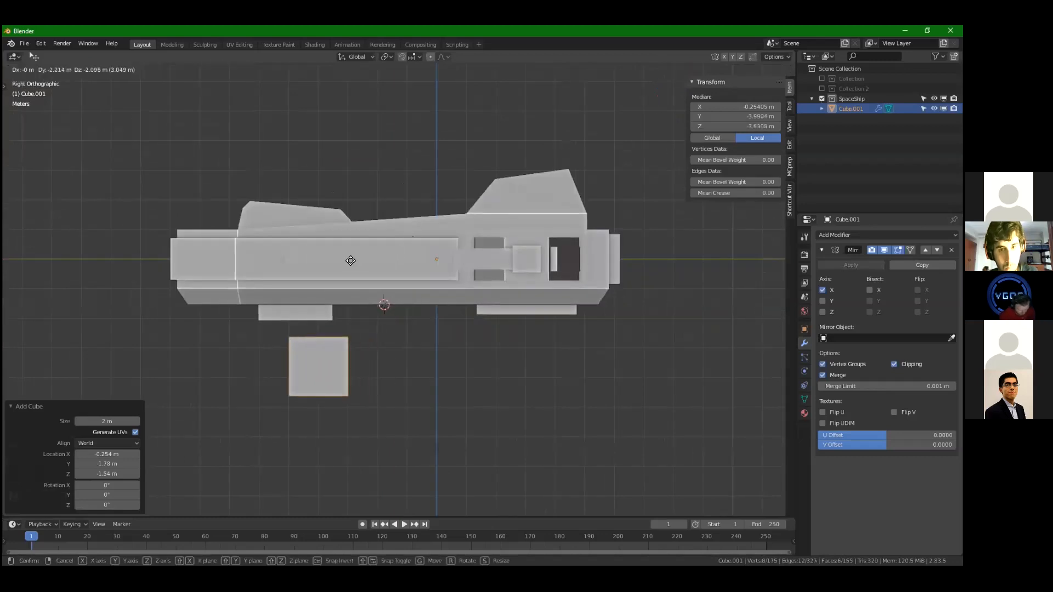
click(383, 303)
key(s)
key(x)
click(348, 305)
Narrow the new cube along X into a slim strut
key(KP_7)
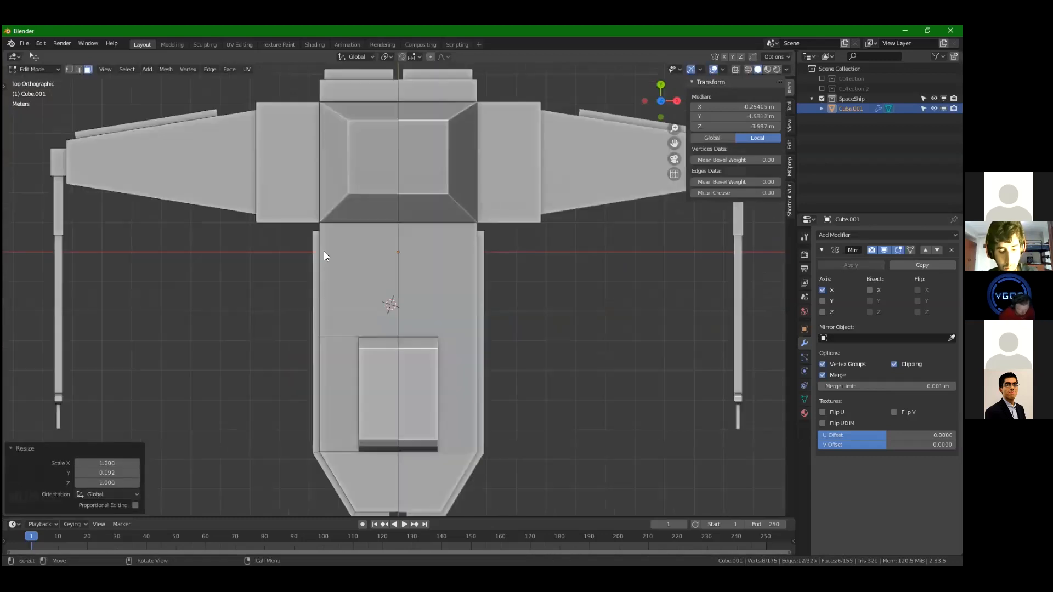
key(s)
key(x)
click(471, 336)
key(s)
key(x)
click(483, 359)
Turn off Clipping in the Mirror modifier and move the strut across to the mirror centreline
key(g)
click(454, 367)
click(894, 364)
key(g)
click(498, 350)
key(g)
click(524, 349)
Set the strut's median X and Y to 0 m and raise it about 0.68 m along Z to the hull's underside
key(KP_1)
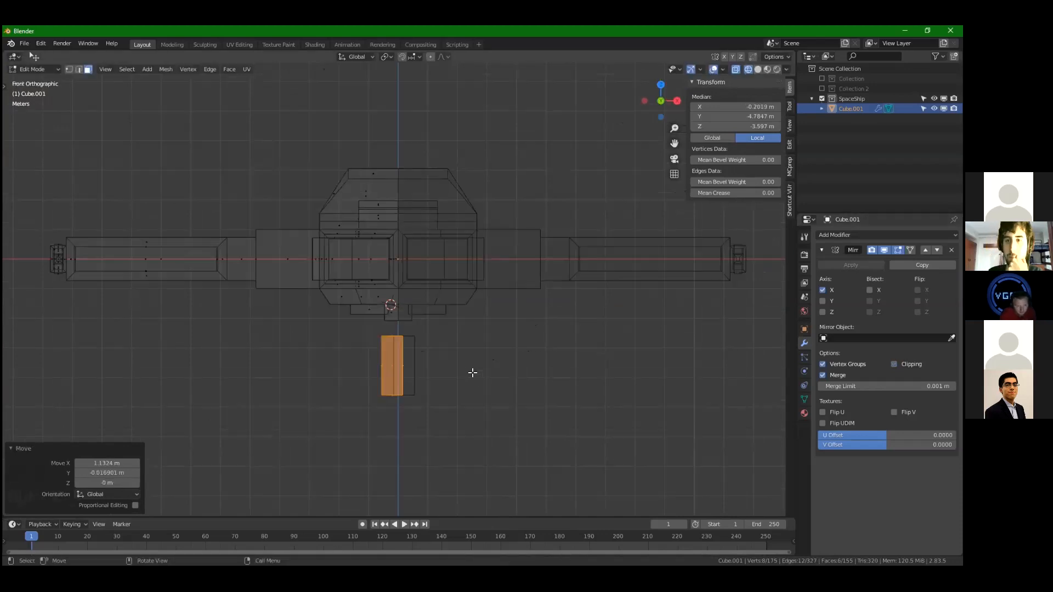
scroll(472, 369, up, 3)
key(Return)
key(g)
key(z)
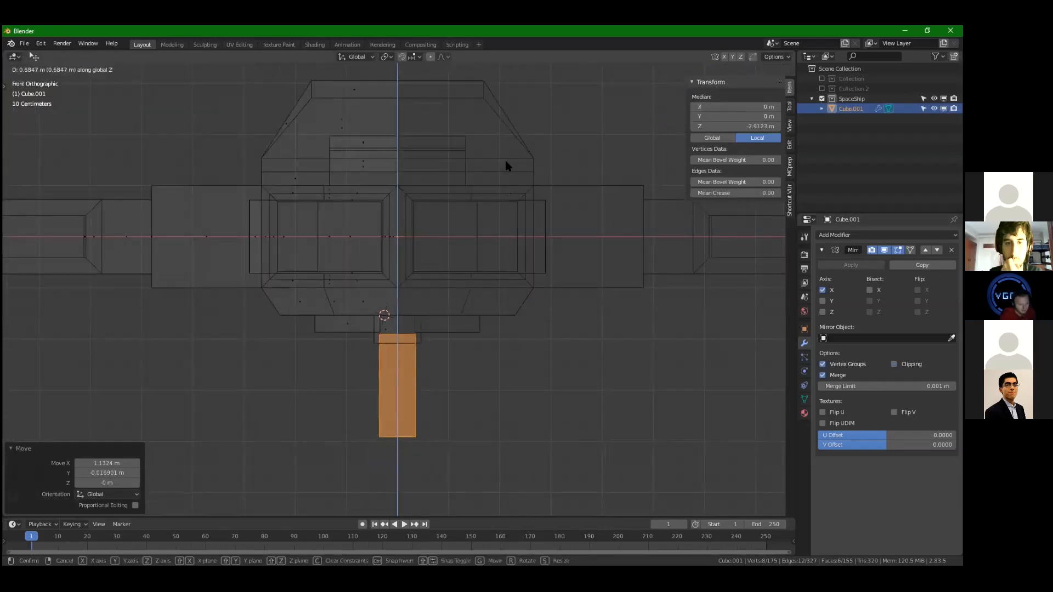
click(507, 165)
key(shift+z)
middle_drag(502, 170, 409, 165)
Move the strut back along Y and fit it beneath the rear underside block
key(KP_1)
key(KP_3)
key(g)
key(x)
key(y)
click(488, 283)
key(g)
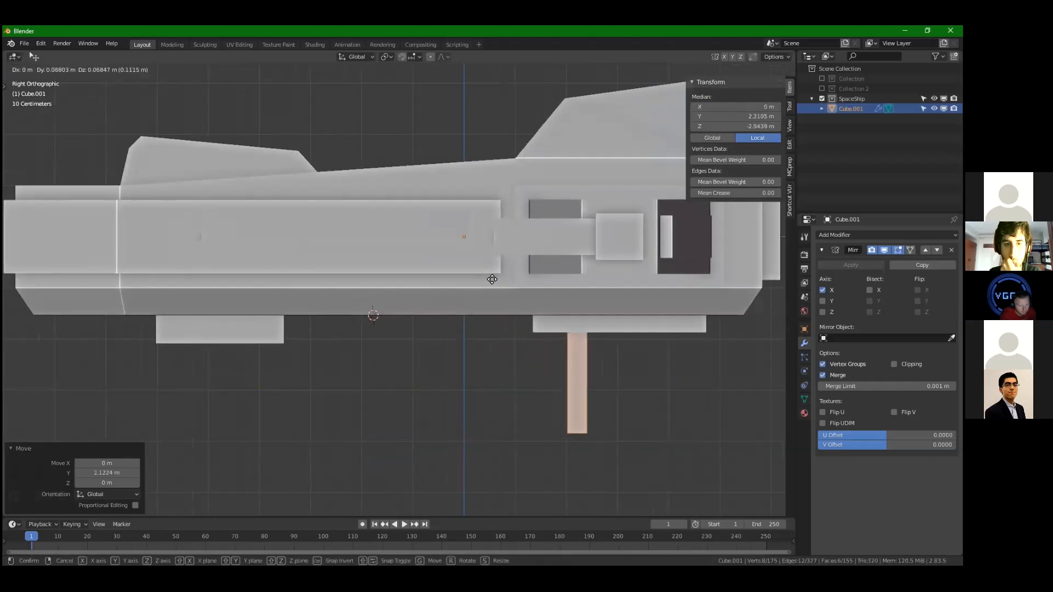
click(469, 281)
Tilt the strut diagonally and reposition it against the rear underside block as the upper leg segment
shift+middle_drag(469, 281, 420, 265)
key(r)
key(g)
key(r)
key(g)
Duplicate the upper leg segment, rotate the copy to slope down toward the rear, enlarge it and join it to the upper segment's lower end
key(shift+d)
key(r)
key(g)
click(472, 252)
key(s)
click(452, 229)
key(s)
click(449, 209)
key(g)
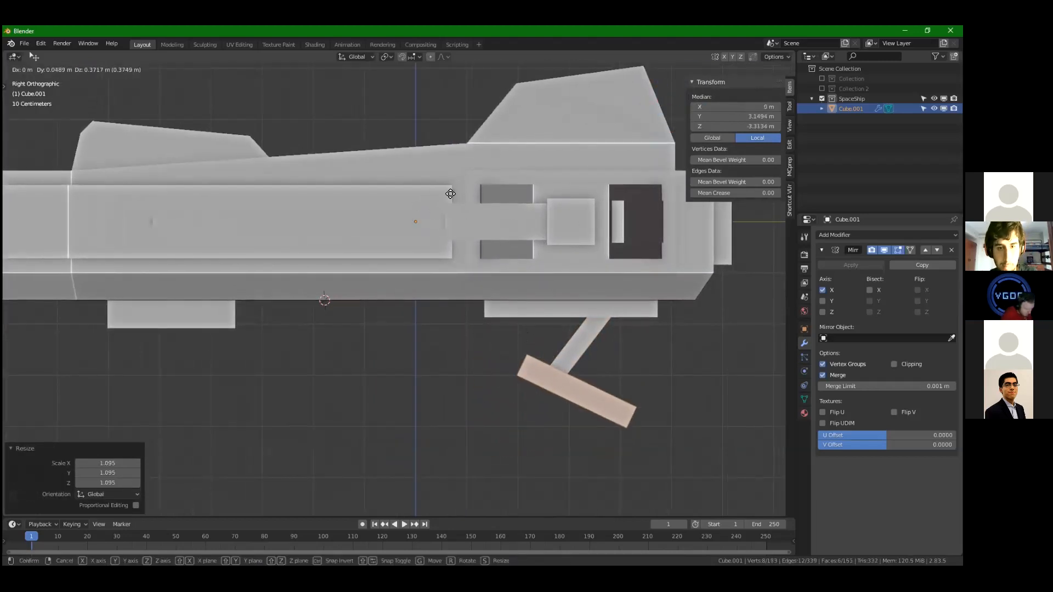
click(465, 197)
Duplicate the lower leg segment and rotate the copy nearly level to form a foot
shift+middle_drag(557, 331, 425, 290)
key(shift+d)
key(r)
key(s)
key(y)
right_click(633, 226)
Adjust the foot's height along Z and its width along X, finishing with a 0.621 scale along X
middle_drag(373, 322, 412, 317)
key(s)
key(x)
click(584, 241)
middle_drag(584, 241, 416, 280)
key(KP_1)
key(g)
key(z)
click(518, 266)
key(s)
key(x)
click(543, 283)
Switch the transform orientation to Normal and thin the foot to a 0.618 scale along Z
key(s)
right_click(542, 284)
click(355, 59)
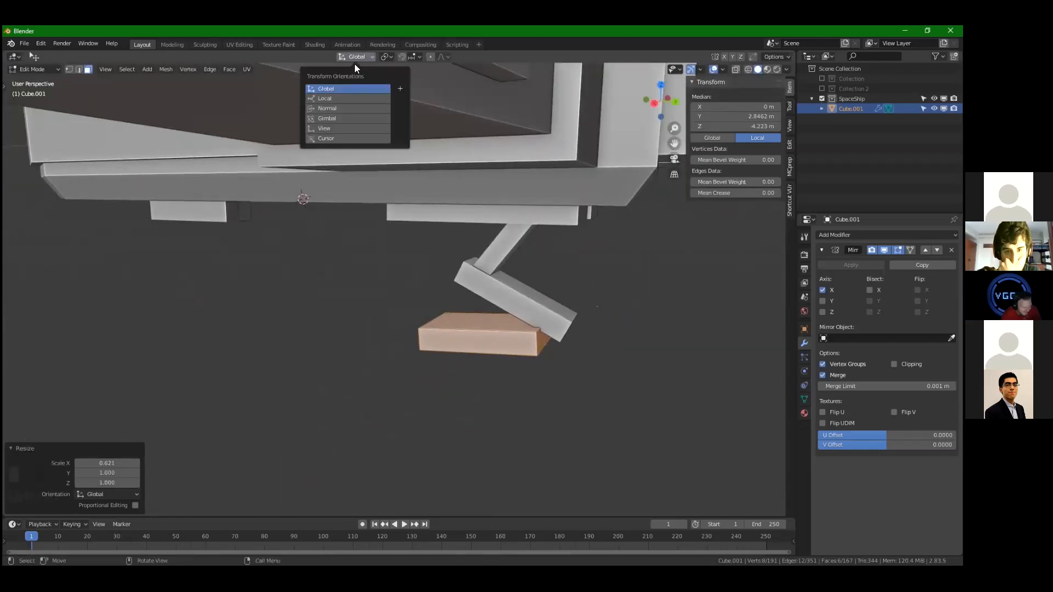
click(354, 108)
key(s)
key(z)
click(540, 278)
Move the foot so that its rear end sits beneath the lower leg segment's end
key(KP_1)
key(KP_3)
key(g)
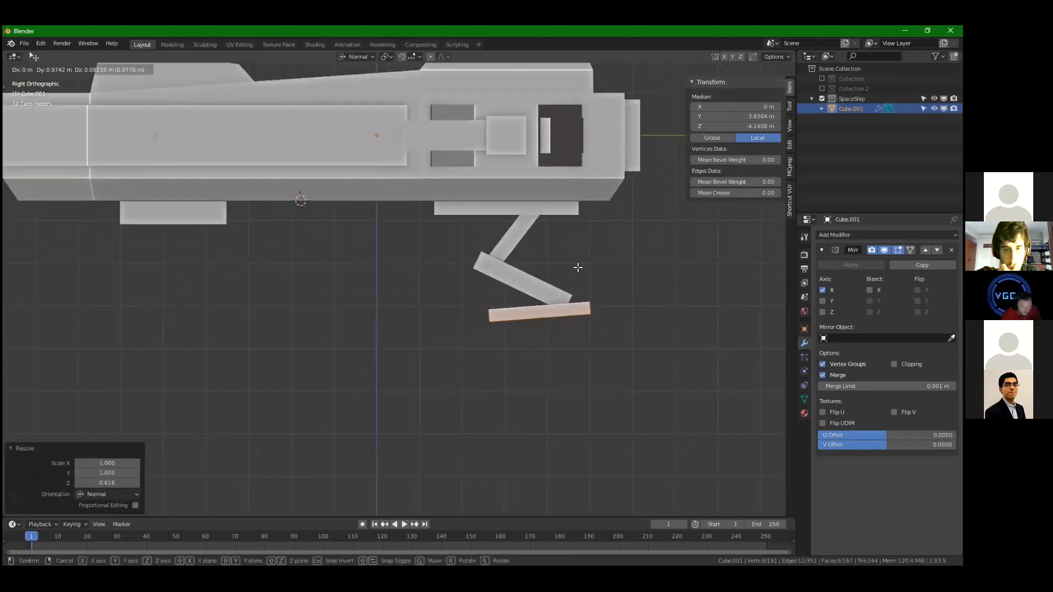
click(572, 272)
shift+middle_drag(555, 278, 546, 292)
Restore the Global transform orientation and move the complete three-piece leg forward beneath the front underside block
key(alt+a)
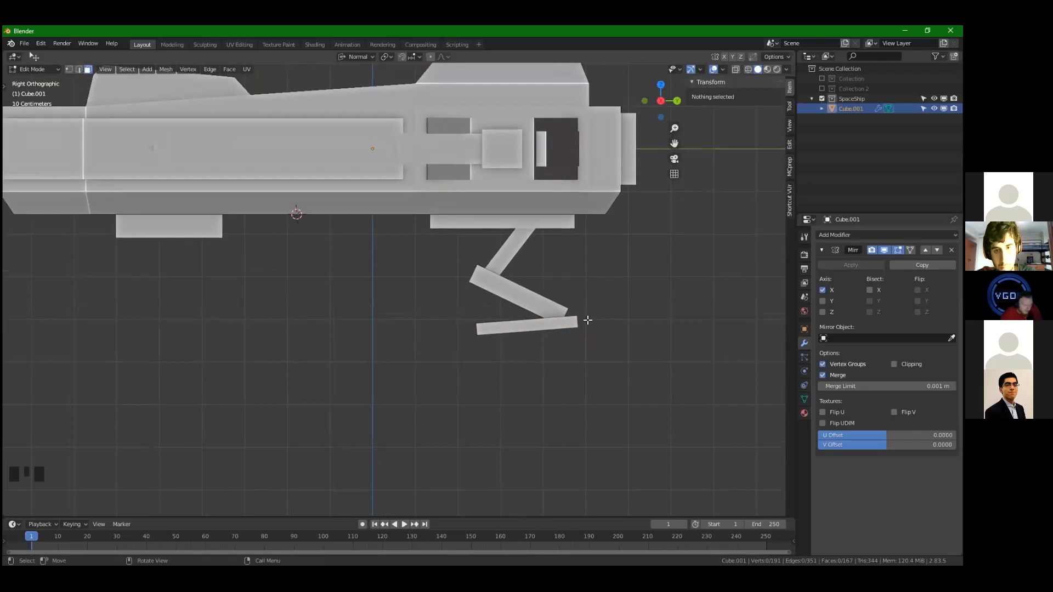
key(l)
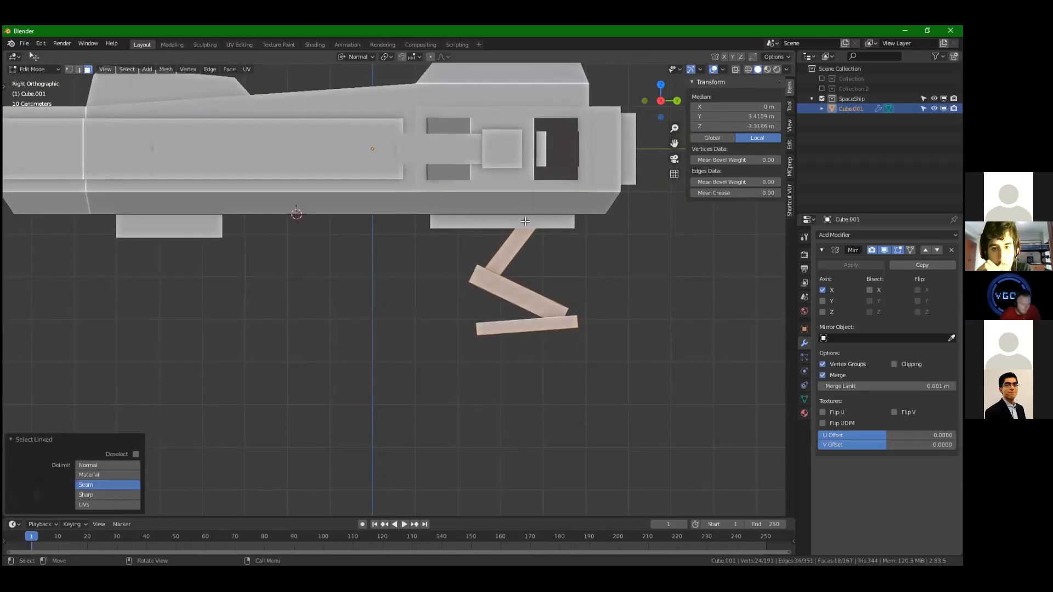
key(y)
right_click(396, 176)
click(349, 58)
click(352, 89)
right_click(629, 255)
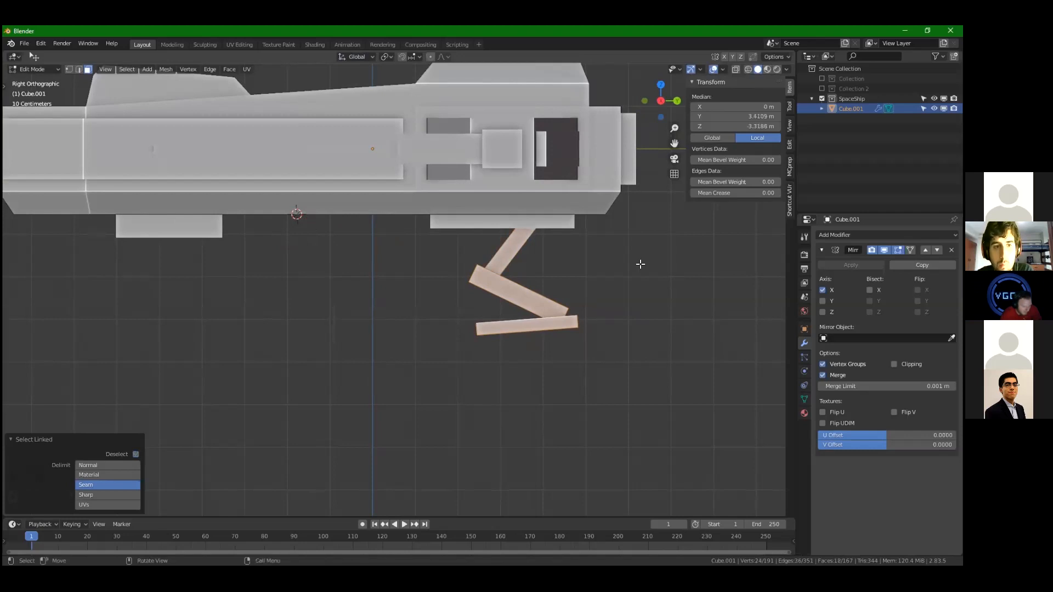
key(g)
click(312, 280)
middle_drag(312, 279, 479, 301)
Select only the front leg's foot and narrow it along the global X axis
click(427, 240)
key(l)
key(l)
key(s)
key(x)
click(515, 306)
click(515, 306)
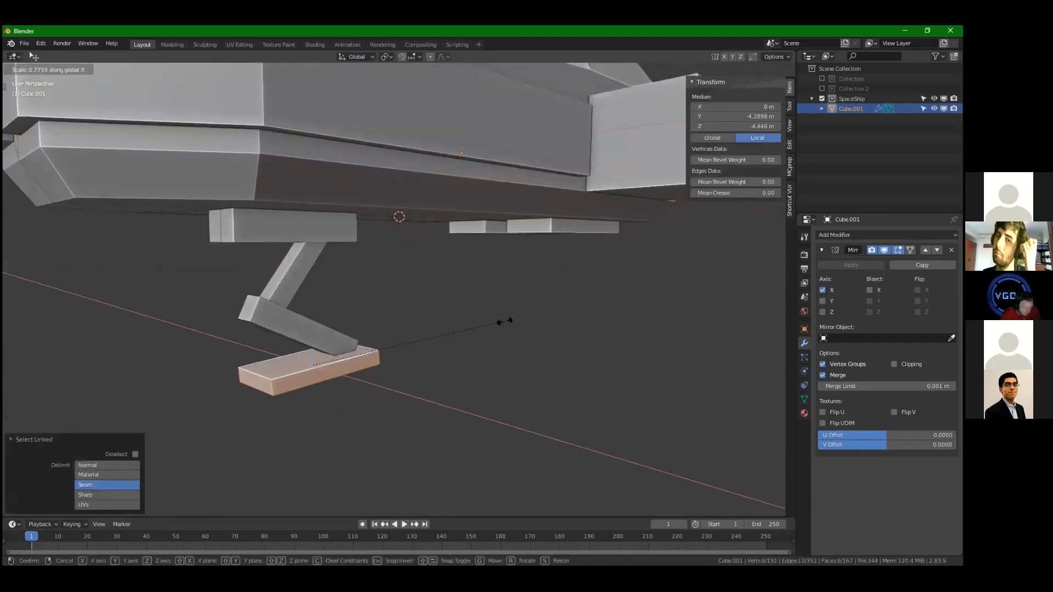
Duplicate the whole front leg and place the copy about 7 m back along Y beneath the rear underside block
key(KP_3)
shift+middle_drag(214, 318, 117, 357)
key(shift+d)
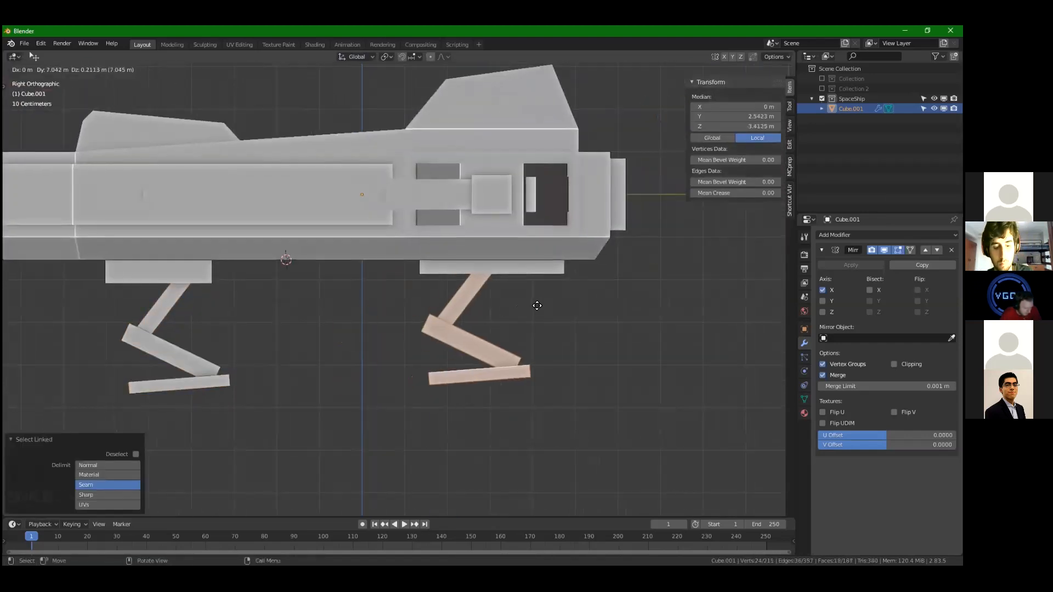
click(535, 307)
Move the rear leg 1.0211 m along X, off the centreline
key(KP_1)
key(g)
key(x)
click(582, 303)
Raise the rear leg toward the rear underside block and rotate its upper segment to a flatter angle
middle_drag(528, 310, 426, 319)
scroll(439, 316, down, 3)
key(KP_1)
key(KP_3)
scroll(474, 259, up, 2)
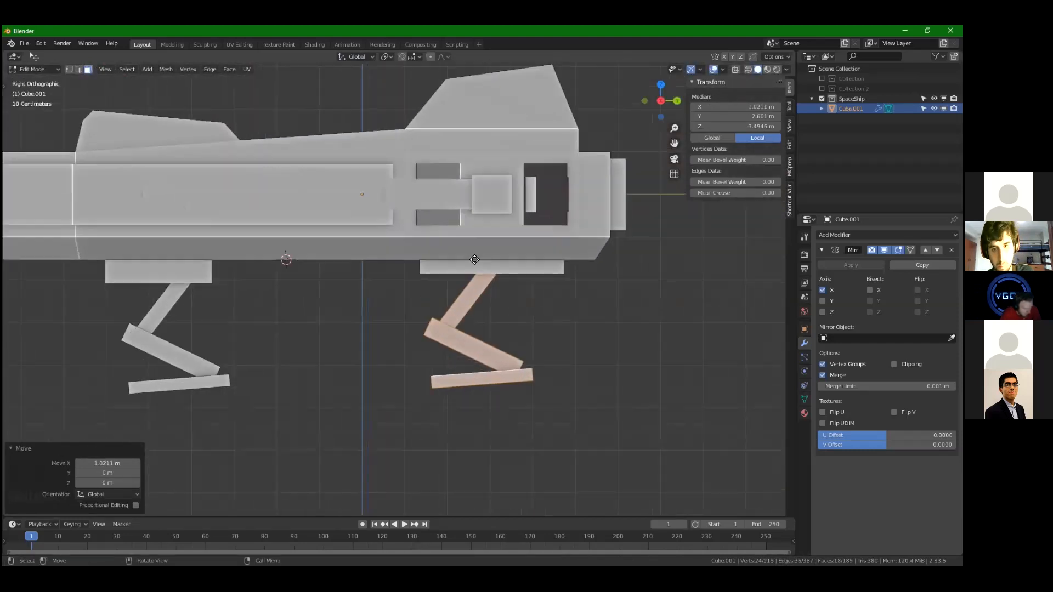
click(464, 280)
key(l)
key(alt+a)
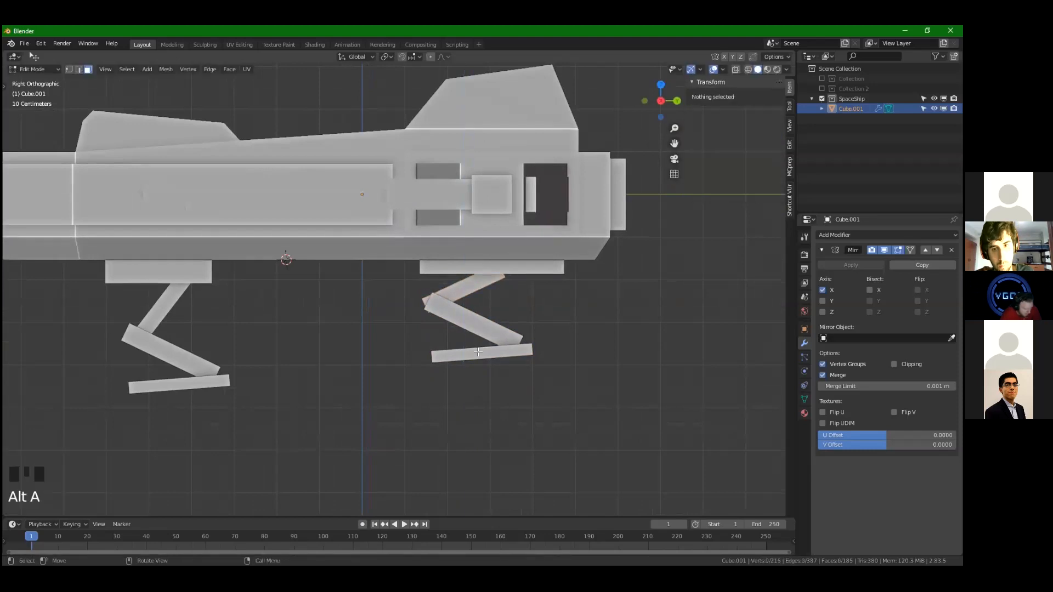
Fit the whole front leg closer to its block by raising it 0.35211 m along Z, scaling it down and tilting it
shift+middle_drag(154, 387, 251, 394)
key(l)
key(l)
key(r)
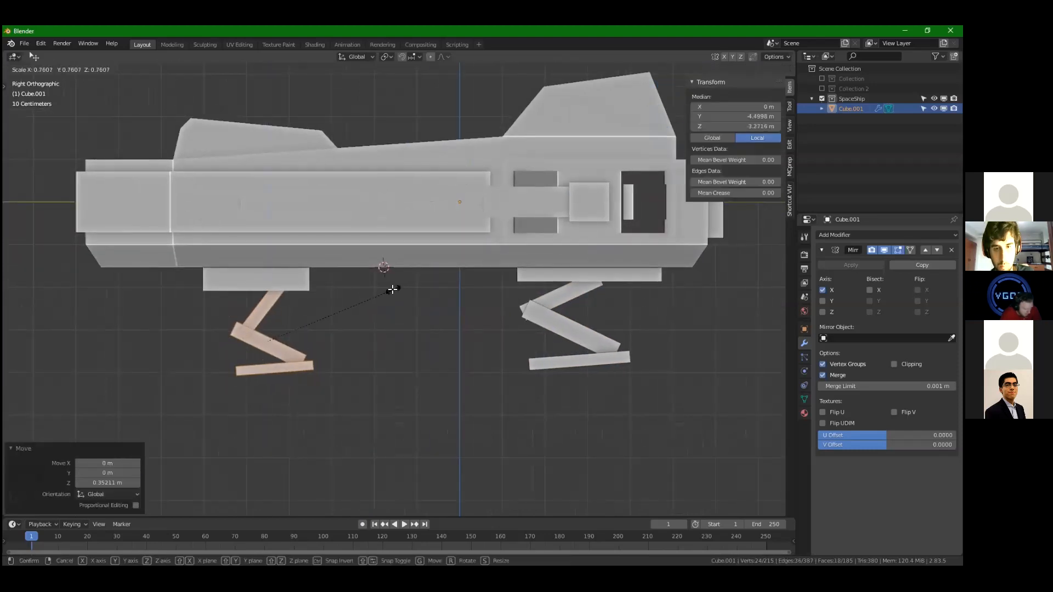
click(246, 300)
Rotate the front leg's upper segment to a flatter angle against the front underside block
key(alt+a)
key(l)
key(r)
click(402, 200)
key(alt+a)
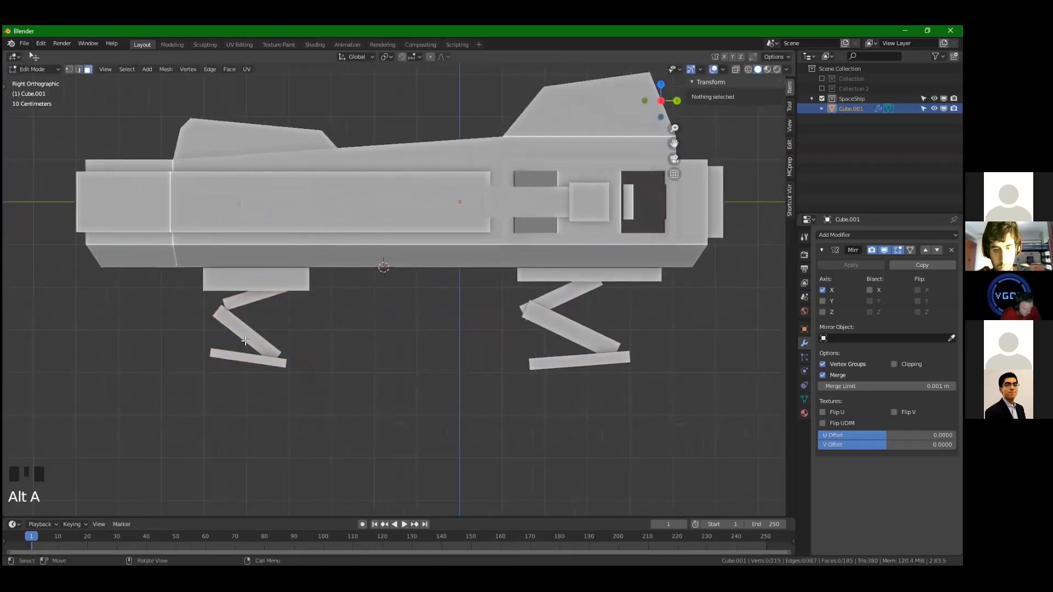
Rotate the front leg's middle segment to a flatter angle, move it against the upper segment and bring the foot up to meet it
key(l)
key(r)
click(391, 188)
key(g)
click(399, 172)
key(KP_Decimal)
key(alt+a)
key(l)
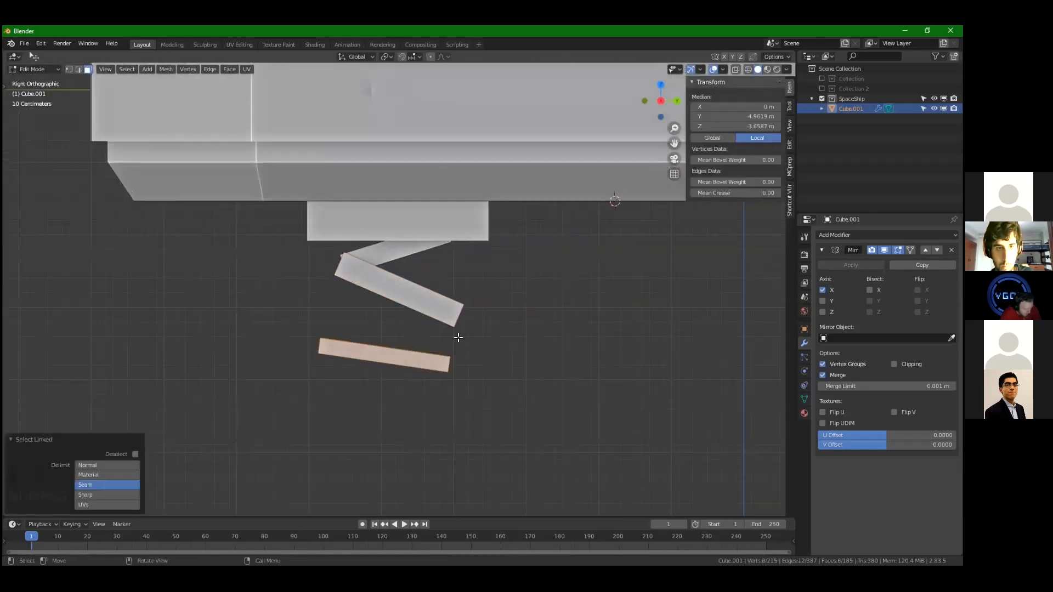
scroll(423, 322, down, 4)
Examine the reshaped front and rear landing legs in perspective around the ship
key(Tab)
mouse_move(423, 322)
middle_down()
mouse_move(435, 346)
mouse_move(398, 327)
mouse_move(524, 331)
mouse_move(526, 351)
mouse_move(483, 338)
mouse_move(501, 336)
mouse_move(457, 376)
mouse_move(426, 323)
middle_up()
key(alt+a)
scroll(426, 323, up, 2)
scroll(497, 379, up, 3)
key(alt+a)
scroll(498, 327, down, 5)
shift+middle_drag(498, 327, 410, 288)
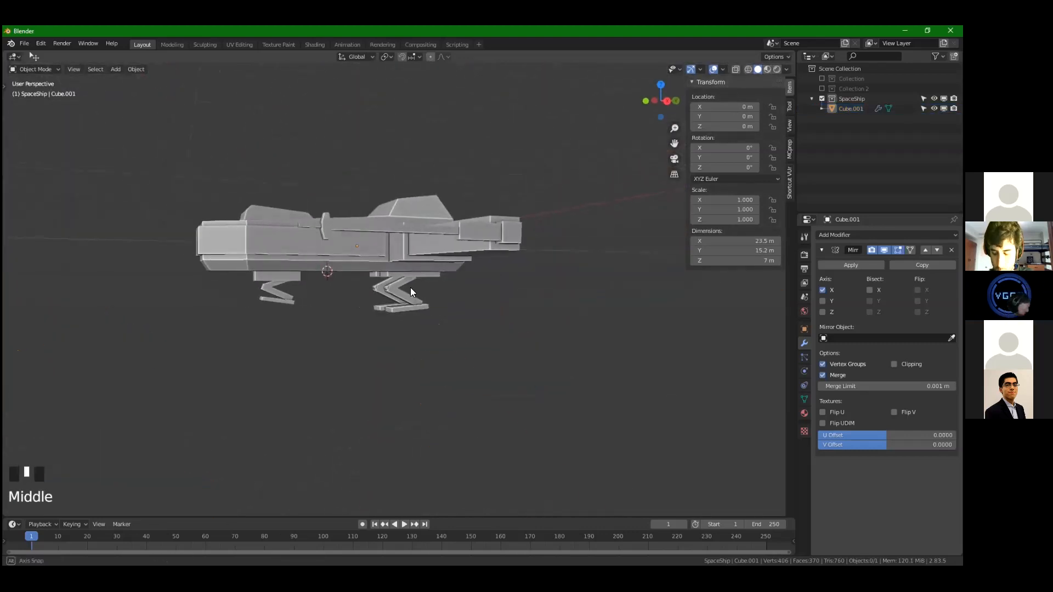
Duplicate a rear leg segment, then rotate, move and scale the copy into a thin strut between the upper segment and the foot
key(KP_1)
scroll(383, 266, up, 6)
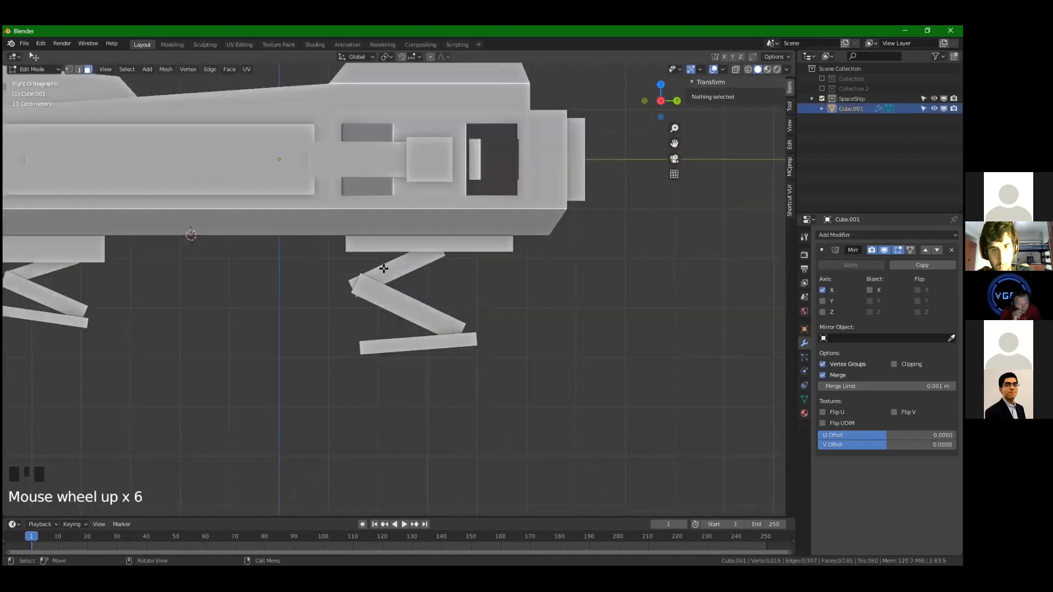
key(Tab)
key(r)
click(482, 206)
key(s)
key(Escape)
key(g)
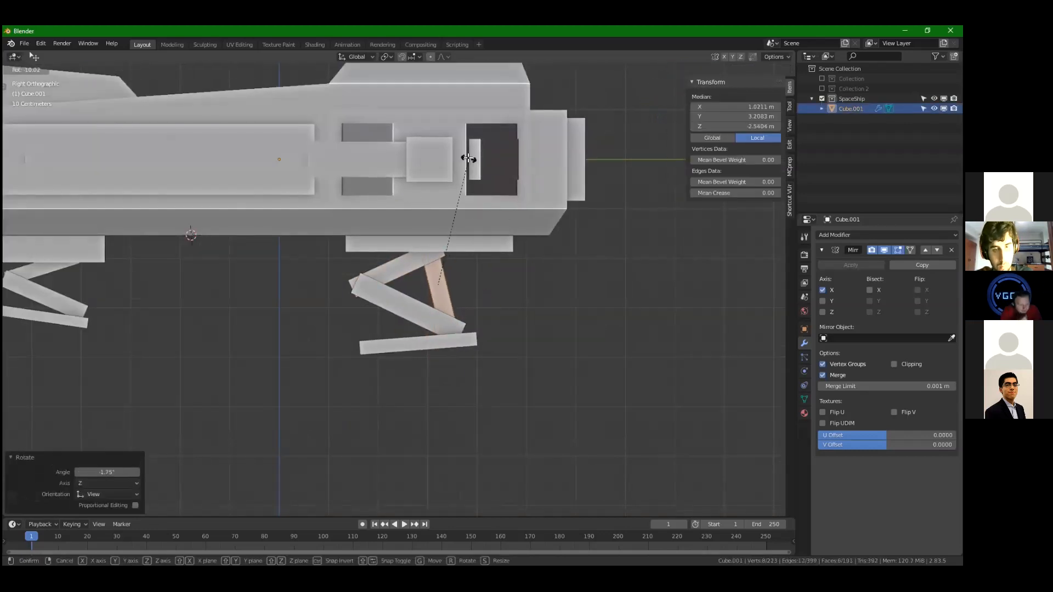
click(430, 147)
key(s)
click(447, 134)
middle_drag(447, 134, 497, 266)
Move the rear leg's extra strut toward the stern and rotate it to lean backward from the foot joint up to the underside block
key(alt+a)
scroll(497, 266, up, 3)
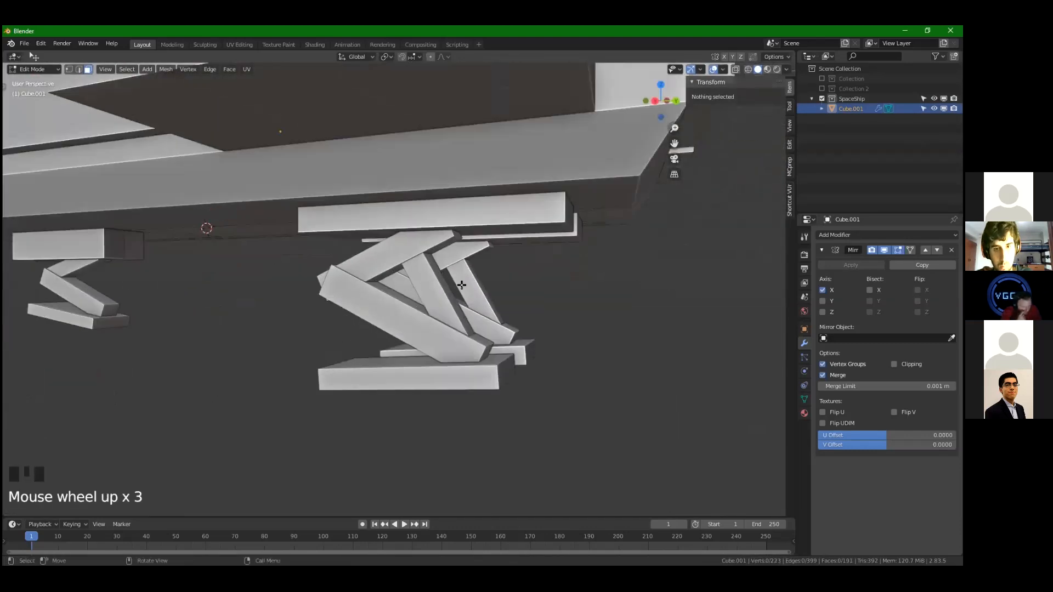
key(l)
key(g)
click(606, 261)
key(r)
click(584, 193)
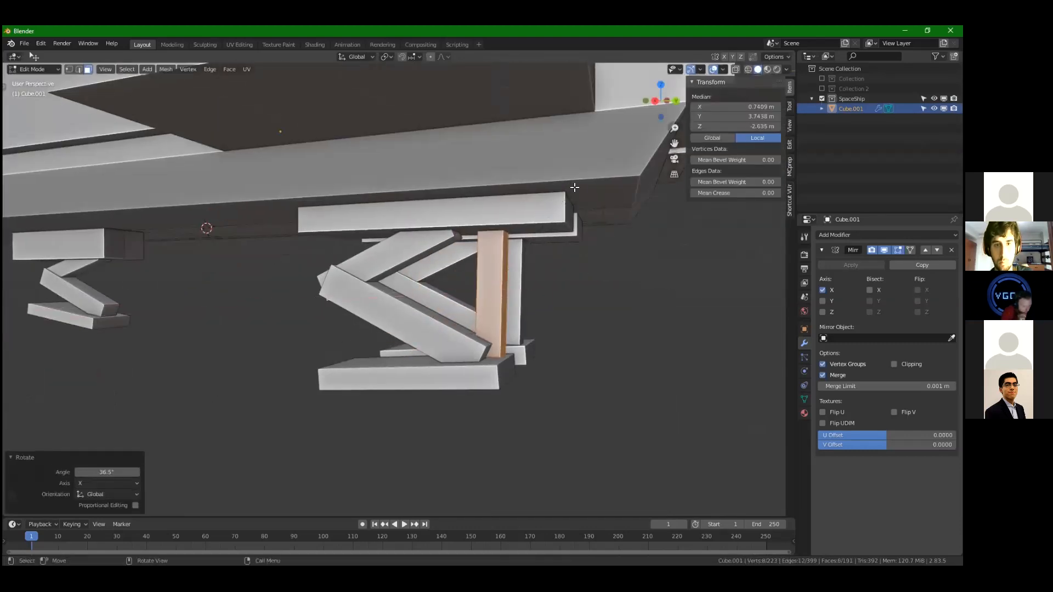
middle_drag(583, 193, 622, 238)
scroll(623, 237, up, 2)
key(KP_3)
middle_drag(528, 237, 167, 345)
key(alt+a)
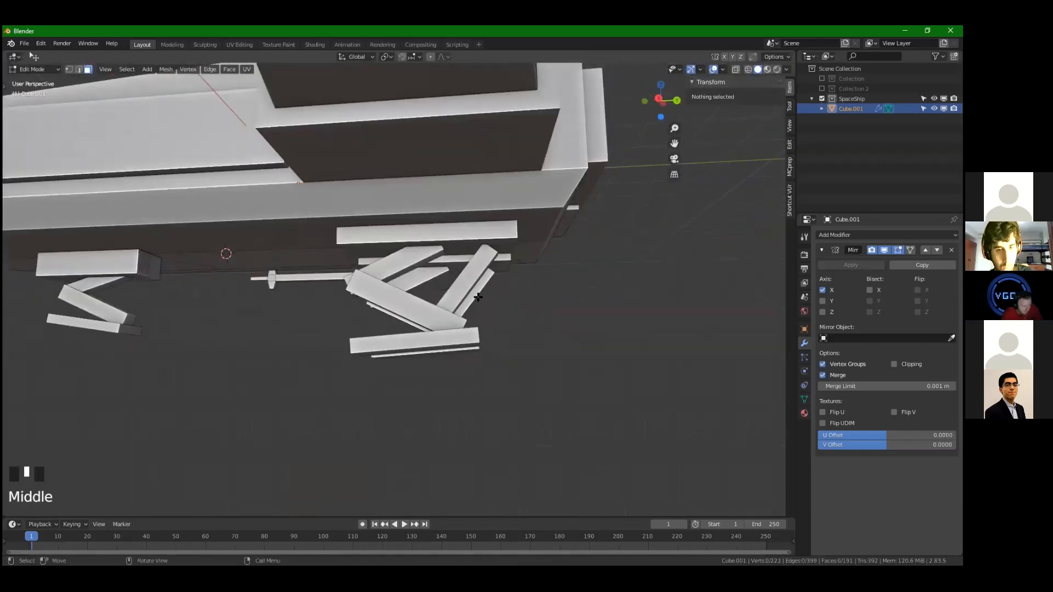
Box-select the landing legs in a wireframe side view and delete them, keeping the underside blocks
middle_drag(478, 297, 458, 300)
key(KP_3)
key(z)
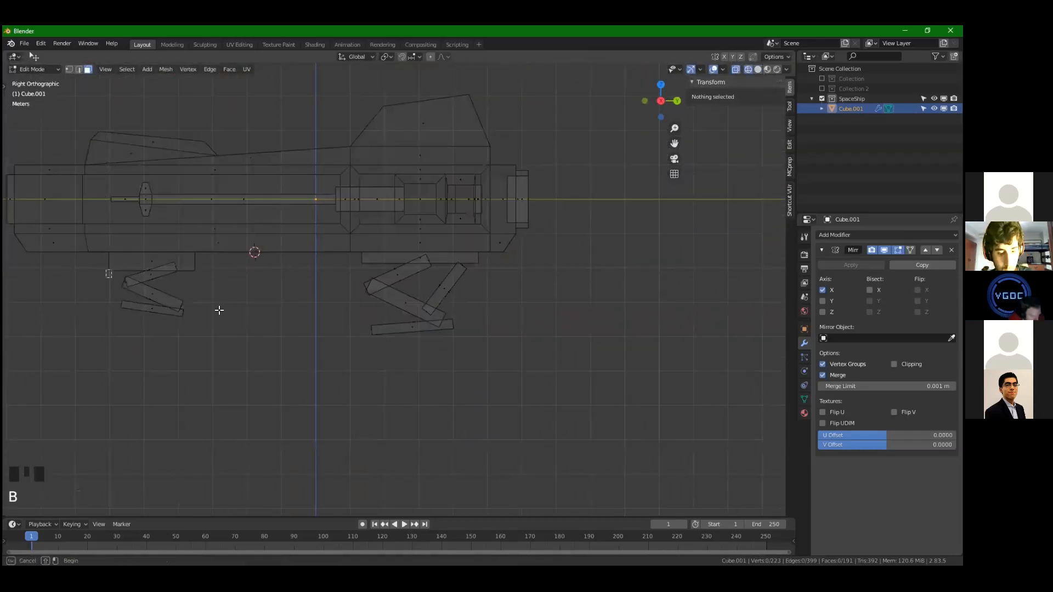
drag(219, 310, 198, 270)
click(258, 278)
mouse_move(263, 279)
middle_down()
mouse_move(354, 238)
mouse_move(242, 255)
middle_up()
key(x)
click(371, 240)
Select remaining leg faces beneath the hull and delete them
click(148, 268)
shift+click(335, 277)
middle_drag(337, 276, 290, 347)
key(x)
middle_drag(309, 256, 285, 307)
Examine the hull's underside with the whole mesh selected for stray leg geometry
scroll(438, 331, down, 8)
key(Tab)
key(alt+a)
key(Tab)
key(a)
middle_drag(485, 301, 425, 237)
scroll(472, 216, up, 4)
scroll(486, 205, up, 2)
middle_drag(487, 205, 349, 305)
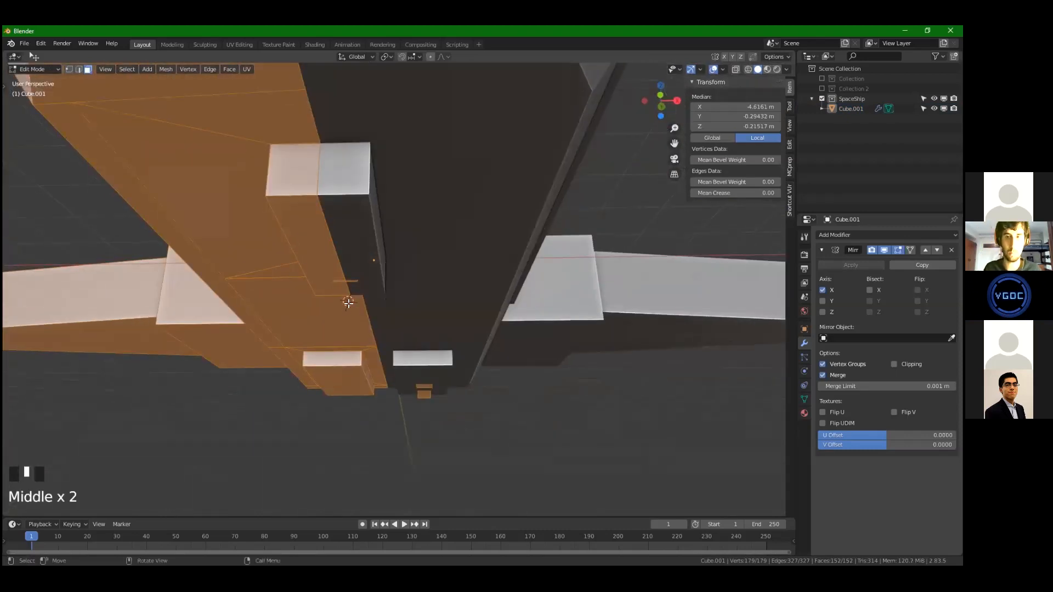
key(super)
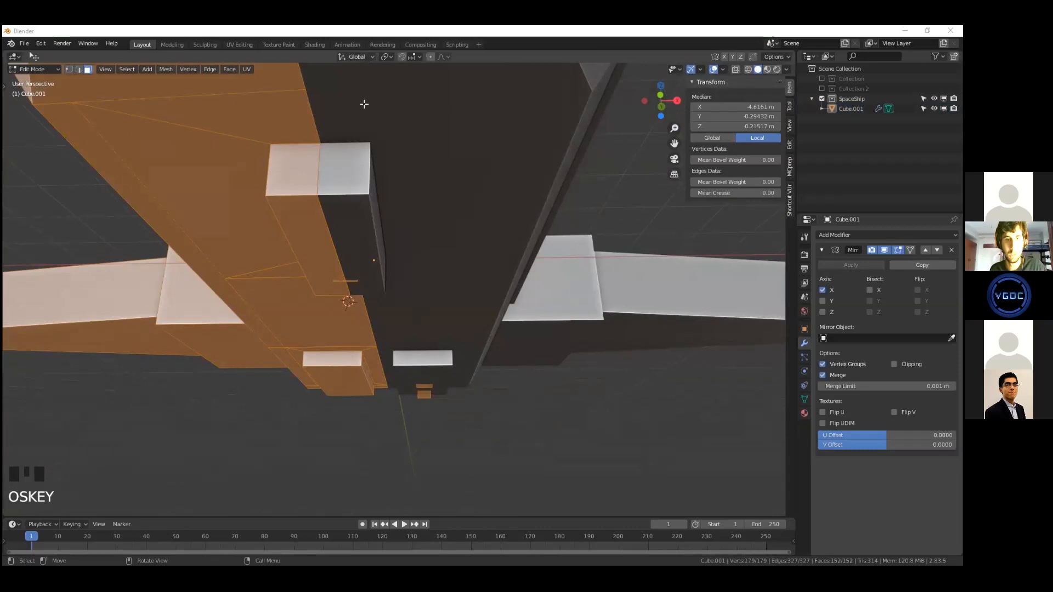
Pick out a stray leg face below the hull in wireframe display and delete it
key(Tab)
mouse_move(402, 267)
middle_down()
mouse_move(418, 268)
mouse_move(419, 331)
mouse_move(434, 329)
mouse_move(442, 318)
mouse_move(346, 291)
middle_up()
key(Tab)
click(415, 285)
key(z)
key(a)
click(423, 284)
key(x)
click(411, 291)
Delete the last stray leg face under the ship and return to Object Mode with solid shading
click(354, 351)
click(353, 351)
key(KP_Decimal)
click(438, 320)
key(x)
click(474, 315)
scroll(475, 314, down, 6)
key(Tab)
key(z)
click(464, 281)
mouse_move(464, 281)
middle_down()
mouse_move(481, 299)
mouse_move(443, 336)
mouse_move(460, 354)
middle_up()
scroll(473, 322, down, 3)
scroll(460, 357, down, 1)
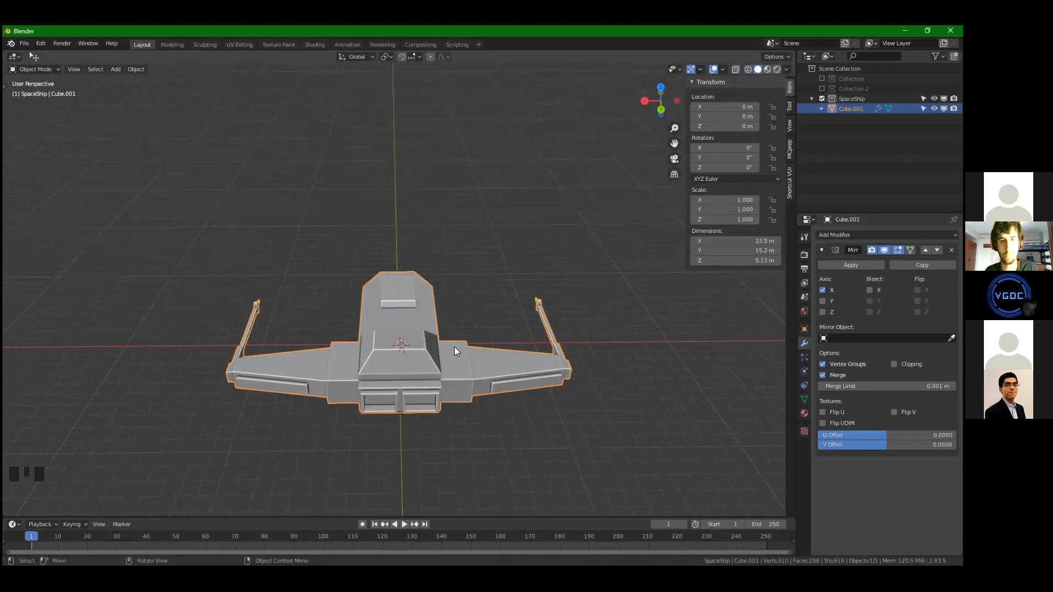
Duplicate the SpaceShip collection together with its ship object
click(853, 97)
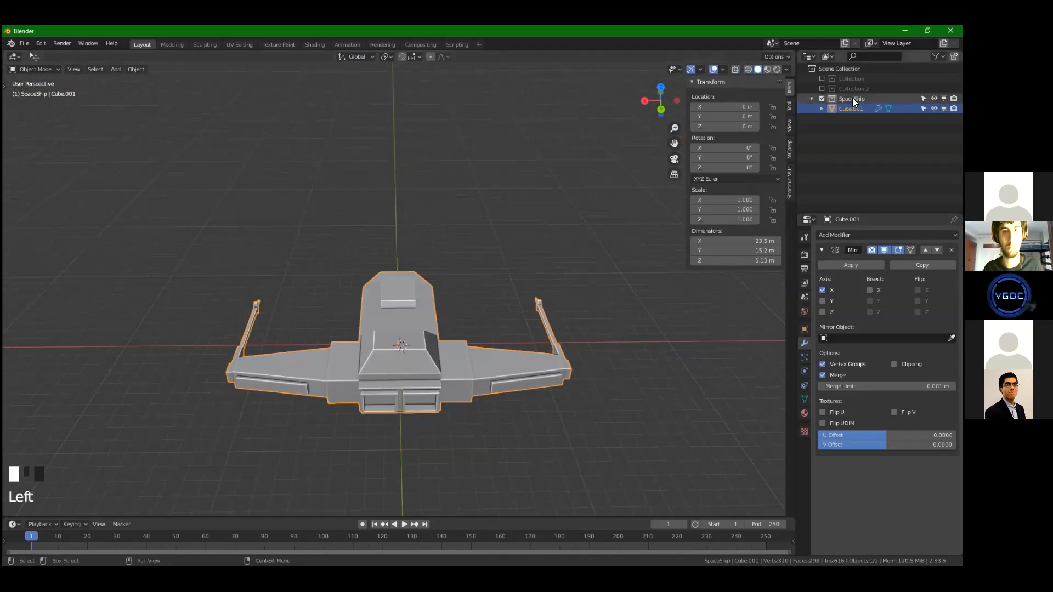
right_click(853, 97)
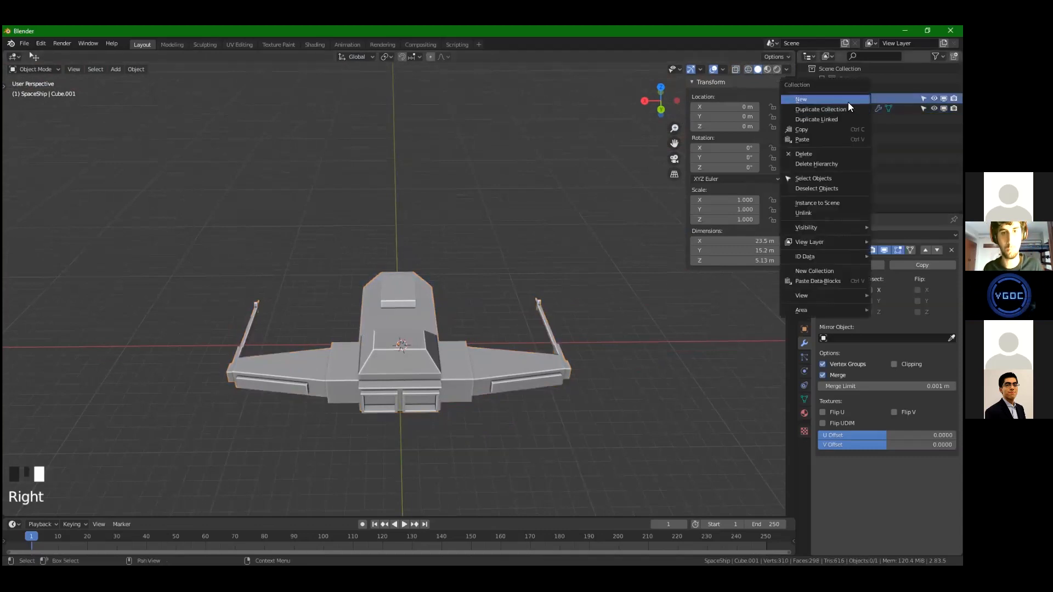
click(823, 107)
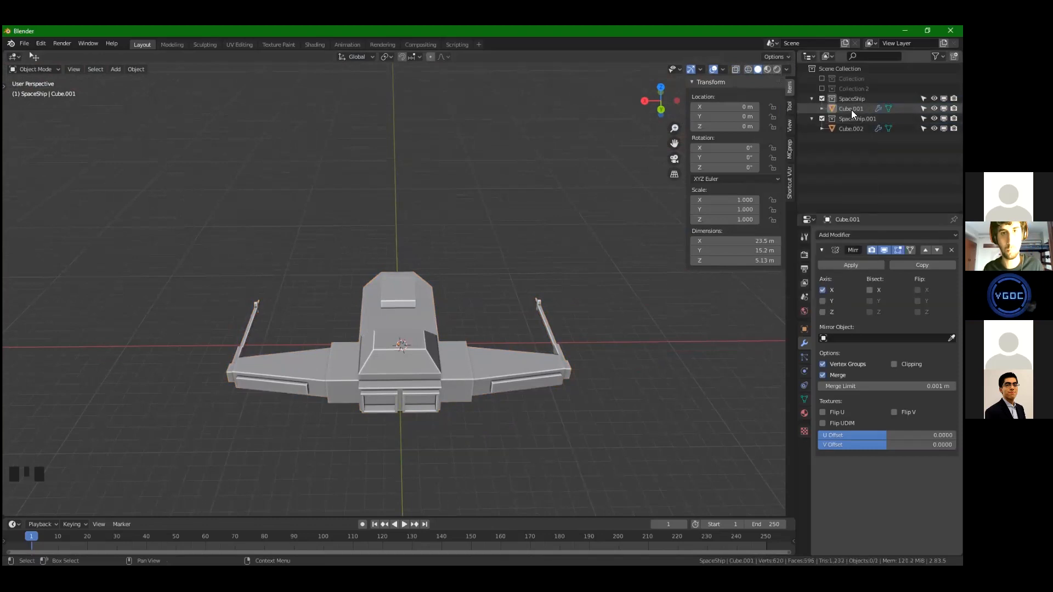
click(838, 105)
middle_drag(414, 308, 686, 289)
scroll(540, 307, up, 3)
scroll(686, 289, down, 2)
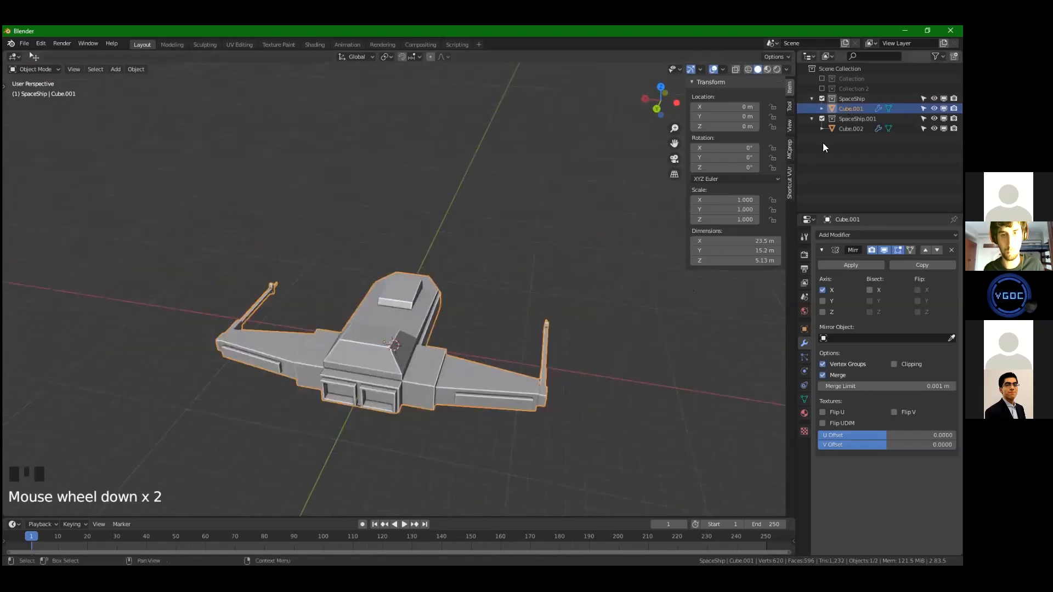
Select the duplicate Cube.002, exclude the original SpaceShip collection from the view layer and apply the copy's Mirror modifier
click(849, 130)
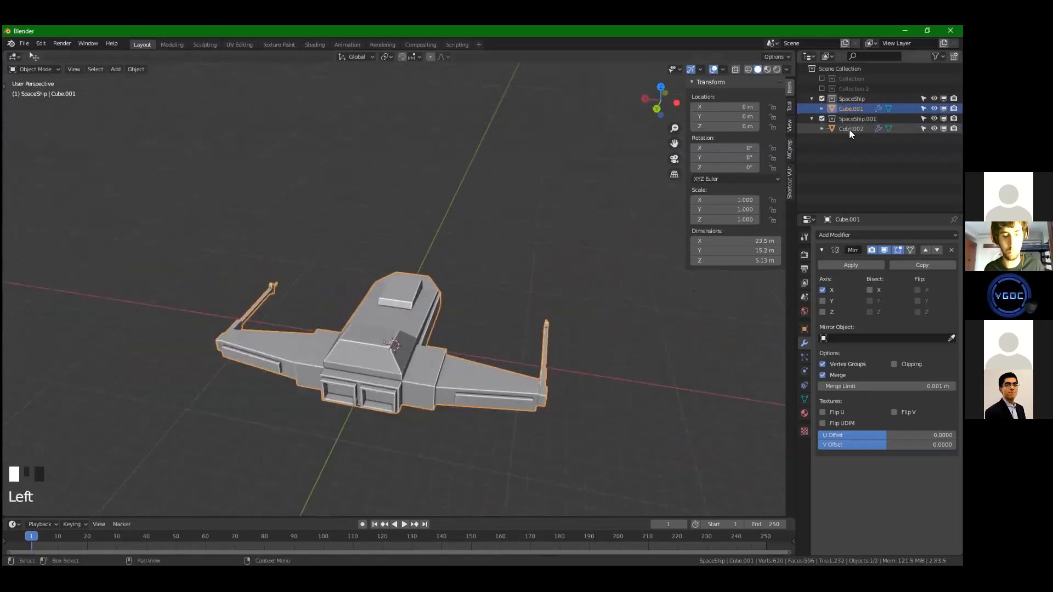
click(821, 98)
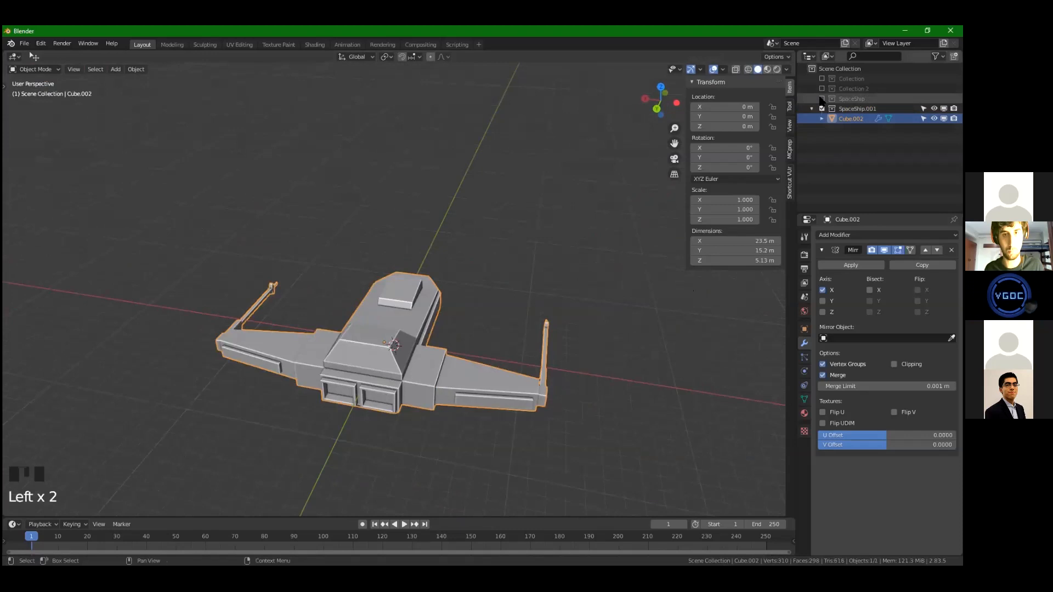
click(856, 263)
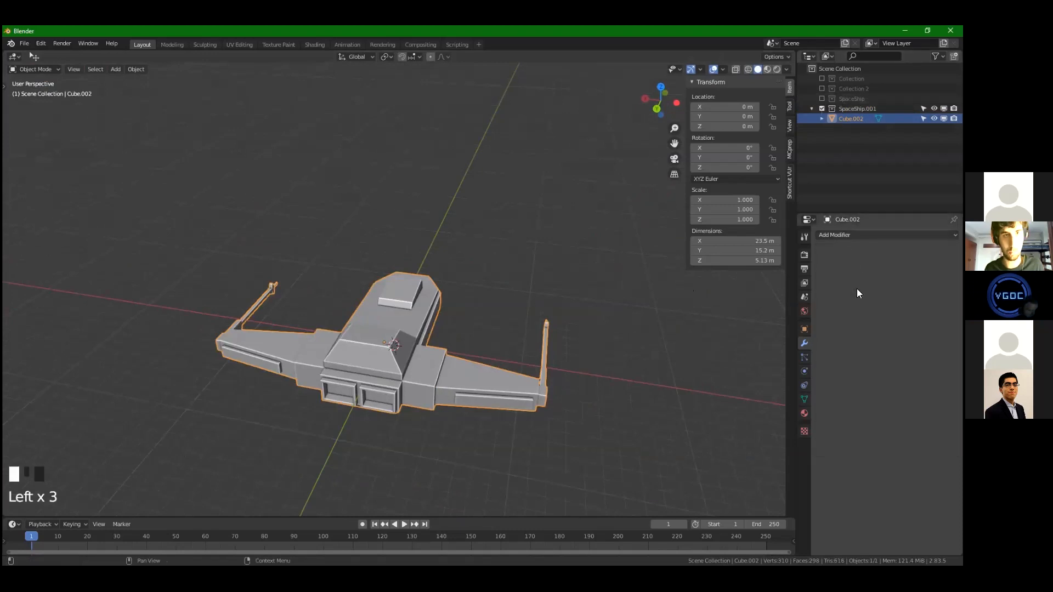
Select the entire mesh of Cube.002 in Edit Mode
middle_drag(523, 325, 406, 347)
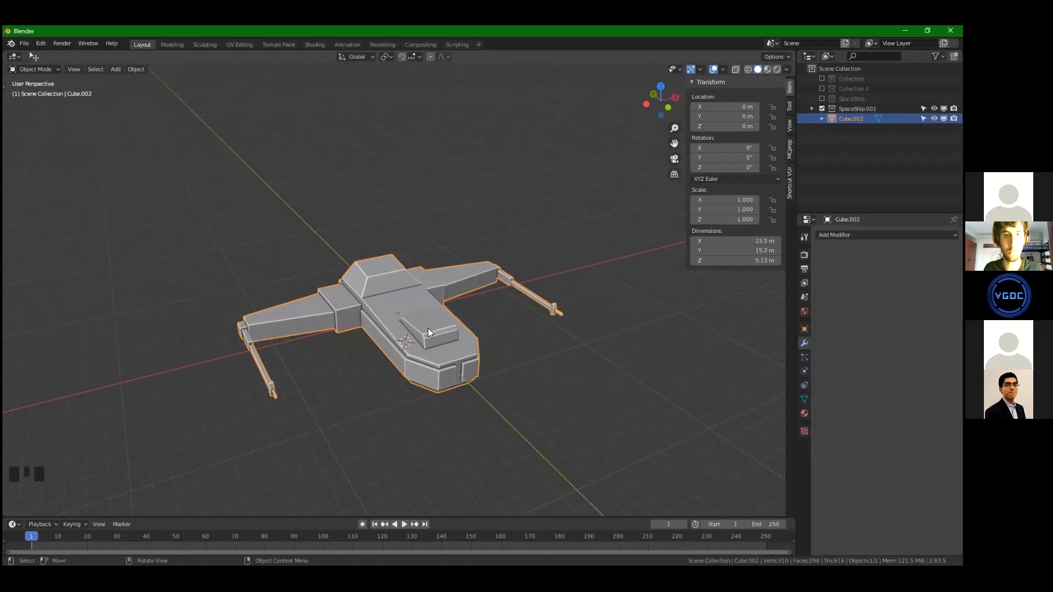
middle_drag(321, 339, 395, 241)
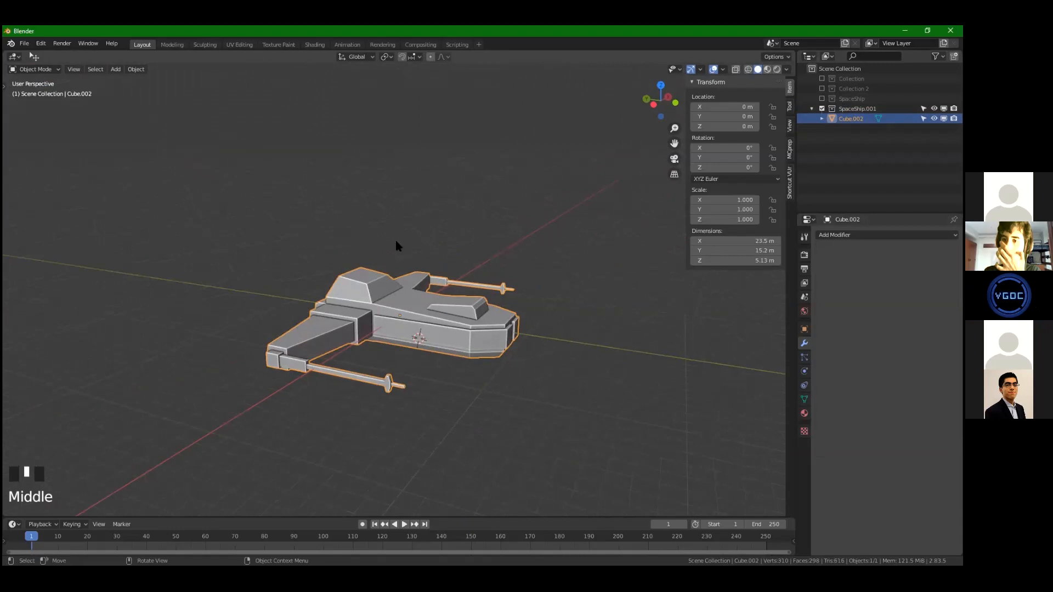
mouse_move(445, 323)
middle_down()
mouse_move(404, 324)
mouse_move(460, 317)
middle_up()
middle_drag(391, 293, 514, 312)
scroll(475, 302, up, 2)
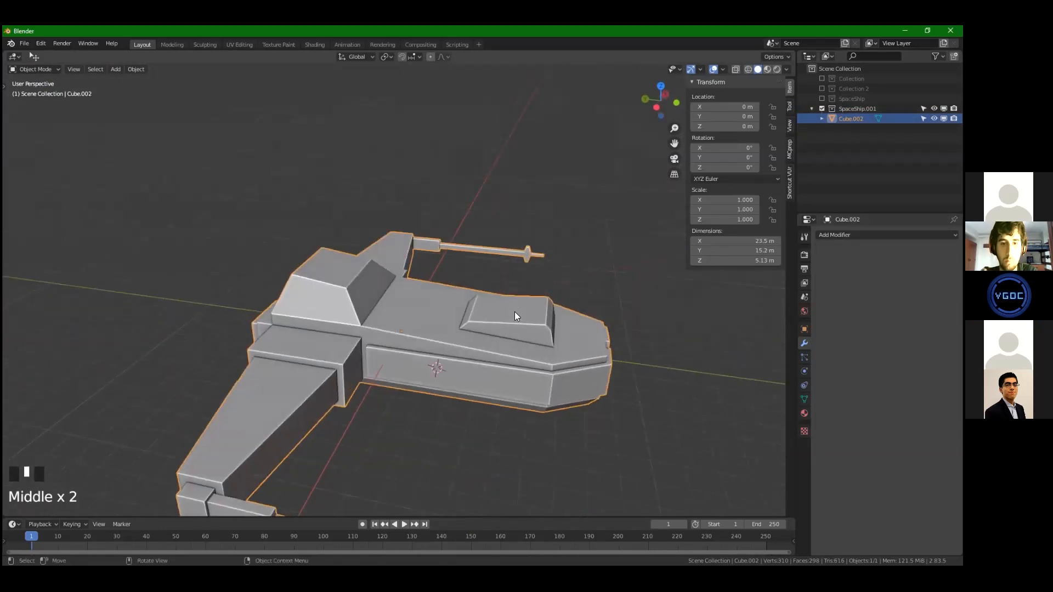
key(Tab)
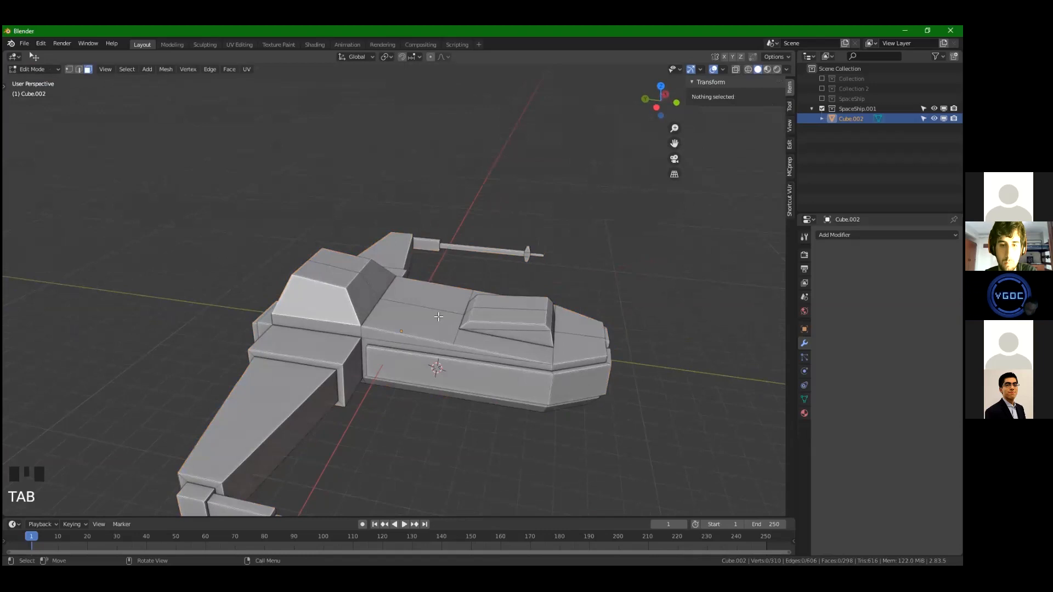
key(a)
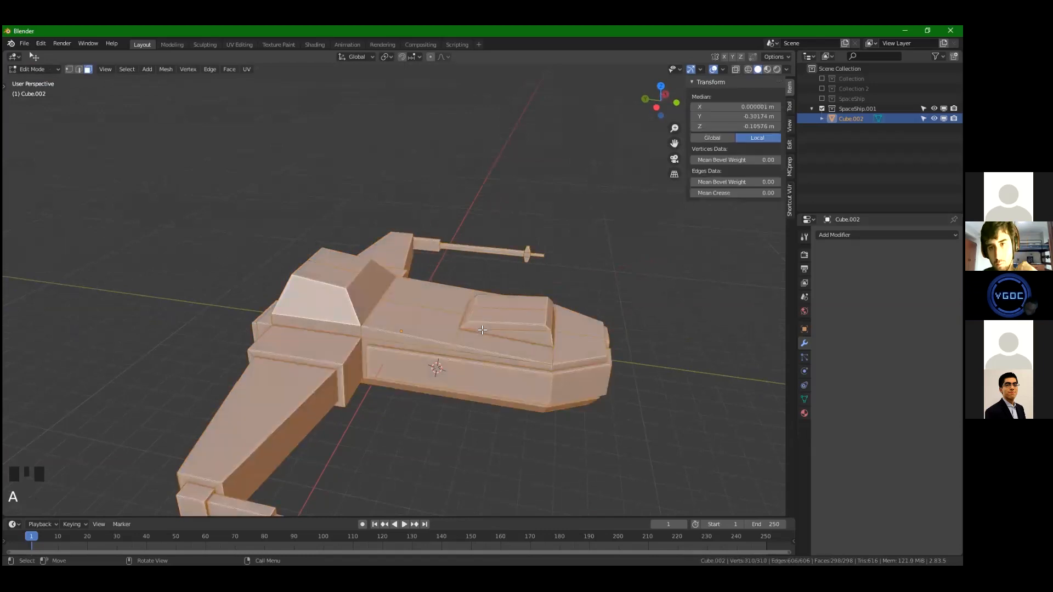
middle_drag(467, 339, 398, 312)
middle_drag(319, 331, 198, 269)
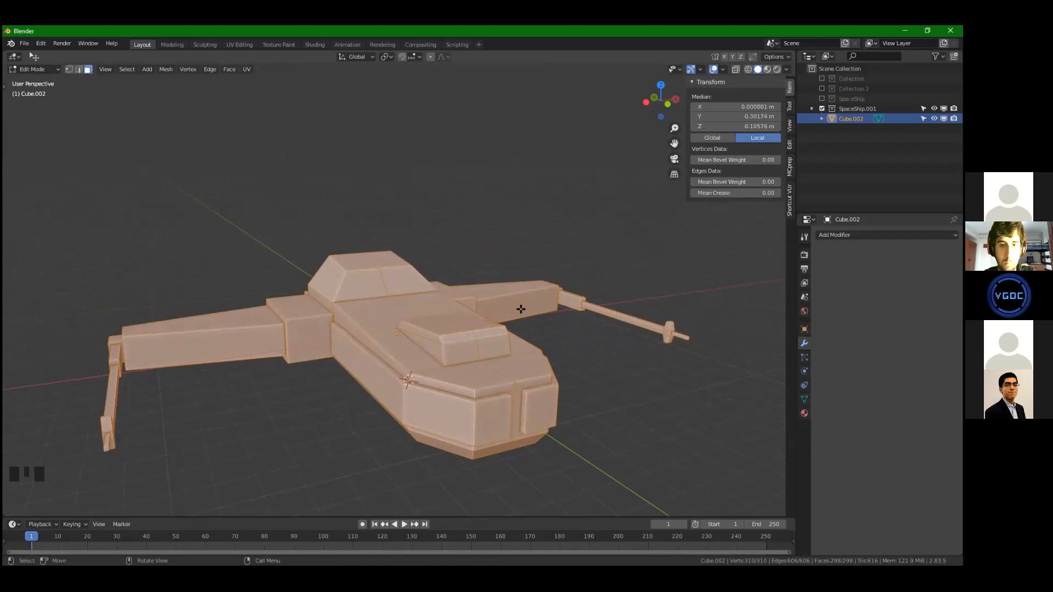
middle_drag(325, 338, 284, 424)
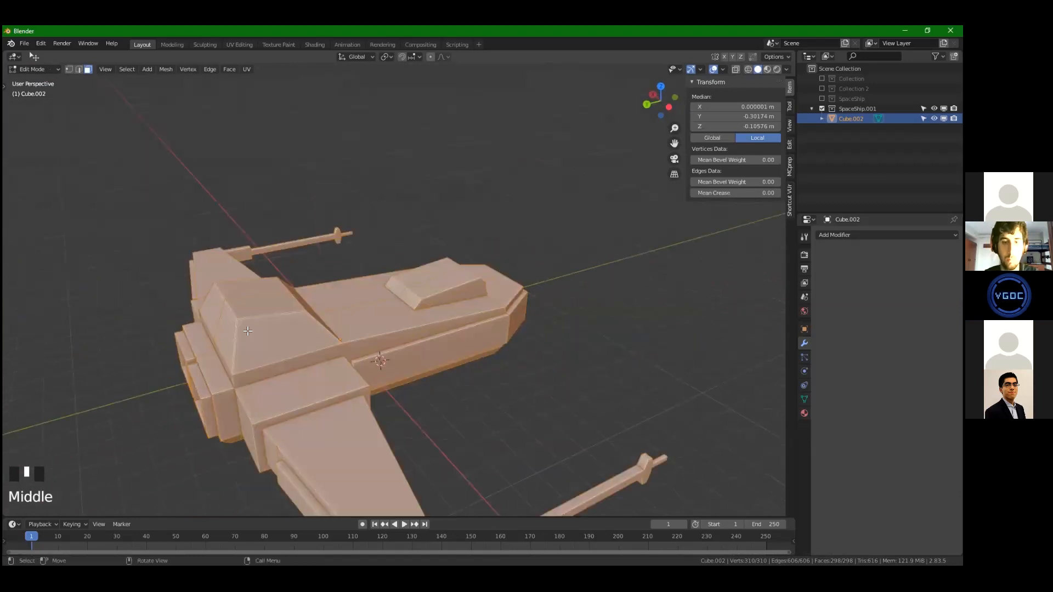
scroll(285, 424, down, 1)
middle_drag(301, 383, 533, 325)
scroll(442, 397, up, 2)
Unwrap the mesh with Smart UV Project using an island margin of 0.15, with Correct Aspect and Stretch to UV Bounds turned off
key(u)
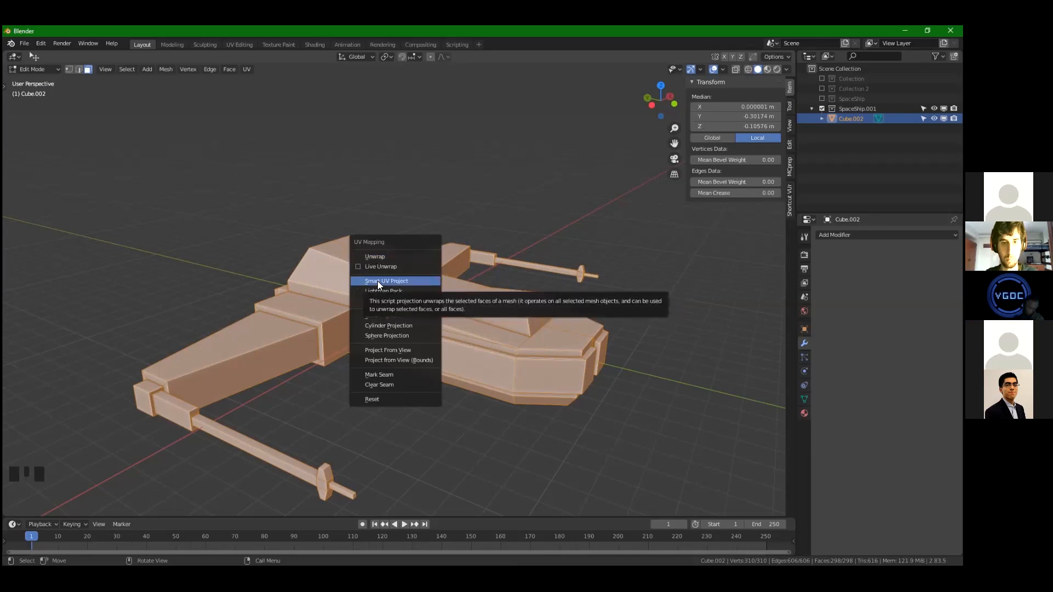
click(408, 281)
drag(429, 281, 359, 233)
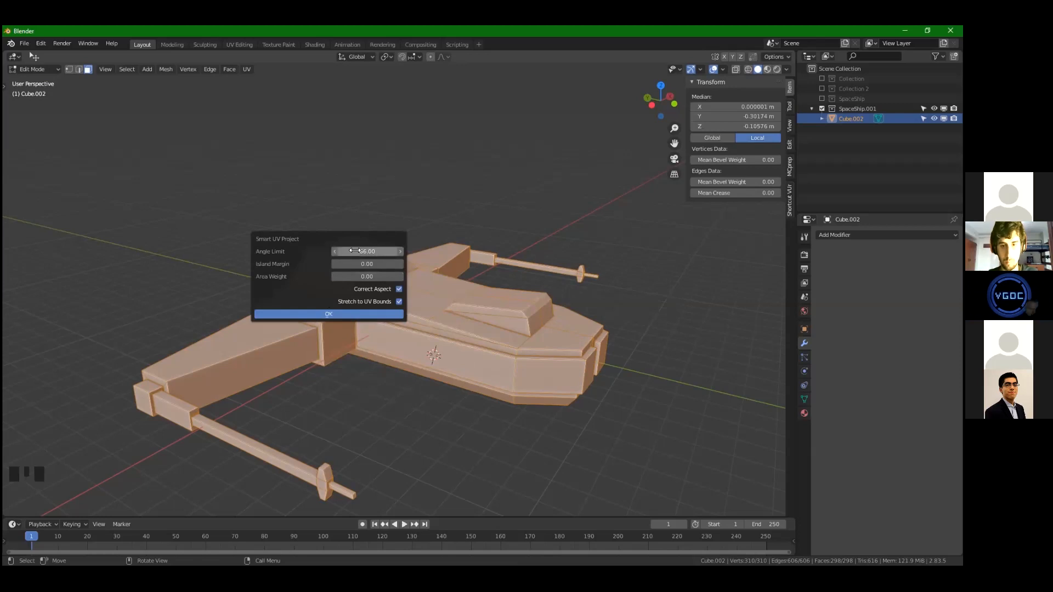
click(398, 289)
click(398, 303)
click(379, 267)
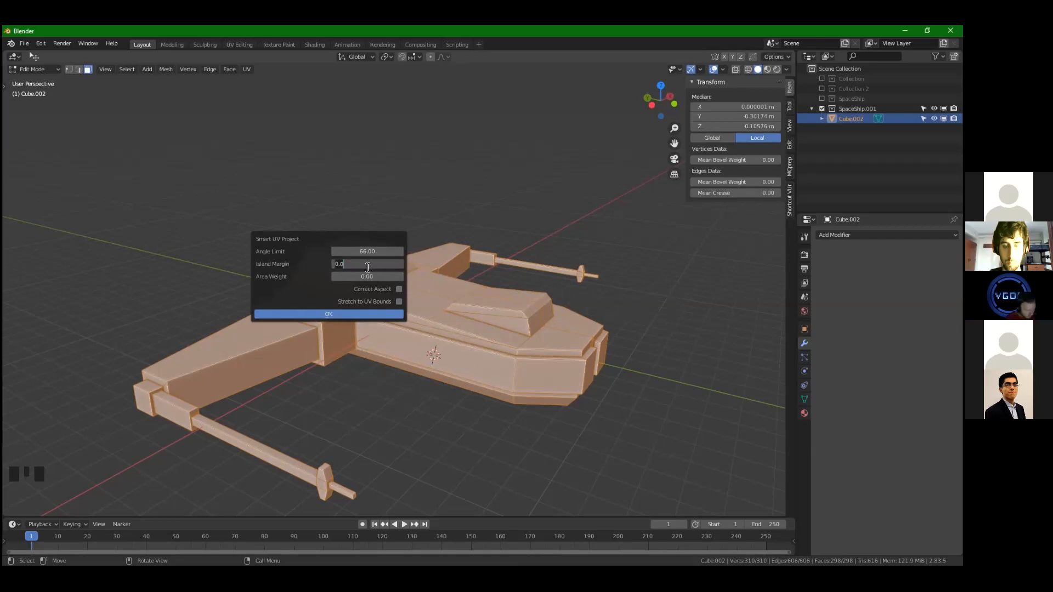
text(0)
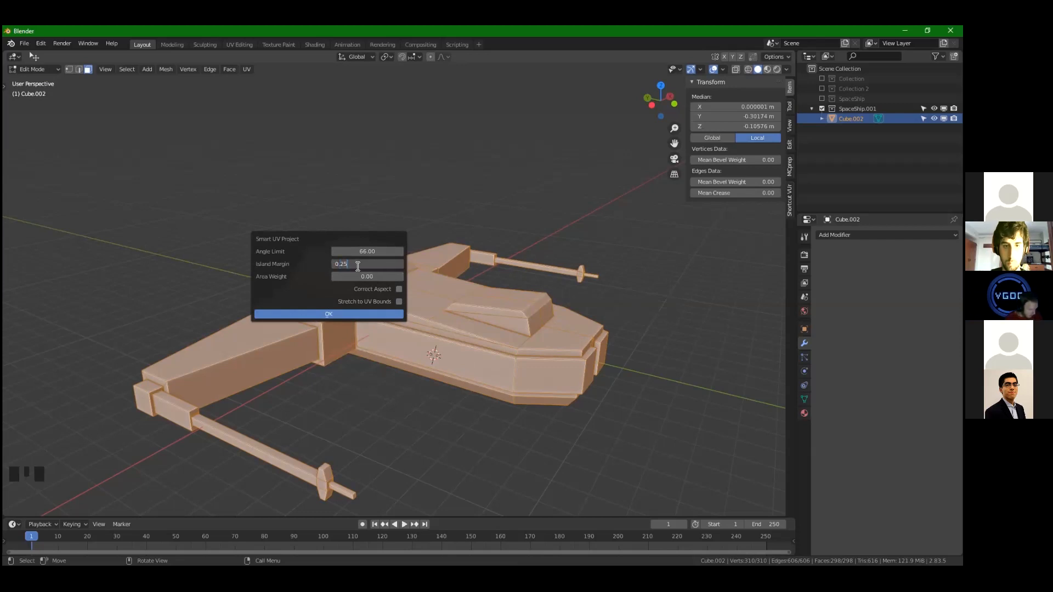
key(BackSpace)
key(BackSpace)
key(BackSpace)
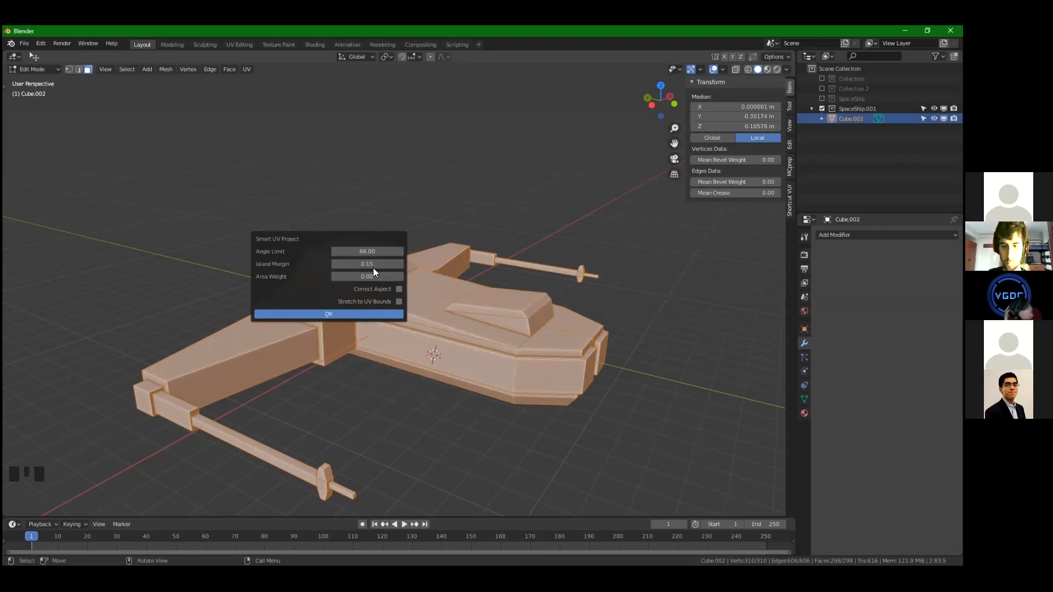
click(313, 315)
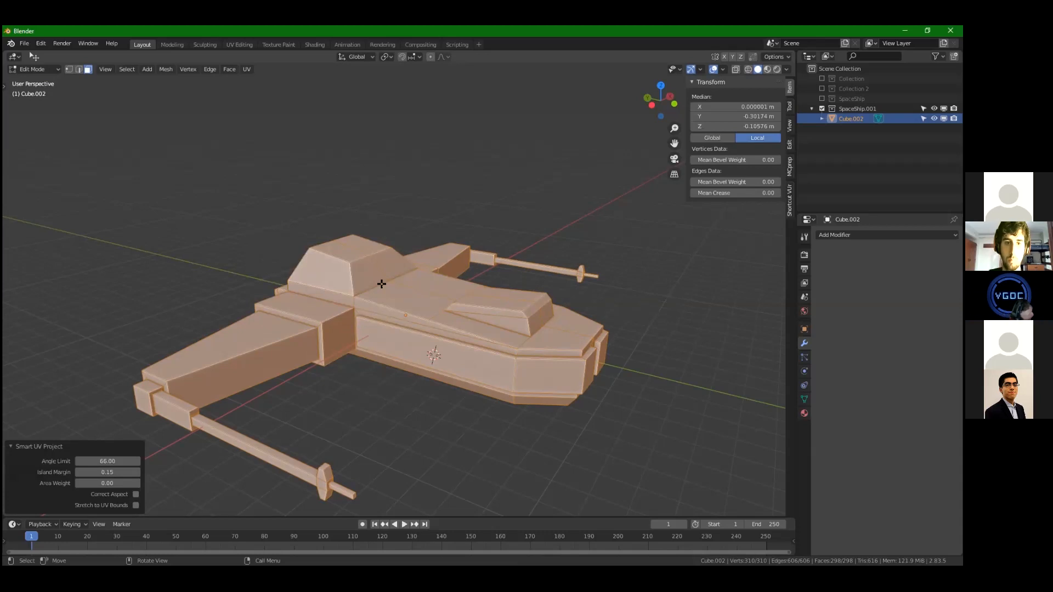
Return to Object Mode and split the 3D viewport vertically into two roughly equal side-by-side areas
middle_drag(381, 284, 446, 291)
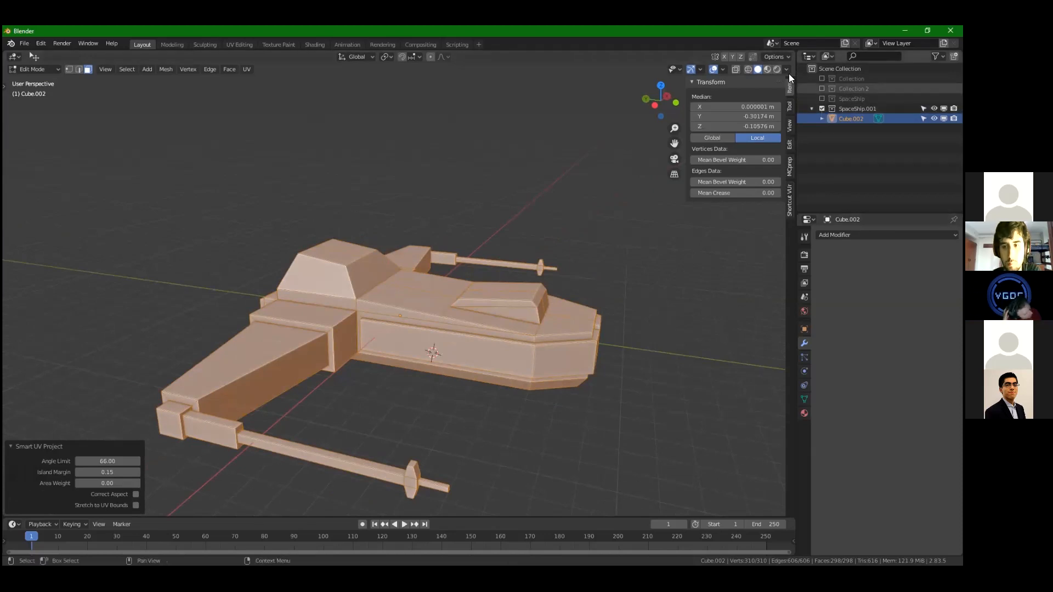
middle_drag(581, 217, 499, 268)
key(Tab)
middle_drag(530, 229, 751, 49)
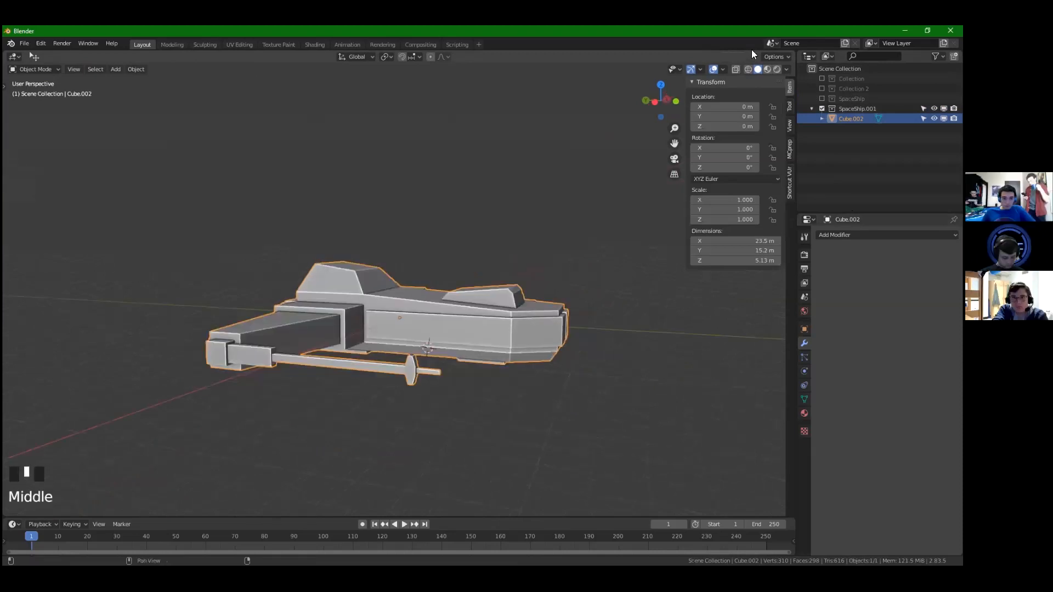
click(796, 51)
drag(791, 51, 387, 69)
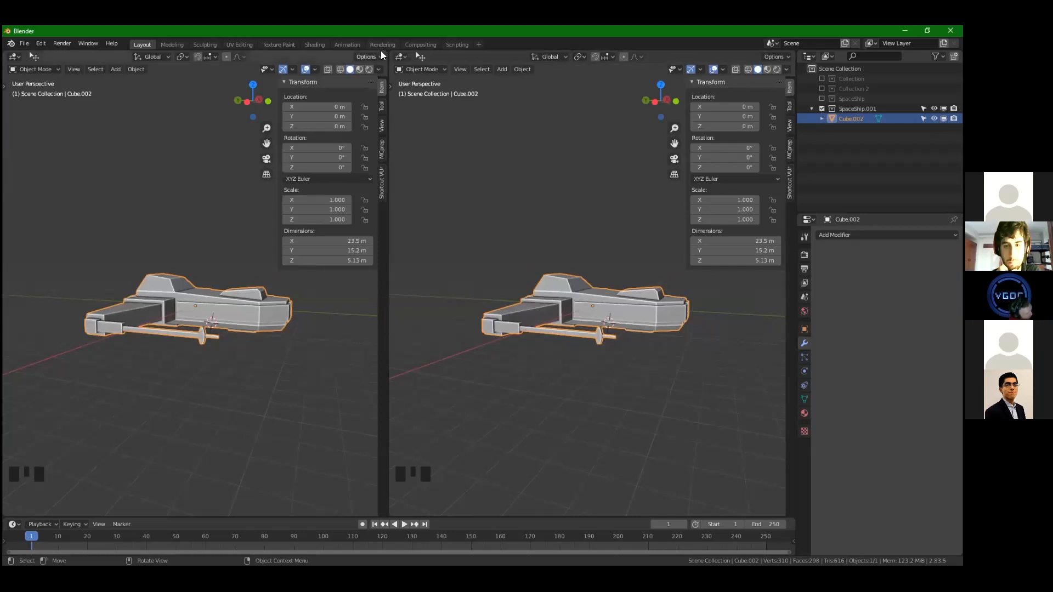
mouse_move(383, 54)
mouse_down()
mouse_move(505, 61)
mouse_move(405, 56)
mouse_up()
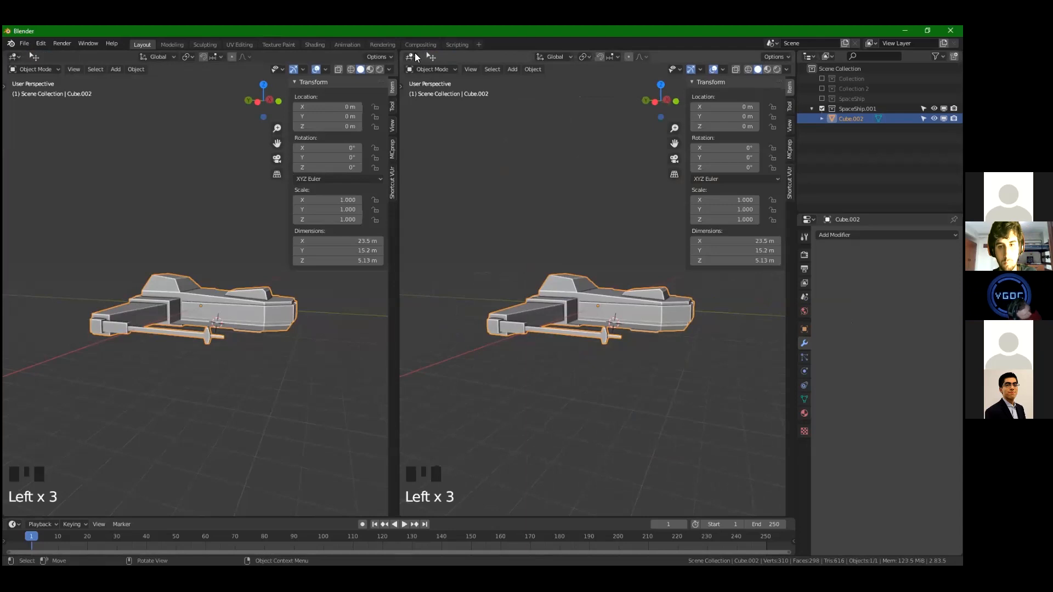
Turn the duplicate 3D viewport into a UV Editor, check the UV Editing workspace and return to the Layout workspace
click(413, 55)
click(412, 56)
click(412, 57)
click(411, 56)
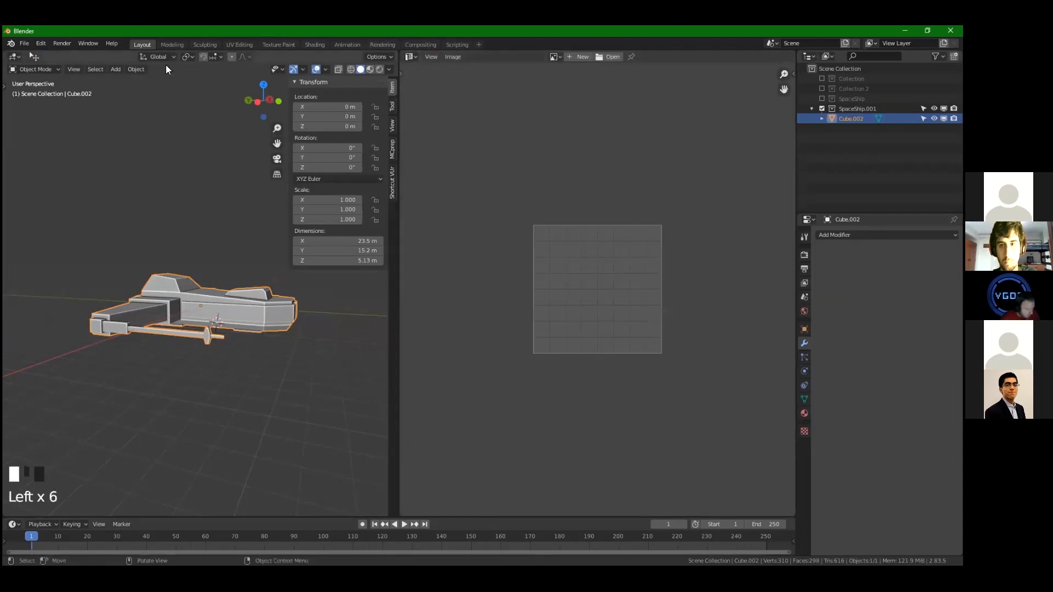
click(235, 45)
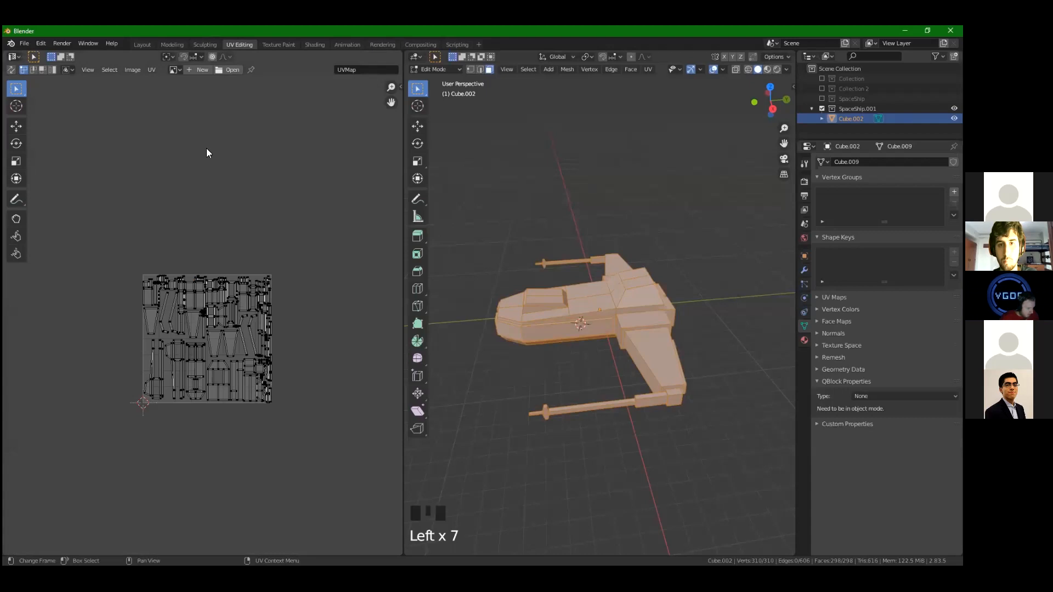
click(142, 44)
Enter Edit Mode on Cube.002 and select all of its UV islands in the UV Editor
middle_drag(217, 304, 219, 280)
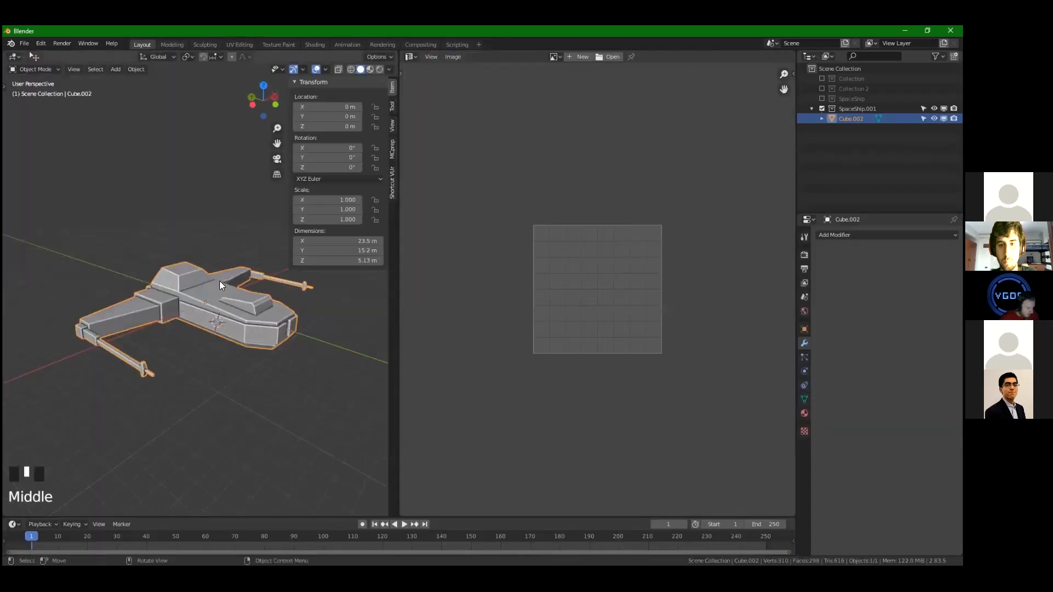
key(Tab)
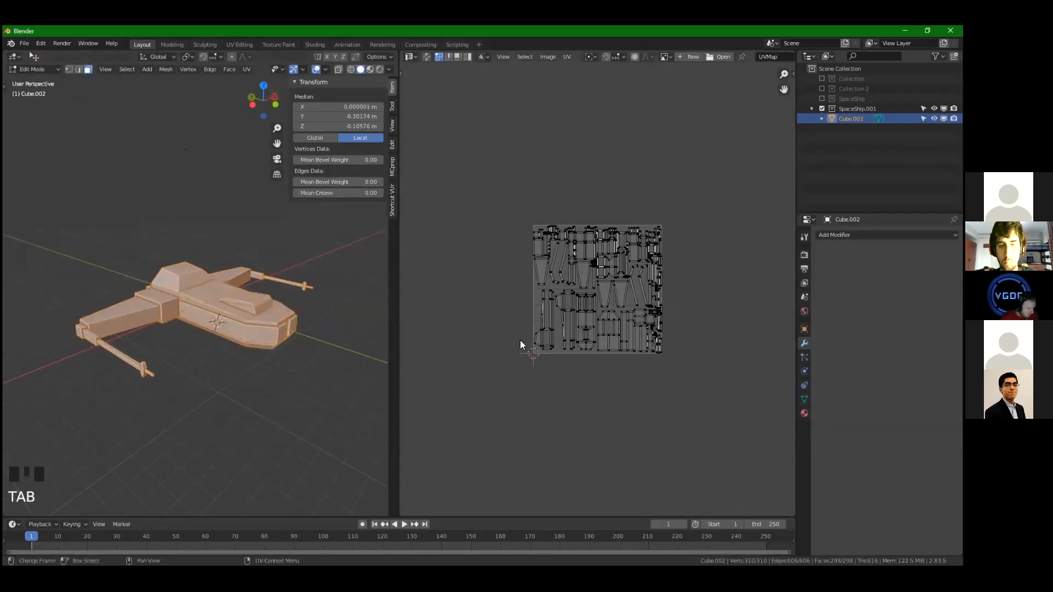
scroll(519, 338, up, 2)
middle_drag(254, 317, 59, 331)
scroll(594, 252, up, 4)
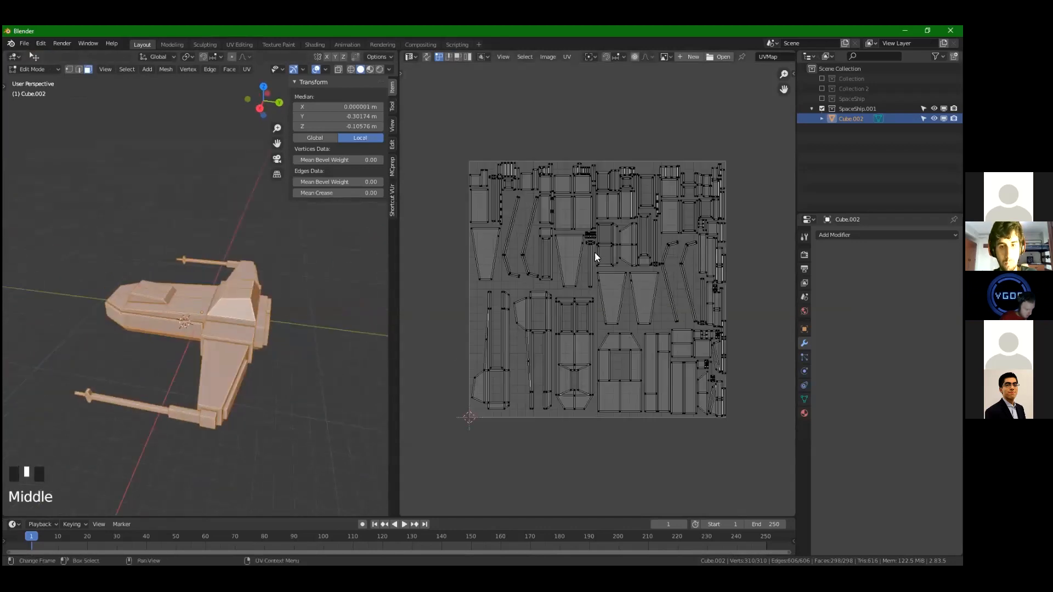
scroll(568, 253, down, 2)
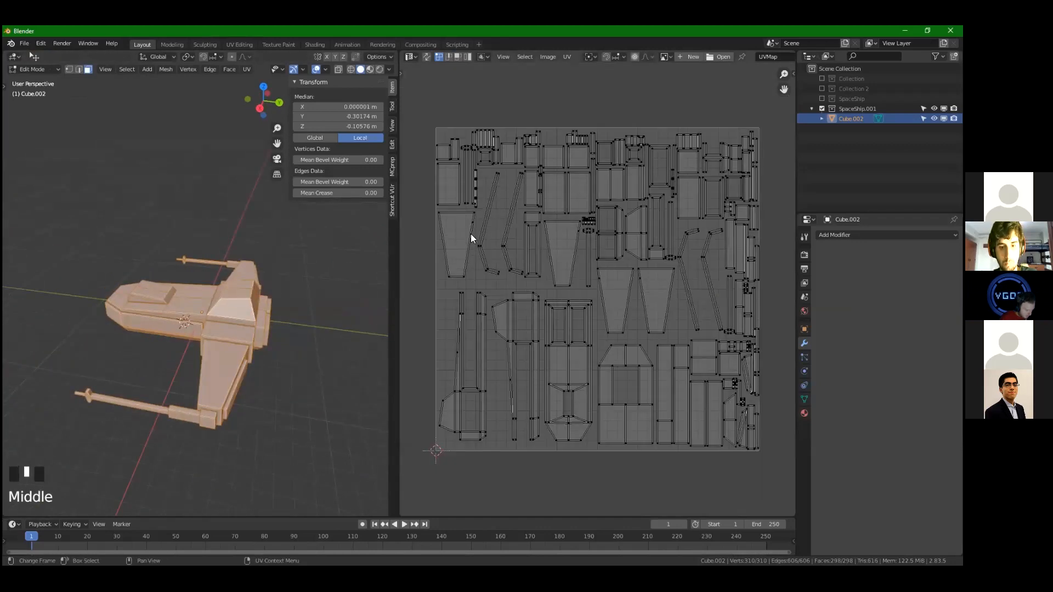
middle_drag(617, 252, 610, 270)
key(a)
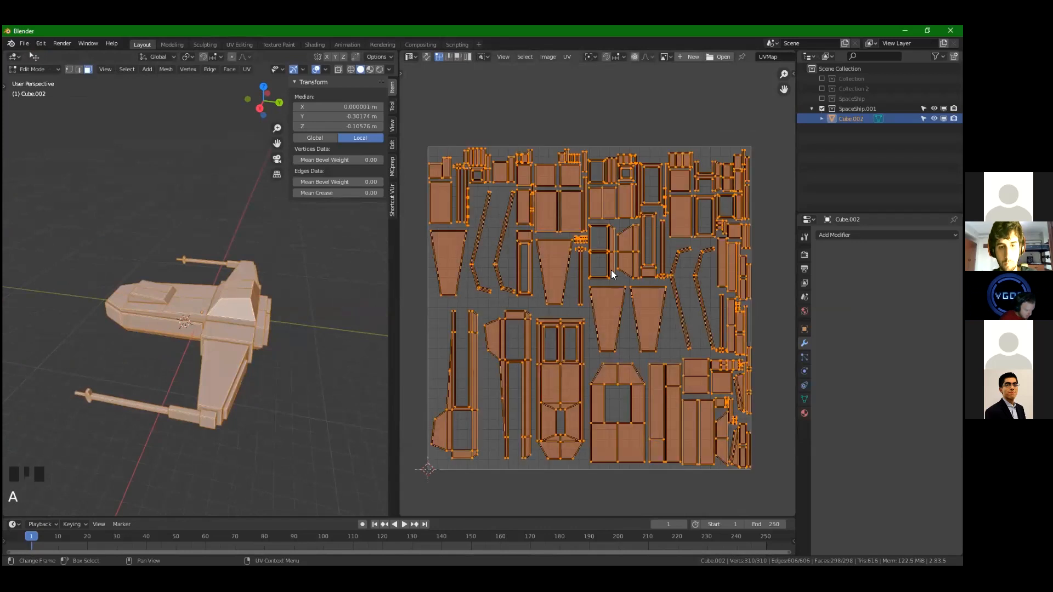
key(alt+a)
key(a)
key(alt+a)
key(a)
middle_drag(262, 332, 307, 258)
scroll(277, 260, up, 3)
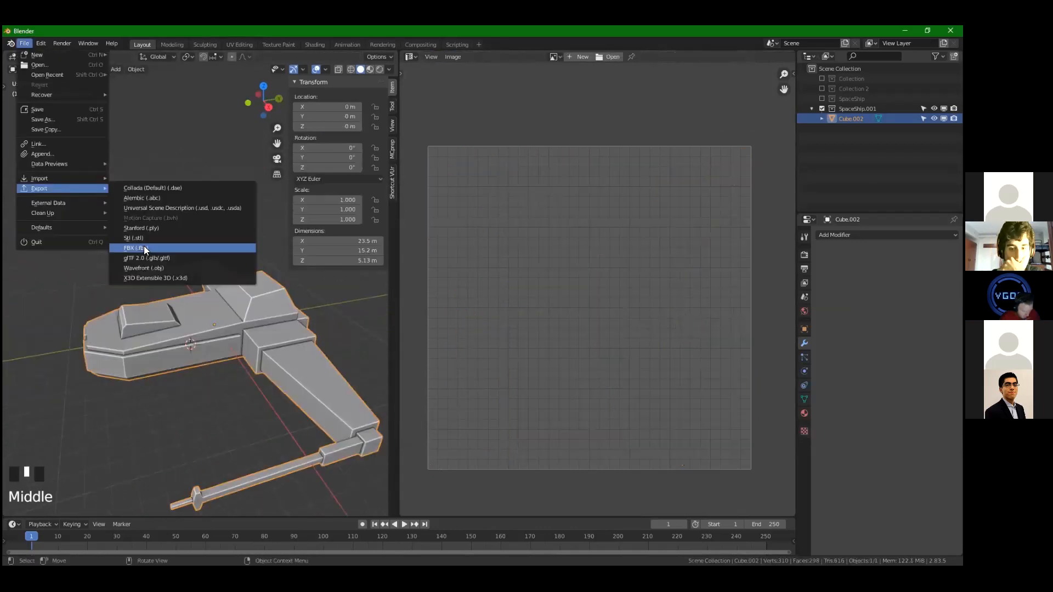
click(144, 247)
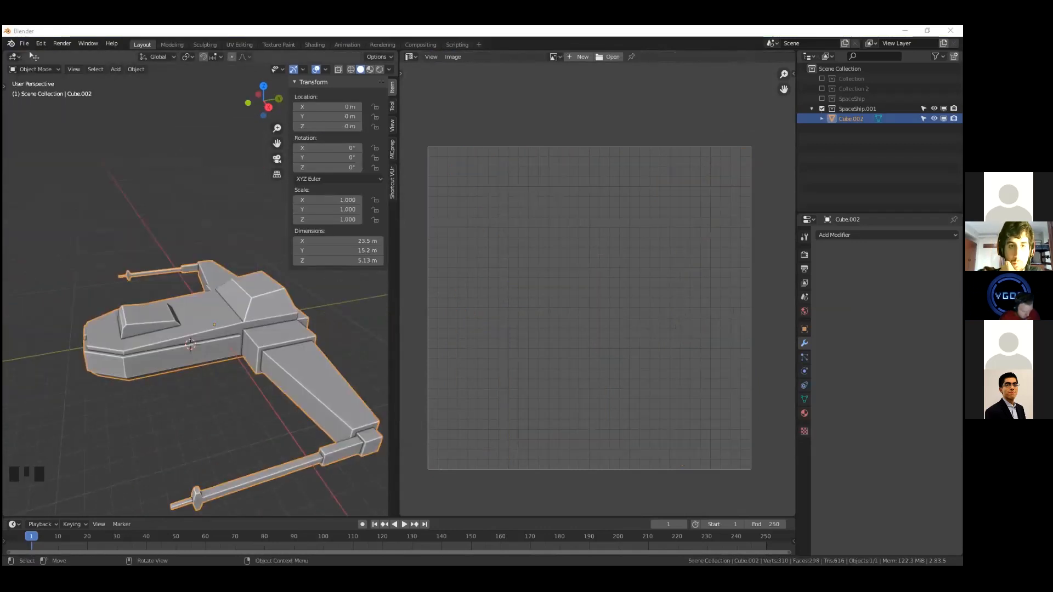
click(276, 143)
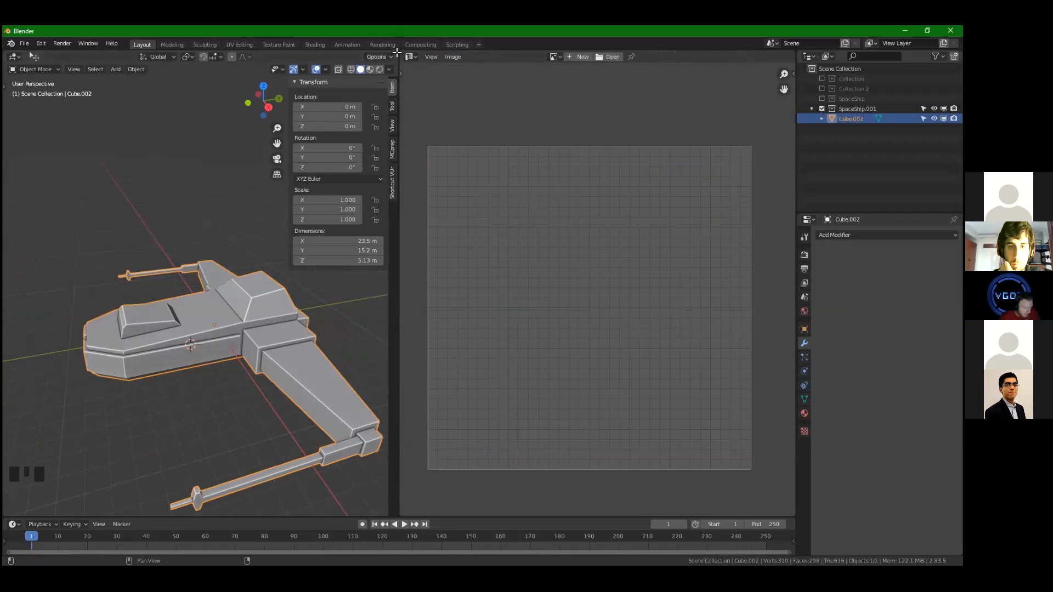
Widen the 3D viewport by moving its border with the UV Editor
drag(398, 52, 484, 58)
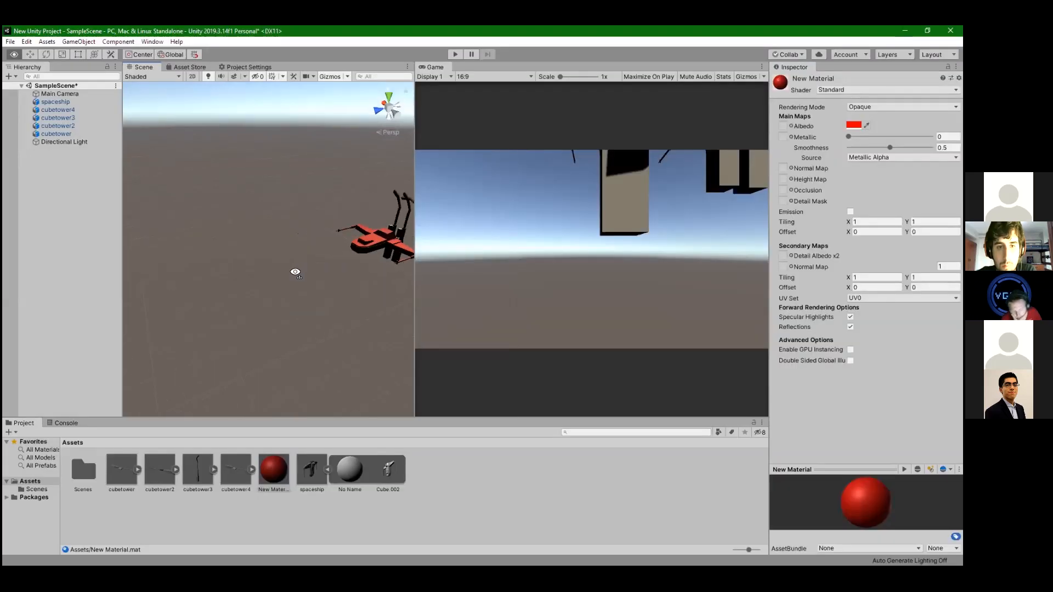
Switch to Unity and examine the red spaceship model in the Scene view
right_drag(294, 271, 294, 253)
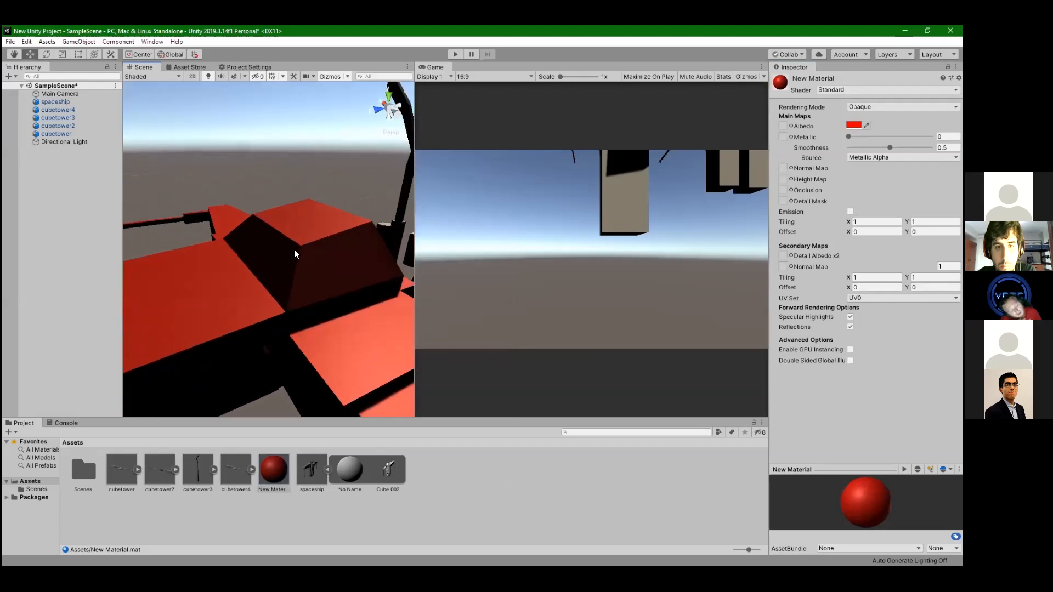
right_drag(235, 176, 253, 233)
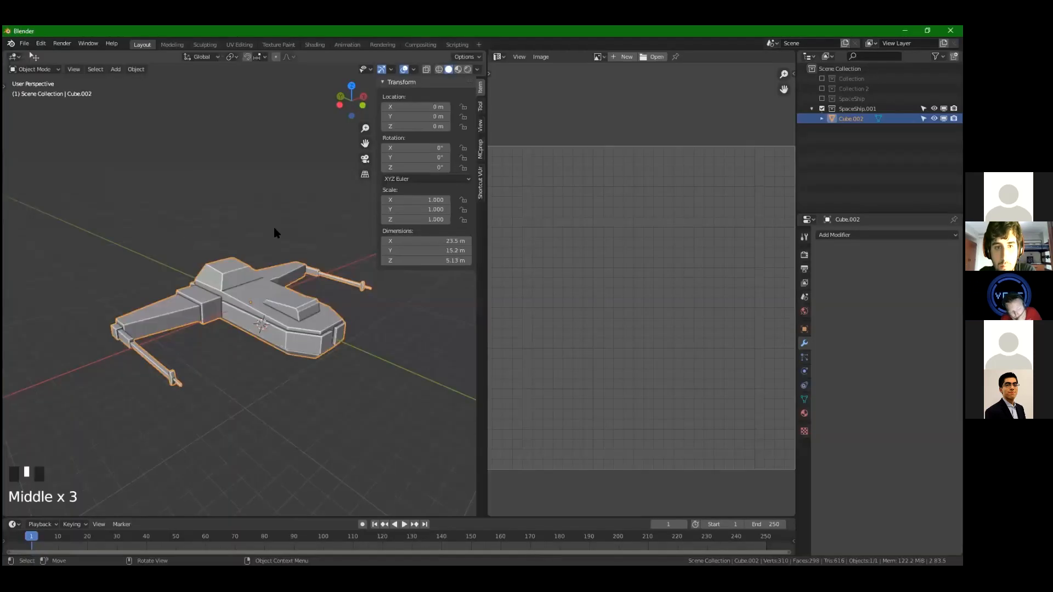
Switch back to Blender, add two empty material slots to Cube.002 and make the first slot active
middle_drag(275, 230, 150, 291)
scroll(238, 299, up, 3)
middle_drag(238, 299, 354, 325)
scroll(353, 325, down, 1)
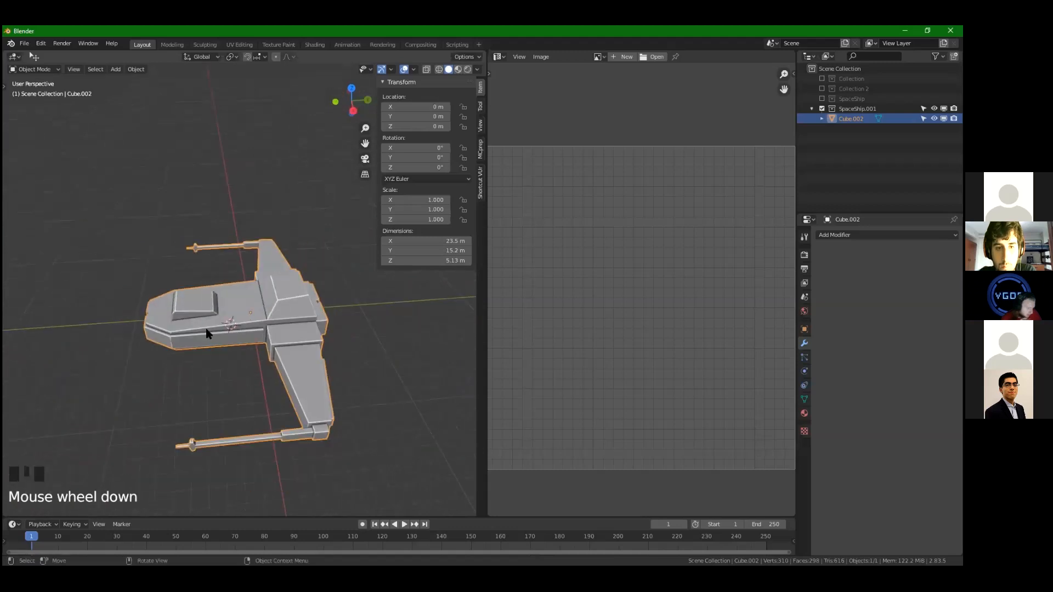
click(802, 413)
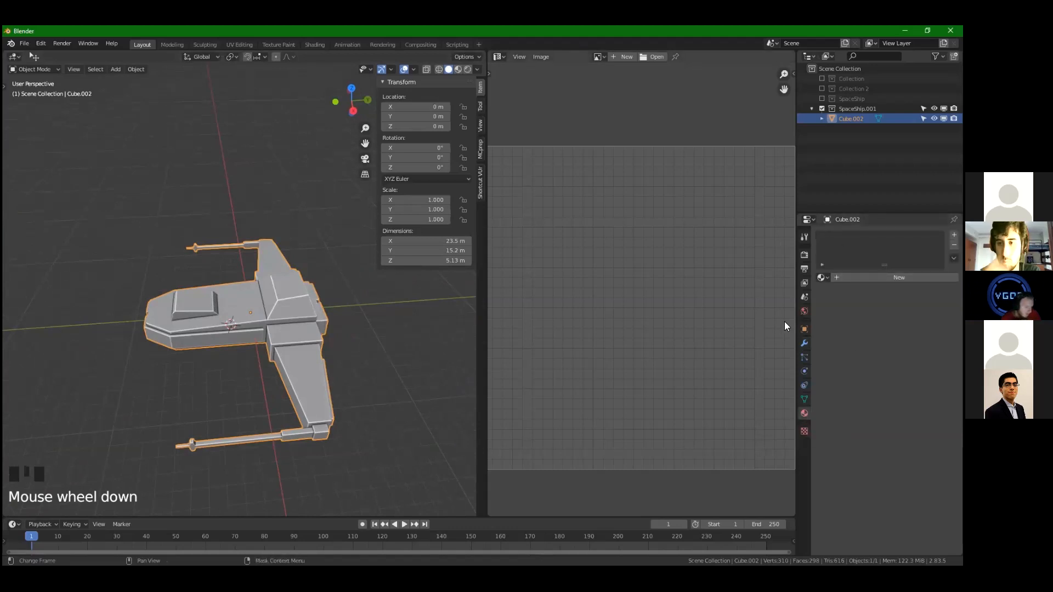
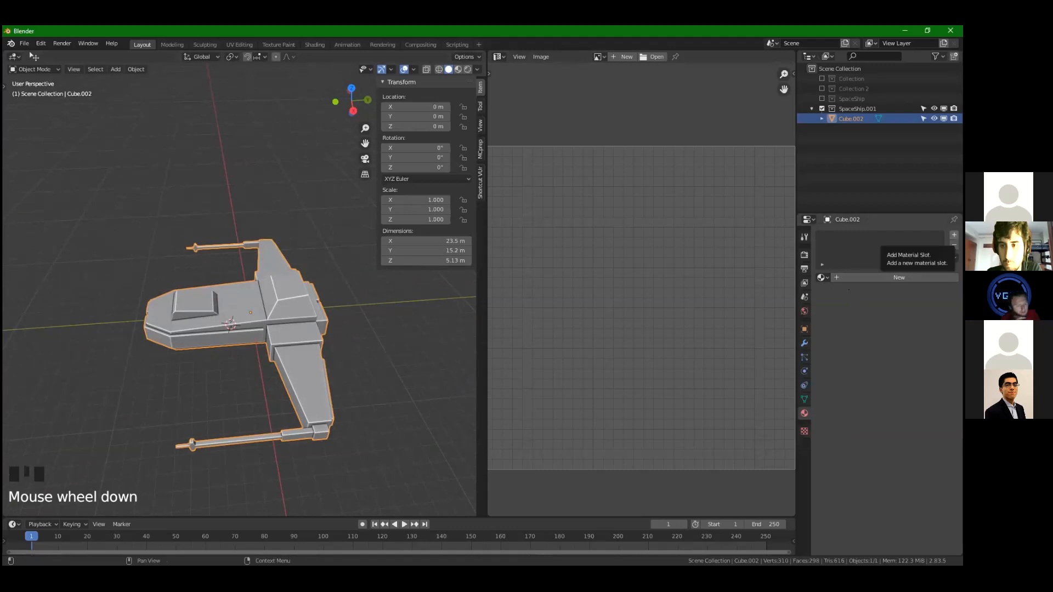
click(954, 235)
click(853, 241)
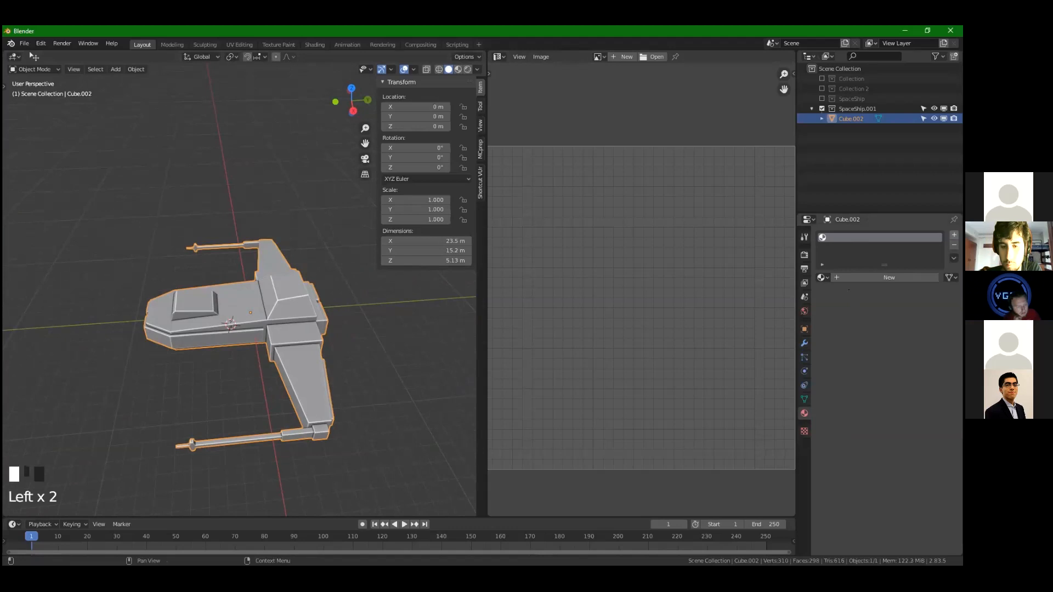
click(954, 235)
click(842, 239)
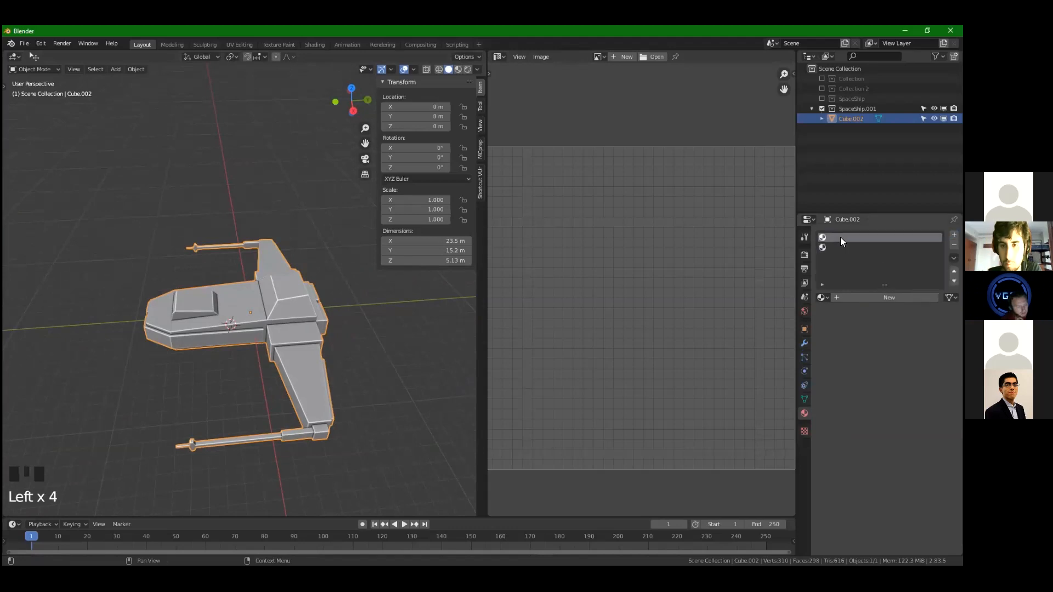
click(840, 248)
click(834, 239)
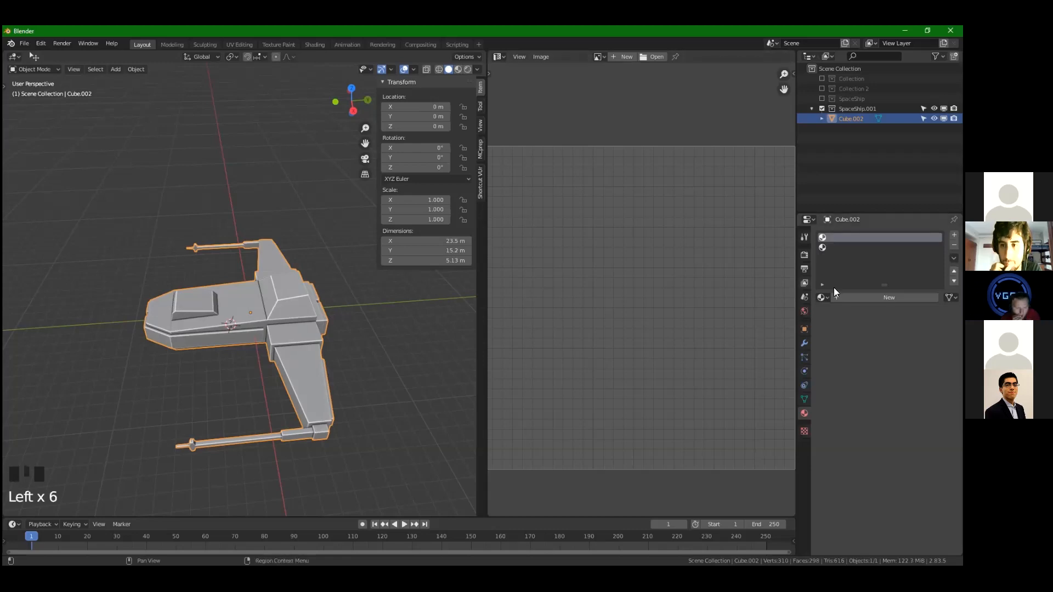
Enter Edit Mode on Cube.002 and clear the face selection so that nothing is selected
middle_drag(329, 345, 416, 286)
scroll(260, 279, up, 1)
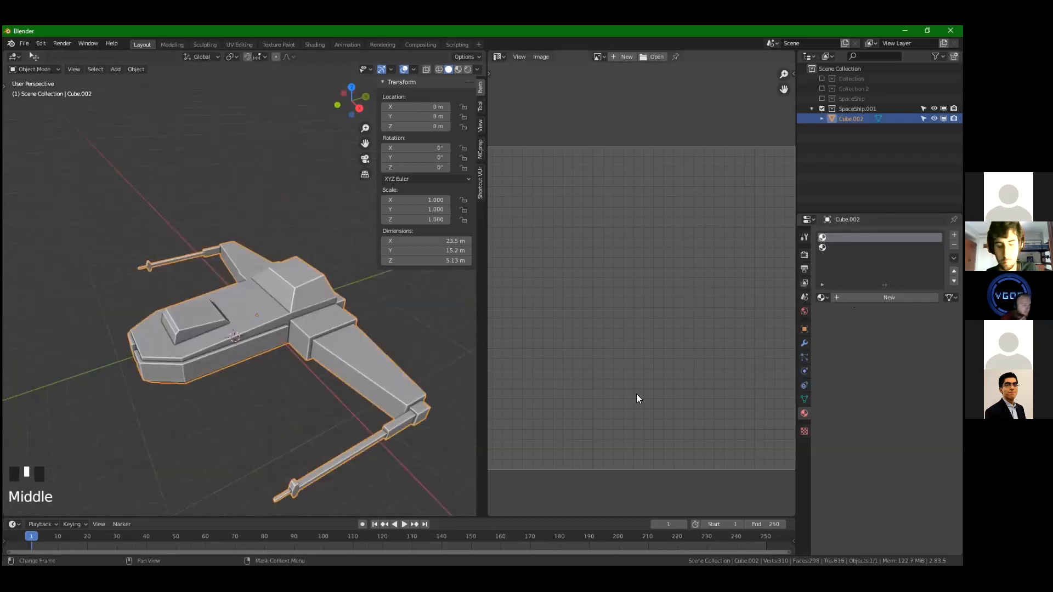
middle_drag(277, 326, 337, 326)
key(Tab)
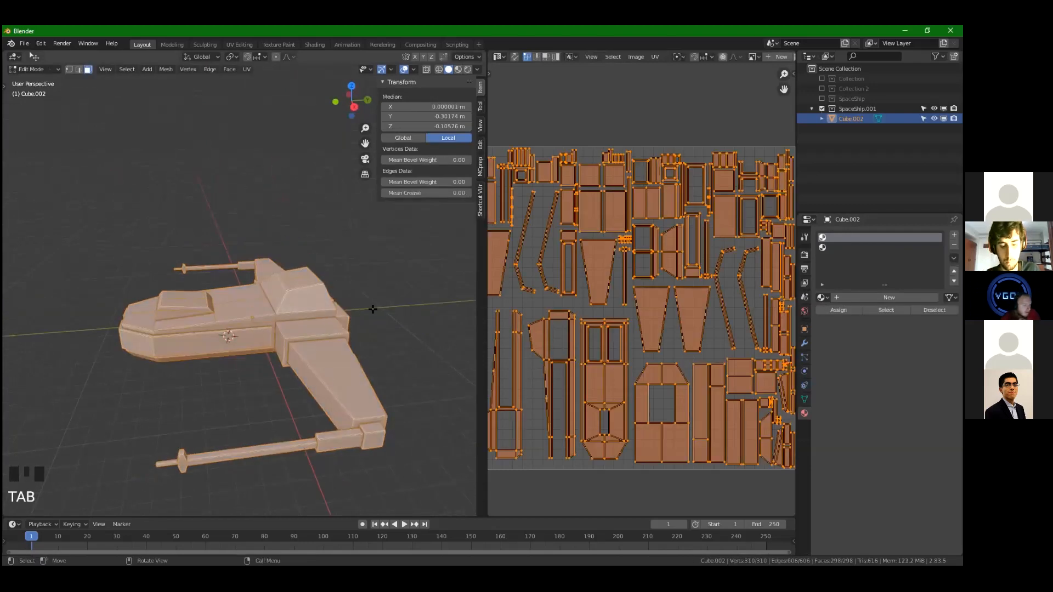
middle_drag(344, 306, 340, 273)
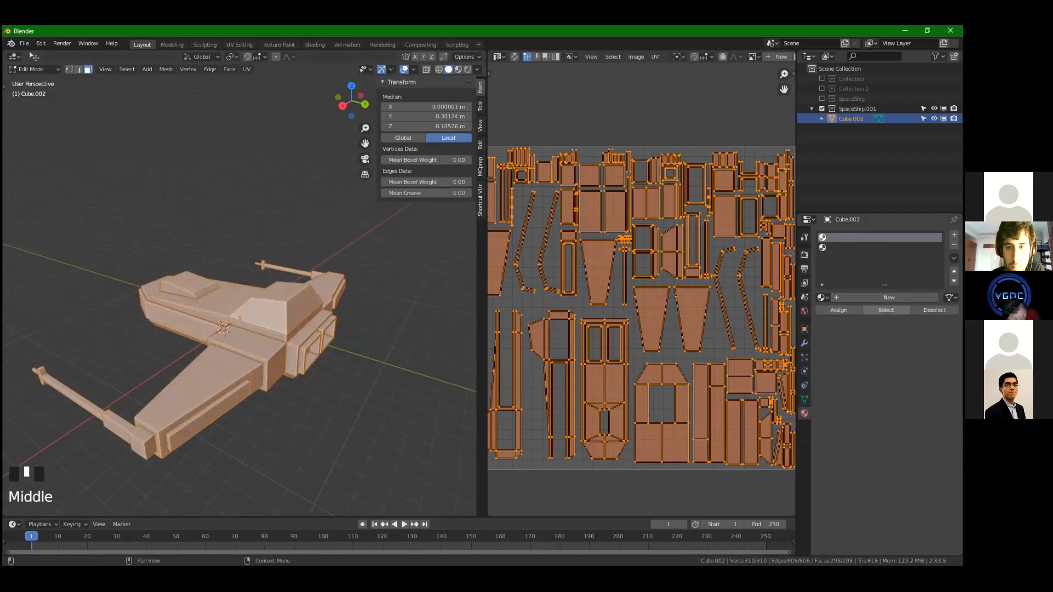
scroll(346, 347, up, 3)
middle_drag(329, 351, 265, 345)
scroll(346, 348, up, 1)
scroll(346, 347, down, 2)
key(alt+a)
scroll(278, 324, up, 3)
click(276, 318)
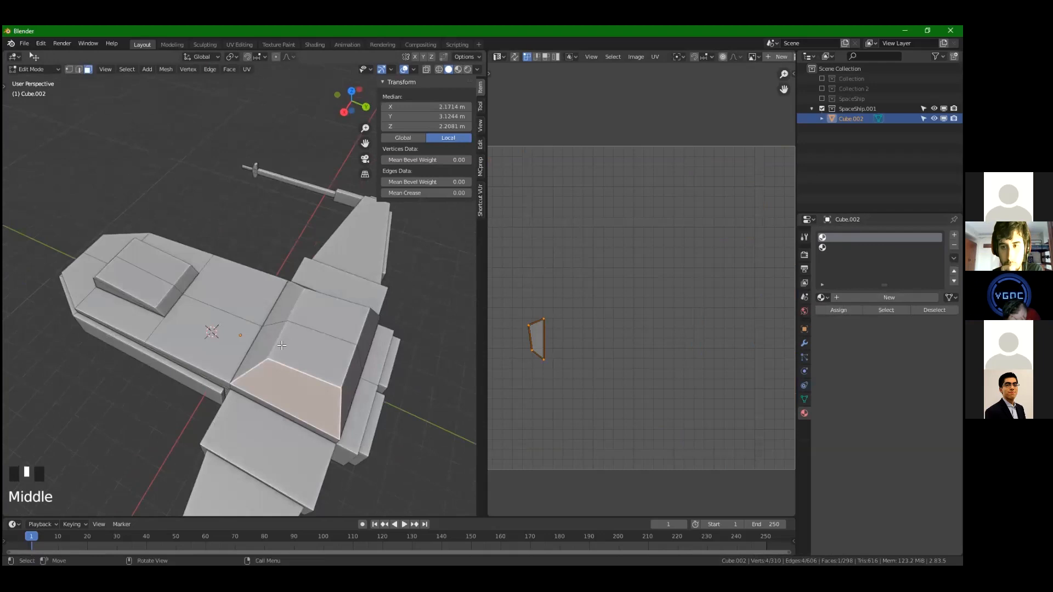
key(alt+a)
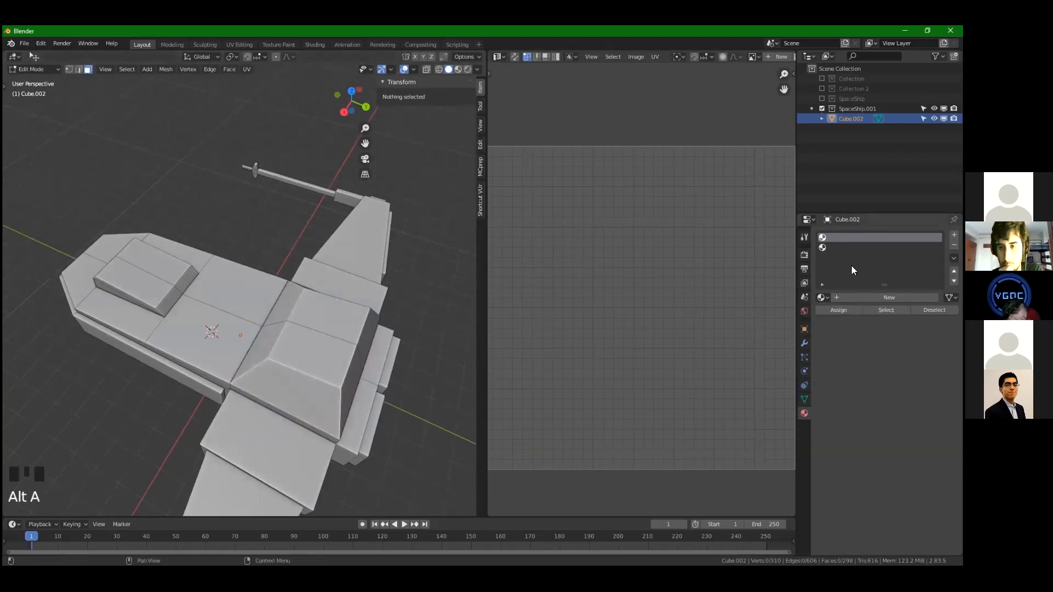
Check which faces belong to the first and second material slots by selecting each slot's faces
click(886, 310)
middle_drag(307, 307, 325, 291)
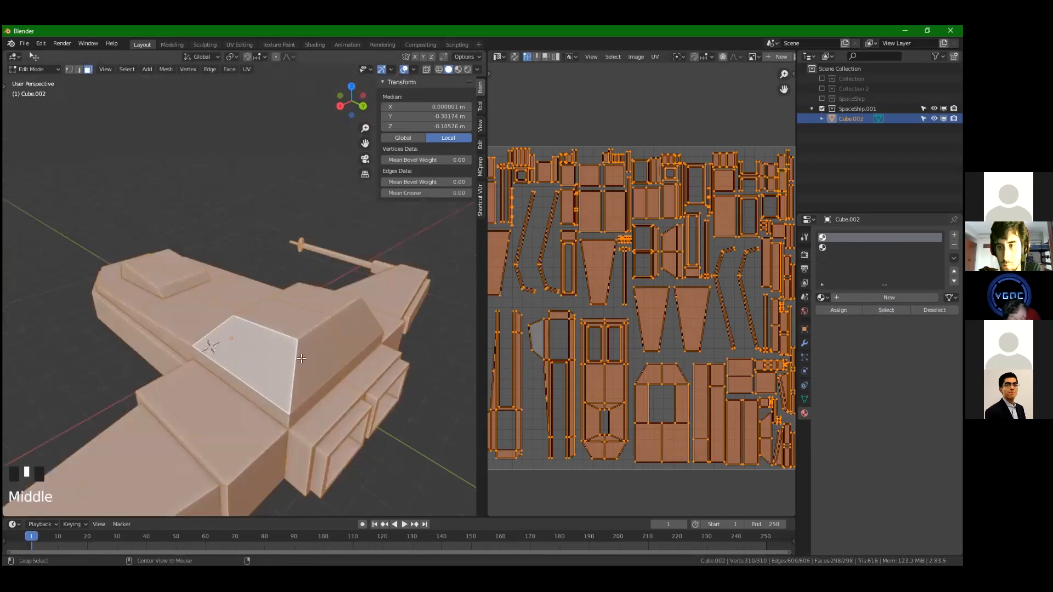
key(alt+a)
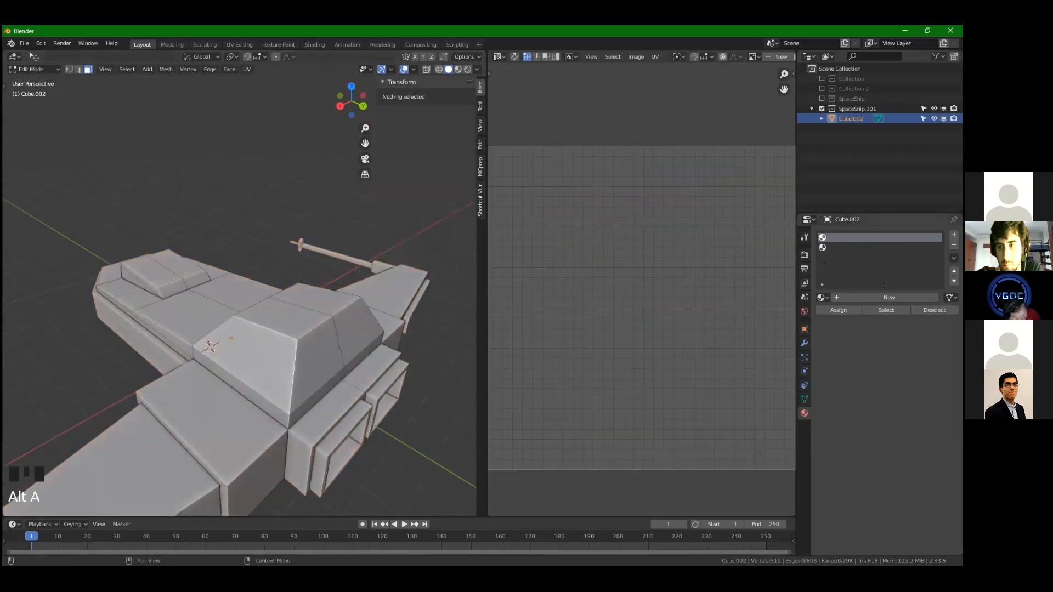
click(830, 248)
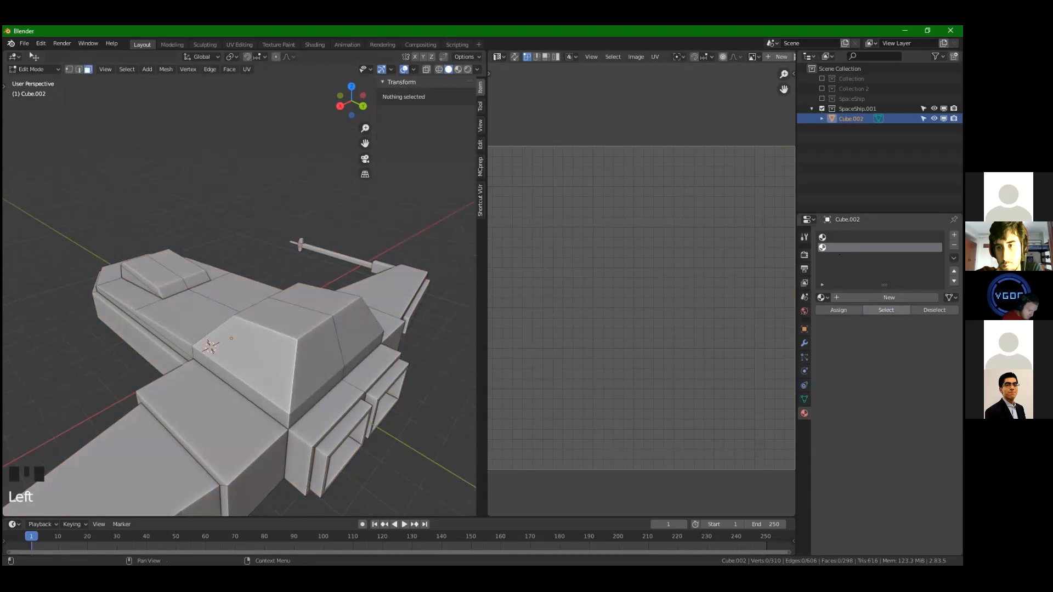
Select all top and side faces of the raised block at the rear of the hull and assign them to the second material slot
middle_drag(296, 300, 262, 318)
shift+click(332, 299)
shift+click(345, 289)
shift+click(309, 341)
shift+click(322, 335)
shift+click(303, 311)
middle_drag(351, 311, 202, 339)
shift+click(200, 340)
shift+middle_drag(329, 346, 264, 343)
shift+click(148, 323)
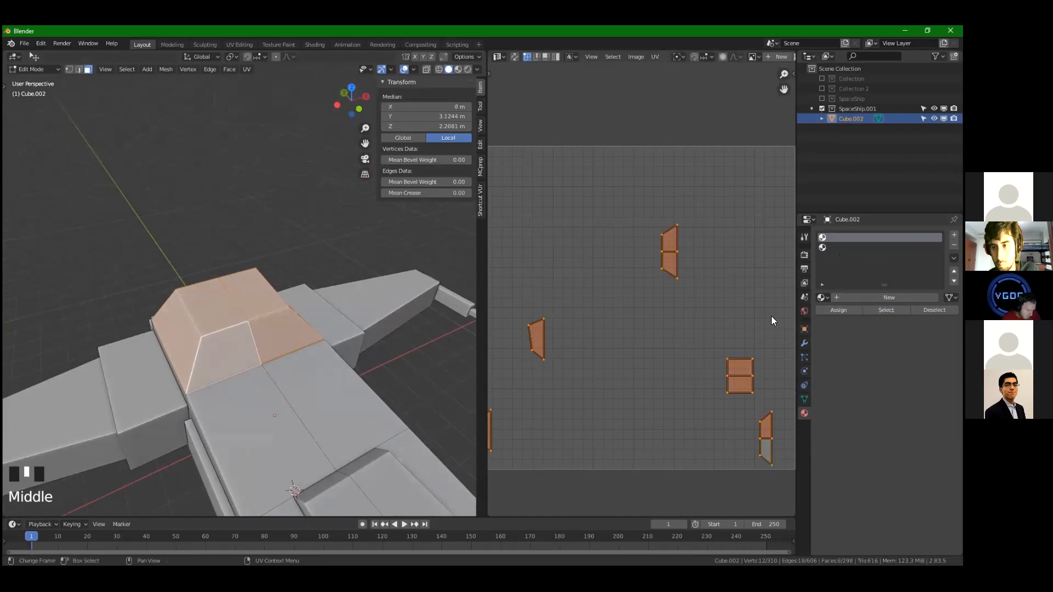
click(830, 248)
click(840, 311)
Clear the selection and select the first material slot's faces to check the assignment around the raised rear block
middle_drag(236, 417, 274, 384)
key(alt+a)
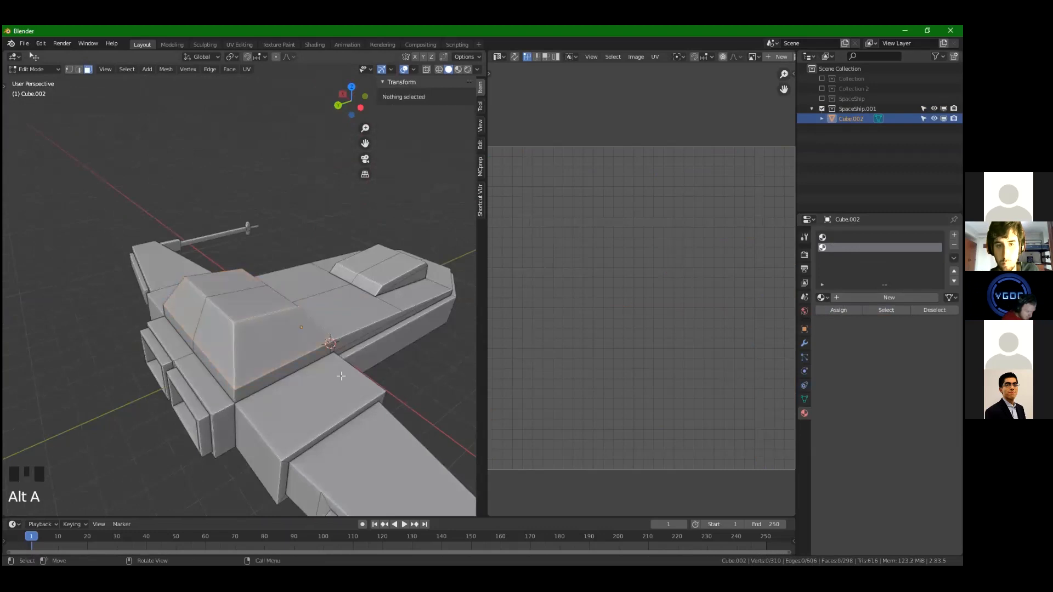
click(839, 238)
click(886, 310)
middle_drag(275, 305, 376, 357)
scroll(376, 357, down, 2)
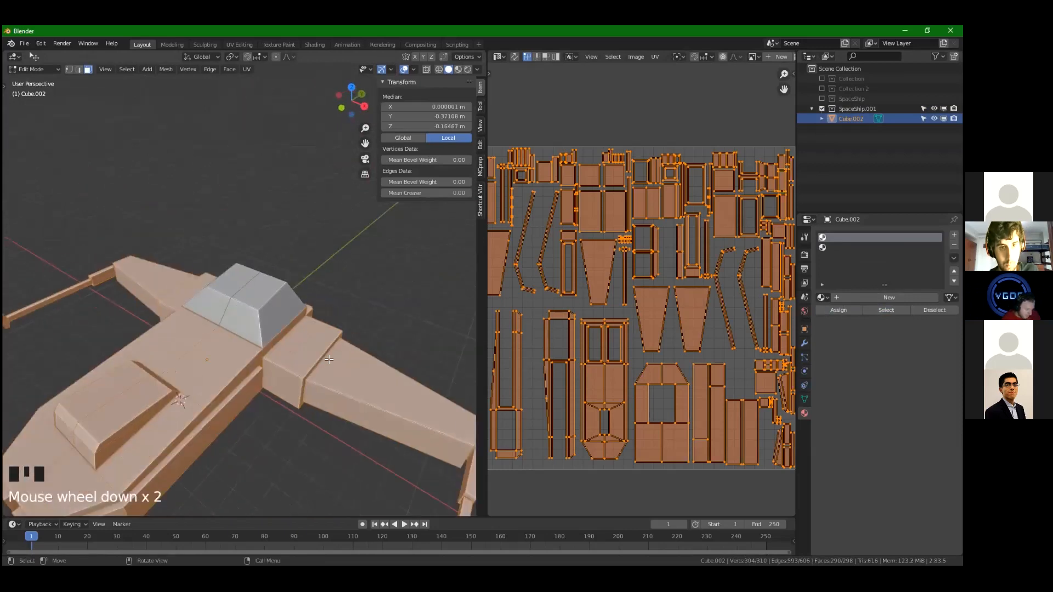
Return to Object Mode and create a new material in the first material slot
key(Tab)
scroll(307, 398, down, 2)
middle_drag(316, 397, 317, 367)
scroll(332, 363, down, 1)
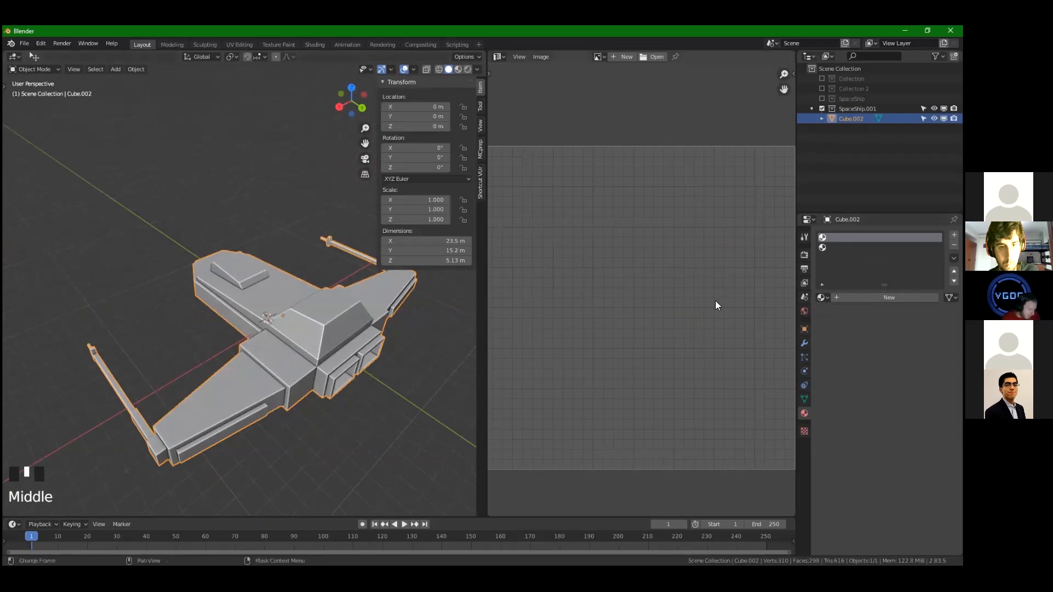
click(851, 299)
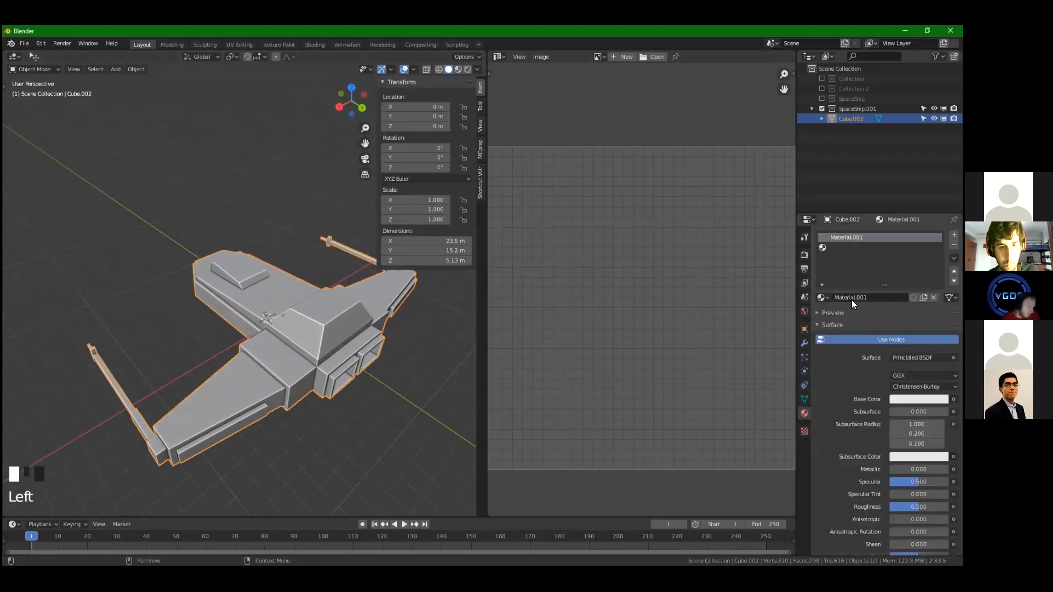
Browse the existing materials for the empty second slot, return to Material.001 and expand the slot list's filter options
double_click(844, 248)
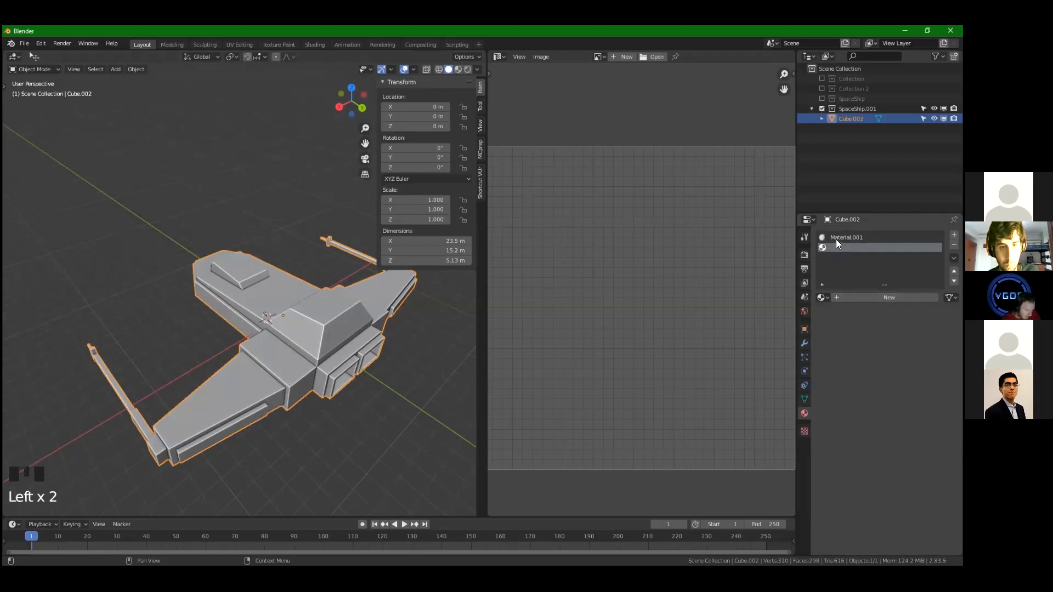
click(822, 297)
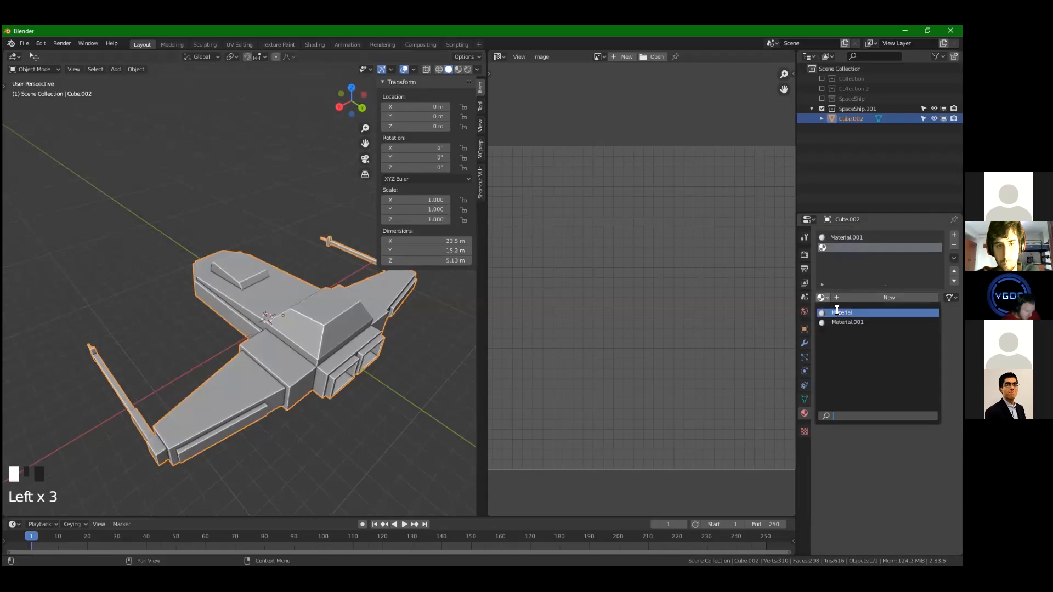
click(835, 238)
click(823, 285)
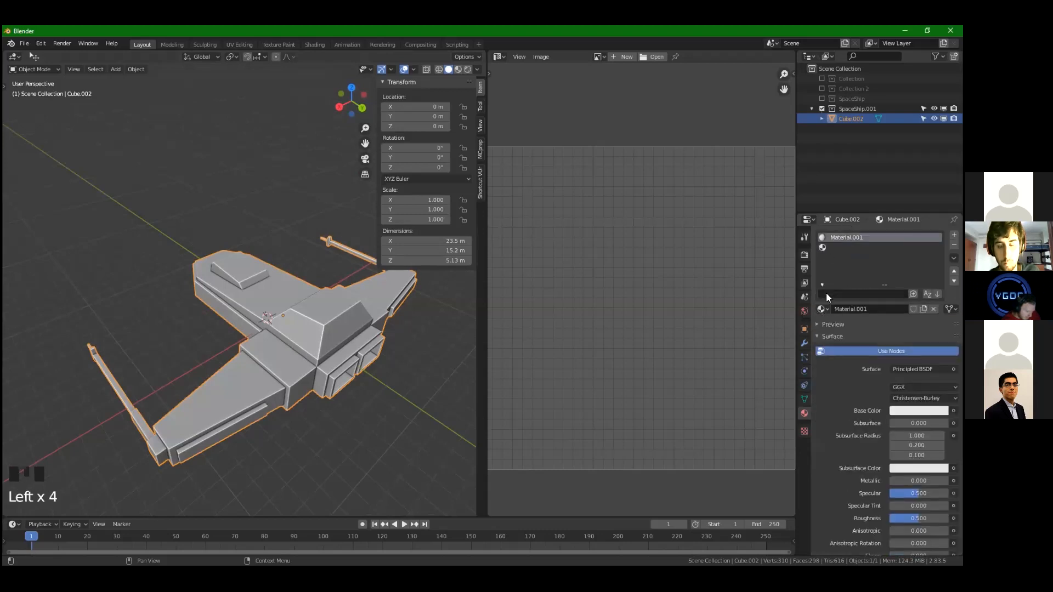
Assign the existing Material to the first slot and Material.001 to the empty second slot
click(822, 310)
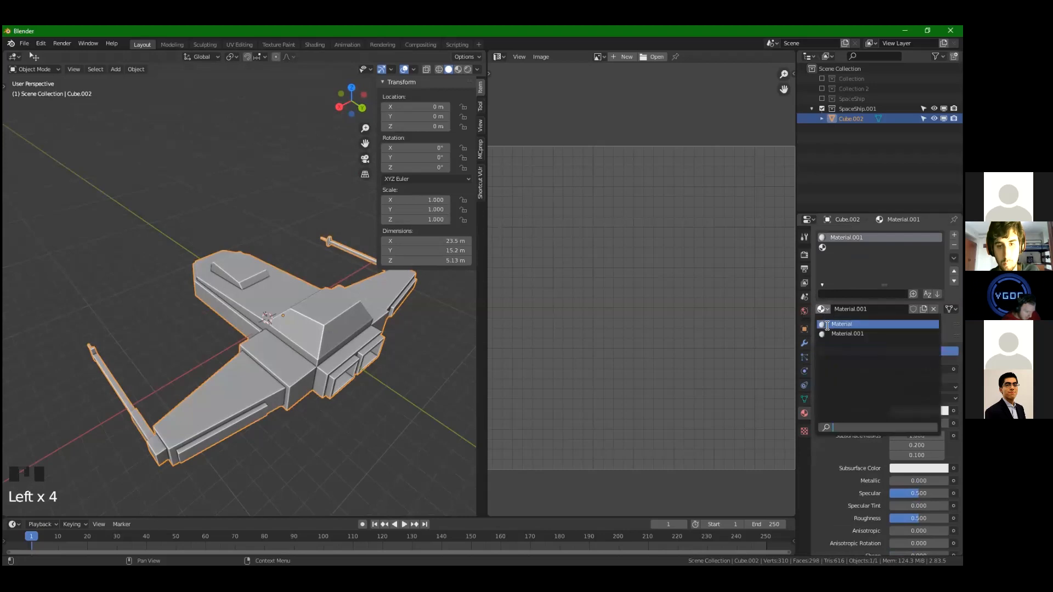
click(827, 324)
click(833, 245)
click(824, 309)
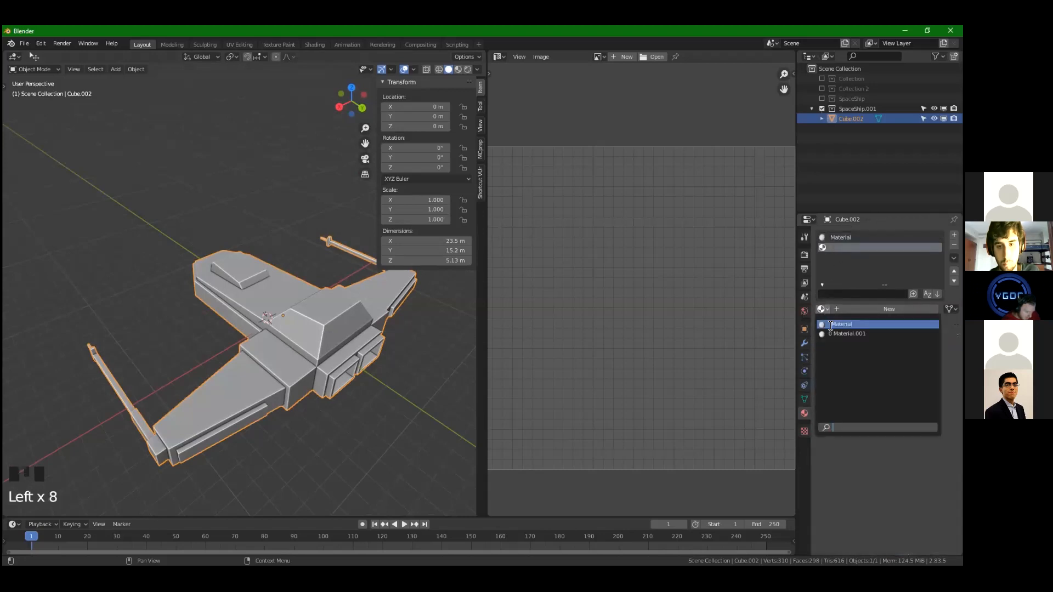
click(836, 334)
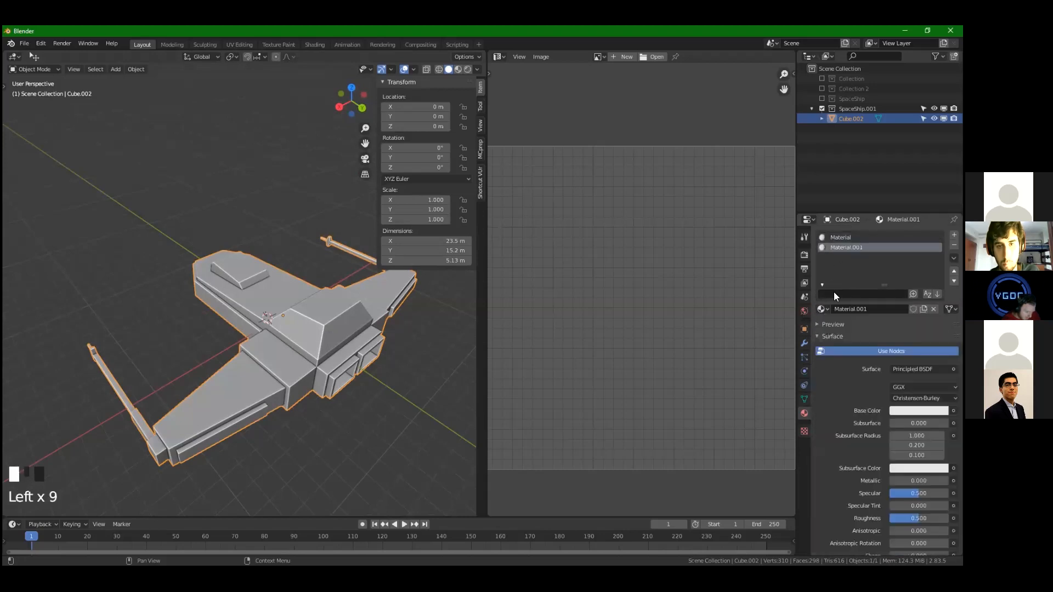
Set the base colour of Material to orange-red with hue 0.029 and saturation 0.745
click(839, 236)
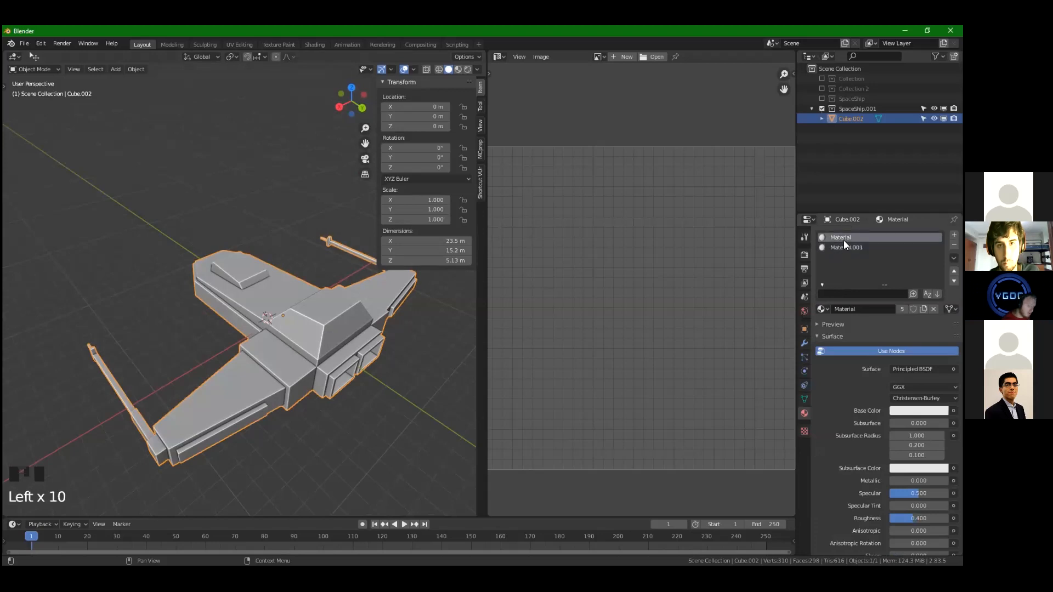
click(918, 411)
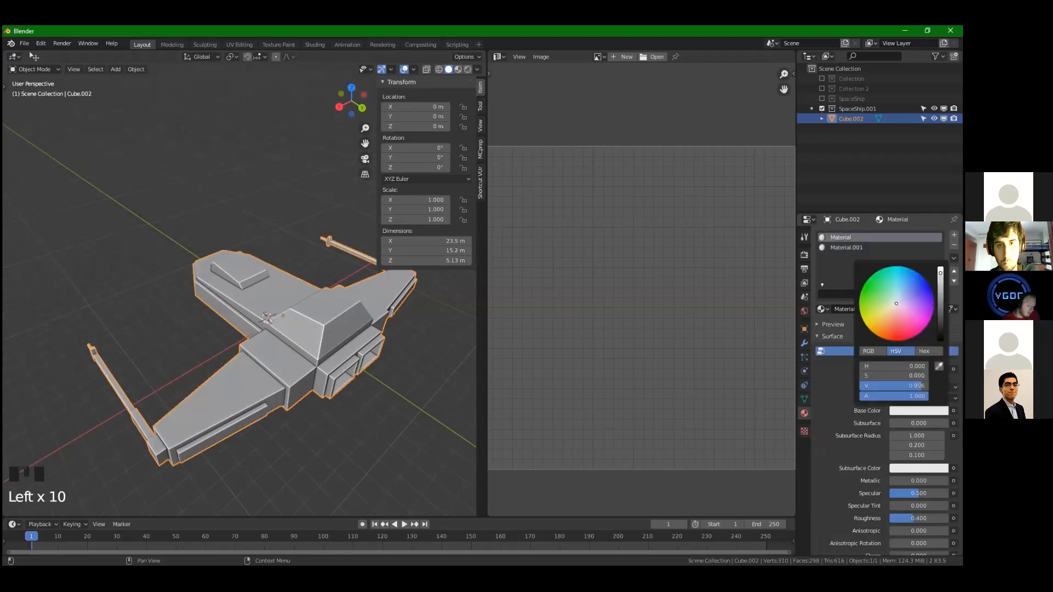
click(926, 310)
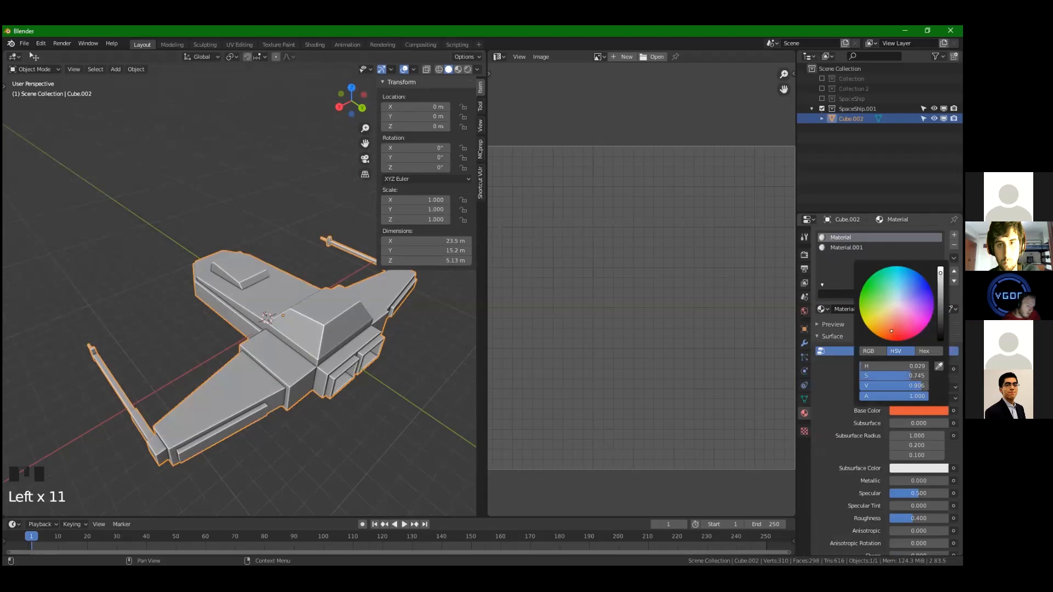
Set the base colour of Material.001 to blue
click(843, 247)
click(919, 411)
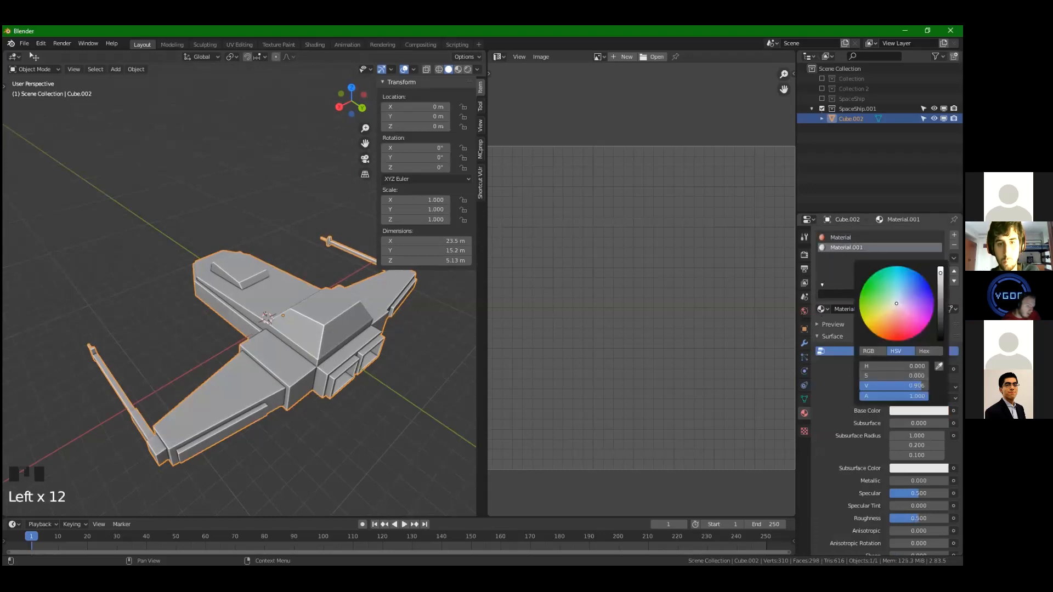
click(866, 374)
click(825, 393)
View the two-coloured ship in Rendered shading, then in Material Preview
middle_drag(329, 360, 290, 311)
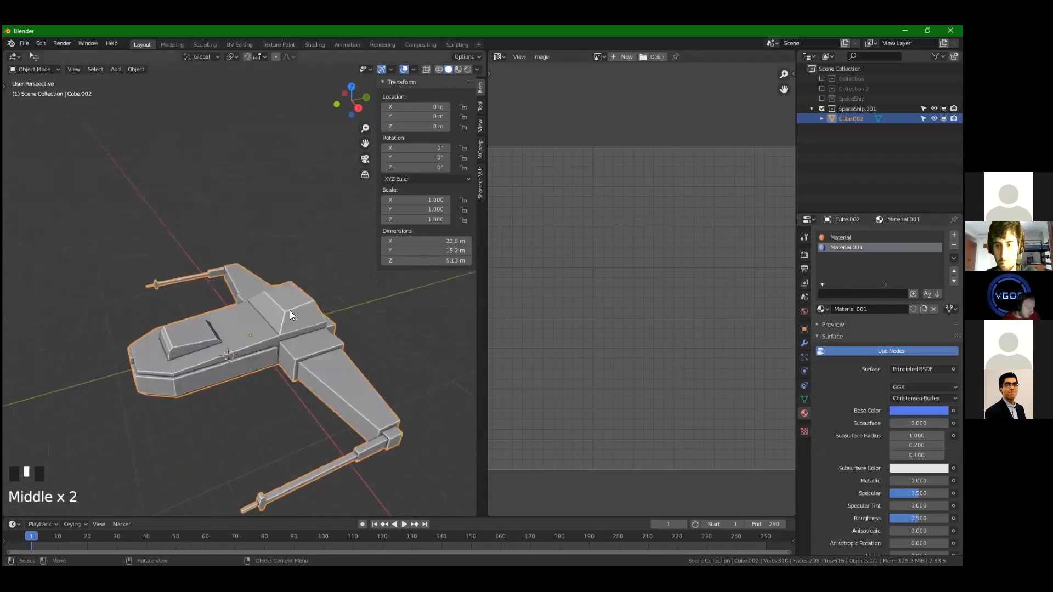
shift+middle_drag(225, 366, 219, 356)
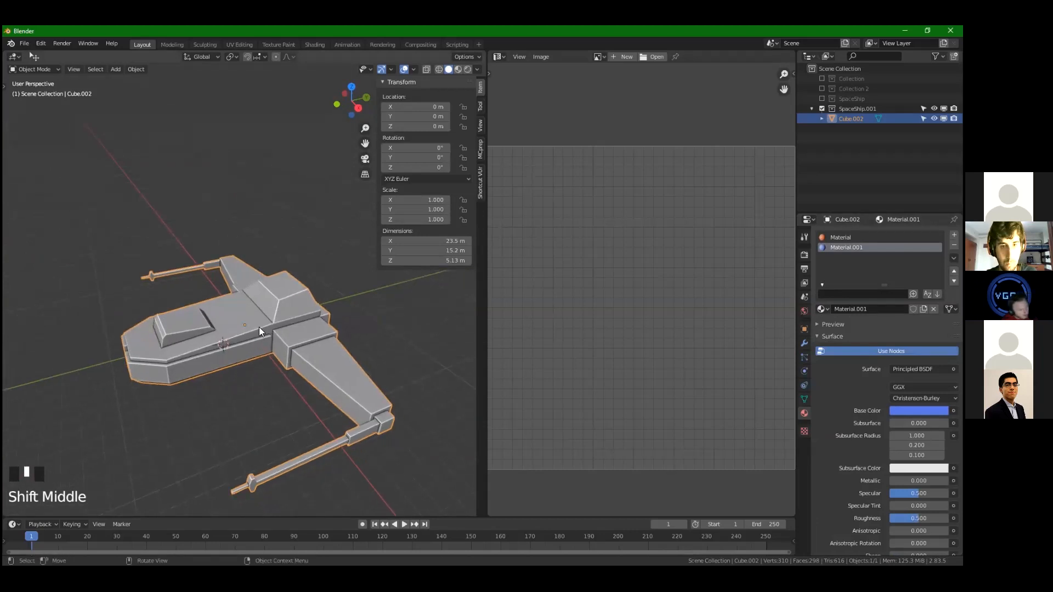
click(467, 69)
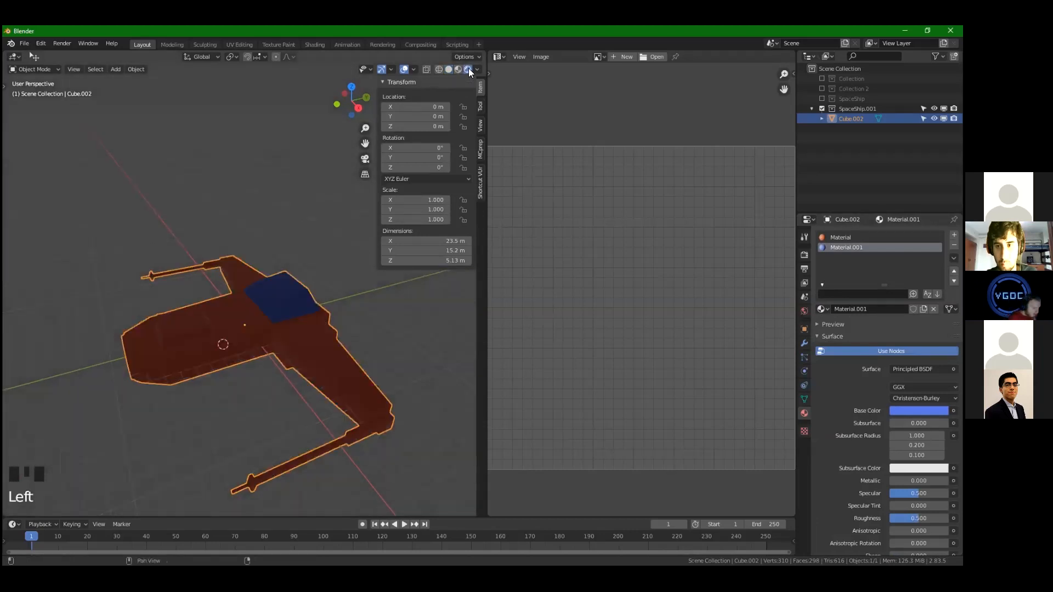
key(z)
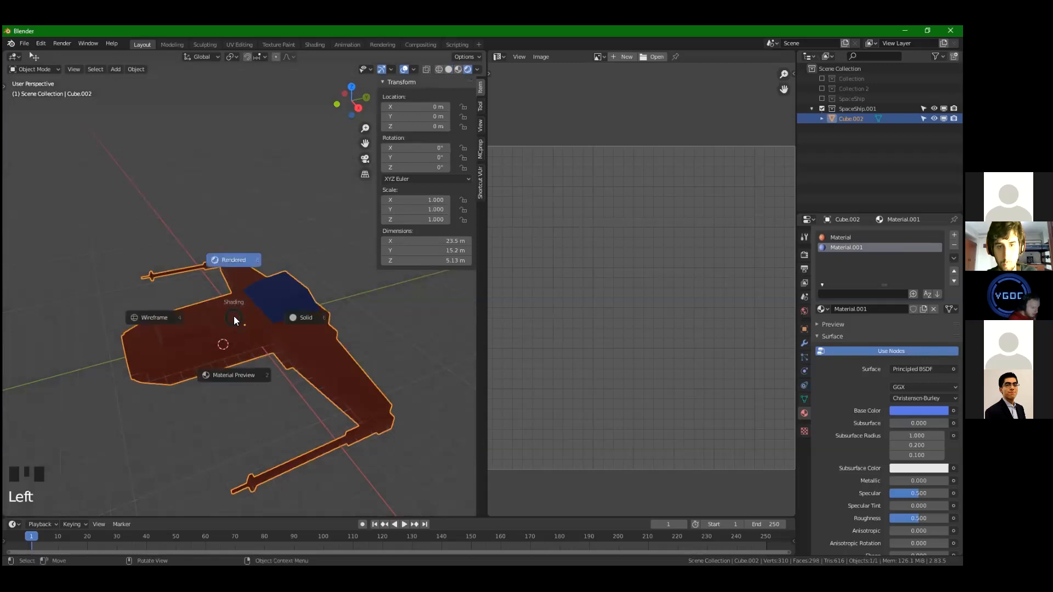
key(z)
mouse_move(262, 320)
middle_down()
mouse_move(328, 305)
mouse_move(390, 336)
mouse_move(360, 335)
middle_up()
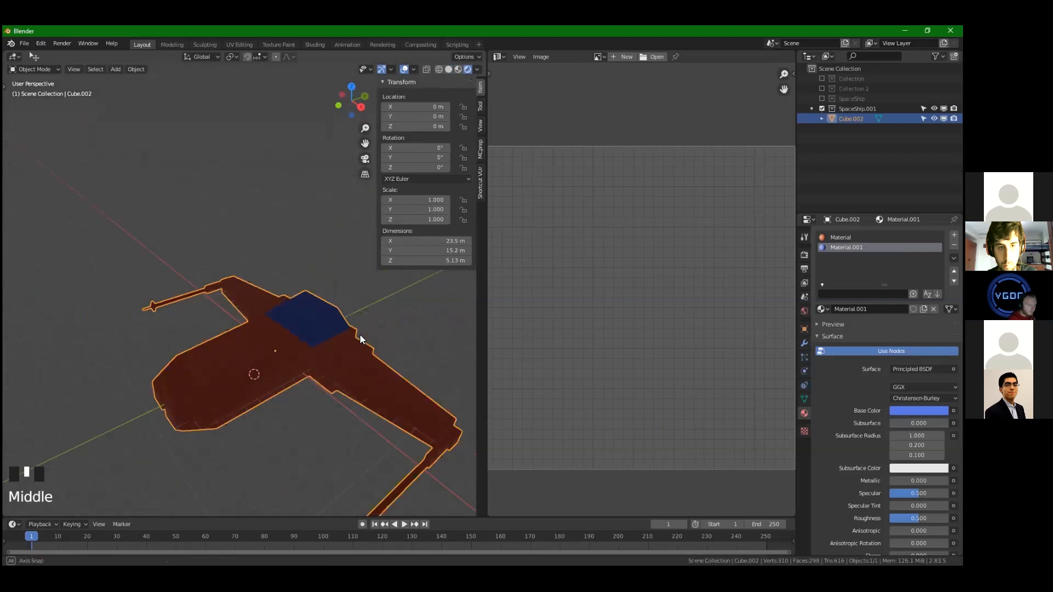
click(455, 69)
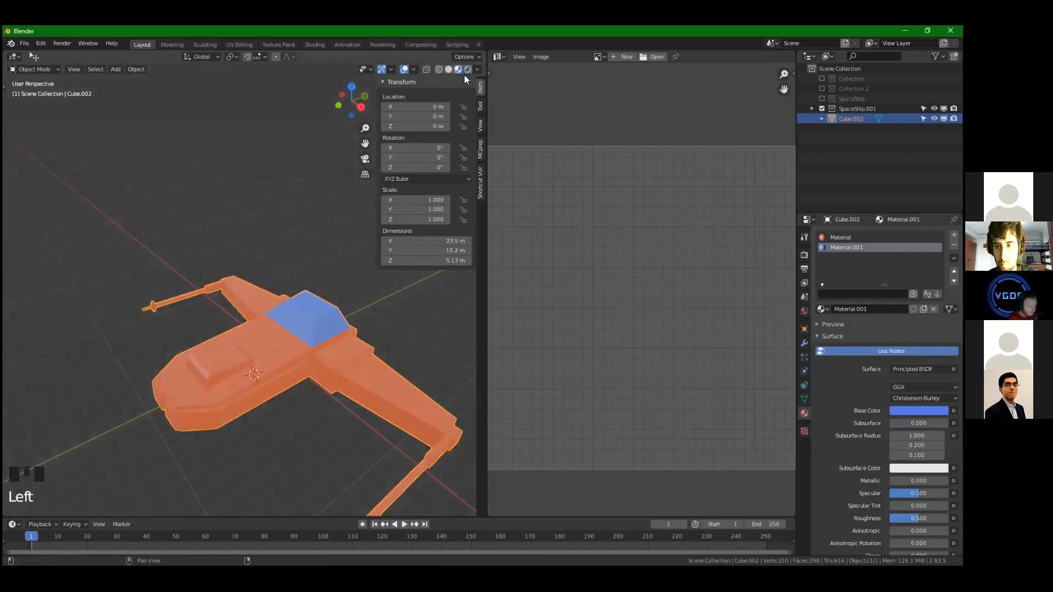
Inspect the coloured ship from the rear in Material Preview and return the viewport to Solid shading
key(z)
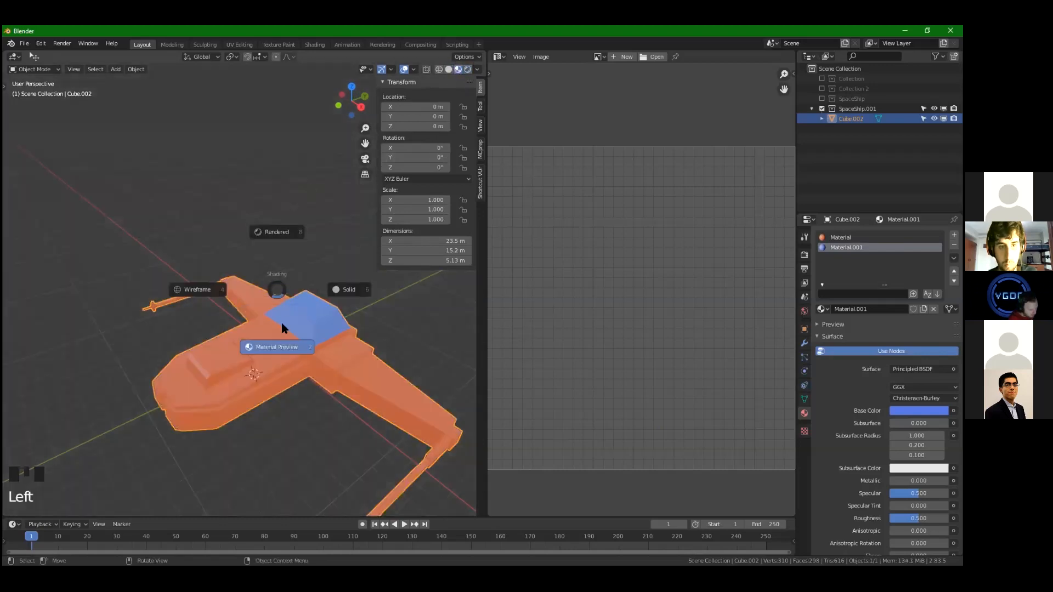
click(281, 367)
key(z)
middle_click(291, 378)
mouse_move(290, 378)
middle_down()
mouse_move(275, 379)
mouse_move(236, 329)
middle_up()
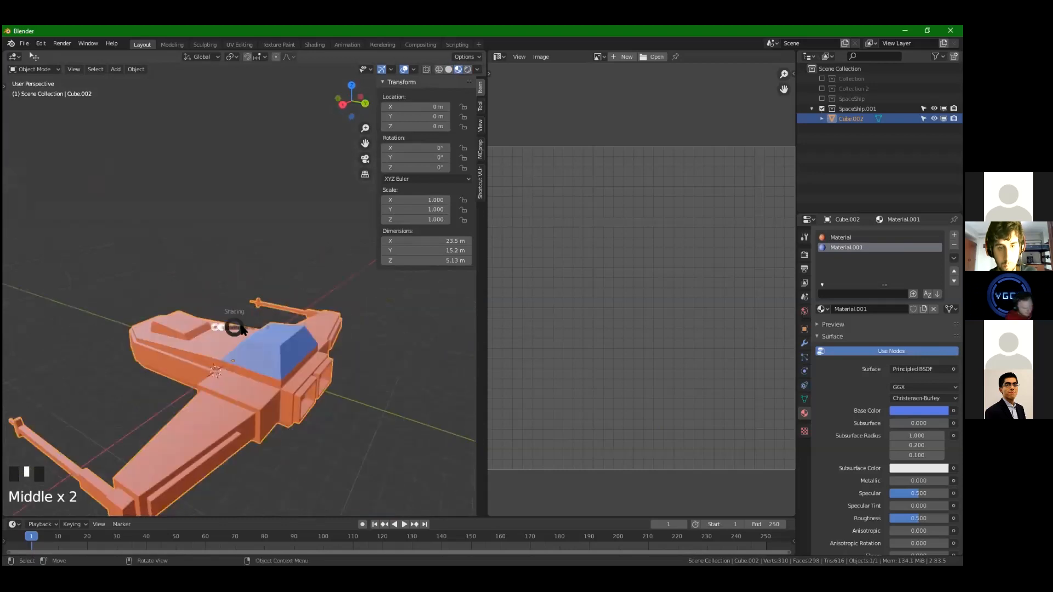
key(z)
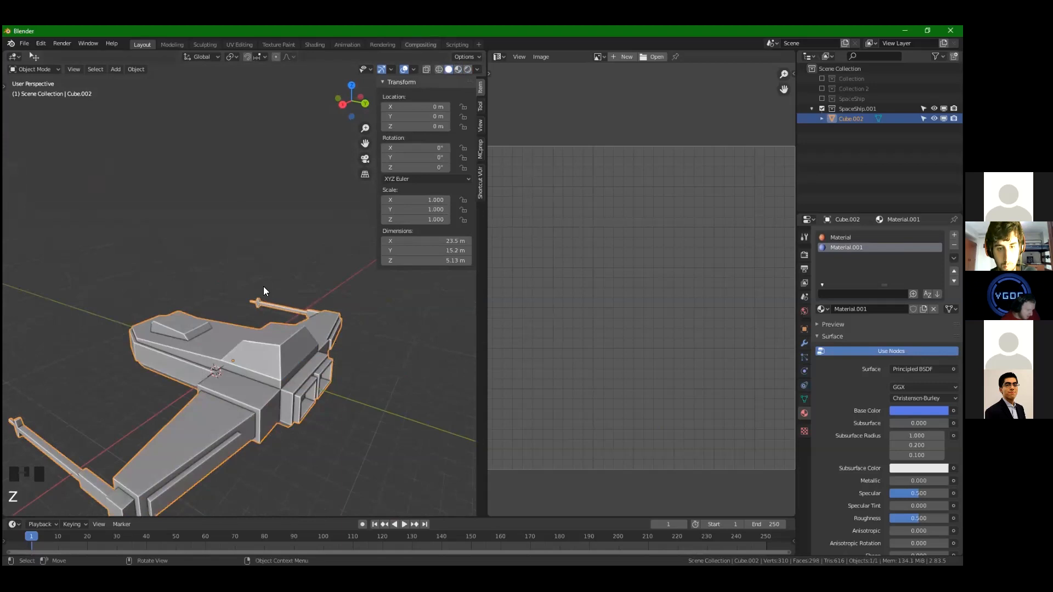
Switch the viewport back to Material Preview and view the coloured ship from above
click(477, 69)
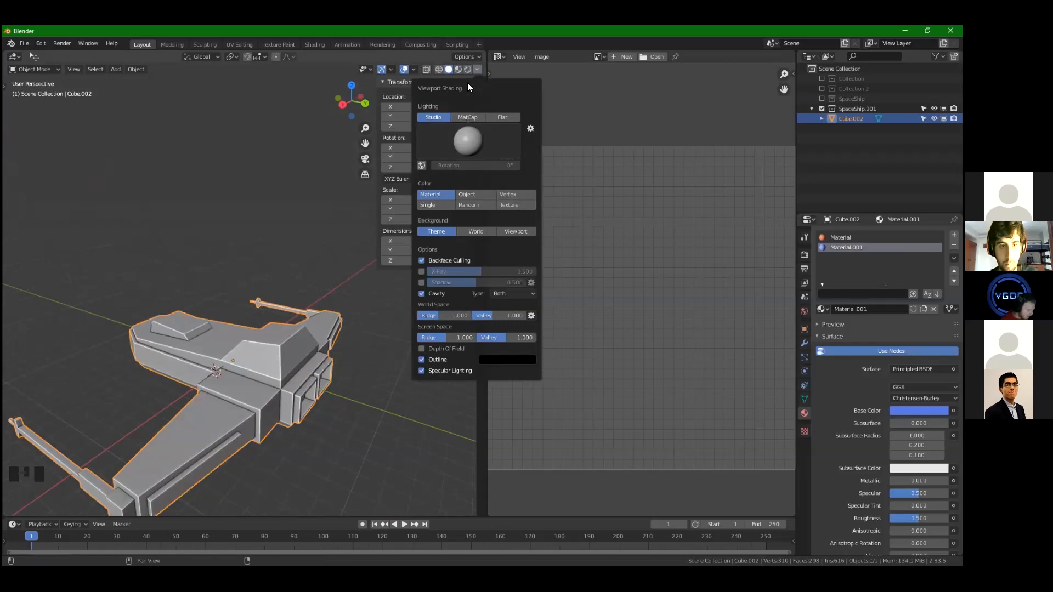
click(458, 69)
scroll(267, 281, down, 3)
middle_drag(268, 281, 194, 307)
click(267, 308)
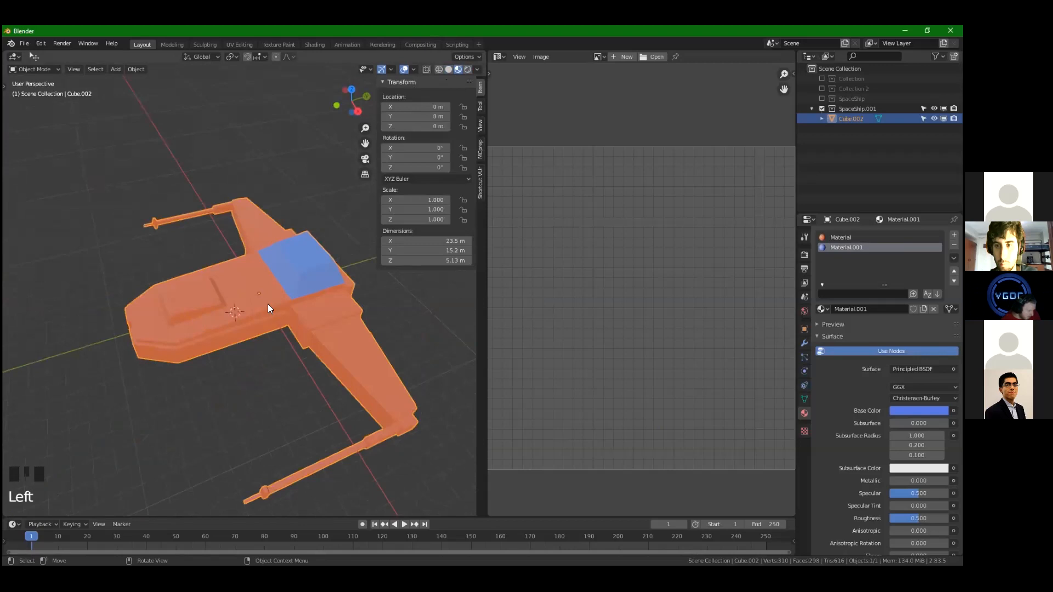
click(25, 43)
click(24, 44)
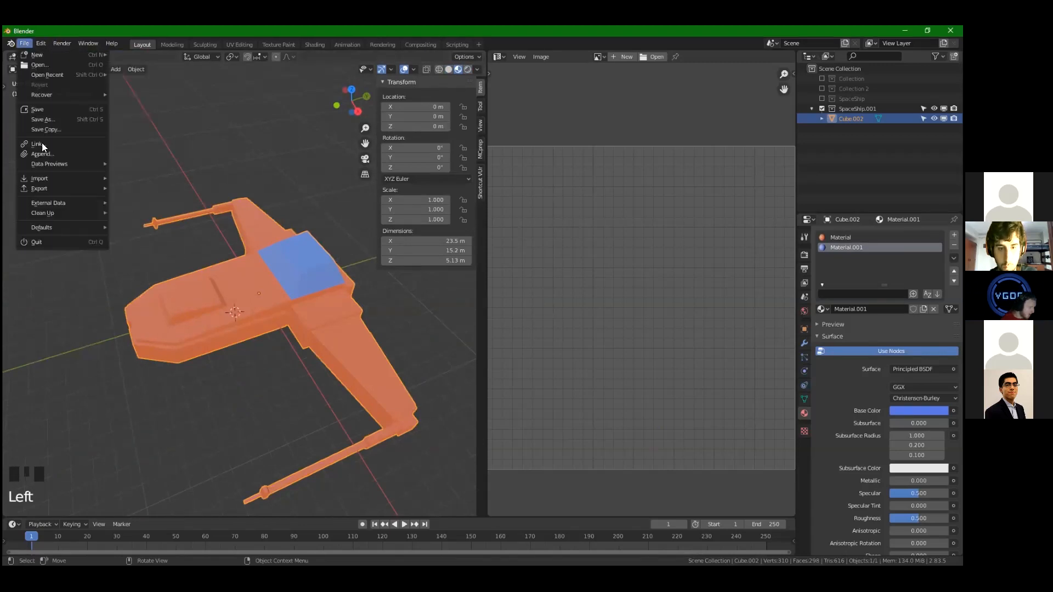
middle_drag(394, 371, 241, 402)
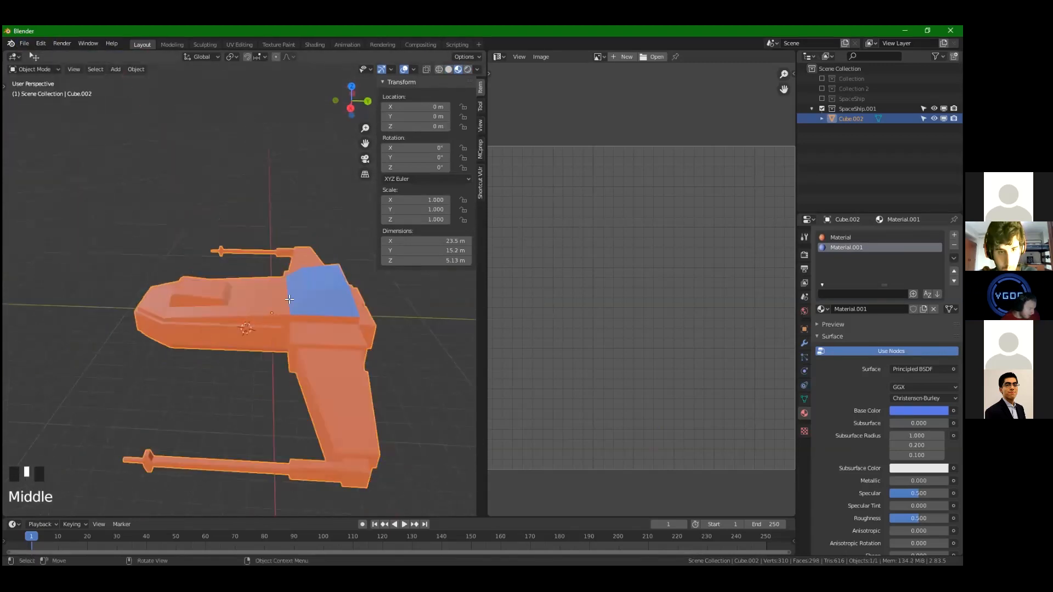
Select the ship's entire mesh in Edit Mode and return to Object Mode
key(Tab)
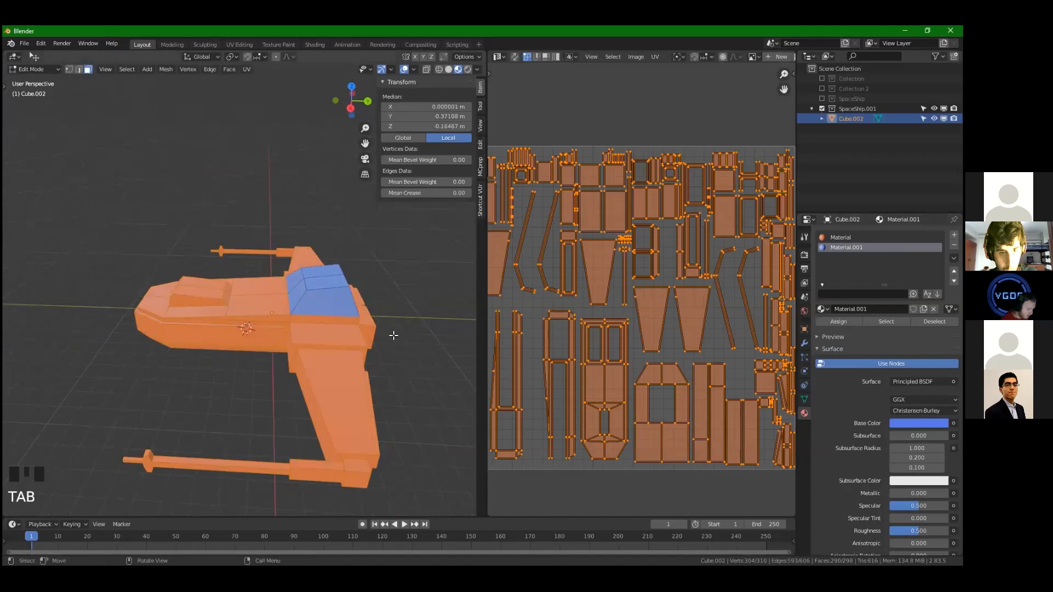
middle_drag(318, 317, 297, 324)
key(a)
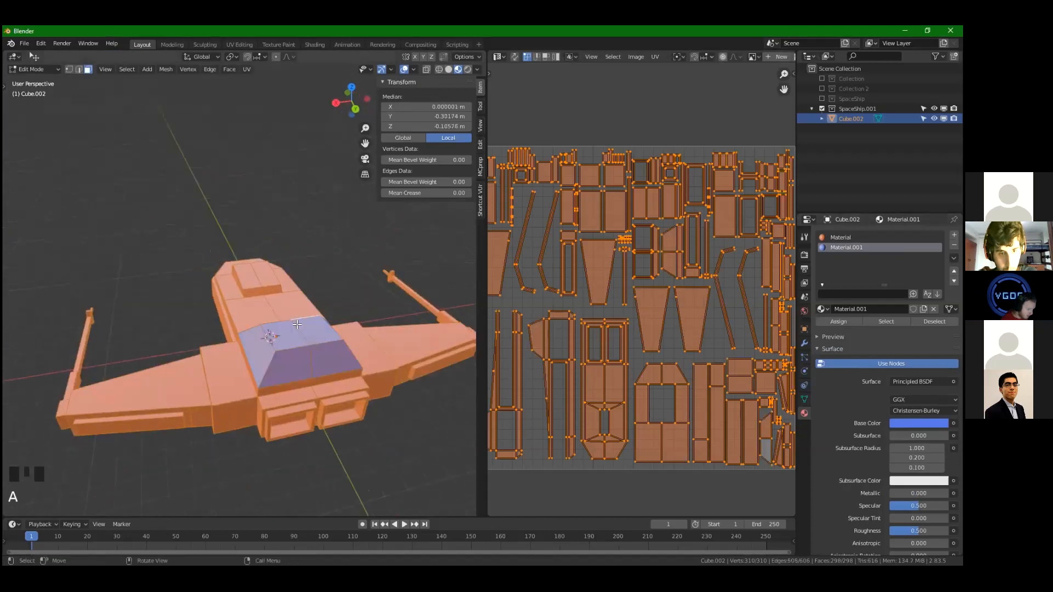
key(Tab)
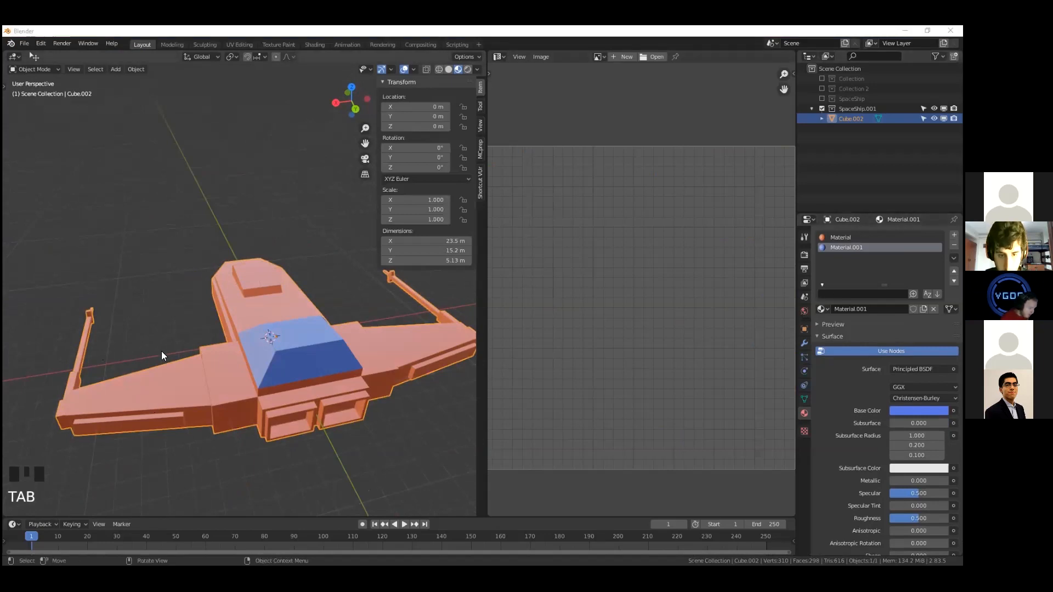
Switch to Unity and place the spaceship 1 model in the scene near the existing spaceship
key(alt+Tab)
key(alt+Tab)
drag(340, 493, 283, 228)
scroll(278, 229, down, 3)
scroll(278, 229, up, 5)
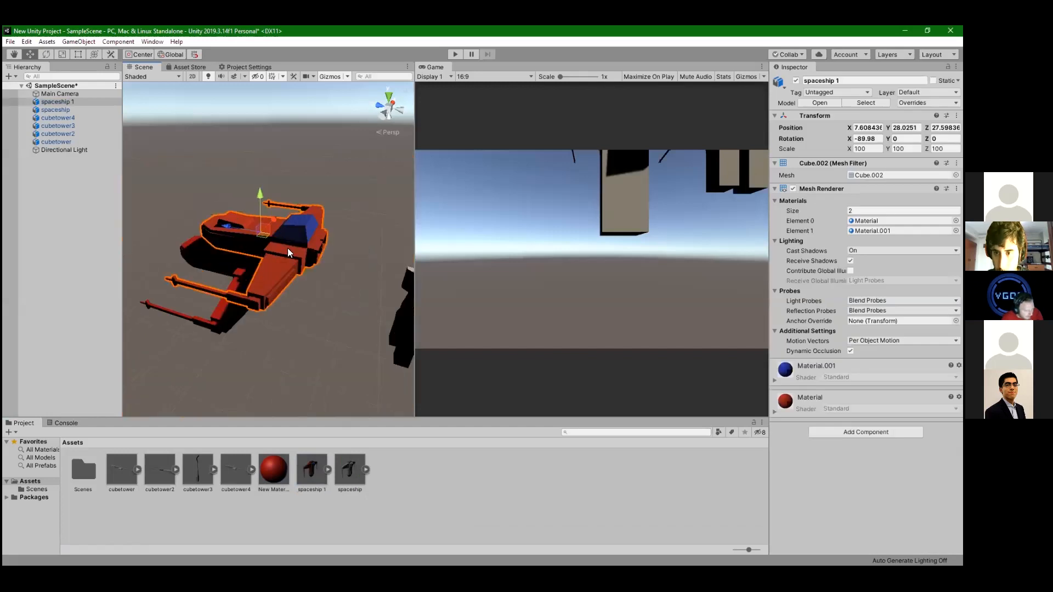
Delete the old single-material spaceship from the scene and select spaceship 1
click(267, 269)
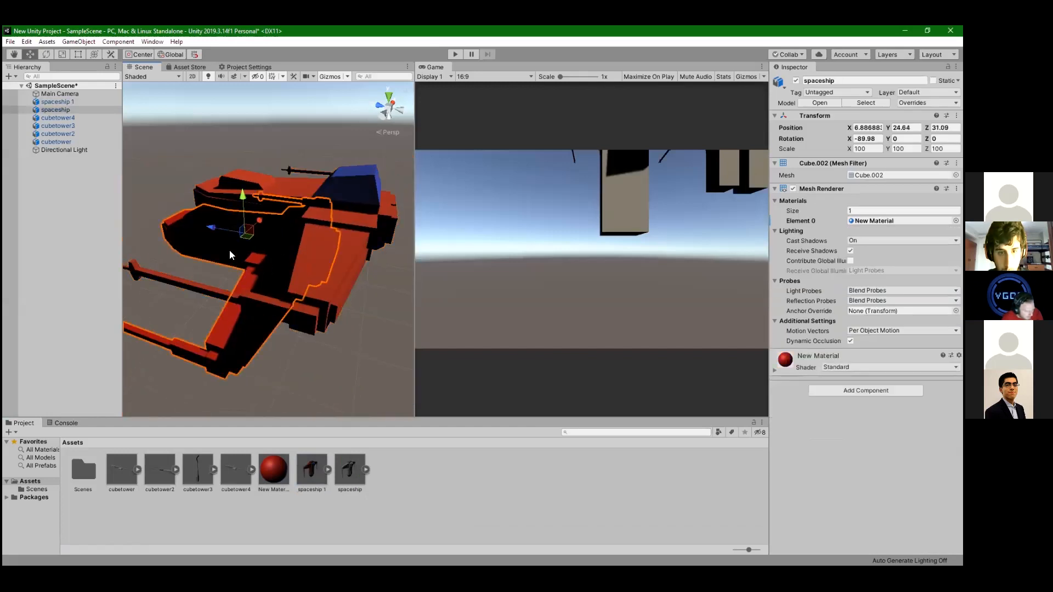
key(Delete)
middle_drag(261, 267, 292, 274)
click(284, 256)
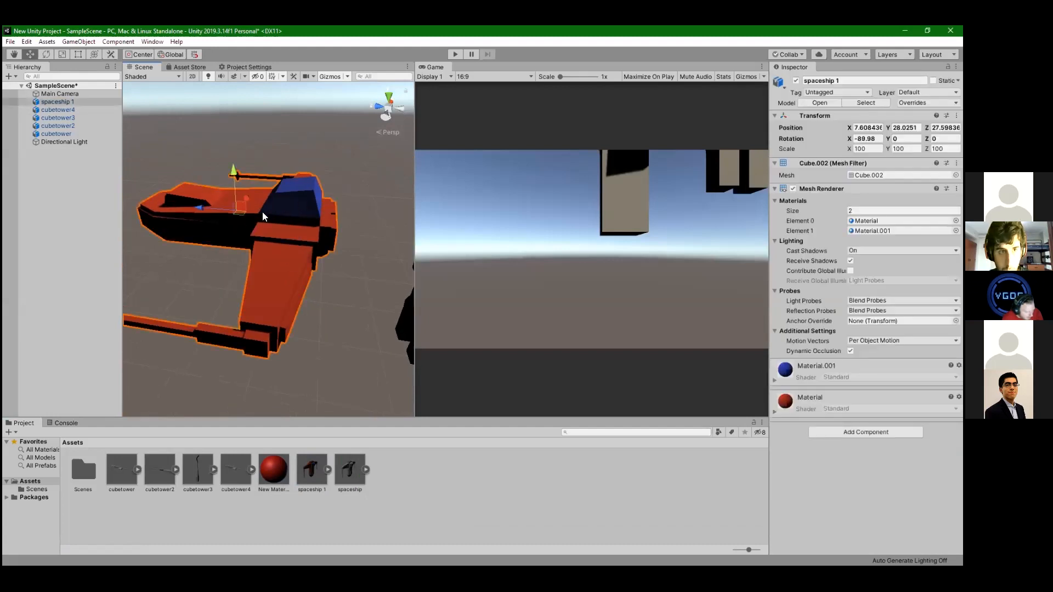
Examine the imported Material.001 and Material settings of spaceship 1 and how their colours appear on the model
middle_drag(285, 210, 258, 263)
click(809, 367)
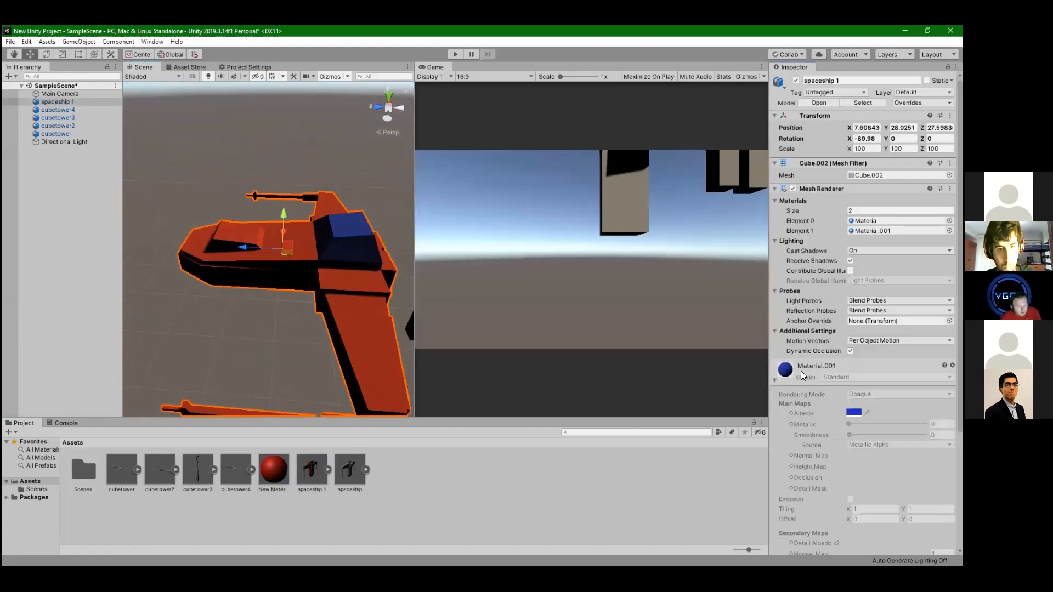
scroll(808, 369, down, 5)
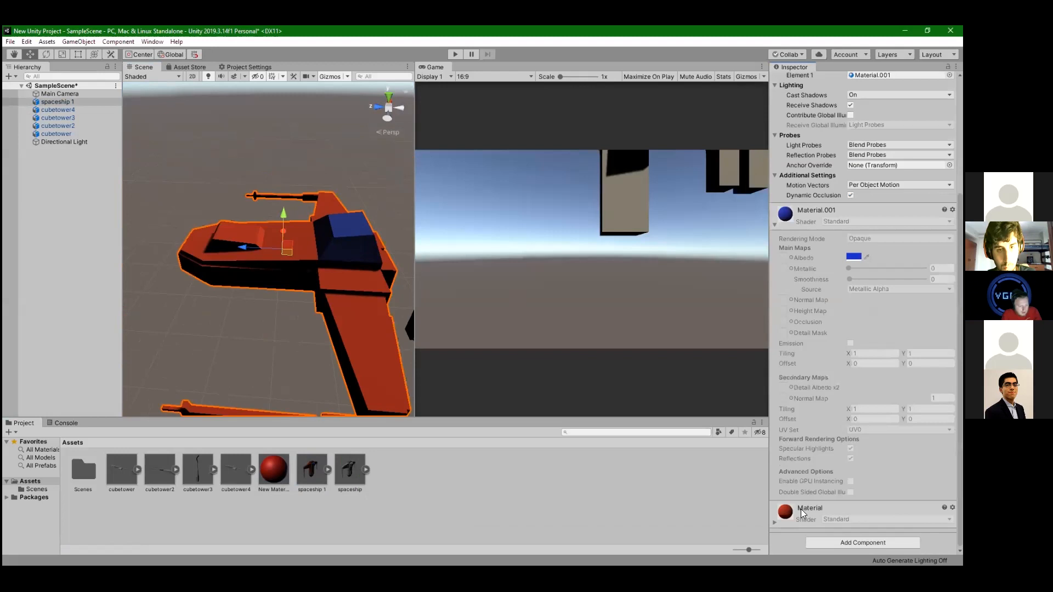
click(775, 522)
scroll(793, 496, down, 6)
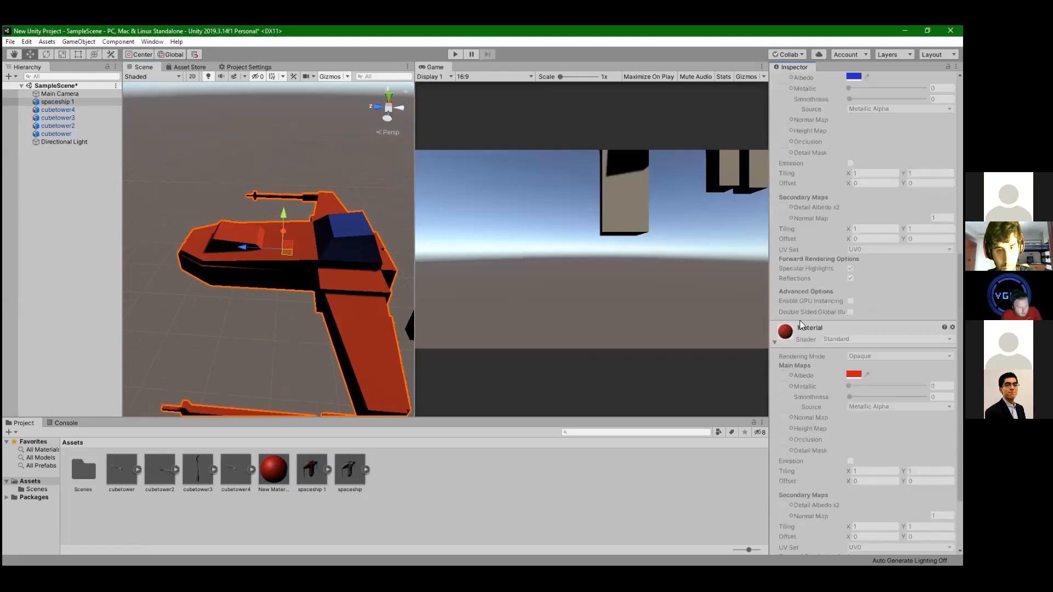
scroll(802, 325, up, 6)
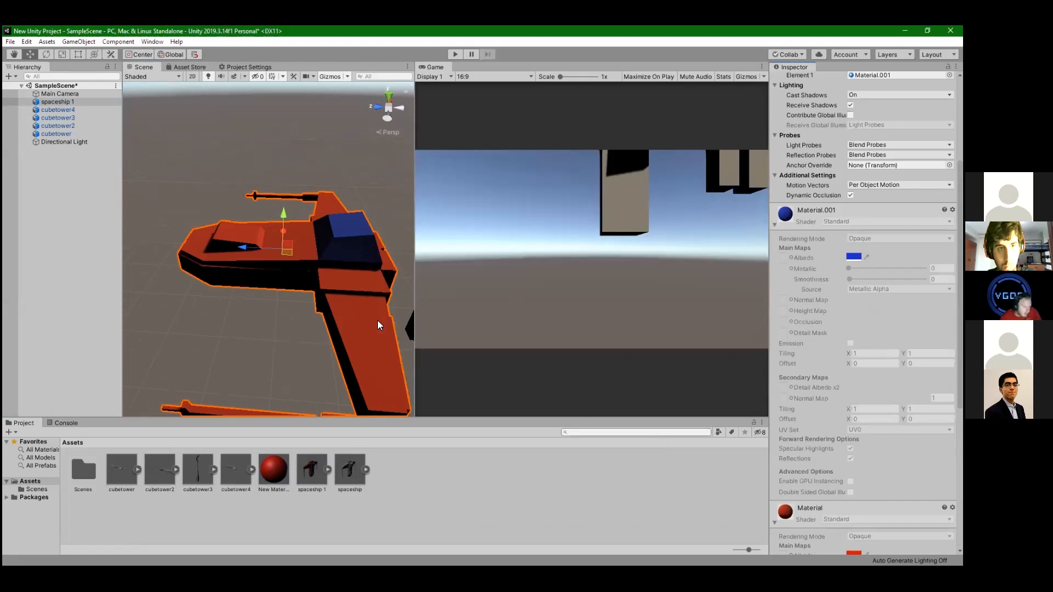
key(q)
drag(264, 247, 233, 233)
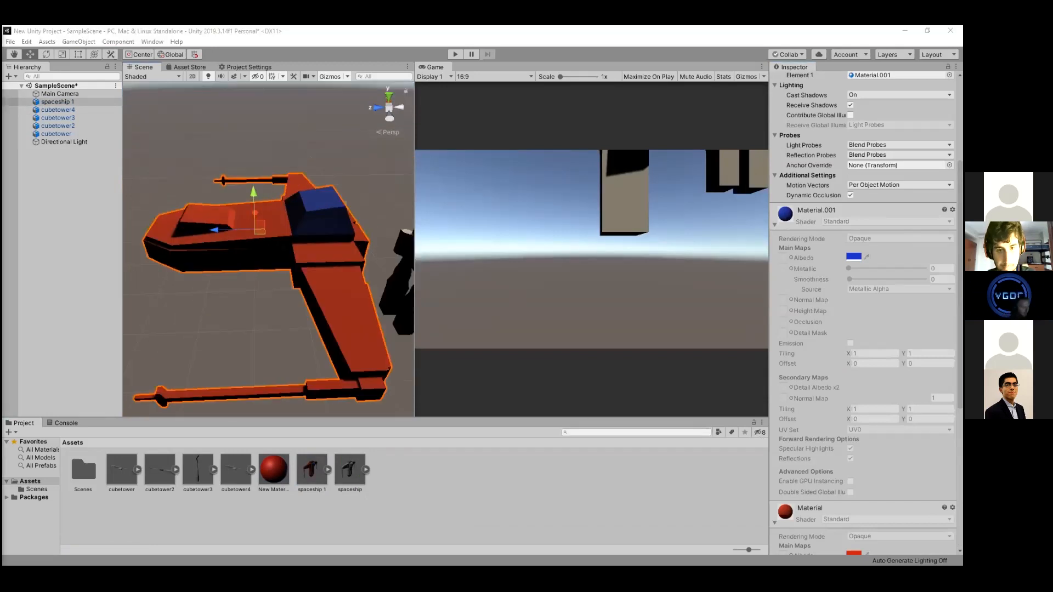